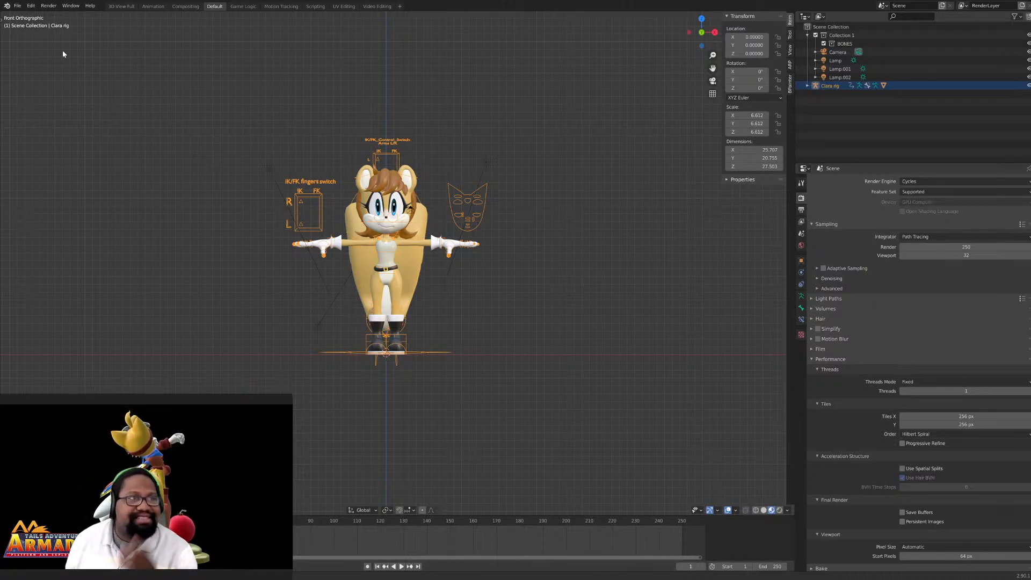
- Open the red bird character's rig file in place of the current scene
click(17, 6)
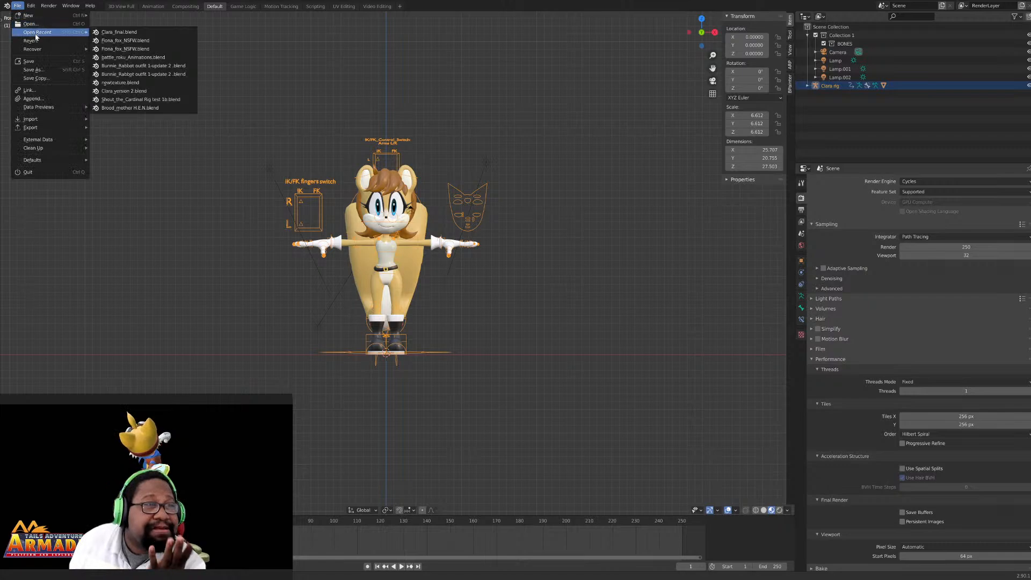
mouse_move(34, 34)
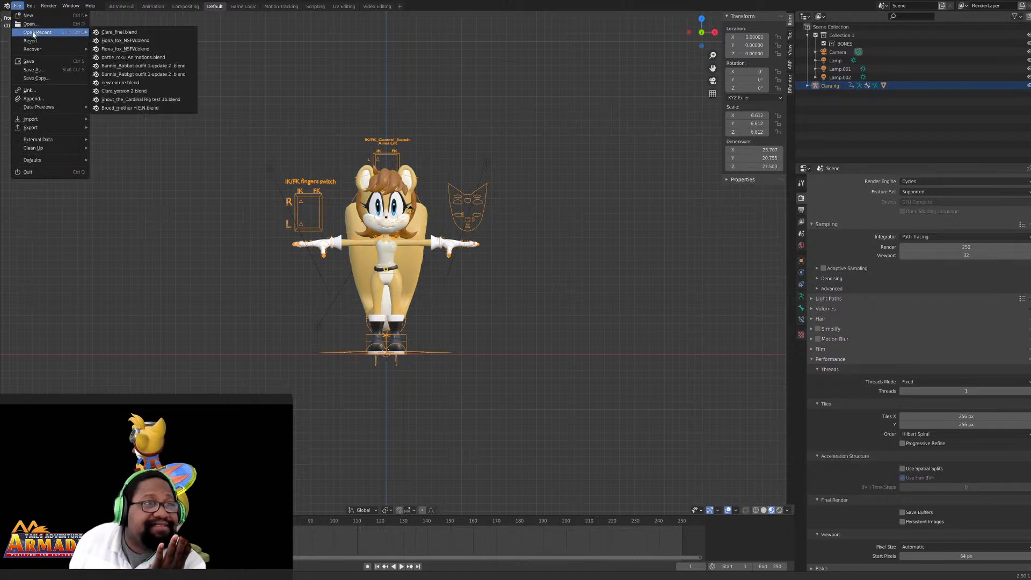
click(36, 26)
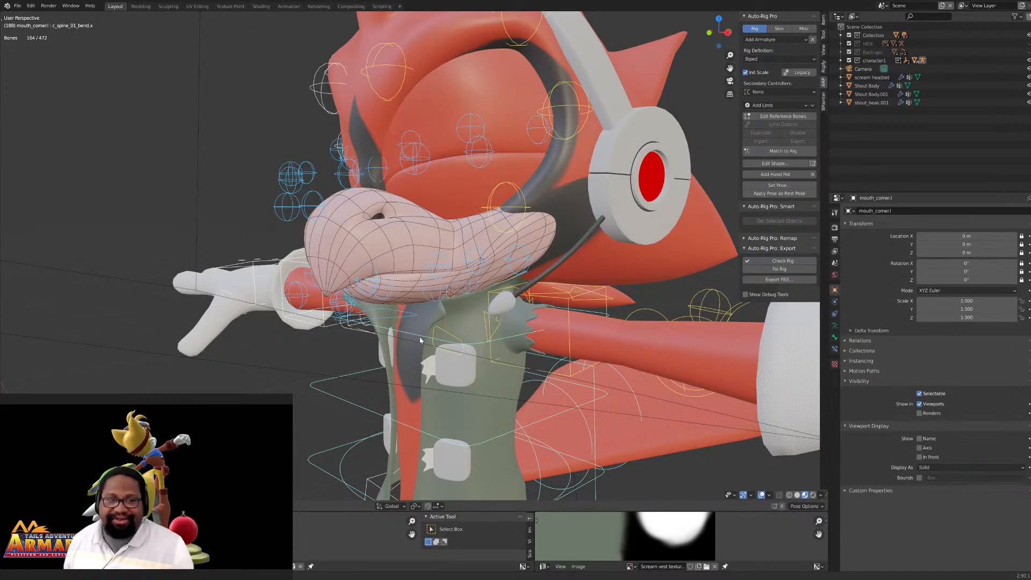
- Move the inner lower-eyelid bones of the character's left eye down along the Z axis
middle_drag(475, 330, 424, 335)
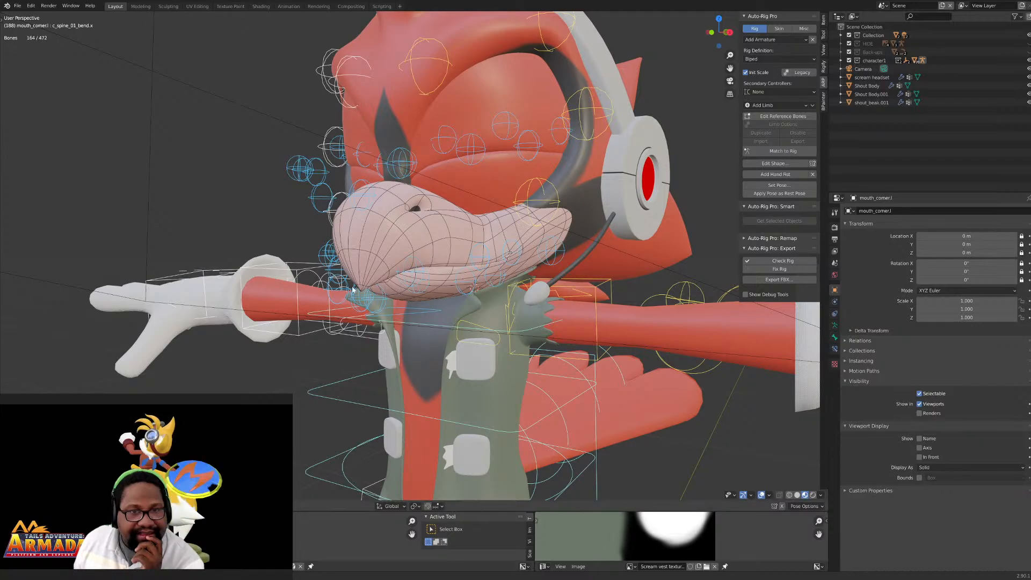
mouse_move(470, 248)
middle_down()
mouse_move(453, 246)
mouse_move(474, 248)
middle_up()
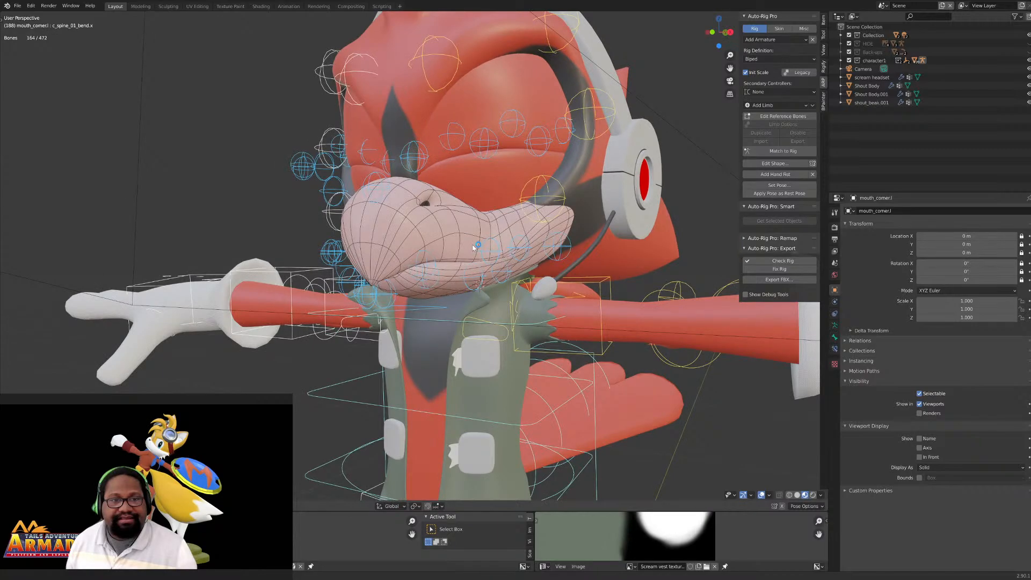
middle_drag(474, 248, 479, 246)
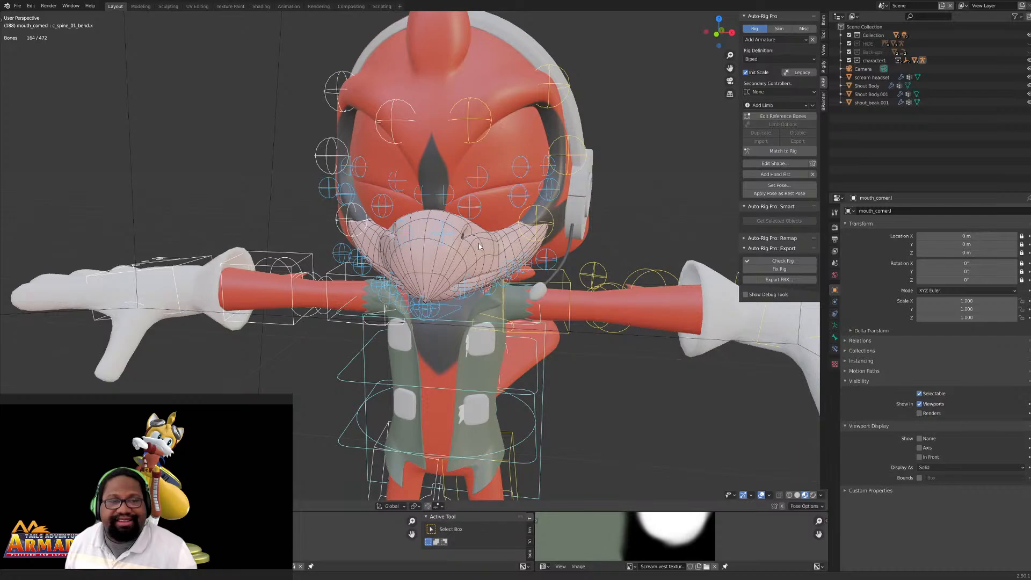
scroll(479, 244, up, 2)
middle_drag(479, 262, 464, 205)
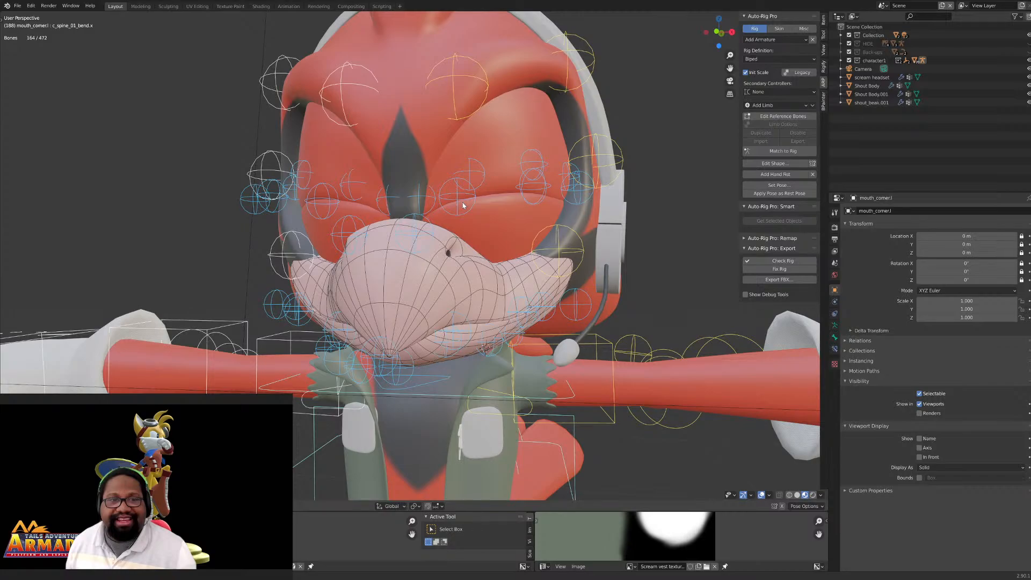
click(471, 200)
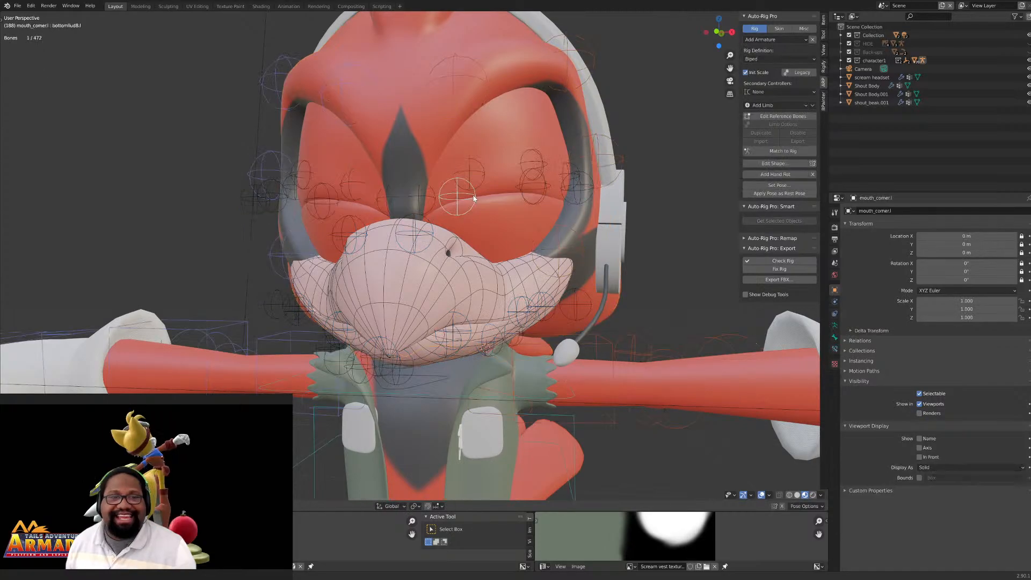
key(g)
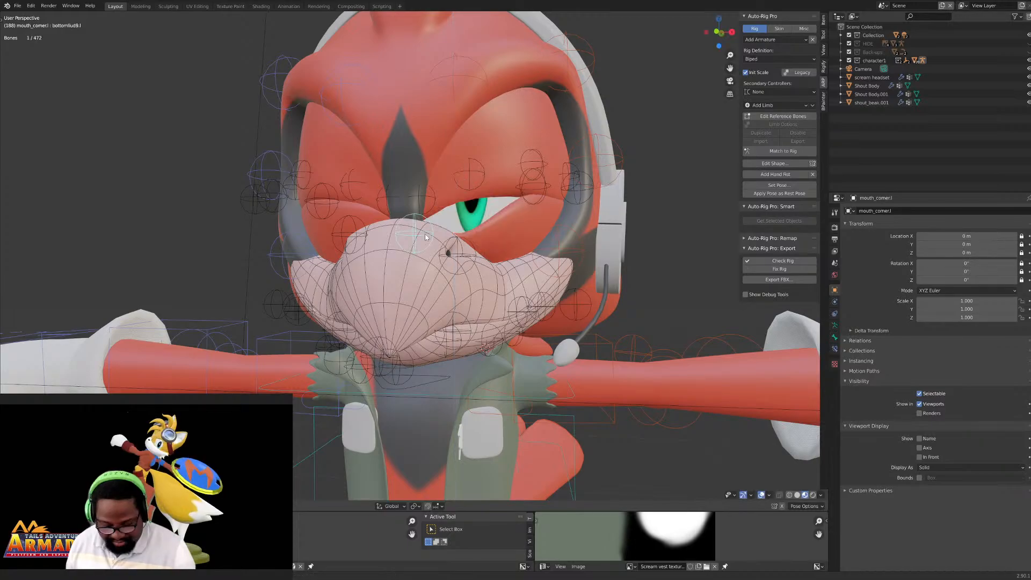
key(g)
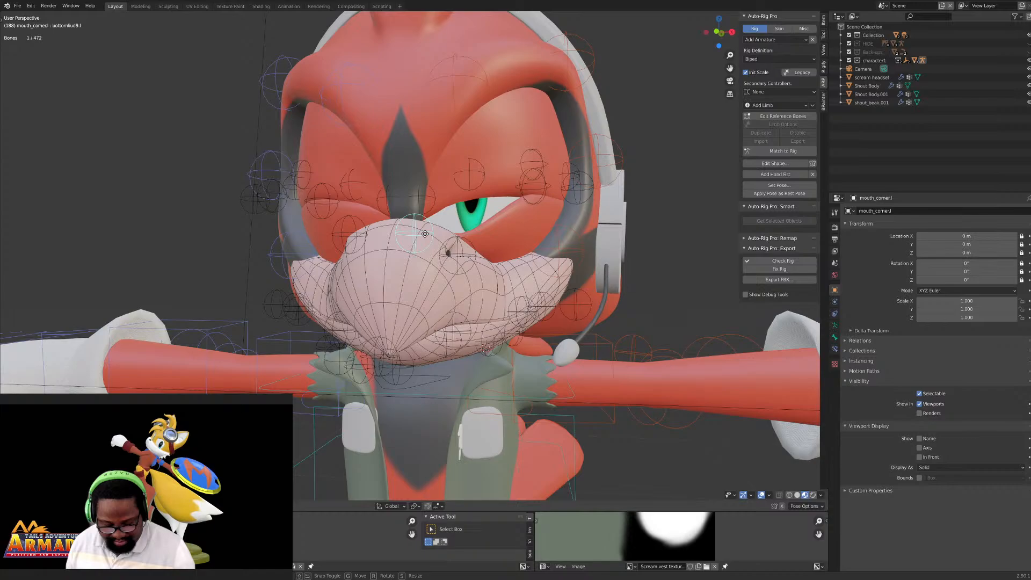
key(z)
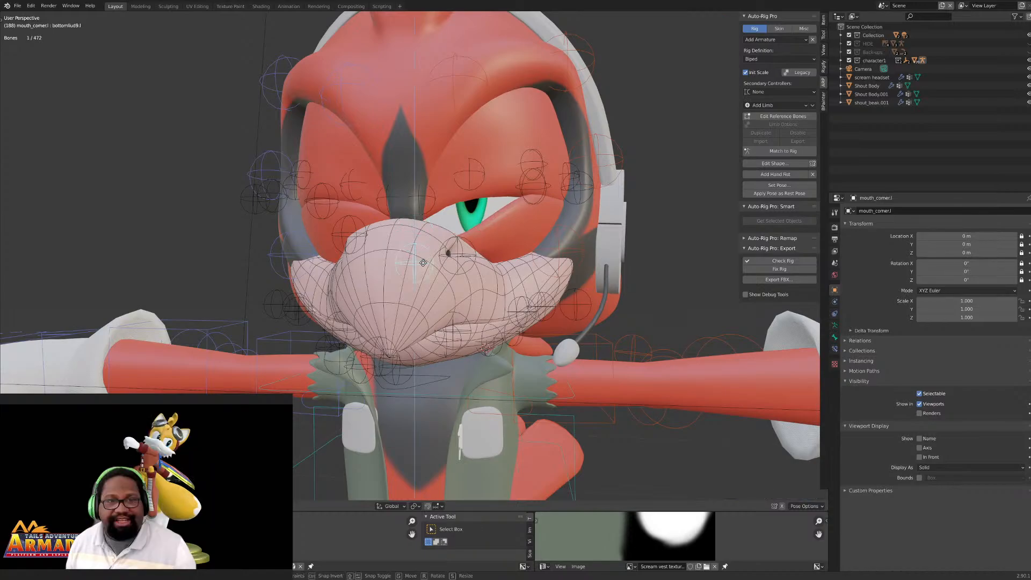
click(423, 262)
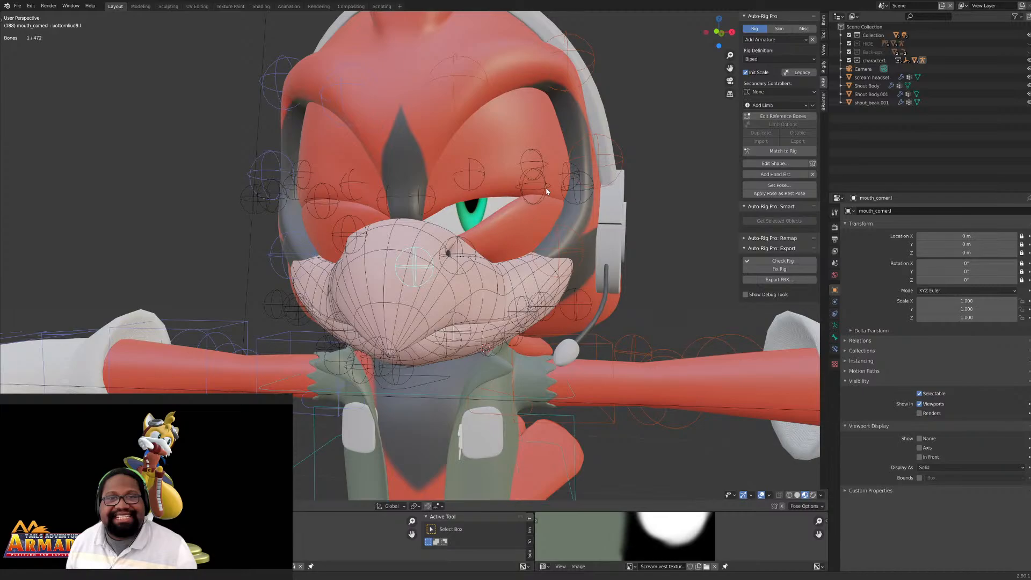
- Reset the location of the left lower eyelid's outer bone and lower the outermost lid bone along the Z axis
click(547, 192)
key(alt+g)
click(589, 195)
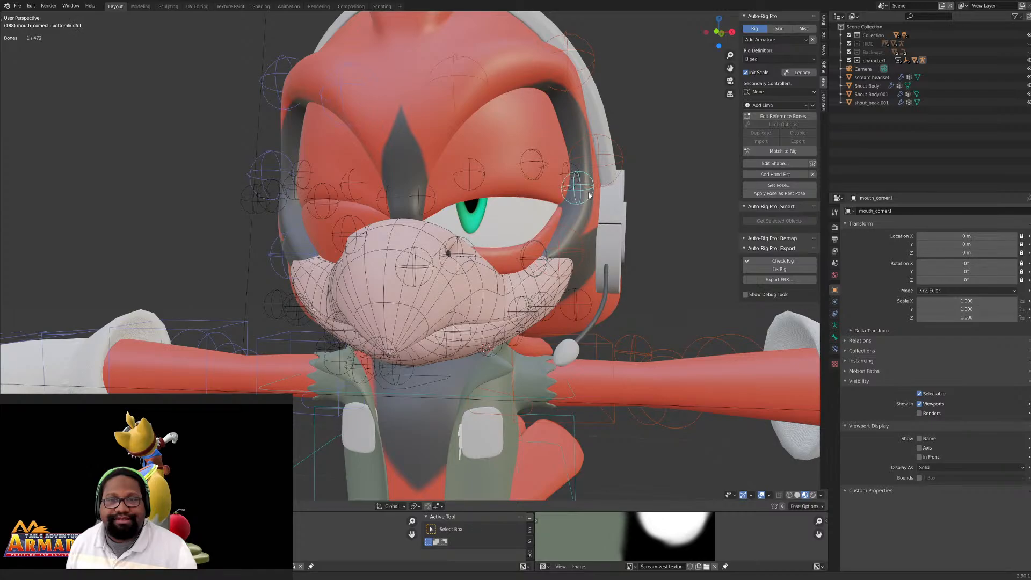
click(587, 189)
key(g)
key(z)
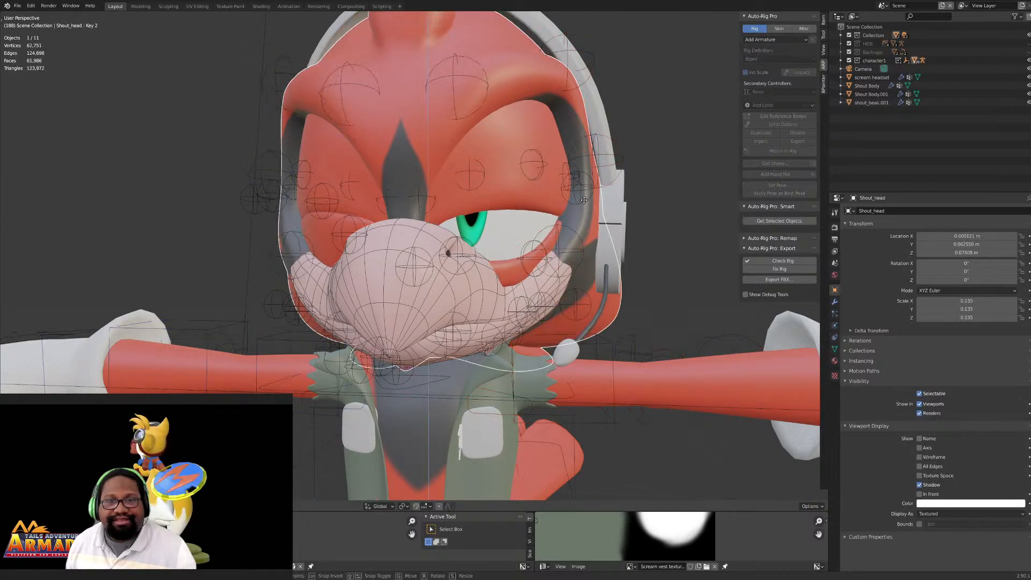
click(576, 196)
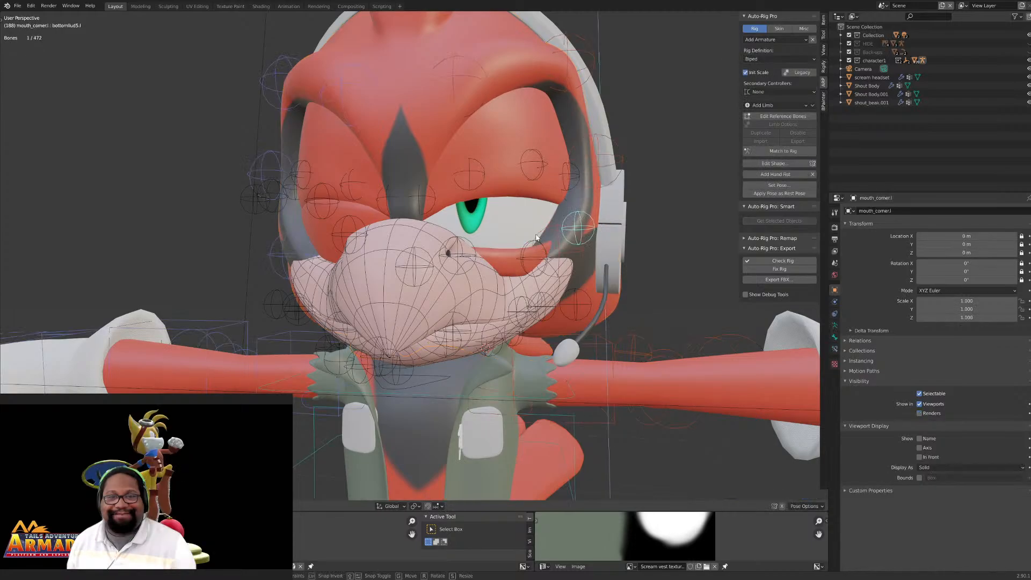
- Copy the pose of the left lower-eyelid bones and paste it mirrored onto the right eye
click(536, 238)
middle_drag(536, 237, 532, 246)
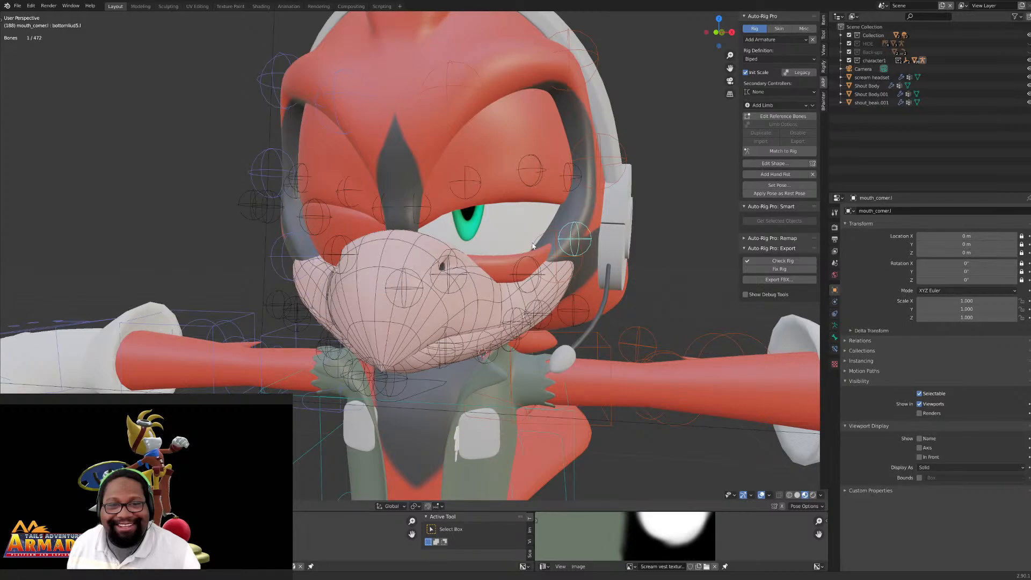
middle_drag(533, 246, 570, 226)
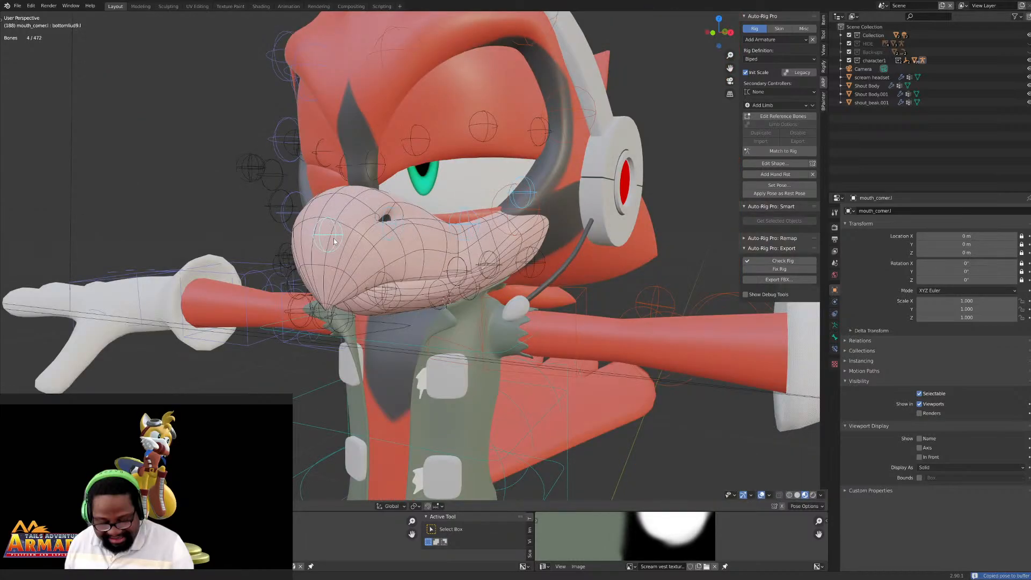
key(ctrl+shift+v)
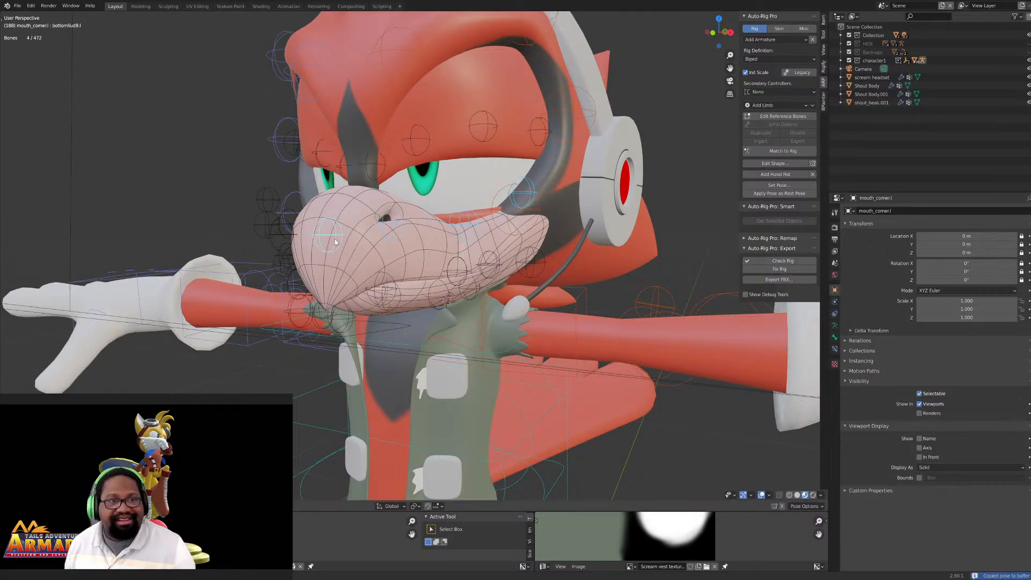
- Move the selected vertices at the corner of the beak's mouth along the Z axis
scroll(520, 246, up, 3)
middle_drag(544, 245, 566, 266)
scroll(520, 246, up, 6)
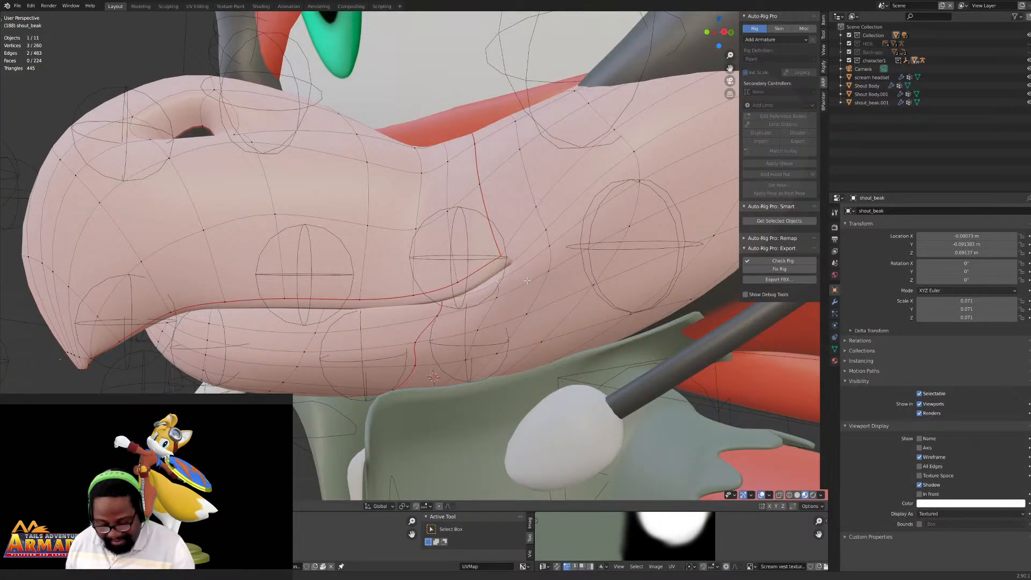
key(g)
key(z)
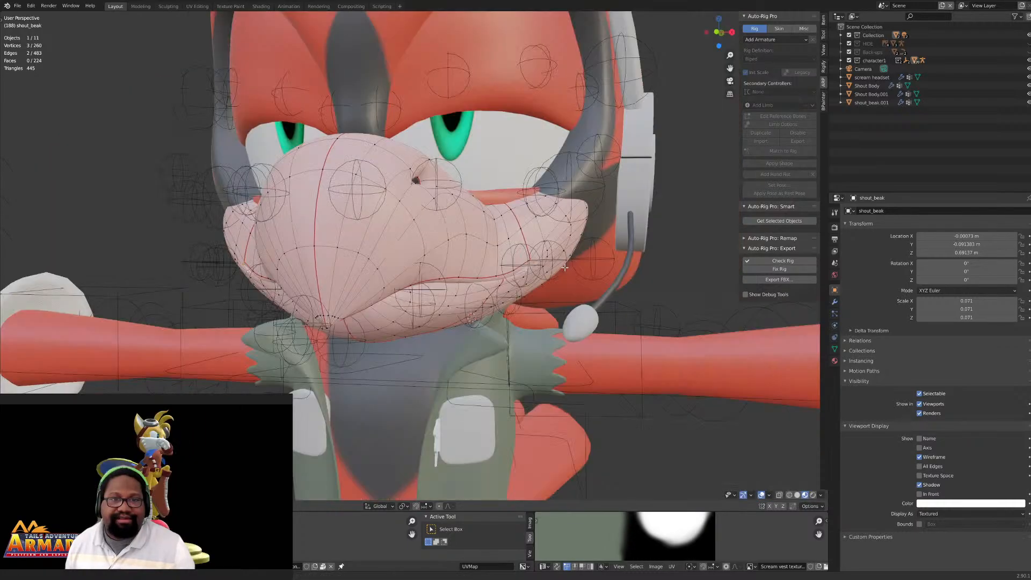
middle_drag(565, 267, 453, 280)
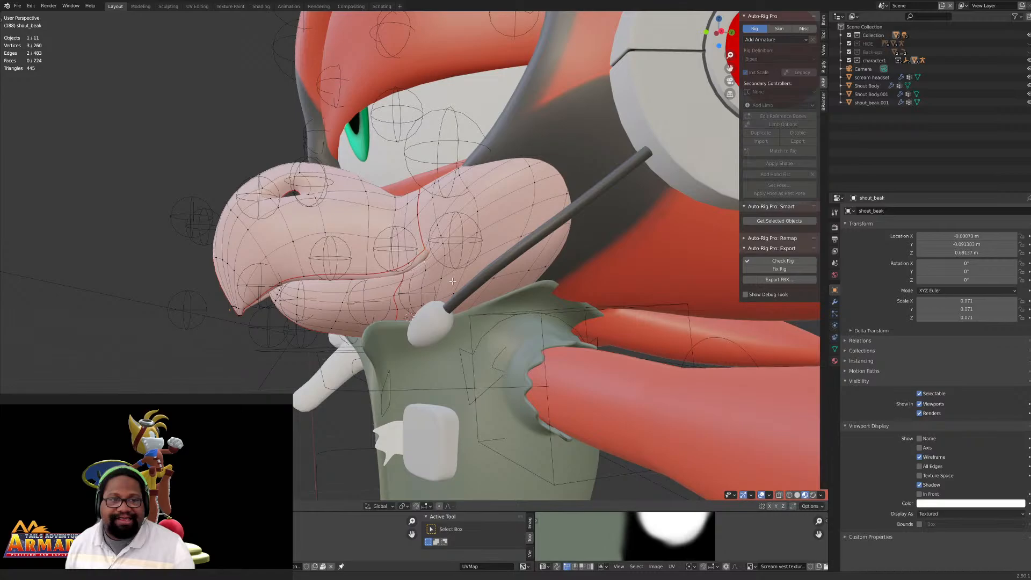
scroll(453, 281, up, 5)
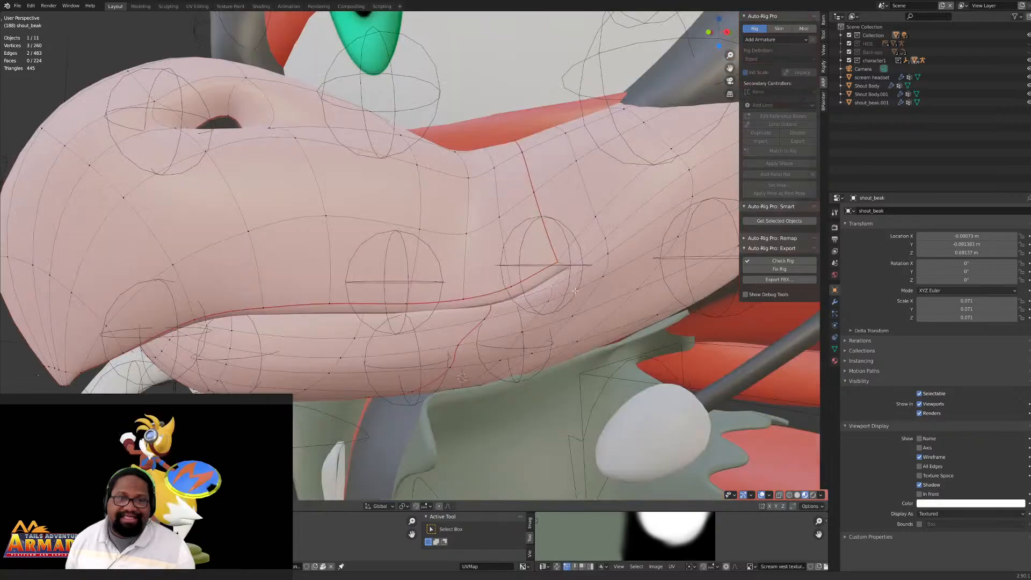
middle_drag(575, 291, 570, 270)
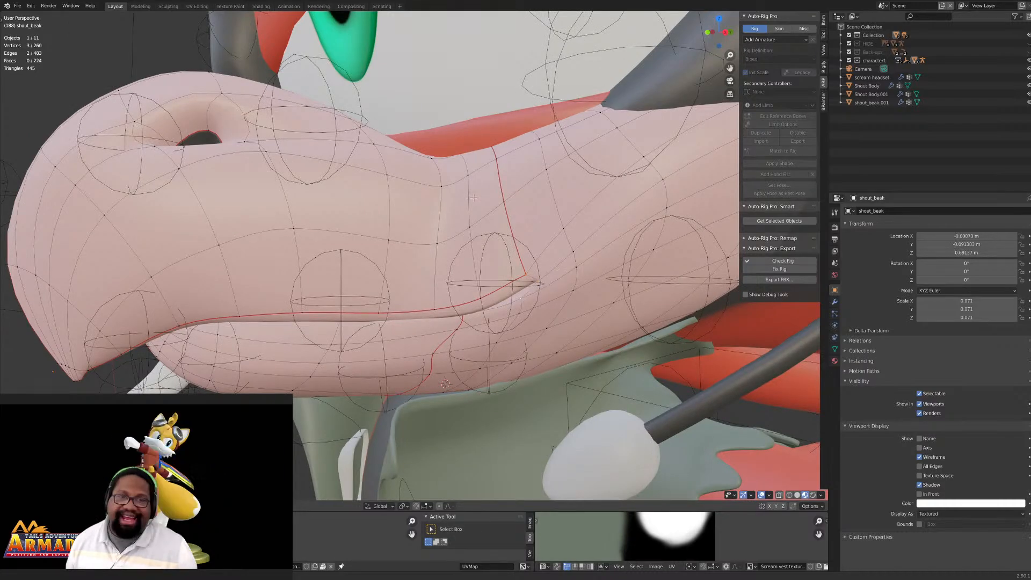
scroll(214, 162, down, 2)
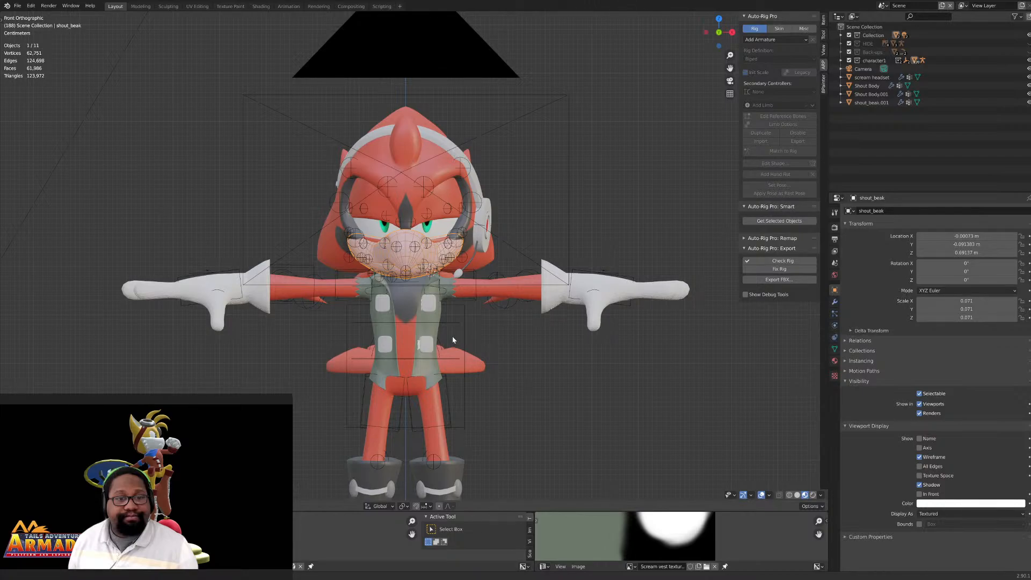
- Select the green vest and enter Edit Mode on its mesh
click(442, 317)
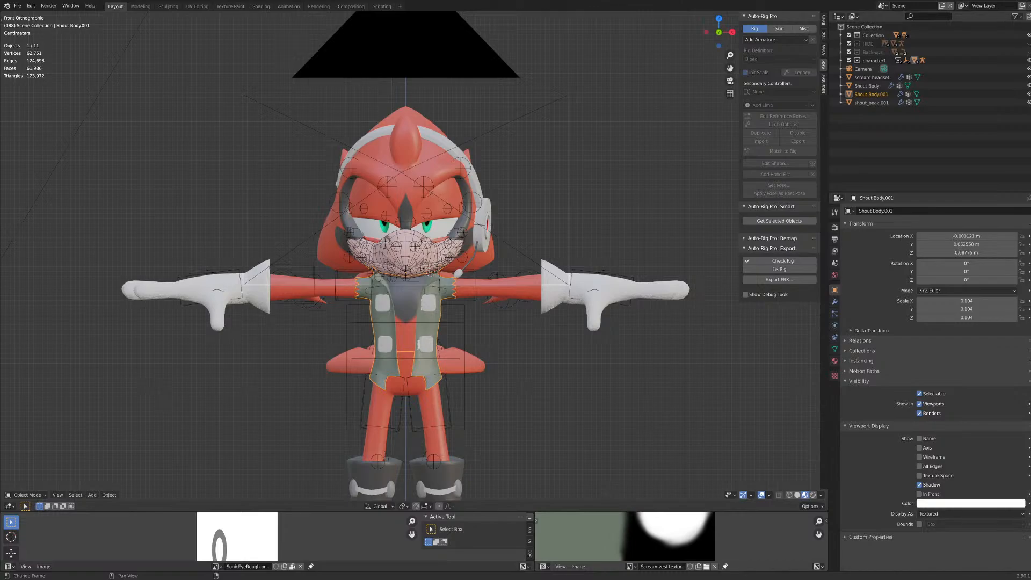
middle_drag(292, 200, 249, 203)
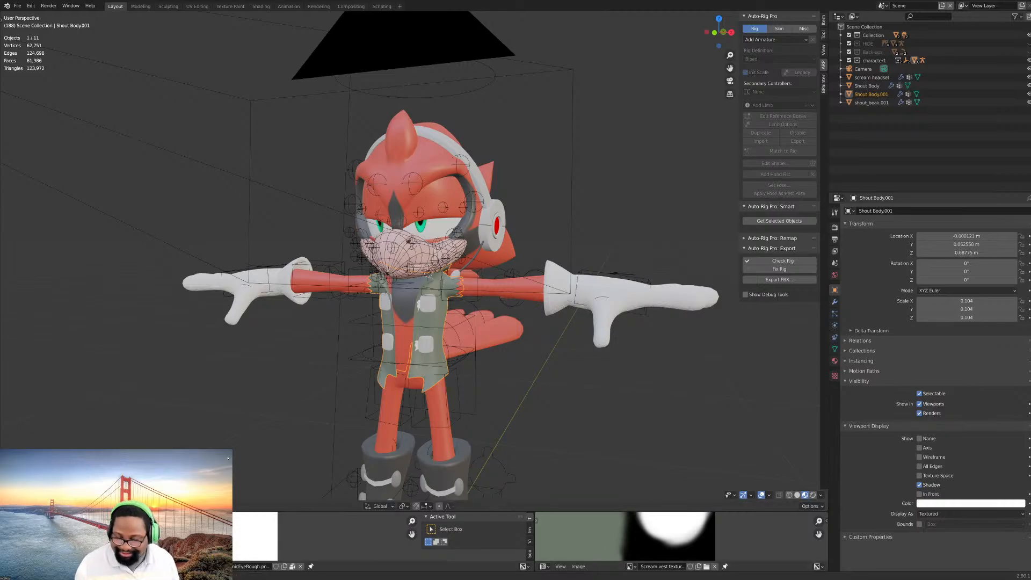
scroll(342, 318, down, 3)
middle_drag(342, 317, 390, 318)
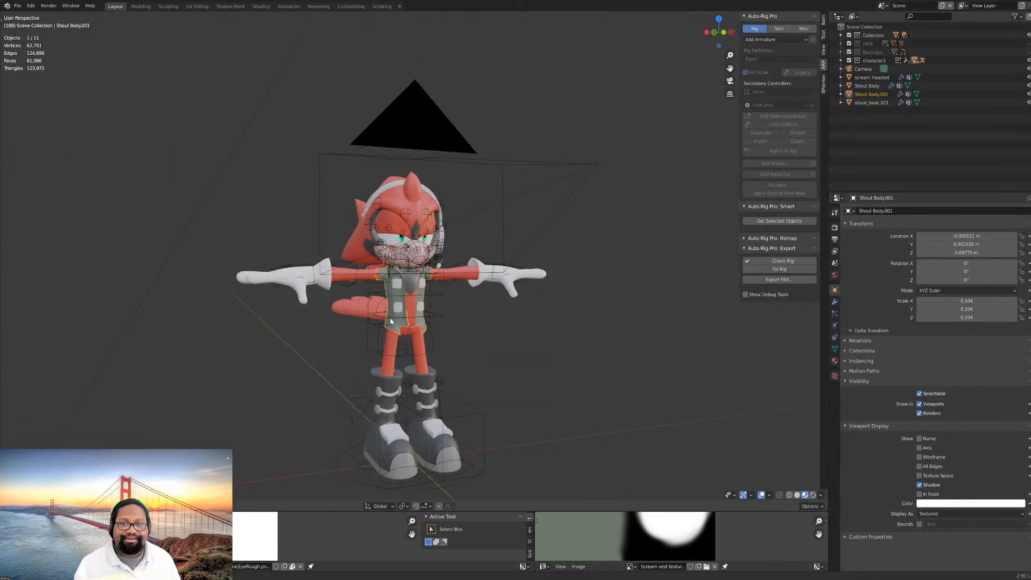
scroll(443, 348, up, 3)
middle_drag(444, 346, 420, 357)
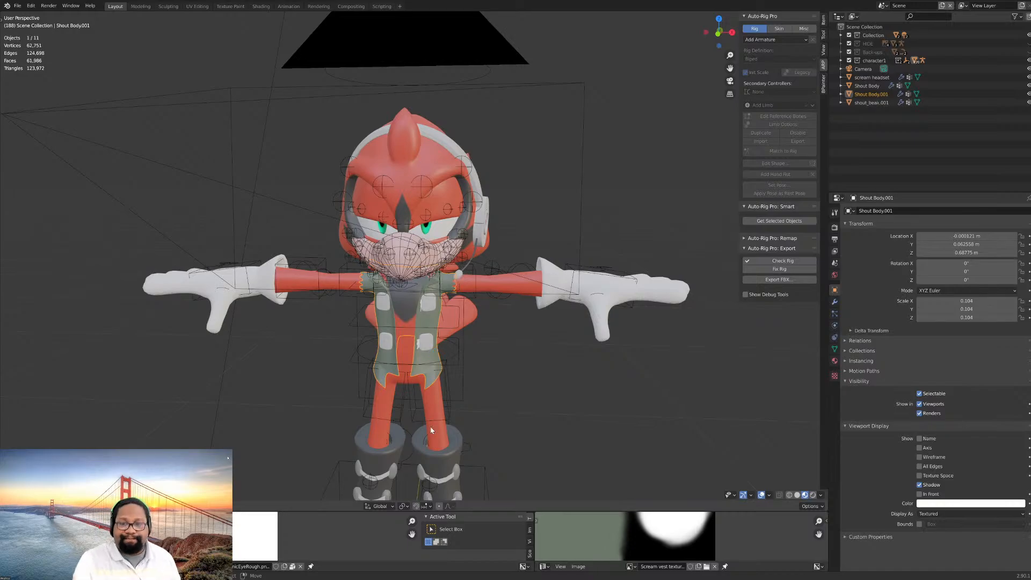
scroll(455, 305, down, 3)
scroll(402, 399, up, 8)
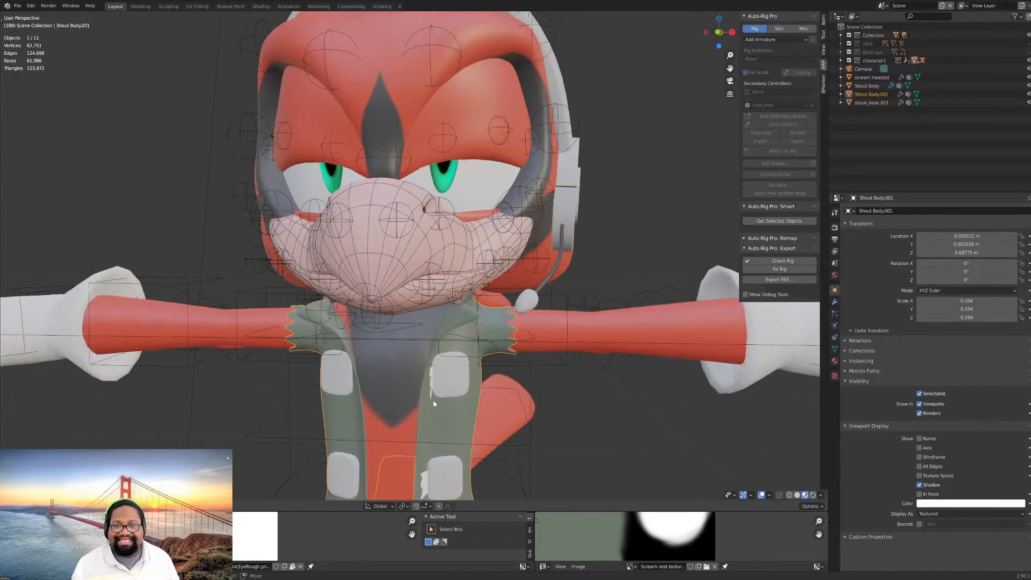
scroll(410, 350, down, 2)
key(Tab)
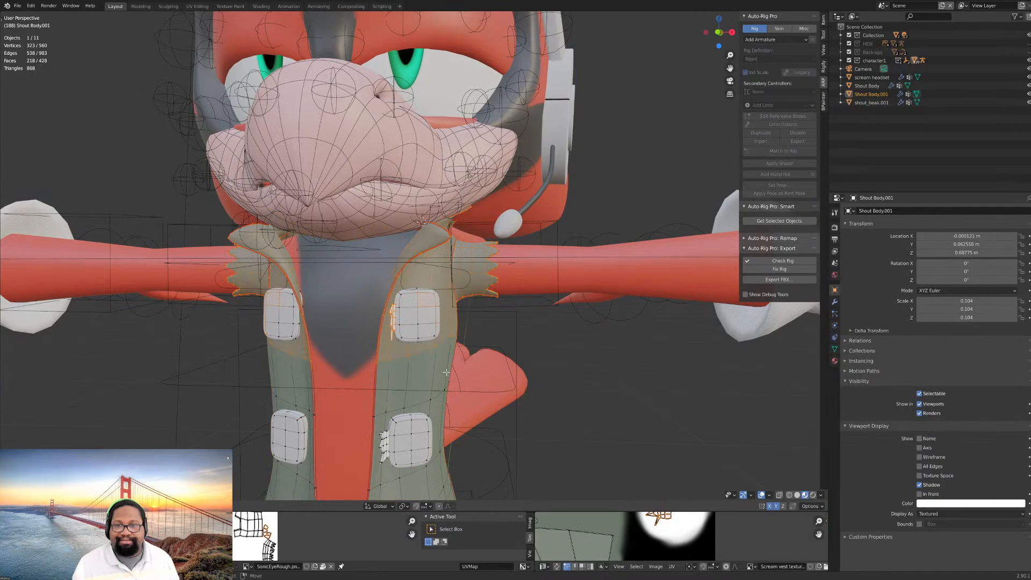
- Examine the vest mesh's topology around the chest, sides, lower hem and pockets
middle_drag(446, 373, 425, 387)
scroll(396, 358, up, 5)
scroll(340, 398, up, 2)
scroll(375, 364, down, 2)
scroll(355, 364, down, 2)
scroll(355, 364, down, 4)
shift+middle_drag(425, 430, 442, 327)
scroll(442, 328, up, 4)
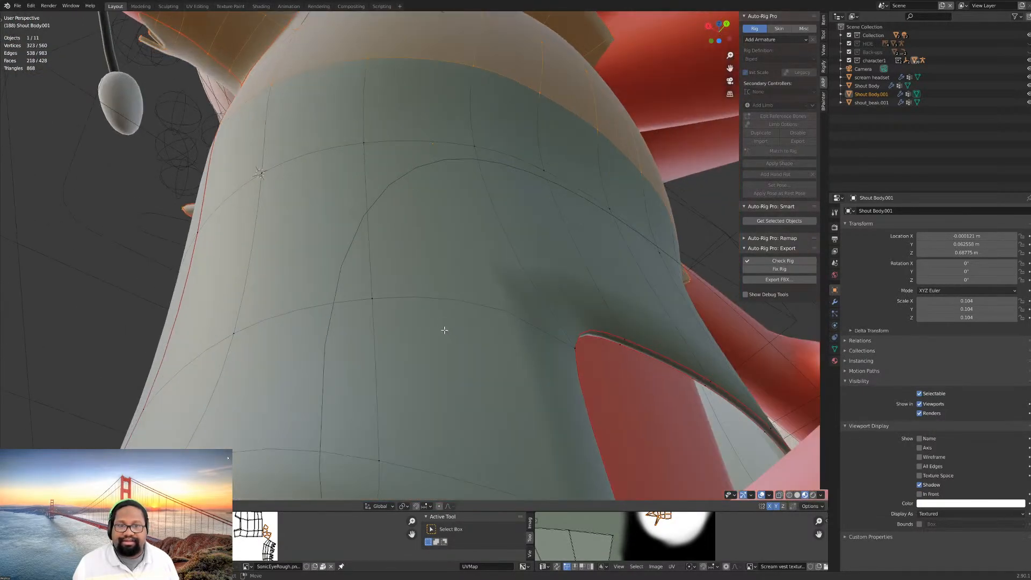
scroll(429, 336, down, 4)
middle_drag(344, 317, 410, 351)
scroll(410, 351, down, 3)
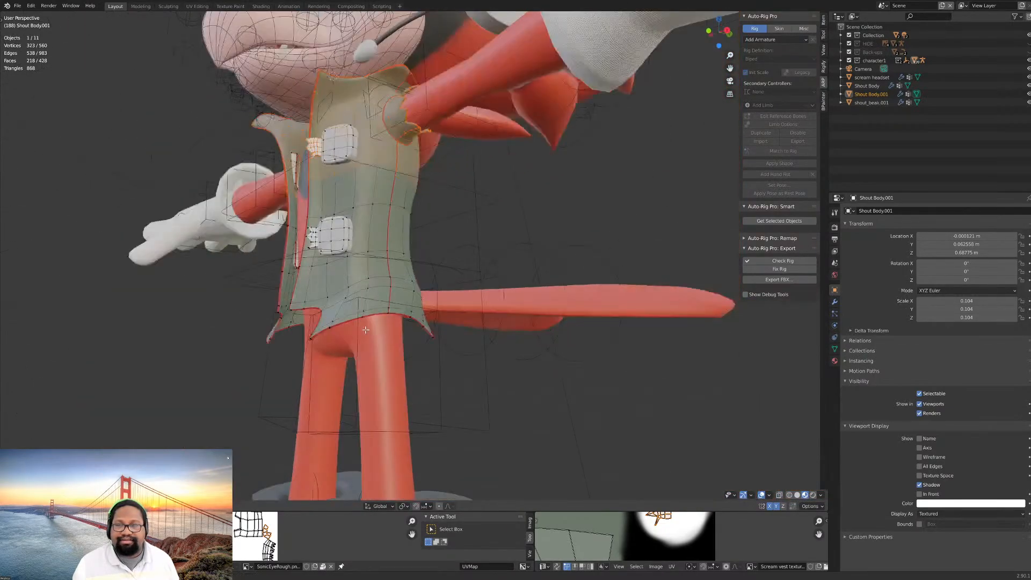
middle_drag(343, 301, 422, 357)
scroll(421, 357, up, 5)
middle_drag(352, 351, 378, 353)
middle_drag(389, 356, 355, 366)
scroll(417, 316, up, 4)
scroll(418, 313, up, 3)
scroll(419, 311, down, 8)
scroll(411, 333, down, 6)
middle_drag(411, 333, 471, 348)
- Select the entire vest mesh to view it as a whole, and clear the selection
key(a)
scroll(471, 348, down, 3)
scroll(471, 348, up, 10)
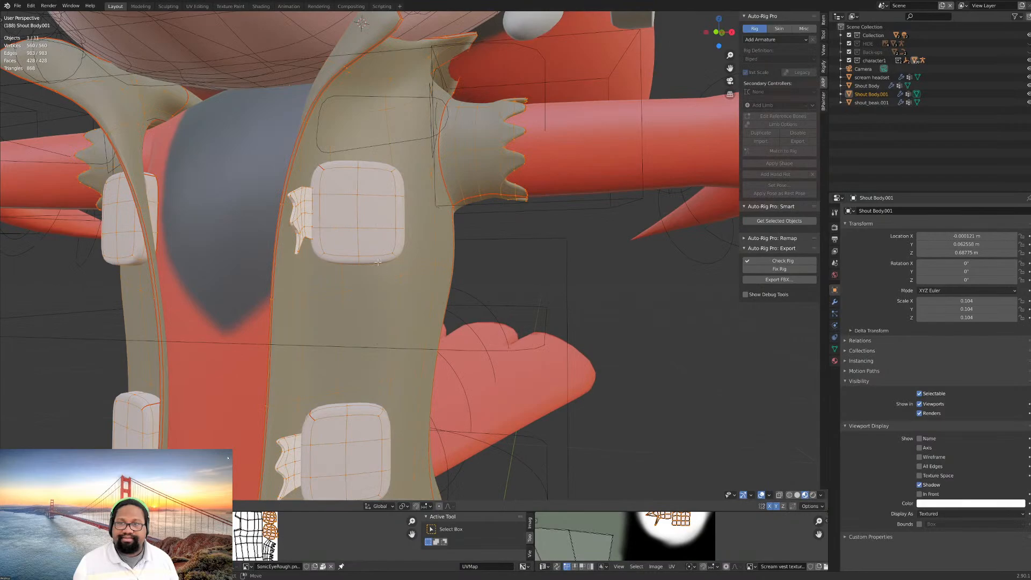
key(alt+a)
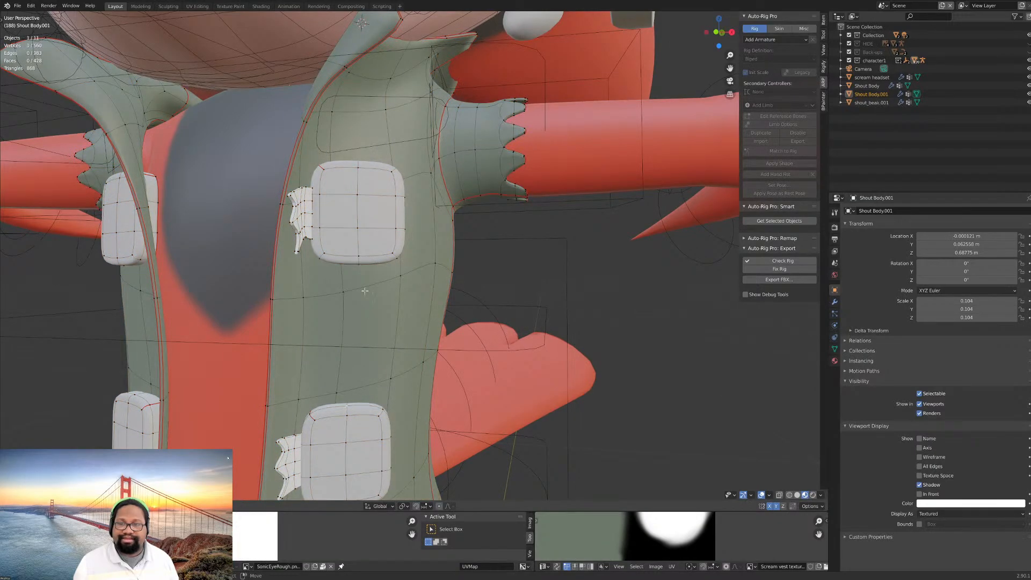
- Select the vest's white square pockets with all their linked geometry and leave Edit Mode
shift+right_click(359, 230)
scroll(358, 231, down, 3)
middle_drag(359, 231, 425, 237)
shift+right_click(306, 247)
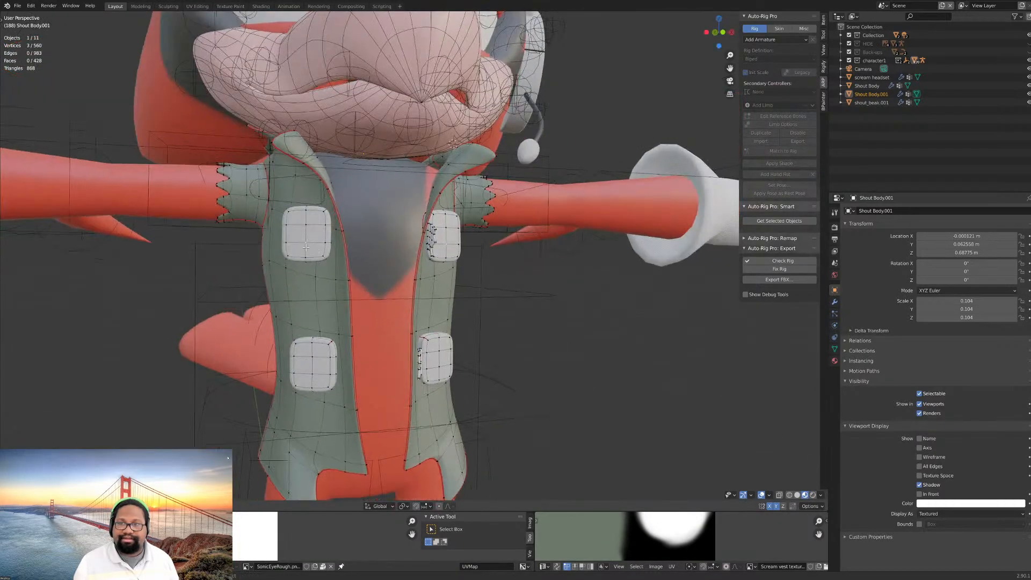
key(ctrl+l)
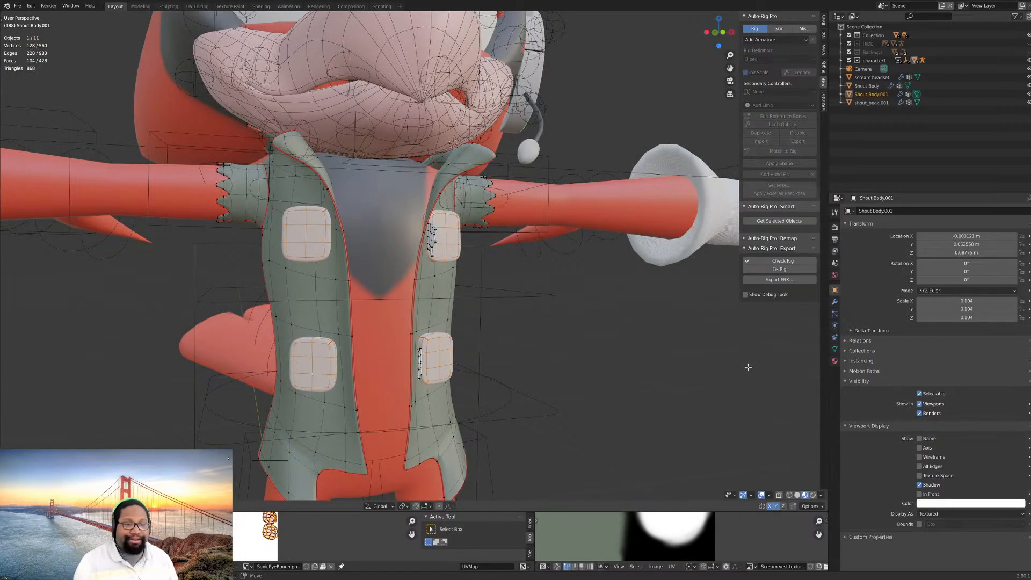
middle_drag(748, 367, 687, 301)
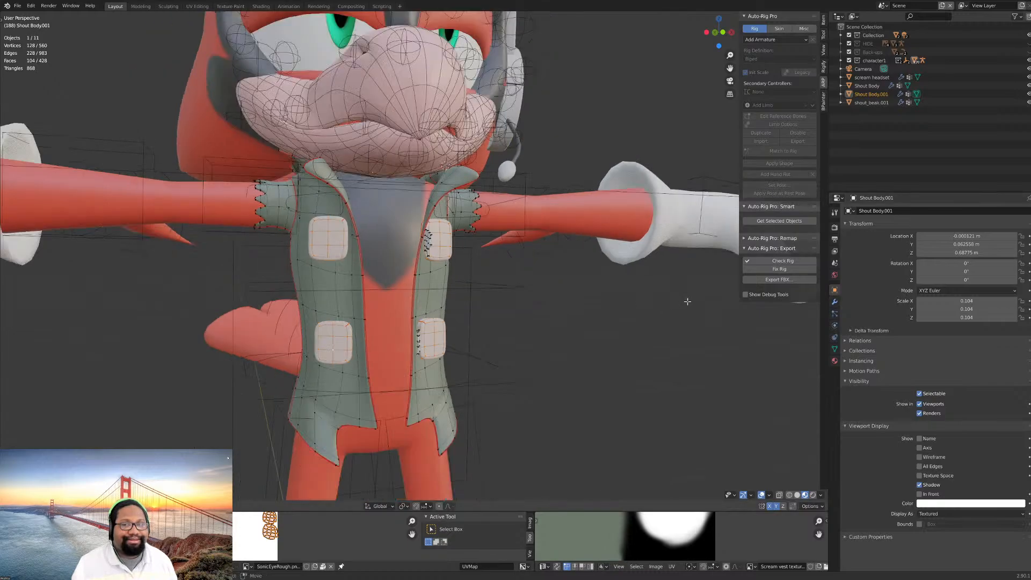
scroll(687, 301, down, 5)
key(Tab)
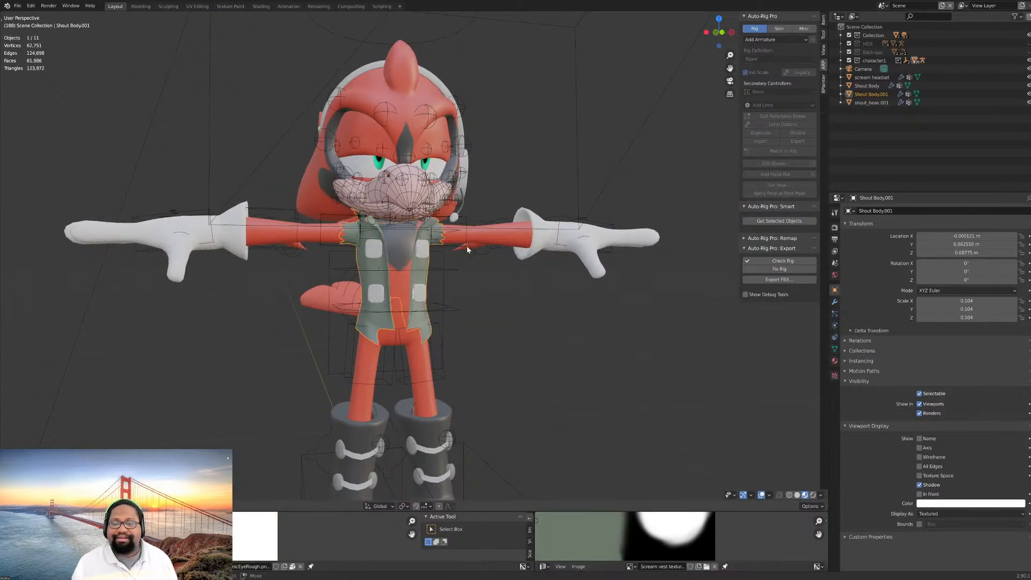
- Select the character's body object and enter Edit Mode on its mesh
middle_drag(467, 250, 436, 278)
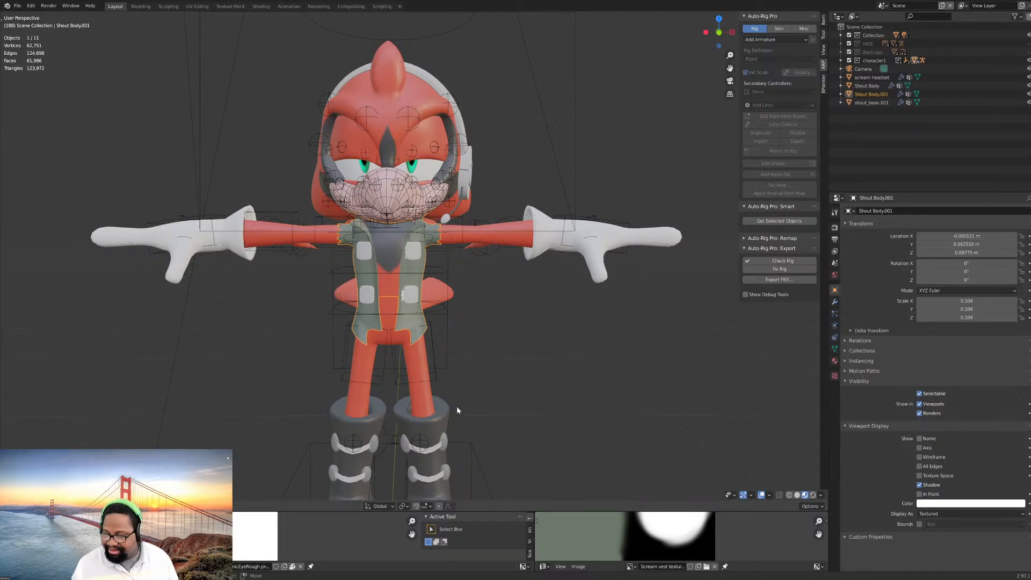
shift+middle_drag(454, 411, 475, 378)
click(496, 338)
key(Tab)
scroll(500, 360, up, 1)
shift+middle_drag(478, 448, 500, 369)
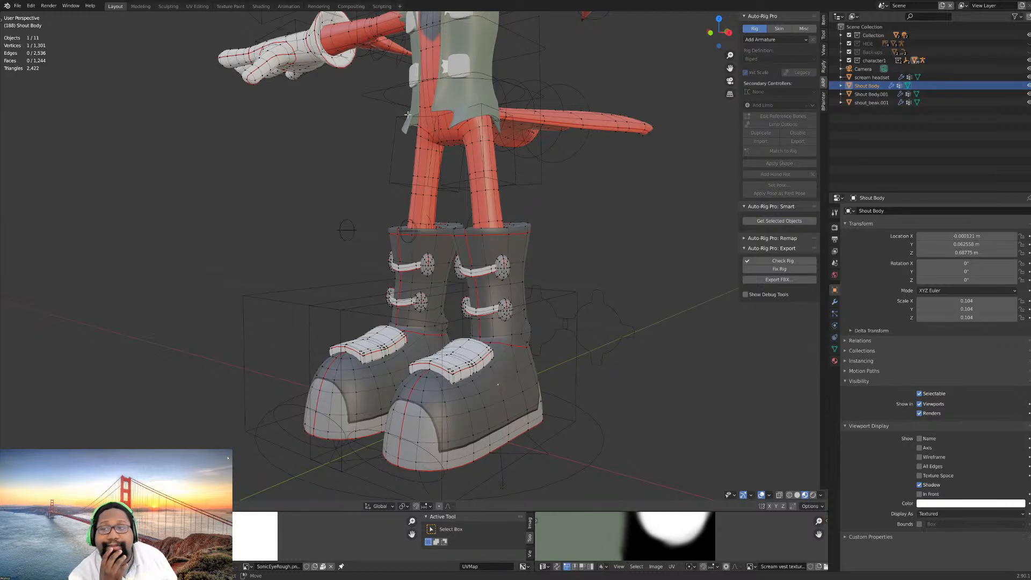
- Examine the body mesh's topology and seams across the arms, torso, legs and boots
middle_drag(407, 114, 463, 108)
shift+middle_drag(532, 81, 428, 197)
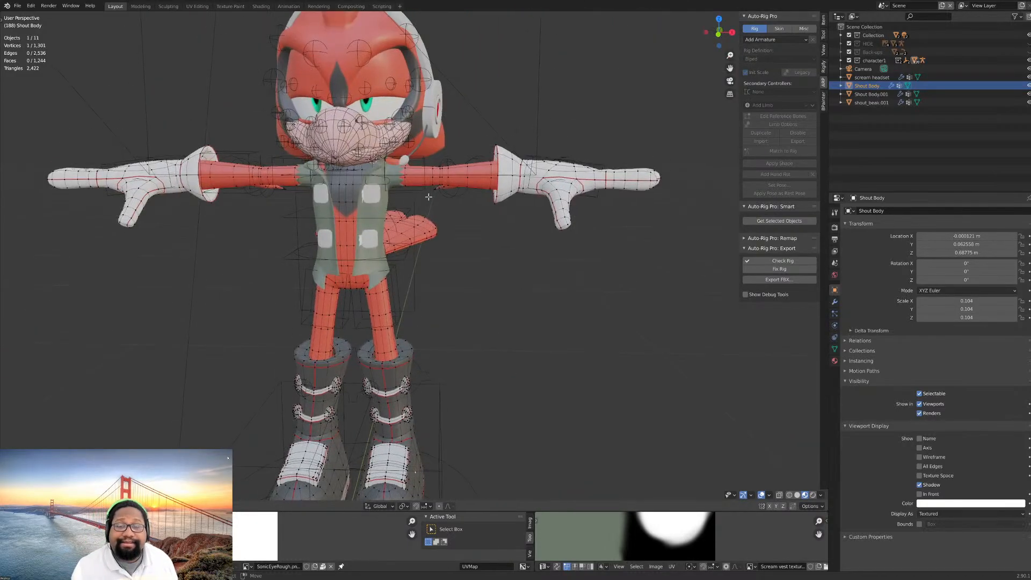
scroll(428, 197, up, 4)
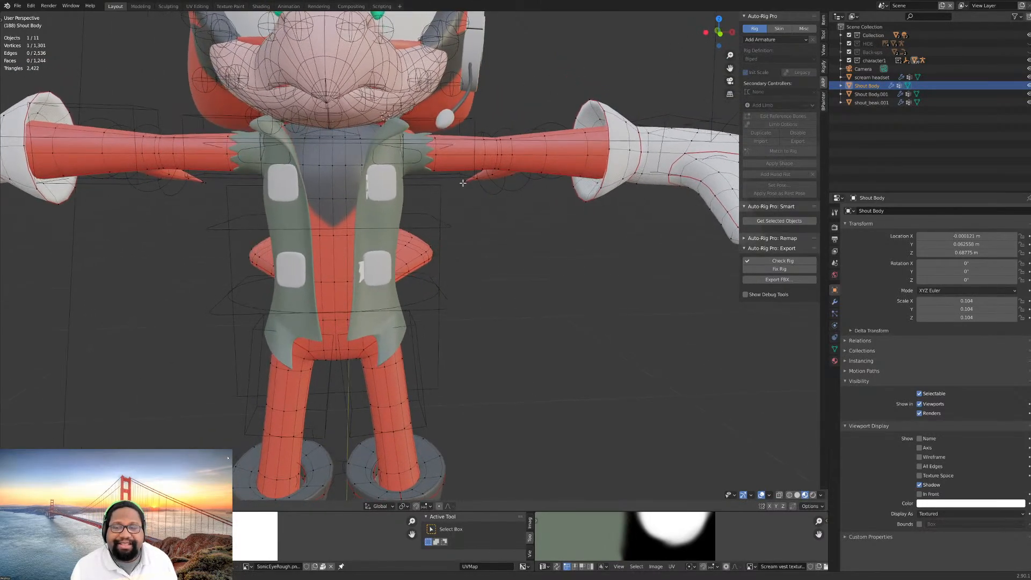
shift+middle_drag(439, 179, 511, 167)
mouse_move(511, 167)
middle_down()
mouse_move(534, 166)
mouse_move(516, 153)
middle_up()
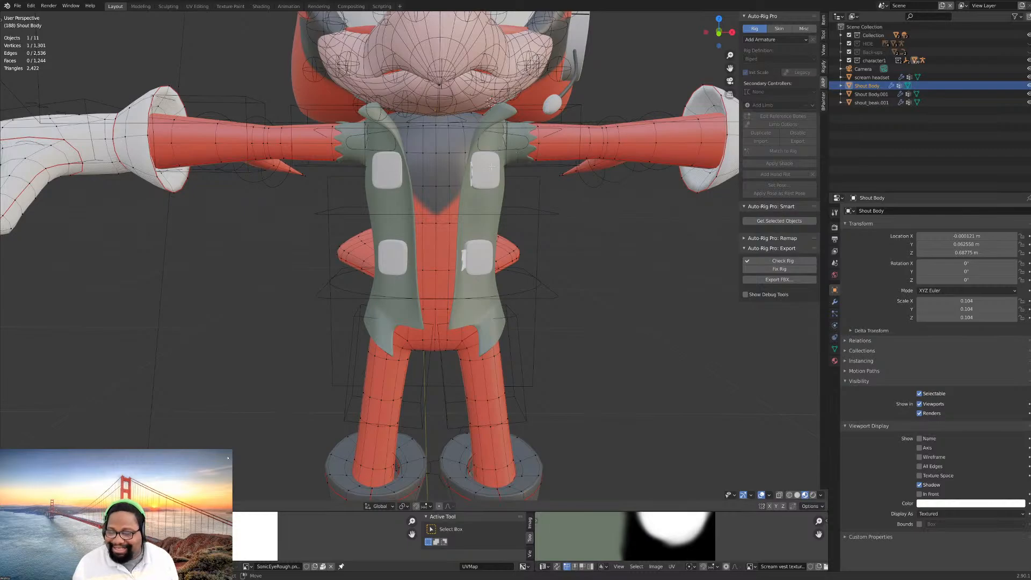
scroll(494, 173, down, 1)
scroll(495, 172, up, 1)
mouse_move(494, 173)
middle_down()
mouse_move(482, 202)
mouse_move(449, 202)
mouse_move(511, 192)
mouse_move(495, 189)
middle_up()
scroll(490, 193, down, 3)
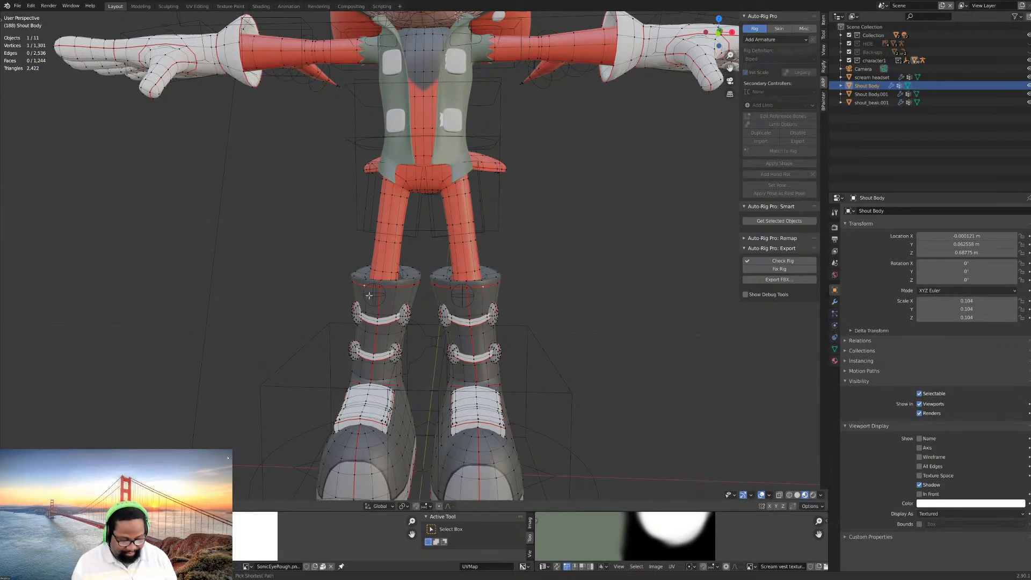
- Select the linked geometry of the red torso, arms and legs and view it from the front and above
key(l)
click(451, 217)
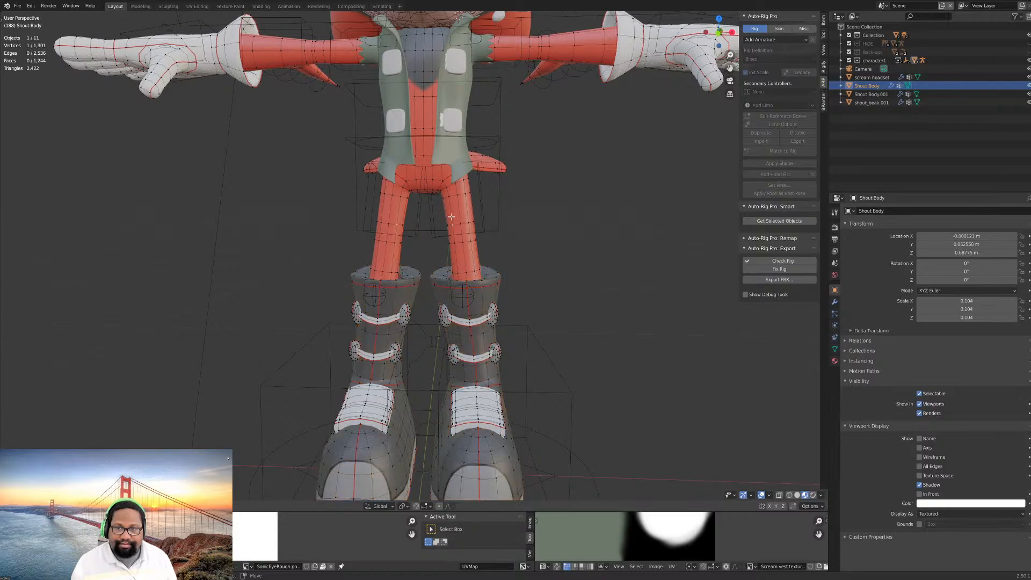
scroll(454, 237, down, 1)
key(l)
scroll(453, 230, down, 2)
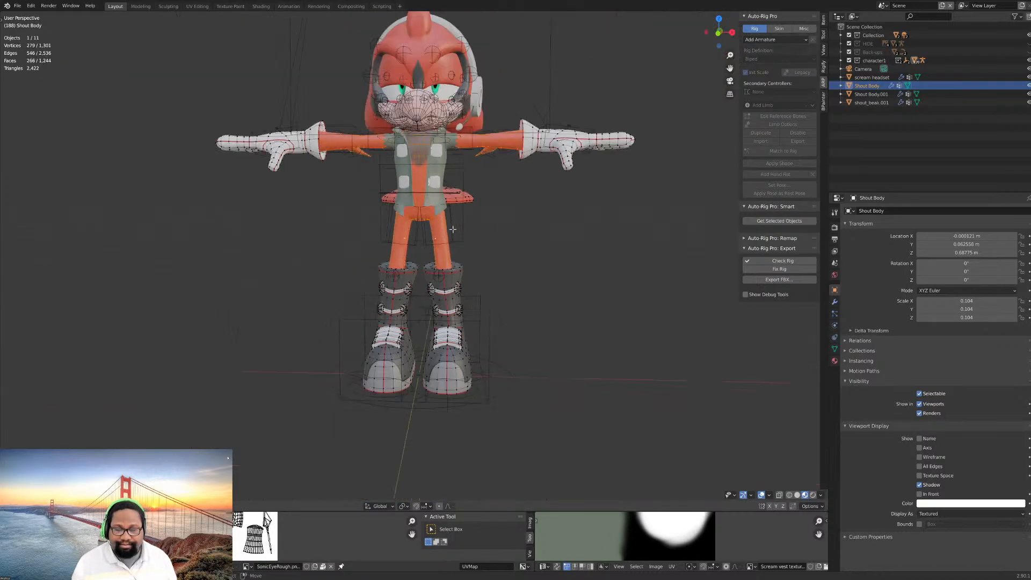
middle_drag(467, 197, 548, 310)
scroll(484, 306, up, 3)
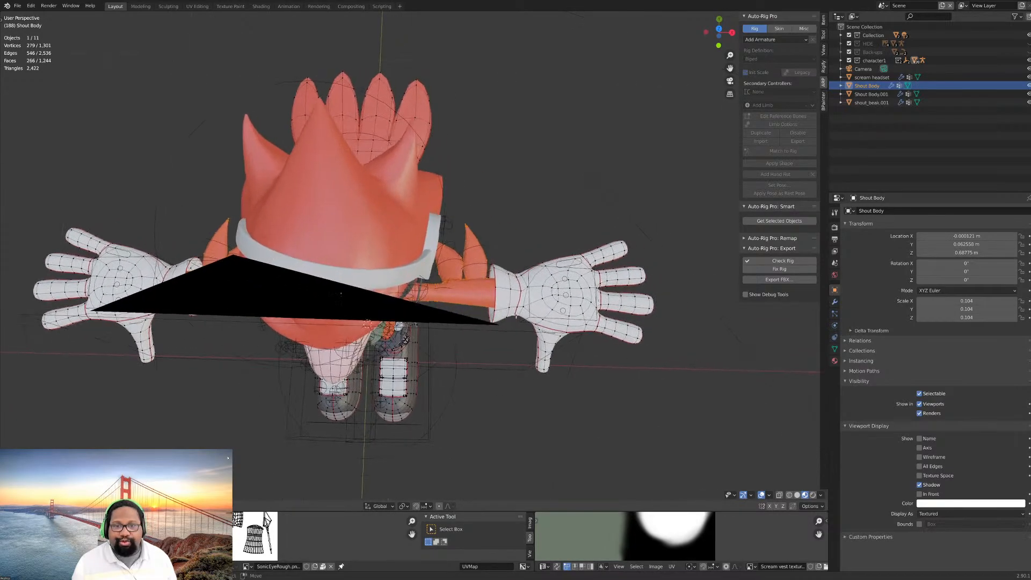
- Select both white gloves with all their linked geometry
click(548, 310)
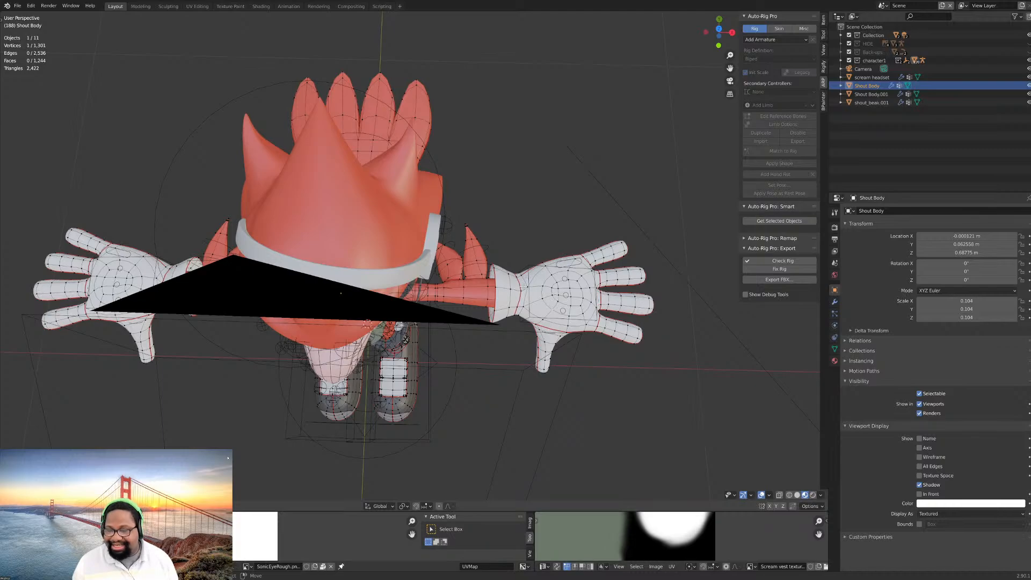
key(ctrl+l)
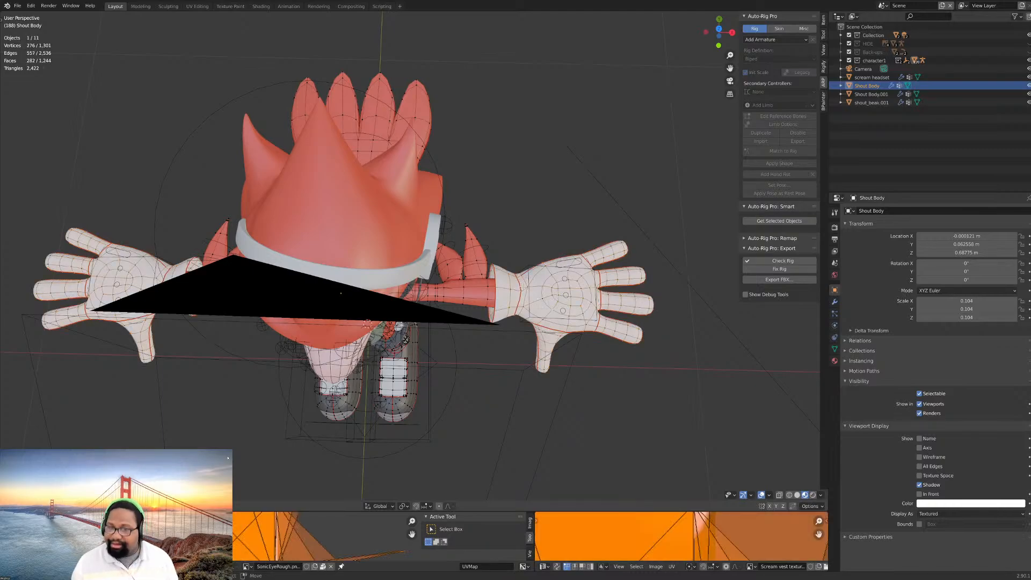
scroll(467, 304, down, 3)
middle_drag(460, 306, 446, 225)
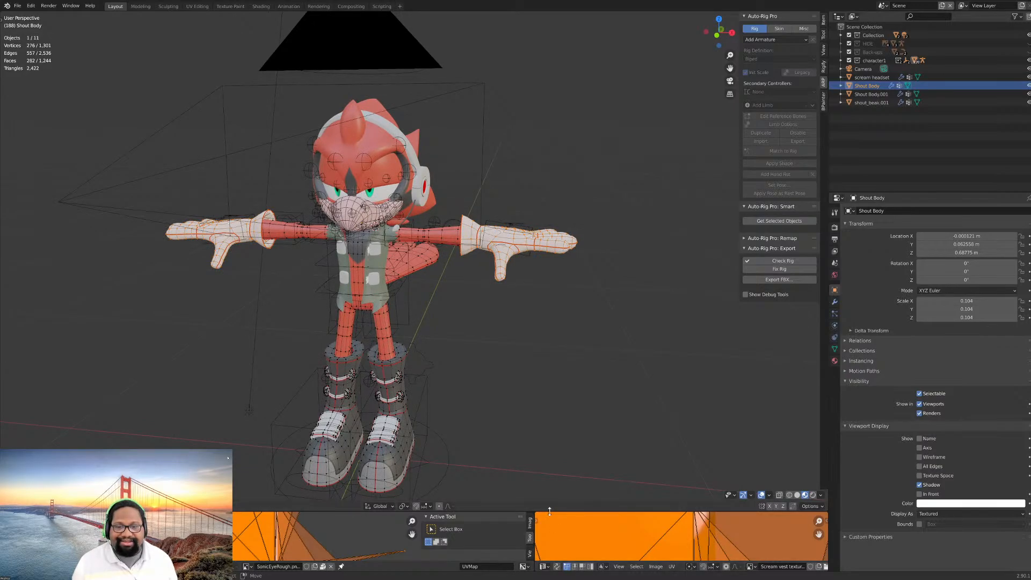
- Enlarge the UV and image editor areas and unwrap the selected gloves
drag(515, 295, 515, 293)
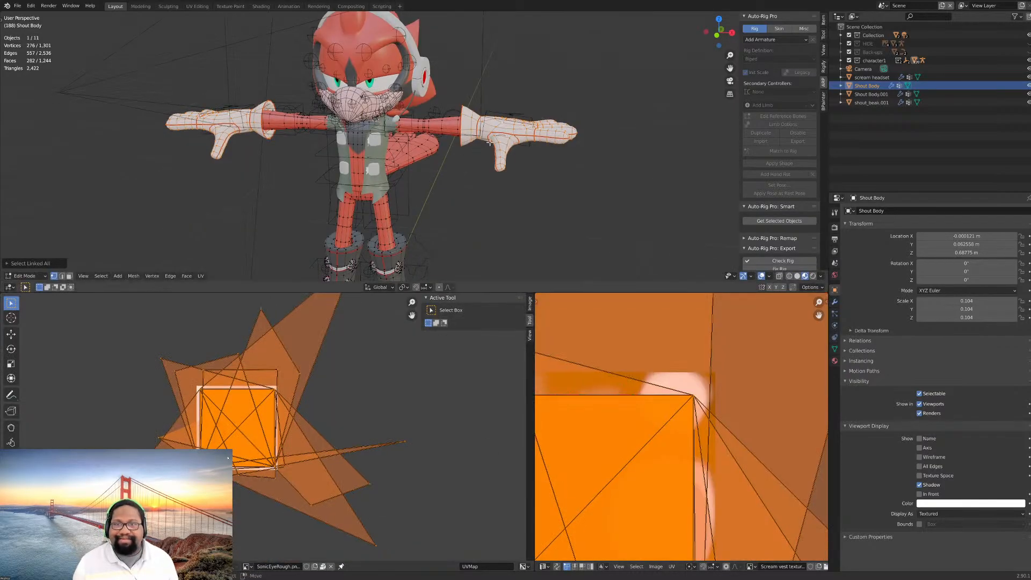
key(u)
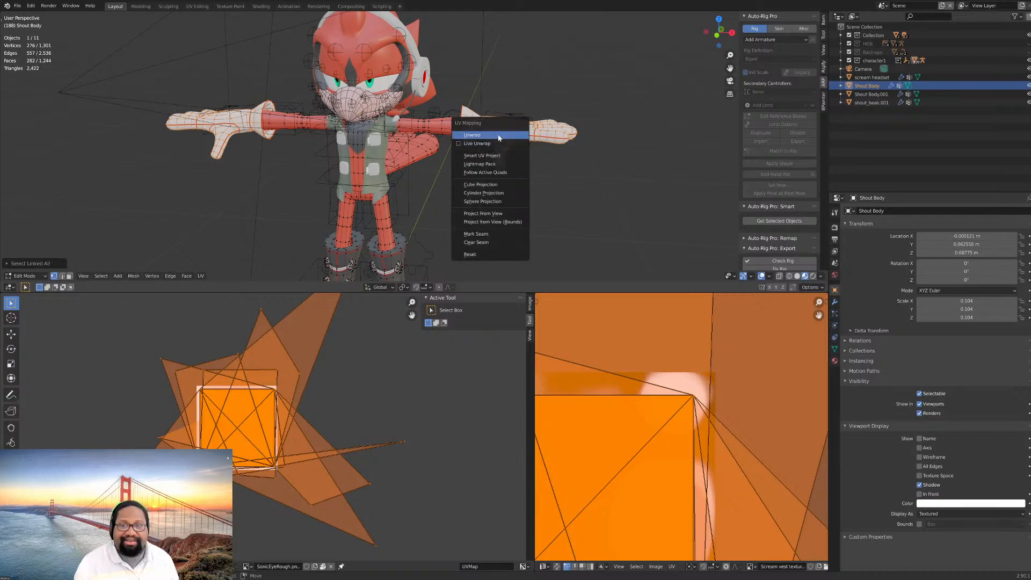
click(499, 135)
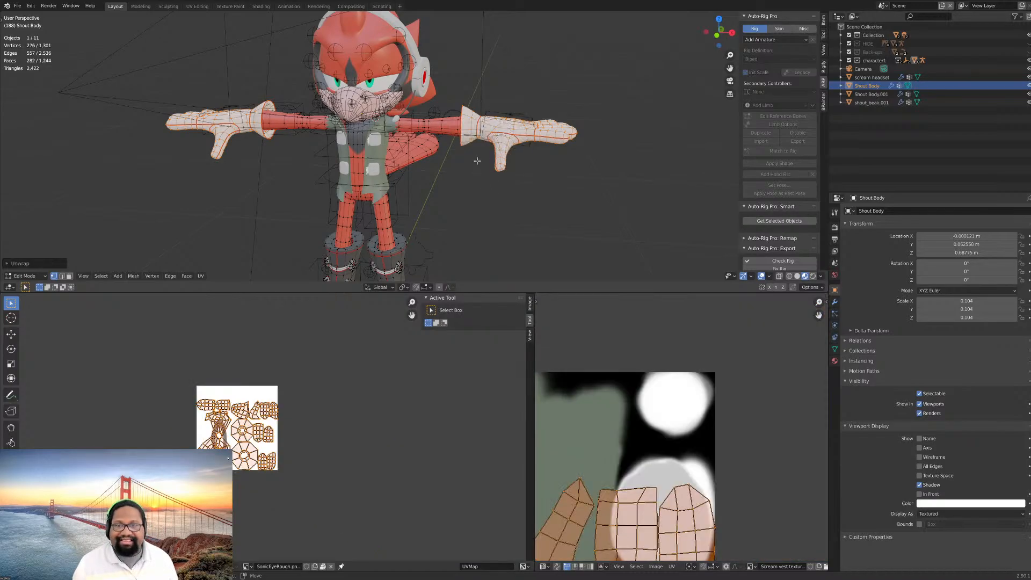
- Inspect the glove's surface texture in Object Mode and return to Edit Mode
scroll(477, 156, up, 5)
key(KP_Decimal)
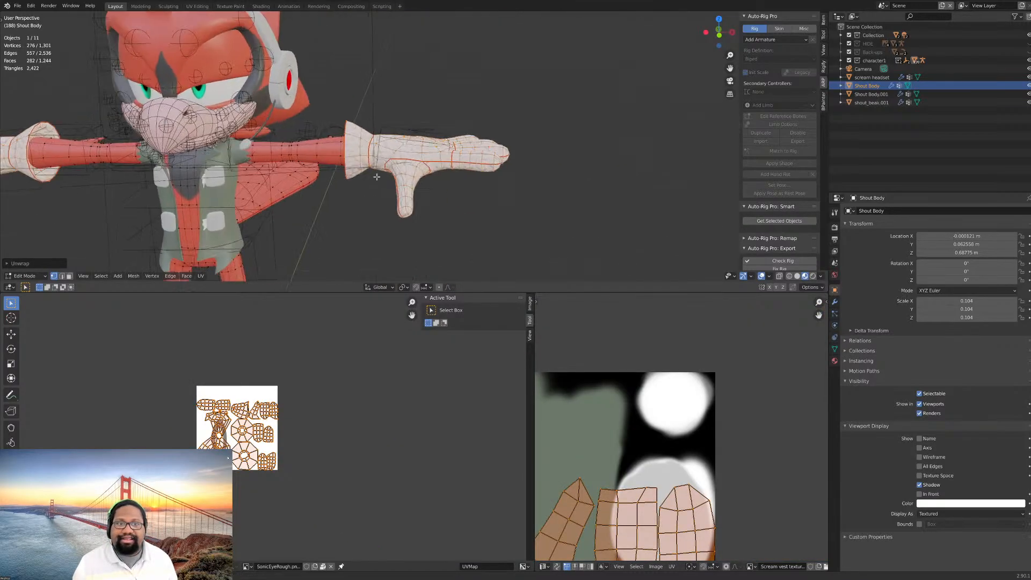
key(Tab)
scroll(474, 175, up, 5)
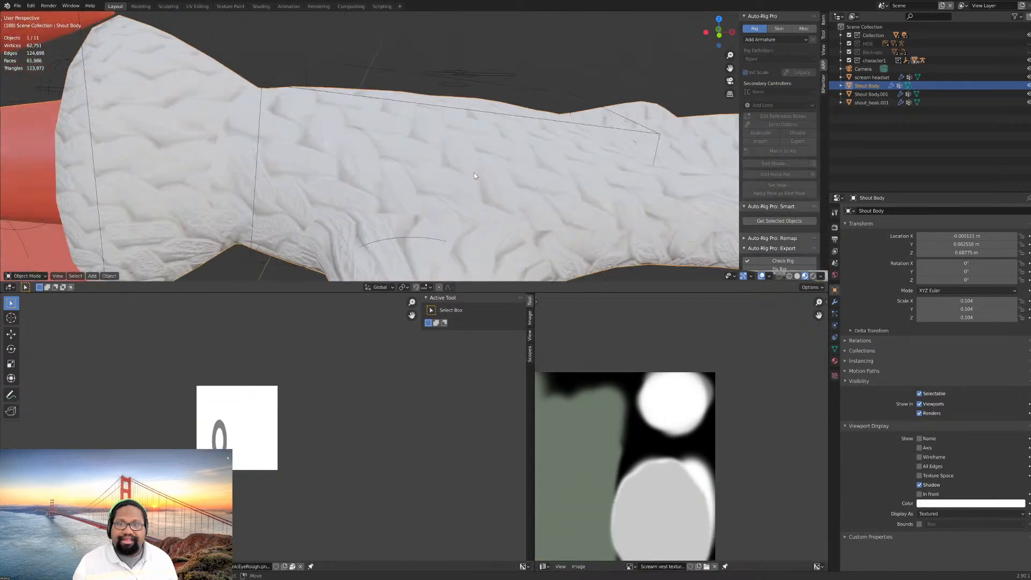
scroll(474, 175, down, 4)
key(Tab)
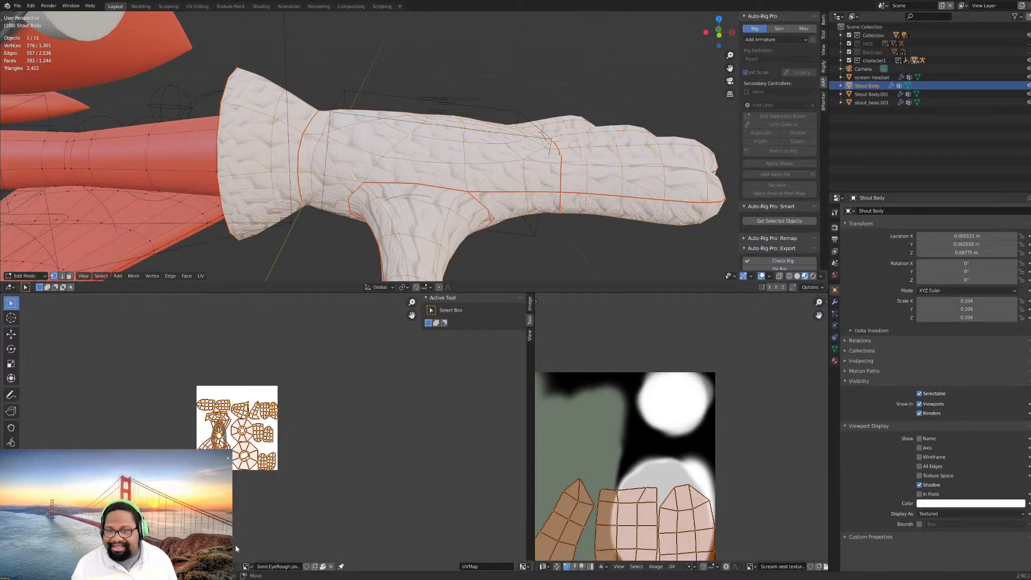
- Look through the list of images available to the UV editor showing the SonicEyeRough image, without changing the image
click(247, 566)
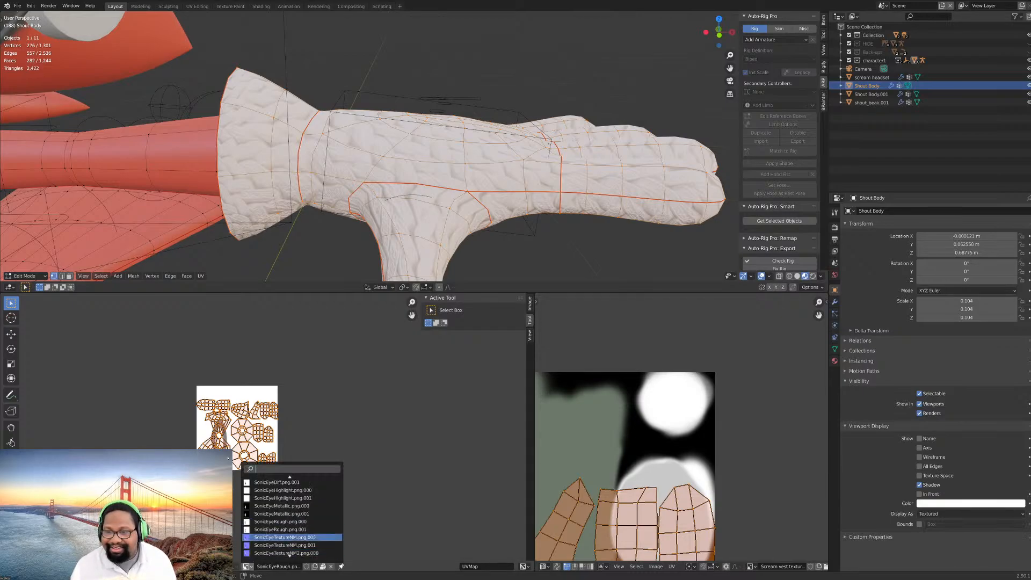
scroll(288, 508, down, 8)
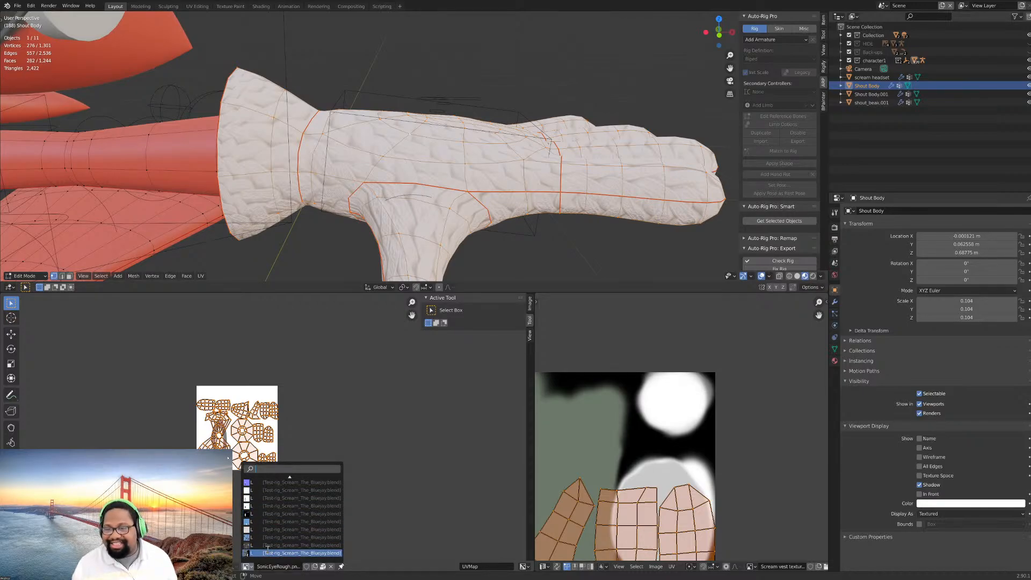
scroll(278, 522, up, 8)
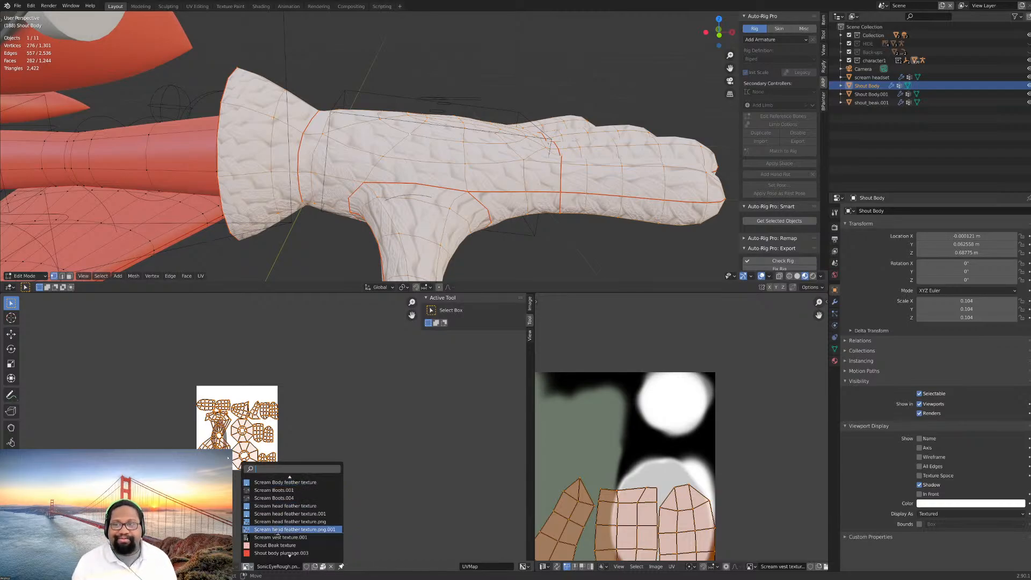
scroll(288, 526, up, 4)
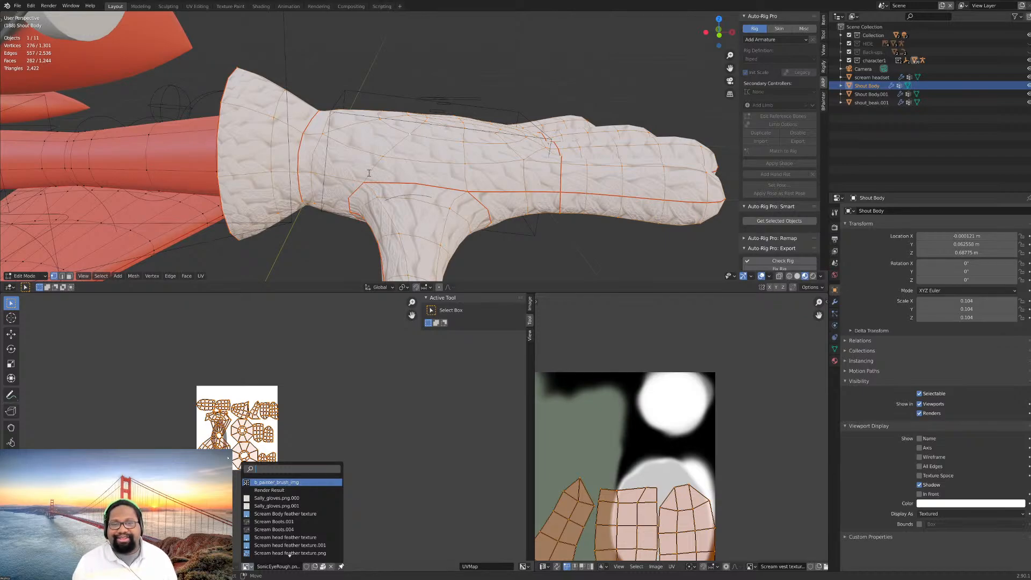
click(472, 190)
- Check the glove's palm and fingers, and unwrap both selected gloves again
middle_drag(472, 190, 472, 152)
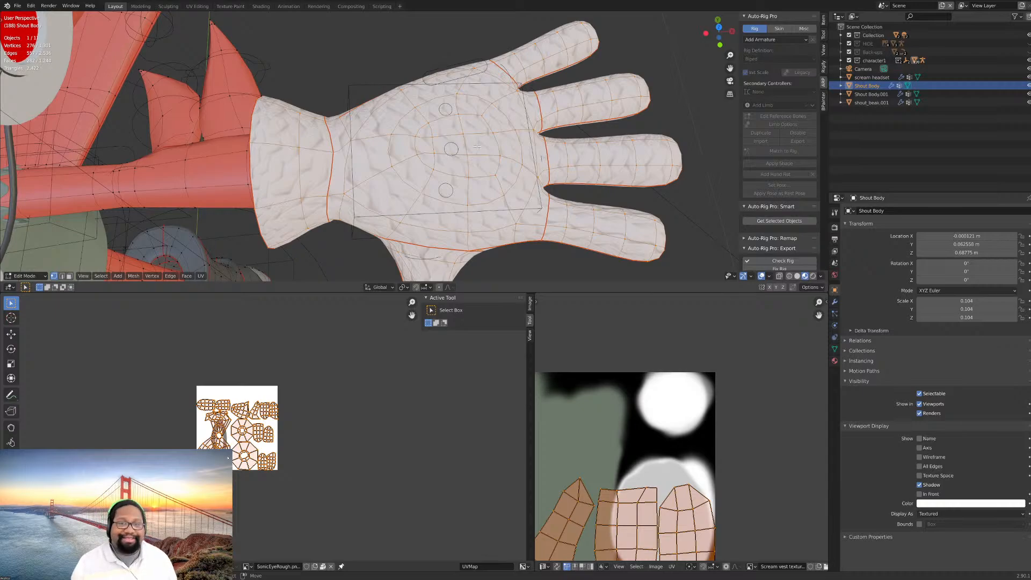
middle_drag(477, 145, 488, 194)
scroll(502, 123, up, 7)
scroll(415, 134, down, 9)
scroll(541, 123, down, 3)
scroll(582, 139, up, 4)
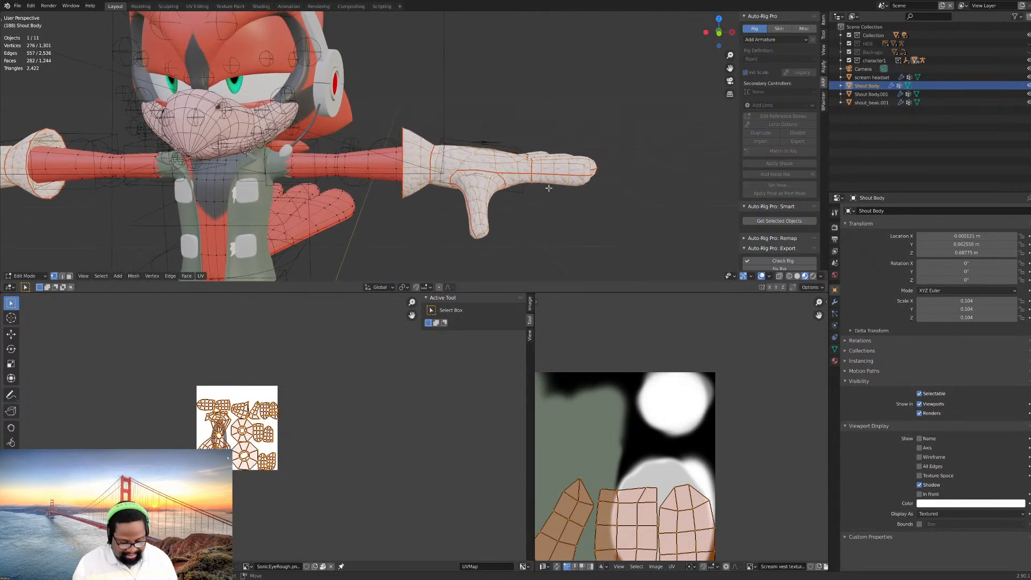
key(u)
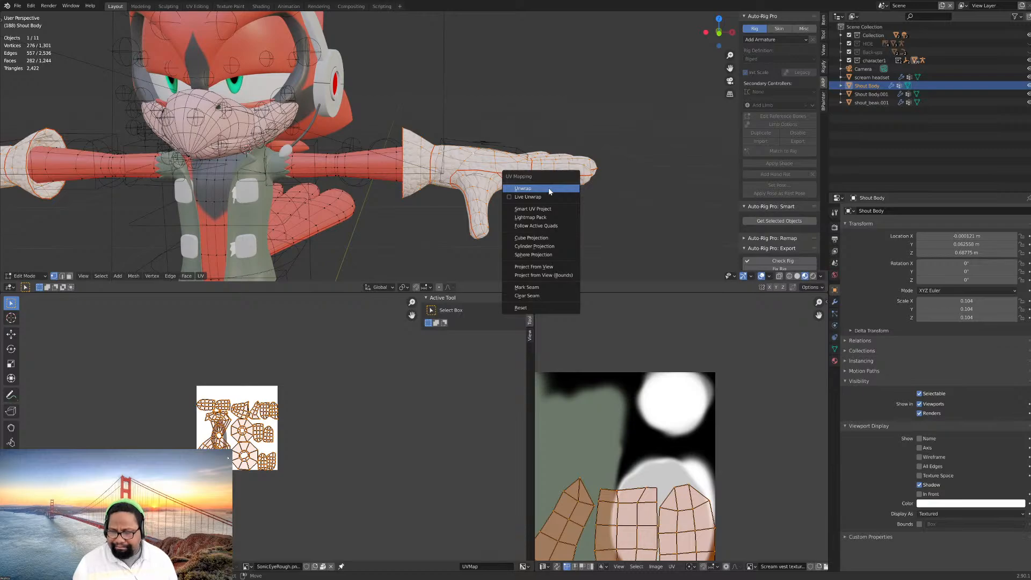
click(549, 188)
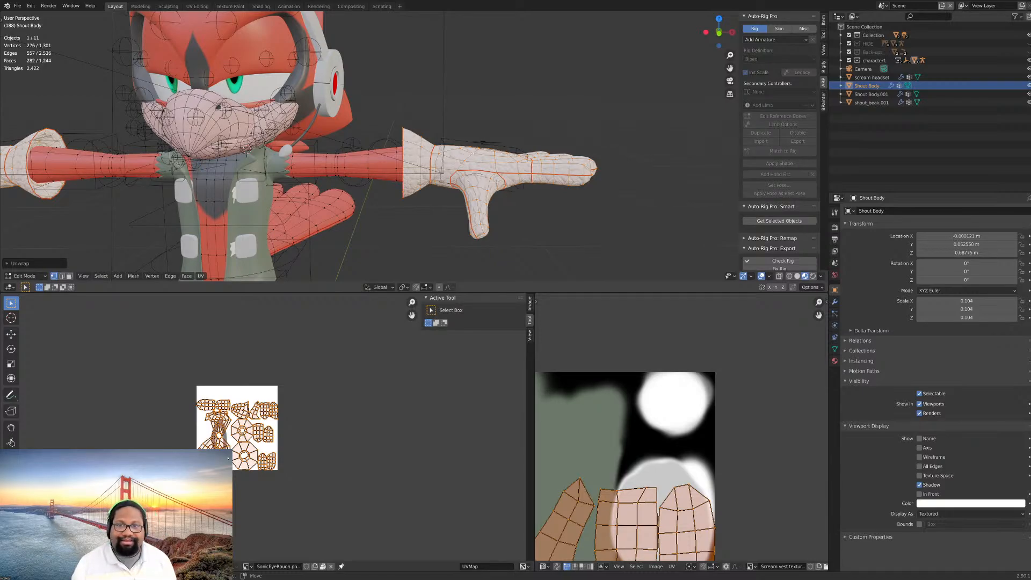
middle_drag(524, 192, 505, 178)
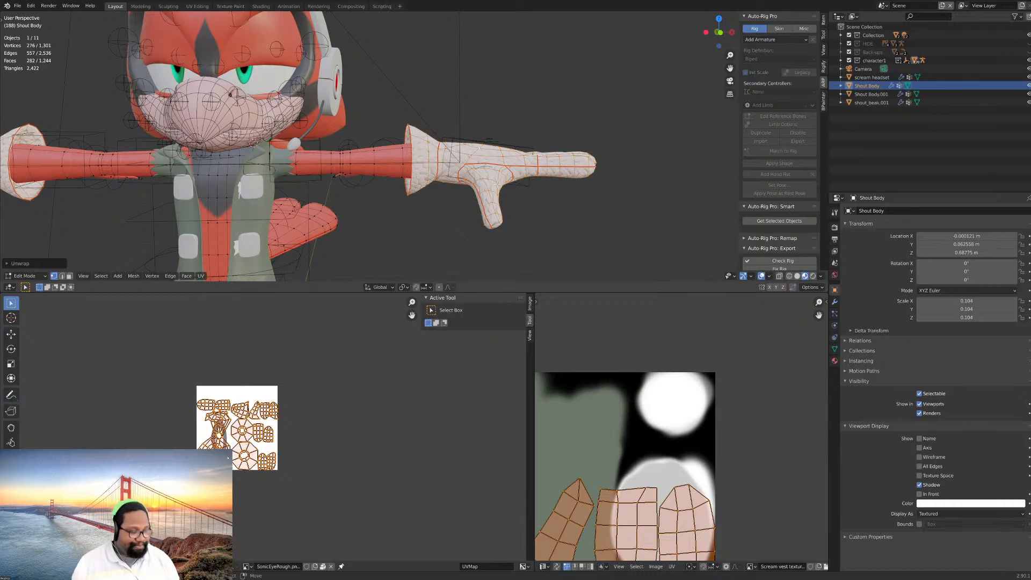
- Clear the glove selection and switch to face selection for working on the boots' upper cuffs
scroll(486, 203, down, 3)
shift+middle_drag(423, 182, 462, 108)
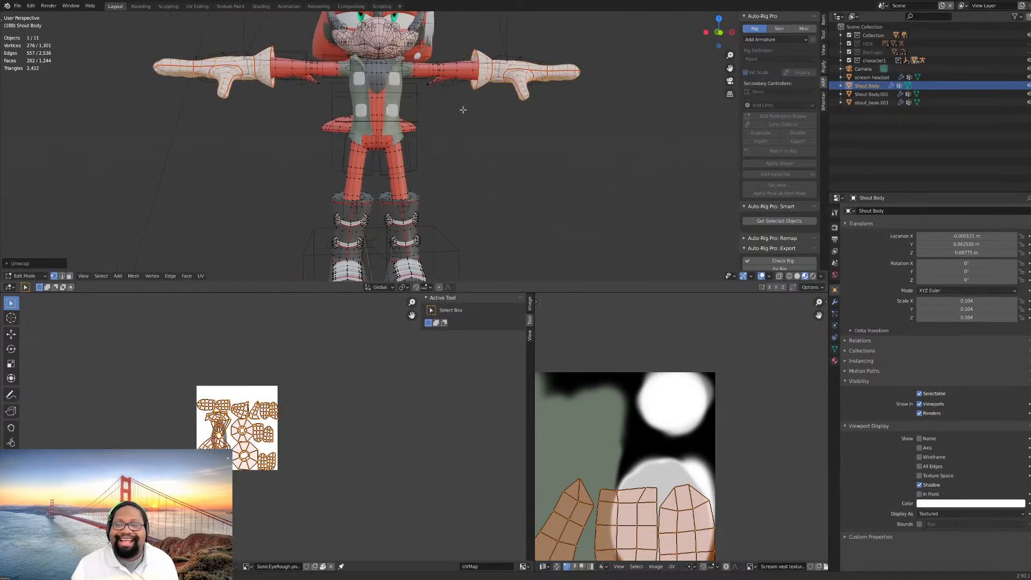
scroll(468, 189, up, 4)
shift+middle_drag(411, 214, 448, 195)
scroll(472, 198, up, 4)
key(alt+a)
scroll(421, 211, up, 1)
click(69, 276)
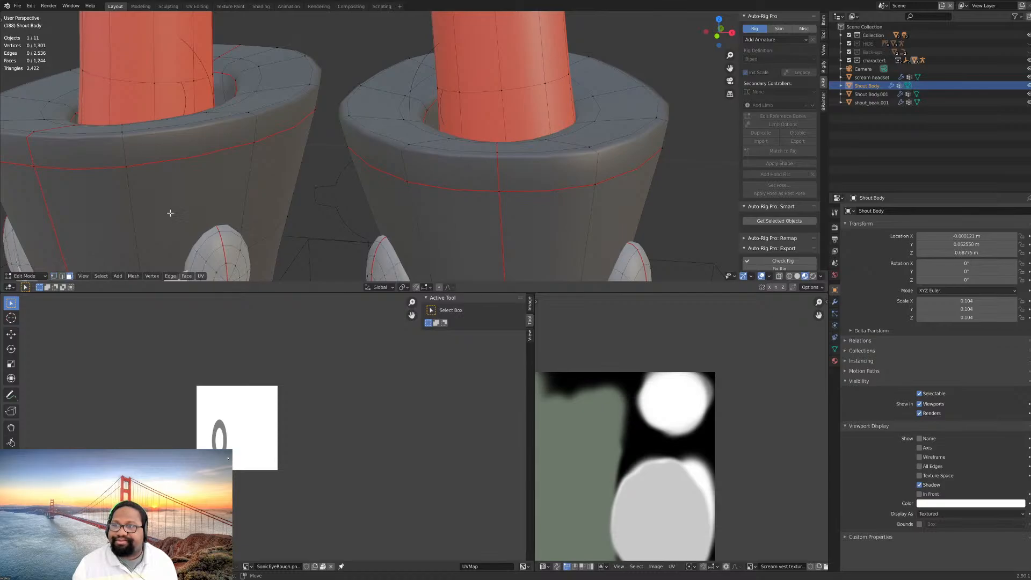
- Select all linked faces of the top cuff rims on both boots
scroll(457, 150, down, 2)
click(457, 150)
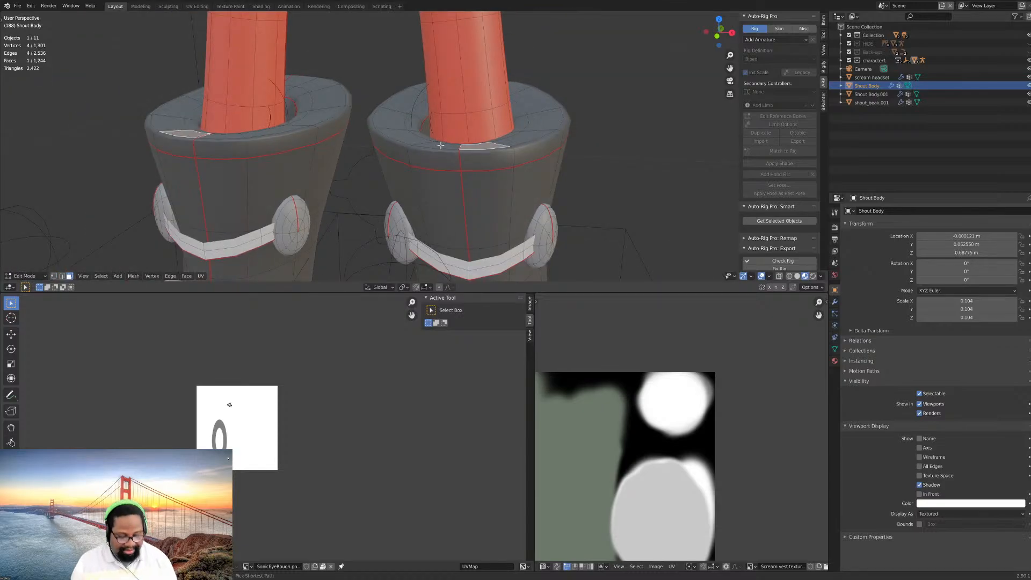
alt+click(440, 145)
shift+click(420, 142)
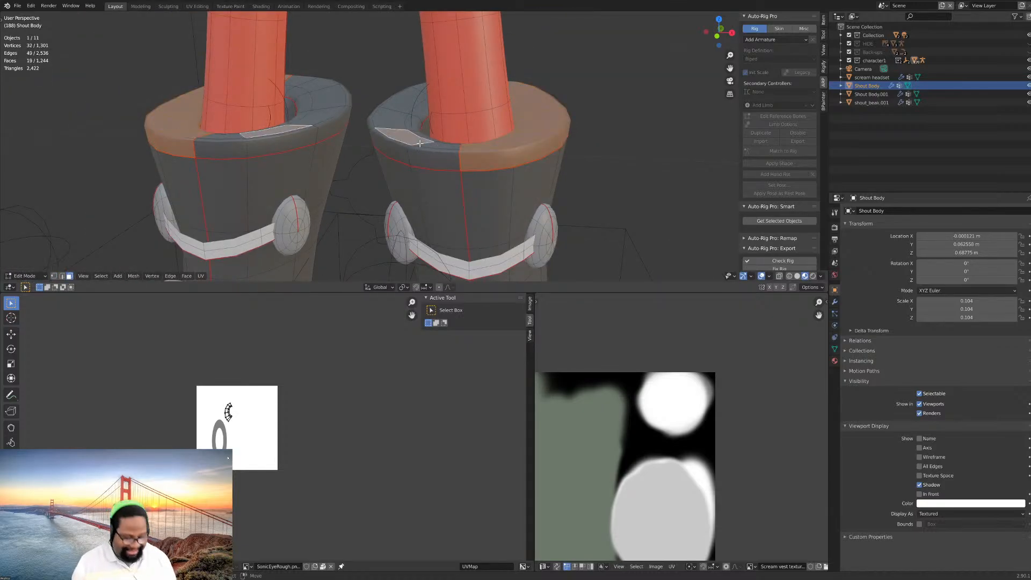
key(ctrl+l)
- Add the linked faces of both boot shafts, on each side of the front seam, to the selection
shift+click(408, 176)
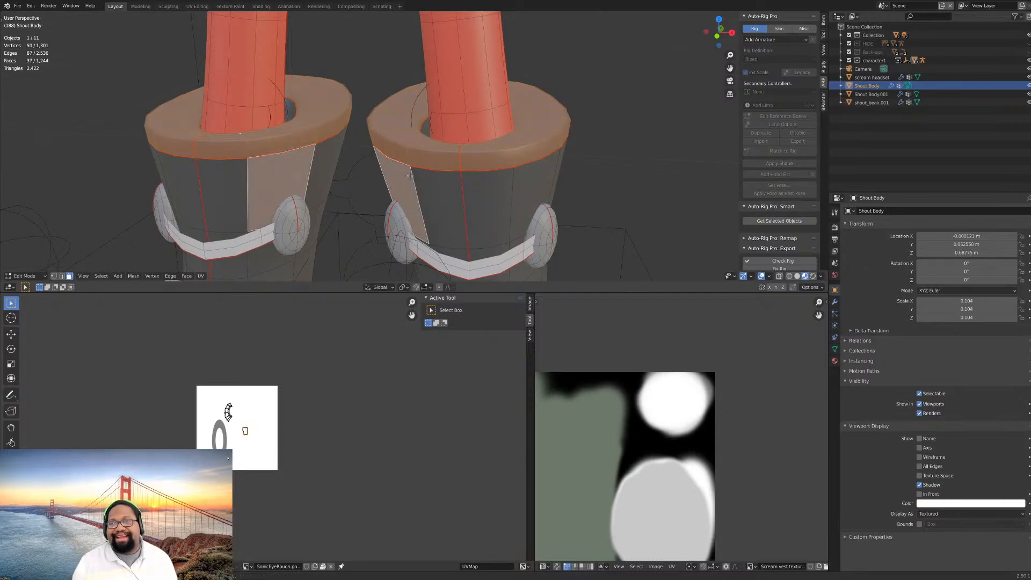
key(ctrl+l)
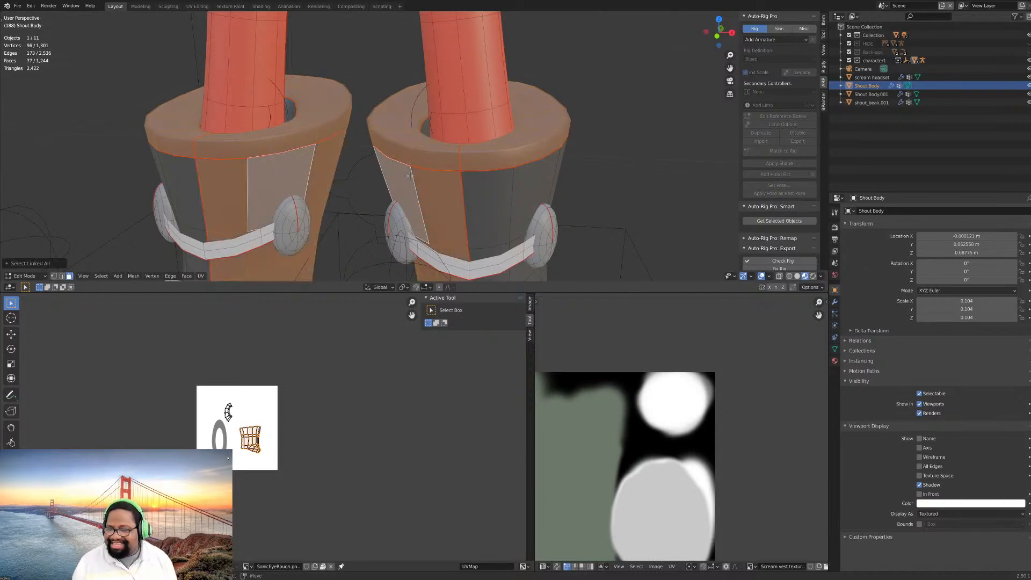
scroll(425, 167, down, 5)
shift+click(437, 160)
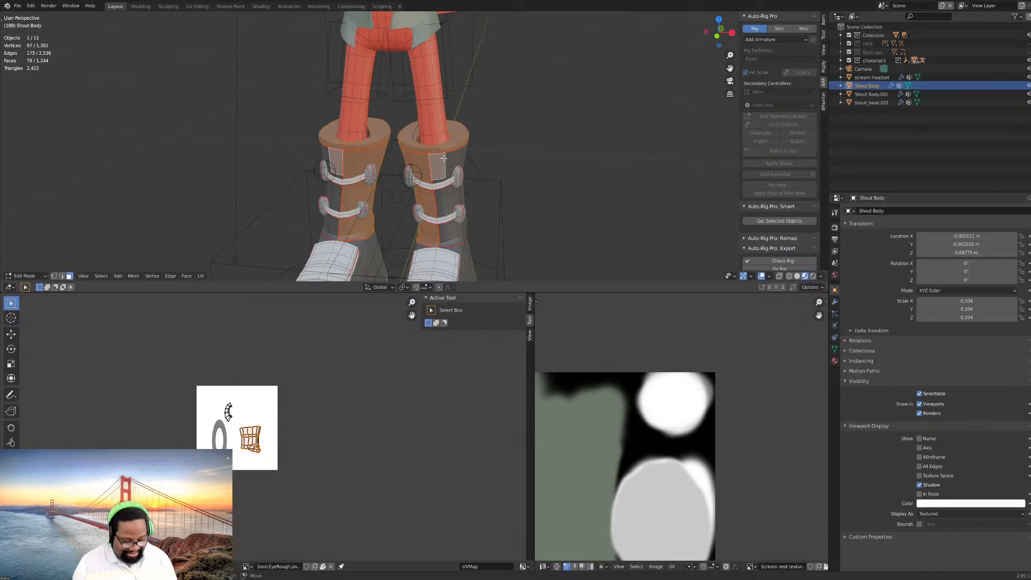
key(ctrl+l)
- Extend the selection to the linked faces of the boots' foot sections and the bands around their soles
middle_drag(438, 156, 413, 181)
shift+click(412, 183)
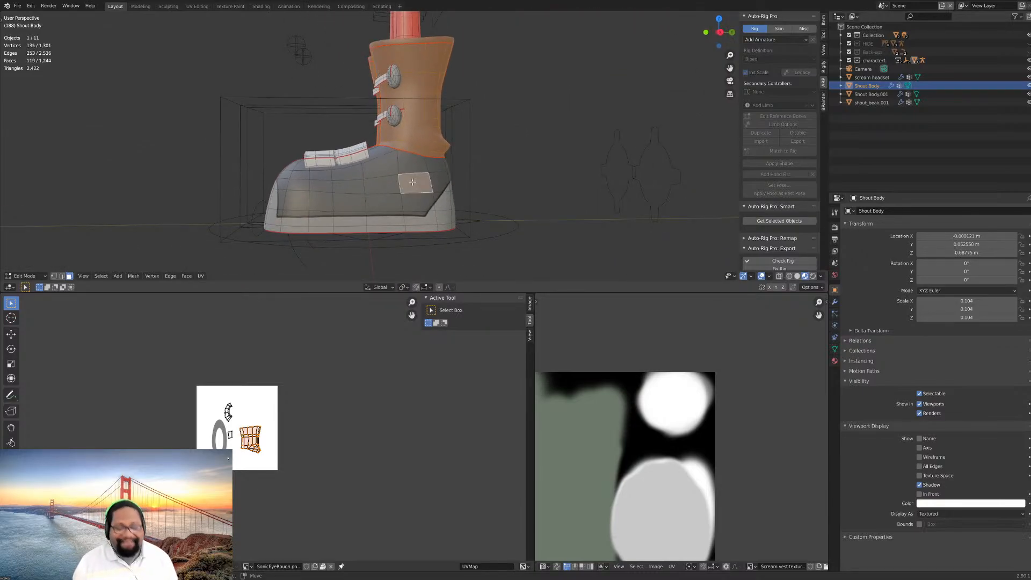
key(ctrl+l)
scroll(413, 183, up, 4)
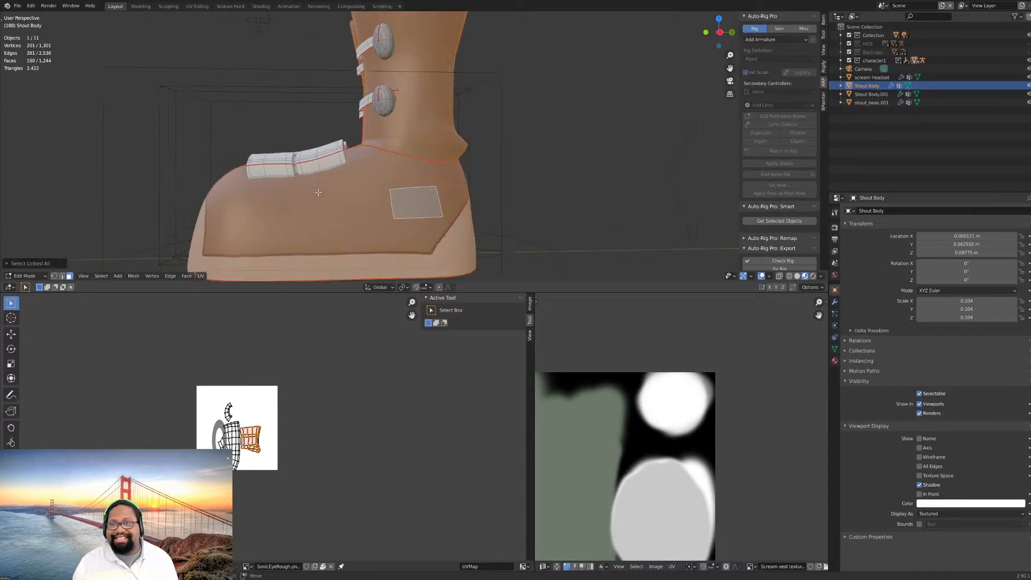
middle_drag(413, 183, 426, 156)
shift+click(451, 212)
scroll(443, 223, down, 3)
key(ctrl+l)
- Add the linked faces on both halves of each boot's underside to the selection
shift+click(422, 149)
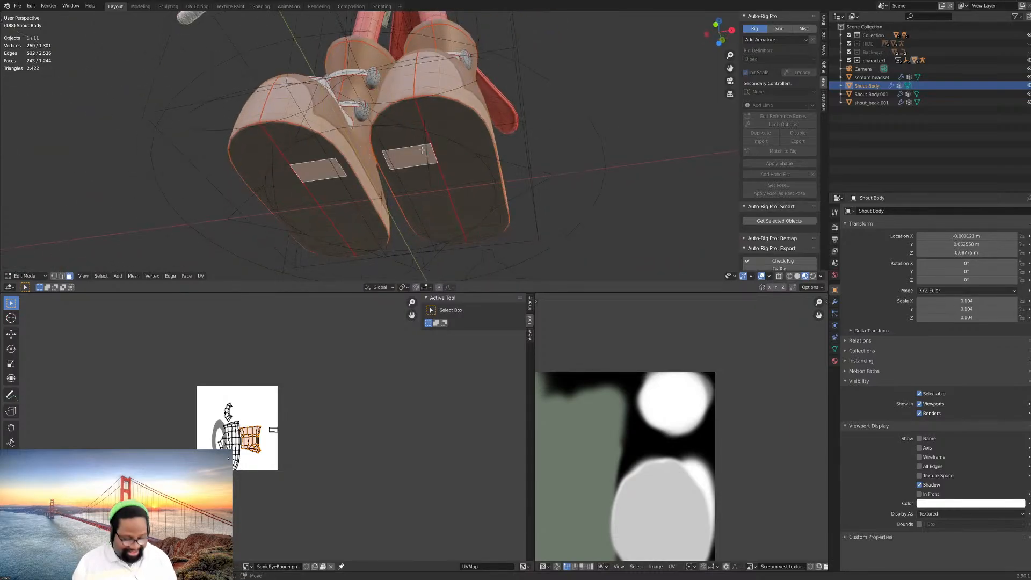
key(ctrl+l)
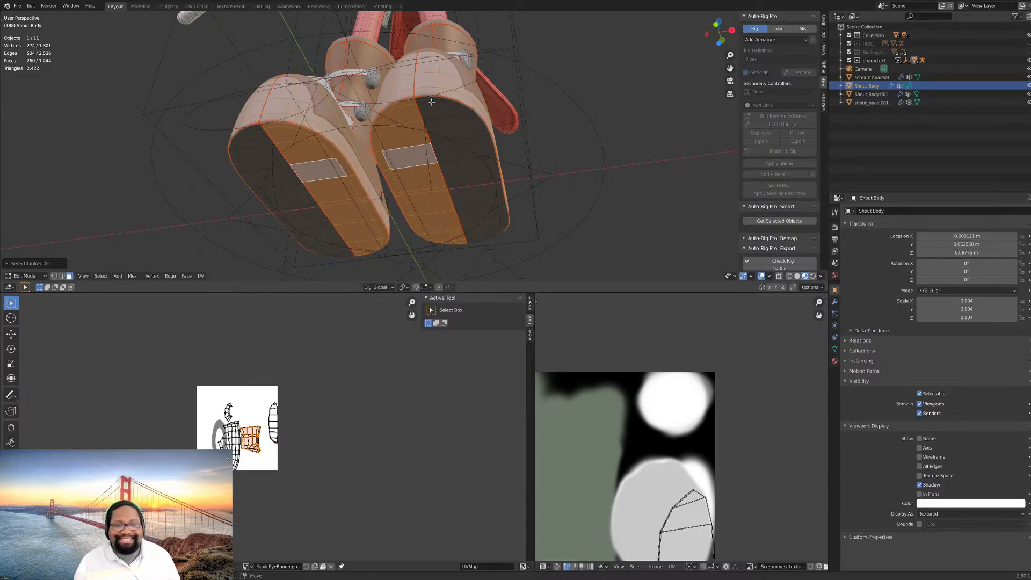
shift+click(469, 126)
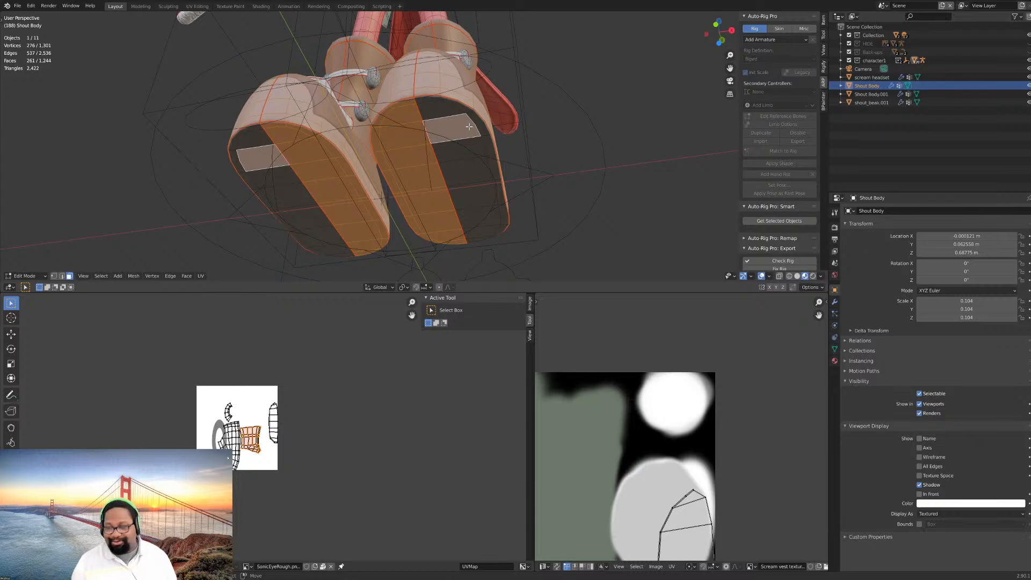
key(ctrl+l)
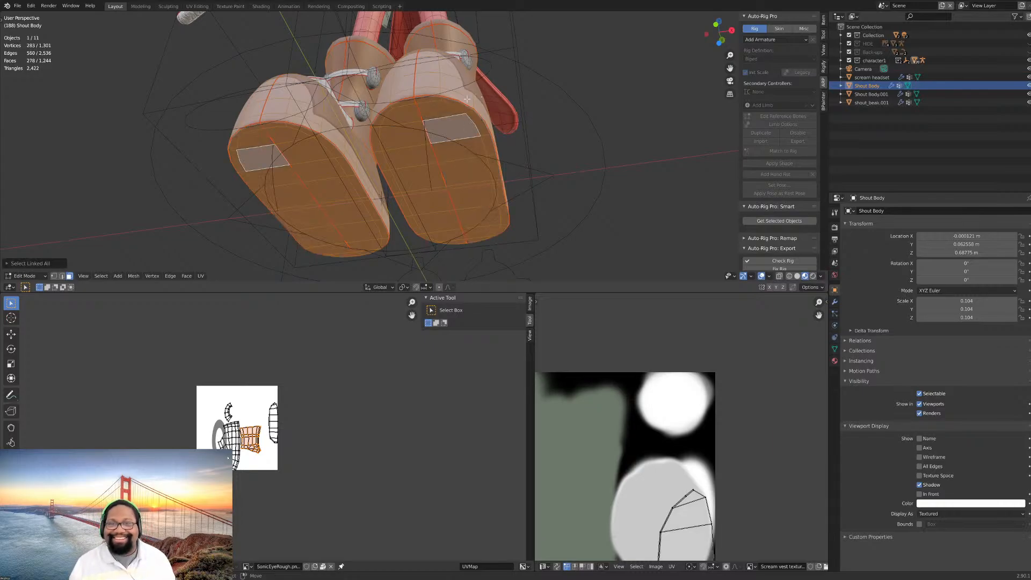
- Look over the character's boots, vest, arms and gloves from several angles
middle_drag(469, 126, 504, 152)
scroll(483, 148, up, 4)
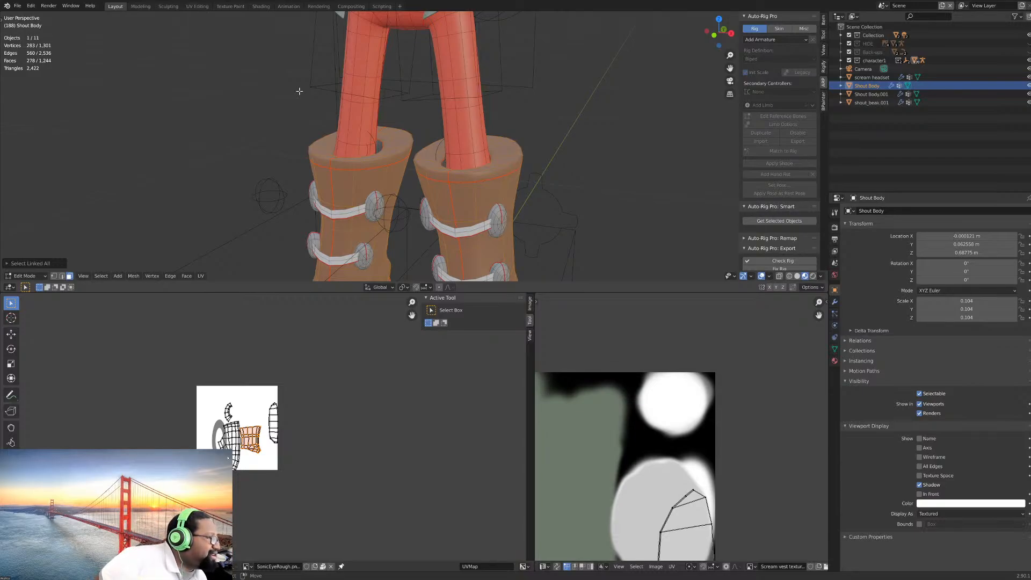
scroll(391, 123, down, 3)
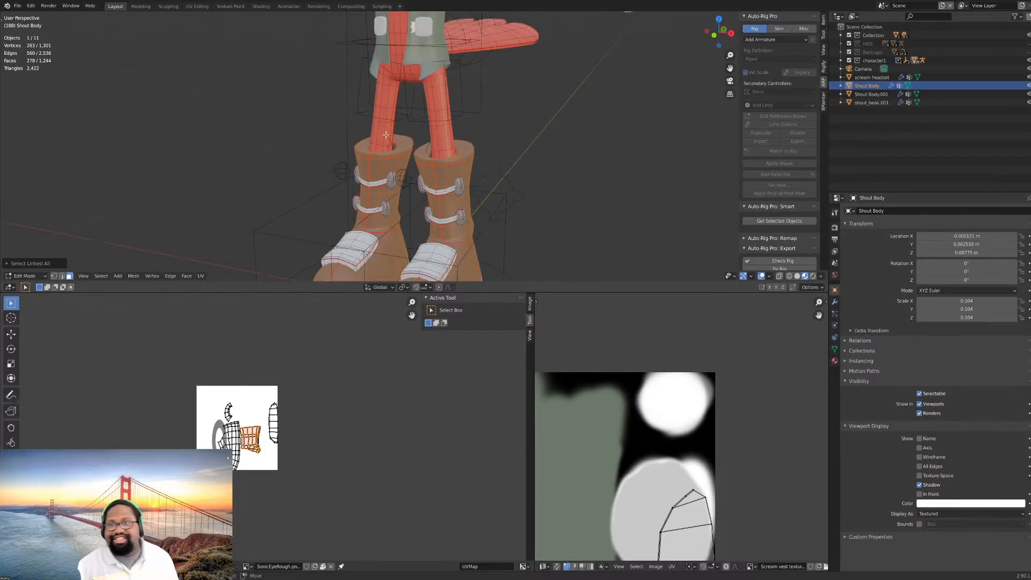
middle_drag(393, 124, 404, 197)
scroll(430, 112, down, 4)
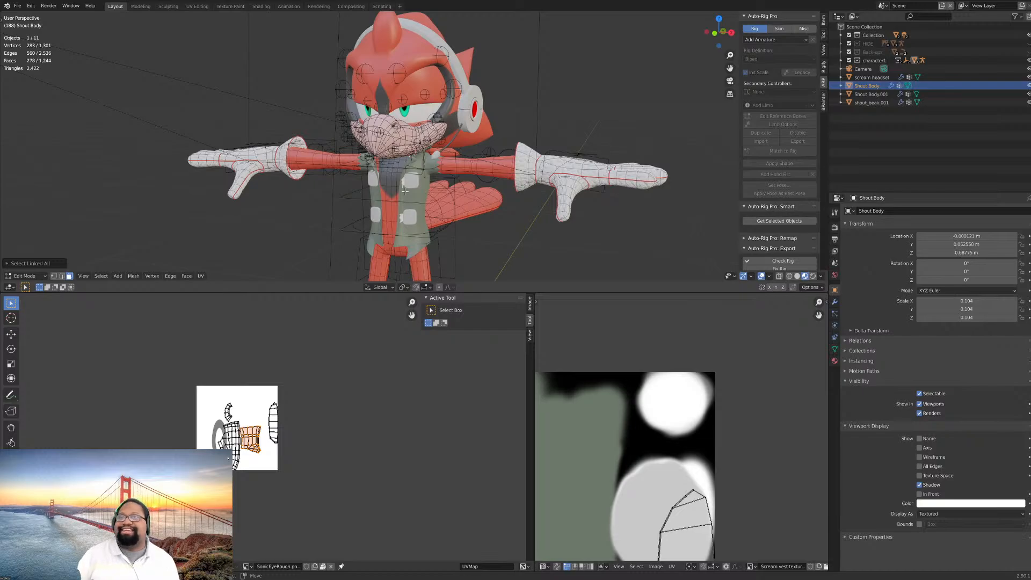
scroll(446, 153, up, 4)
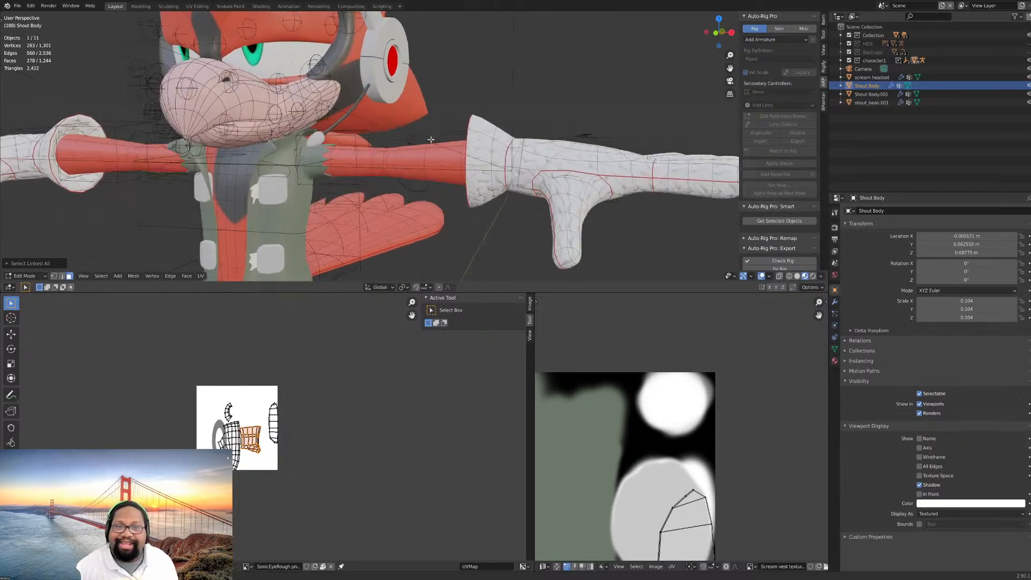
scroll(431, 140, down, 5)
scroll(466, 139, up, 2)
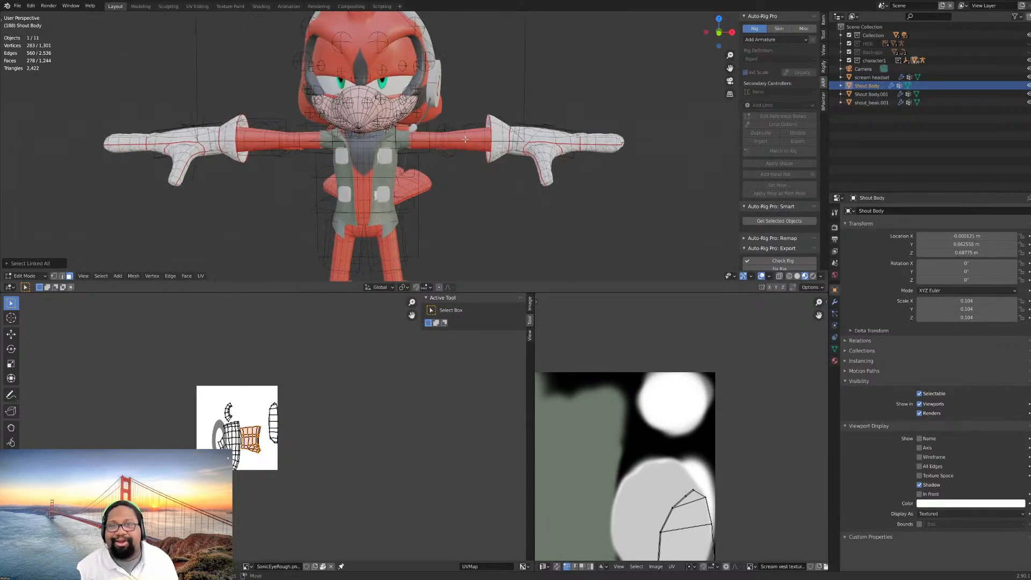
shift+middle_drag(483, 185, 468, 92)
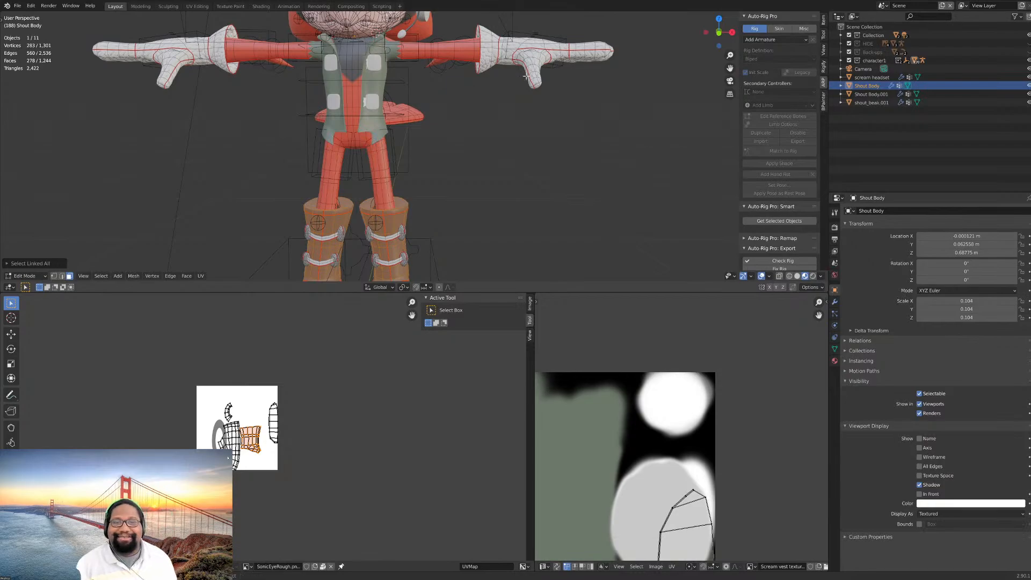
shift+middle_drag(526, 76, 465, 139)
scroll(472, 118, up, 2)
shift+middle_drag(488, 83, 473, 120)
scroll(459, 136, up, 1)
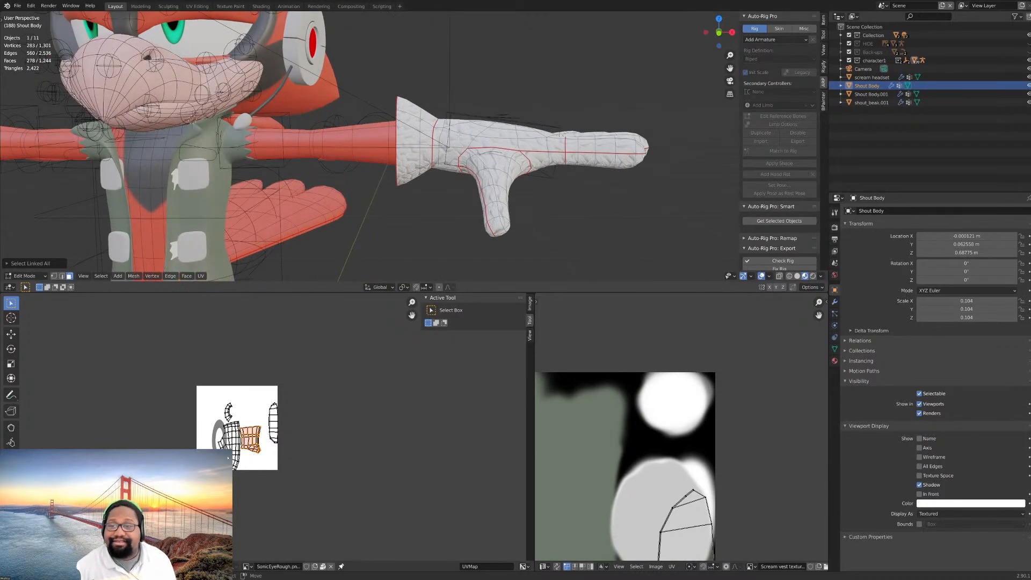
scroll(459, 136, down, 6)
- View the whole character in Object Mode, return to Edit Mode, and examine the glove's seams and knit texture up close
key(Tab)
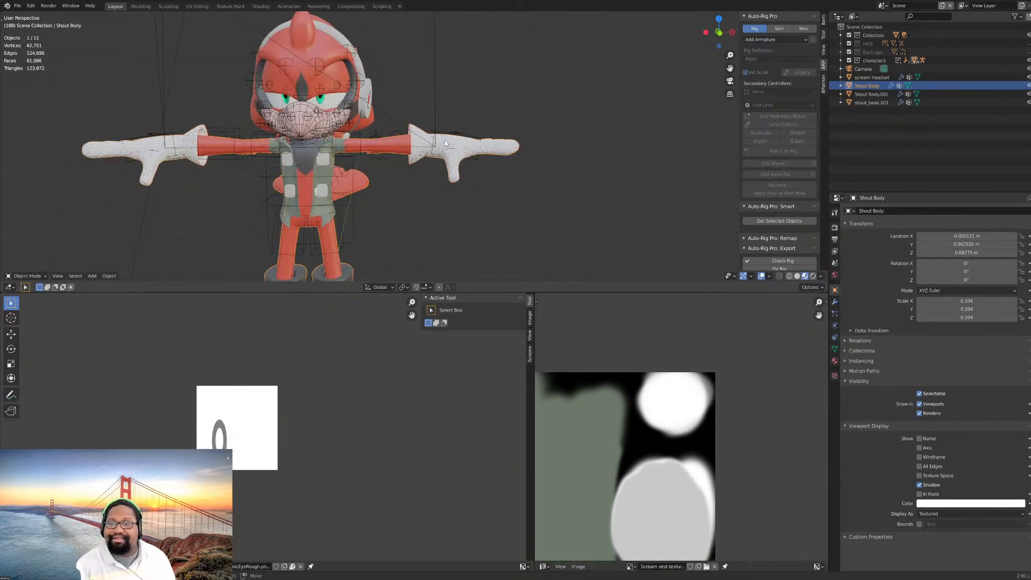
key(Tab)
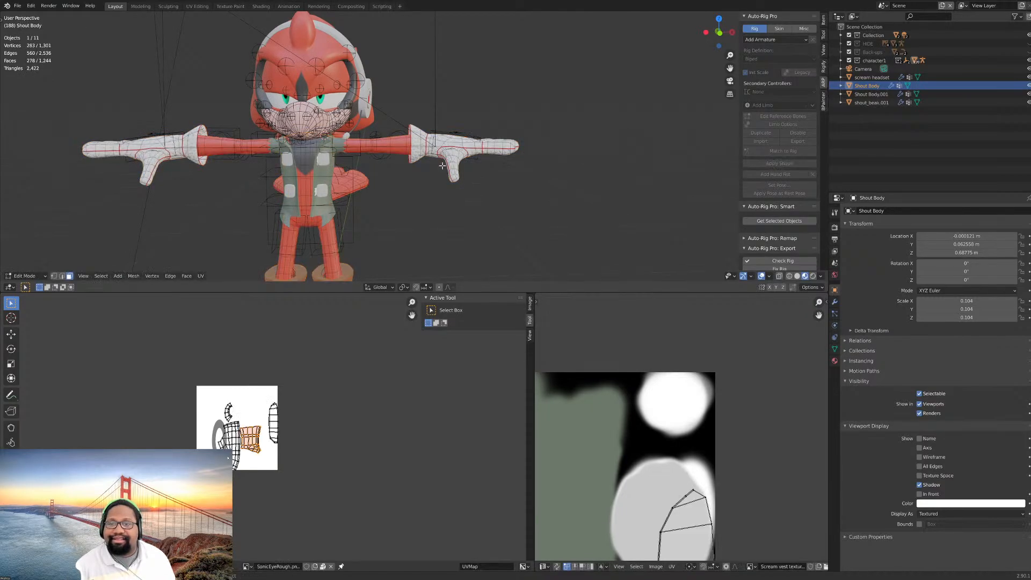
shift+scroll(442, 141, down, 3)
scroll(442, 141, up, 4)
shift+middle_drag(479, 94, 435, 208)
scroll(443, 150, up, 4)
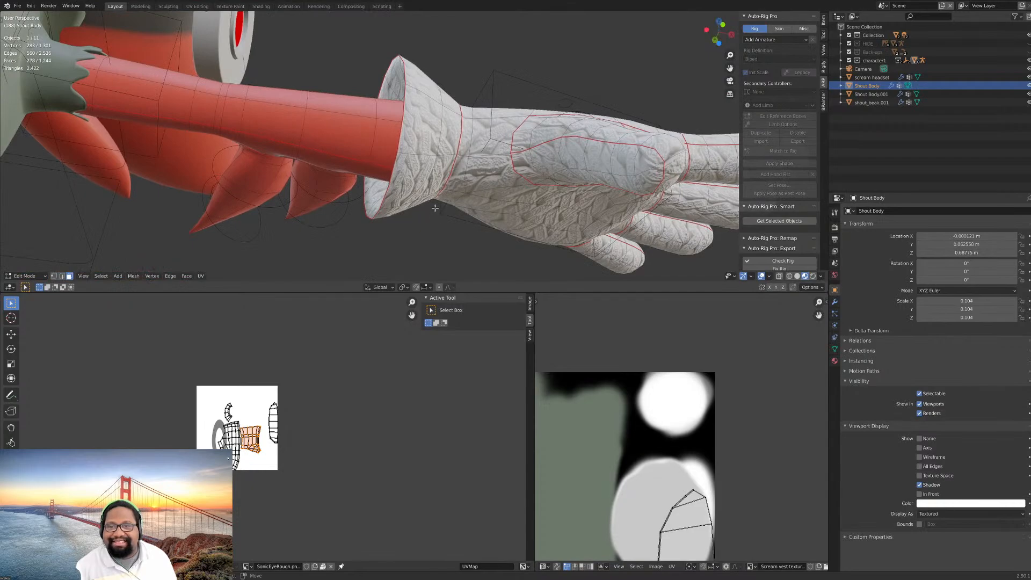
- Switch to edge selection and select two edges on the glove's cuff
click(62, 276)
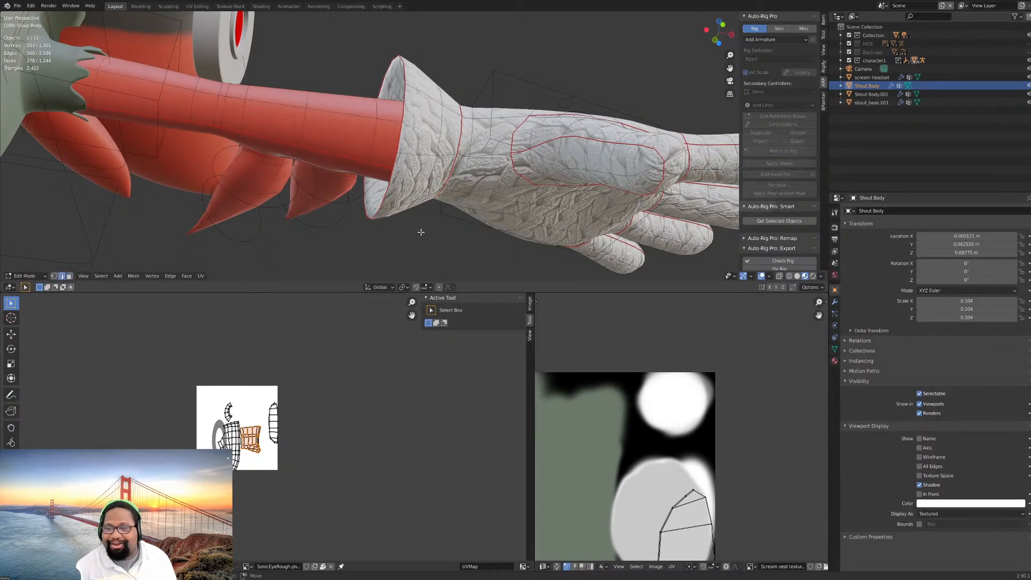
middle_drag(424, 201, 440, 179)
click(440, 148)
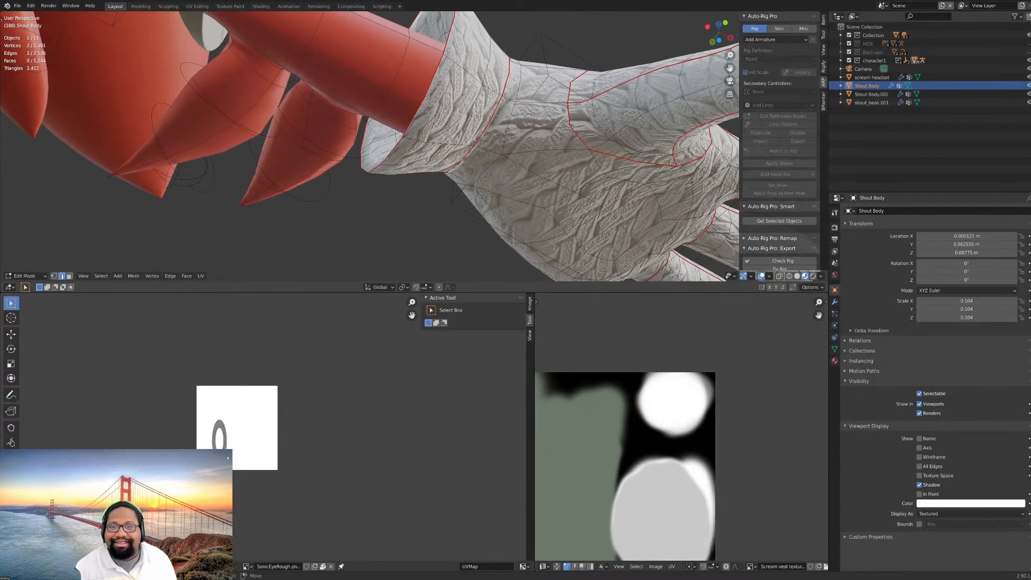
middle_drag(449, 143, 381, 183)
shift+click(381, 183)
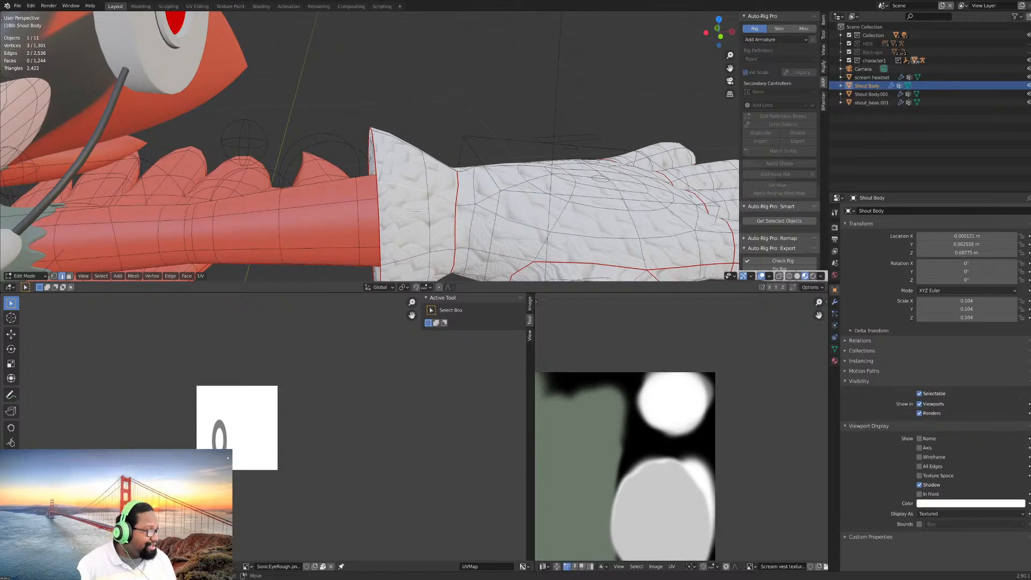
- Examine the gloves, face, vest and legs from the front at different distances
middle_drag(460, 175, 427, 222)
scroll(460, 96, up, 3)
scroll(401, 139, up, 2)
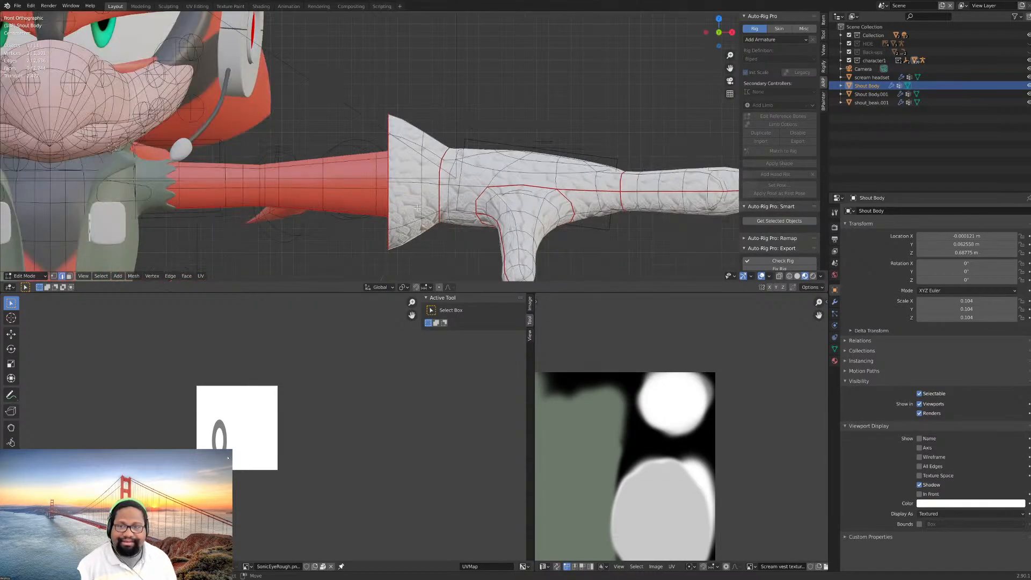
scroll(418, 207, down, 8)
scroll(481, 200, up, 5)
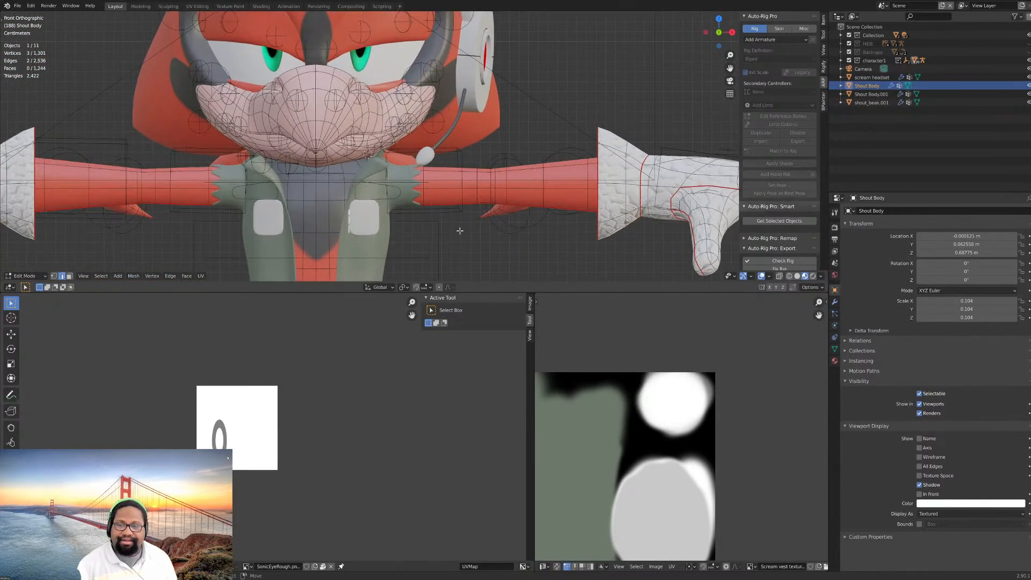
shift+middle_drag(444, 250, 489, 154)
scroll(473, 197, down, 2)
shift+middle_drag(454, 231, 468, 179)
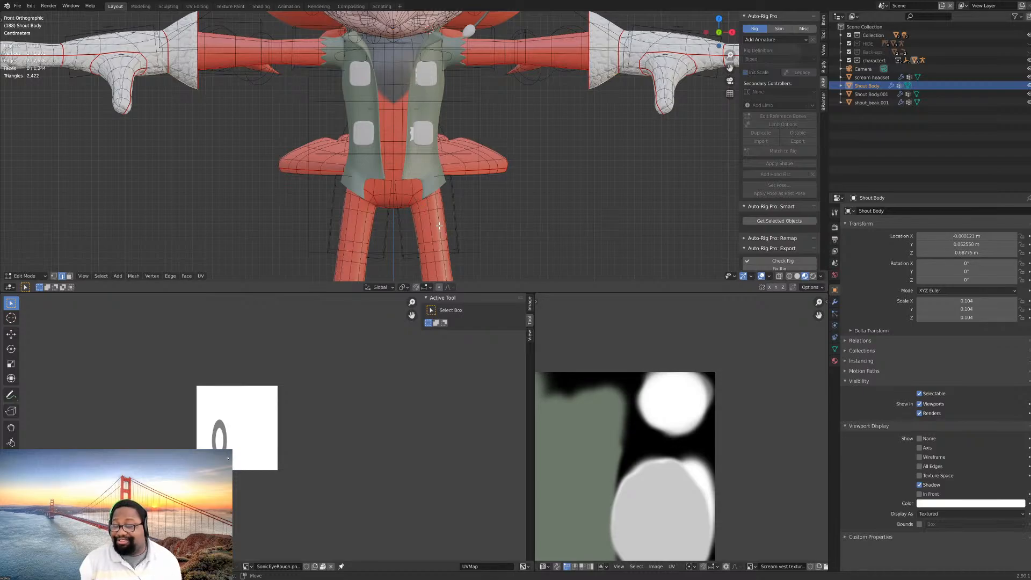
scroll(428, 212, up, 2)
scroll(430, 209, down, 2)
scroll(435, 206, down, 2)
shift+middle_drag(448, 218, 468, 189)
- Leave Edit Mode on the body, return the rig to Object Mode, and select the vest
key(Tab)
click(457, 184)
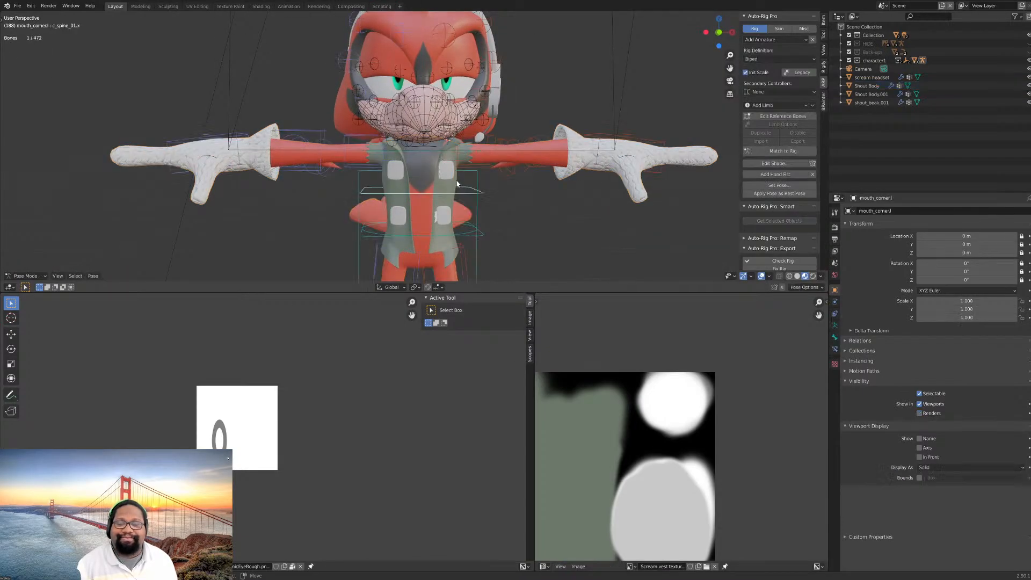
key(ctrl+Tab)
click(456, 180)
scroll(472, 194, up, 3)
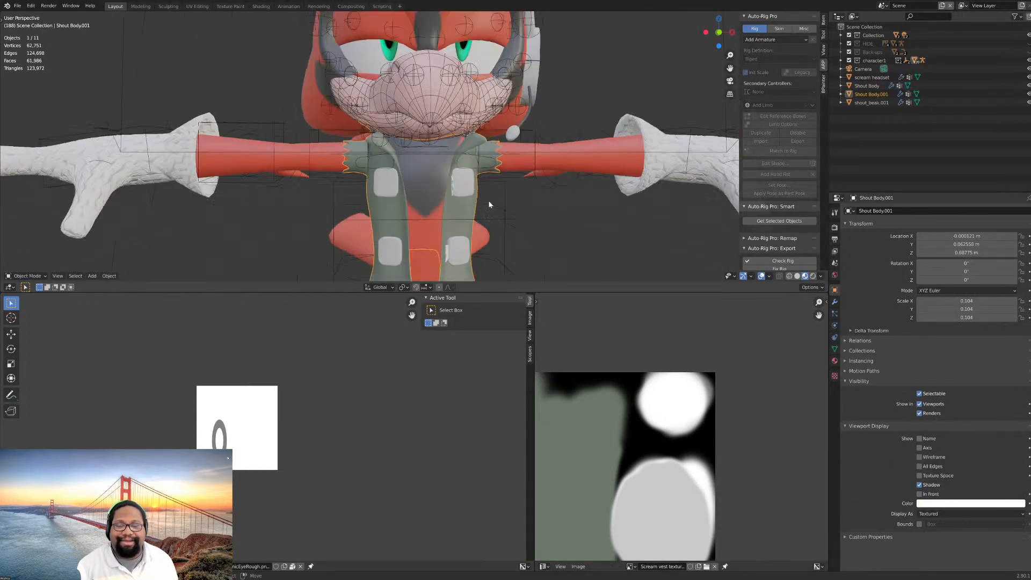
scroll(489, 204, down, 3)
middle_drag(486, 202, 455, 196)
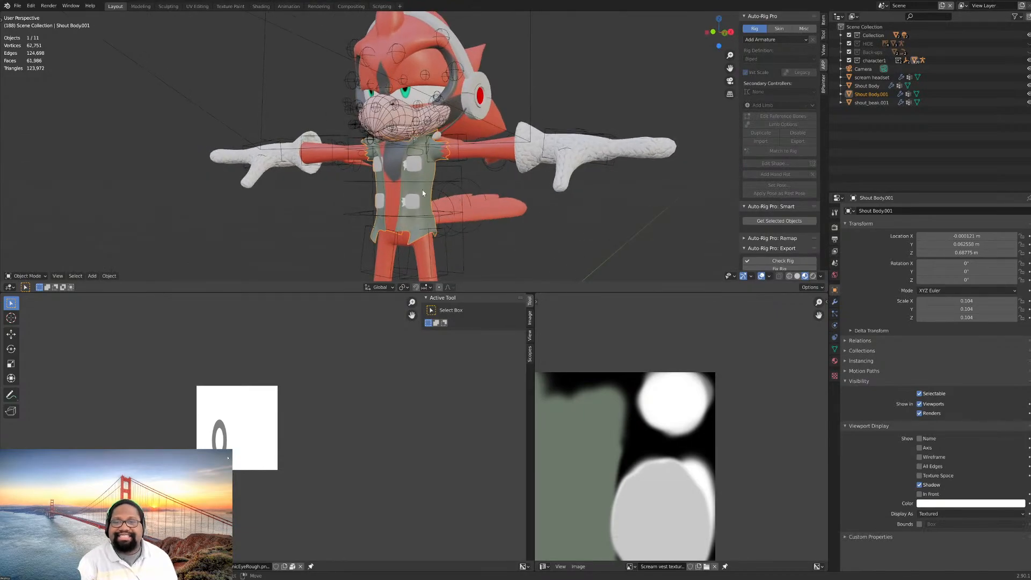
scroll(430, 191, up, 3)
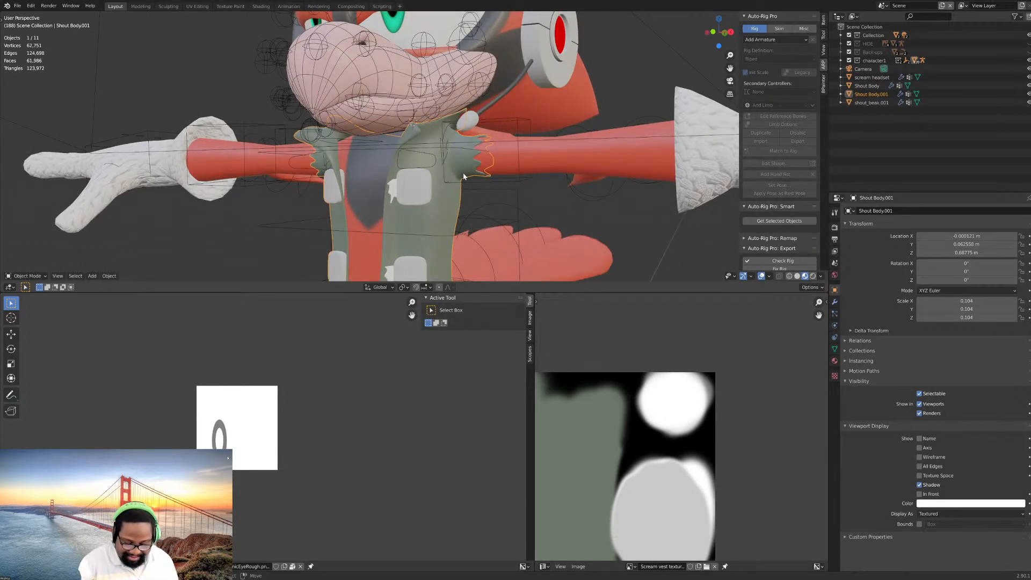
- Duplicate the vest in place, move the copy to the HIDE collection, and select the original vest
key(shift+d)
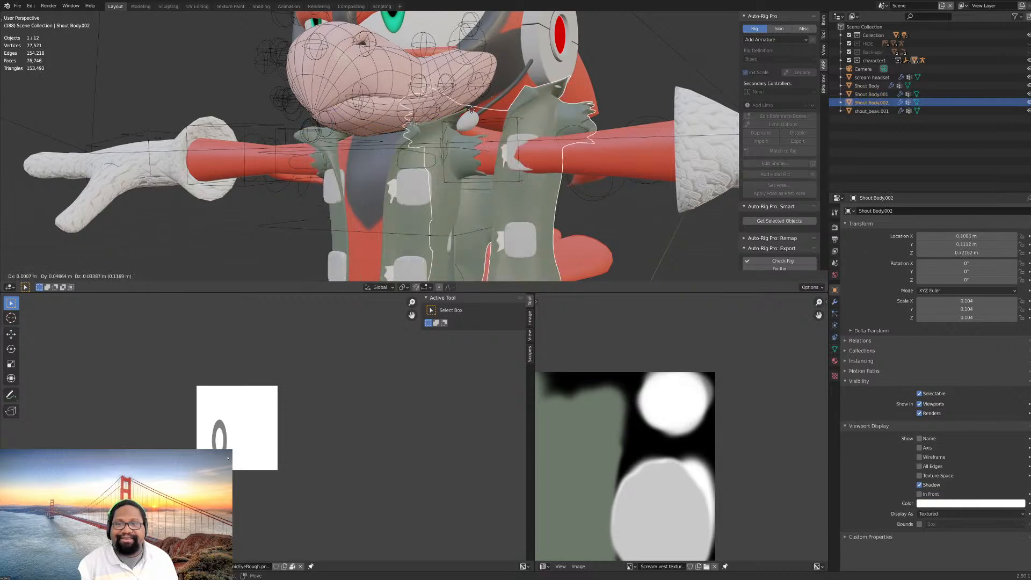
right_click(462, 179)
key(m)
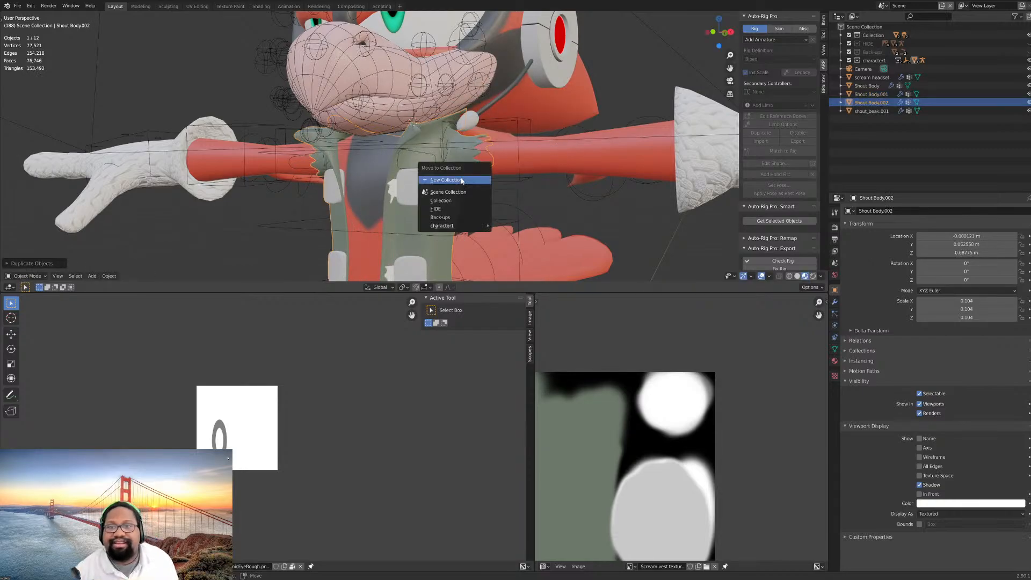
click(451, 208)
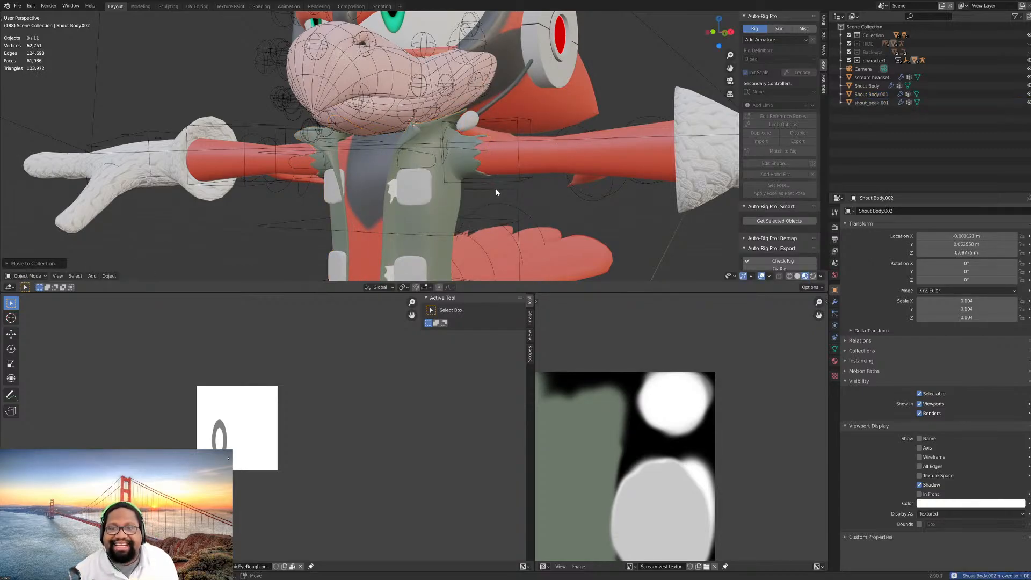
click(452, 211)
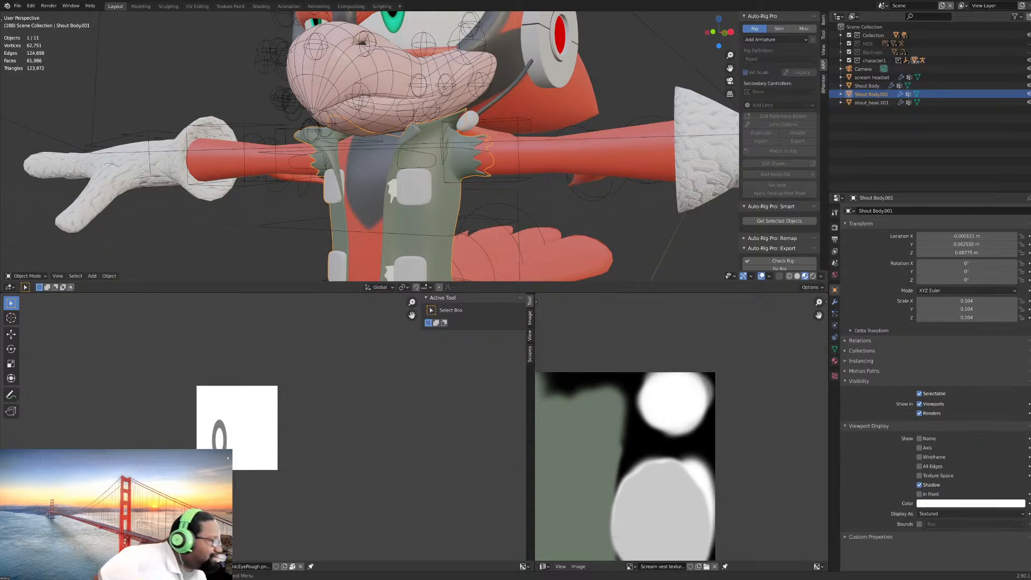
- Examine the vest's collar, pads and hem at different distances, ending in the front orthographic view
scroll(512, 168, down, 1)
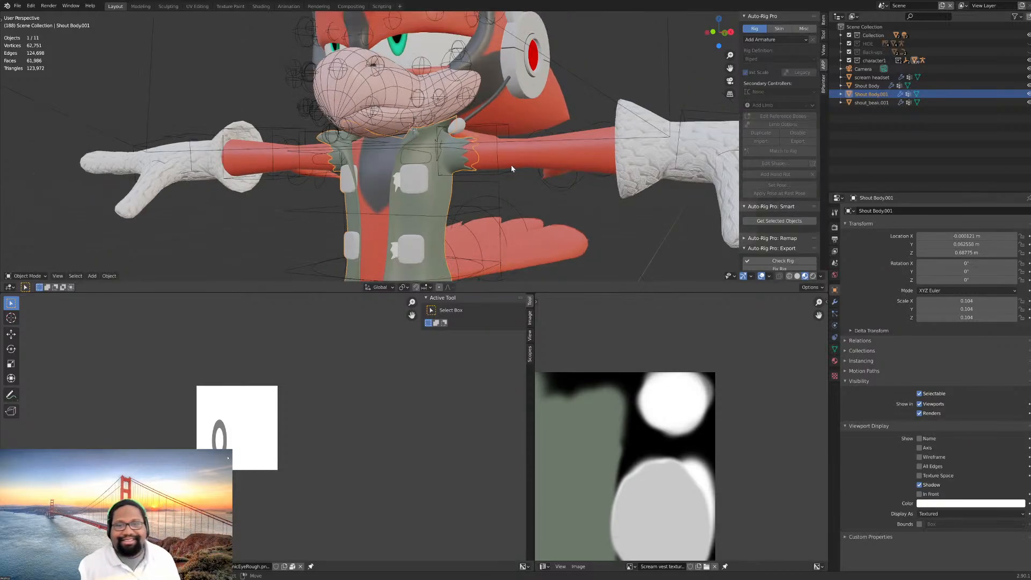
scroll(513, 165, down, 1)
mouse_move(514, 164)
middle_down()
mouse_move(531, 162)
mouse_move(521, 170)
mouse_move(528, 178)
middle_up()
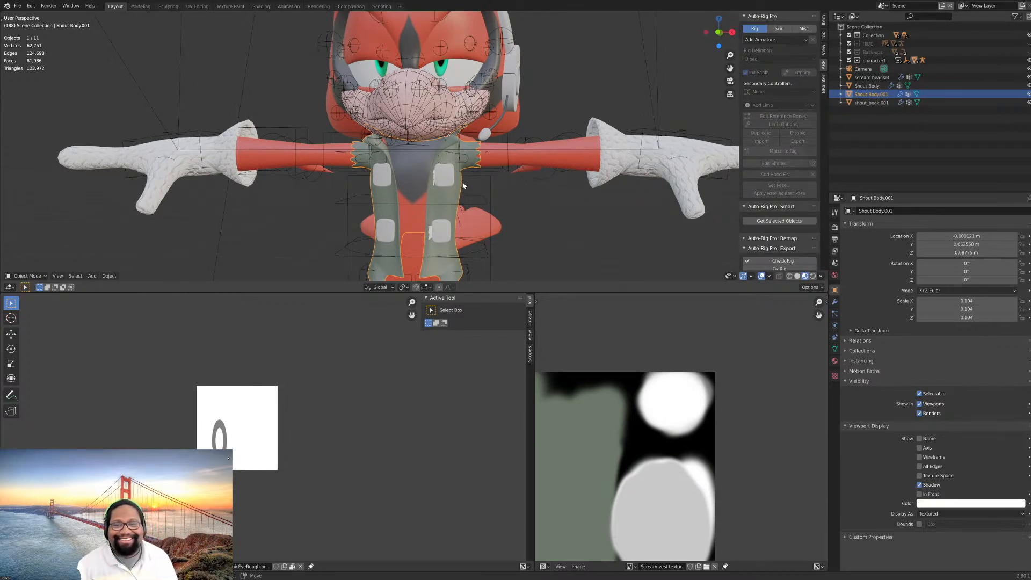
scroll(503, 172, down, 5)
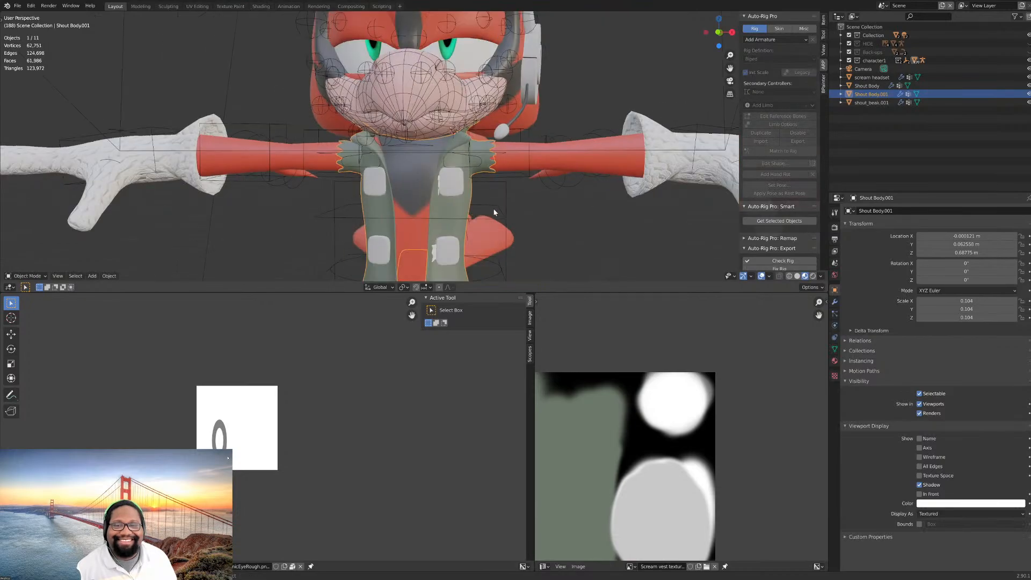
shift+middle_drag(494, 214, 492, 133)
scroll(492, 139, up, 2)
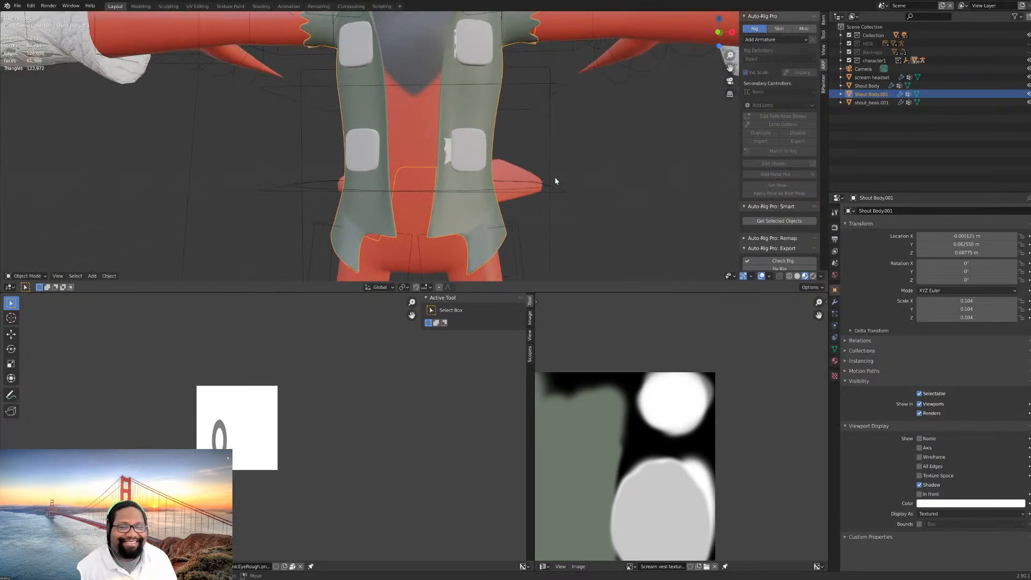
scroll(556, 181, down, 4)
scroll(543, 156, up, 1)
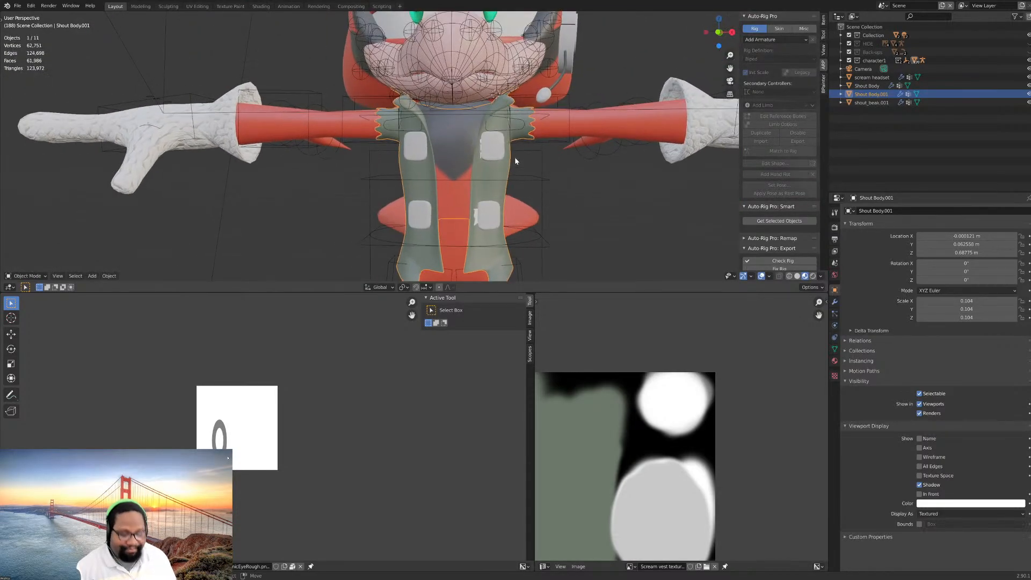
key(KP_1)
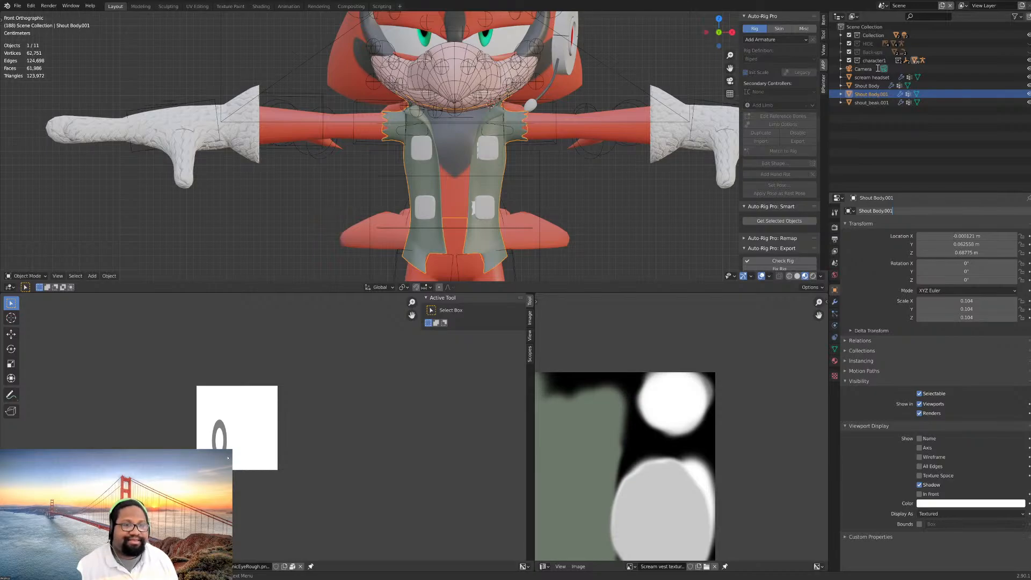
- Try to rename the selected vest object as Shout Body, without the numeric suffix
key(BackSpace)
key(BackSpace)
key(BackSpace)
key(BackSpace)
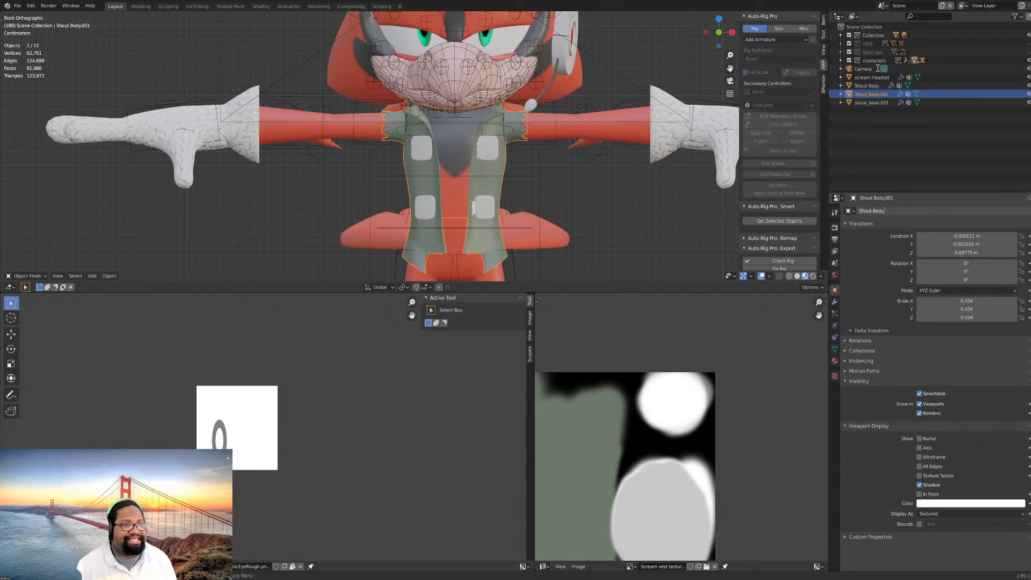
key(Return)
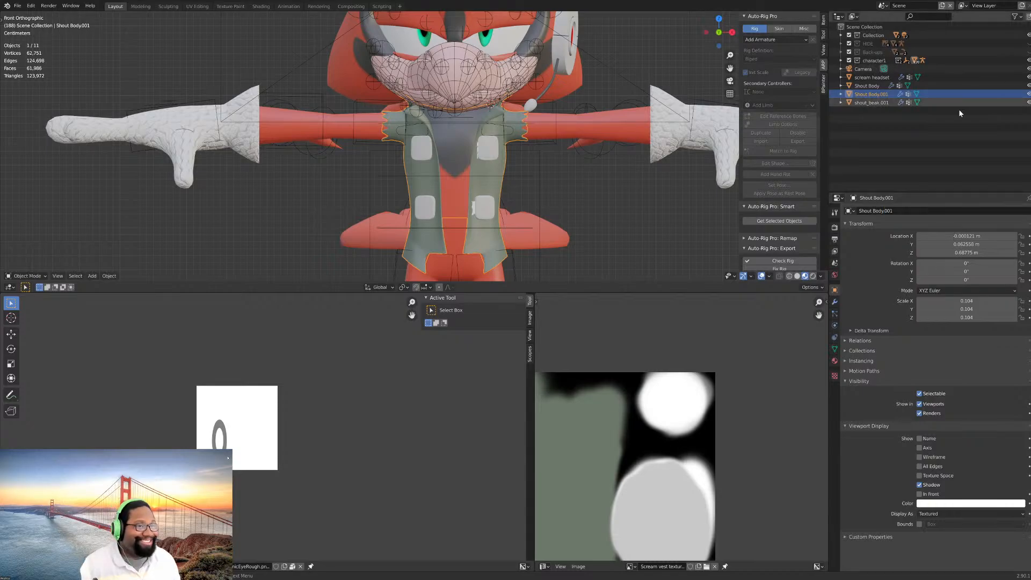
- Try to rename the selected vest object as Shout Vest
double_click(912, 211)
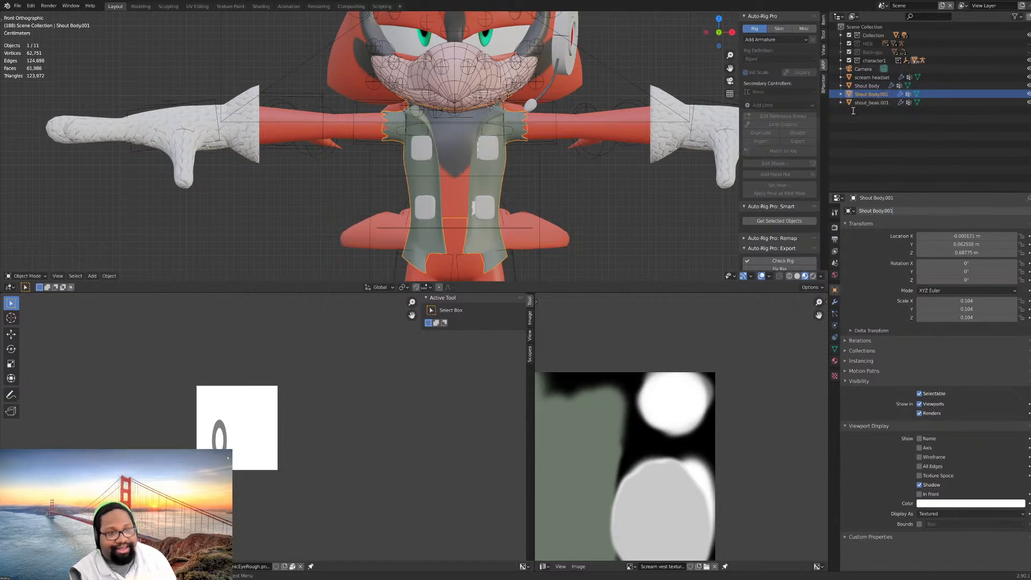
key(BackSpace)
key(BackSpace)
key(BackSpace)
key(BackSpace)
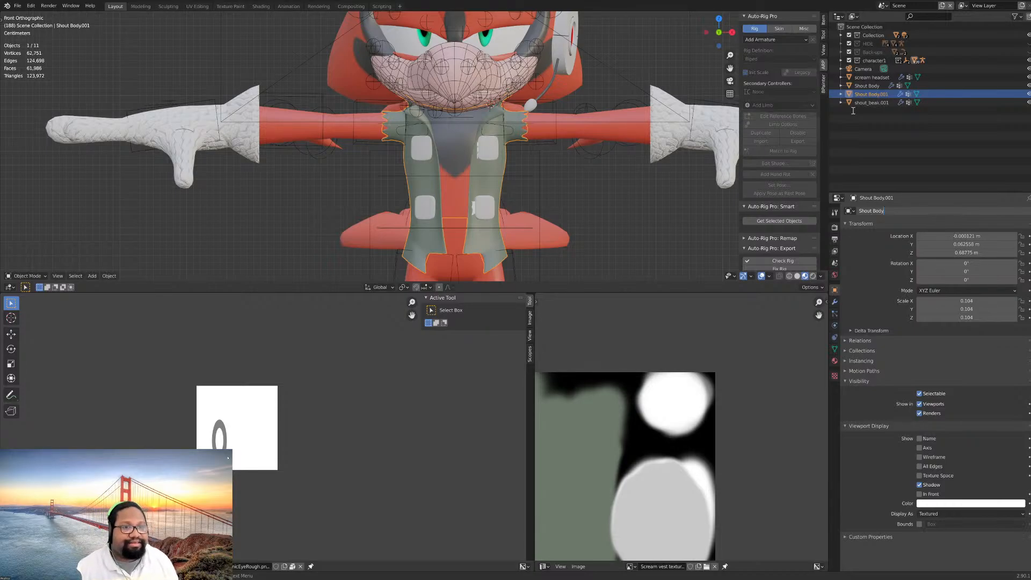
key(BackSpace)
key(BackSpace)
key(BackSpace)
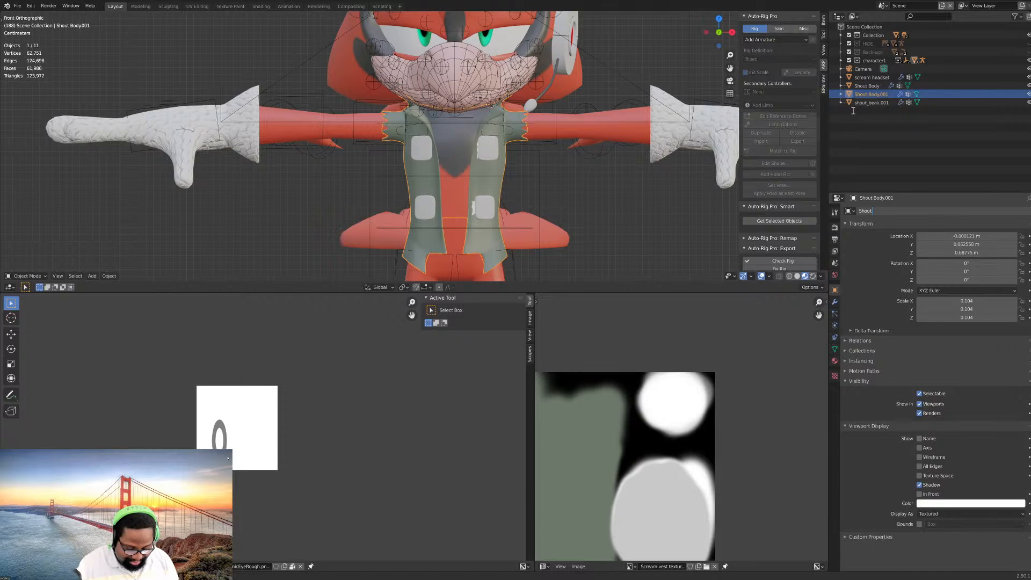
text(Vest)
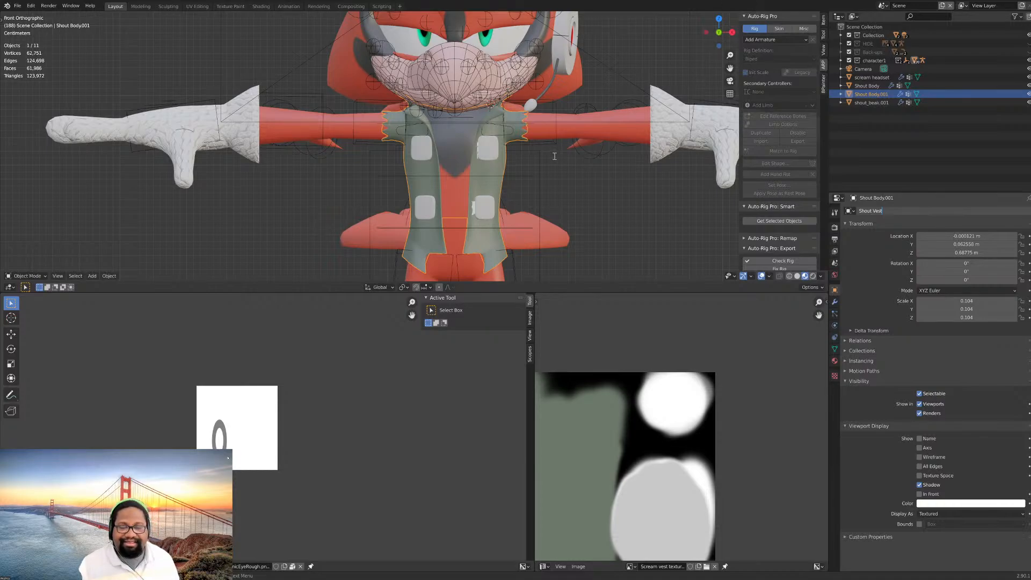
key(Escape)
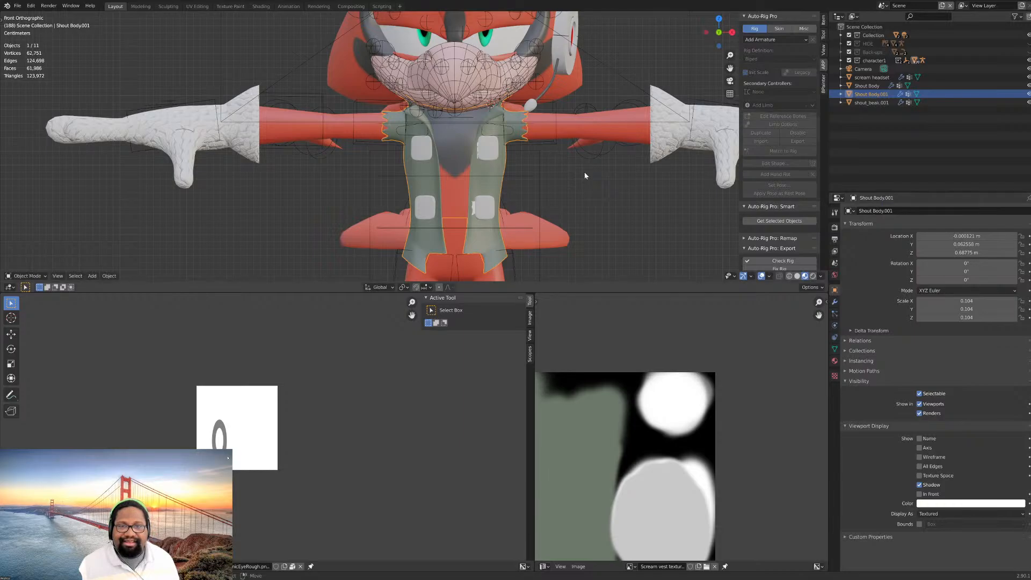
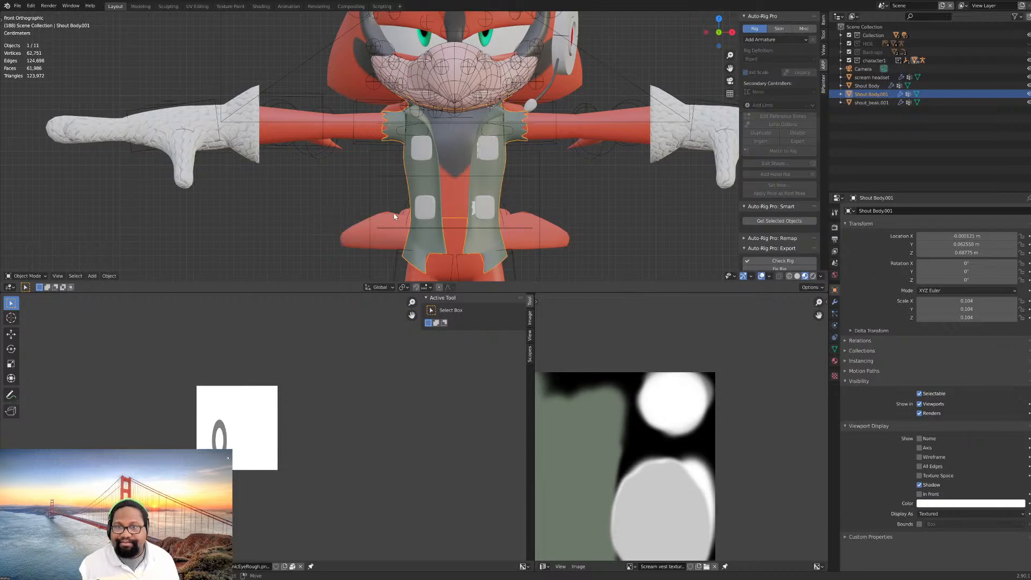
- Rename the selected vest object as Shout vest_export
middle_drag(394, 216, 586, 281)
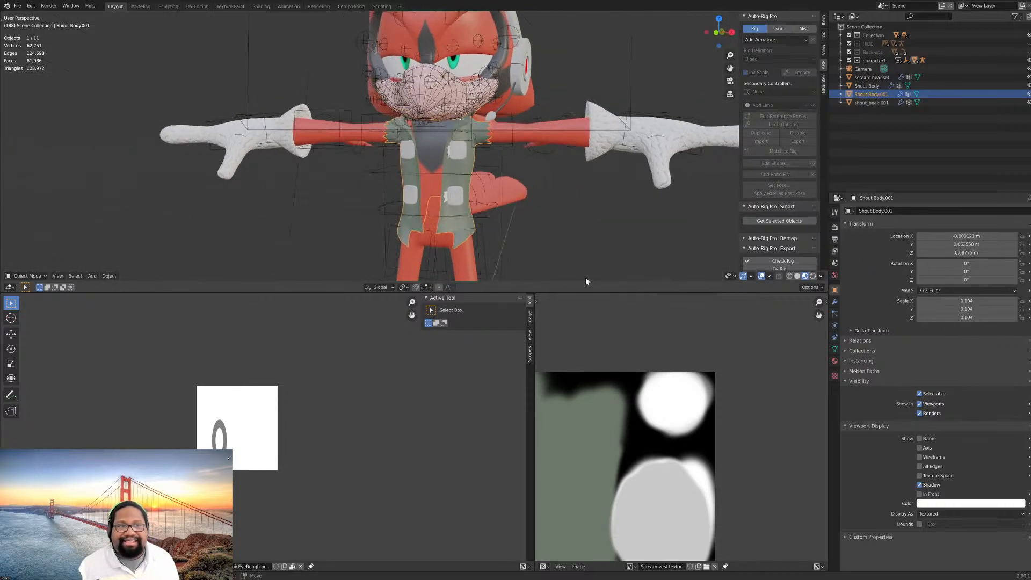
click(905, 212)
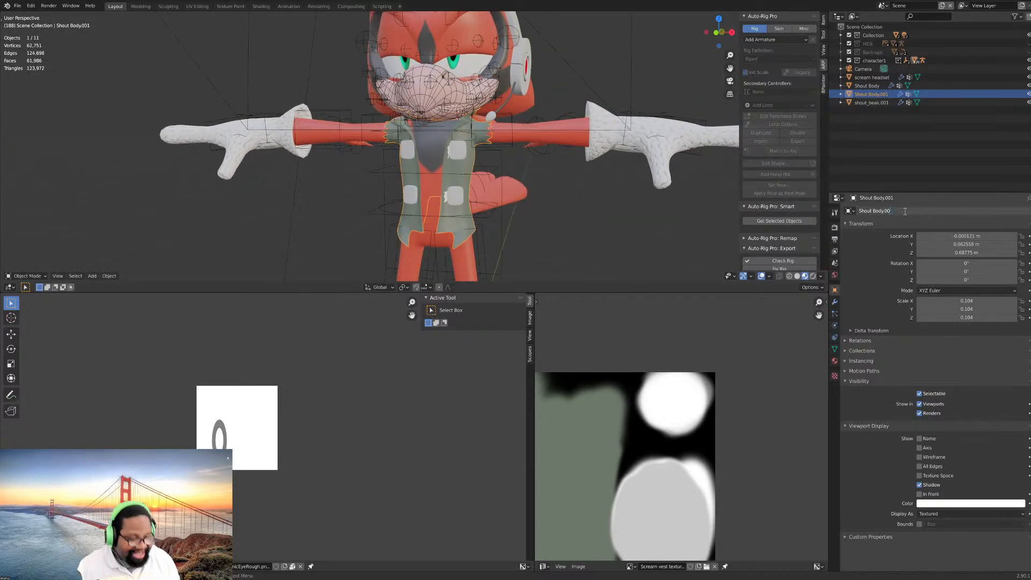
key(BackSpace)
key(BackSpace)
key(BackSpace)
key(BackSpace)
key(BackSpace)
key(BackSpace)
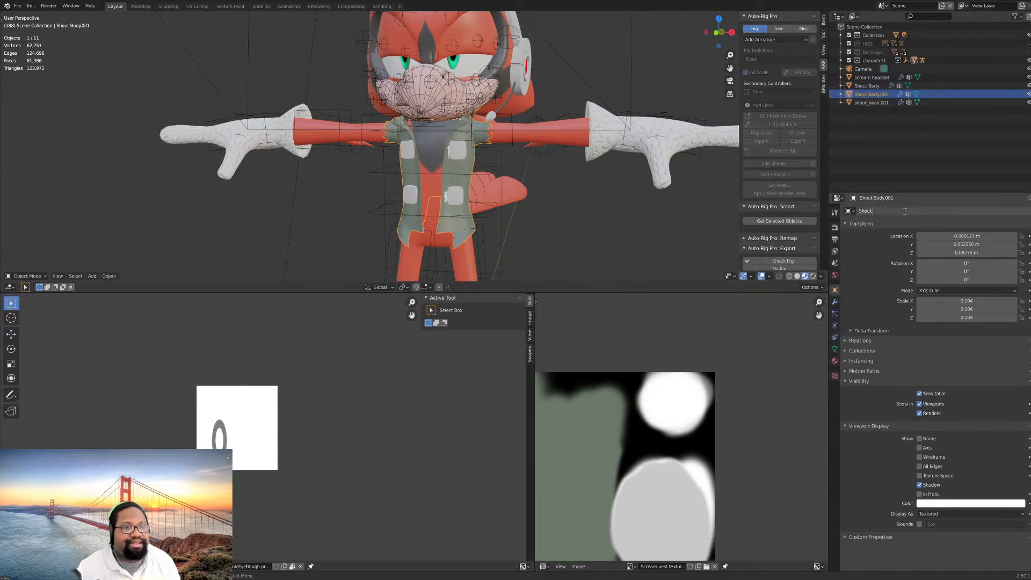
text(vest)
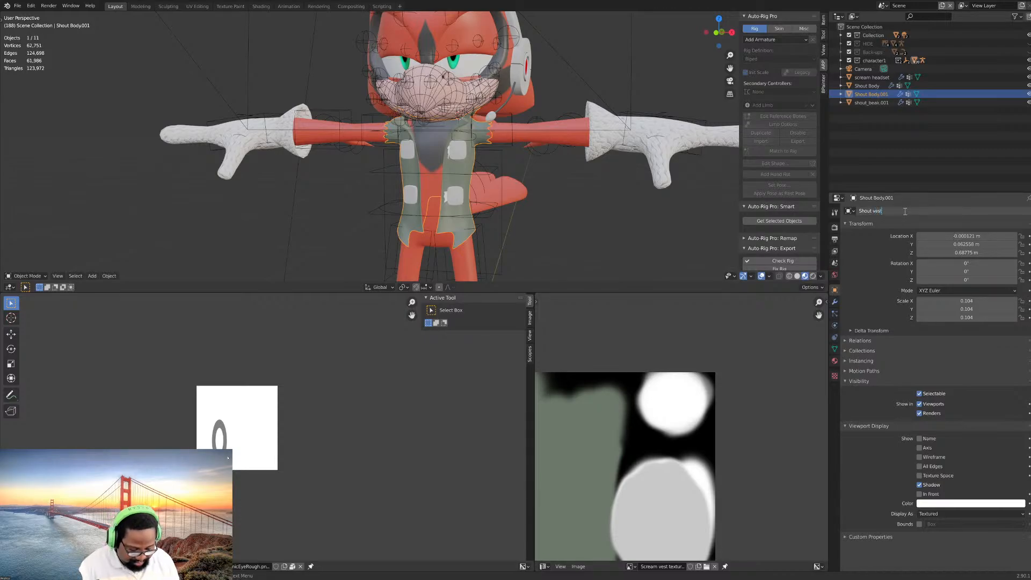
text(_export)
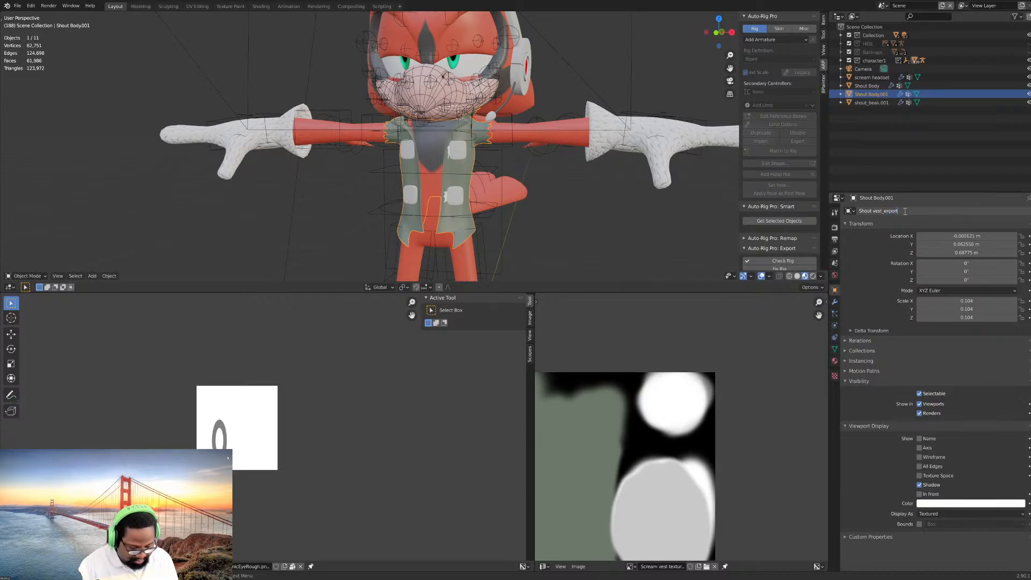
key(Return)
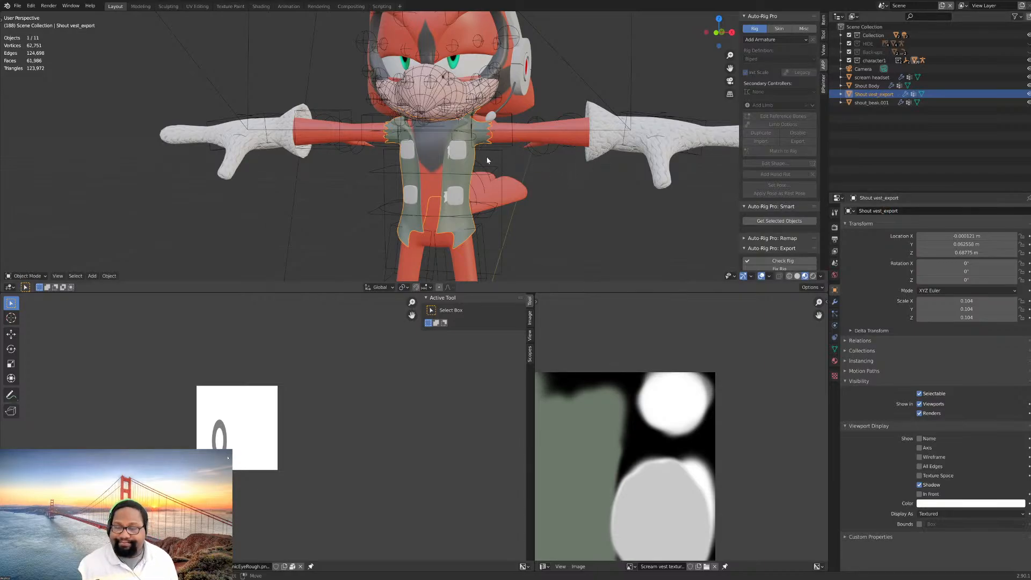
- Replace the vest's existing material with a new one named vest fabric
click(834, 361)
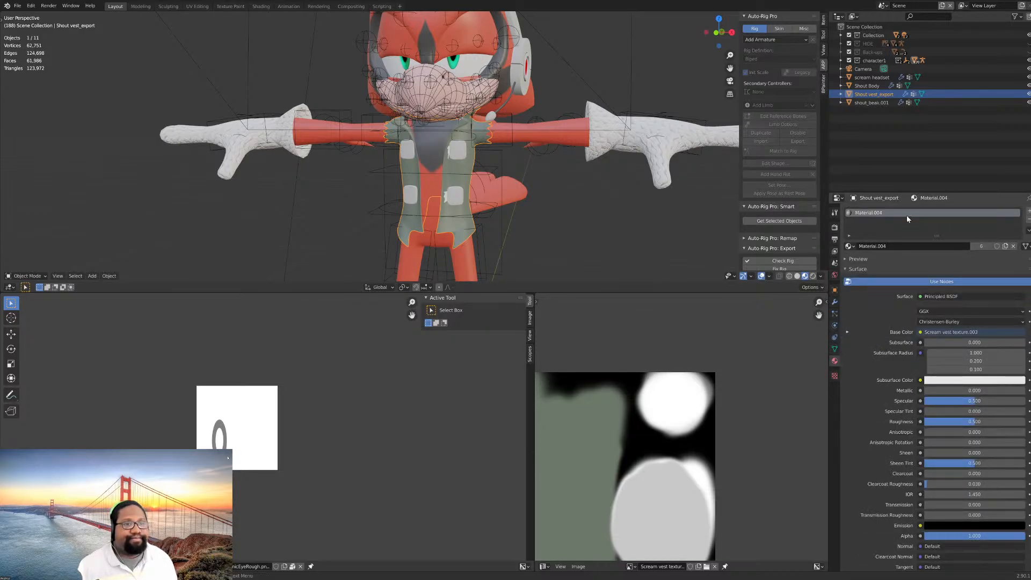
click(1028, 219)
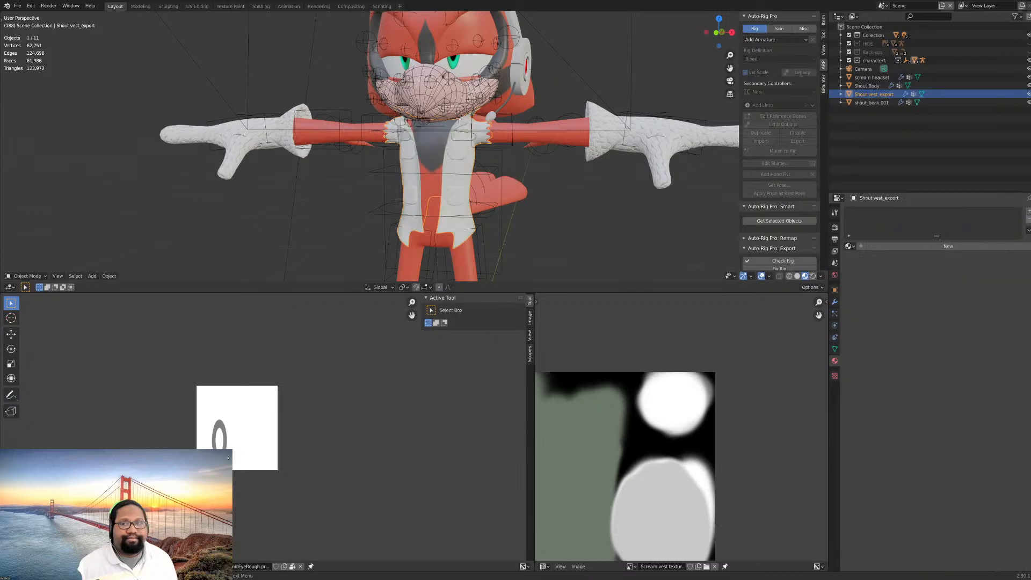
click(1029, 213)
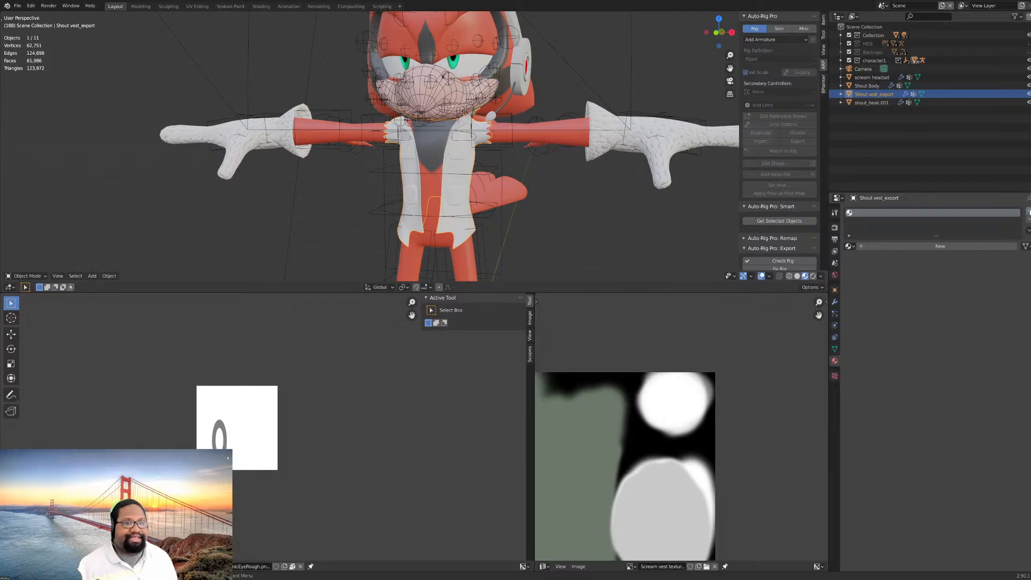
click(924, 247)
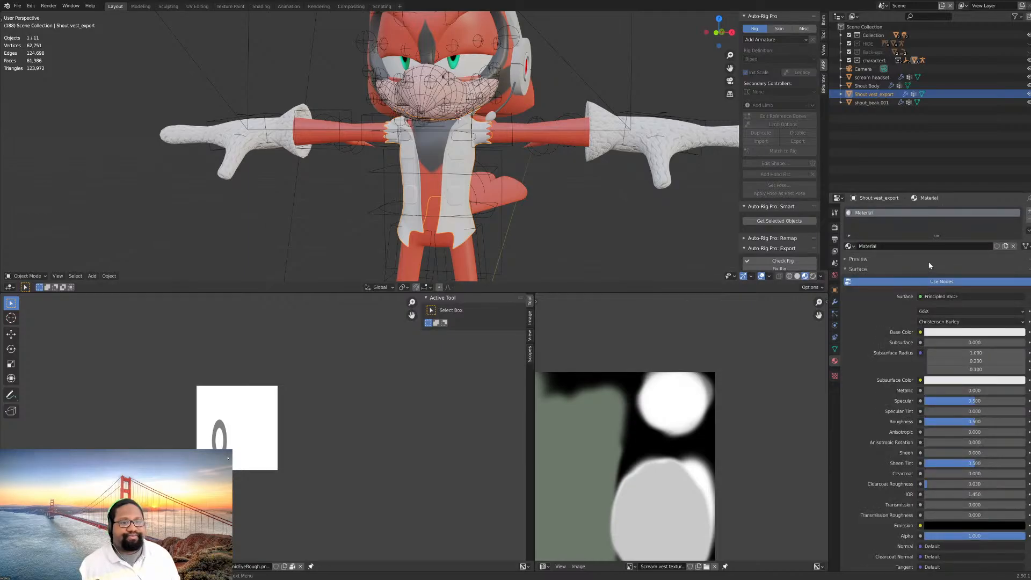
double_click(871, 213)
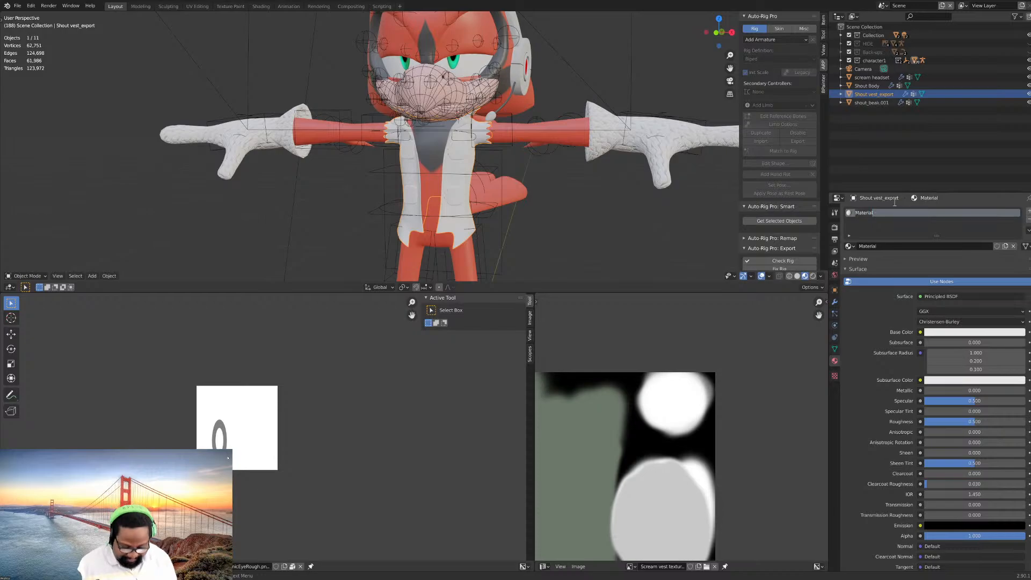
text(vest fabric)
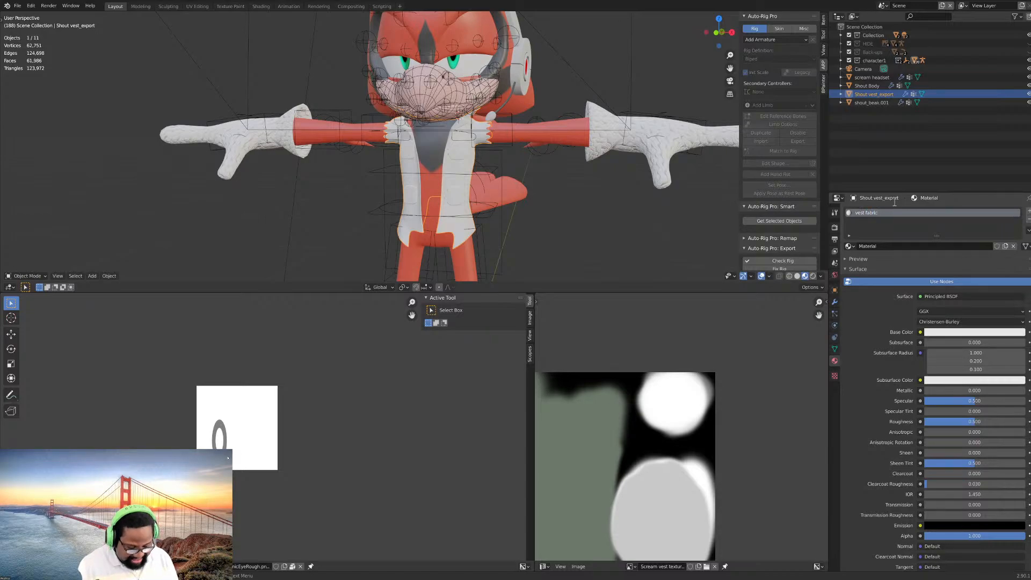
key(Return)
- In Edit Mode, select all linked geometry of the vest's cloth and assign the vest fabric material to it
scroll(441, 186, up, 3)
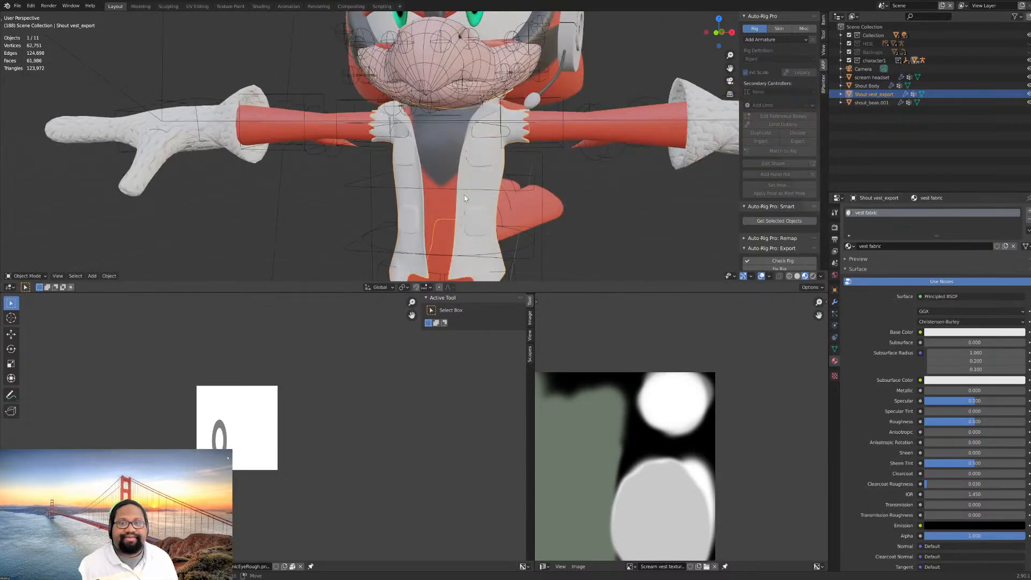
key(Tab)
scroll(531, 198, up, 4)
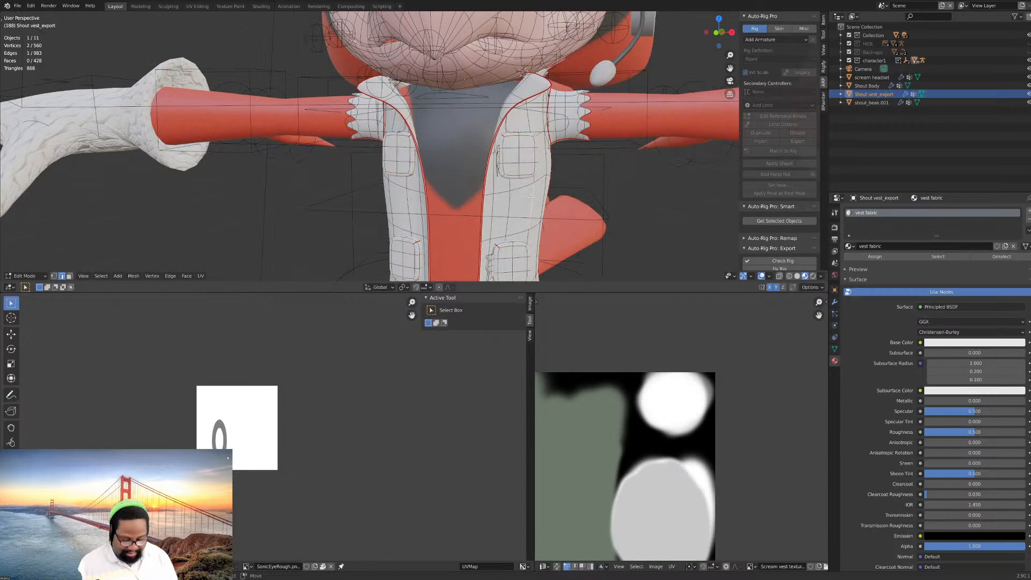
scroll(531, 197, down, 3)
key(ctrl+l)
scroll(538, 169, down, 1)
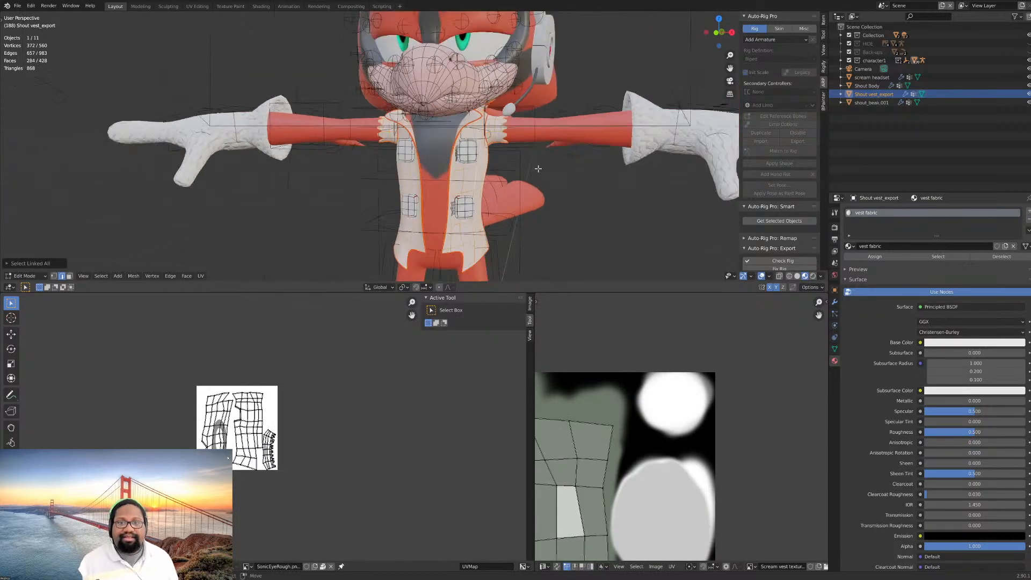
scroll(538, 169, up, 3)
scroll(538, 169, down, 1)
middle_drag(538, 169, 562, 202)
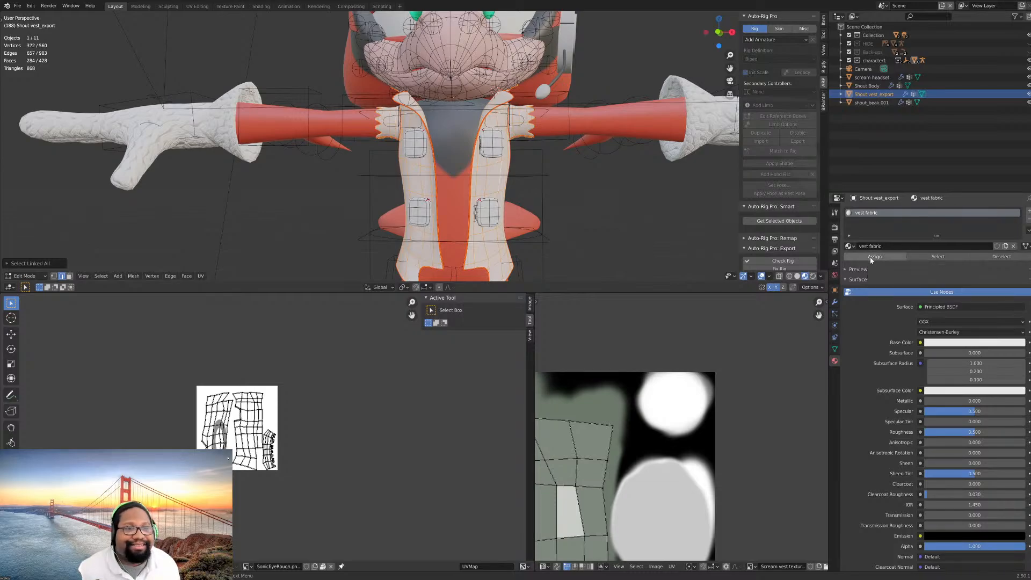
click(873, 256)
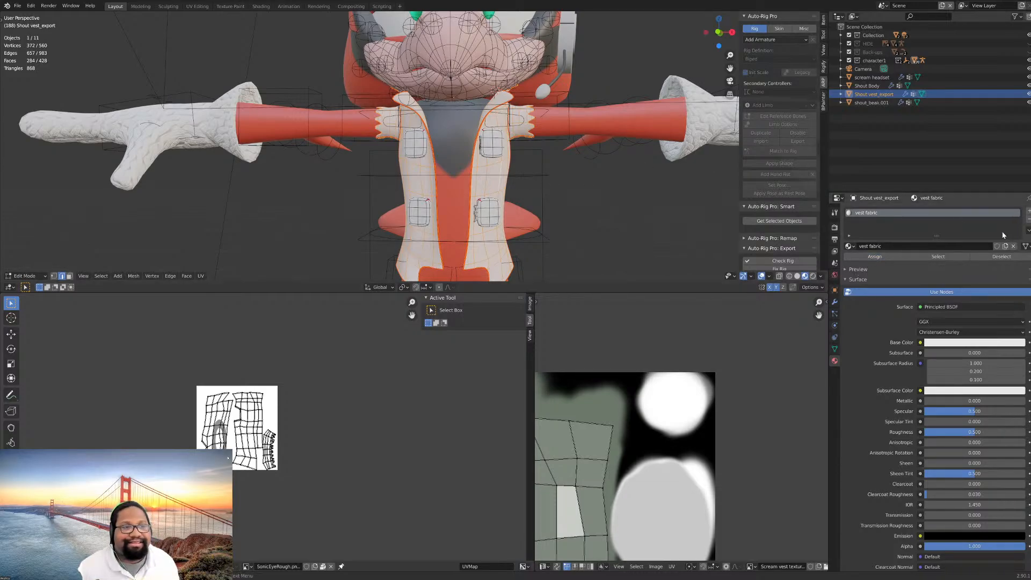
- Add a second, empty material slot and select both linked square pads on one front panel of the vest
click(1029, 213)
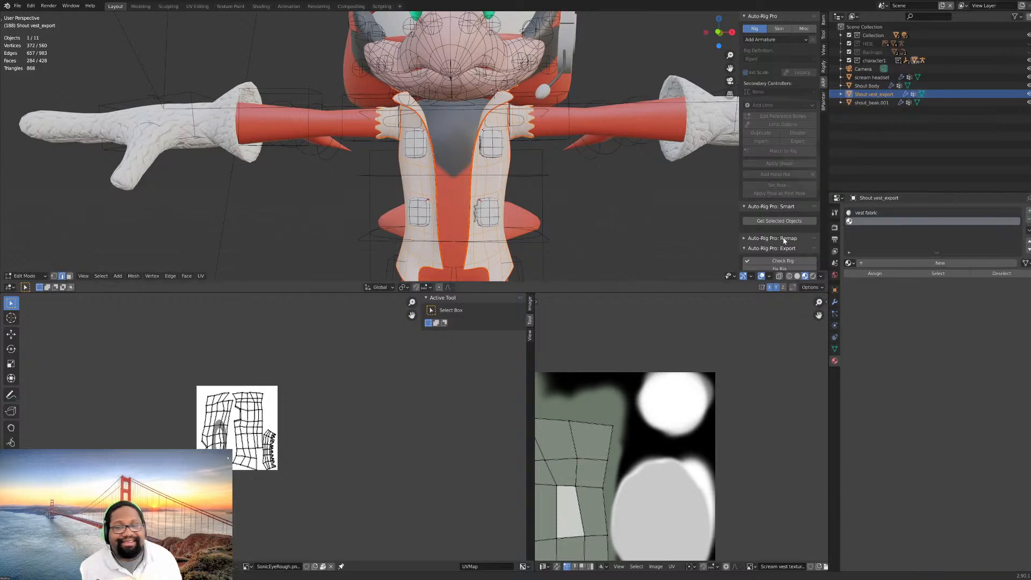
scroll(423, 152, up, 3)
middle_drag(423, 153, 442, 154)
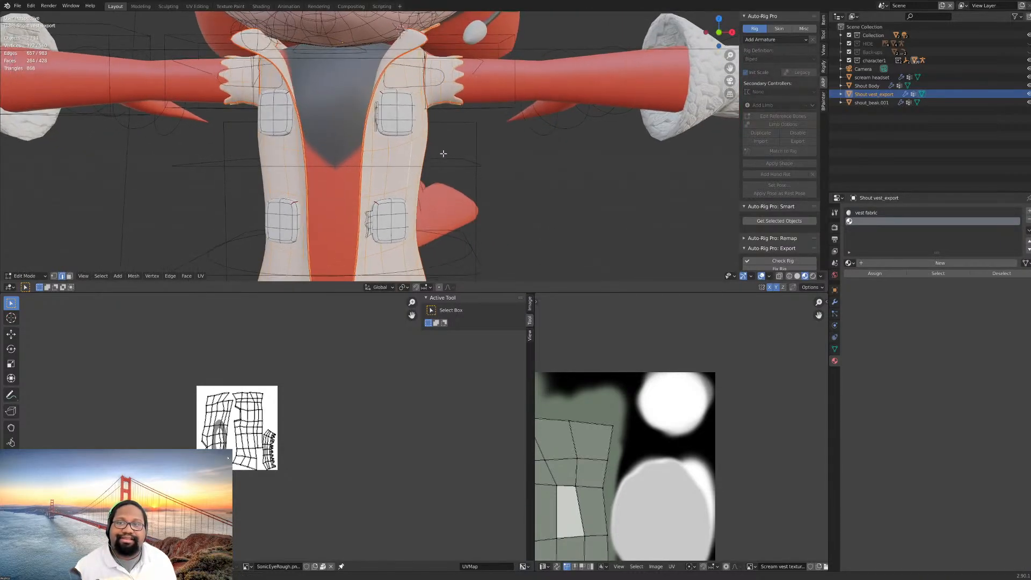
click(405, 124)
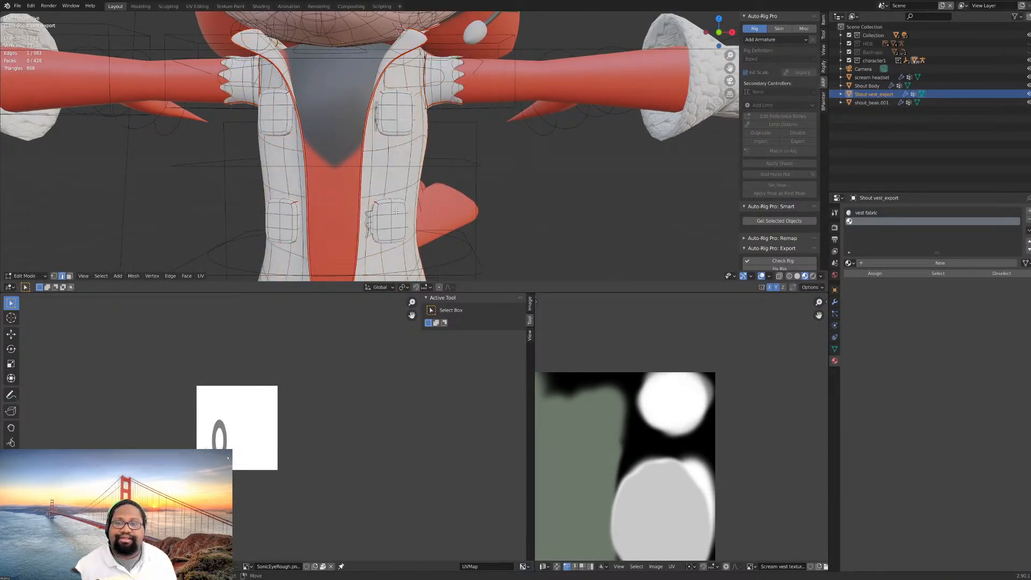
key(ctrl+l)
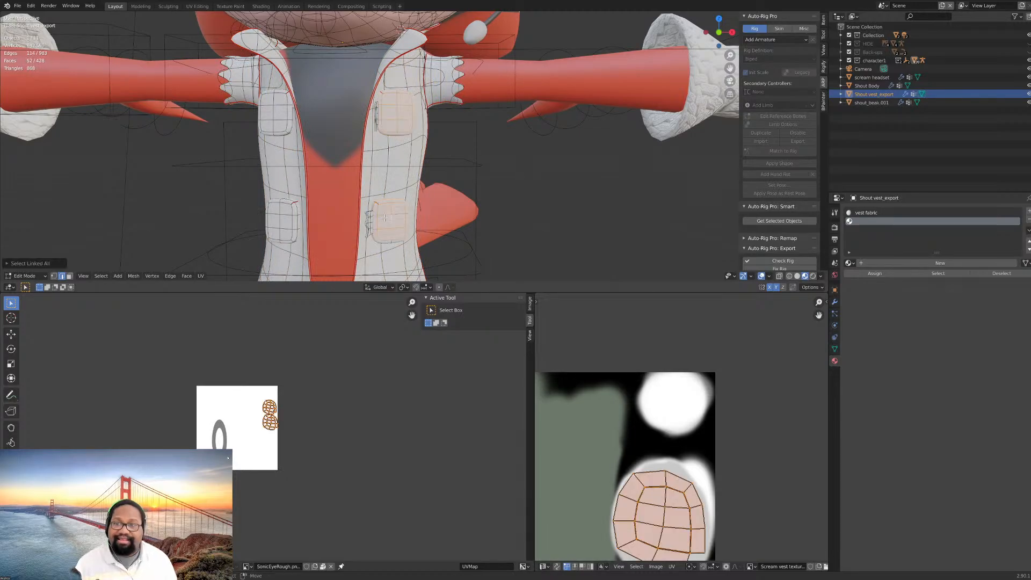
- Extend the selection to the spiky pieces beside those pads and to both linked pads on the opposite front panel
scroll(364, 206, up, 1)
middle_drag(363, 206, 318, 214)
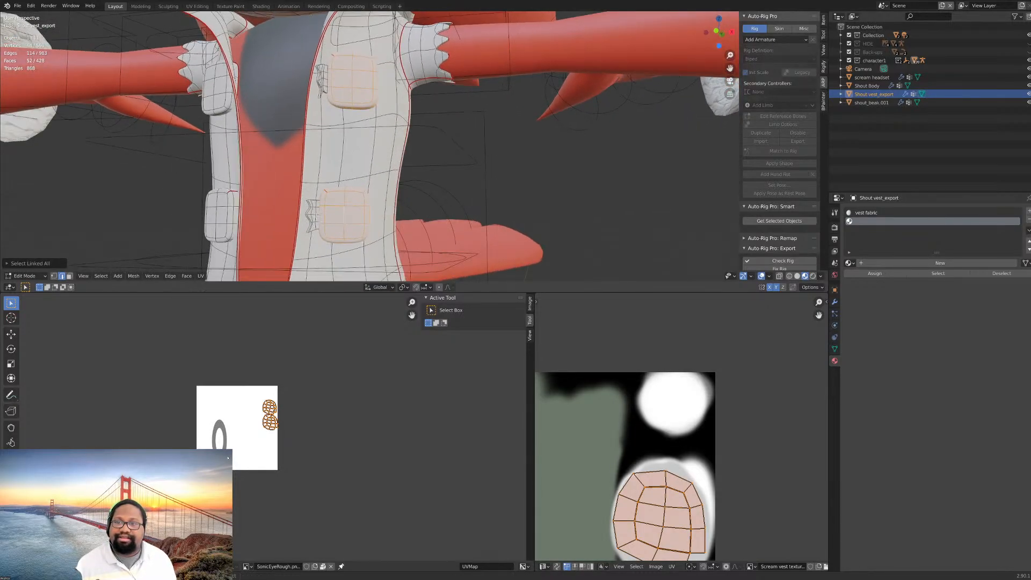
shift+click(318, 217)
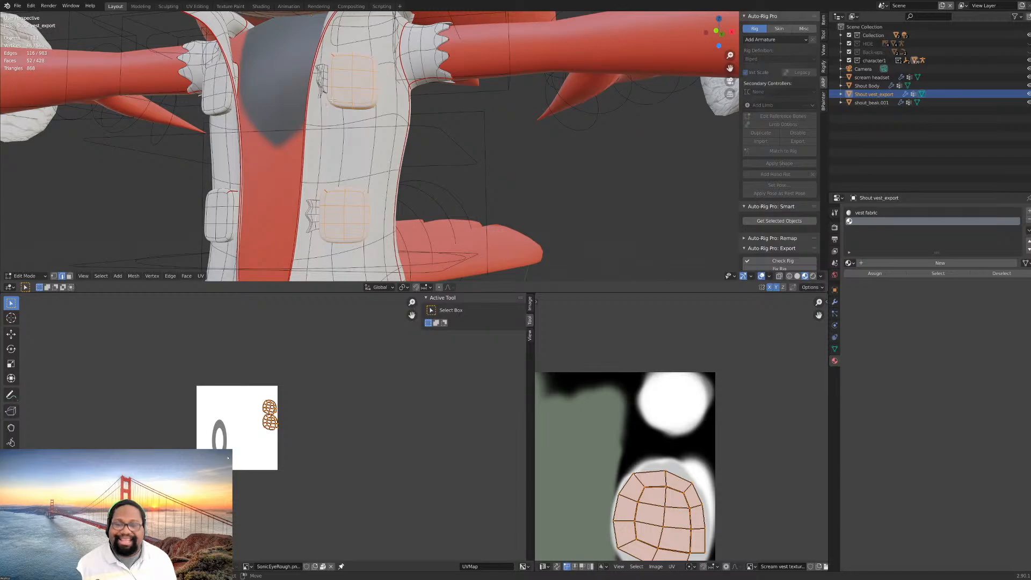
key(ctrl+l)
middle_drag(333, 102, 402, 146)
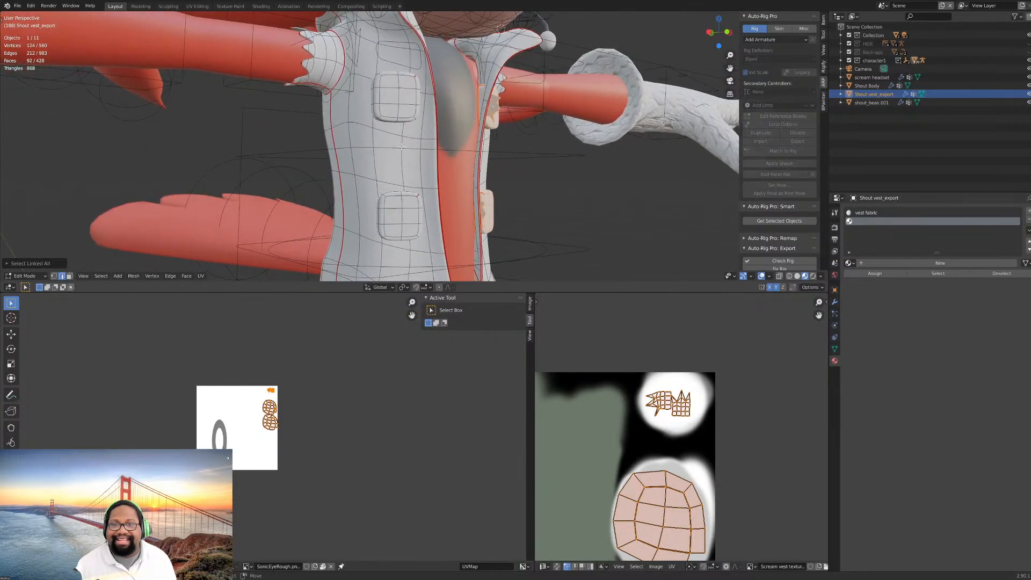
shift+click(404, 217)
shift+click(403, 104)
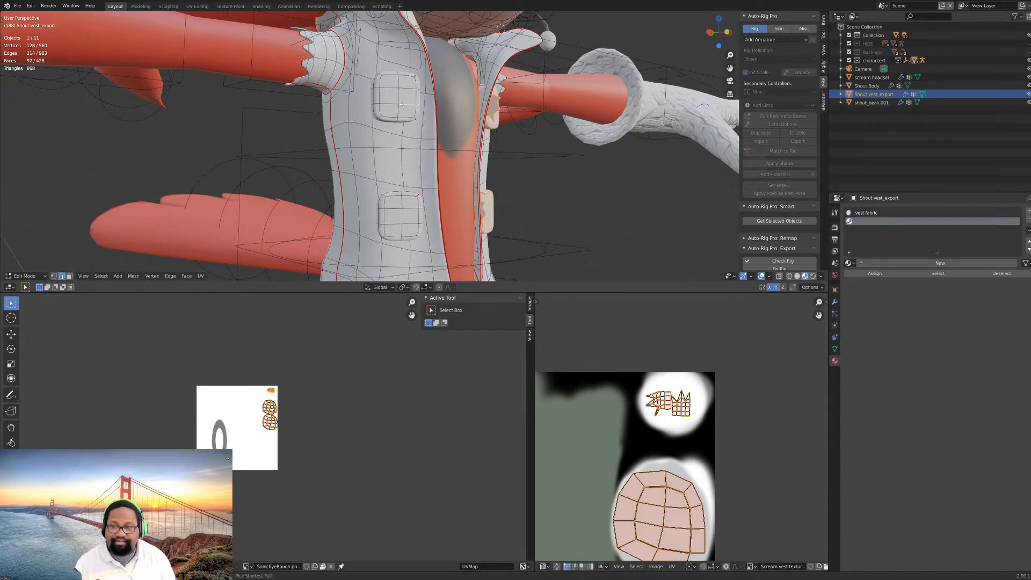
key(ctrl+l)
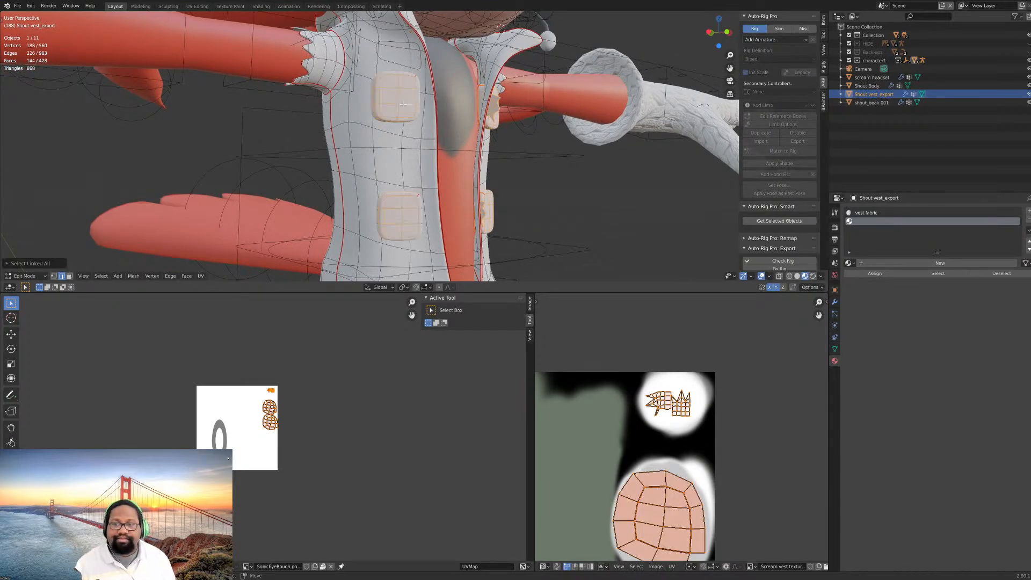
- Create a new material named buttons in the second slot and assign it to the selected pads
click(901, 263)
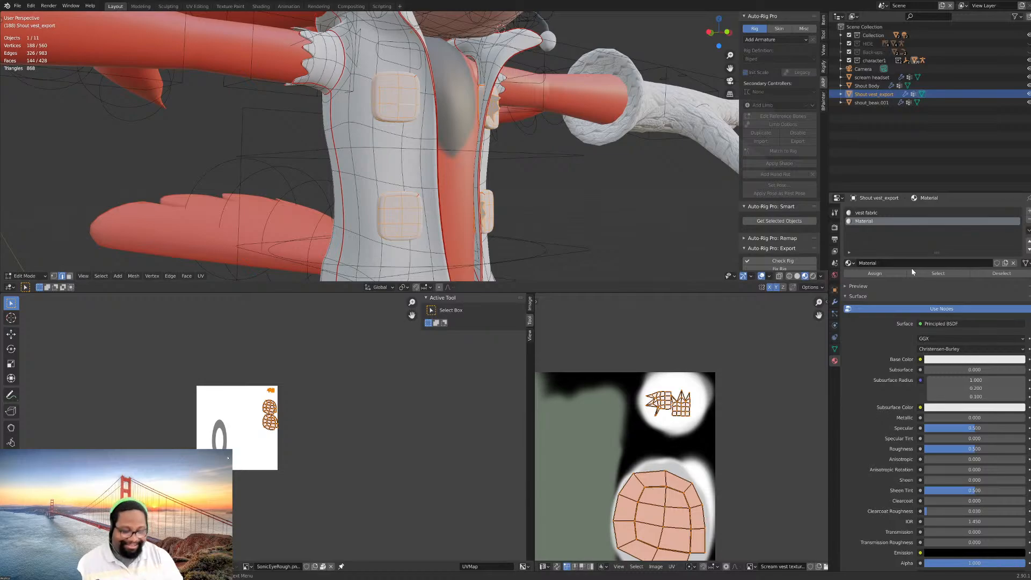
double_click(870, 221)
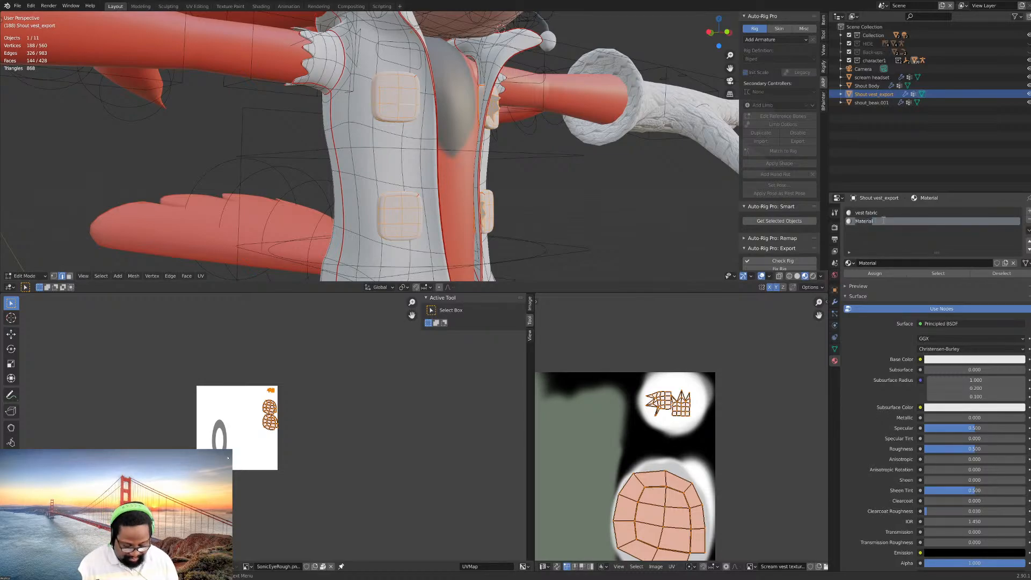
text(buttons)
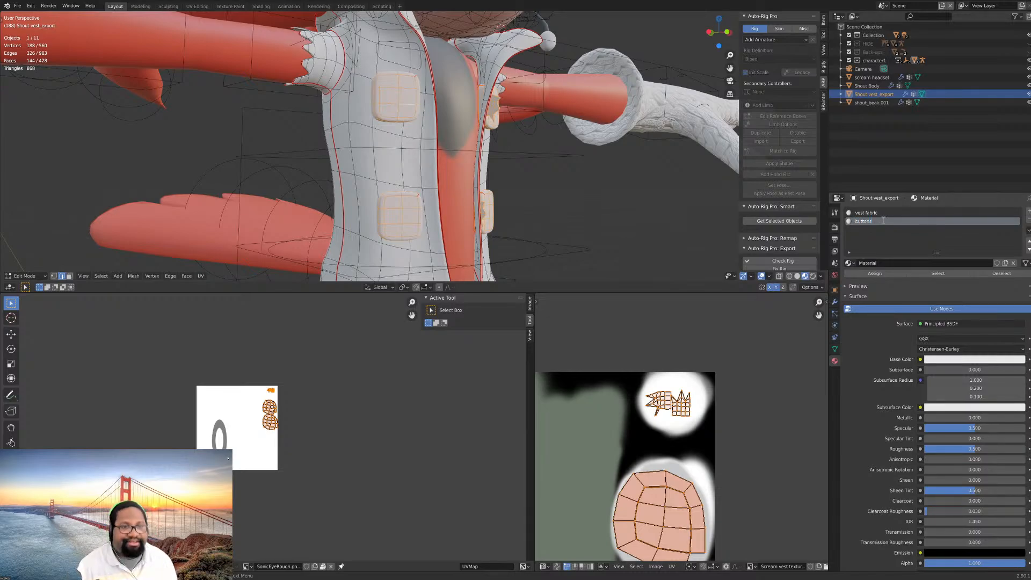
key(Return)
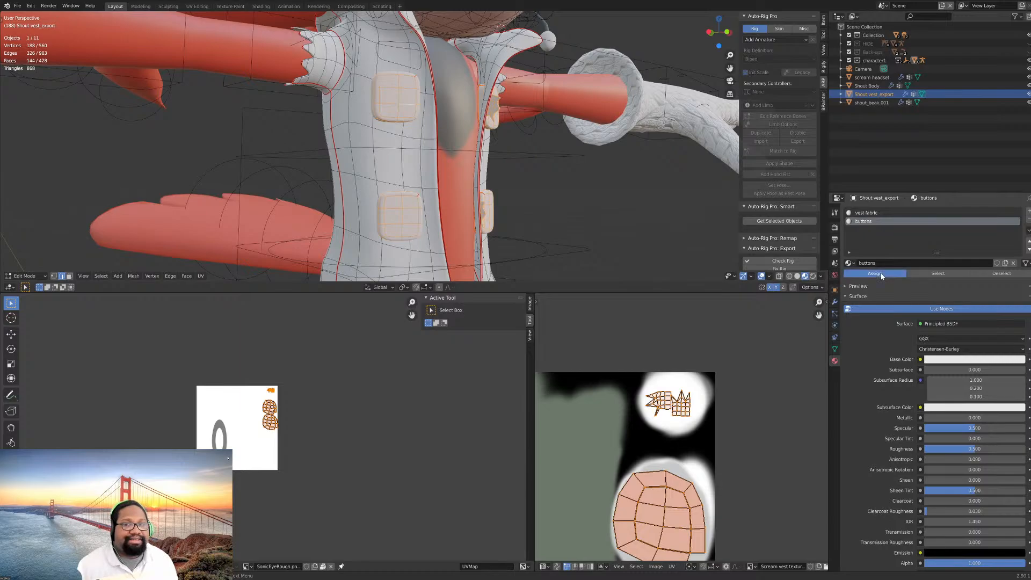
- Clear the vest's mesh selection and make the vest fabric material slot active
scroll(533, 179, down, 4)
scroll(516, 179, down, 2)
middle_drag(504, 179, 530, 182)
scroll(499, 167, up, 5)
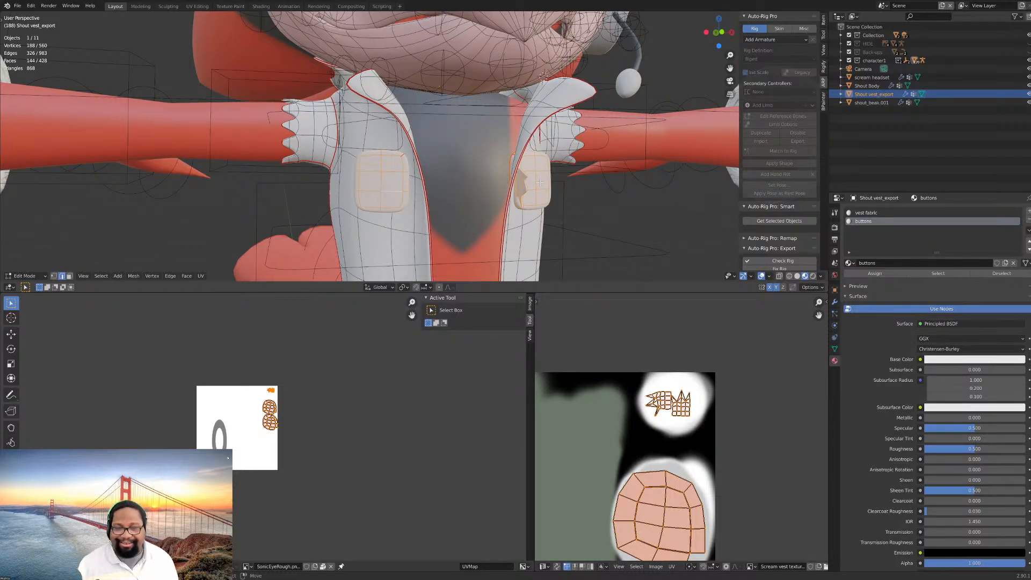
mouse_move(537, 180)
middle_down()
mouse_move(466, 160)
mouse_move(540, 175)
middle_up()
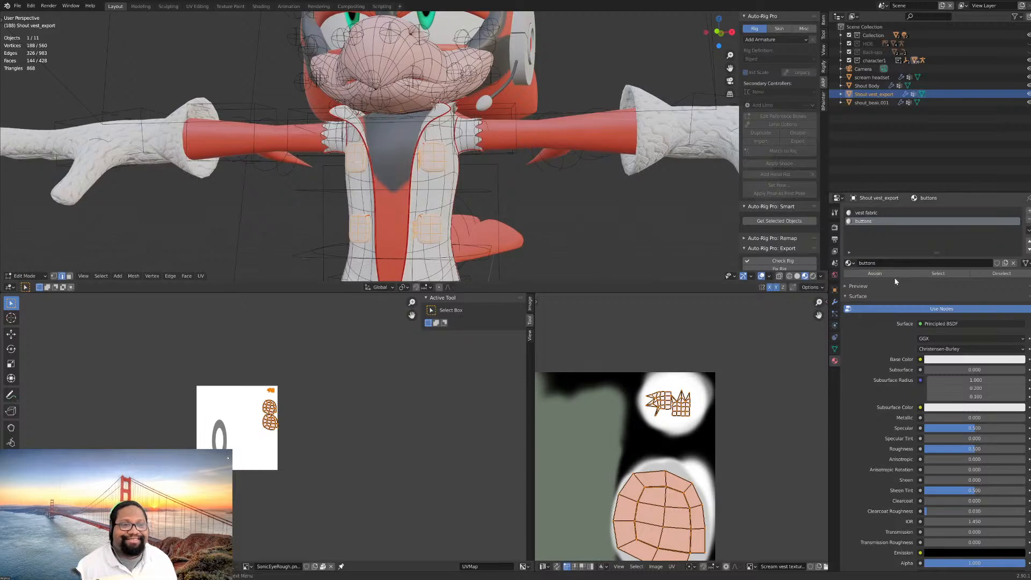
key(a)
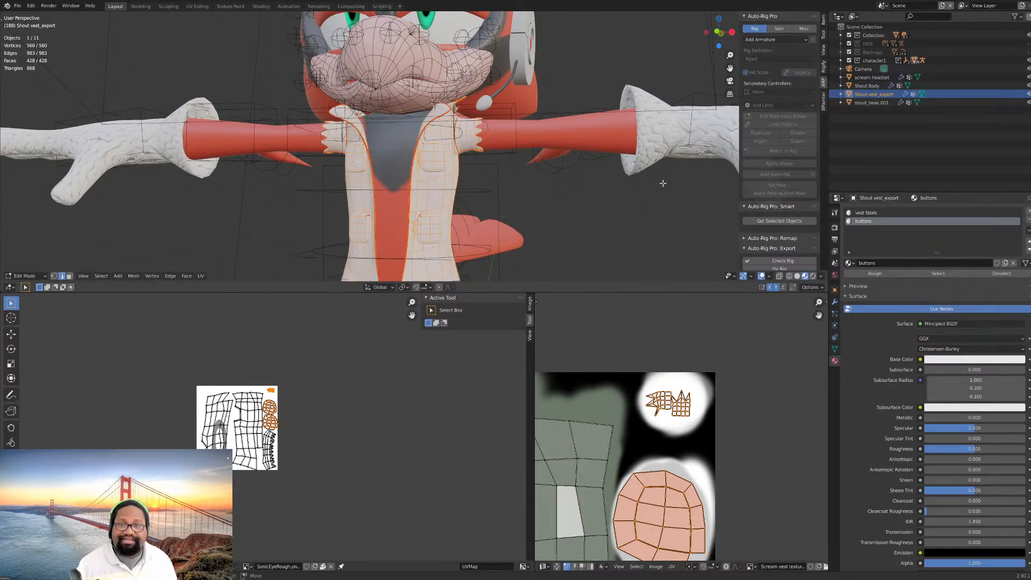
key(alt+a)
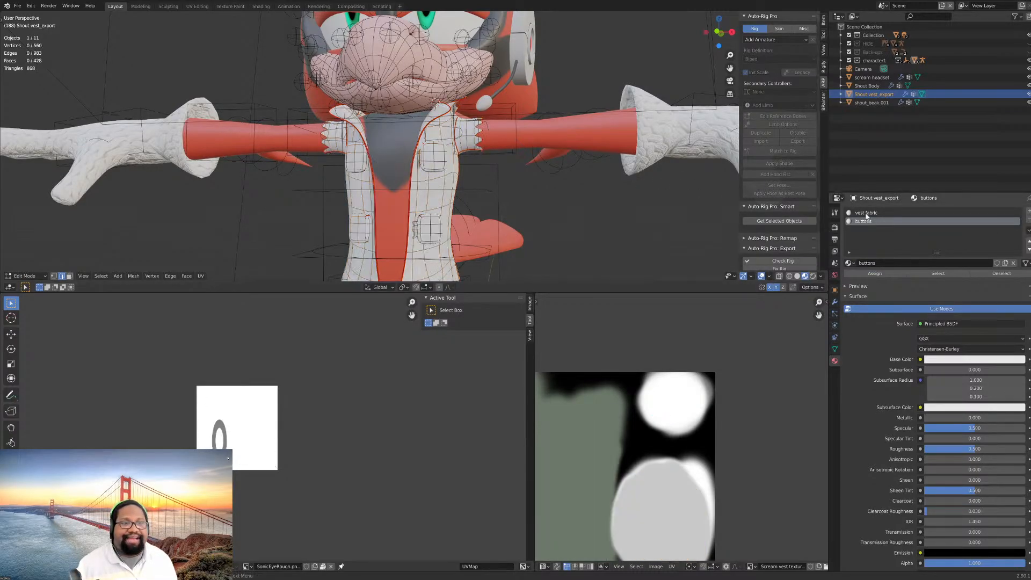
click(870, 214)
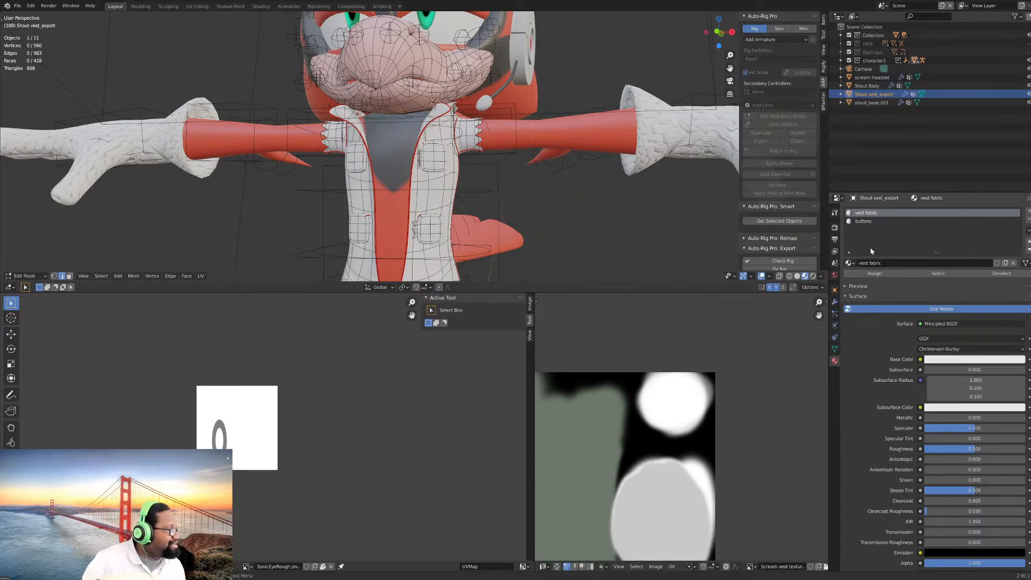
- Select the faces assigned to the vest fabric material to check its coverage, and return the vest to Object Mode
click(946, 273)
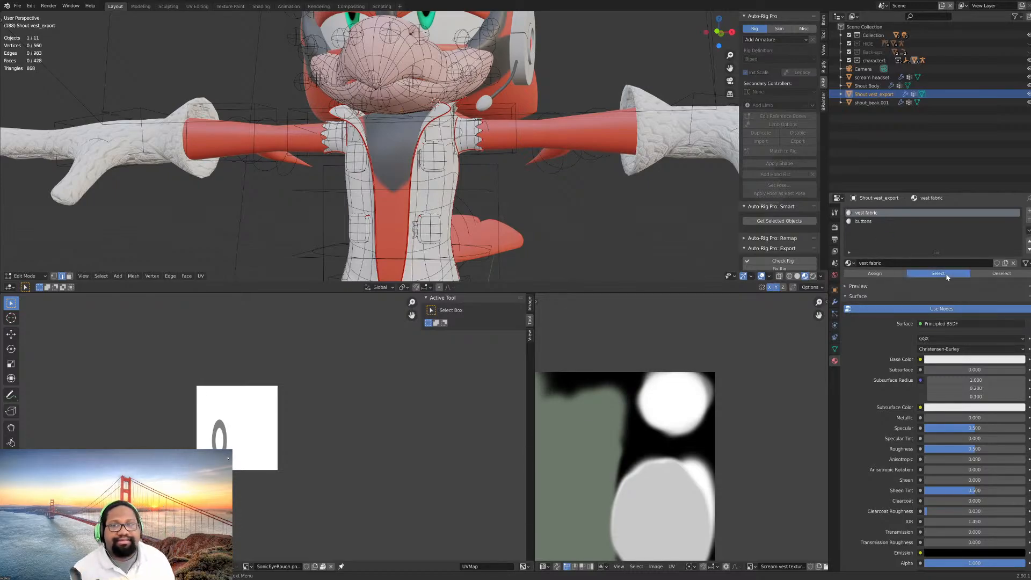
scroll(668, 185, down, 3)
shift+middle_drag(546, 198, 582, 123)
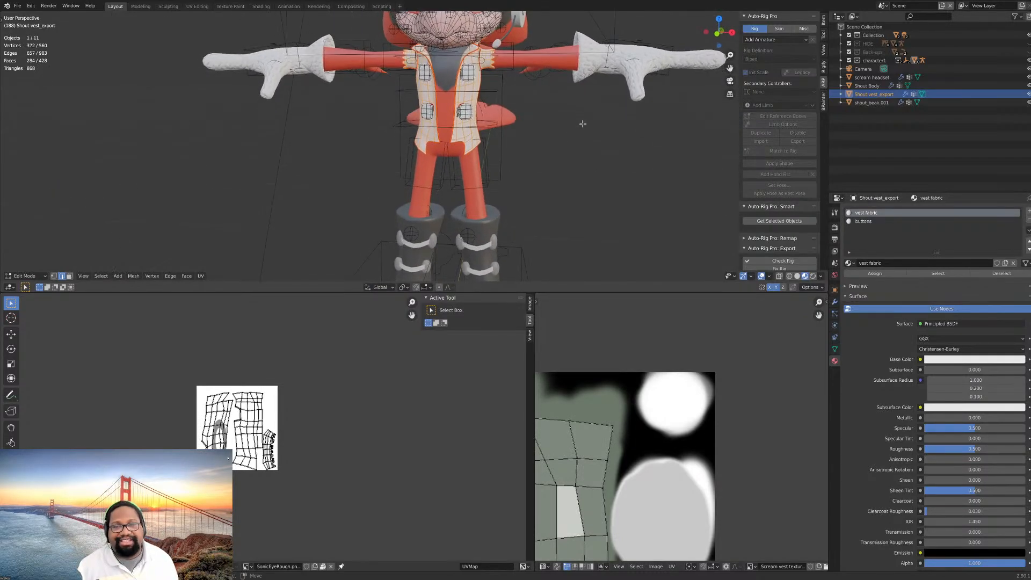
key(Tab)
- Save the current Blender file
middle_drag(570, 174, 560, 194)
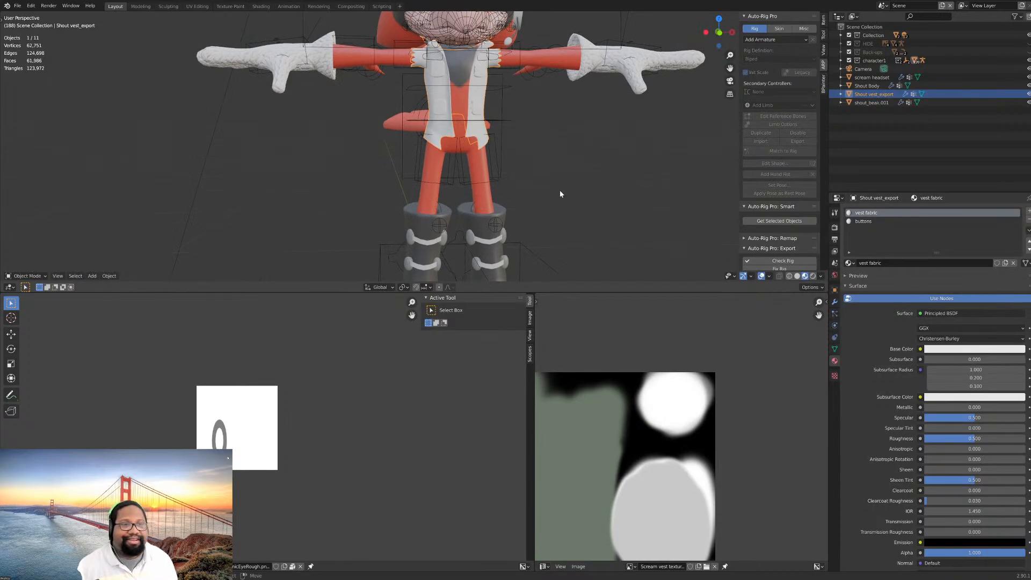
shift+middle_drag(502, 134, 476, 175)
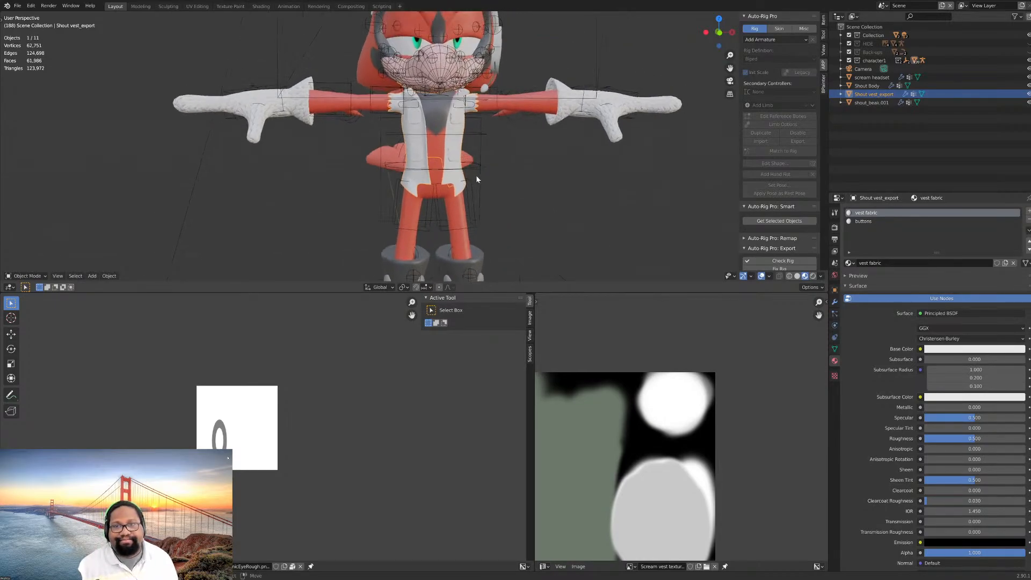
scroll(476, 175, up, 3)
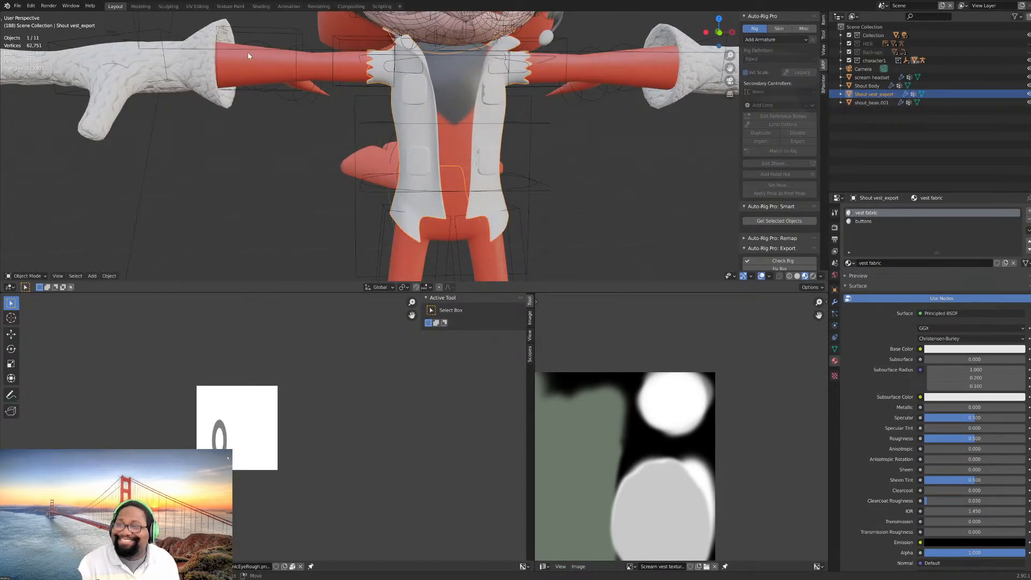
click(17, 5)
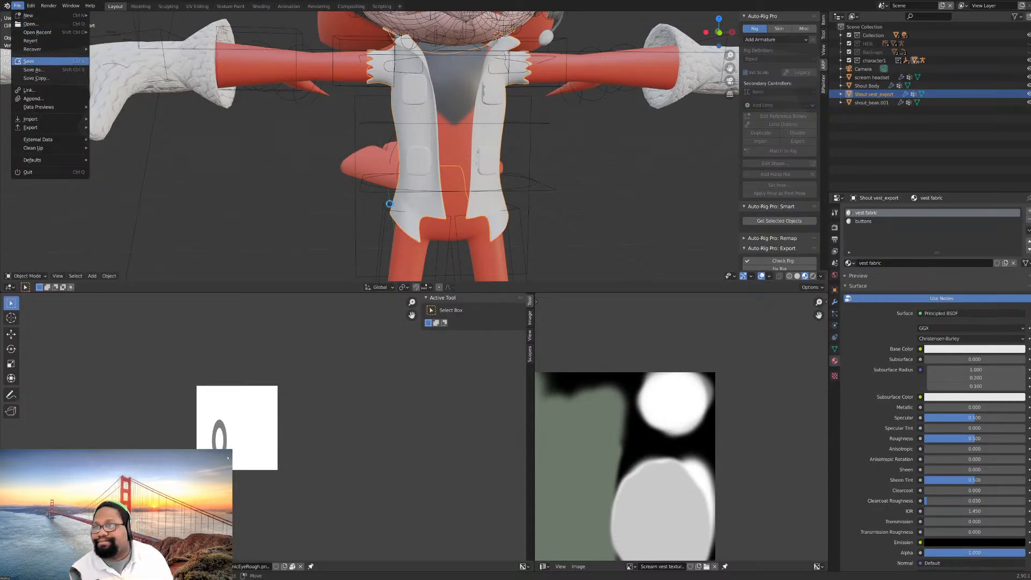
key(ctrl+s)
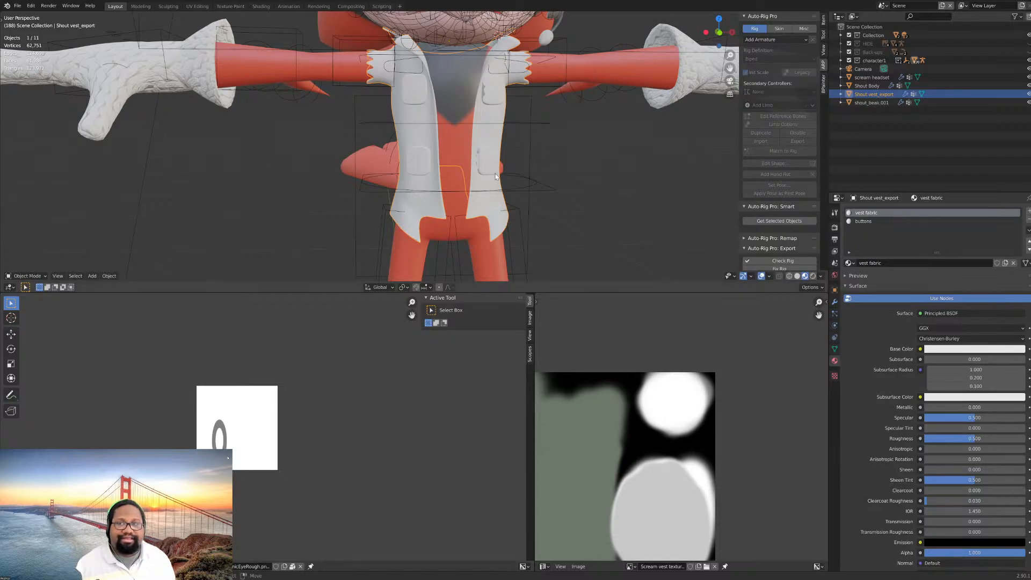
- Examine the vest's front panels, pads and spiky sleeve edges from the front and at slight angles, near and far
scroll(496, 175, down, 2)
middle_drag(495, 175, 486, 195)
scroll(548, 185, up, 4)
scroll(516, 178, down, 3)
scroll(553, 186, up, 1)
mouse_move(561, 185)
middle_down()
mouse_move(537, 180)
mouse_move(515, 152)
mouse_move(574, 170)
middle_up()
scroll(532, 177, down, 1)
scroll(516, 172, down, 2)
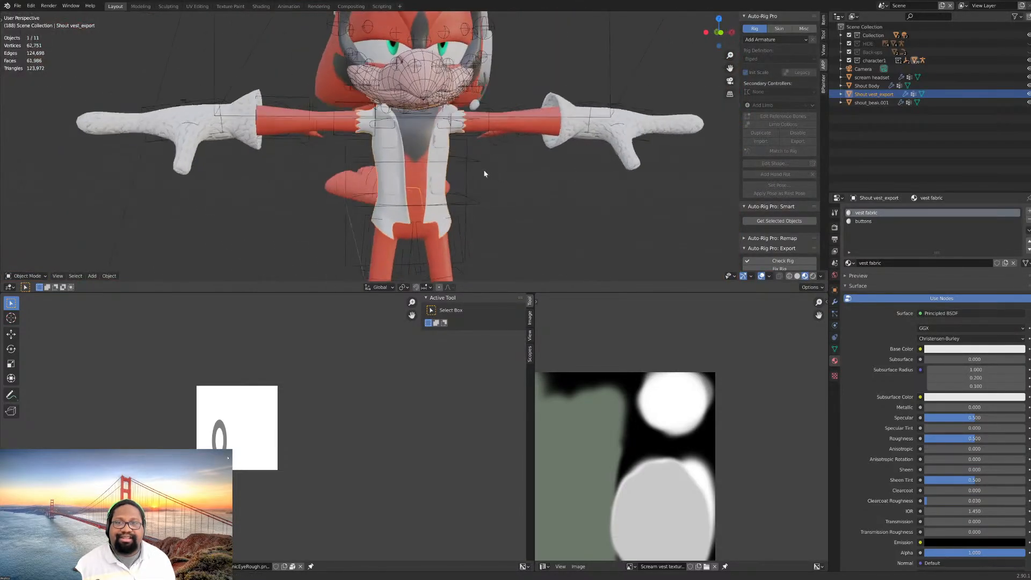
middle_drag(484, 173, 478, 172)
key(KP_1)
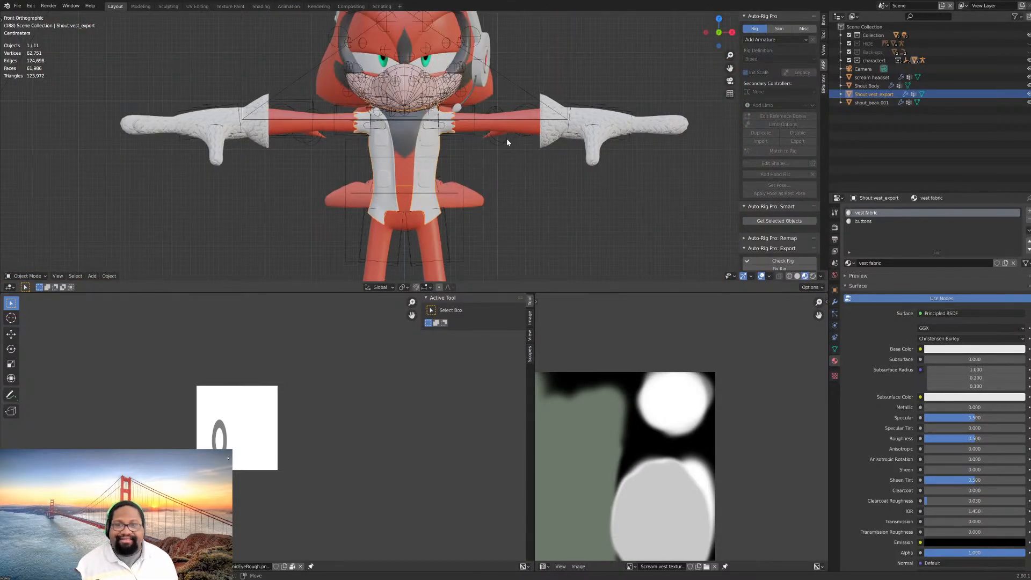
scroll(472, 148, up, 2)
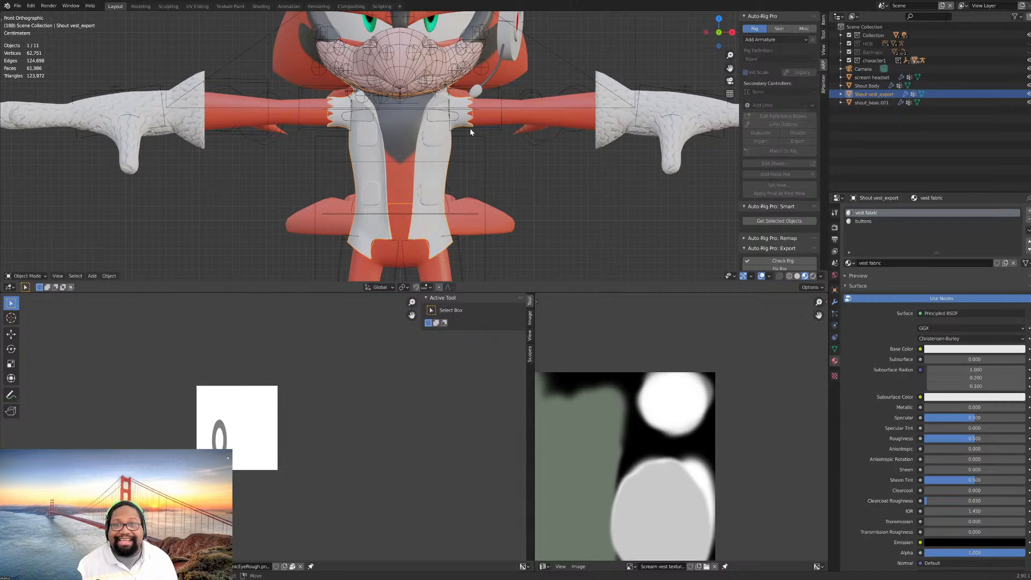
scroll(482, 129, up, 3)
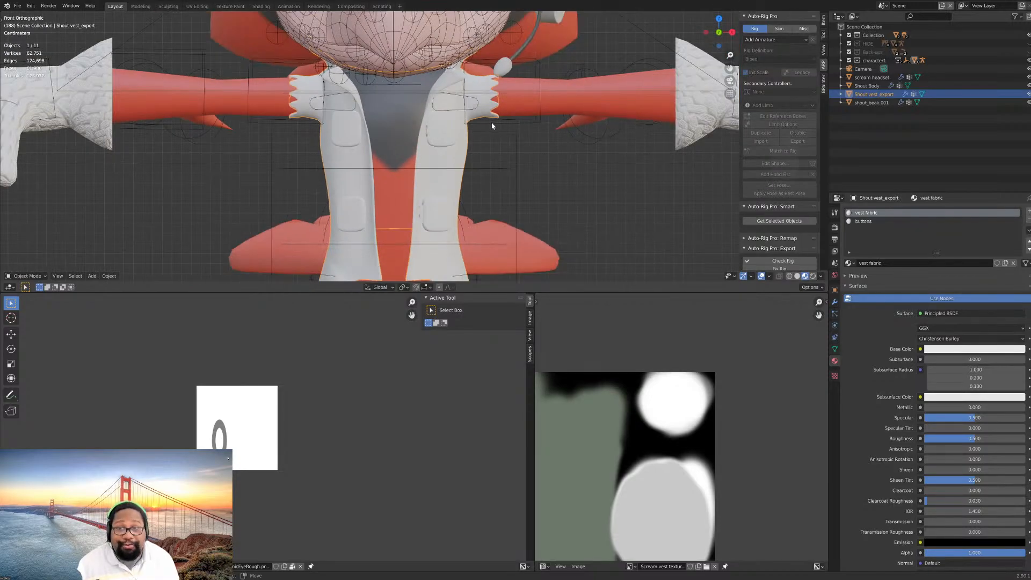
middle_drag(497, 134, 489, 143)
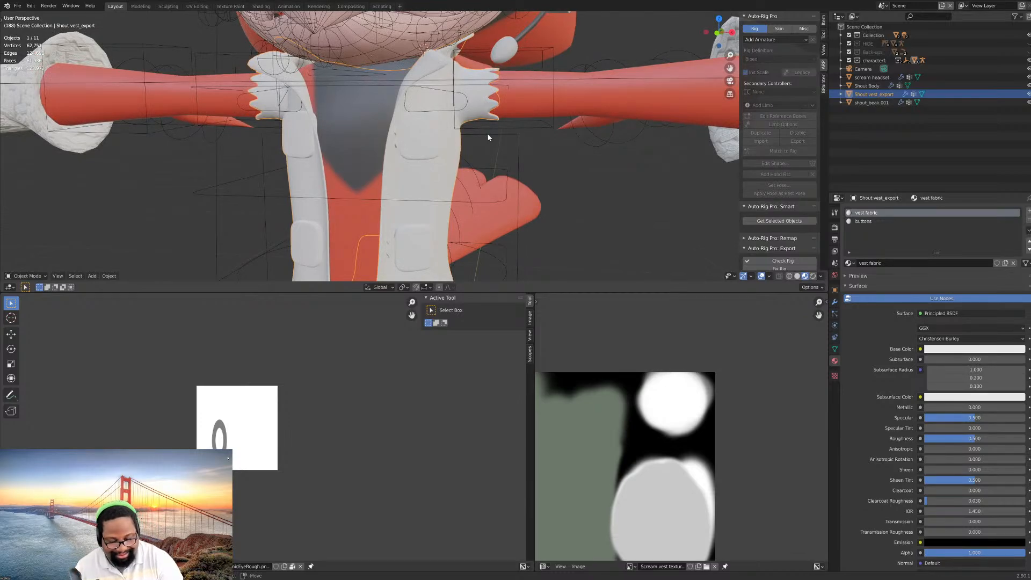
scroll(488, 119, down, 4)
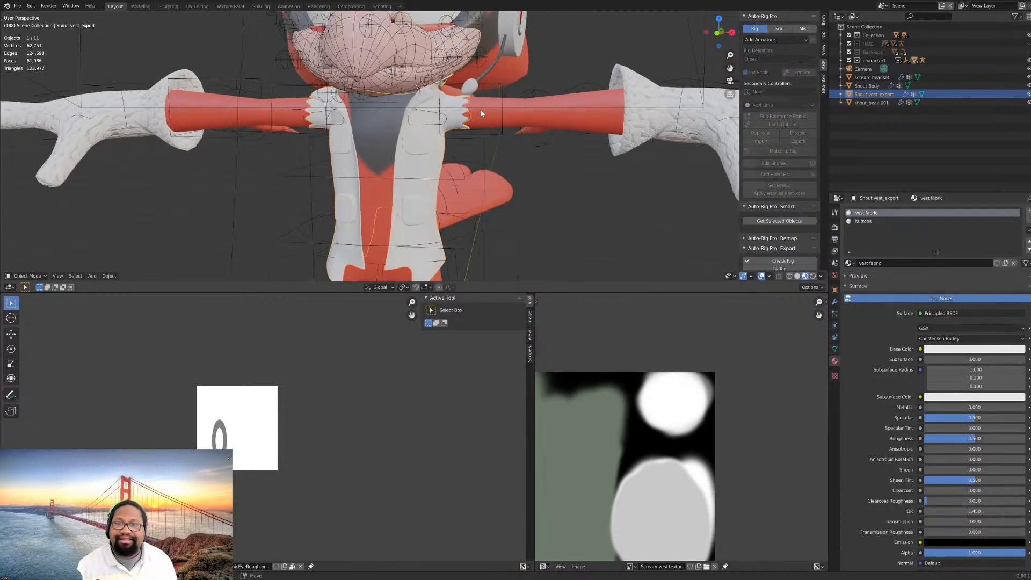
scroll(499, 124, down, 4)
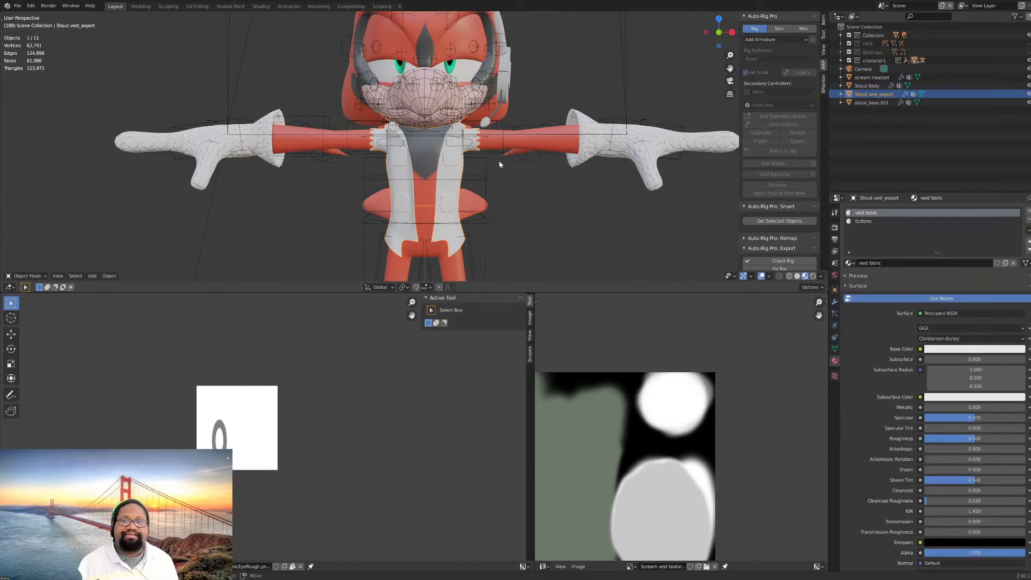
key(KP_1)
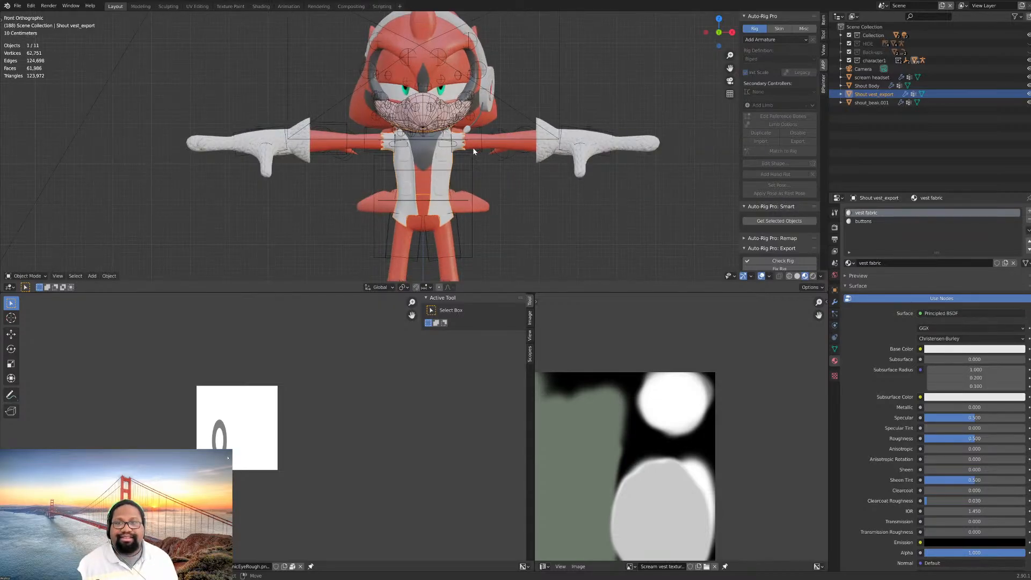
scroll(472, 151, up, 3)
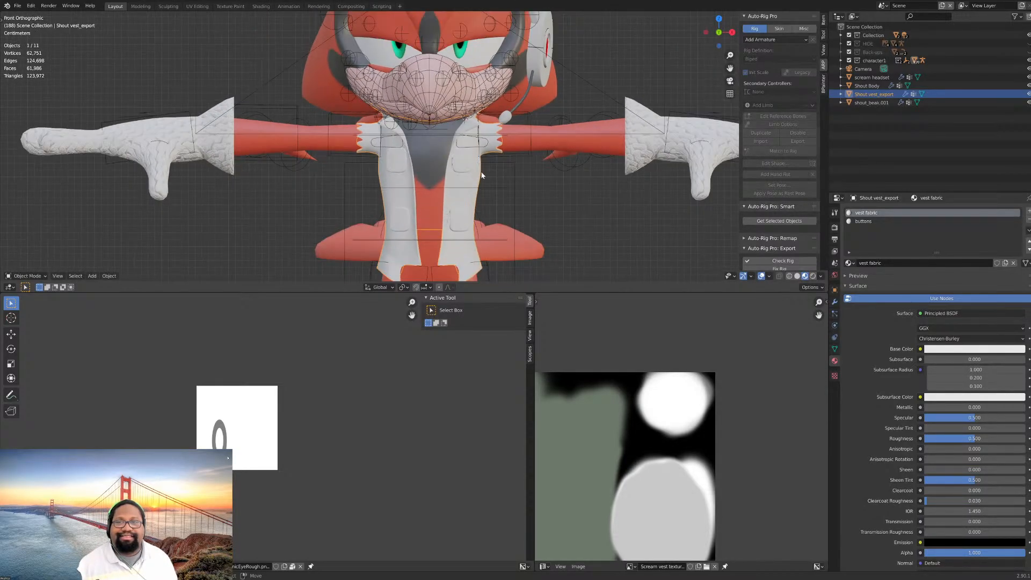
scroll(480, 155, up, 6)
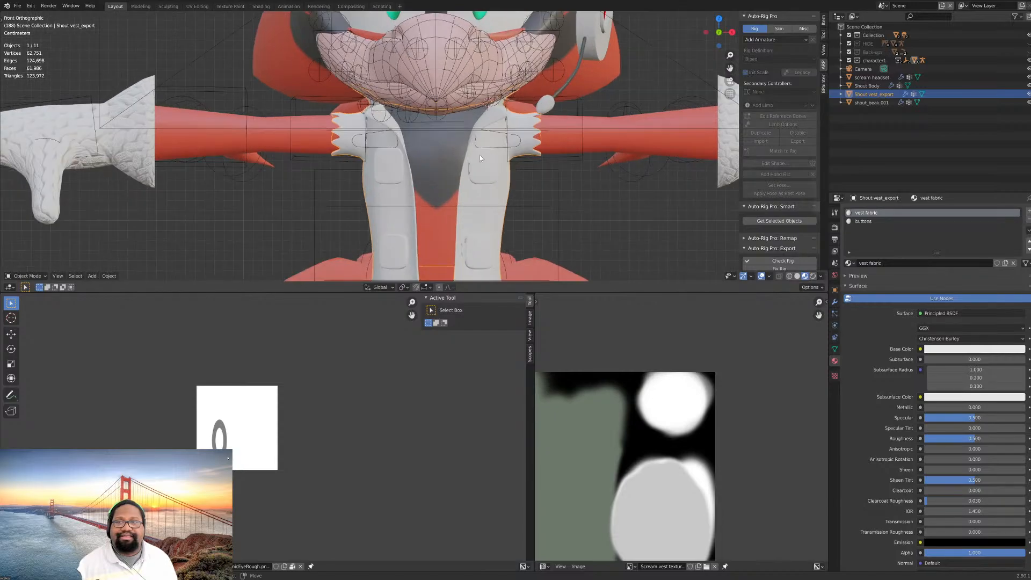
middle_drag(512, 167, 490, 169)
key(KP_1)
scroll(491, 168, down, 6)
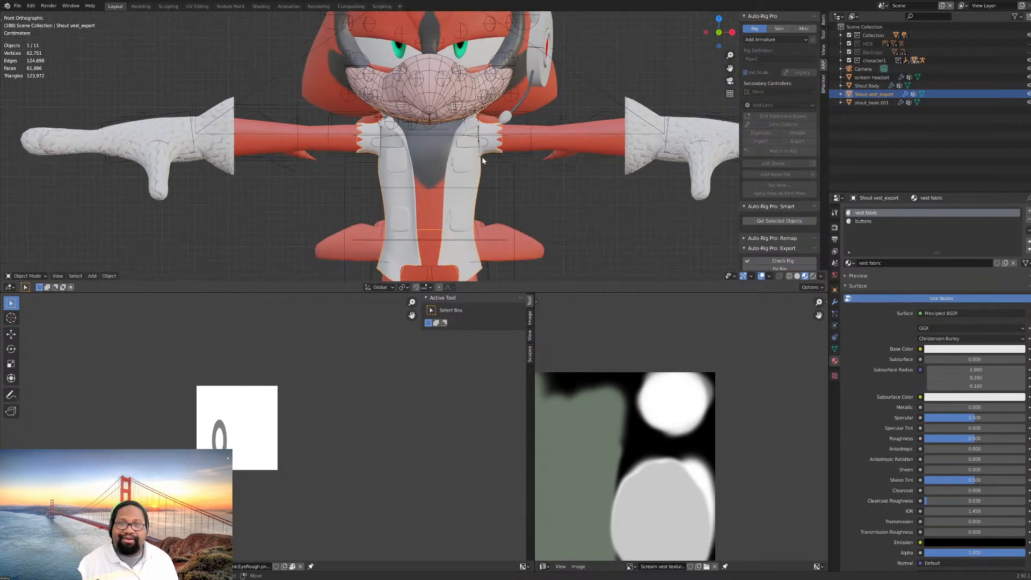
scroll(482, 157, down, 1)
scroll(494, 159, up, 3)
scroll(496, 167, down, 4)
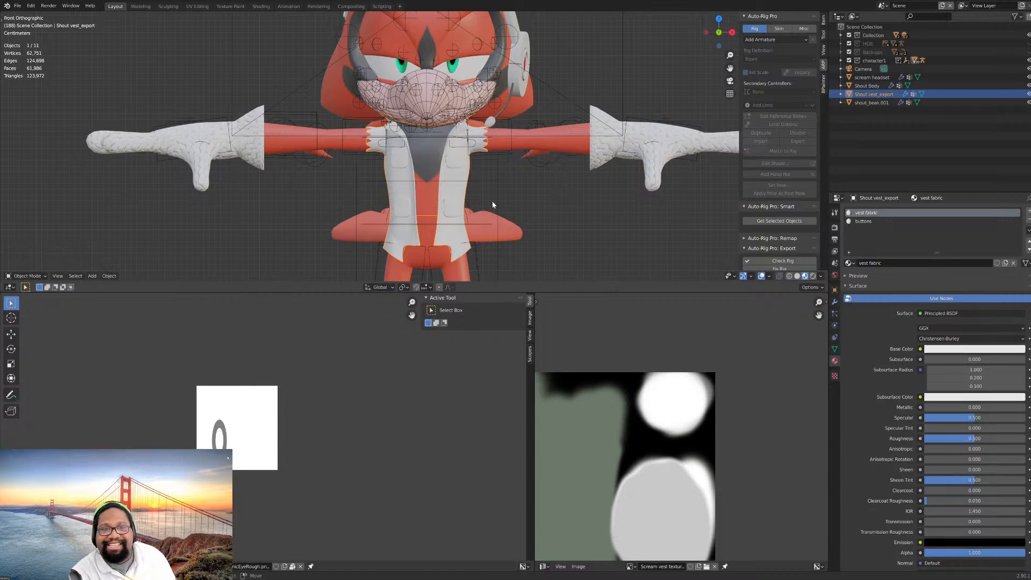
click(612, 165)
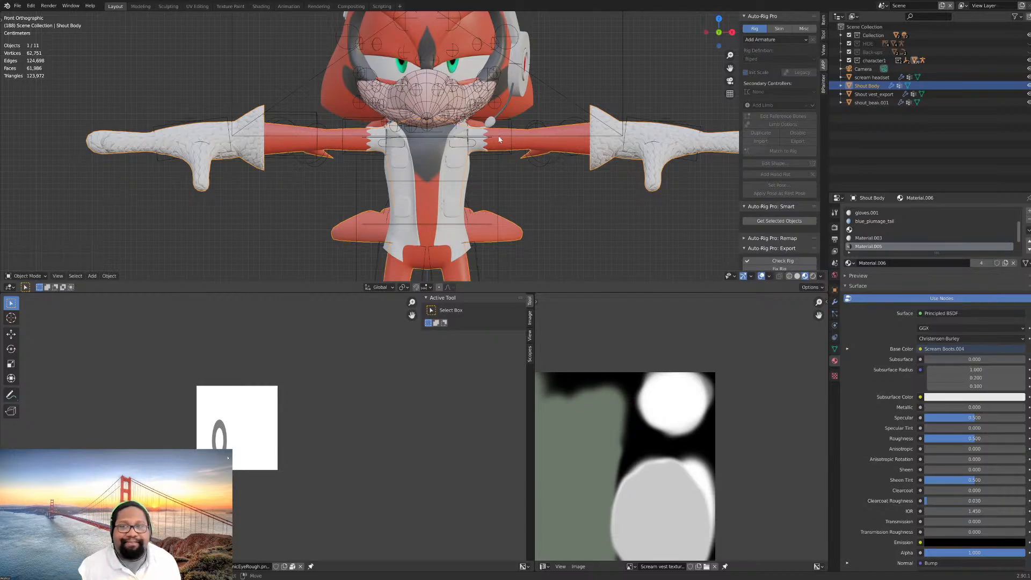
click(467, 196)
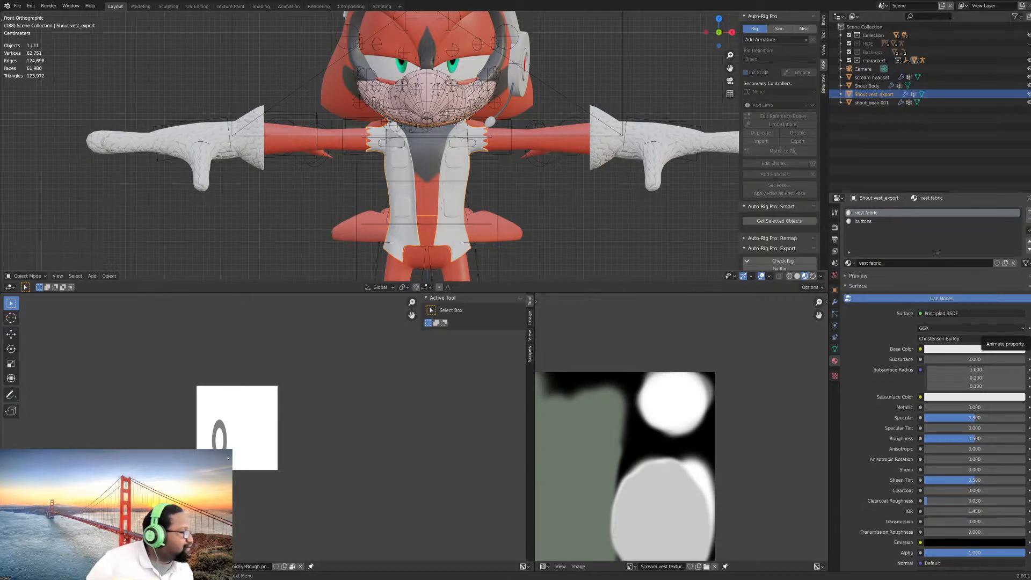
- Enlarge the 3D viewport downward over the image editors and fit the whole character from head to boots in front view
scroll(490, 201, down, 5)
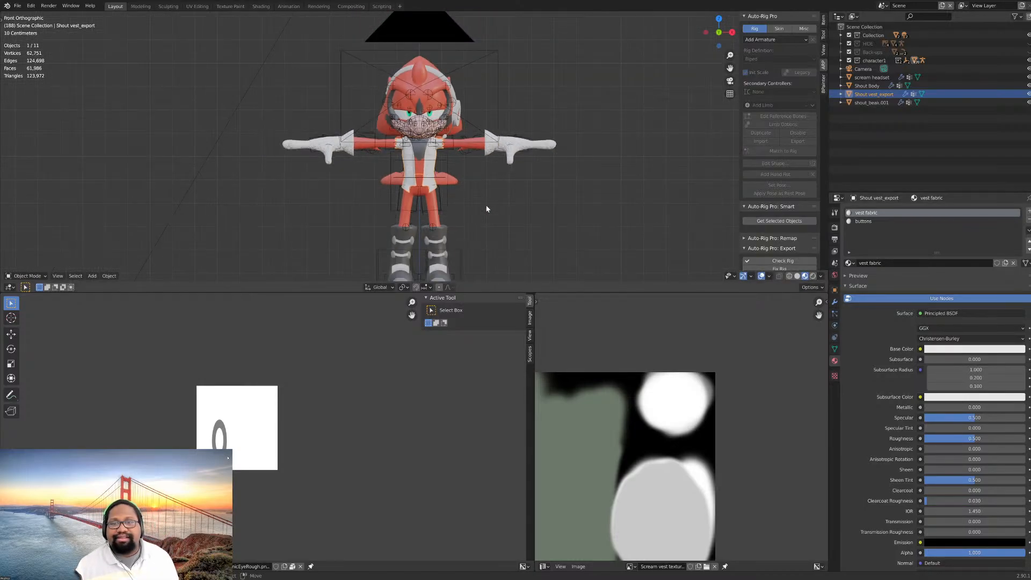
shift+middle_drag(490, 222, 464, 204)
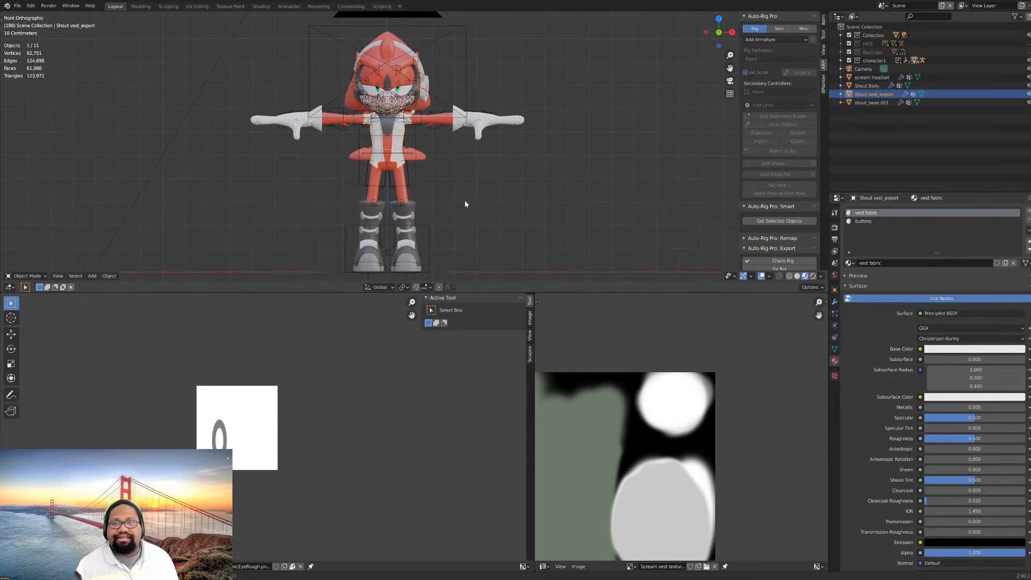
scroll(465, 203, up, 1)
scroll(466, 204, down, 2)
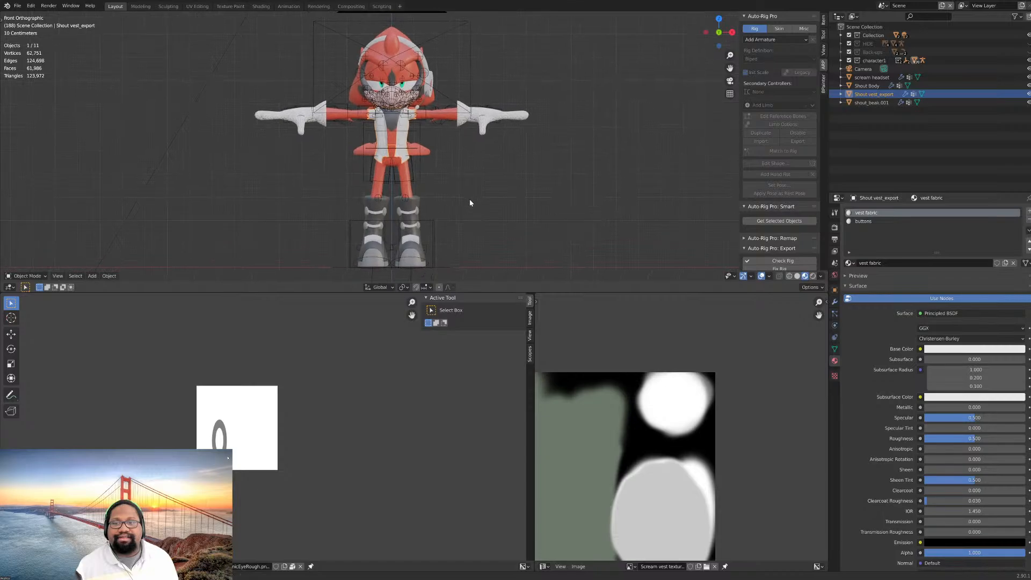
scroll(465, 207, up, 2)
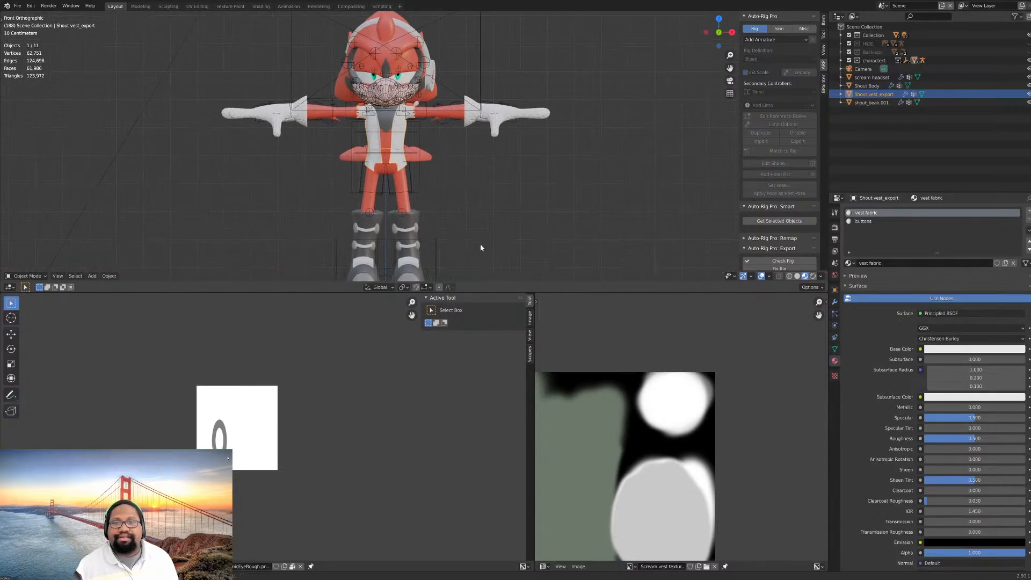
drag(498, 293, 492, 432)
scroll(504, 276, up, 1)
shift+middle_drag(501, 277, 500, 271)
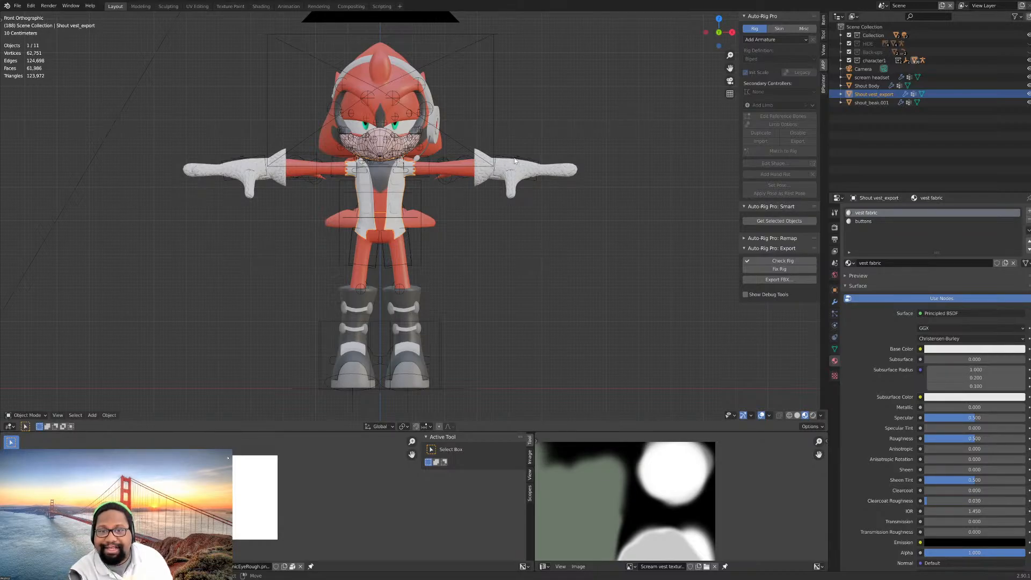
- Test the arm rig by moving the c_hand_ik.l hand control down beside the hip, and cancel the move
right_click(497, 157)
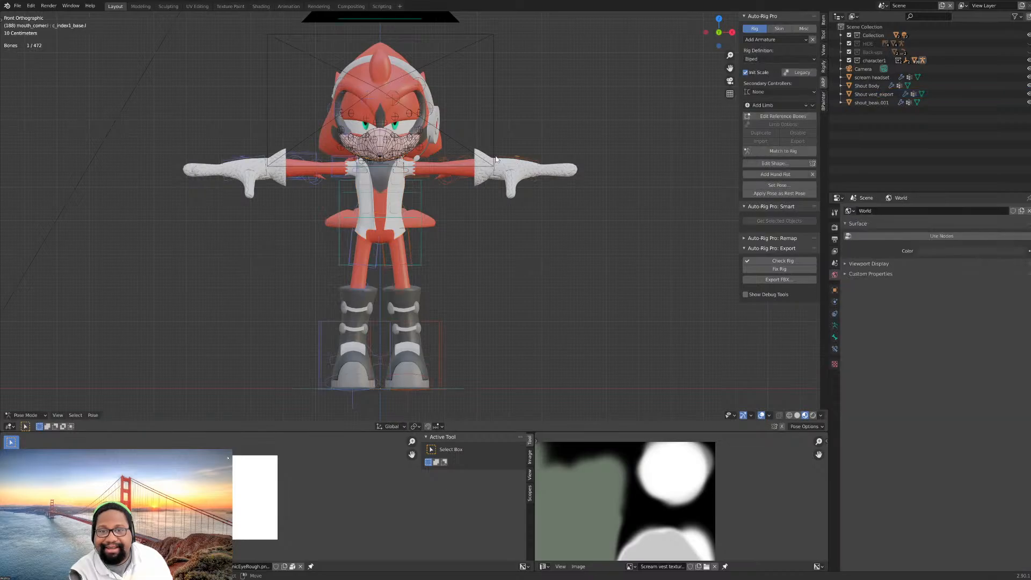
right_click(509, 156)
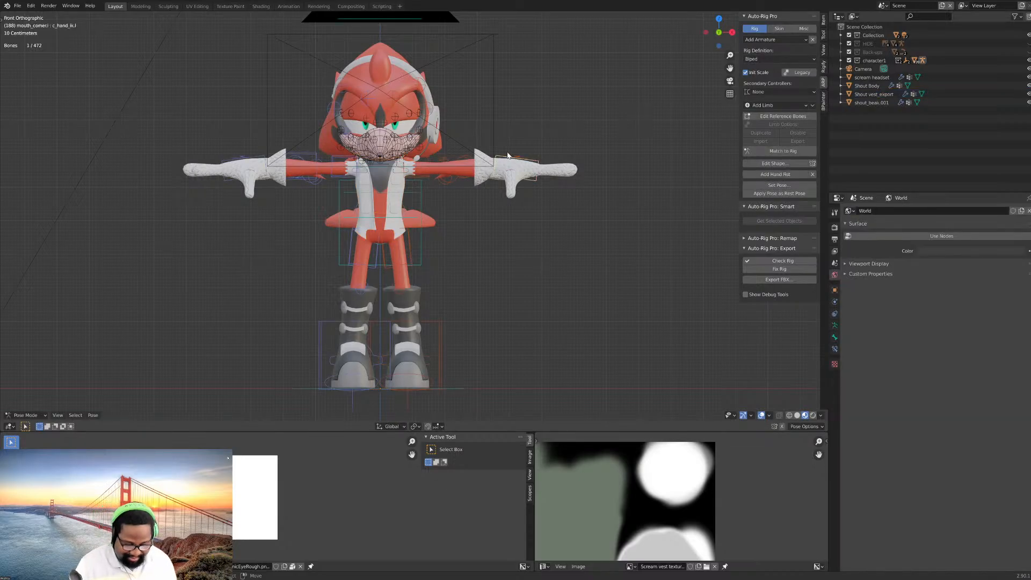
key(g)
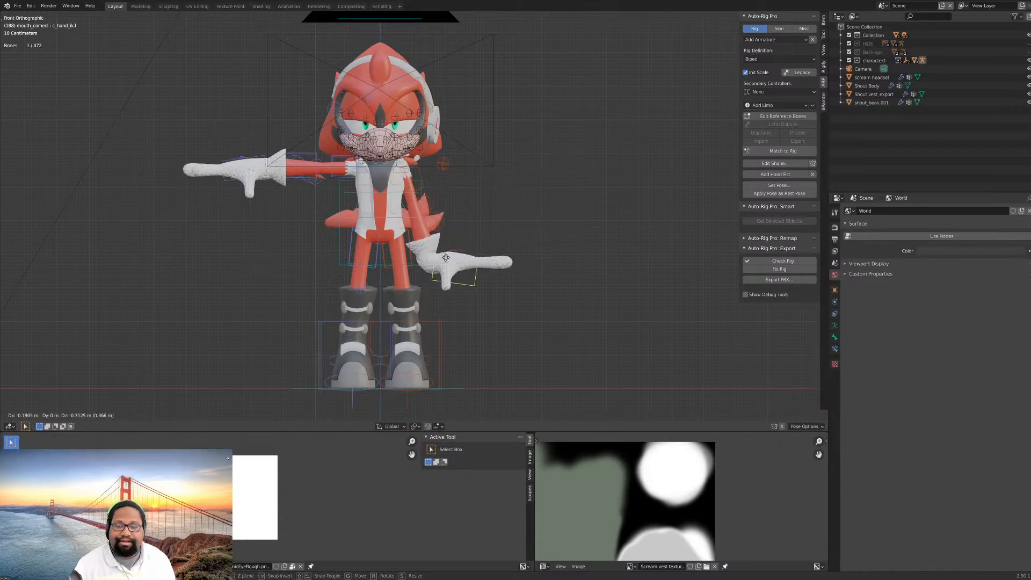
key(Escape)
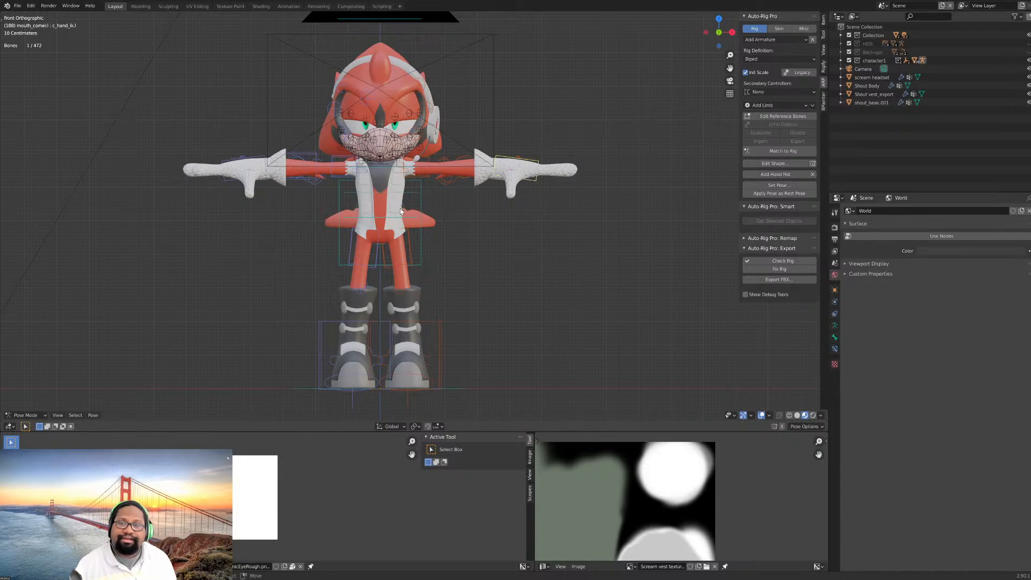
- Select the Shout Body object and remove all of its material slots
click(419, 293)
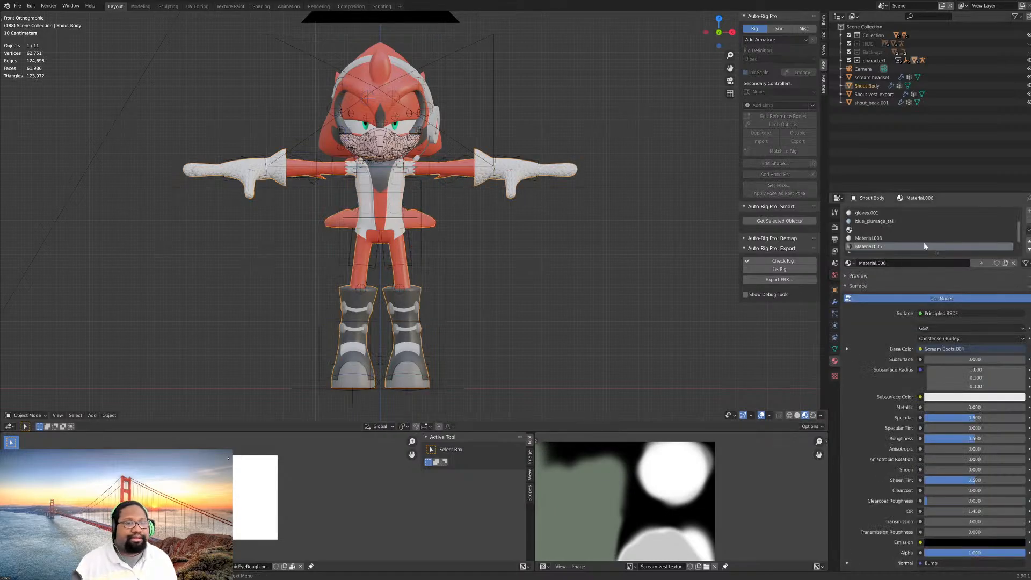
click(1029, 220)
click(1029, 220)
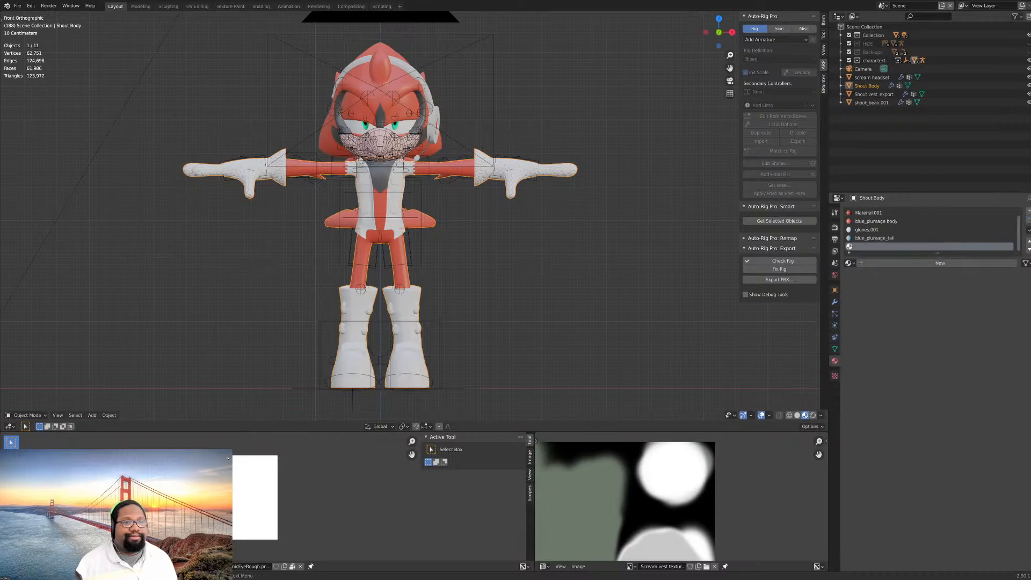
click(1029, 219)
click(1029, 220)
click(1030, 219)
click(1029, 219)
click(1029, 220)
click(1029, 219)
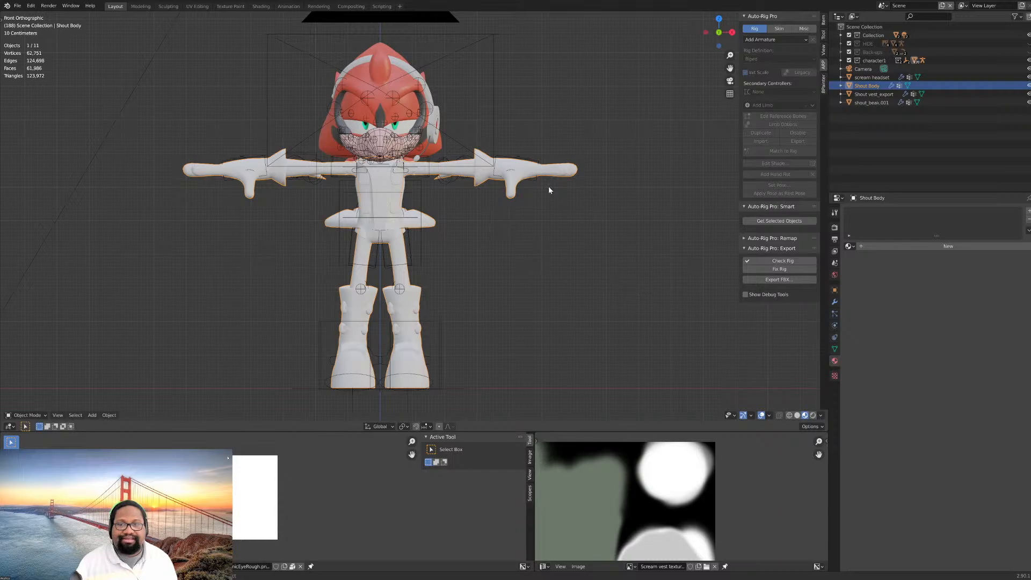
- Undo the removal of the Shout Body's material slots one by one until all of its materials are back
key(ctrl+z)
key(ctrl+z)
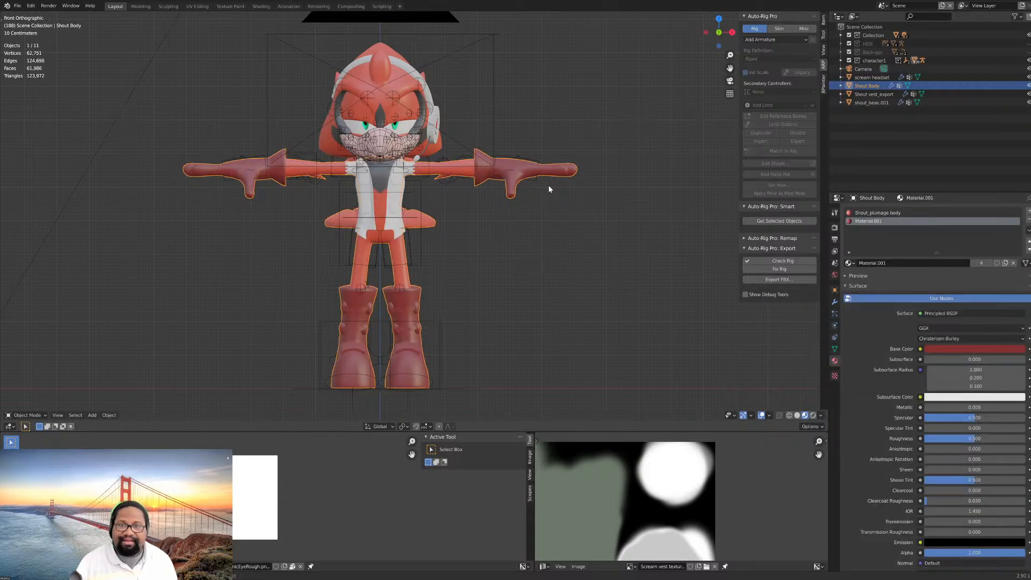
key(ctrl+shift+z)
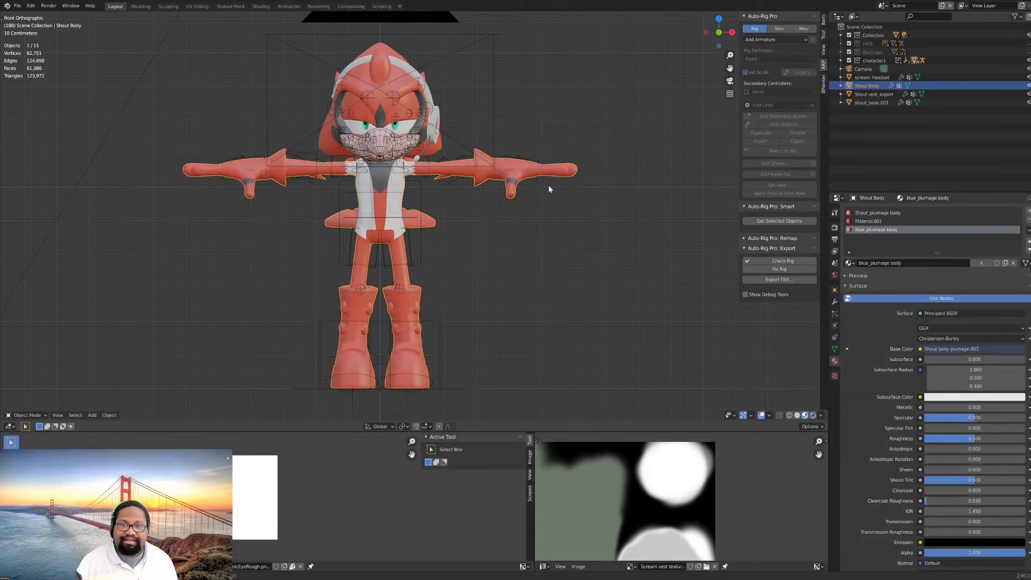
key(ctrl+shift+z)
key(ctrl+shift+z)
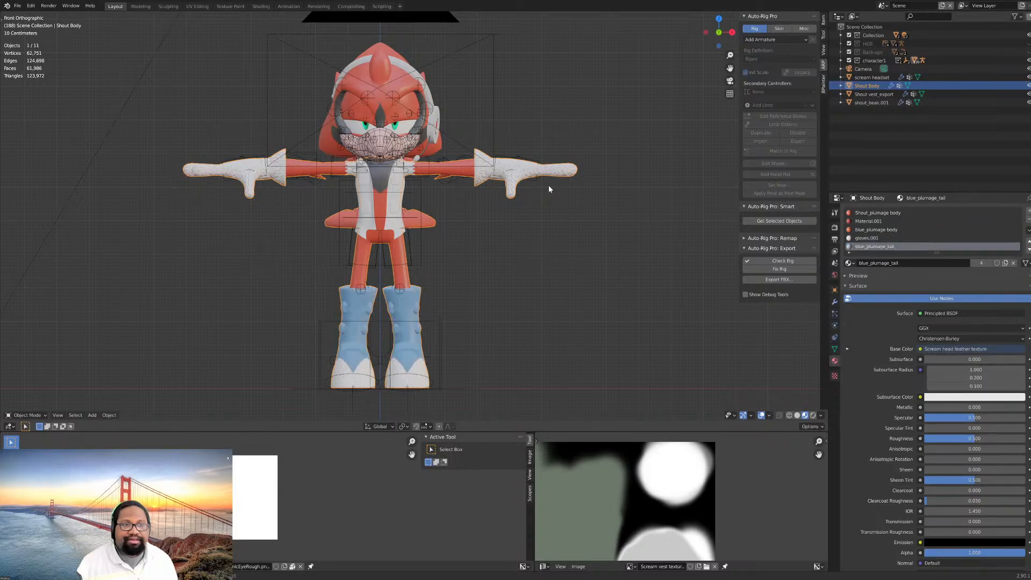
key(ctrl+shift+z)
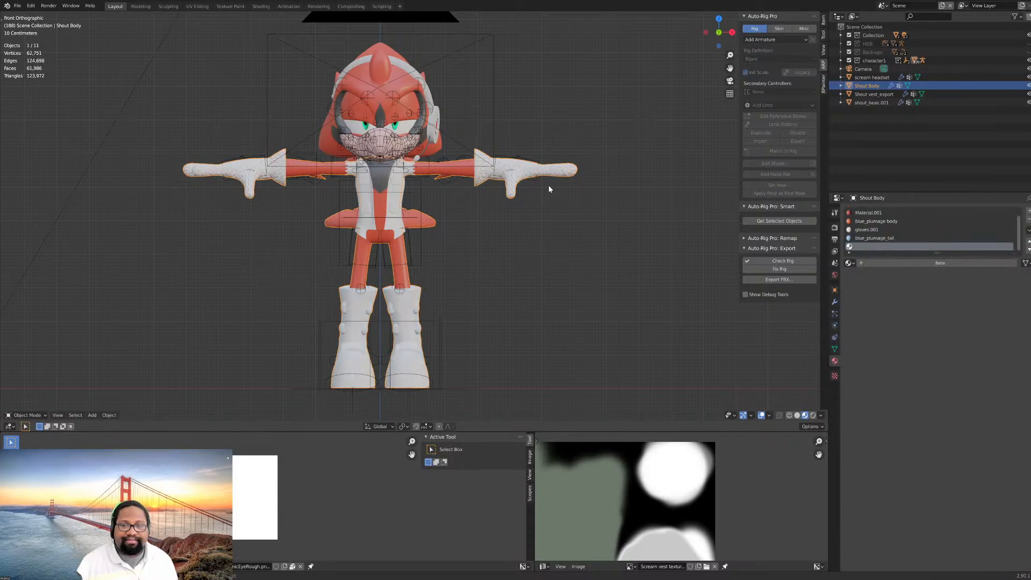
key(ctrl+shift+z)
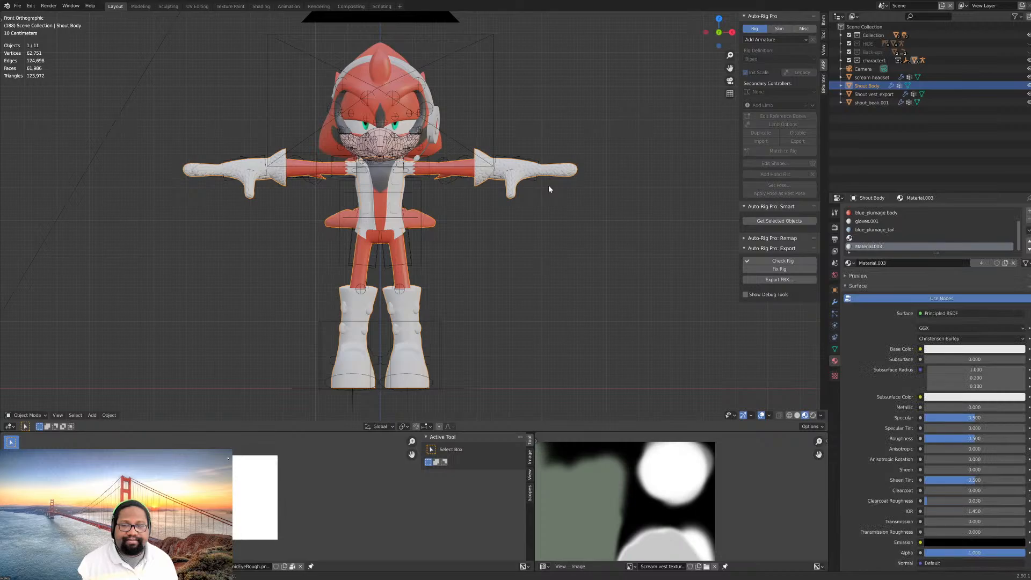
key(ctrl+shift+z)
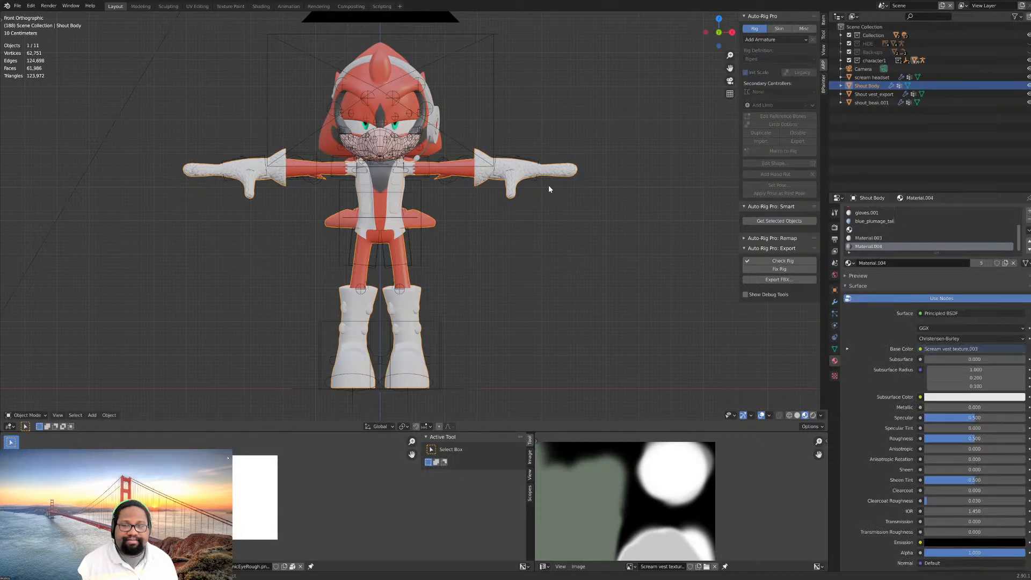
key(ctrl+shift+z)
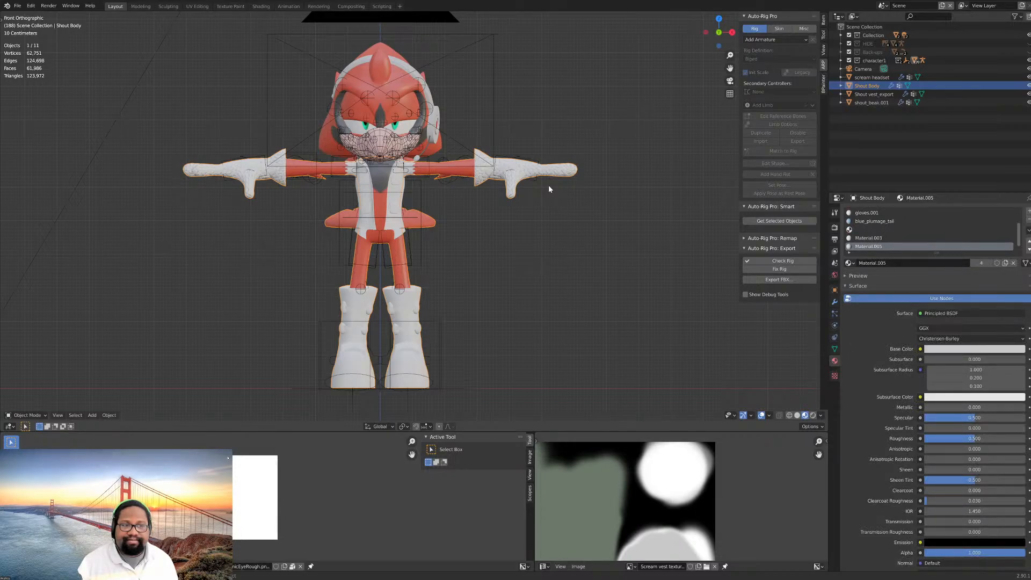
key(ctrl+shift+z)
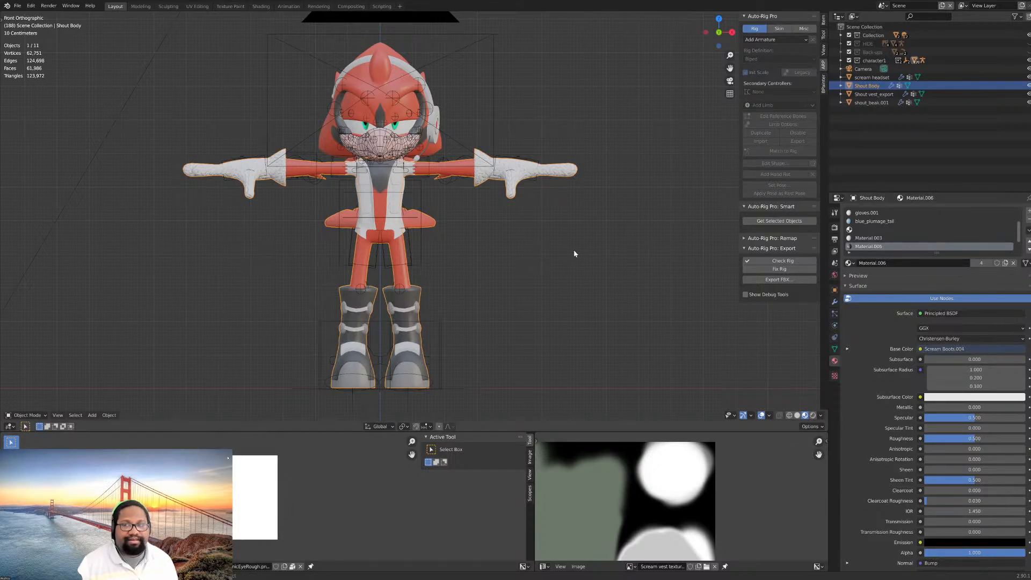
key(ctrl+shift+z)
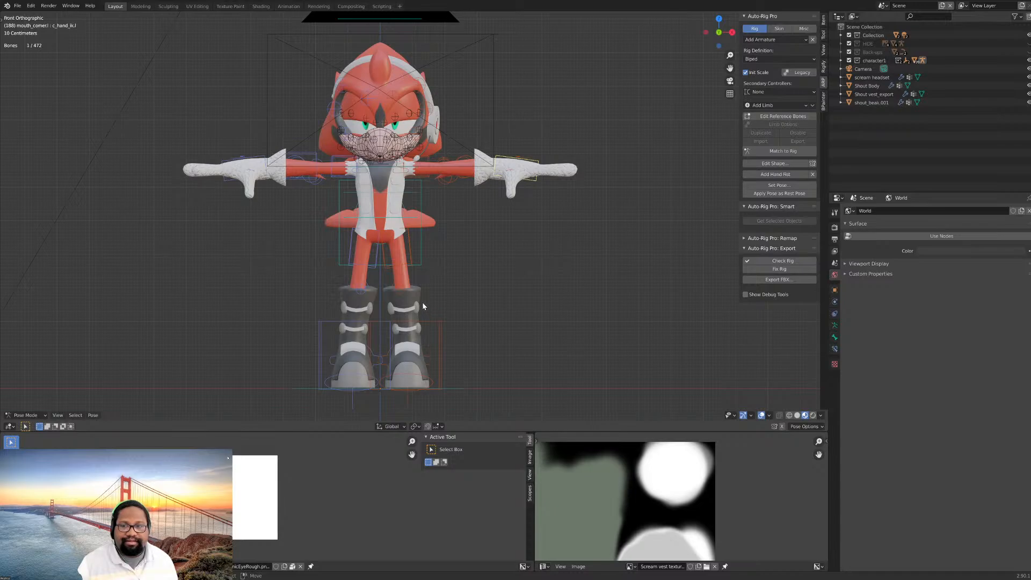
- Return from Pose Mode to Object Mode and select the Shout Body object
click(441, 330)
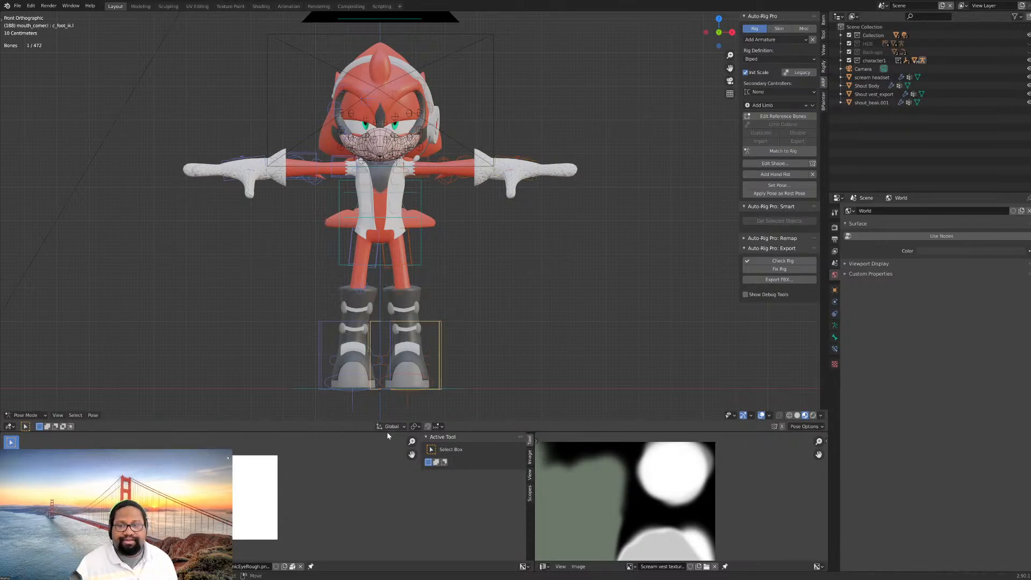
click(25, 415)
click(27, 407)
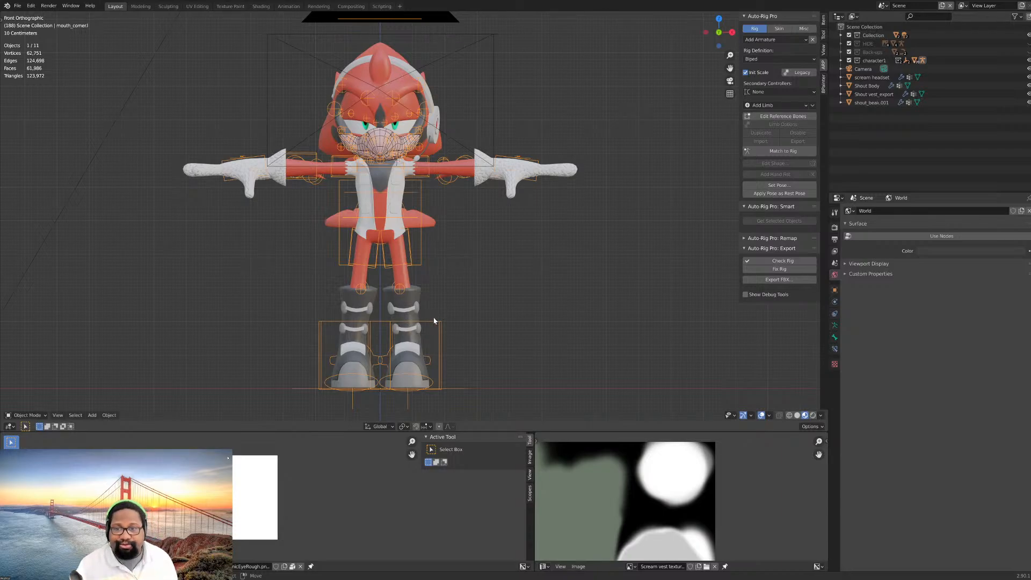
click(413, 293)
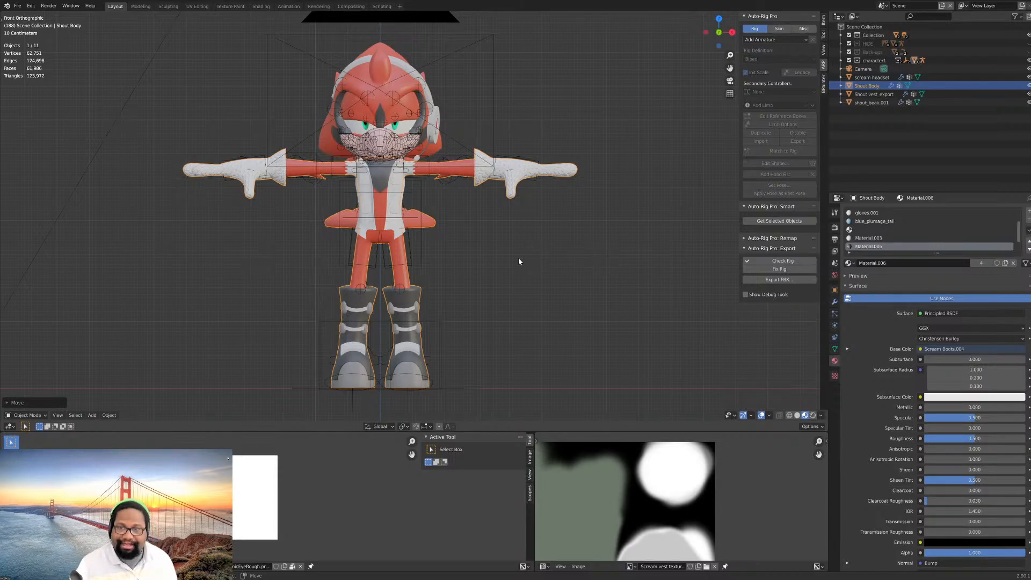
- Edit the Shout vest_export mesh and unwrap the UVs of its selected vest fabric faces
scroll(398, 222, up, 4)
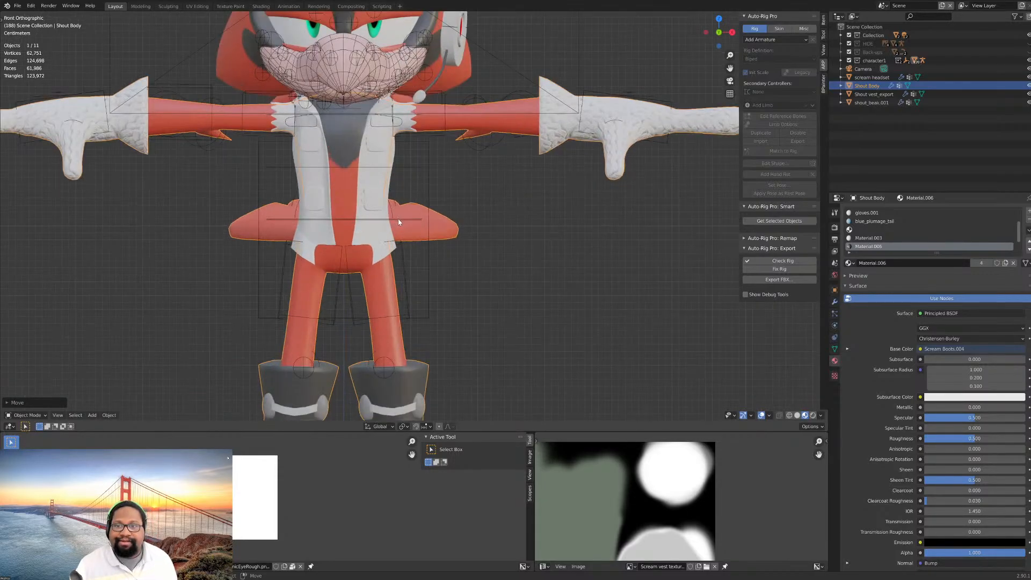
click(388, 192)
key(Tab)
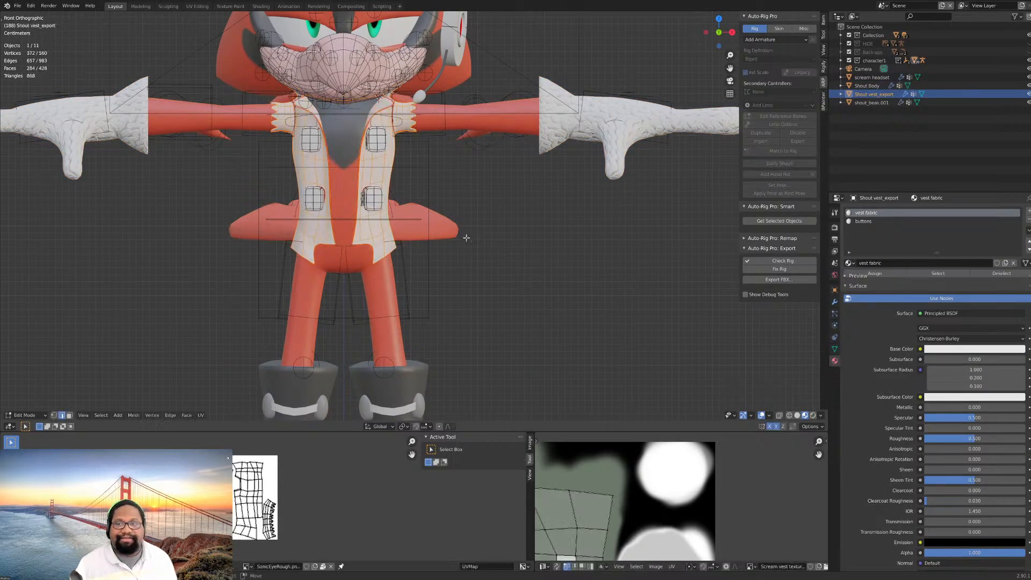
scroll(452, 204, up, 4)
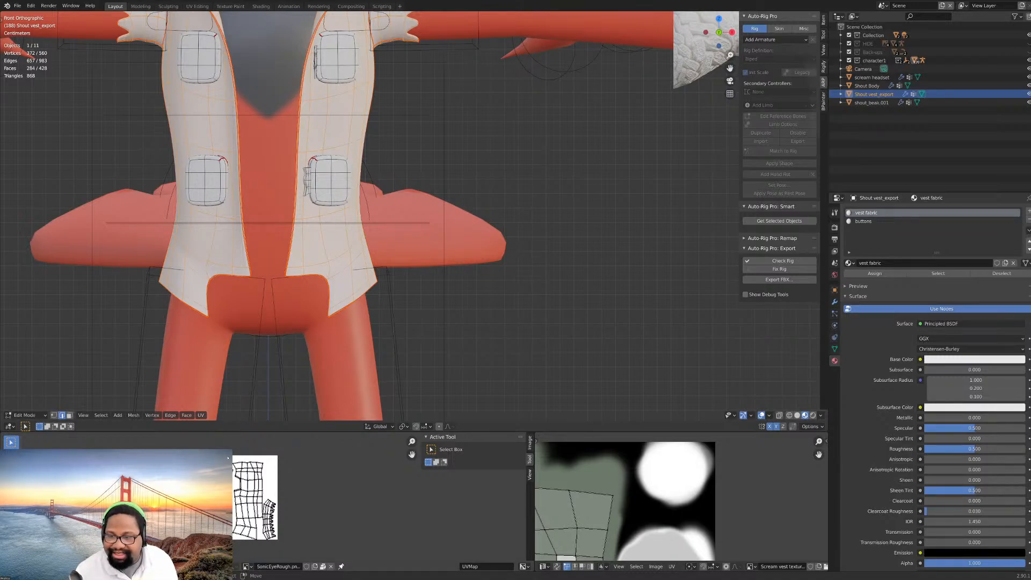
click(246, 566)
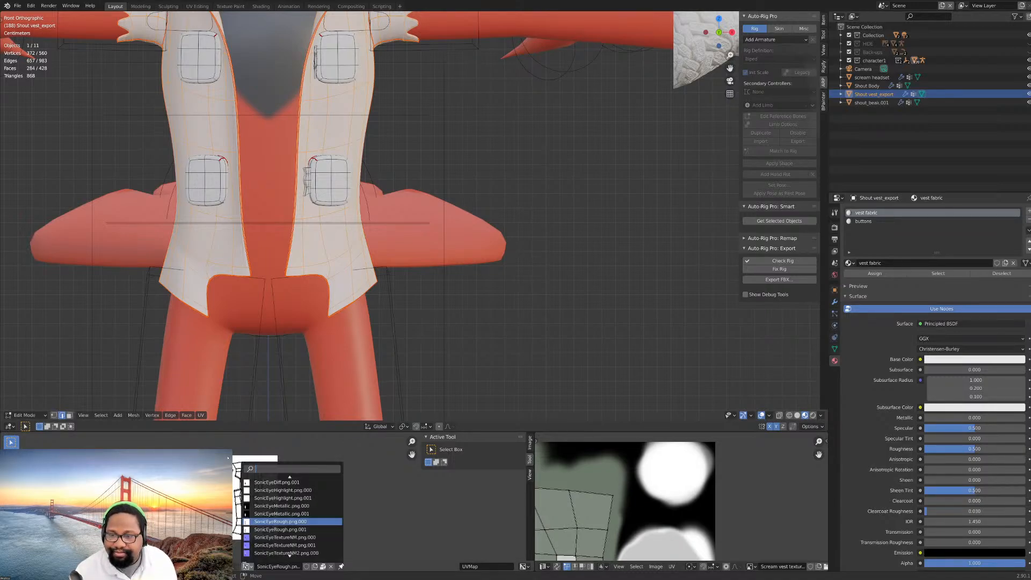
key(Escape)
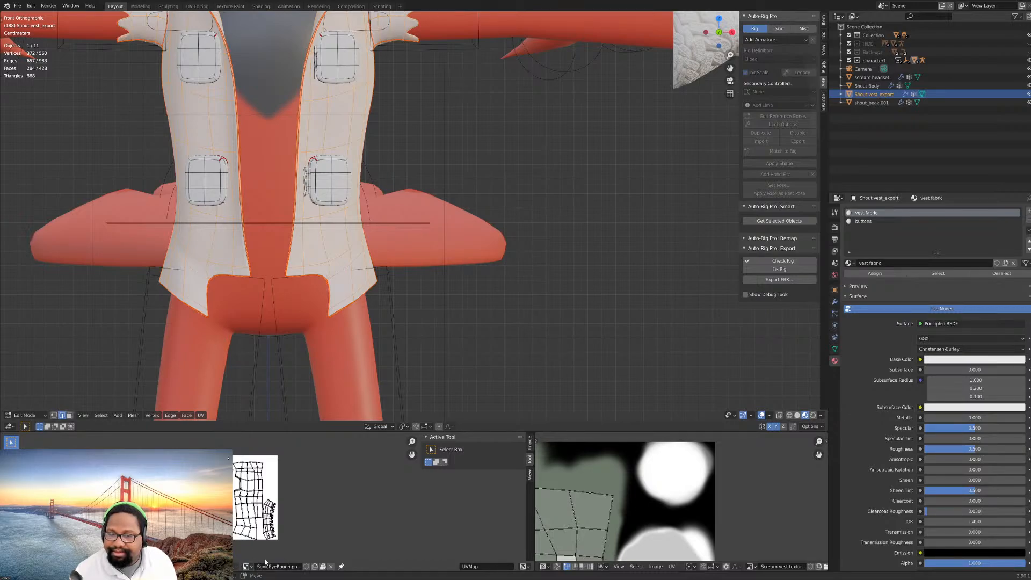
scroll(568, 518, down, 3)
scroll(569, 518, down, 3)
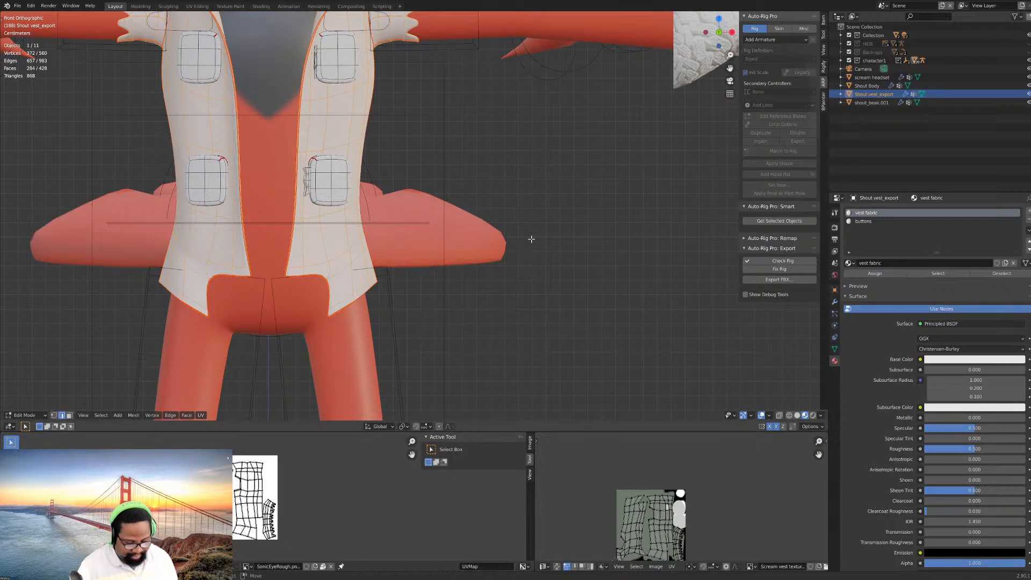
key(u)
click(532, 242)
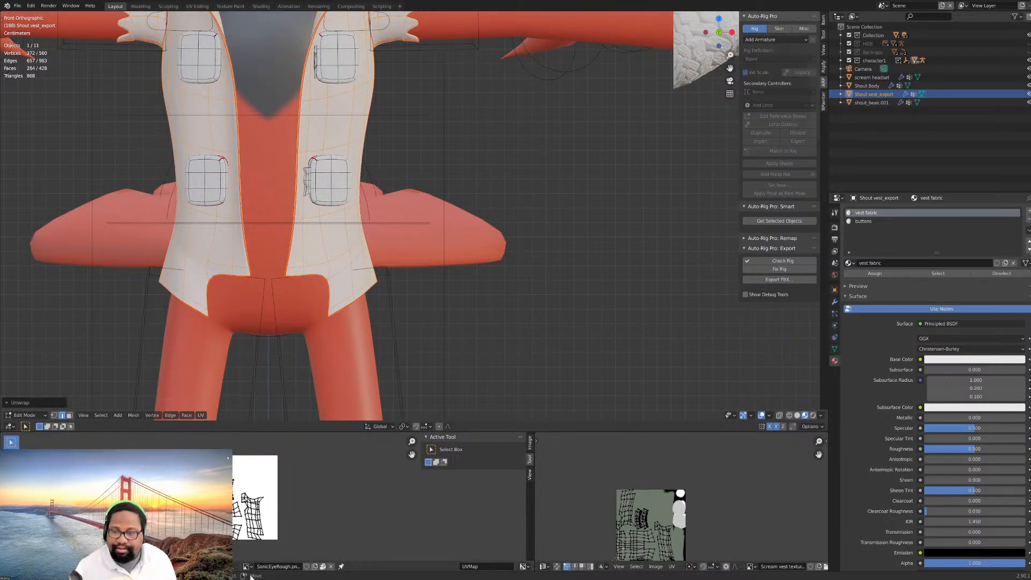
- Select only the faces assigned to the buttons material on the vest and unwrap their UVs
scroll(361, 243, up, 1)
click(312, 183)
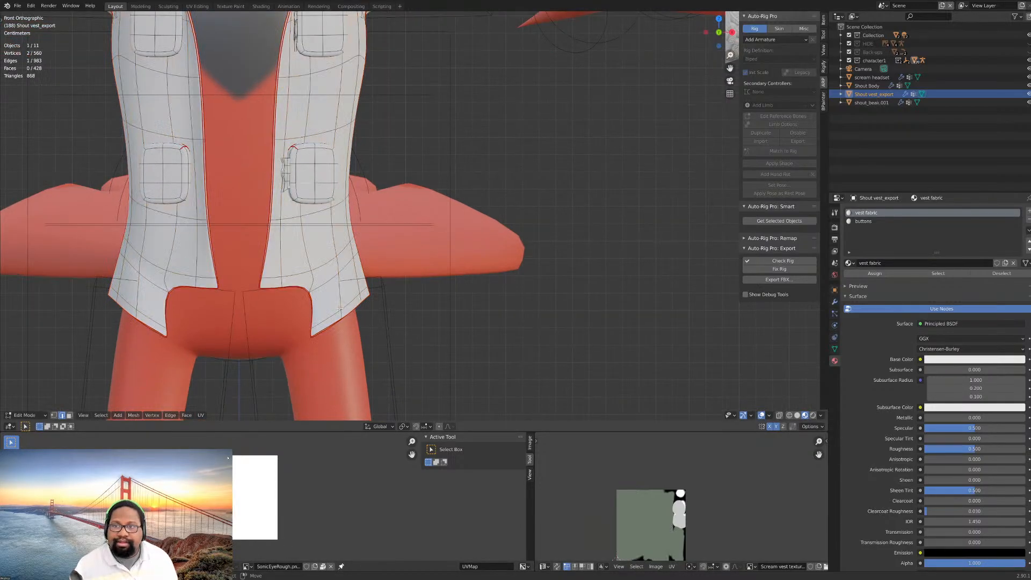
click(864, 221)
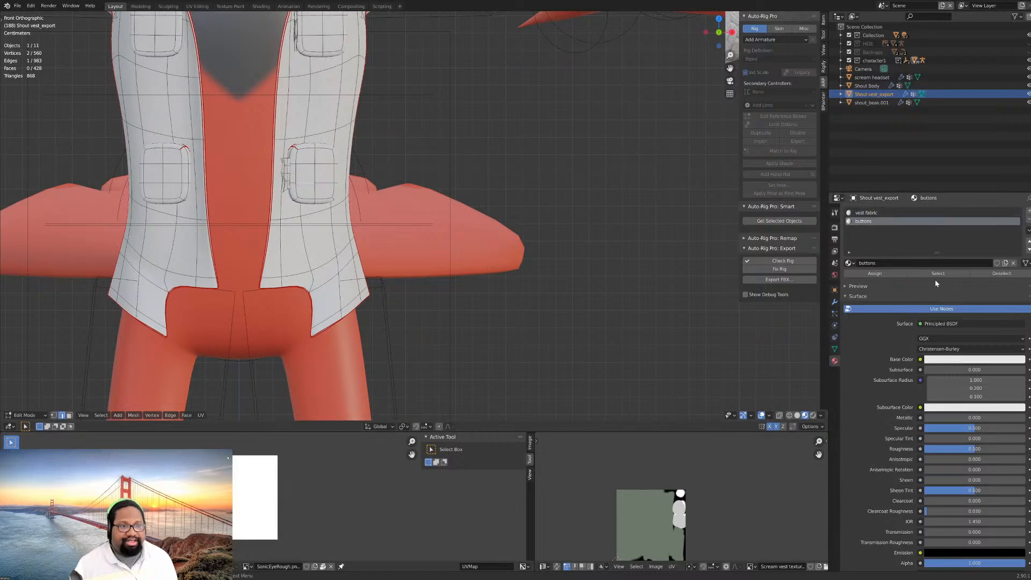
click(937, 274)
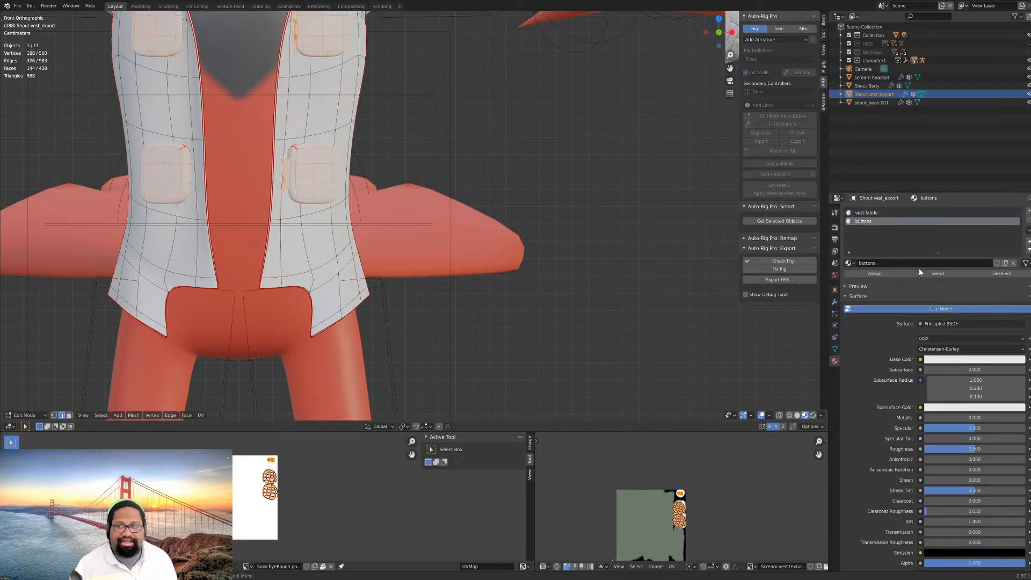
key(u)
click(524, 189)
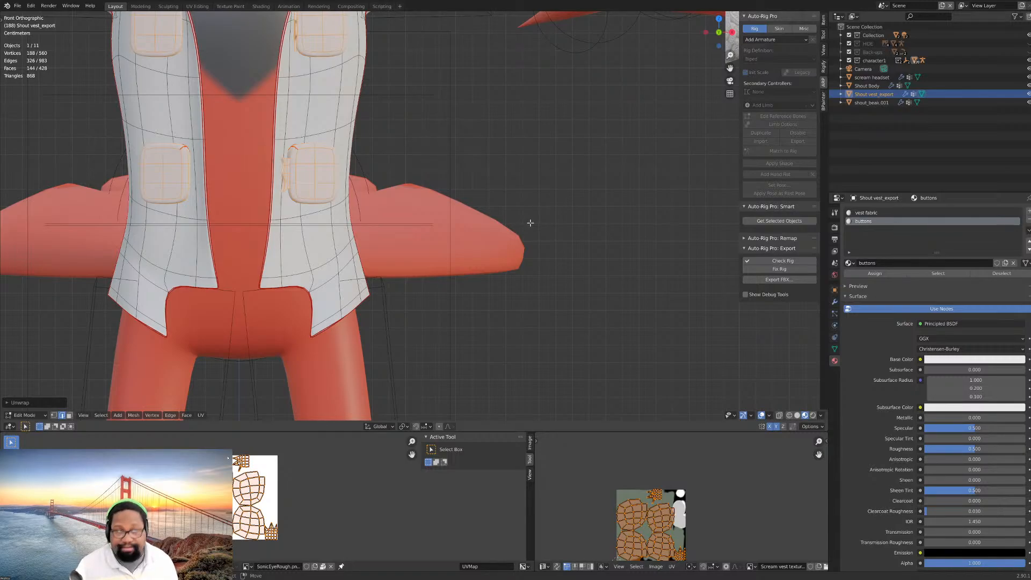
- Examine the vest and its pads up close from the front and side, leave Edit Mode and return to the front view
middle_drag(534, 240, 628, 241)
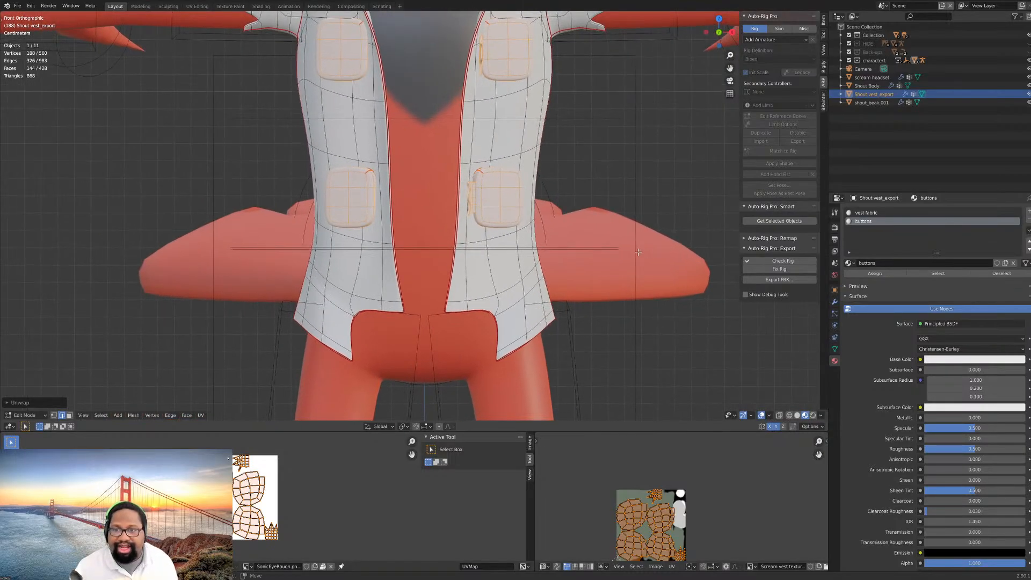
scroll(628, 241, up, 3)
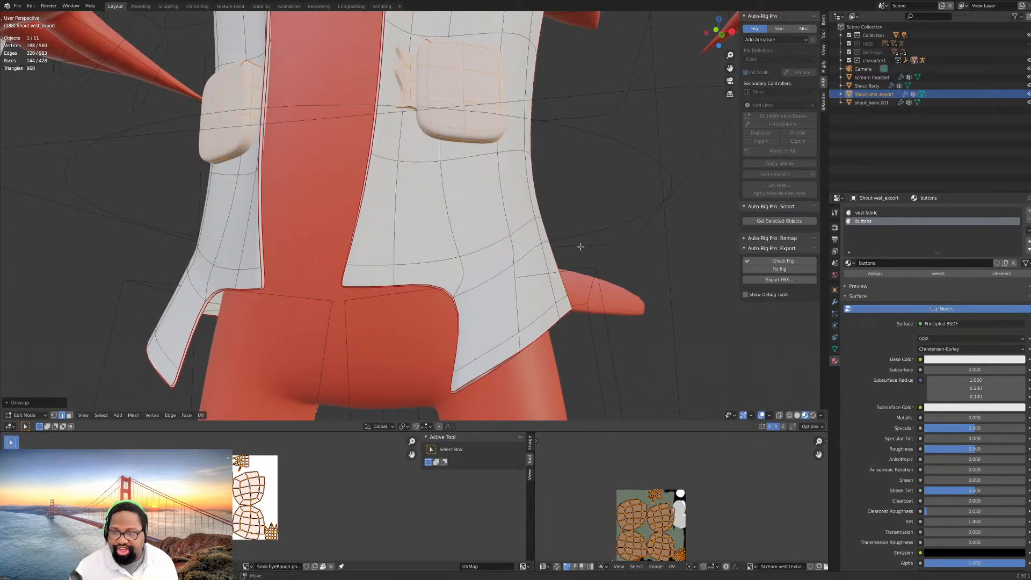
scroll(581, 202, down, 4)
middle_drag(582, 202, 569, 278)
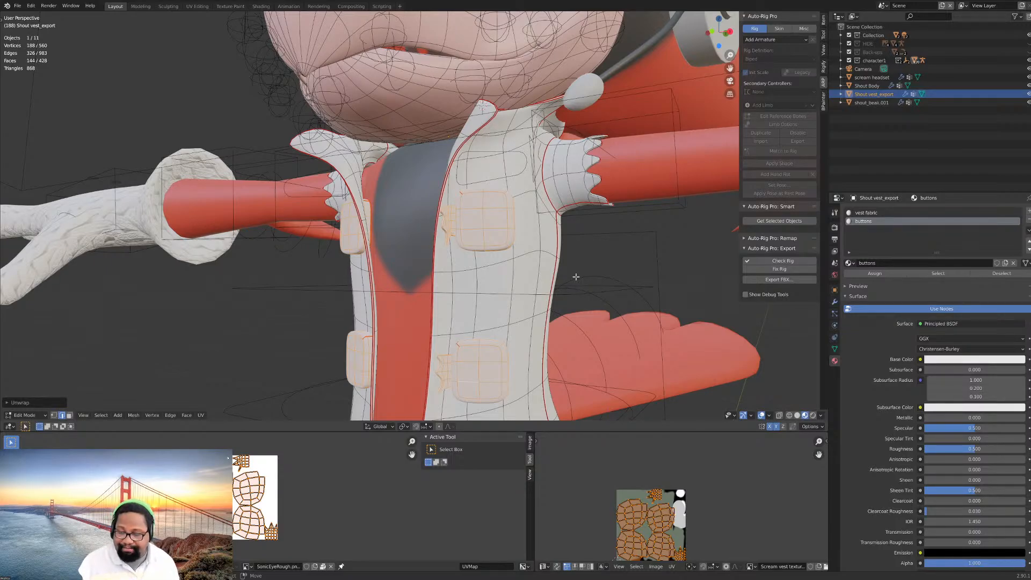
key(Tab)
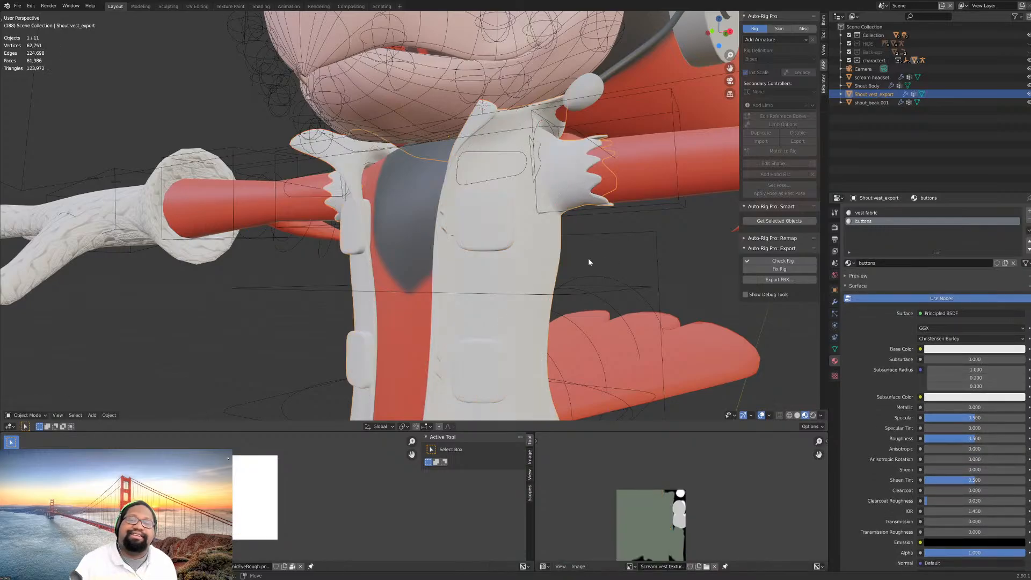
scroll(588, 258, down, 4)
middle_drag(588, 258, 561, 274)
scroll(593, 259, up, 4)
key(KP_1)
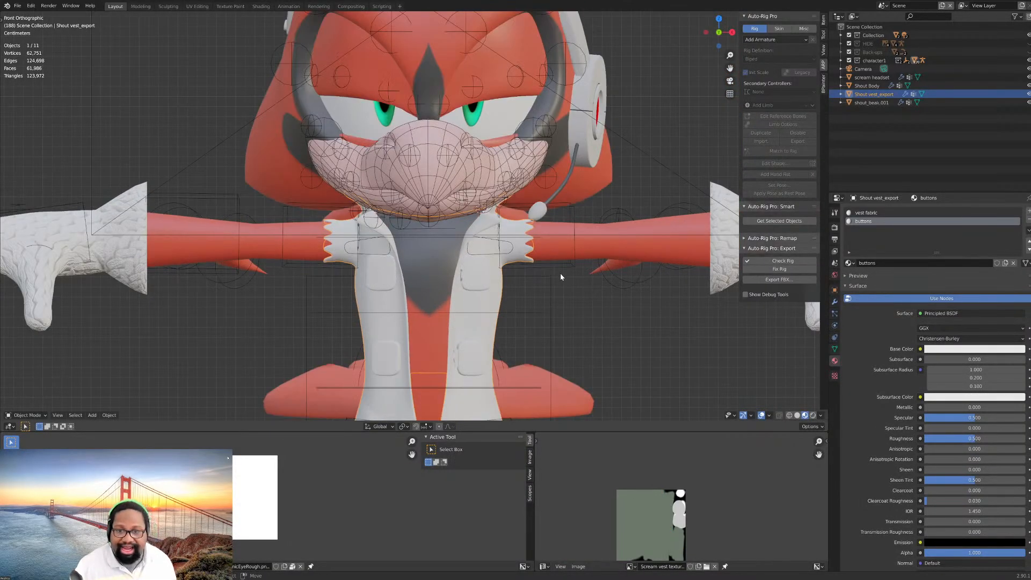
scroll(561, 285, down, 2)
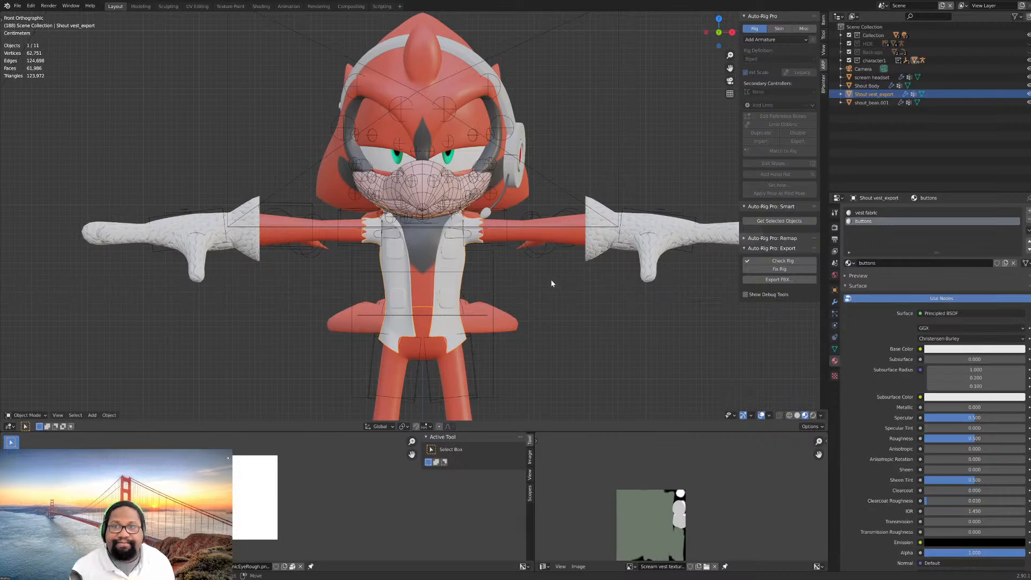
scroll(501, 247, up, 4)
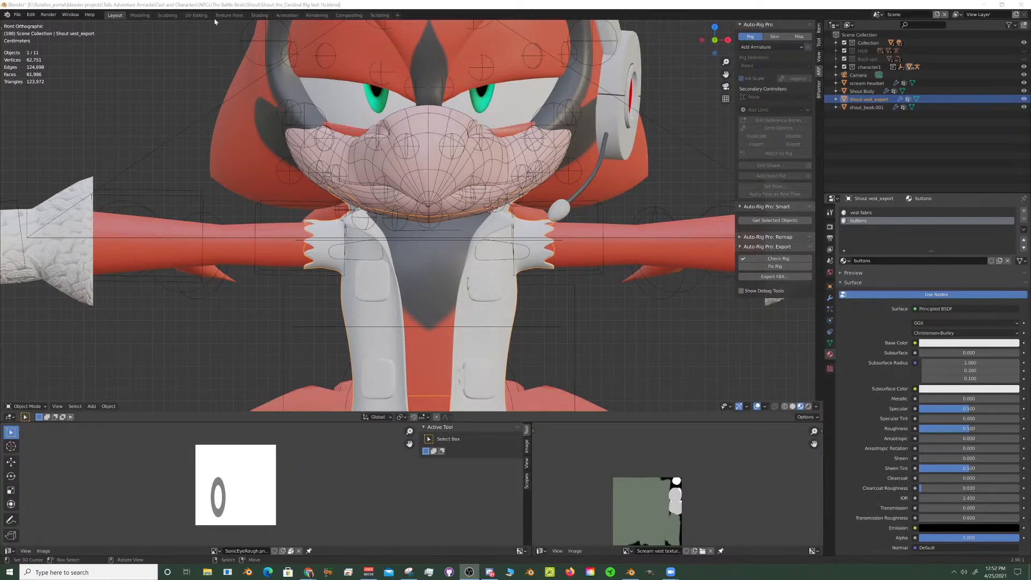
- Save the Shout_the_Cardinal Rig test 1b file and minimize the Blender window
key(ctrl+s)
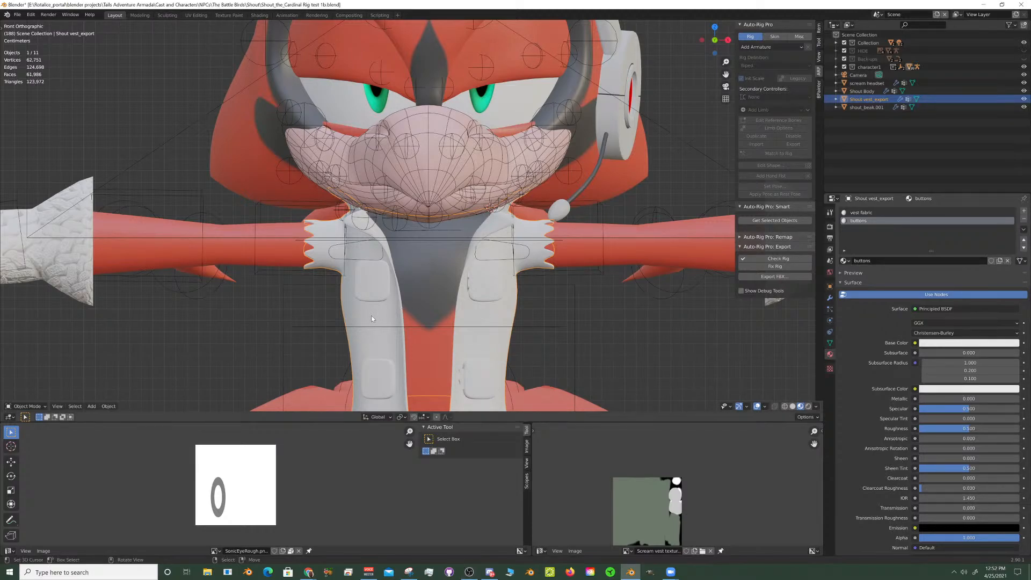
click(982, 4)
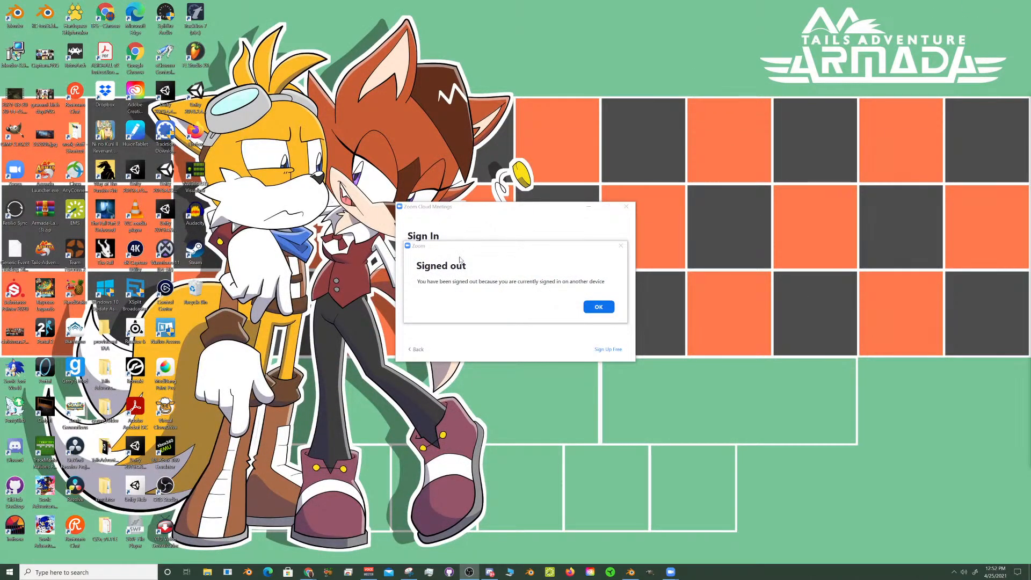
- Dismiss the Zoom signed-out notice, clear away its sign-in window and launch Substance Painter
click(599, 307)
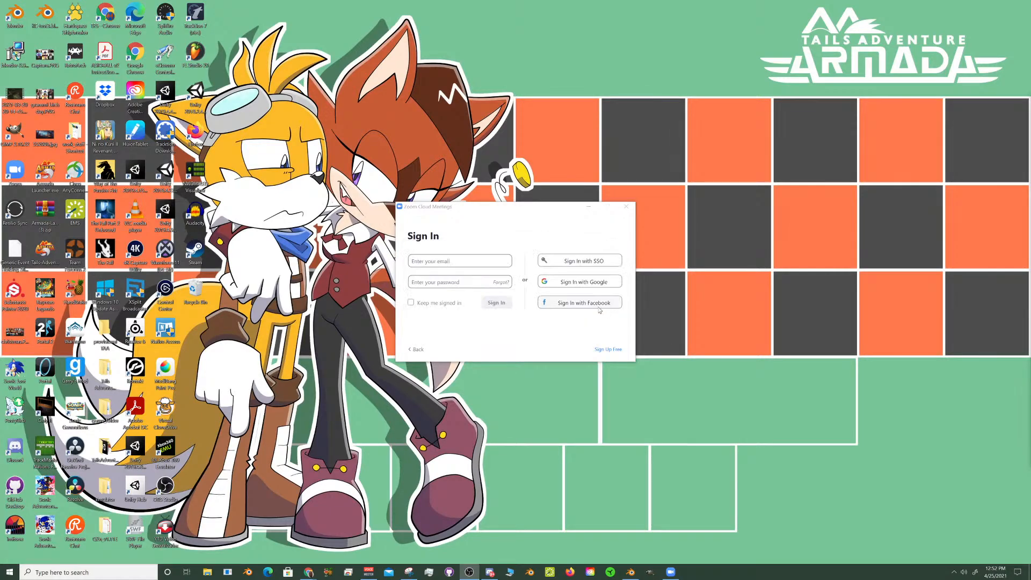
click(583, 206)
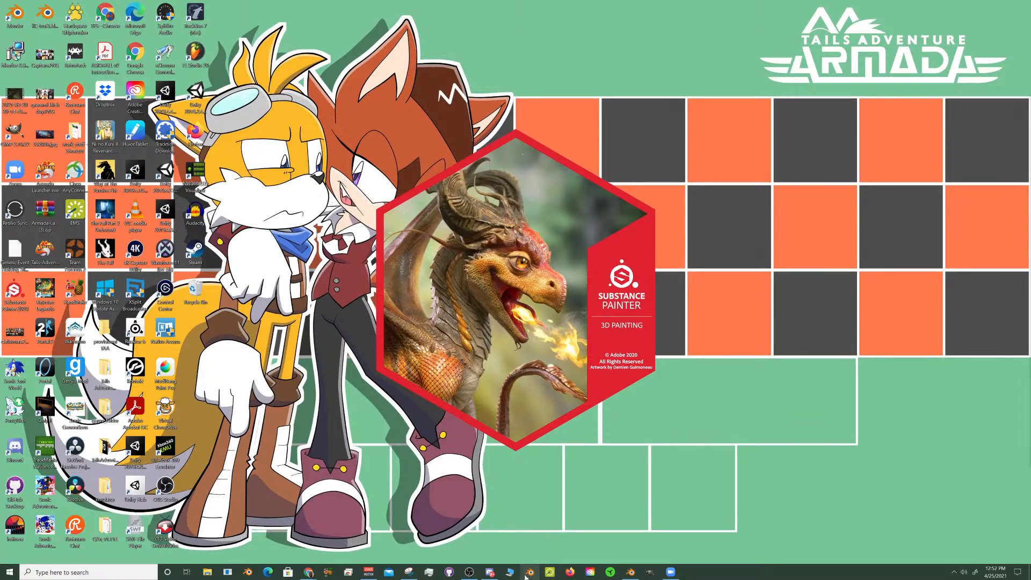
mouse_move(489, 574)
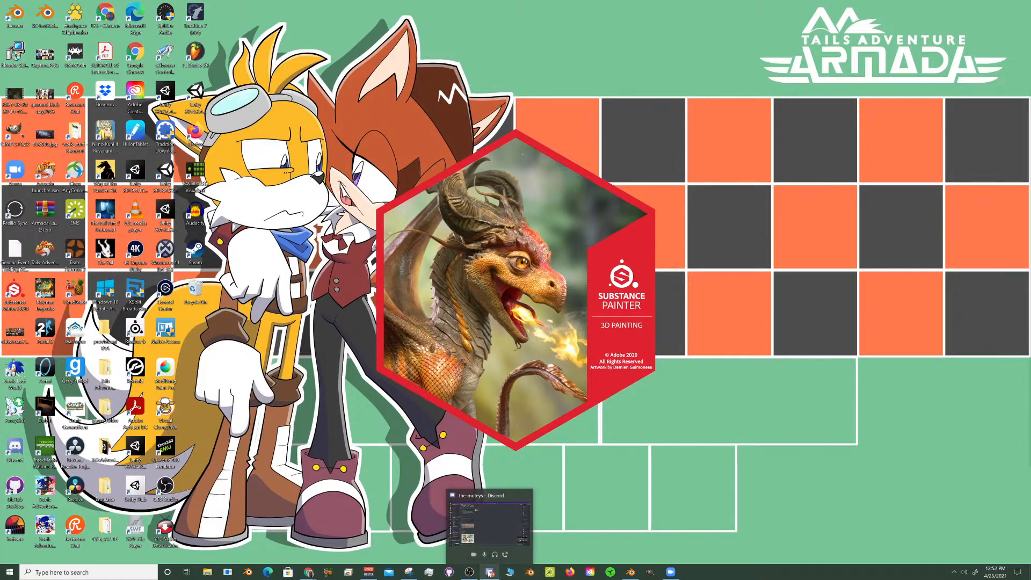
- Minimize the Discord window and continue past Substance Painter's TDR configuration warning
click(491, 573)
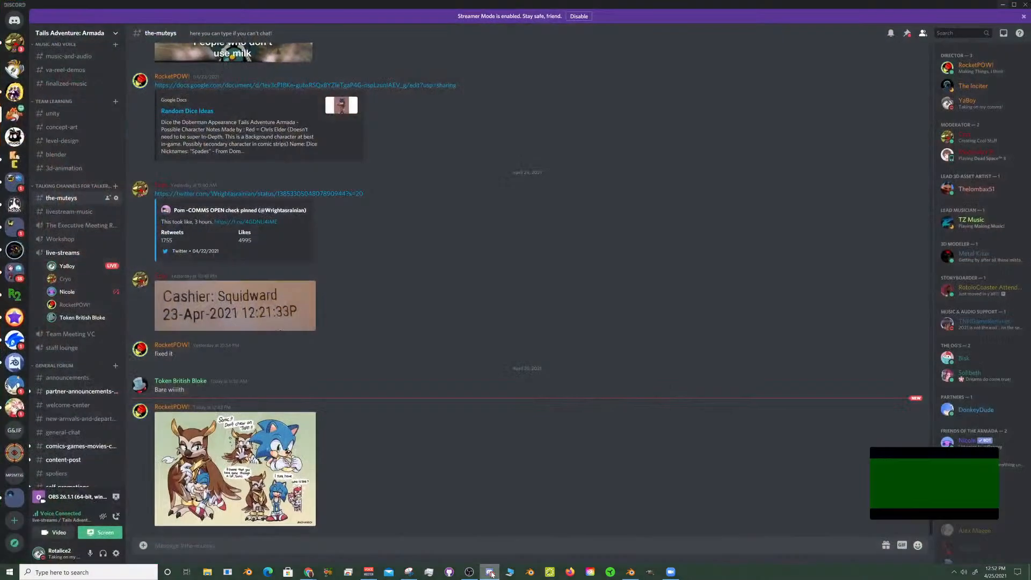
click(1002, 5)
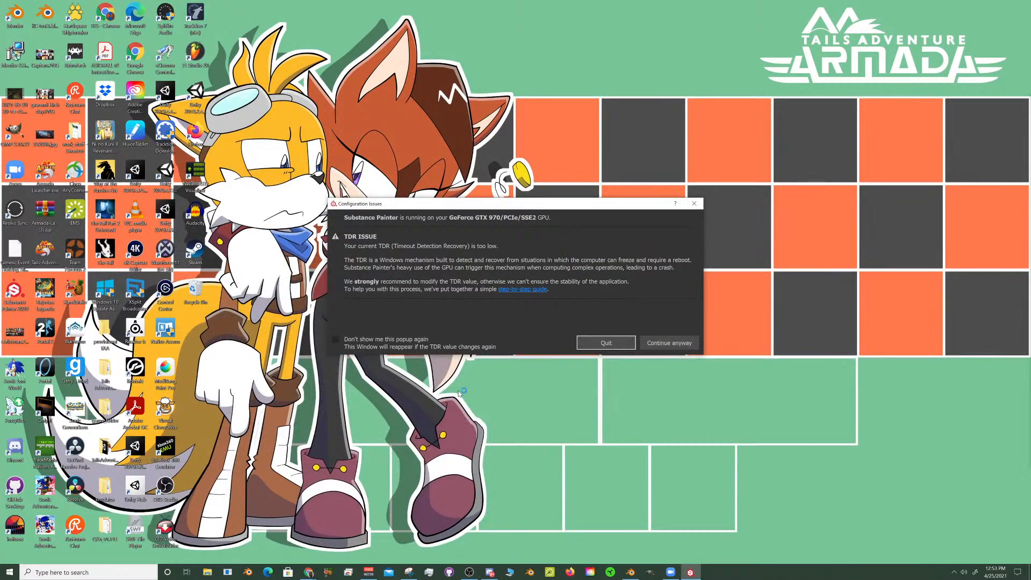
click(651, 345)
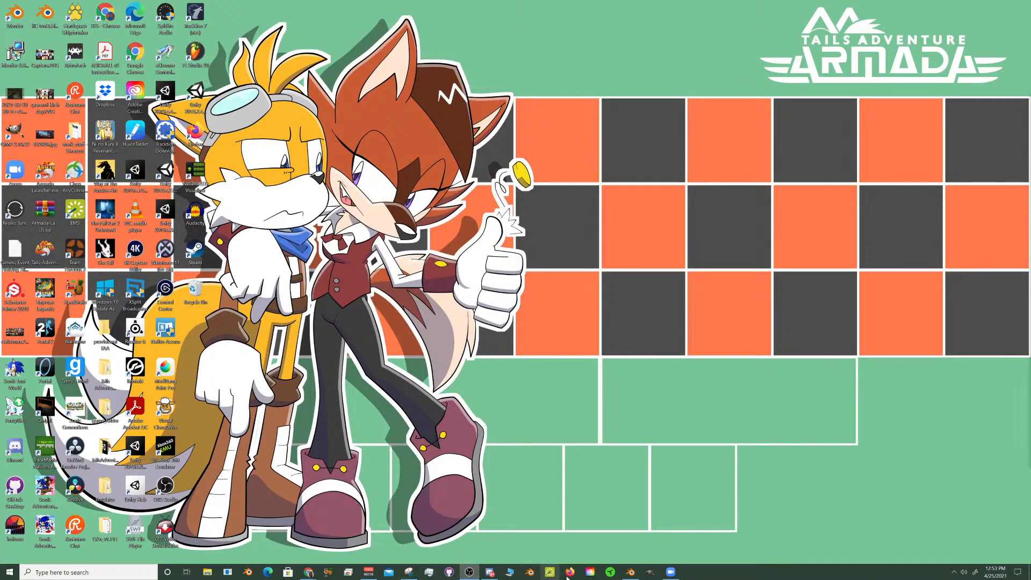
- Switch to Blender and export the scene as an FBX file named Shout_the_Cardinal vest in the Shout folder
click(628, 572)
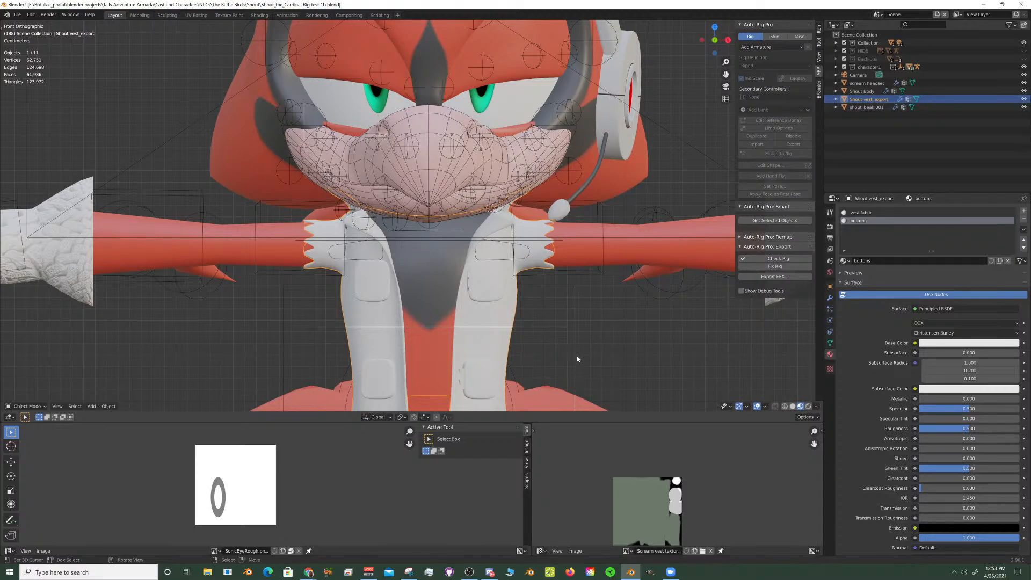
click(18, 15)
mouse_move(52, 134)
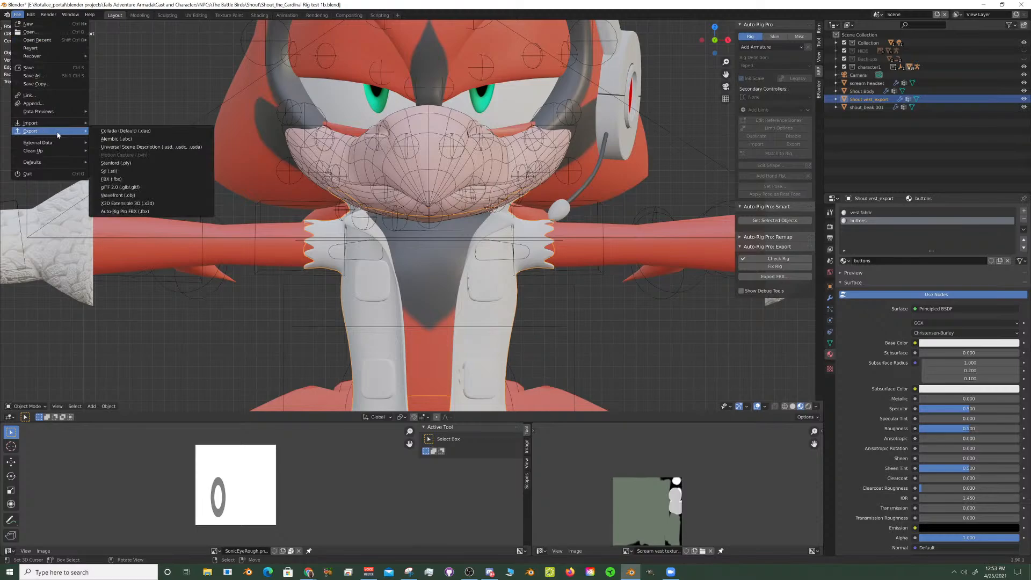
click(135, 180)
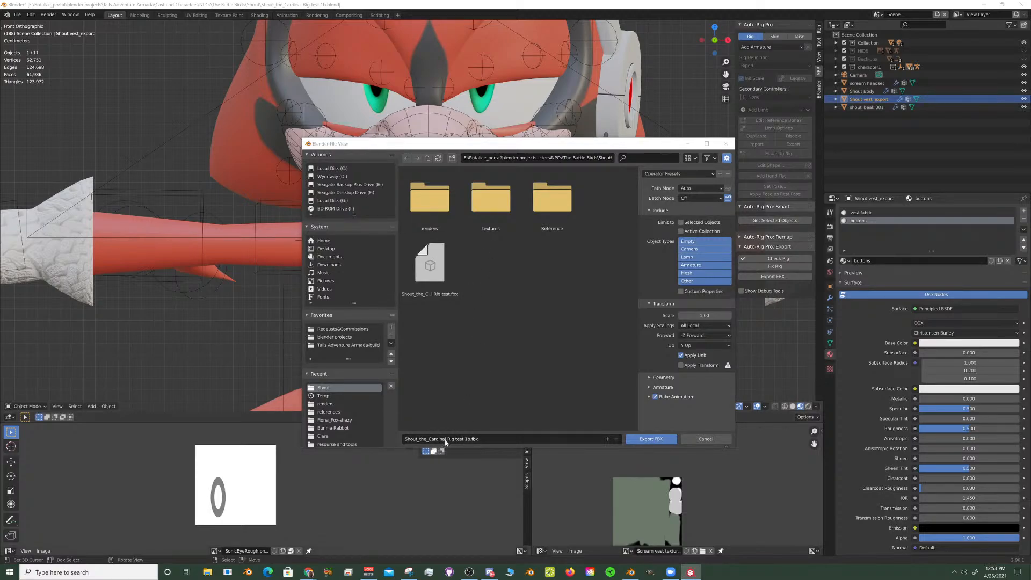
click(493, 443)
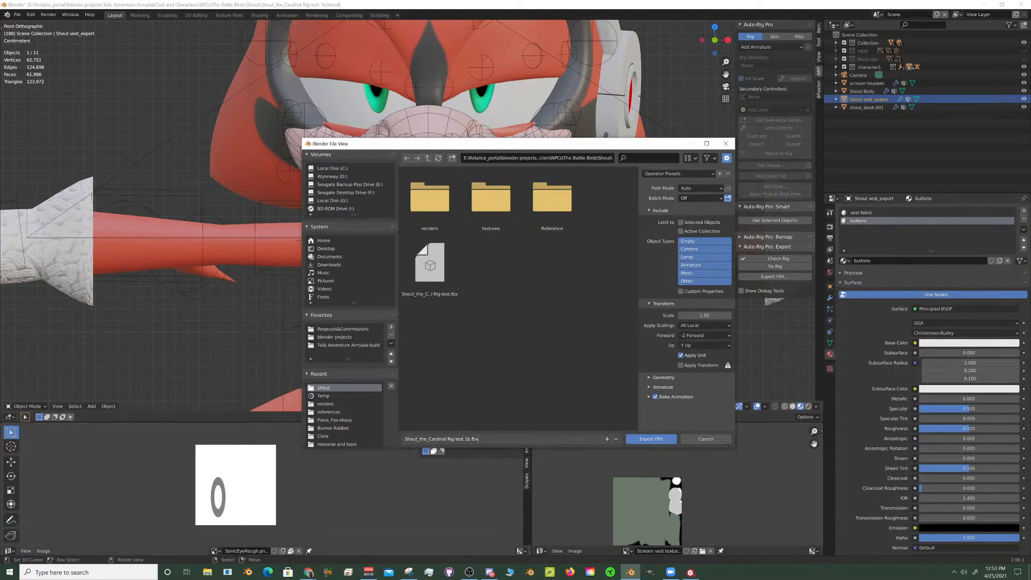
key(BackSpace)
key(BackSpace)
key(BackSpace)
key(BackSpace)
key(BackSpace)
key(BackSpace)
key(BackSpace)
key(BackSpace)
key(BackSpace)
key(BackSpace)
key(BackSpace)
key(BackSpace)
key(BackSpace)
text(vest)
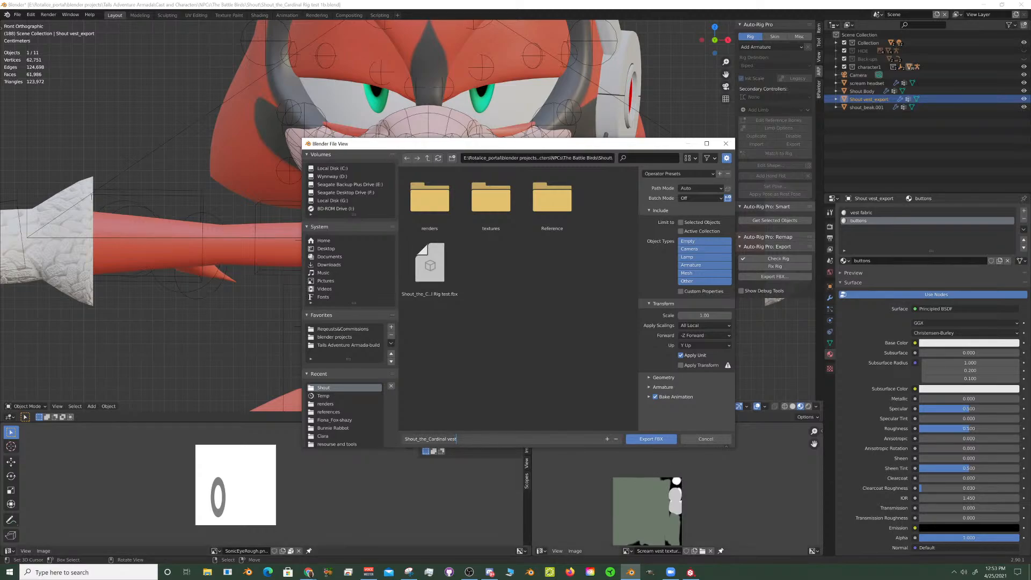
click(651, 440)
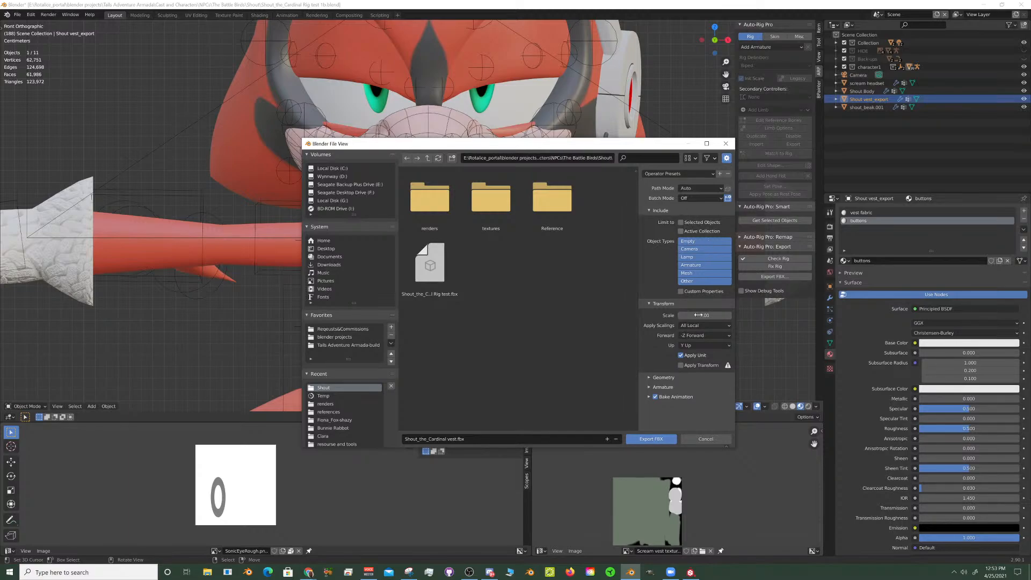
click(661, 440)
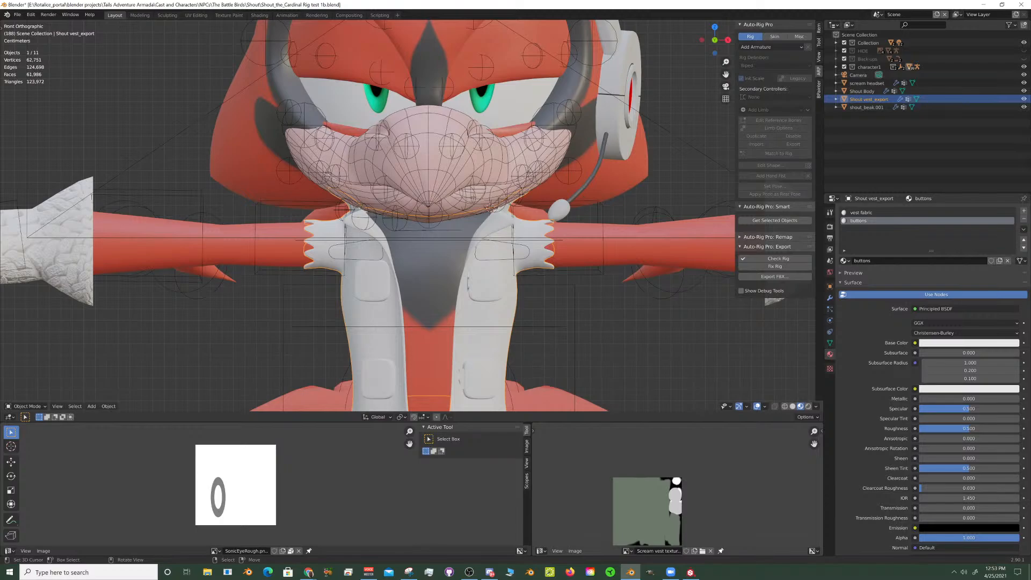
- Minimize Blender, bring the Substance Painter window onto this screen and maximize it
key(alt+Tab)
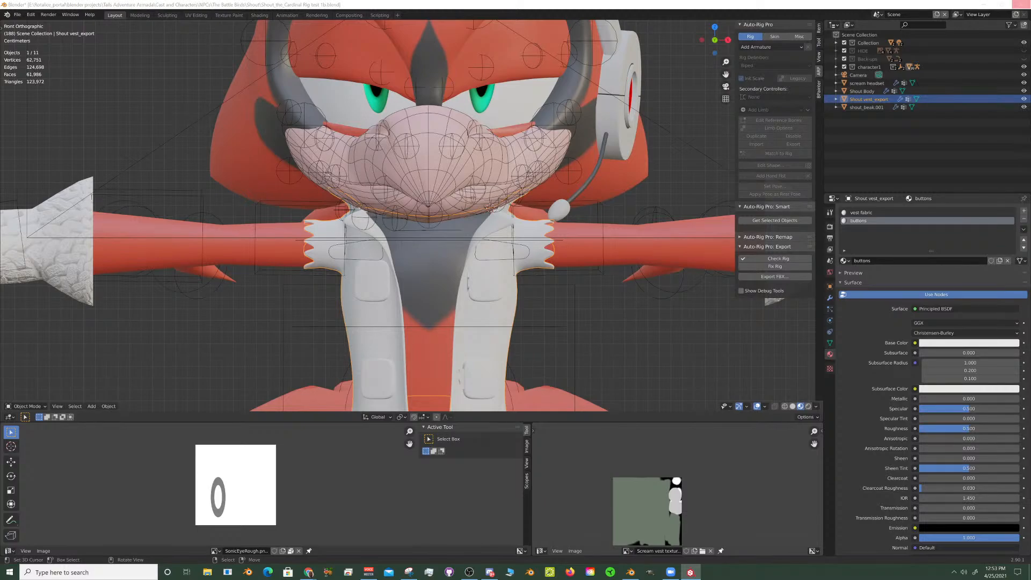
click(984, 4)
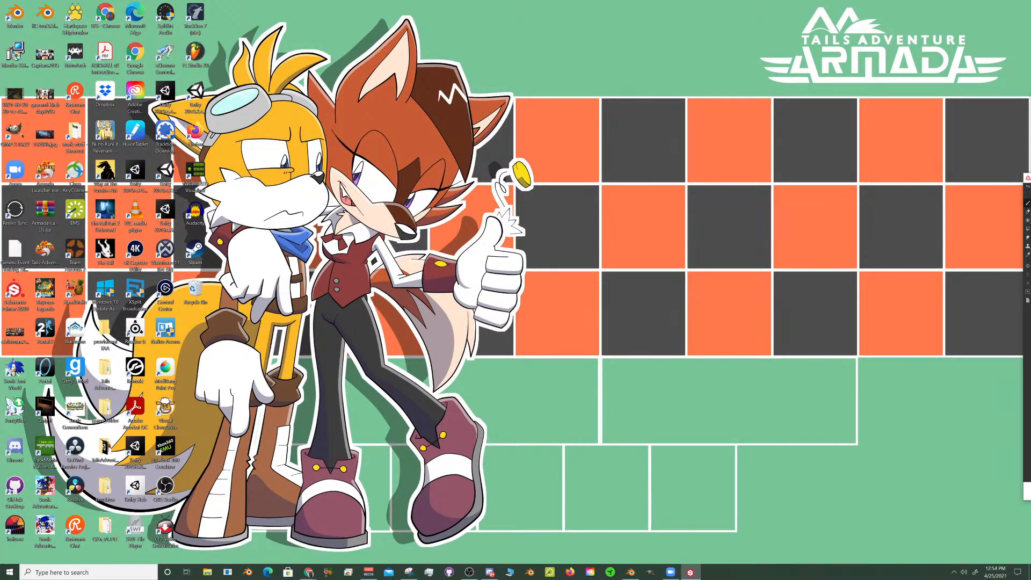
drag(1030, 178, 500, 6)
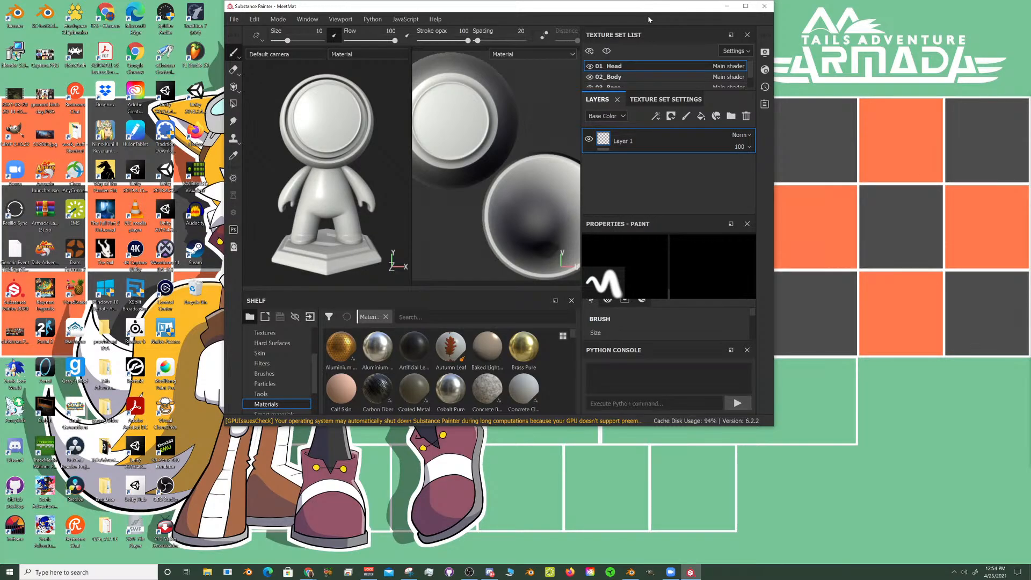
click(745, 6)
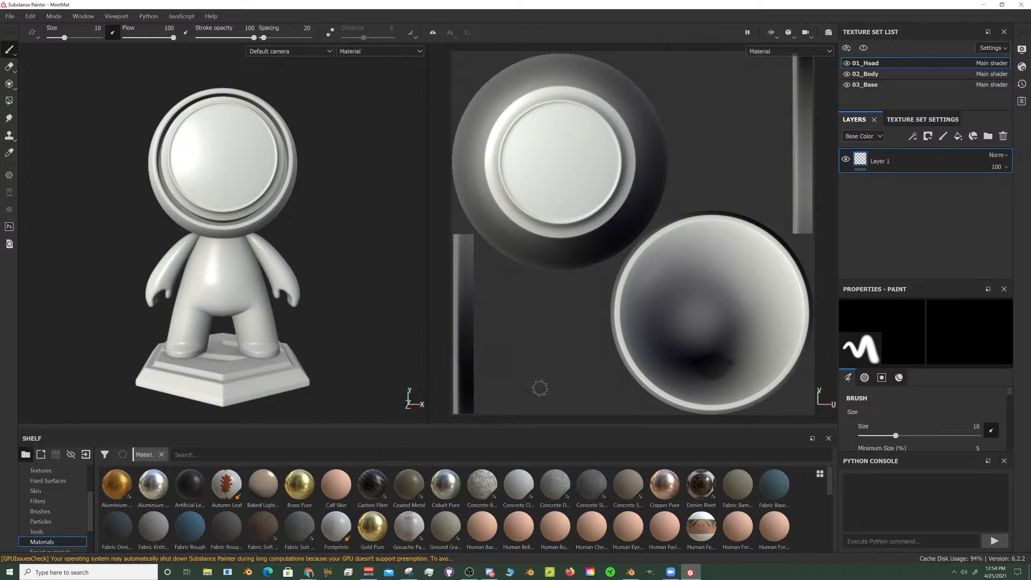
- Switch back to Blender and select the character's rig
click(632, 572)
scroll(407, 121, down, 5)
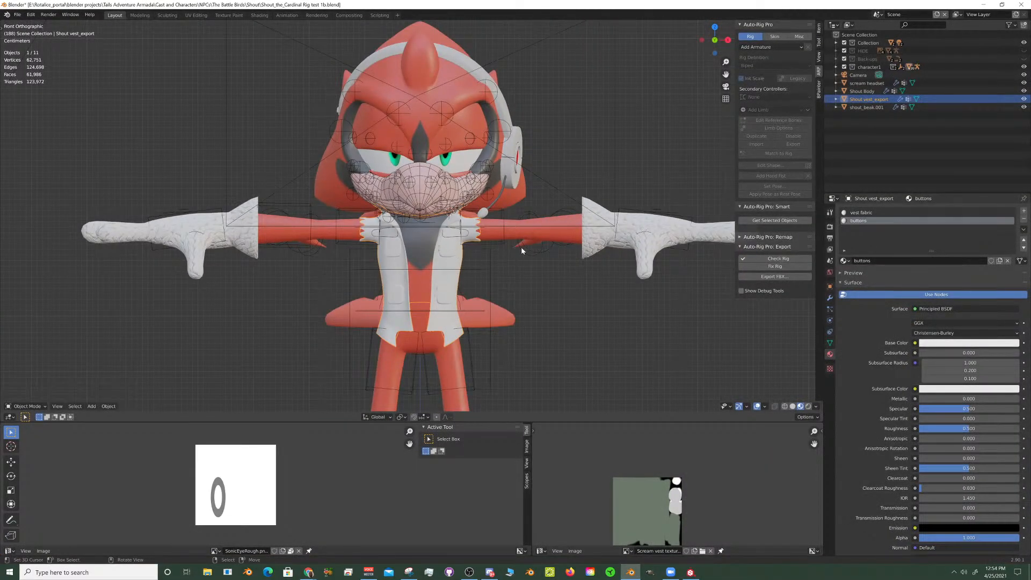
scroll(522, 250, up, 3)
click(544, 238)
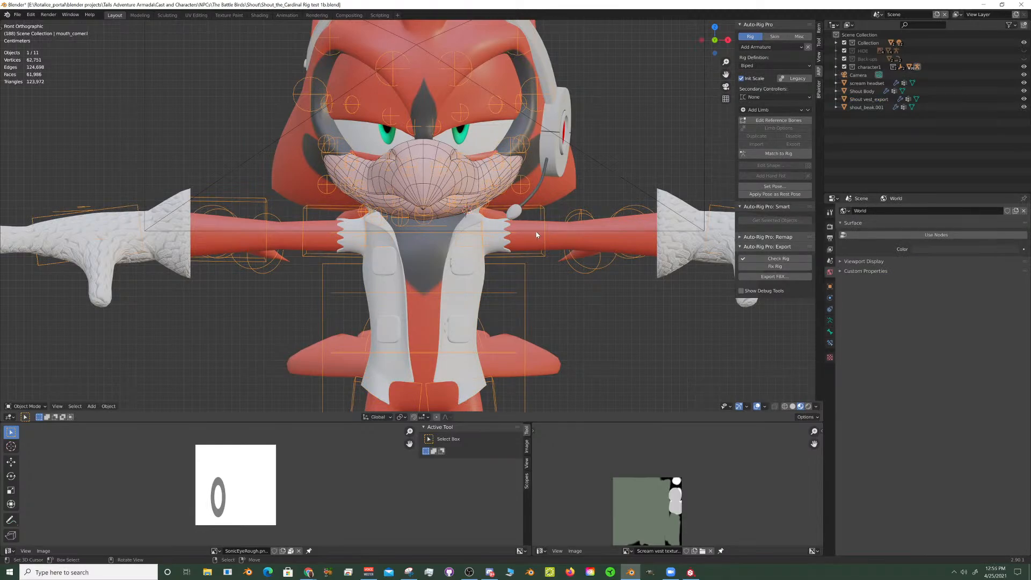
- Show the rig's last bone layer, containing the solid deform bones, and display the armature in front of the mesh
scroll(475, 238, up, 4)
scroll(530, 236, down, 2)
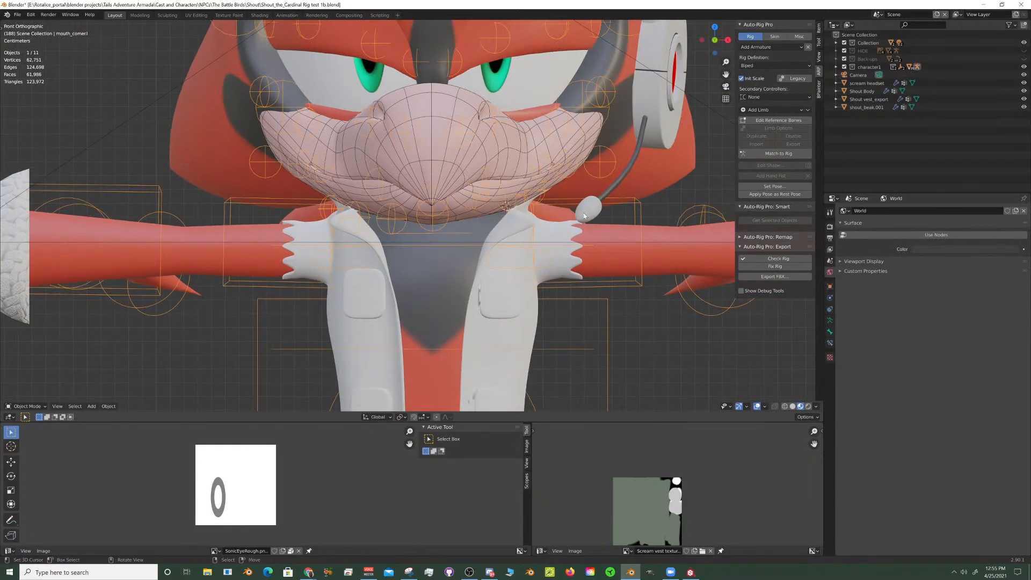
scroll(585, 213, up, 1)
shift+middle_drag(585, 212, 473, 213)
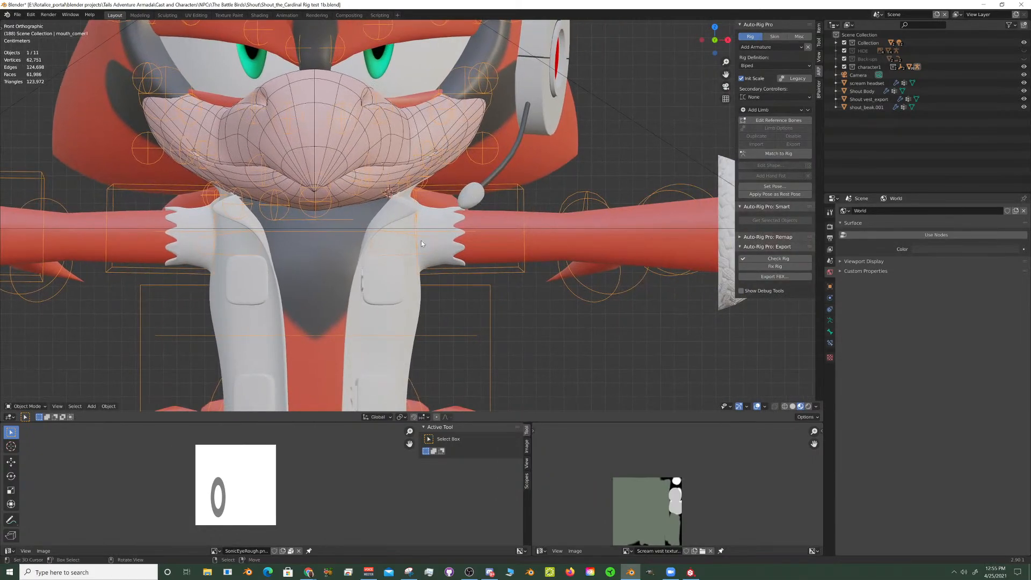
scroll(424, 240, up, 5)
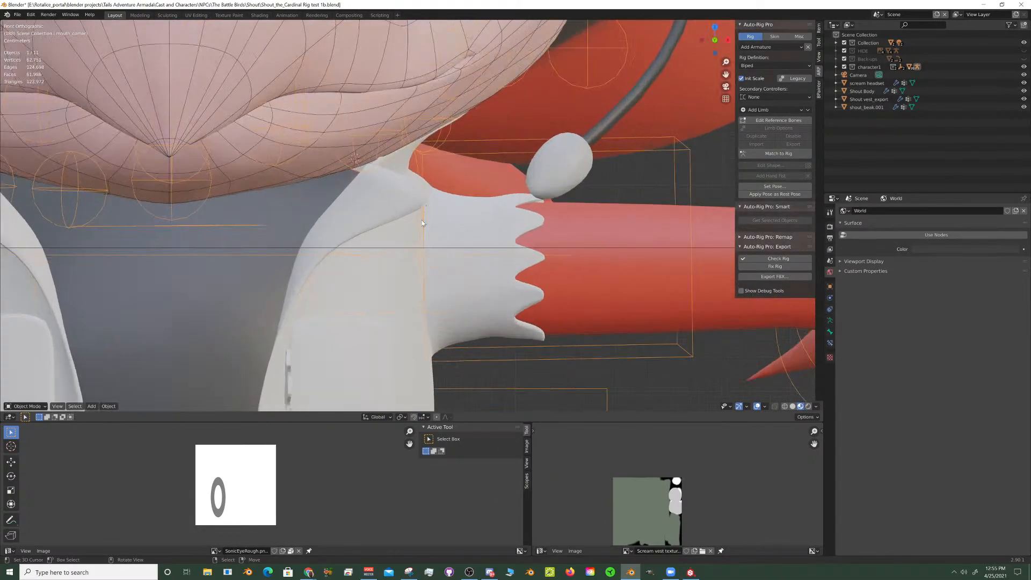
scroll(424, 251, down, 3)
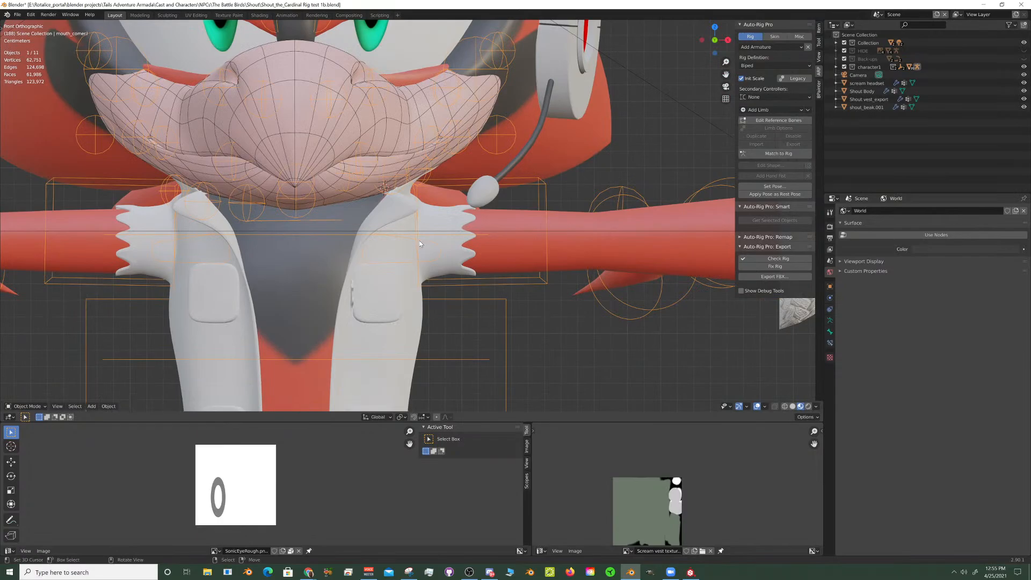
middle_drag(418, 236, 500, 259)
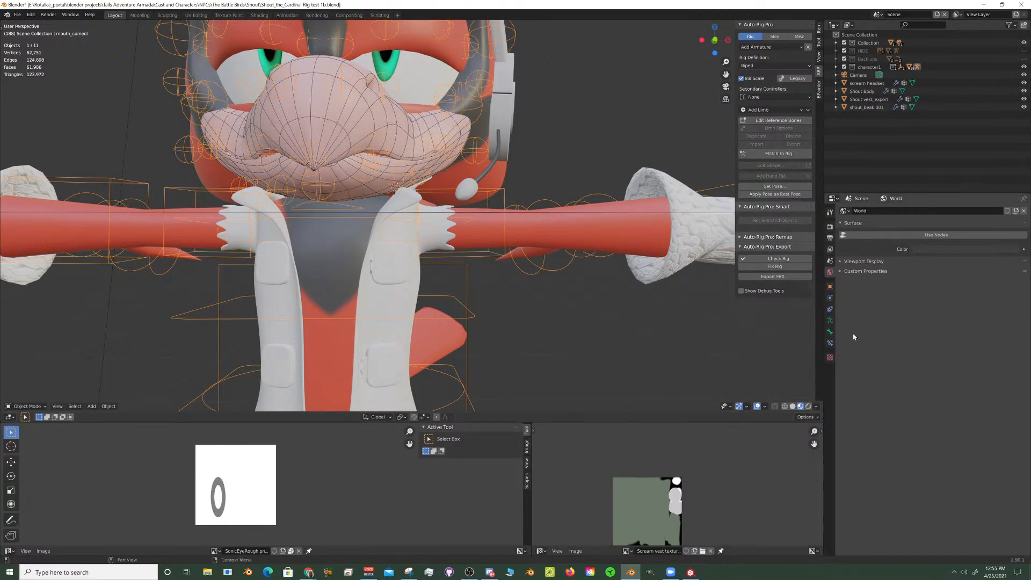
click(830, 321)
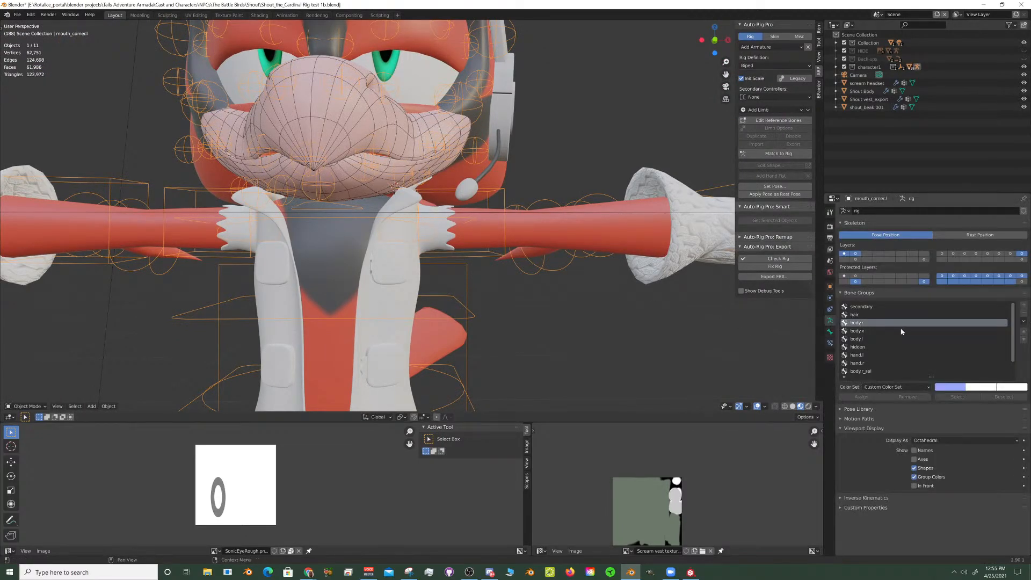
click(1023, 260)
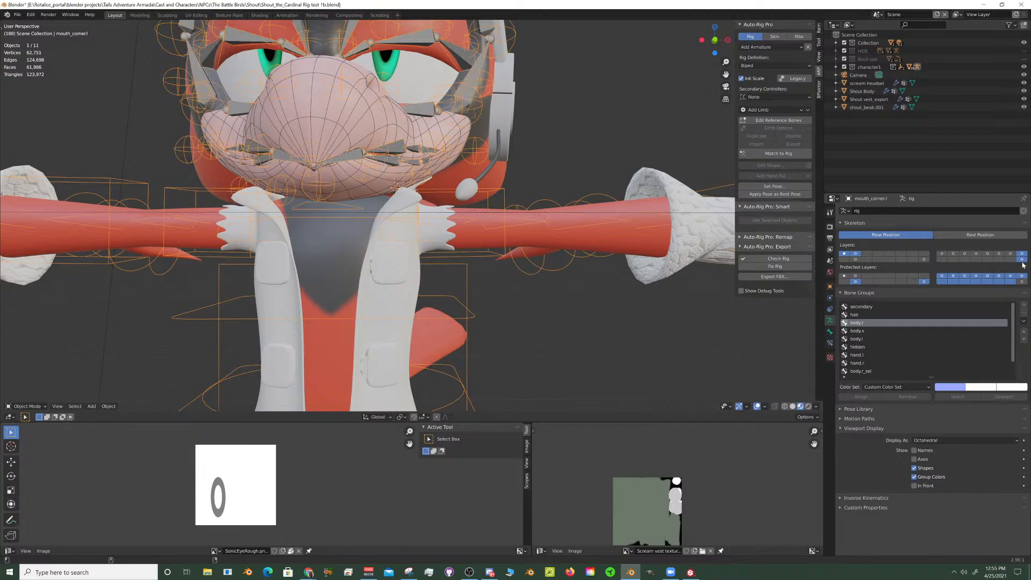
click(913, 485)
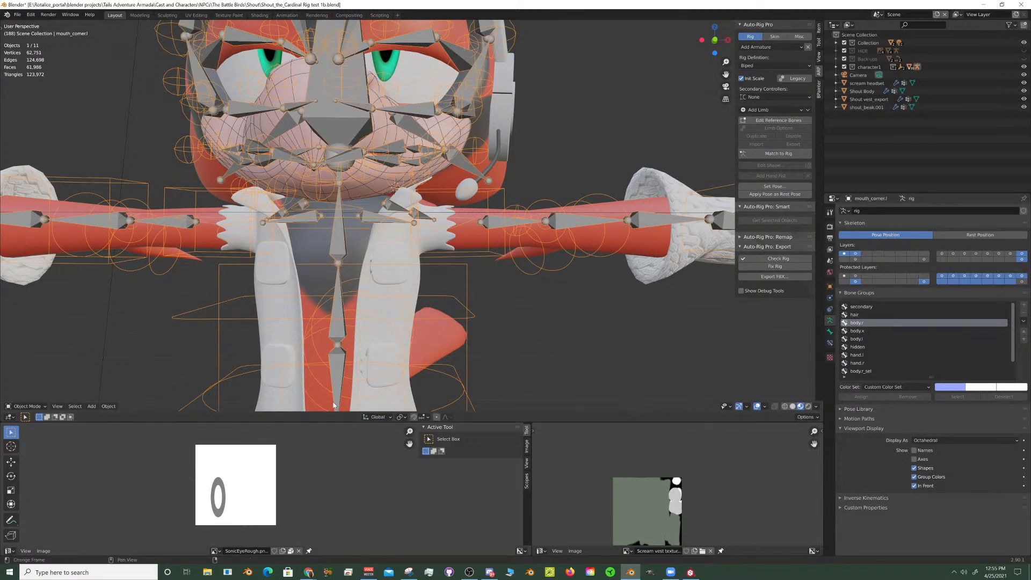
- Try toggling the armature's other bone layers to check which bones and controls each one shows
middle_drag(408, 269, 482, 246)
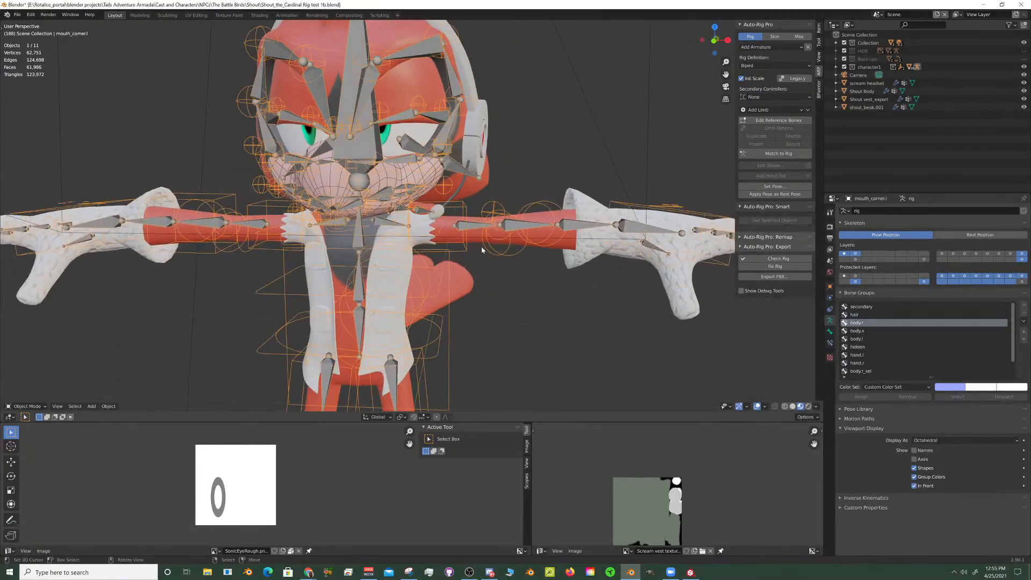
scroll(482, 246, up, 5)
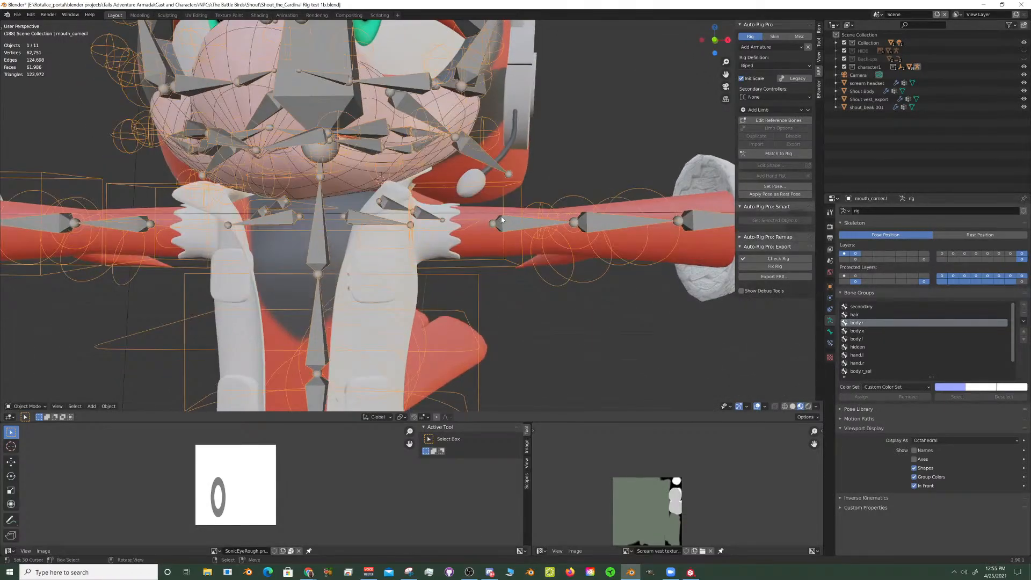
click(1024, 256)
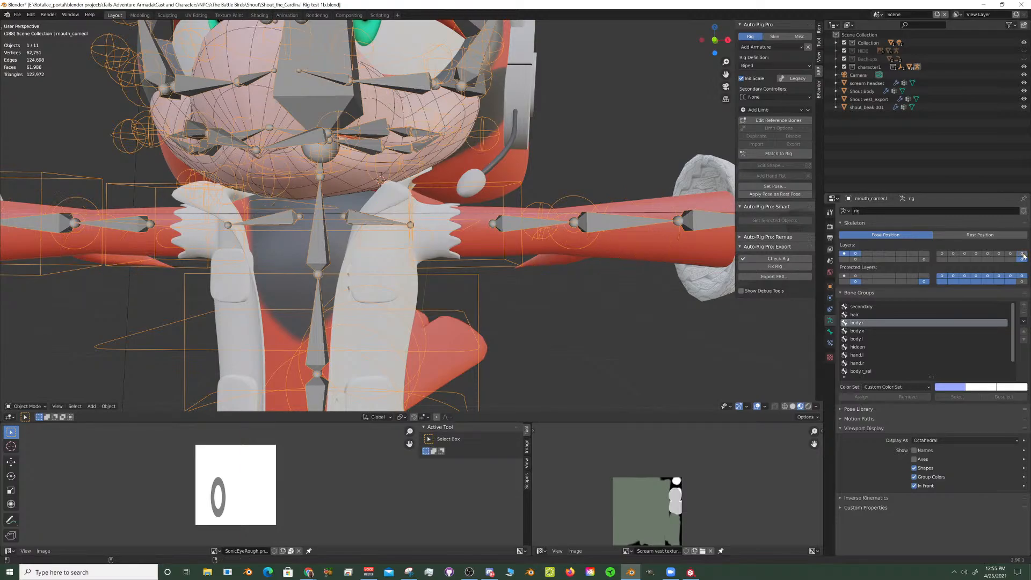
click(966, 254)
click(846, 255)
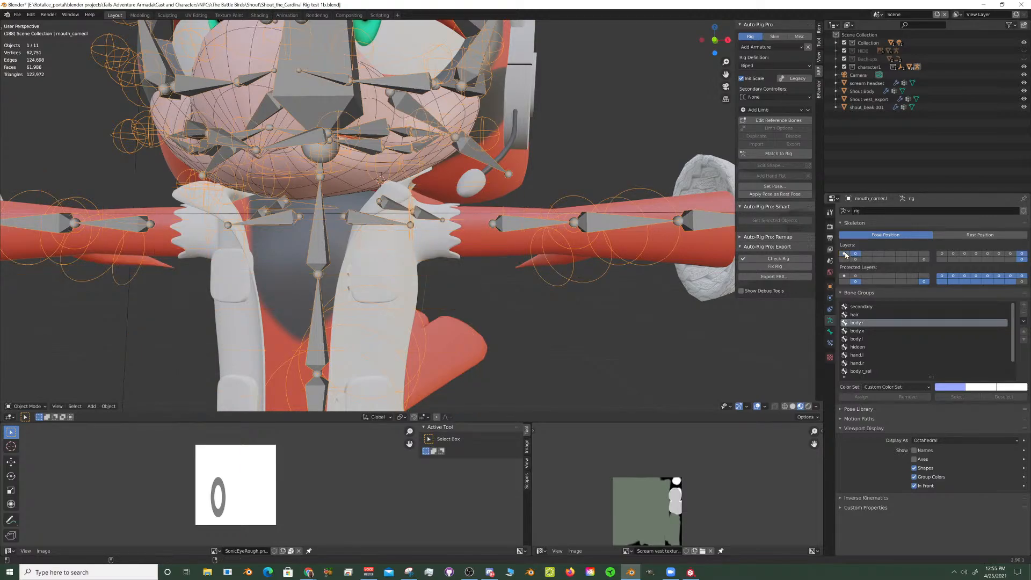
click(846, 255)
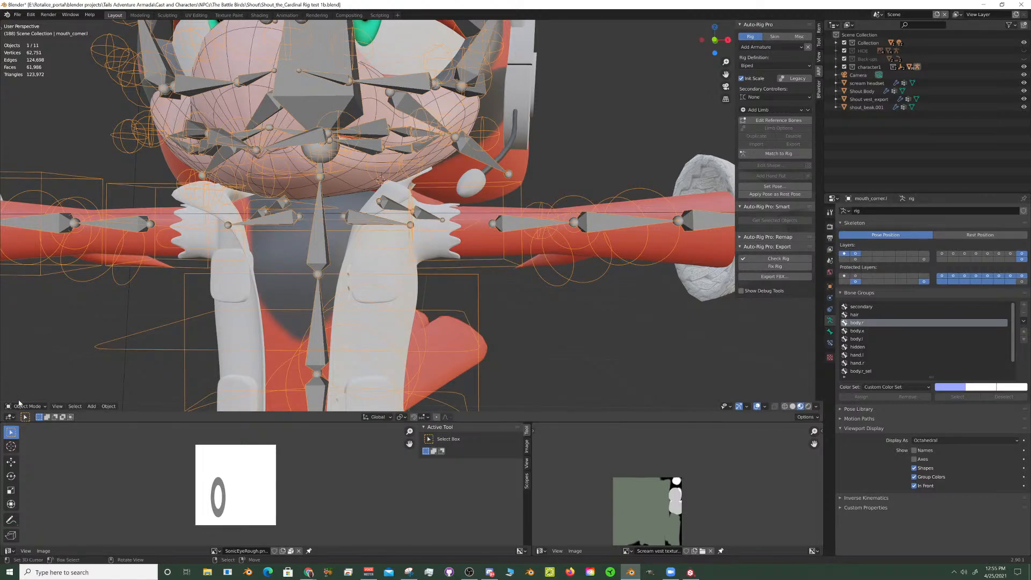
- Enter Pose Mode, select the upper-arm deform bone beside the vest and try to rotate it about the global Y axis
click(23, 406)
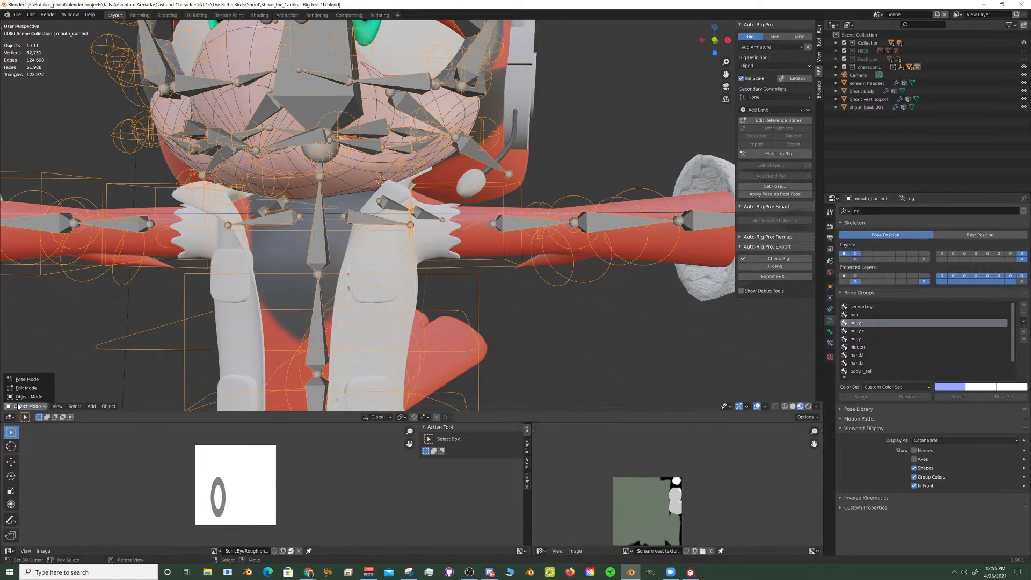
click(506, 218)
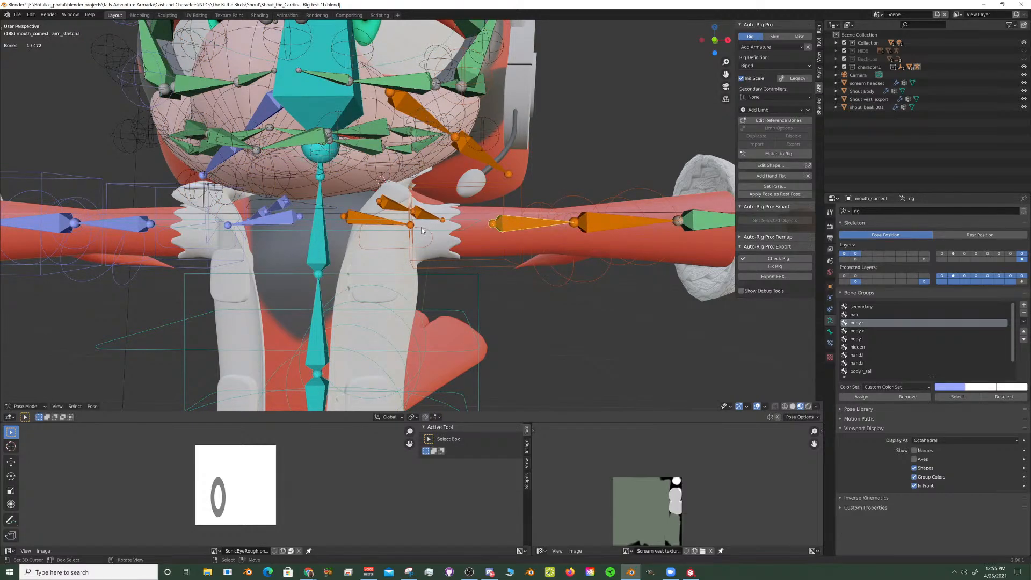
middle_drag(421, 230, 468, 275)
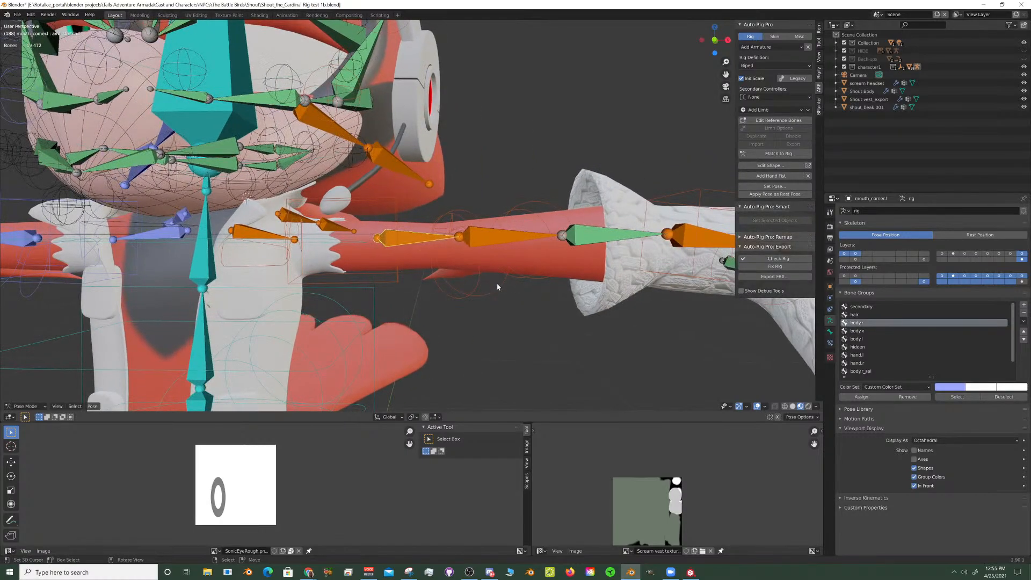
key(r)
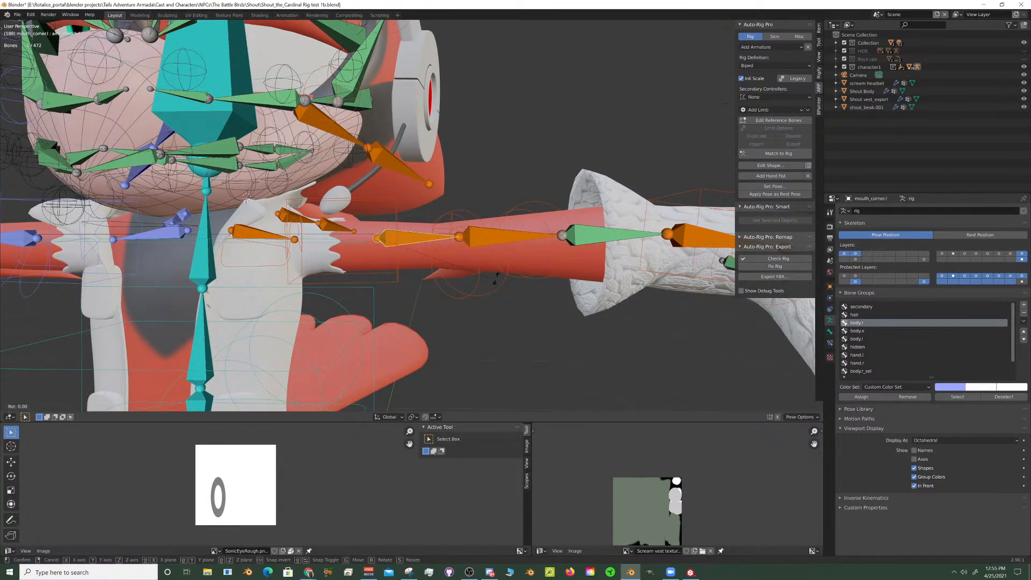
key(y)
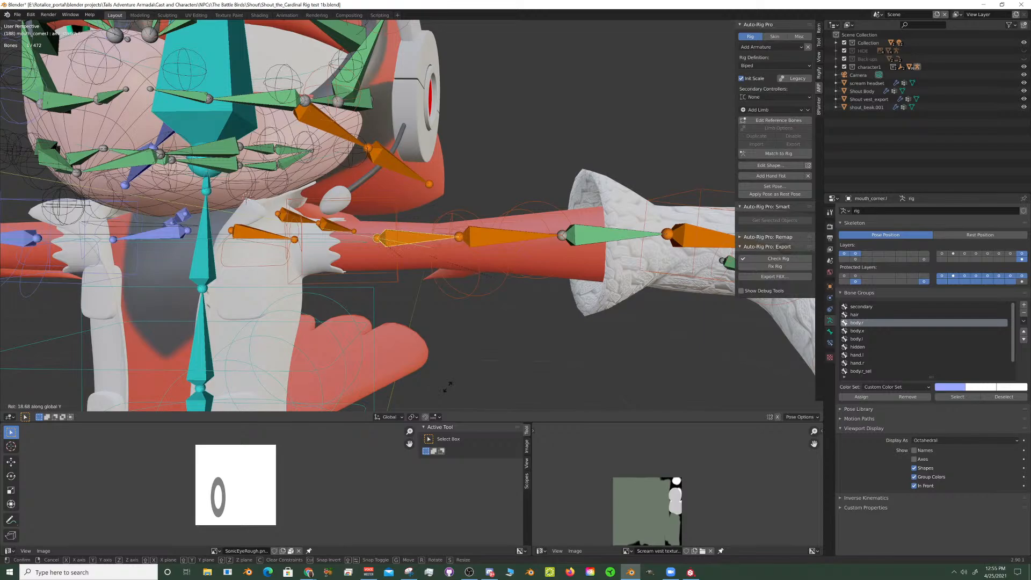
click(391, 202)
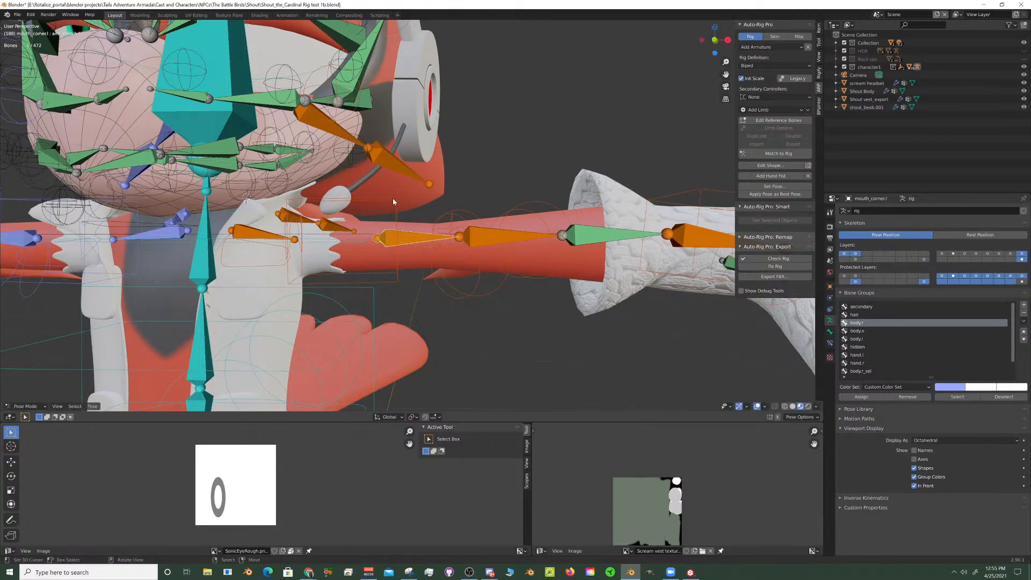
- Try to rotate the box-shaped left arm control beside the vest about the global Y axis
click(414, 204)
key(g)
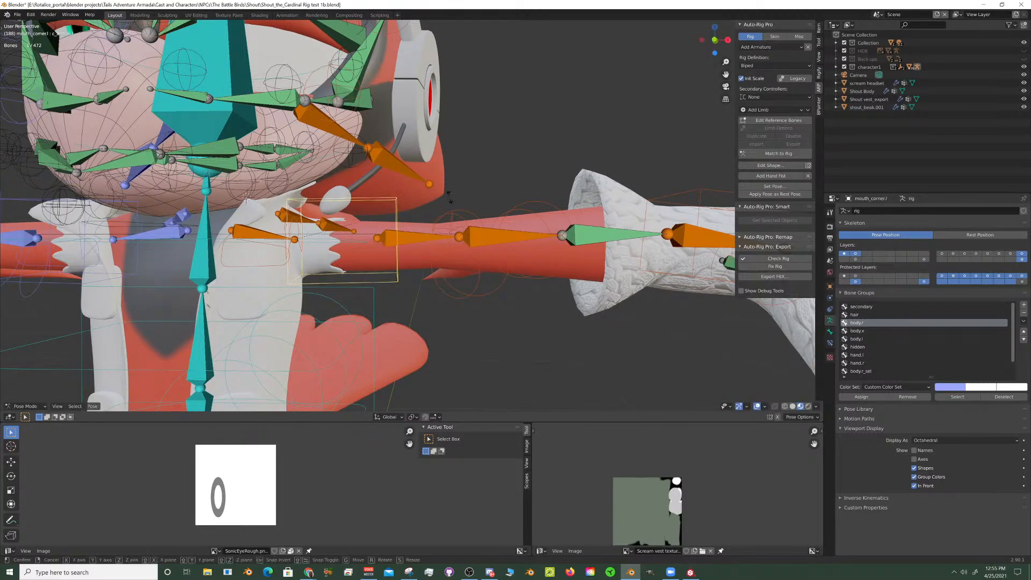
key(y)
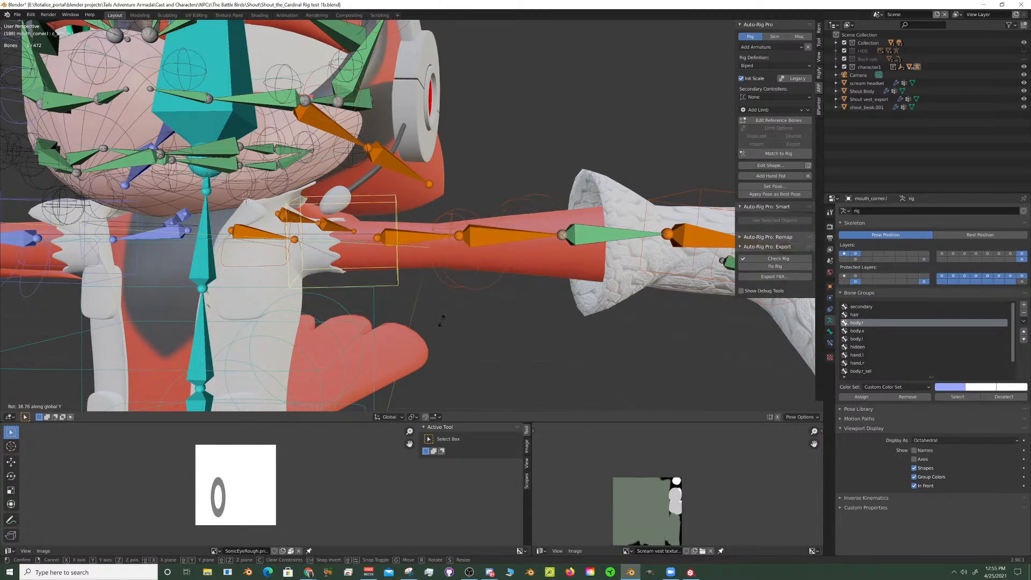
right_click(483, 264)
- Leave Pose Mode on the rig, select the Shout Body mesh at the arm and open it in Edit Mode
scroll(483, 264, down, 9)
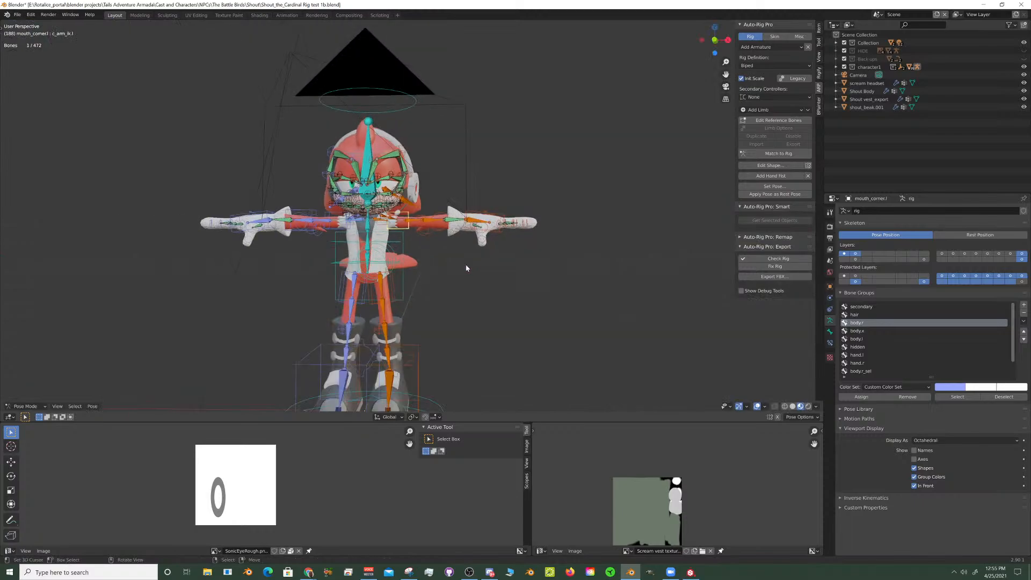
middle_drag(464, 265, 472, 271)
key(KP_Decimal)
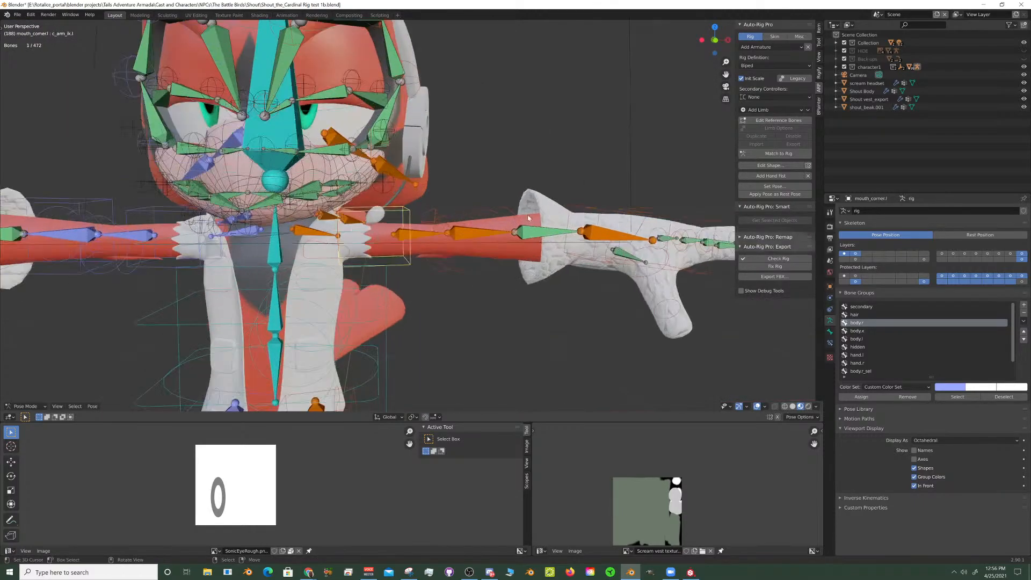
scroll(408, 241, up, 5)
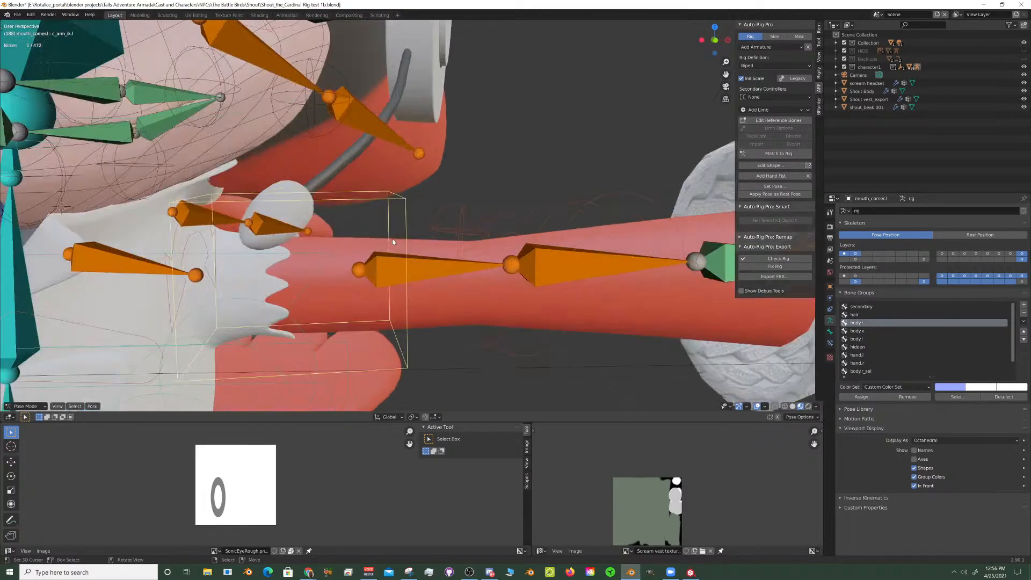
shift+middle_drag(394, 240, 530, 188)
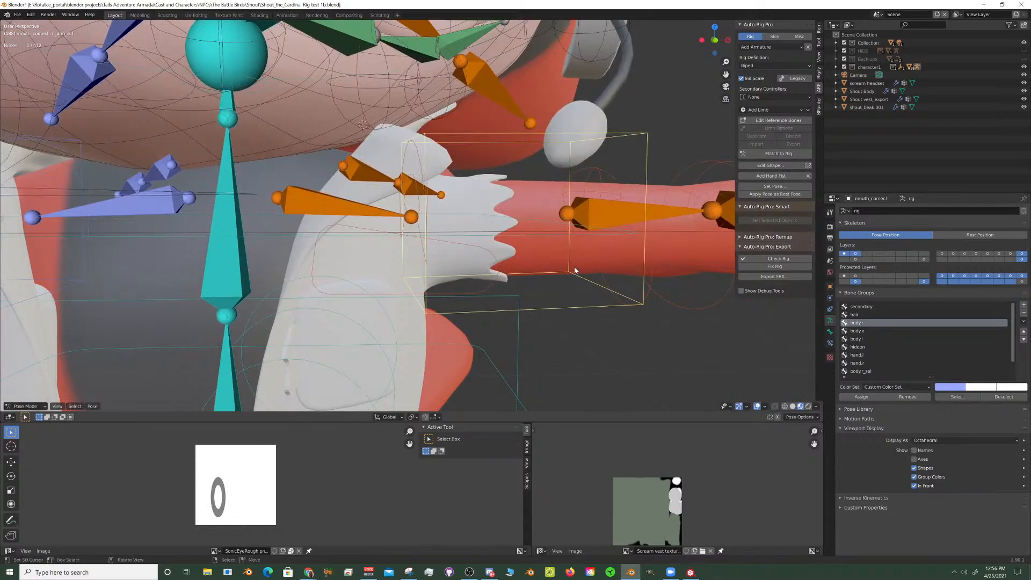
key(ctrl+Tab)
click(592, 278)
key(Tab)
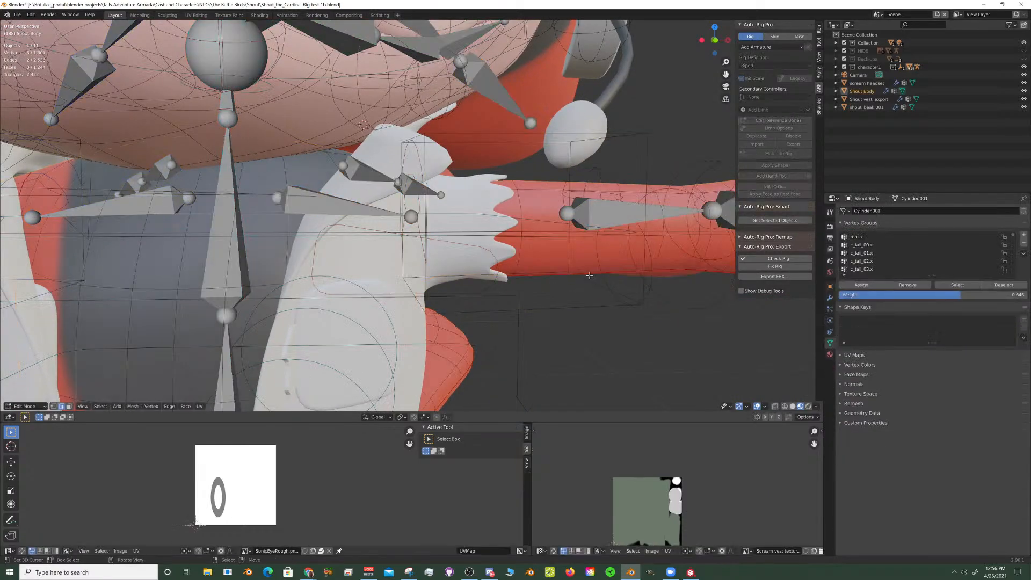
- Turn on X-ray shading and set the Shout Body mesh to display in front of other objects
click(775, 407)
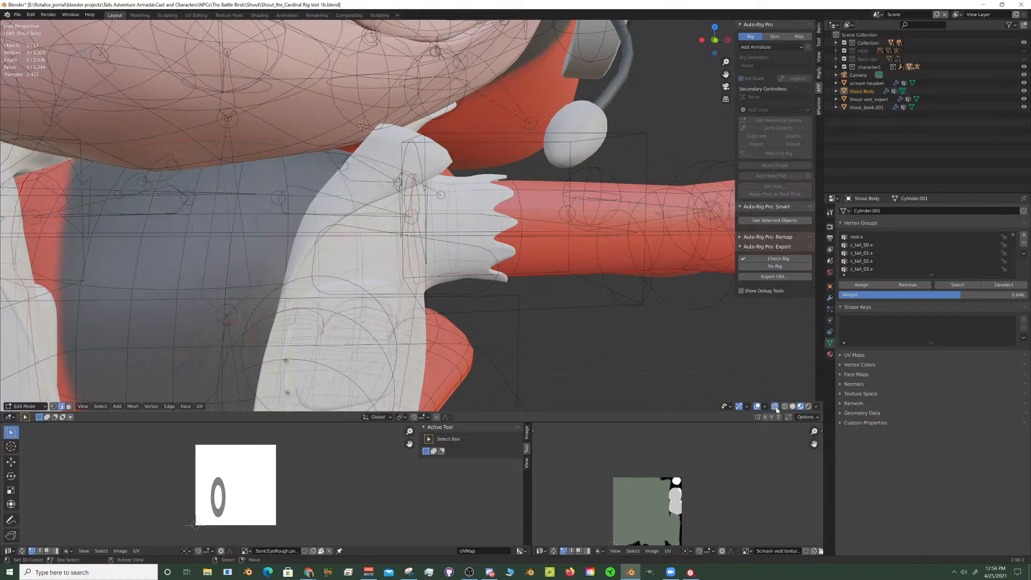
click(830, 287)
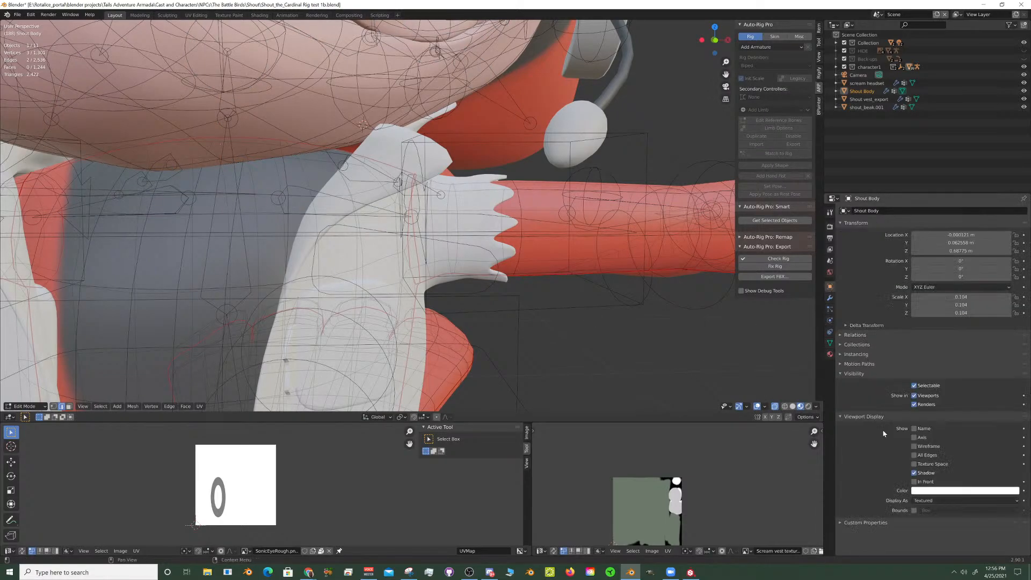
click(915, 482)
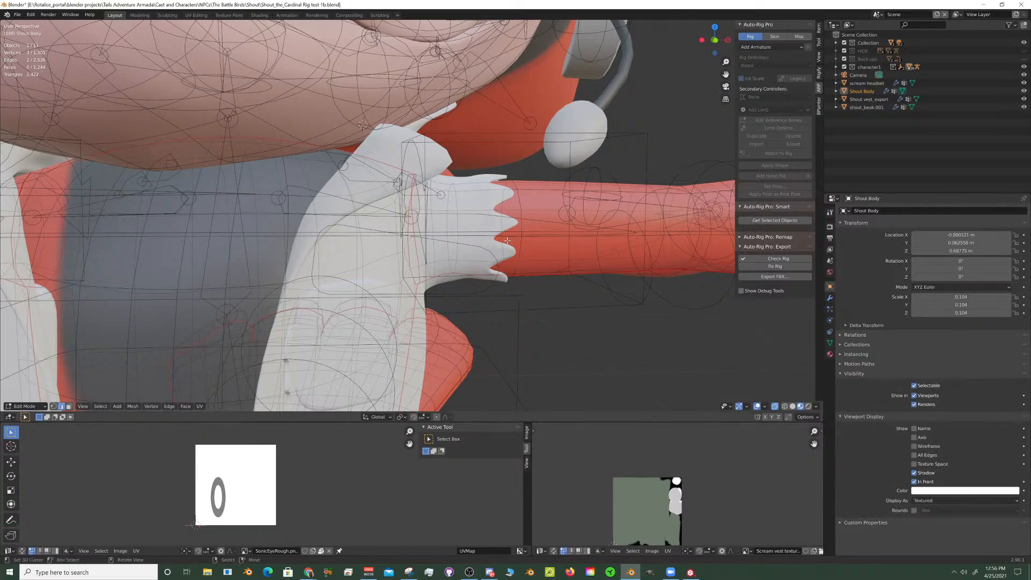
scroll(507, 239, down, 3)
scroll(507, 239, up, 5)
scroll(507, 239, down, 4)
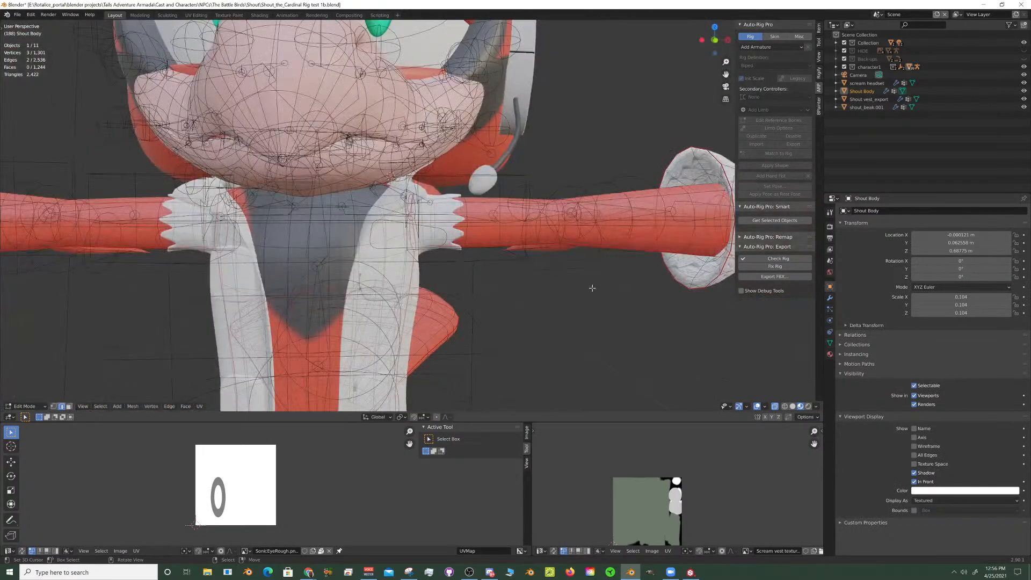
- Leave Edit Mode on the body and return to the character's rig in Pose Mode
key(Tab)
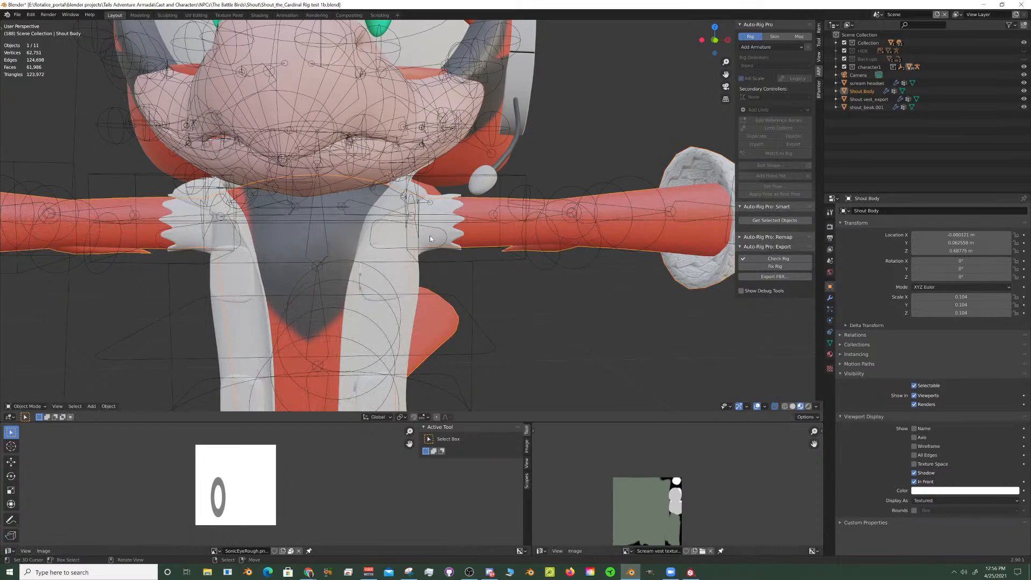
click(457, 249)
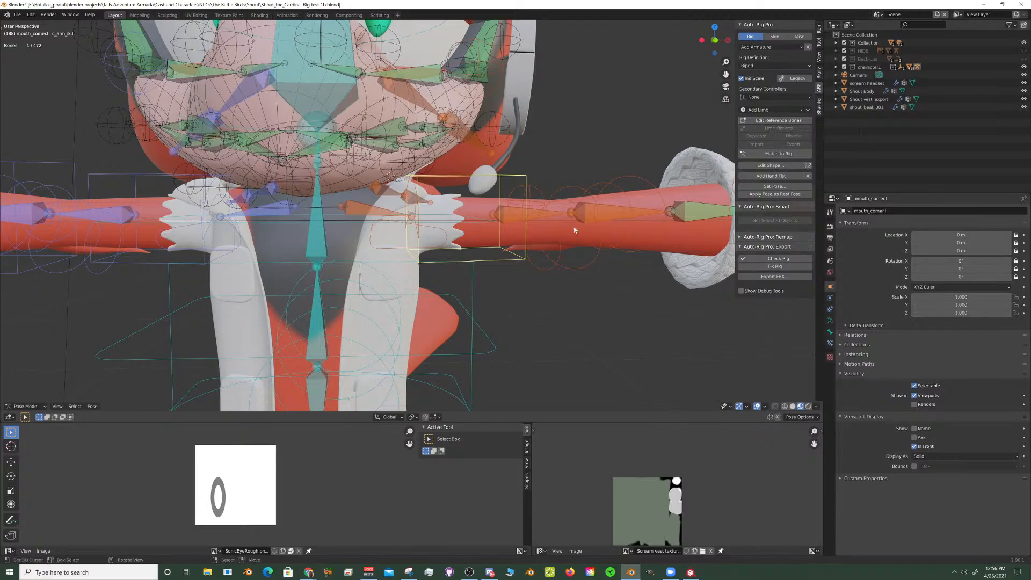
middle_drag(574, 230, 544, 199)
scroll(540, 225, down, 5)
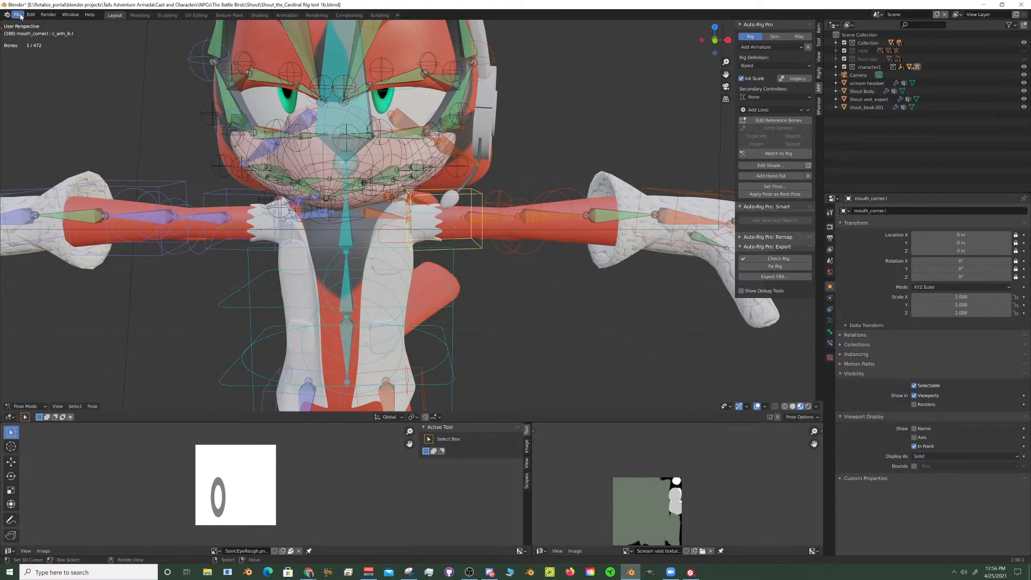
- Open blaze_the_Cat.blend from the Blaze_the_cat folder in the favourite commissions directory
click(19, 15)
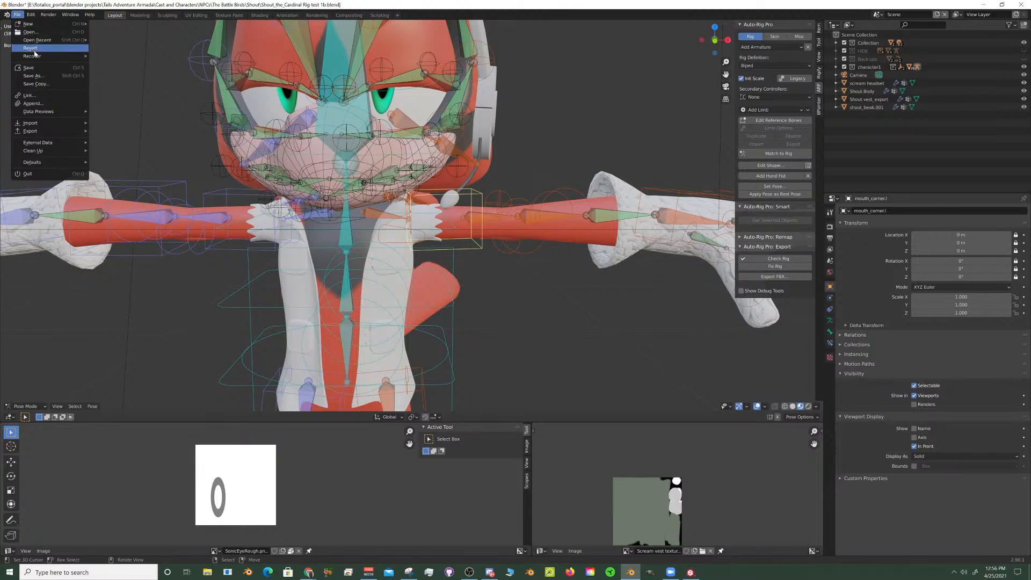
click(39, 34)
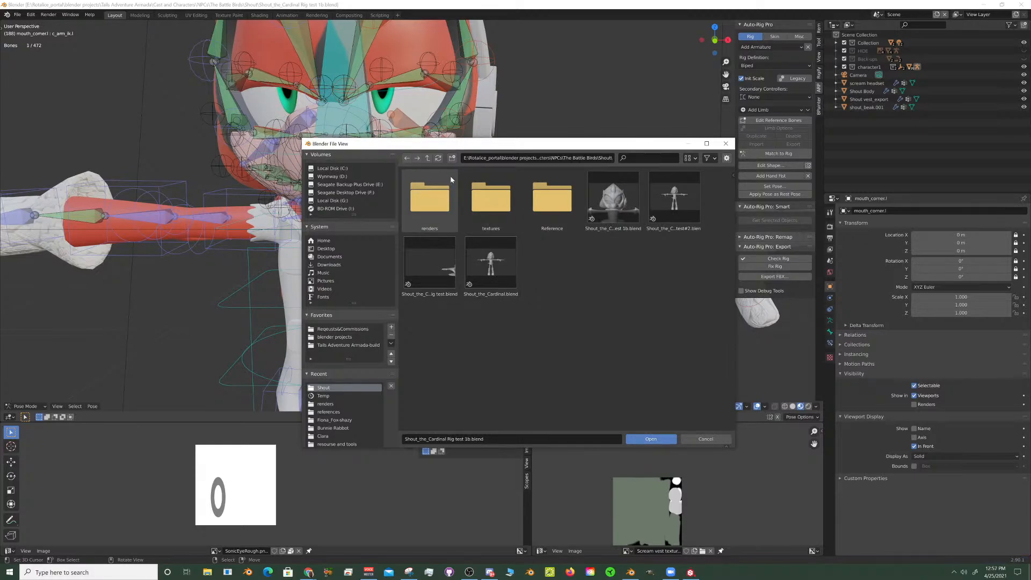
click(428, 159)
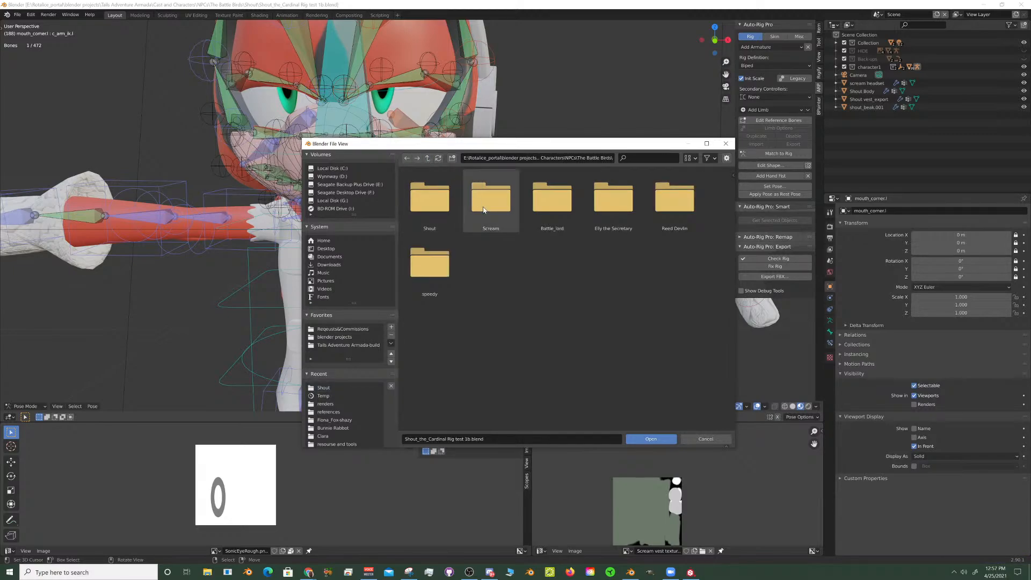
click(428, 159)
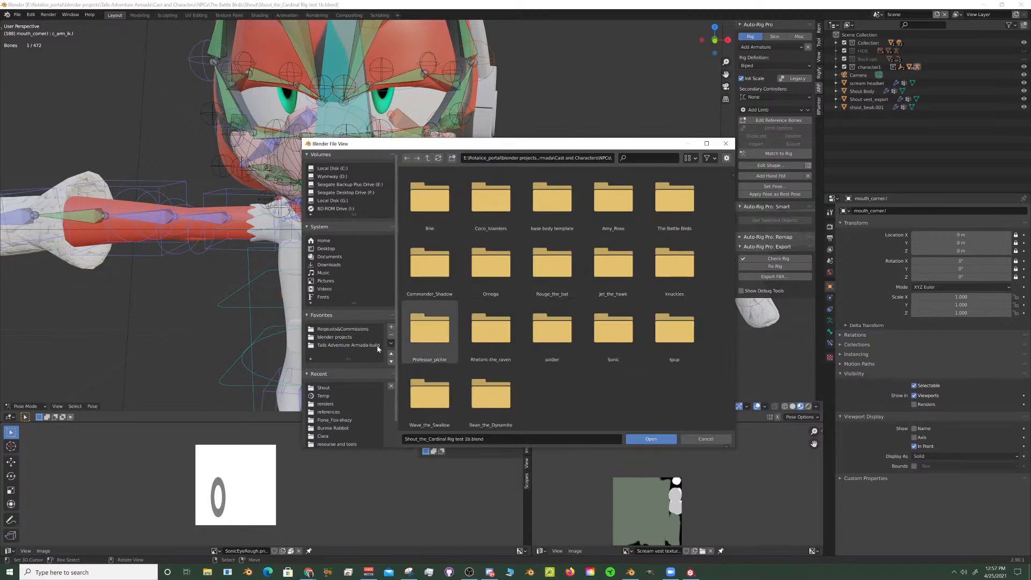
click(354, 330)
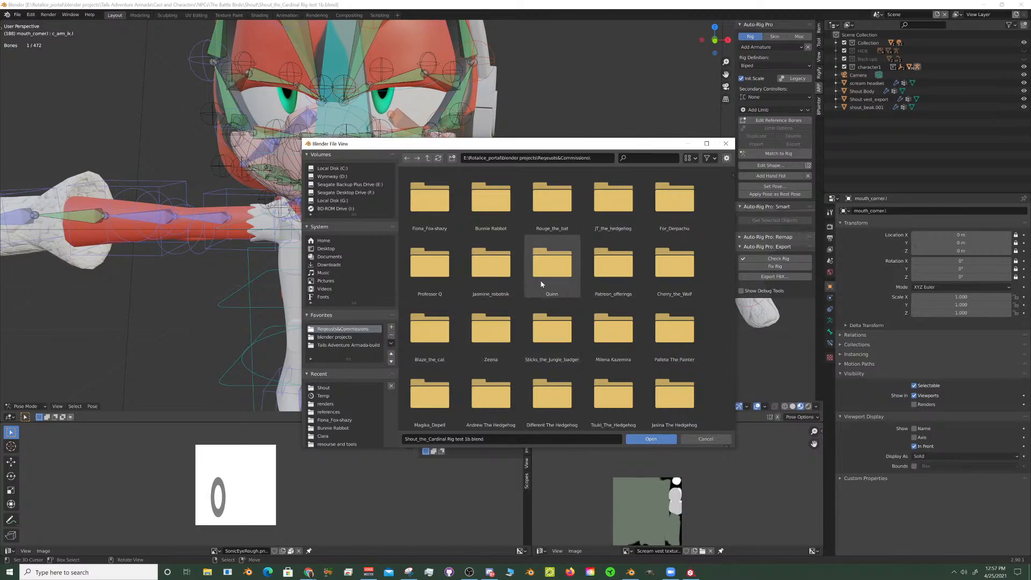
click(440, 337)
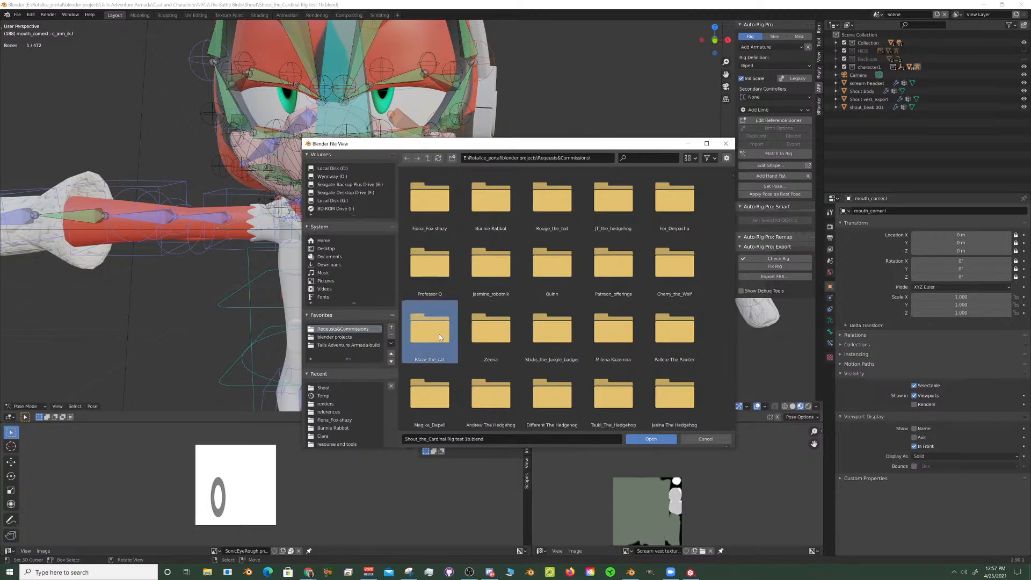
double_click(439, 335)
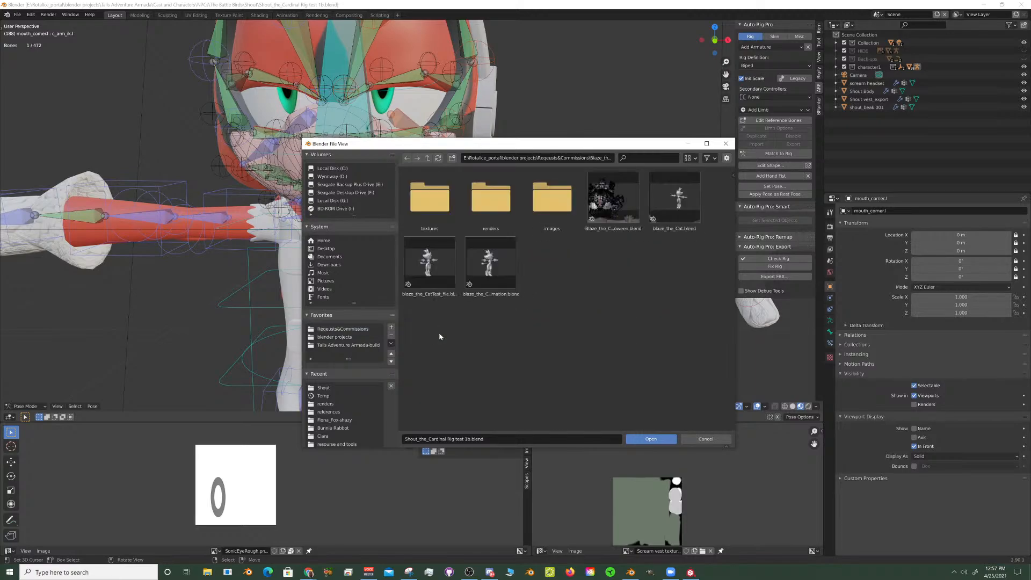
double_click(674, 198)
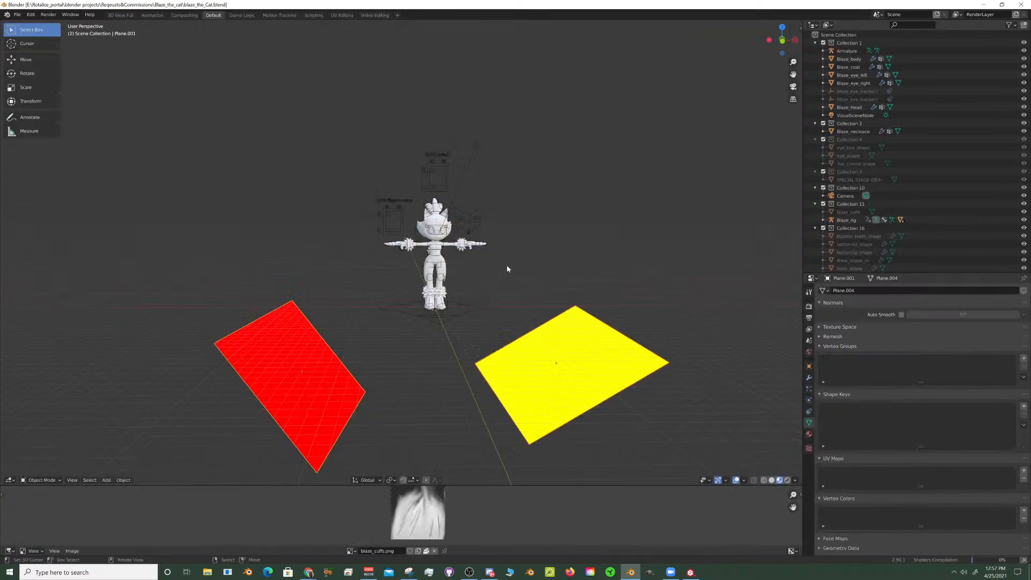
- Examine the cat character's face, torso, arms and cuffs from the front
scroll(498, 275, up, 2)
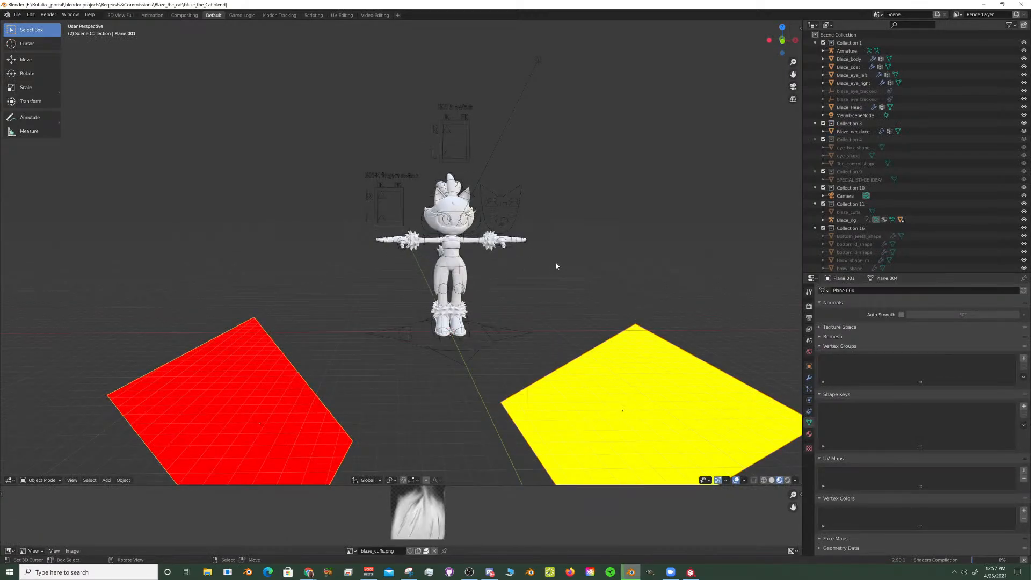
scroll(570, 257, up, 6)
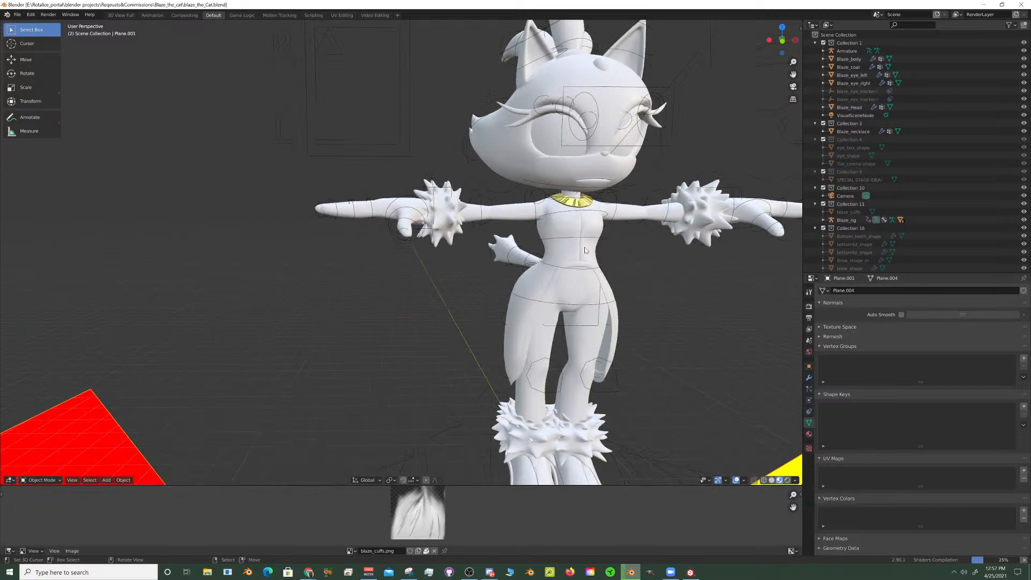
shift+middle_drag(585, 244, 460, 283)
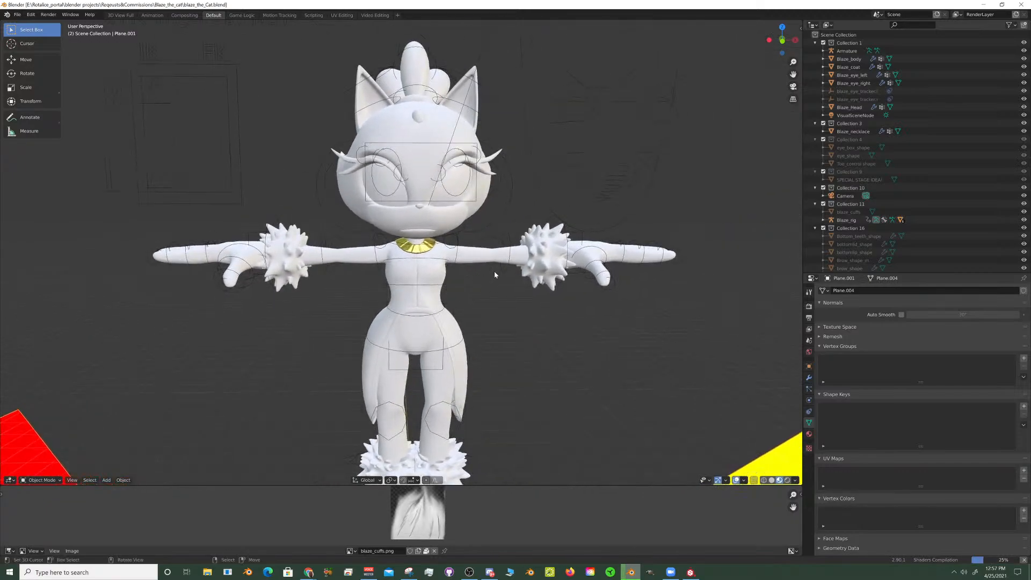
scroll(494, 271, up, 5)
scroll(499, 272, down, 2)
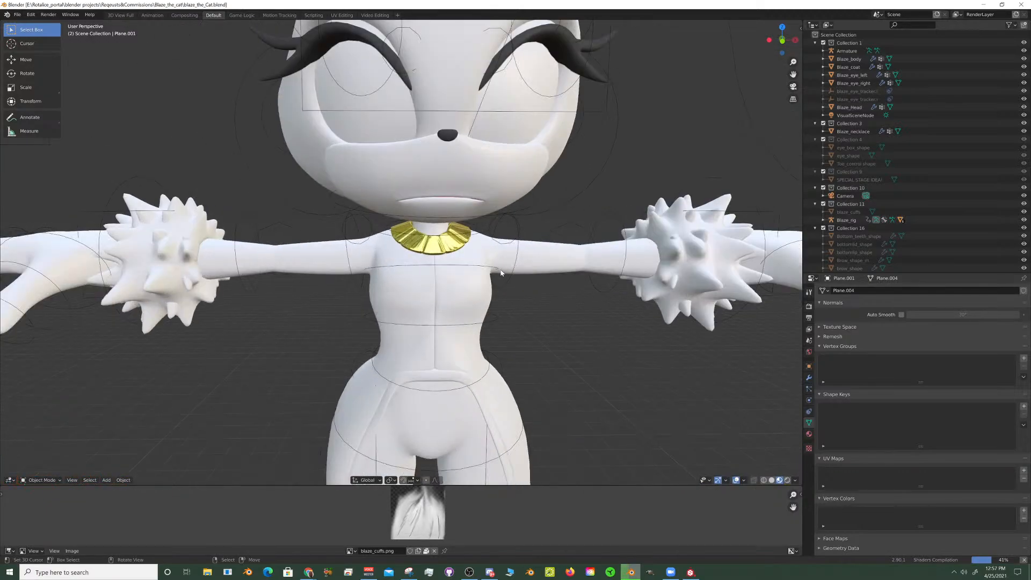
scroll(504, 275, down, 5)
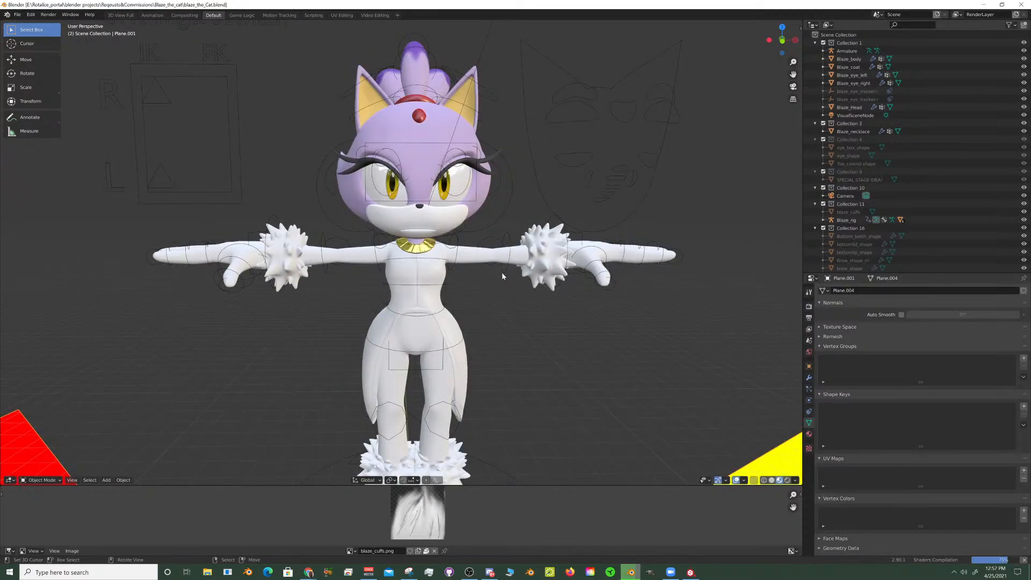
middle_drag(492, 274, 576, 239)
scroll(447, 243, up, 2)
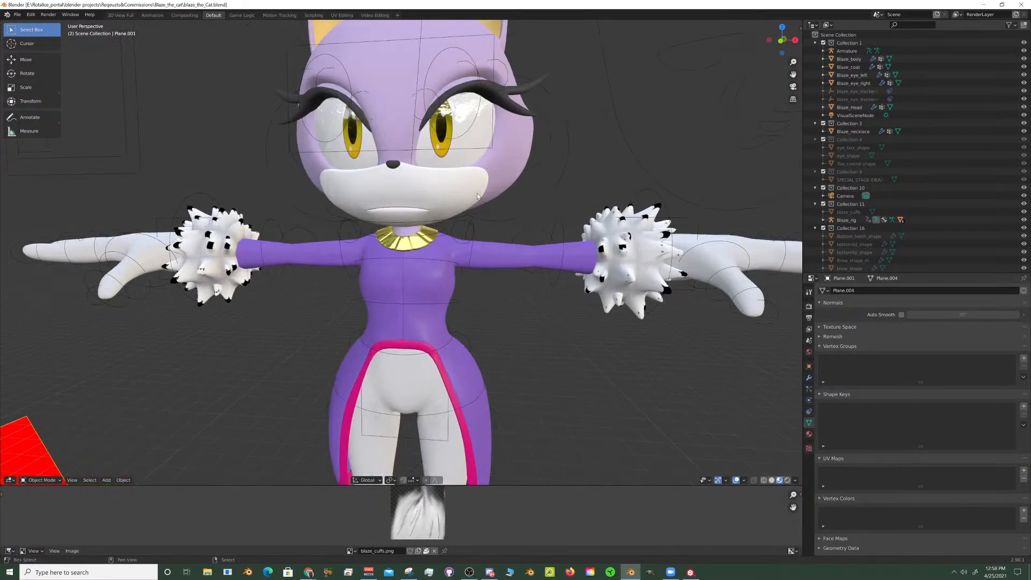
shift+middle_drag(463, 175, 463, 245)
middle_drag(462, 245, 473, 241)
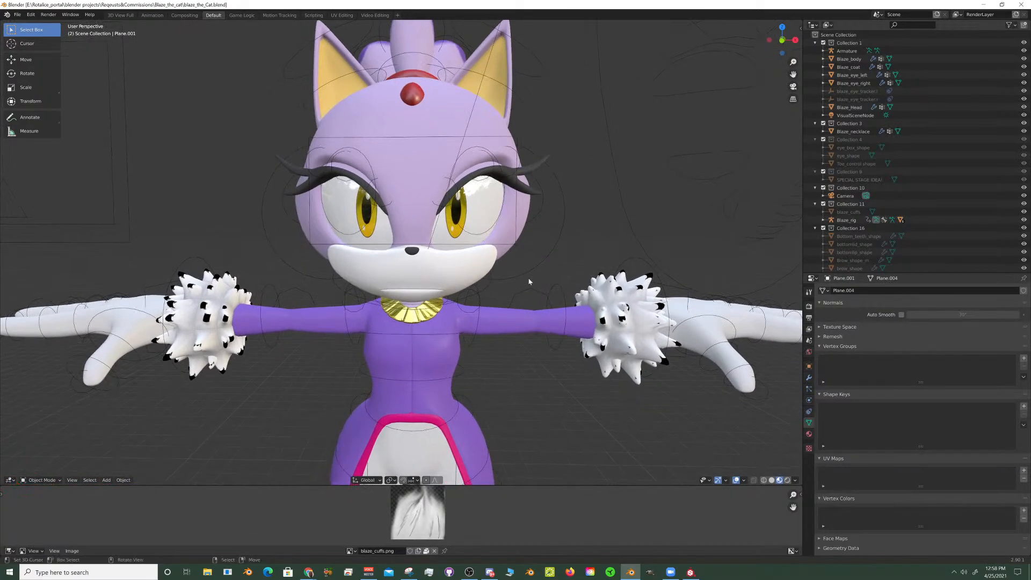
shift+middle_drag(534, 370, 503, 239)
- Hide the Blaze_coat mesh and select the Blaze_body mesh underneath it
click(469, 200)
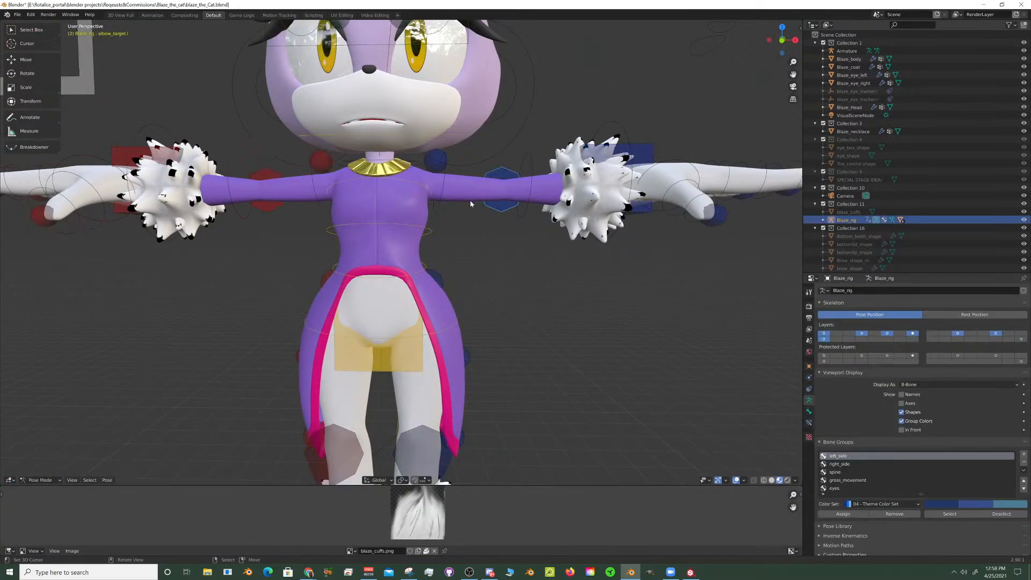
click(469, 200)
middle_drag(472, 204, 473, 209)
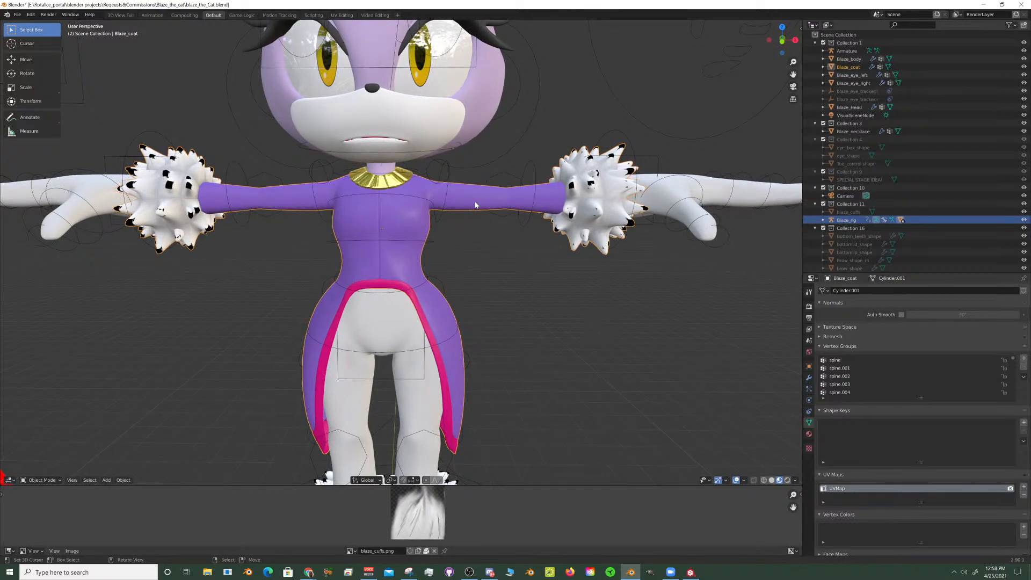
key(h)
click(486, 198)
- Select the left upper arm's FK control on Blaze_rig from the front view
key(KP_1)
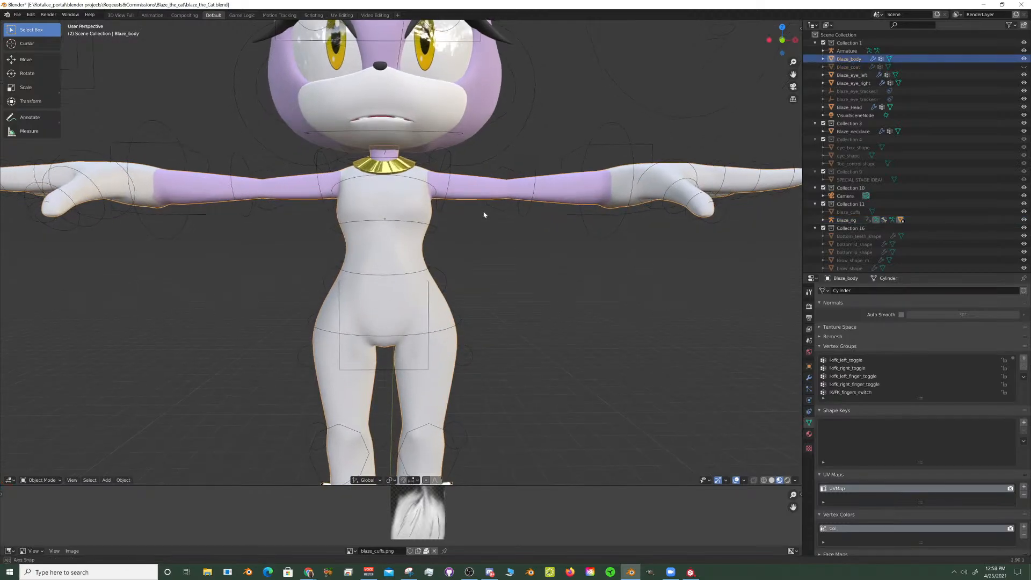
scroll(465, 209, up, 5)
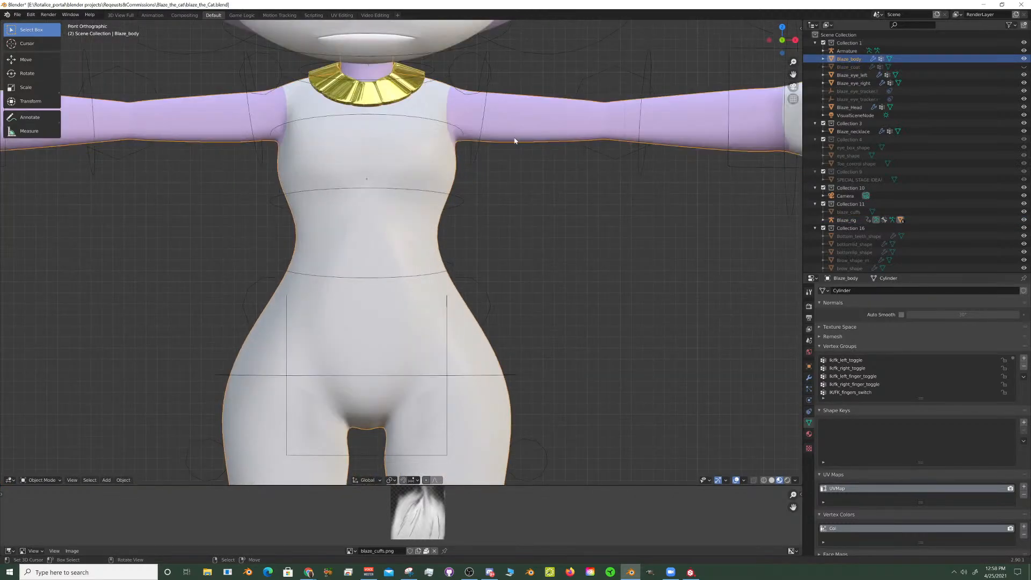
scroll(513, 139, down, 2)
shift+middle_drag(504, 138, 487, 226)
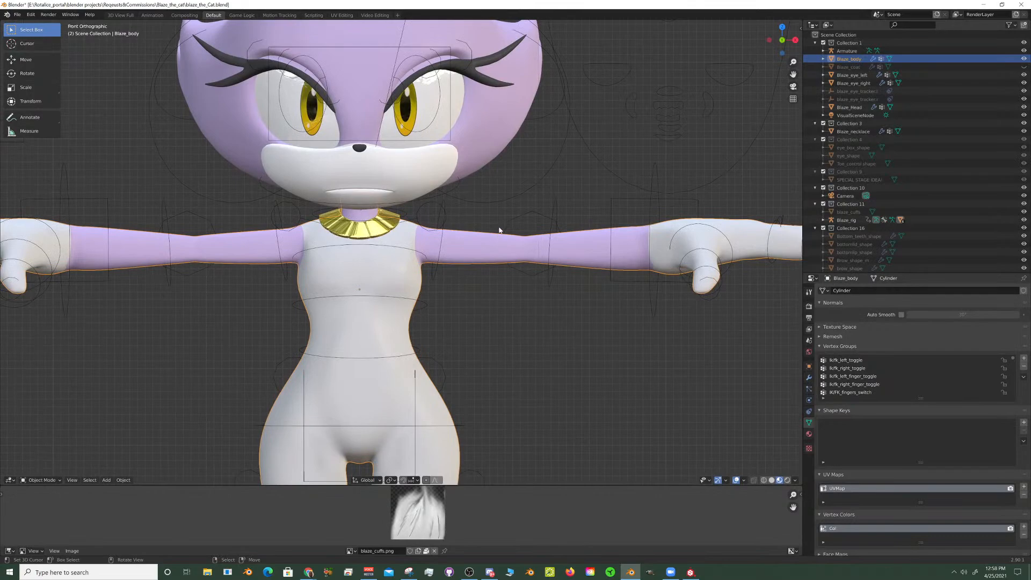
scroll(498, 228, down, 3)
scroll(498, 228, up, 3)
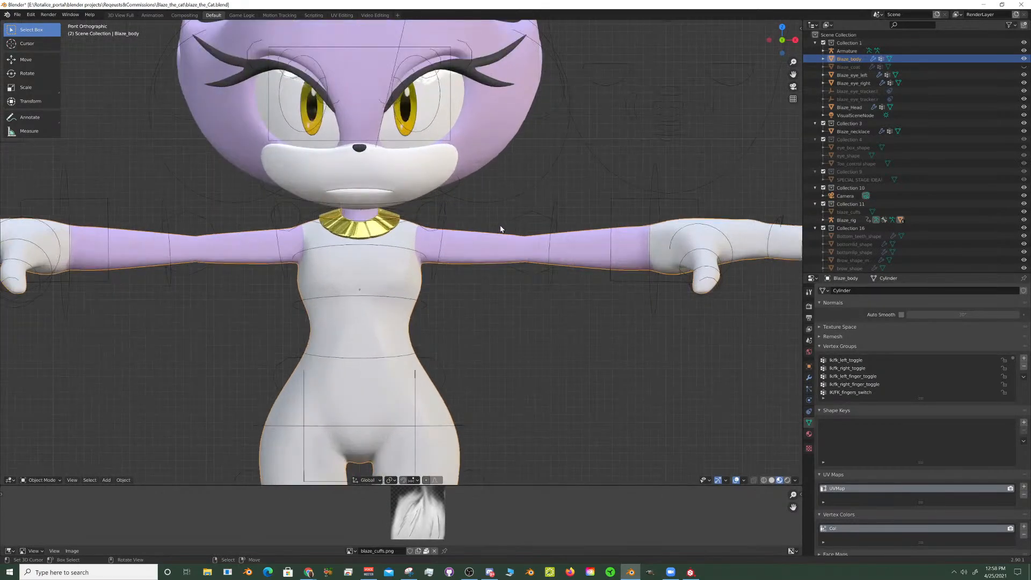
right_click(442, 240)
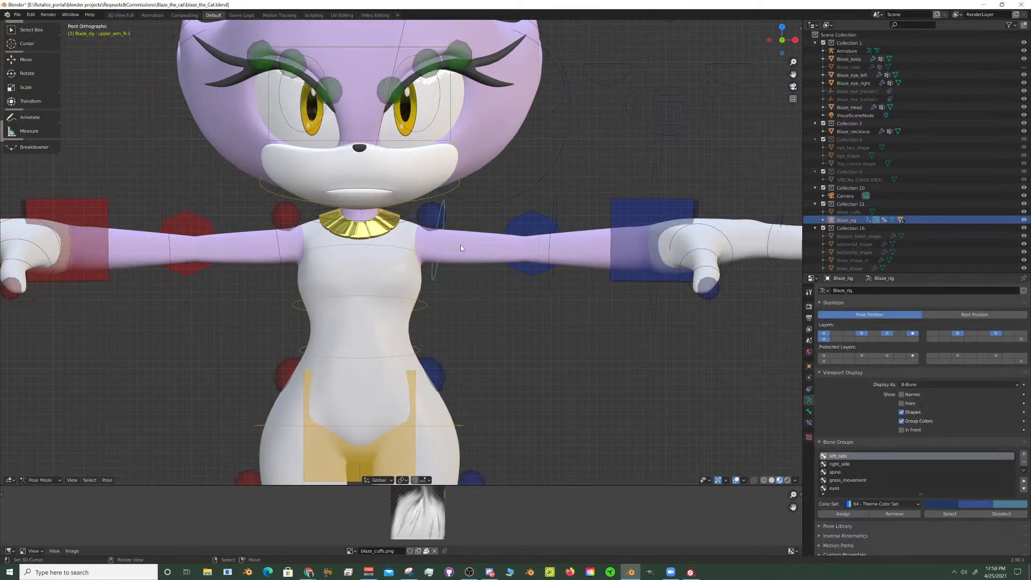
- Switch both arms to FK by moving the R and L toggles of the IK/FK switch along X to the FK side
scroll(461, 245, down, 7)
shift+middle_drag(437, 115, 426, 211)
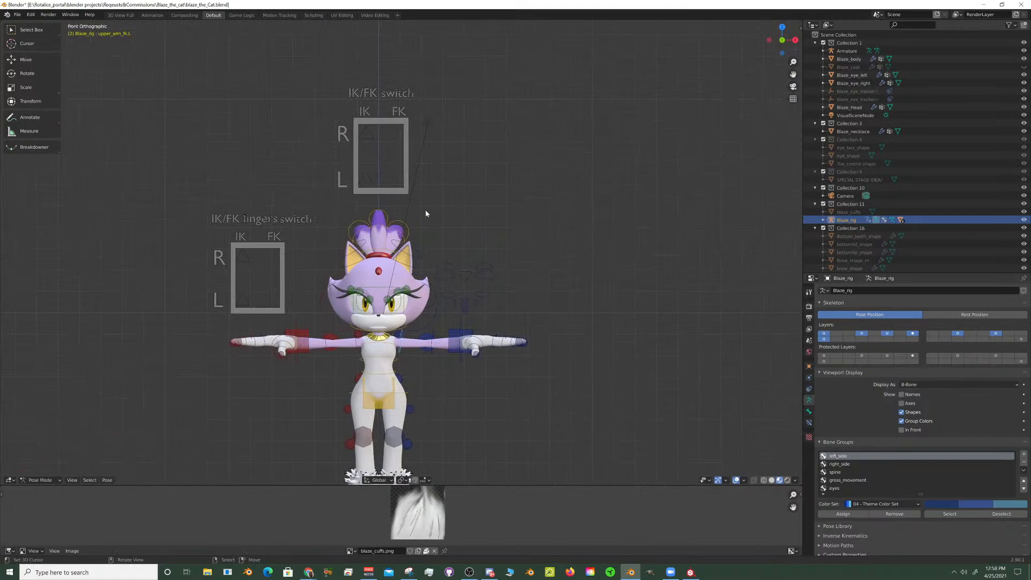
right_click(368, 137)
shift+right_click(367, 177)
key(g)
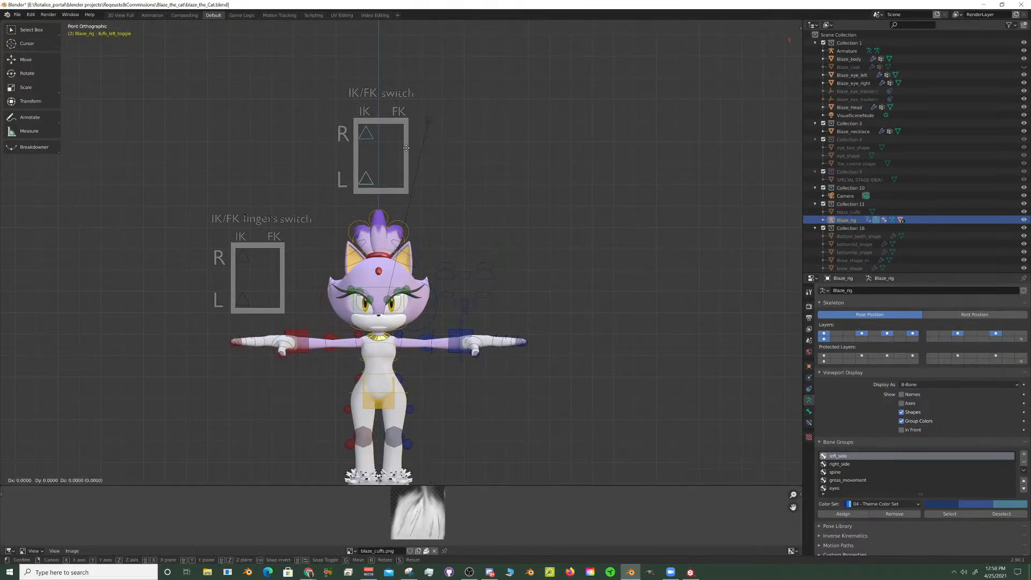
key(x)
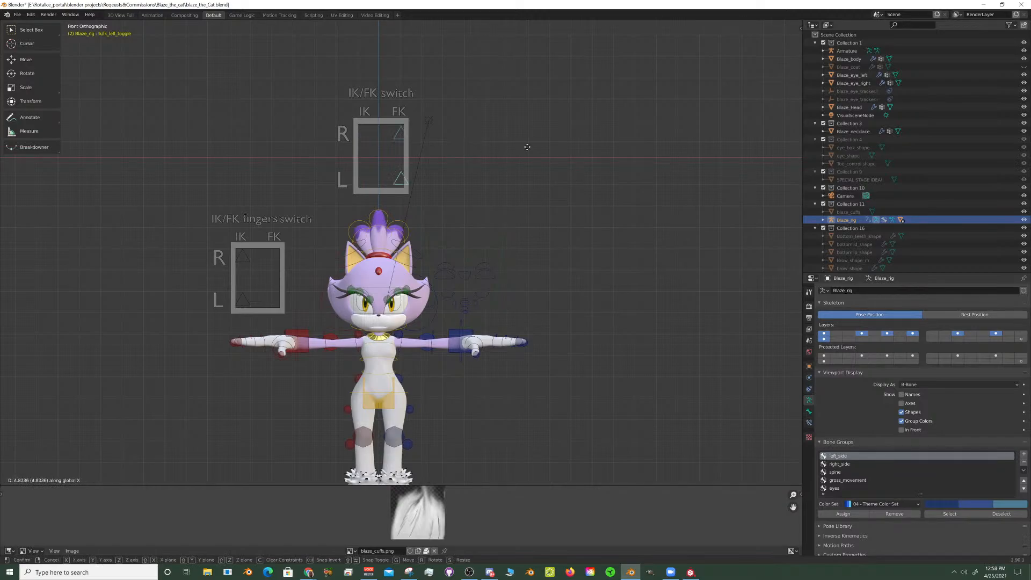
click(528, 147)
- Examine the cat's shoulders, arms and arm controls up close from the front
scroll(474, 206, up, 5)
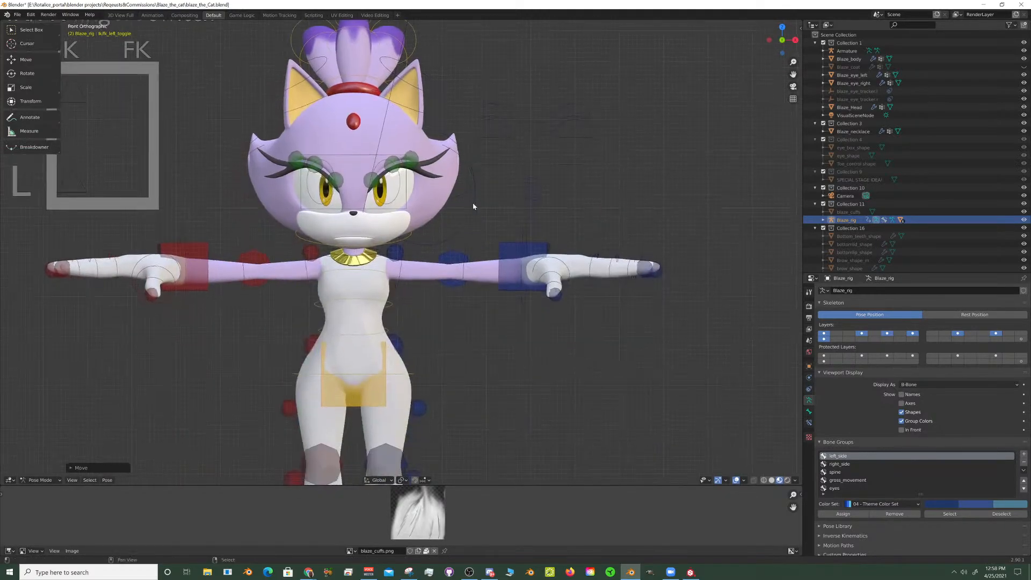
shift+middle_drag(474, 320, 461, 187)
mouse_move(468, 208)
middle_down()
mouse_move(436, 188)
mouse_move(391, 184)
mouse_move(458, 193)
mouse_move(390, 222)
mouse_move(418, 235)
mouse_move(475, 193)
mouse_move(472, 212)
middle_up()
scroll(419, 235, up, 3)
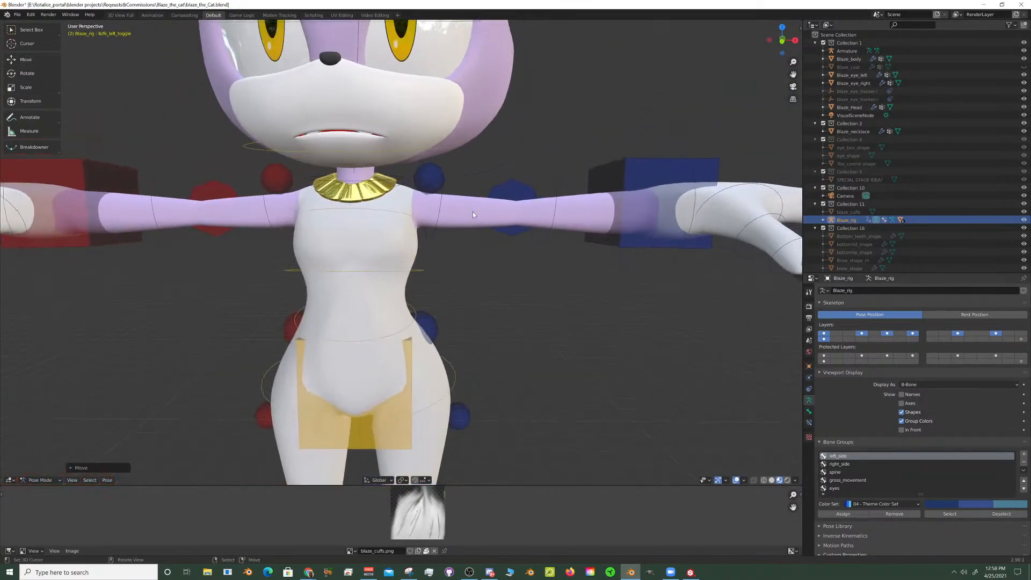
key(KP_1)
scroll(473, 211, up, 4)
shift+middle_drag(473, 172, 462, 241)
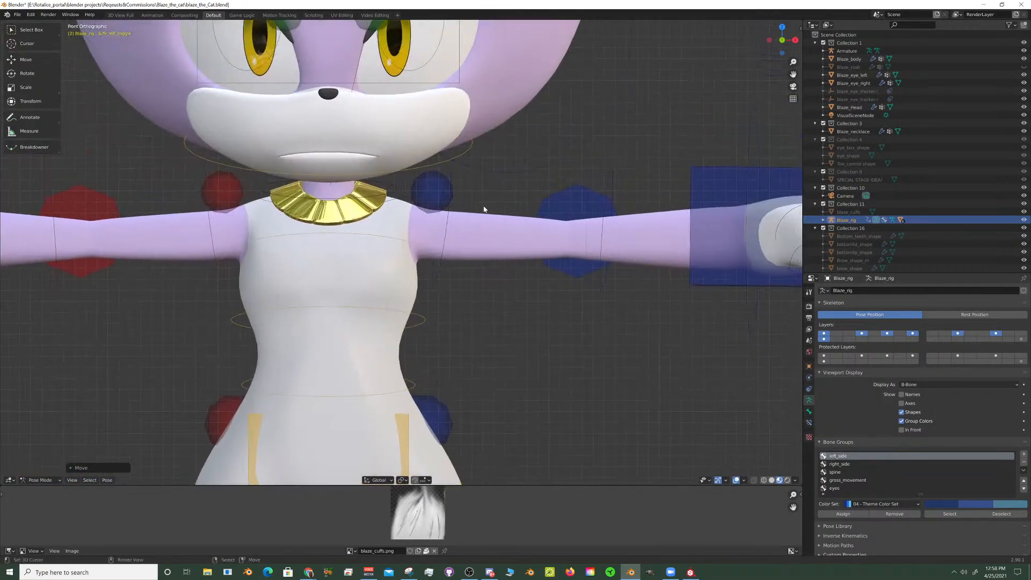
- Leave Pose Mode to select the Blaze_body mesh, and reselect the left upper arm's FK control on the rig
key(ctrl+Tab)
right_click(482, 217)
scroll(481, 218, down, 4)
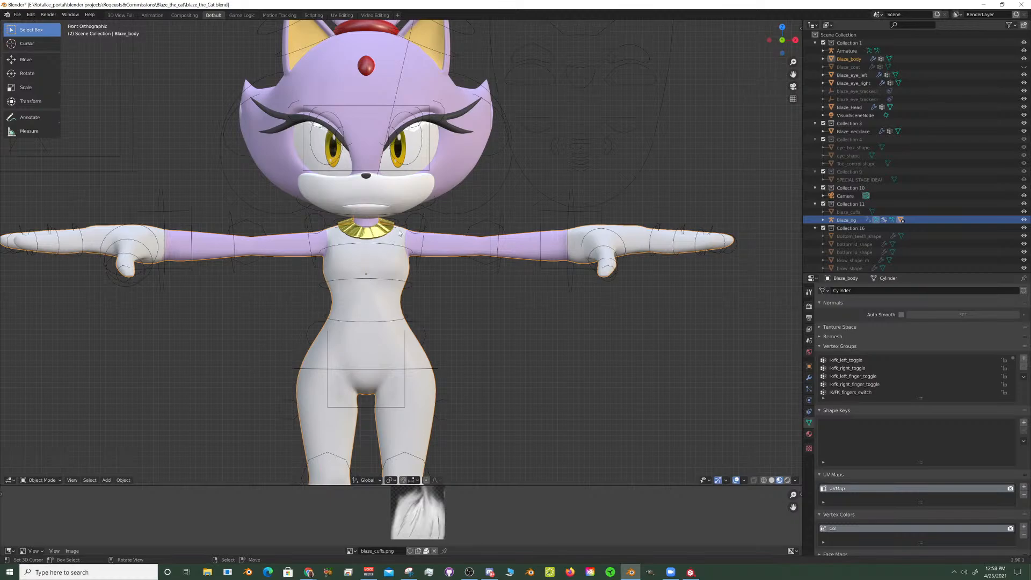
right_click(425, 236)
scroll(439, 257, up, 2)
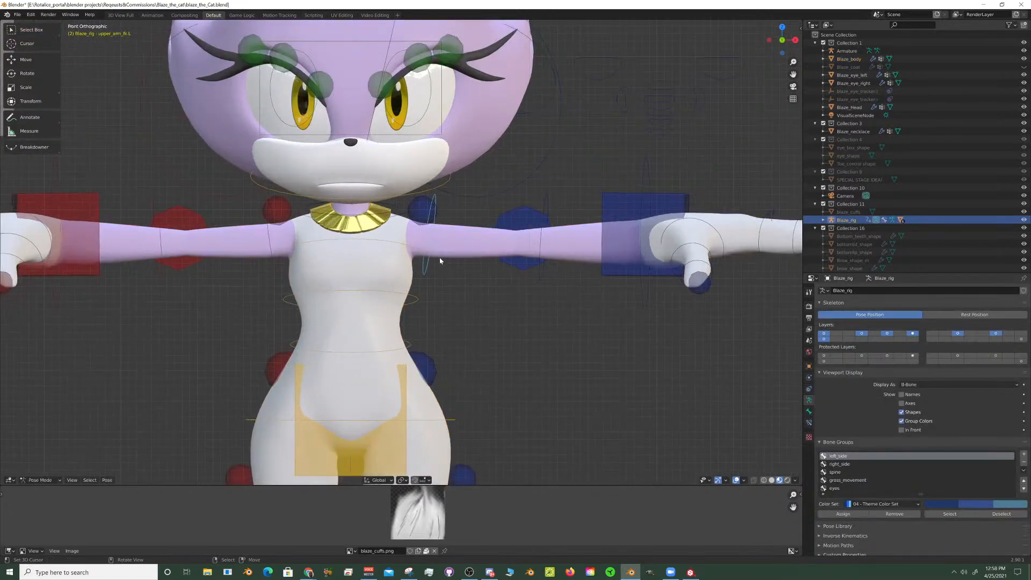
scroll(469, 263, down, 1)
scroll(479, 268, up, 3)
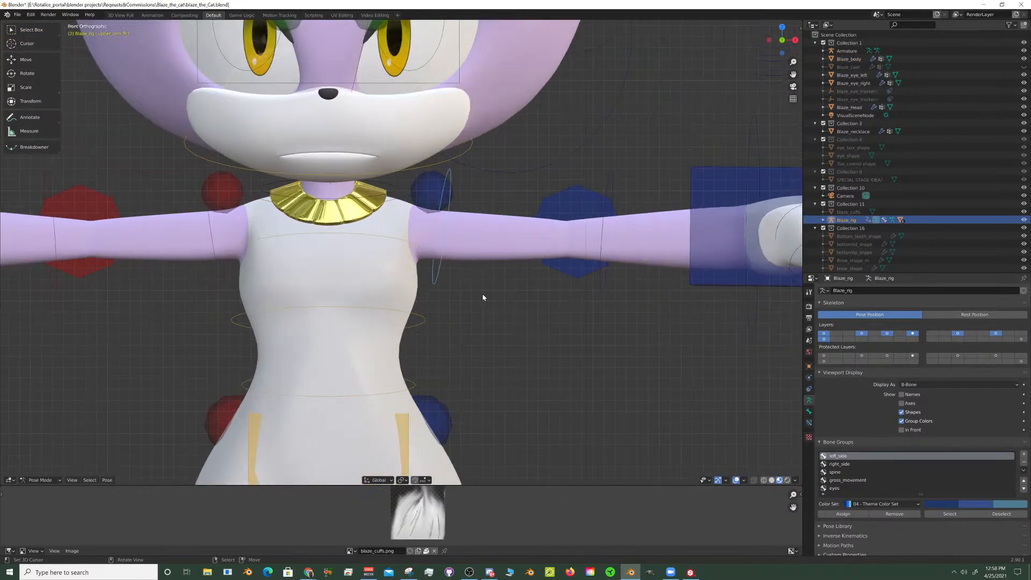
- Reveal the rig's last bone layer, display the bones in front of the mesh, and select the left upper-arm bone
shift+click(1021, 338)
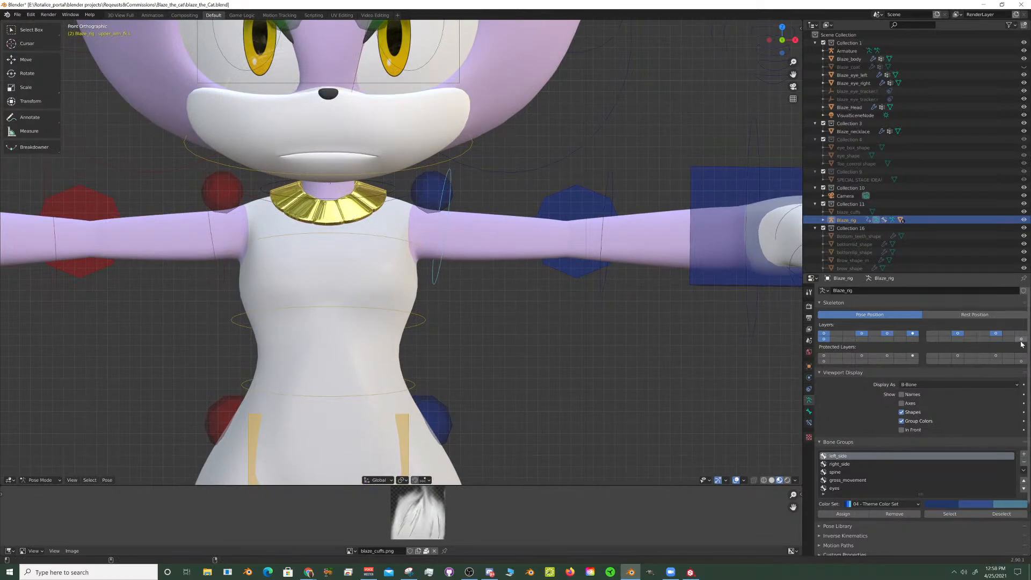
click(902, 430)
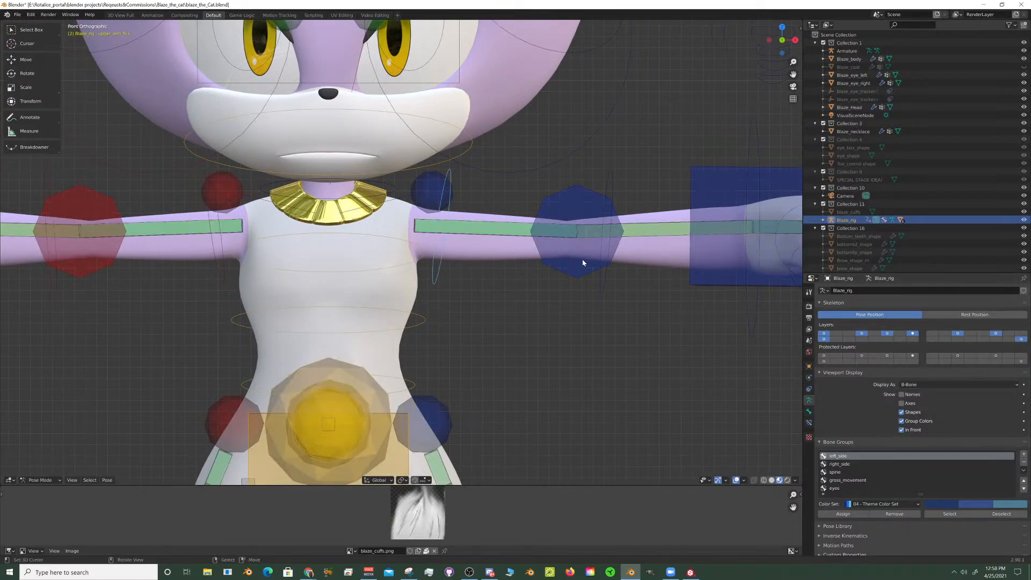
click(482, 225)
scroll(479, 224, up, 5)
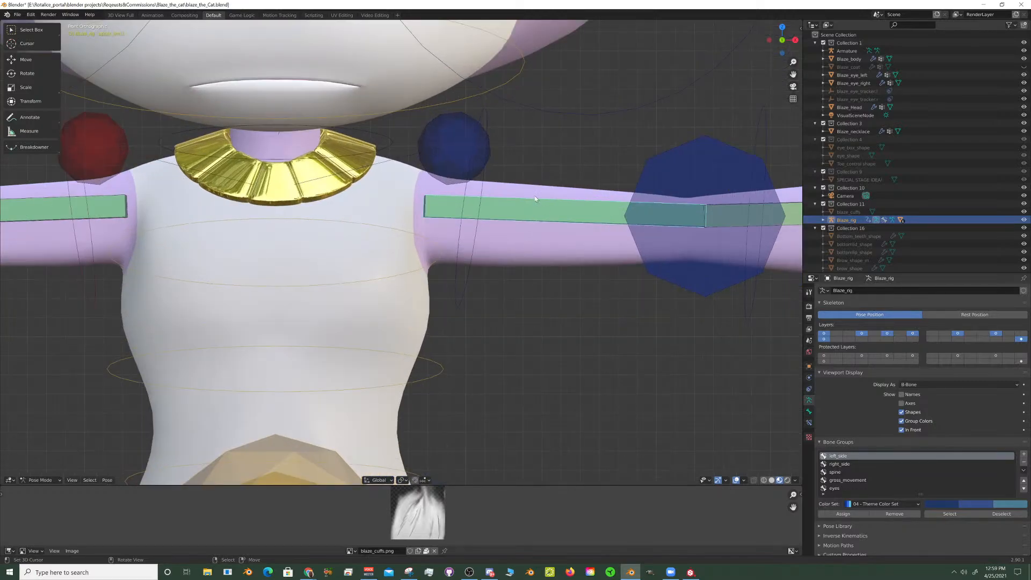
- Inspect the overlapping bones in the left upper arm and where they start at the shoulder
middle_drag(529, 229, 473, 220)
scroll(471, 231, up, 4)
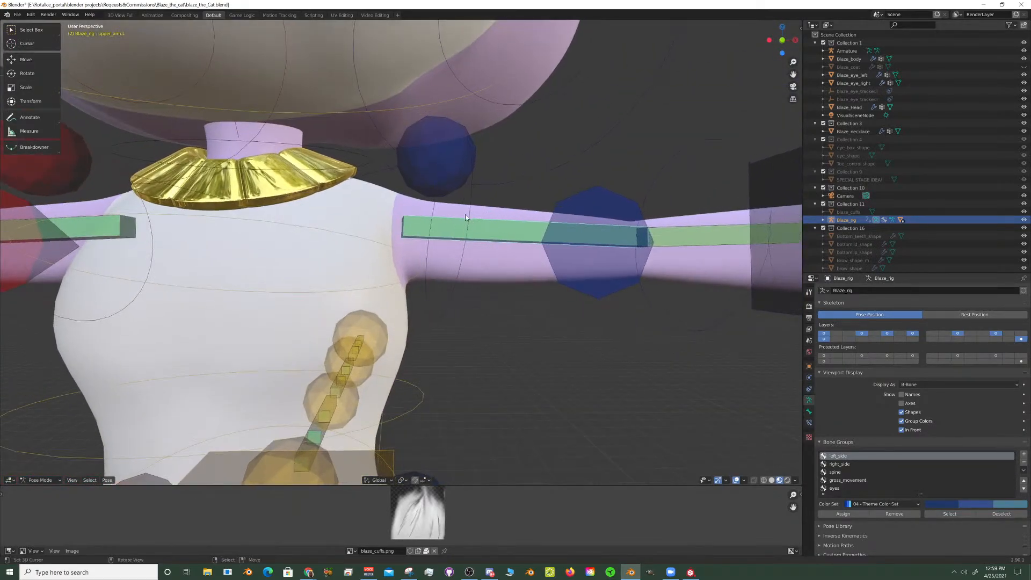
click(489, 221)
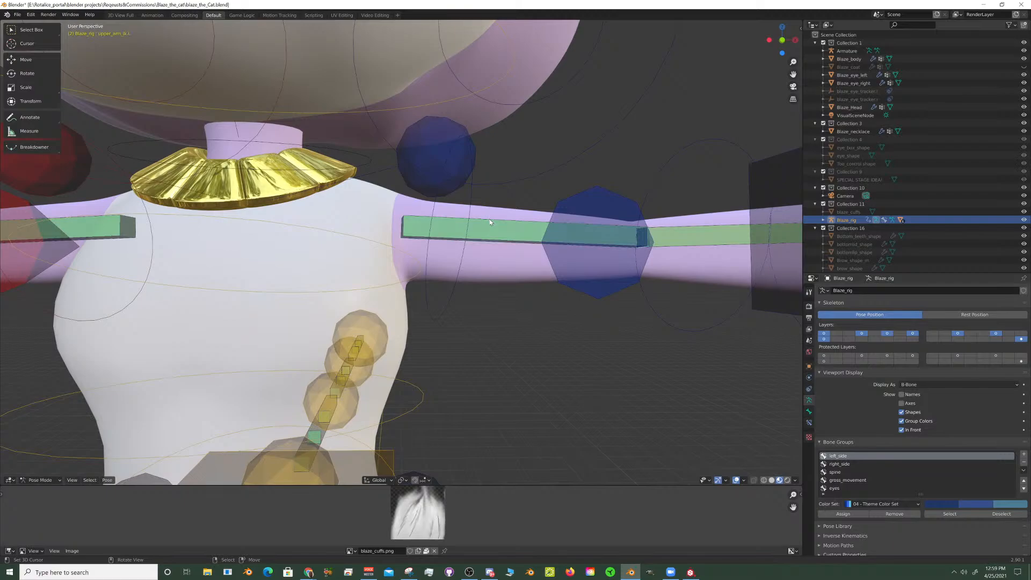
click(489, 222)
scroll(489, 220, down, 5)
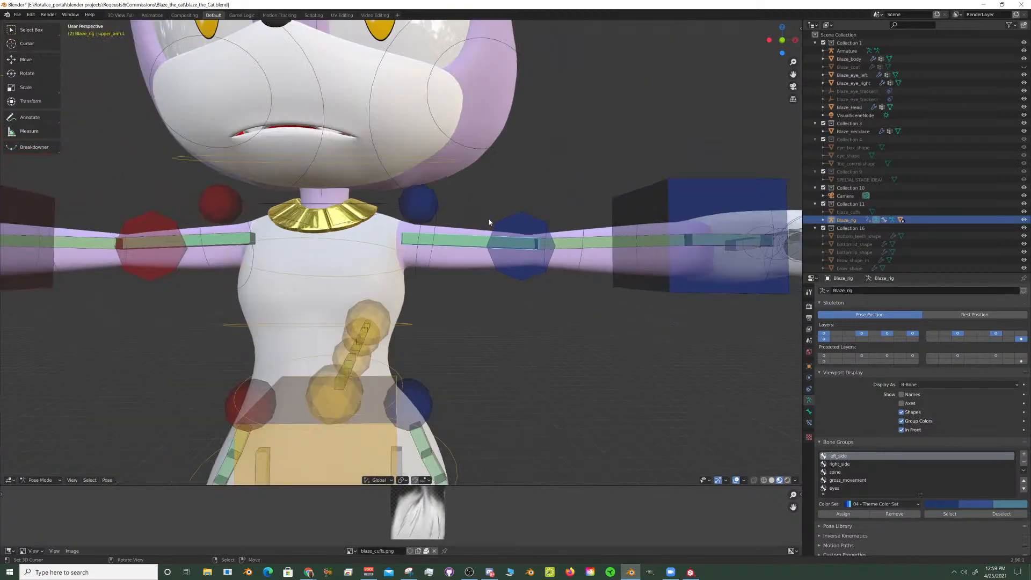
scroll(488, 228, up, 3)
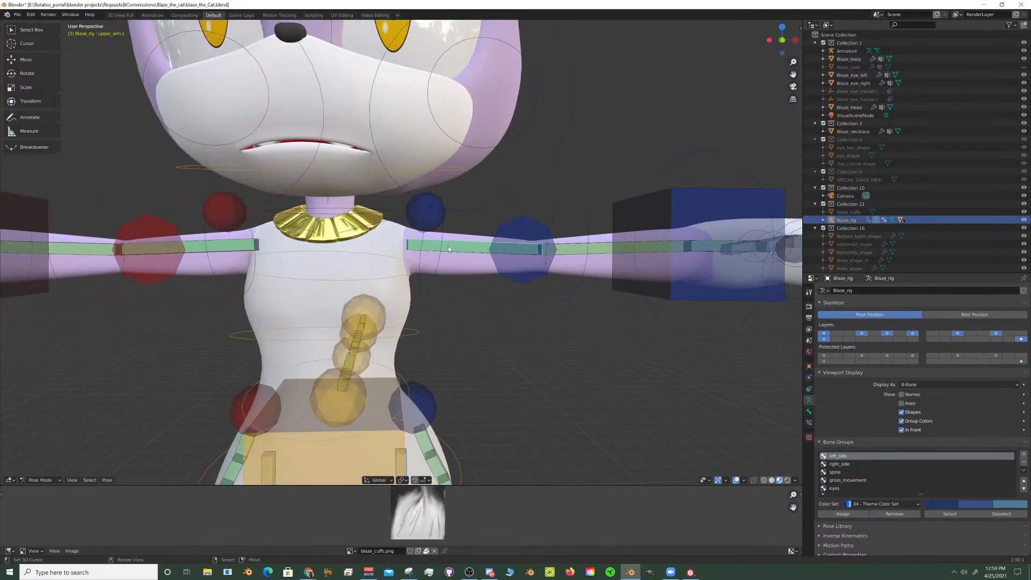
scroll(448, 246, down, 5)
mouse_move(446, 246)
middle_down()
mouse_move(399, 249)
mouse_move(434, 247)
middle_up()
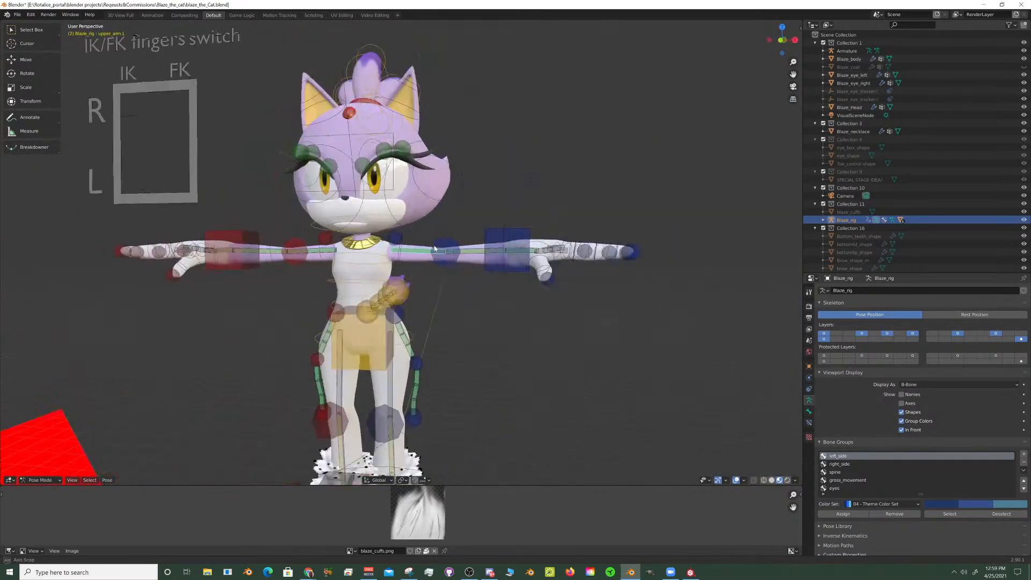
scroll(435, 248, up, 6)
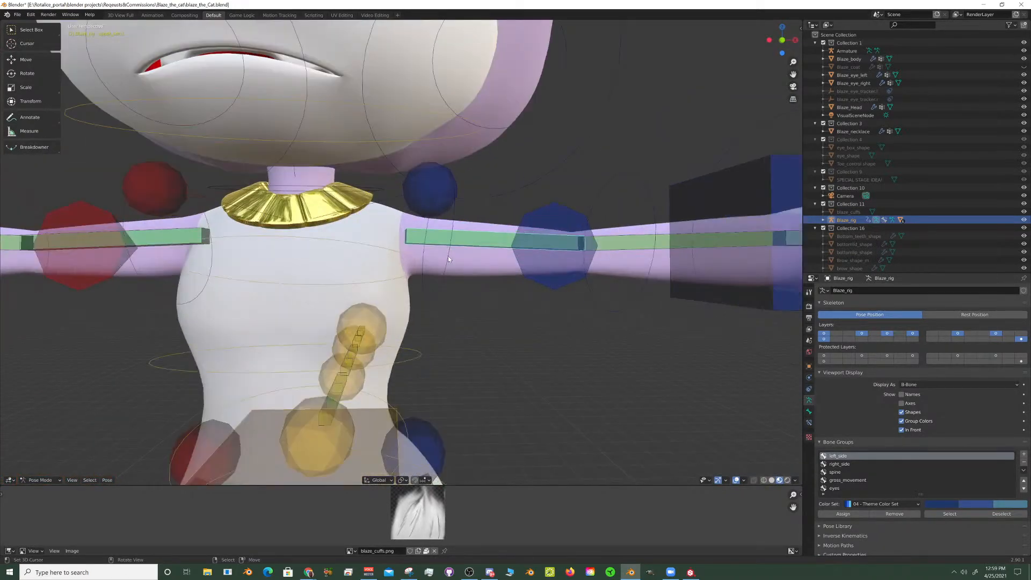
- Rotate the left upper arm's FK control about 65.6° around the Y axis to lower the arm
right_click(449, 258)
scroll(527, 222, down, 2)
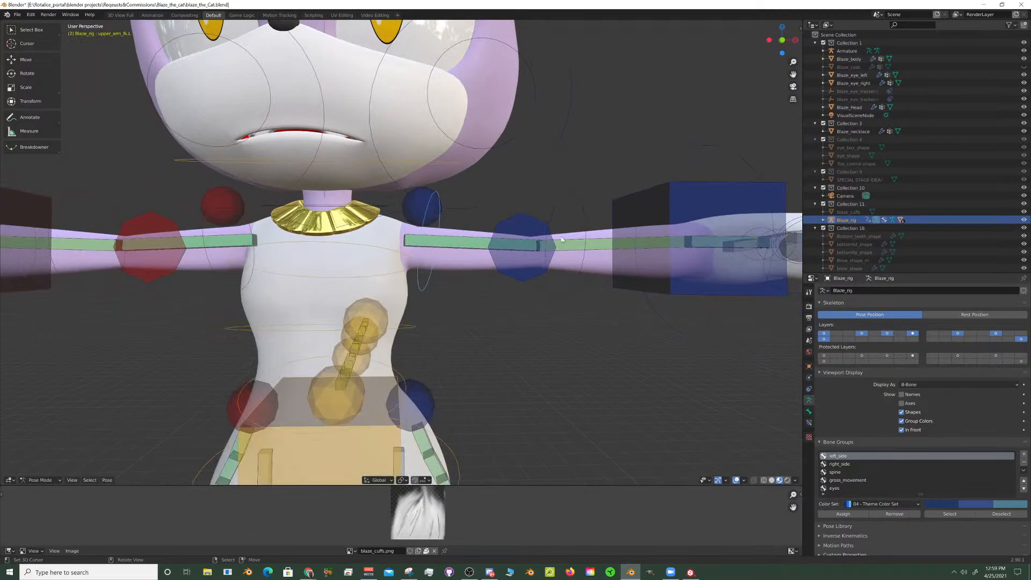
scroll(562, 239, down, 2)
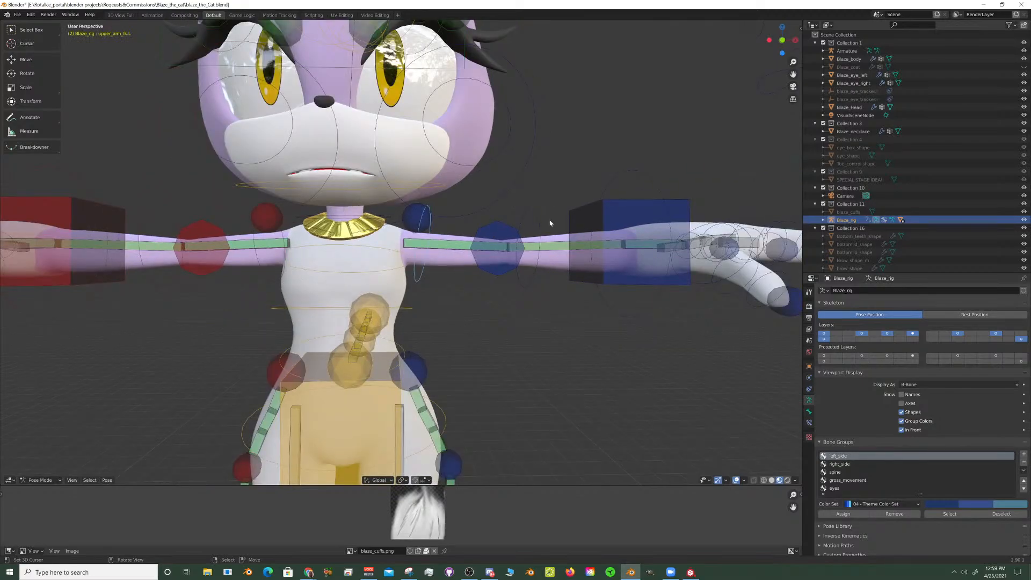
scroll(550, 223, down, 2)
key(r)
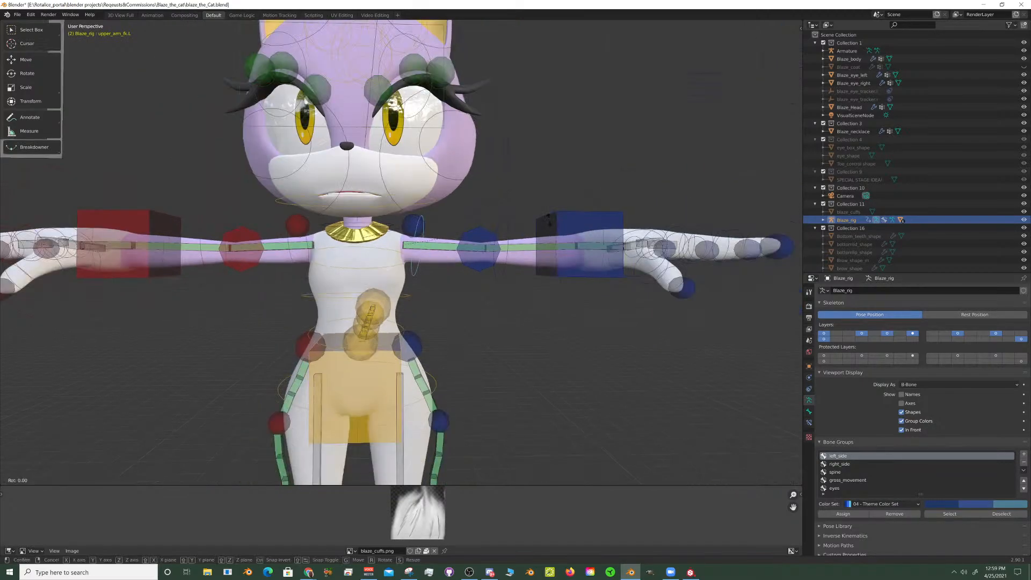
key(y)
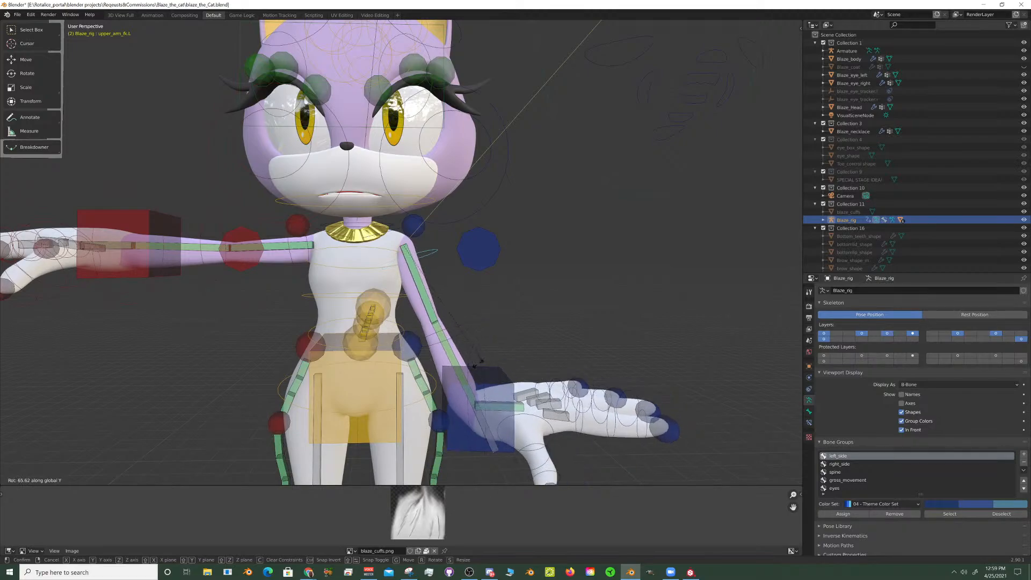
click(482, 360)
- Switch the Blaze_body mesh to Weight Paint mode and display the weights of the upper_arm.L bone
middle_drag(530, 306, 482, 191)
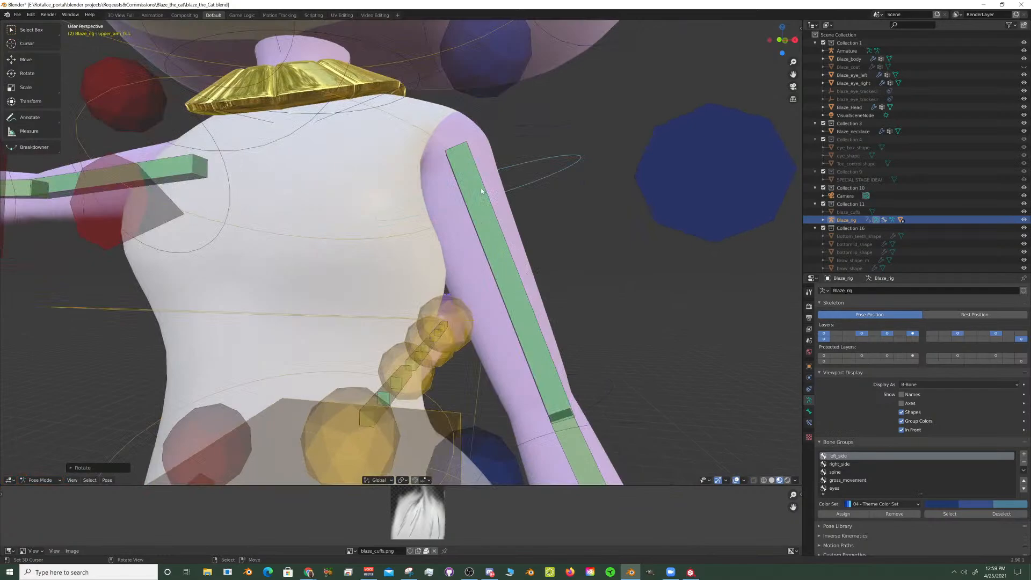
right_click(482, 130)
right_click(484, 138)
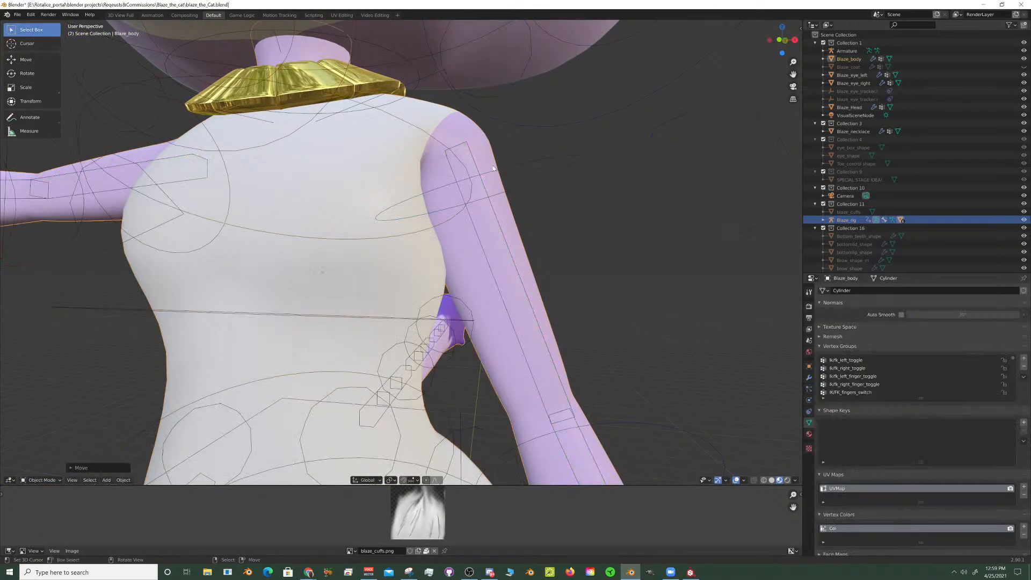
click(51, 480)
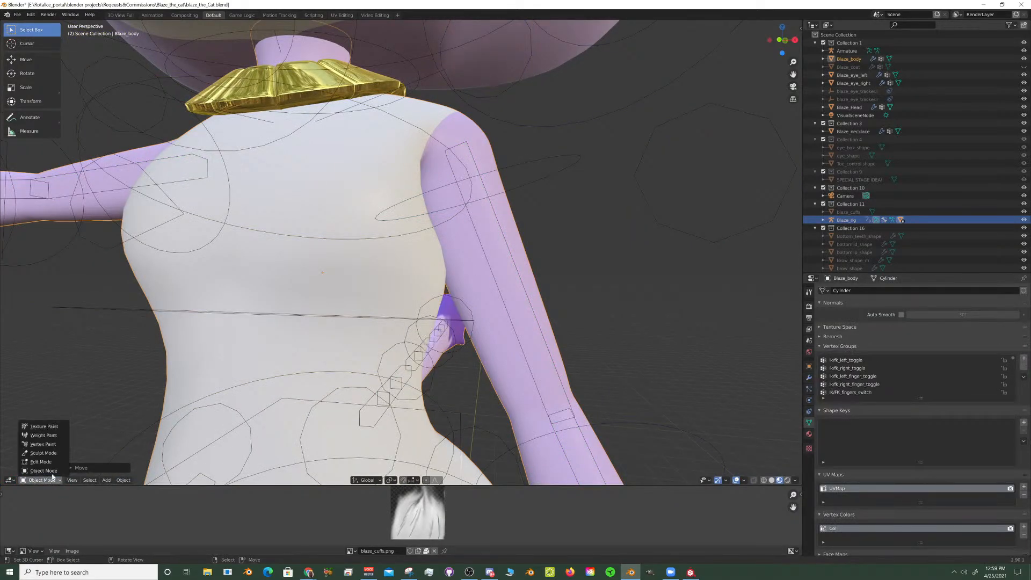
click(54, 438)
scroll(495, 271, up, 2)
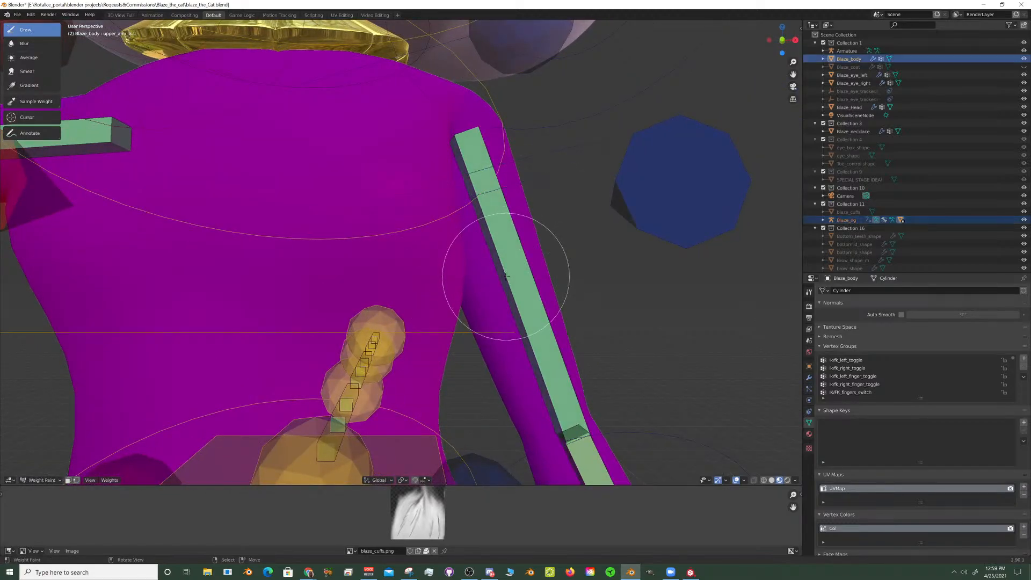
right_click(506, 277)
- Examine the upper_arm.L weight distribution across the lowered arm, shoulder and chest from several angles
scroll(520, 288, down, 4)
middle_drag(526, 297, 564, 311)
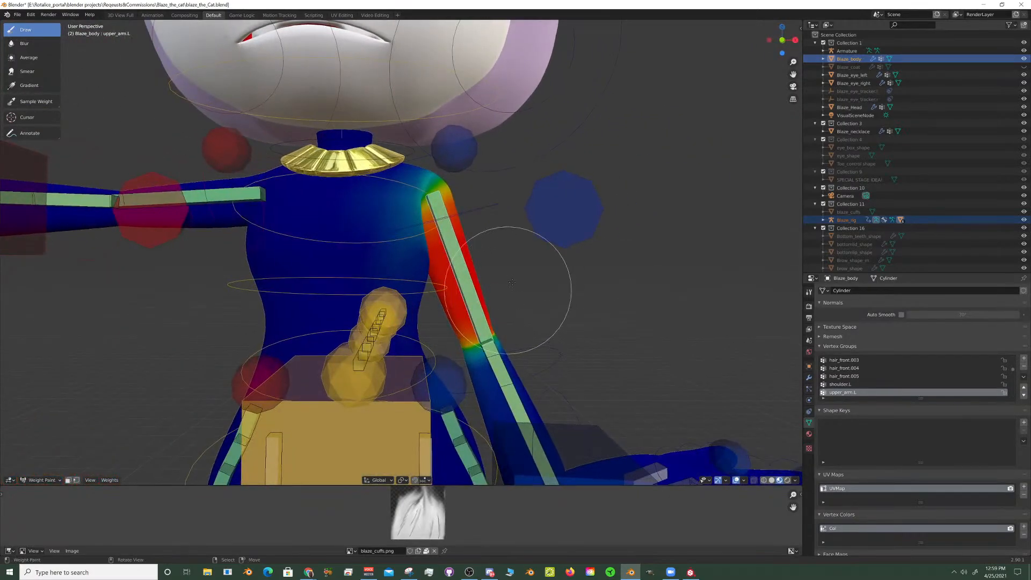
scroll(488, 263, down, 2)
middle_drag(488, 262, 497, 270)
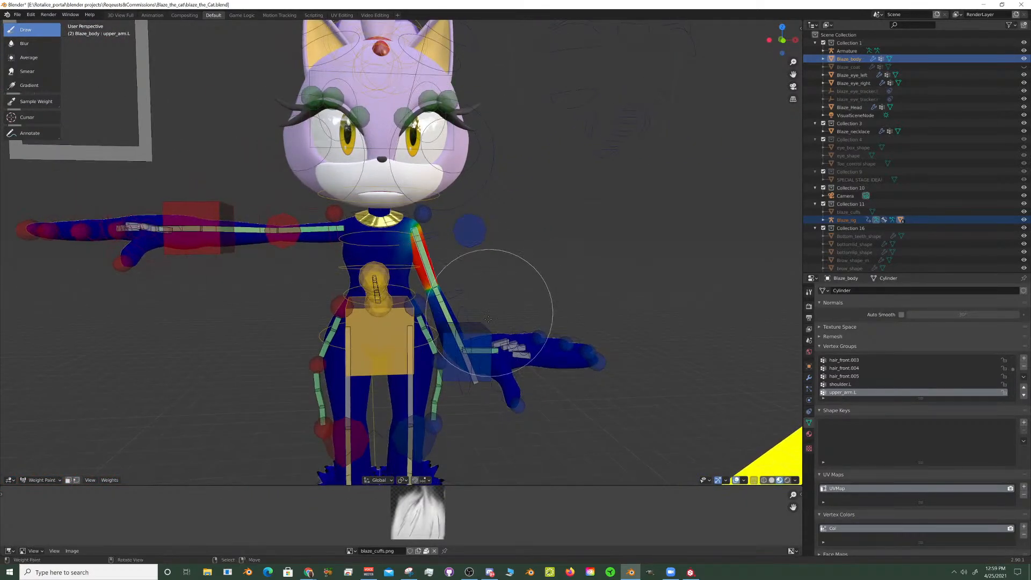
shift+middle_drag(485, 345, 490, 294)
scroll(472, 333, up, 2)
shift+middle_drag(471, 341, 460, 373)
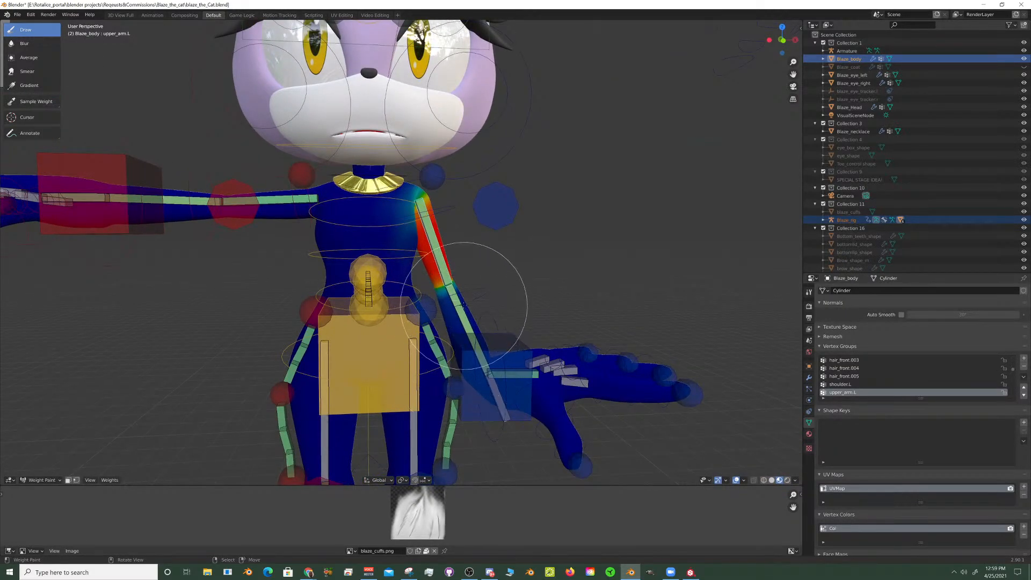
scroll(467, 304, up, 4)
shift+middle_drag(482, 301, 484, 344)
mouse_move(485, 344)
middle_down()
mouse_move(446, 321)
mouse_move(484, 318)
mouse_move(428, 310)
mouse_move(448, 307)
mouse_move(454, 135)
middle_up()
scroll(484, 317, up, 4)
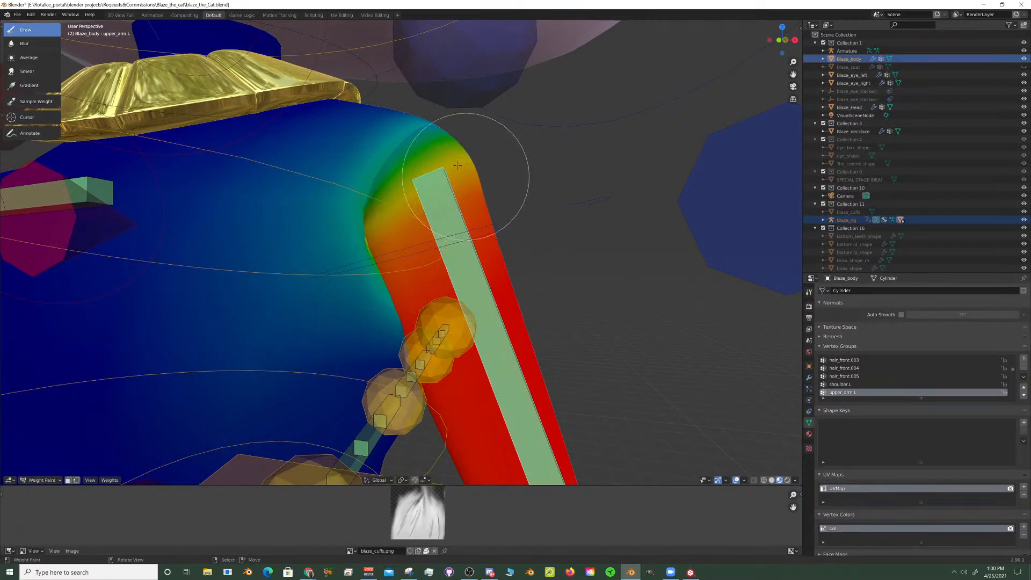
scroll(358, 290, down, 6)
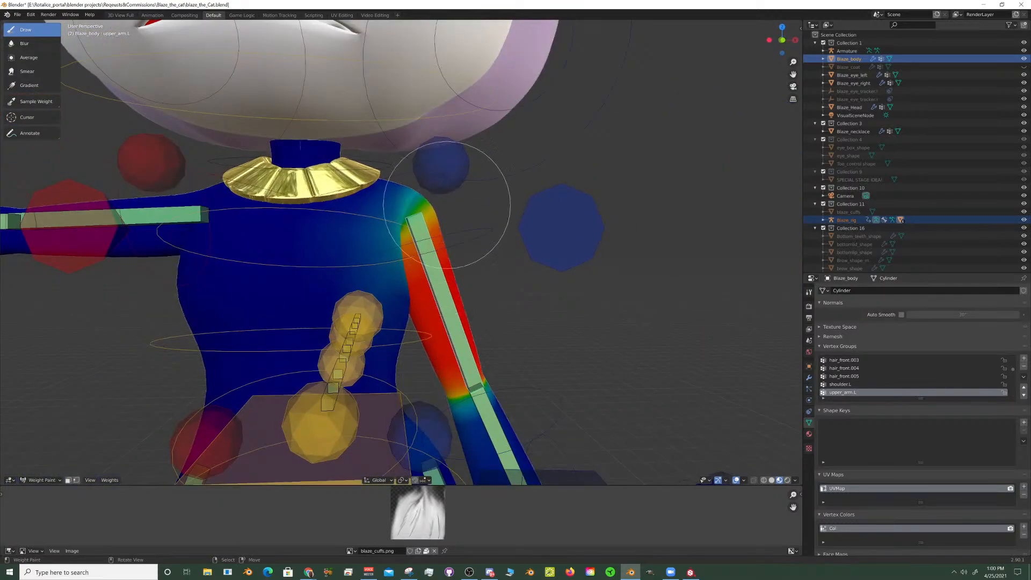
- Compare the Blaze_body weights of the shoulder.L, forearm_ik.L and upper_arm_ik.L bones, ending with upper_arm.L displayed
middle_drag(446, 204, 464, 156)
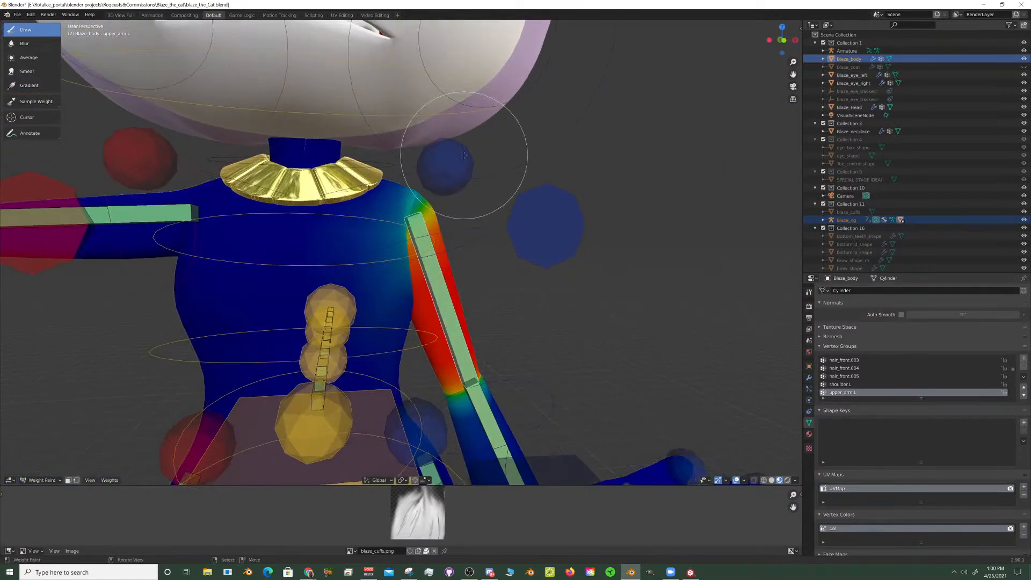
right_click(464, 156)
mouse_move(481, 367)
middle_down()
mouse_move(434, 354)
mouse_move(426, 330)
mouse_move(439, 238)
middle_up()
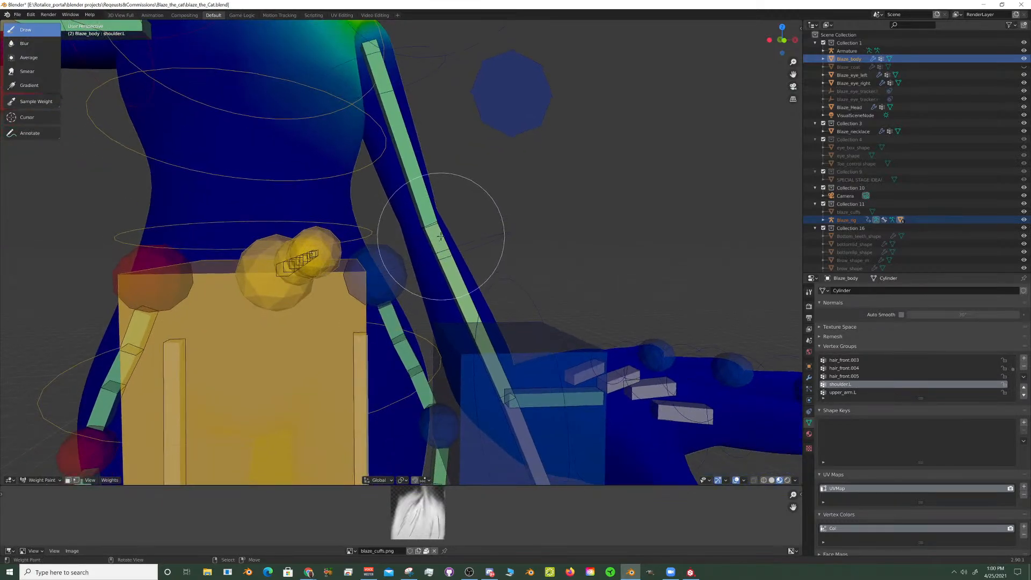
right_click(418, 164)
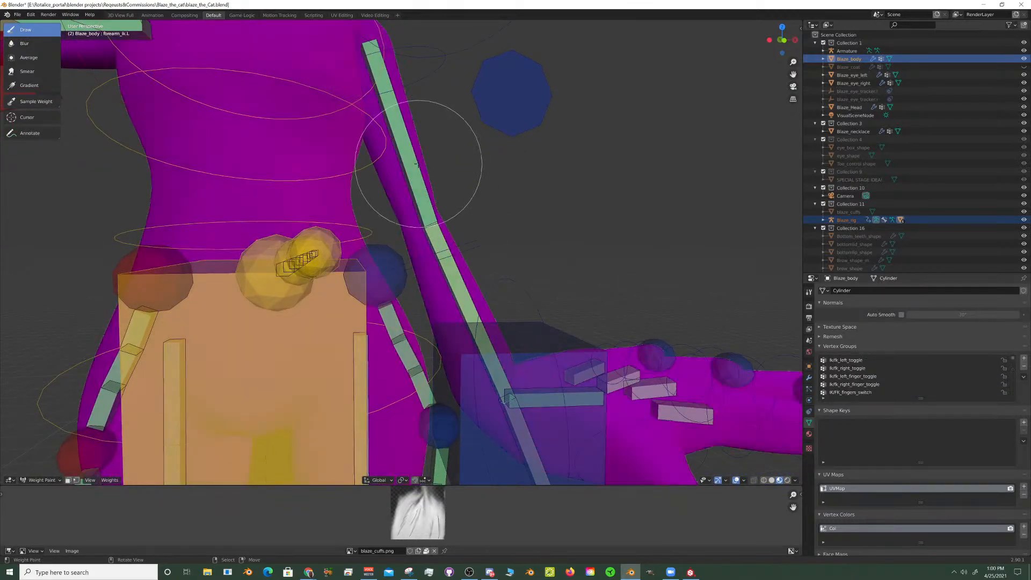
right_click(403, 133)
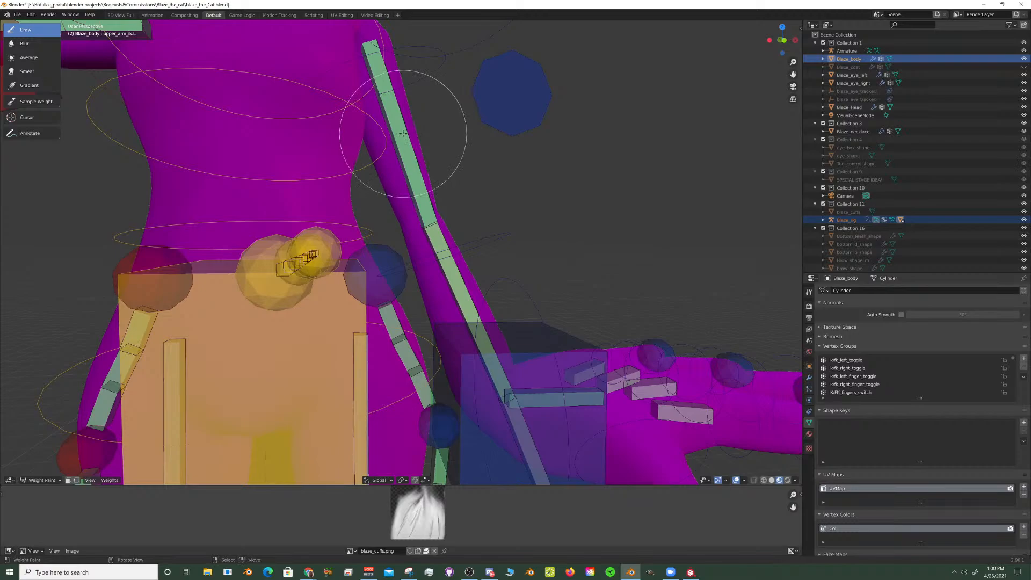
right_click(405, 133)
shift+middle_drag(408, 132, 465, 293)
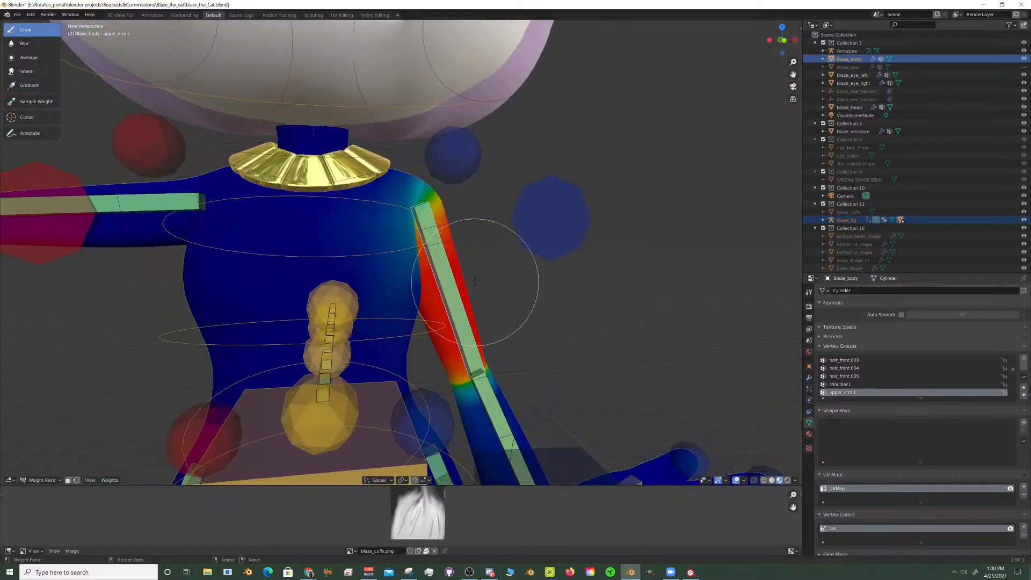
- Examine how the upper_arm.L weights blend across the left shoulder and armpit, up close and from several angles
scroll(424, 161, up, 3)
middle_drag(421, 157, 400, 194)
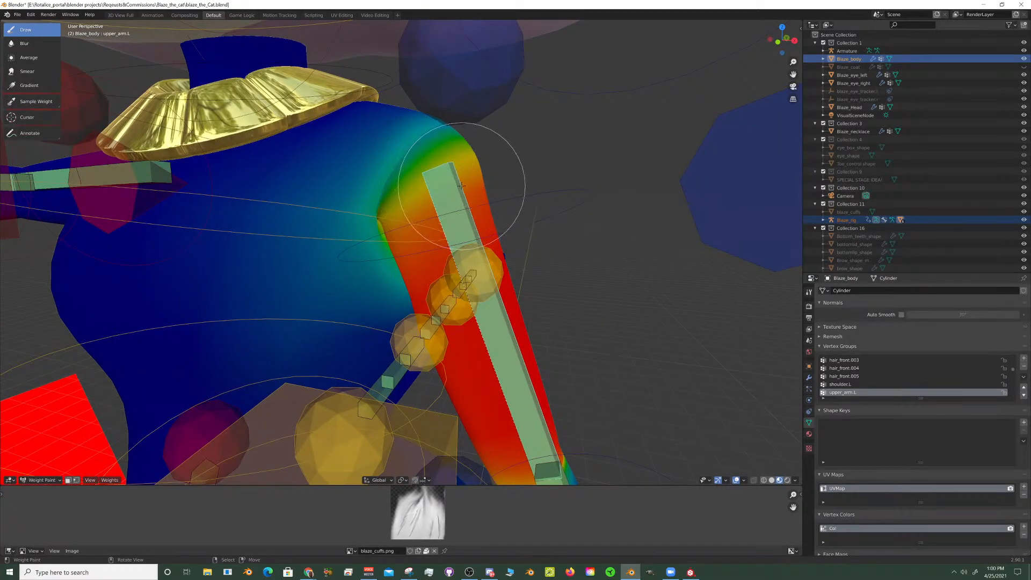
middle_drag(466, 173, 469, 188)
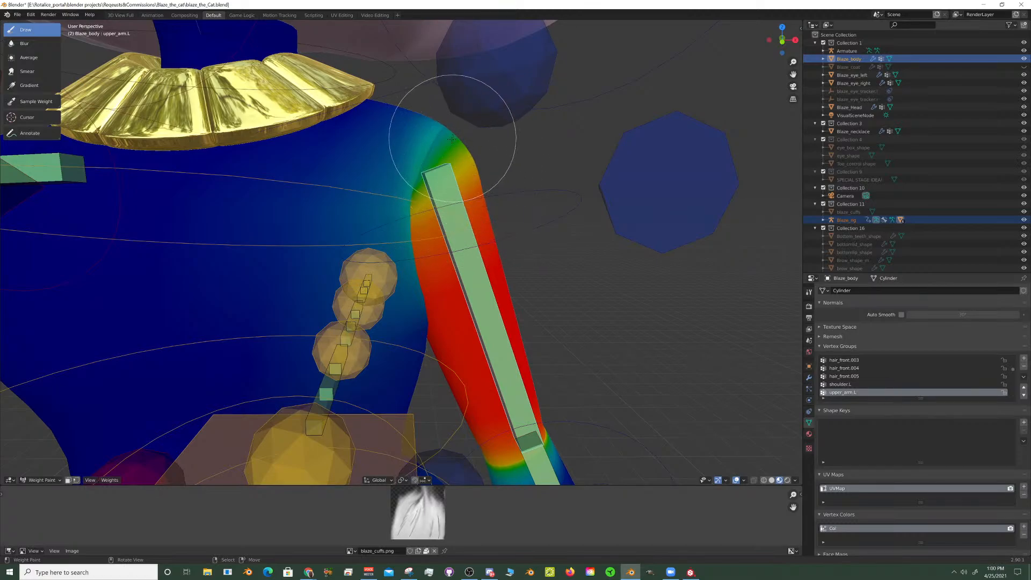
scroll(454, 186, down, 3)
scroll(454, 186, up, 5)
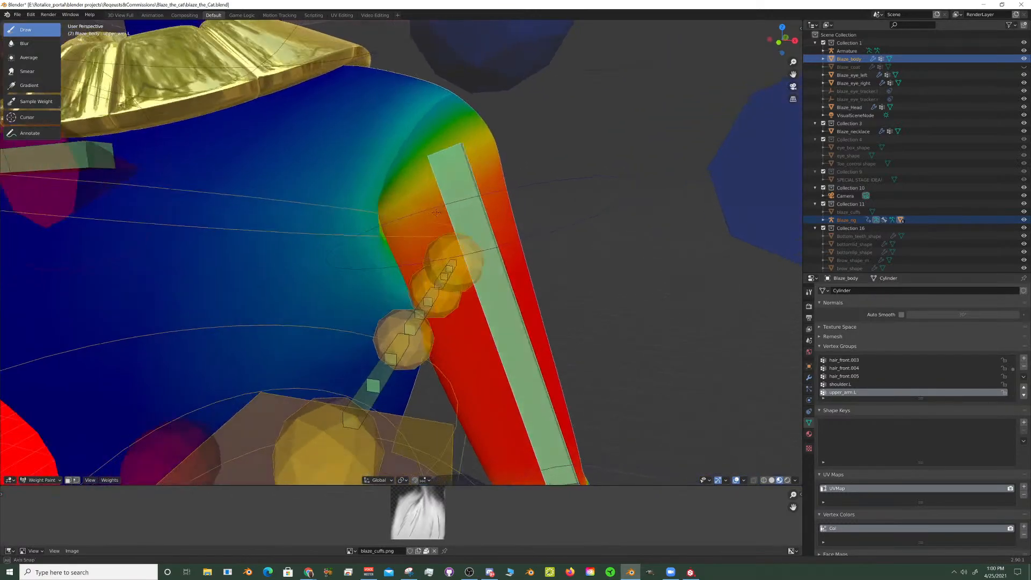
middle_drag(429, 199, 442, 219)
scroll(370, 215, up, 3)
scroll(417, 223, down, 3)
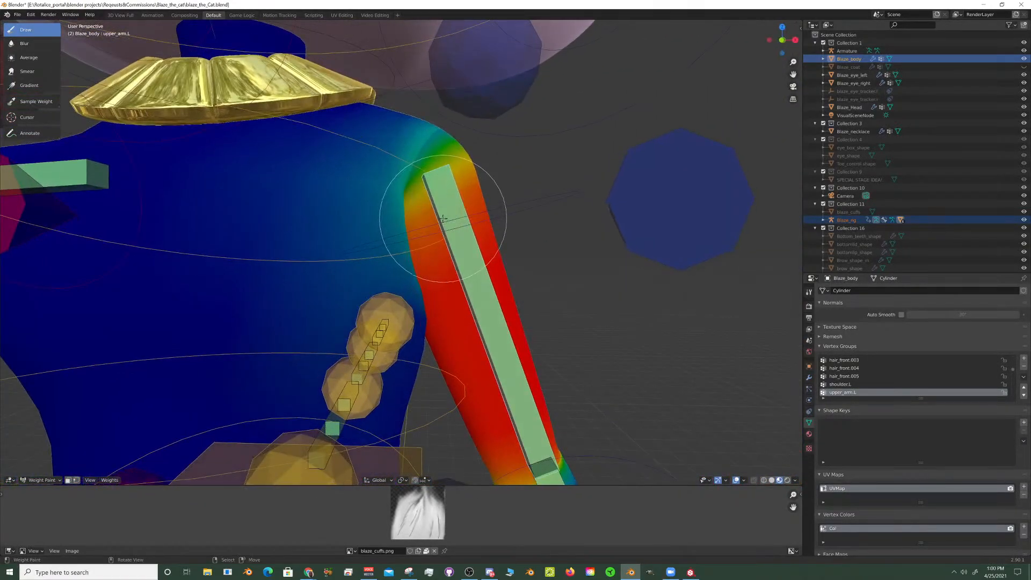
scroll(443, 218, down, 8)
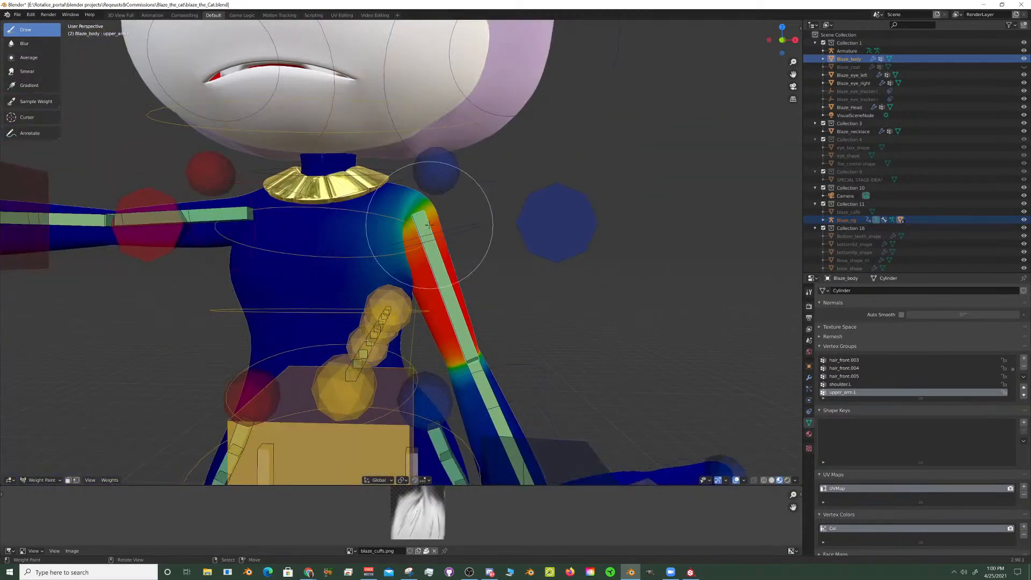
- Clear the rotation of the left upper arm's FK control to return the arm to the T-pose
scroll(461, 255, up, 4)
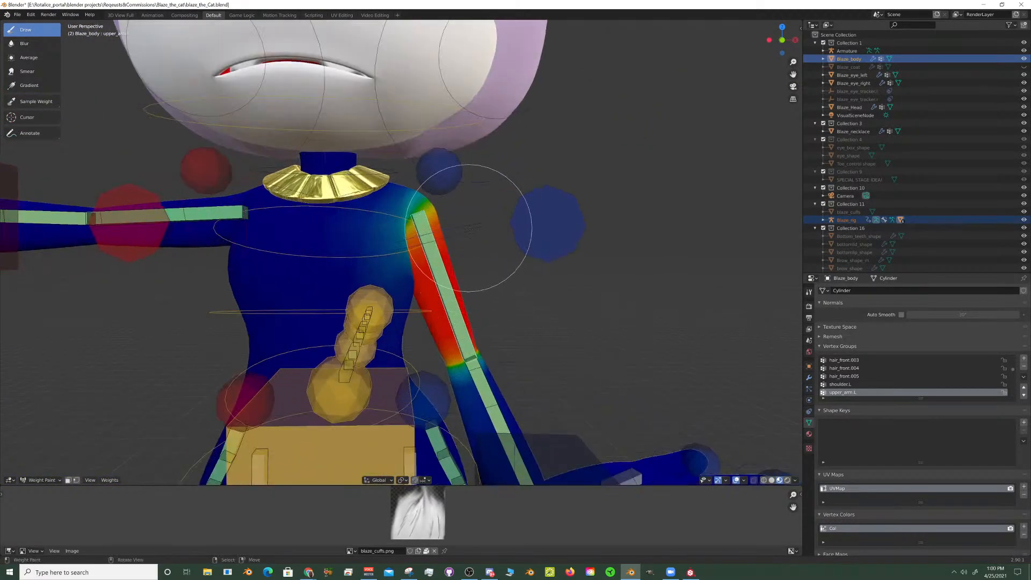
ctrl+click(472, 230)
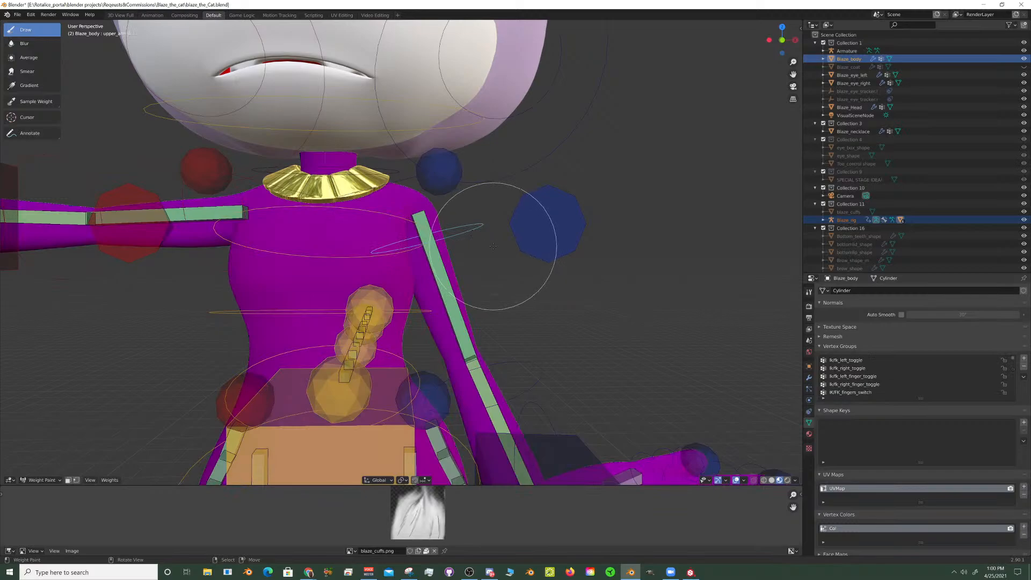
key(alt+r)
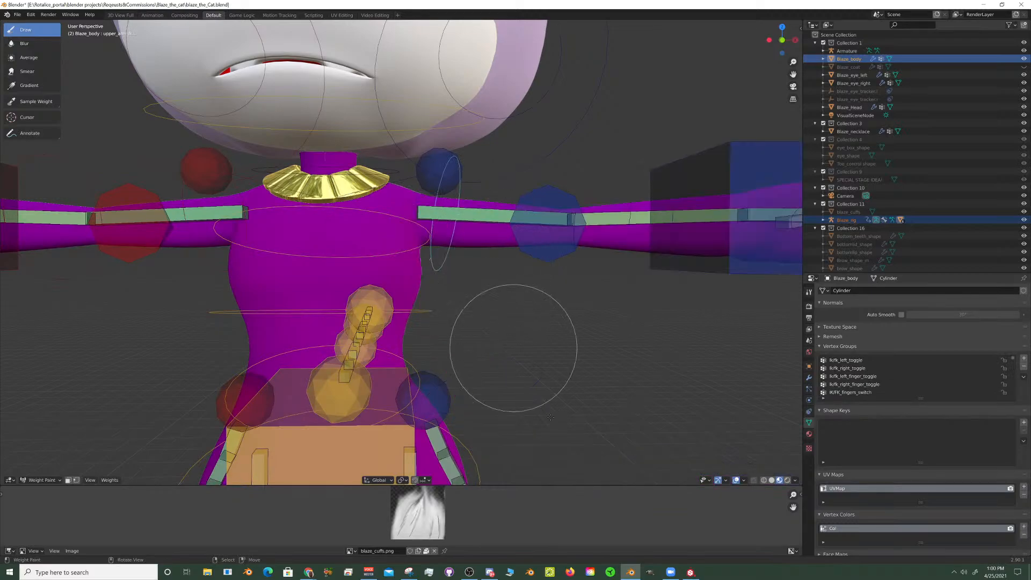
- Switch Blaze_body from Weight Paint to Object Mode and put the Blaze_rig armature in Pose Mode
click(50, 480)
click(67, 471)
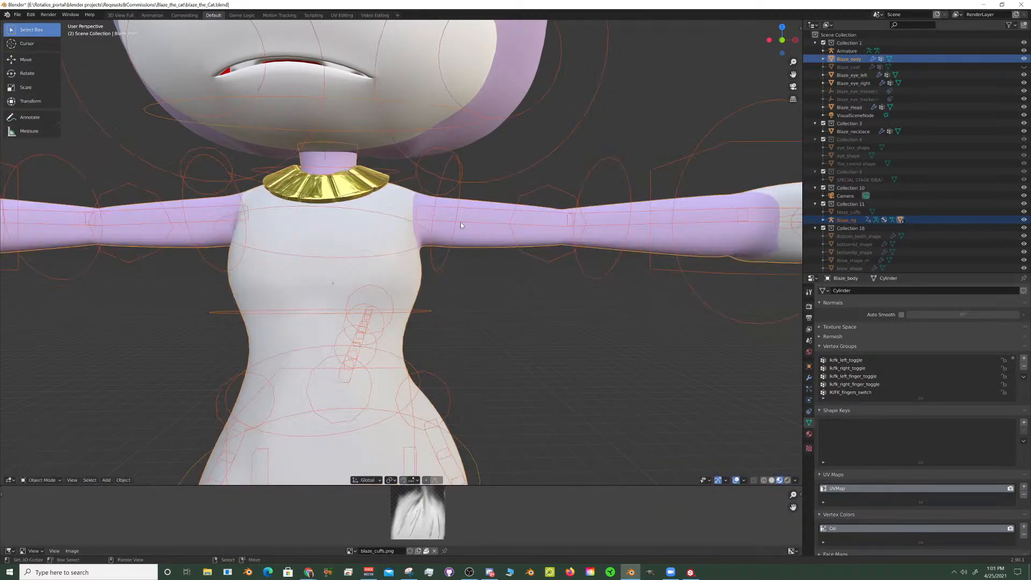
click(453, 234)
click(47, 479)
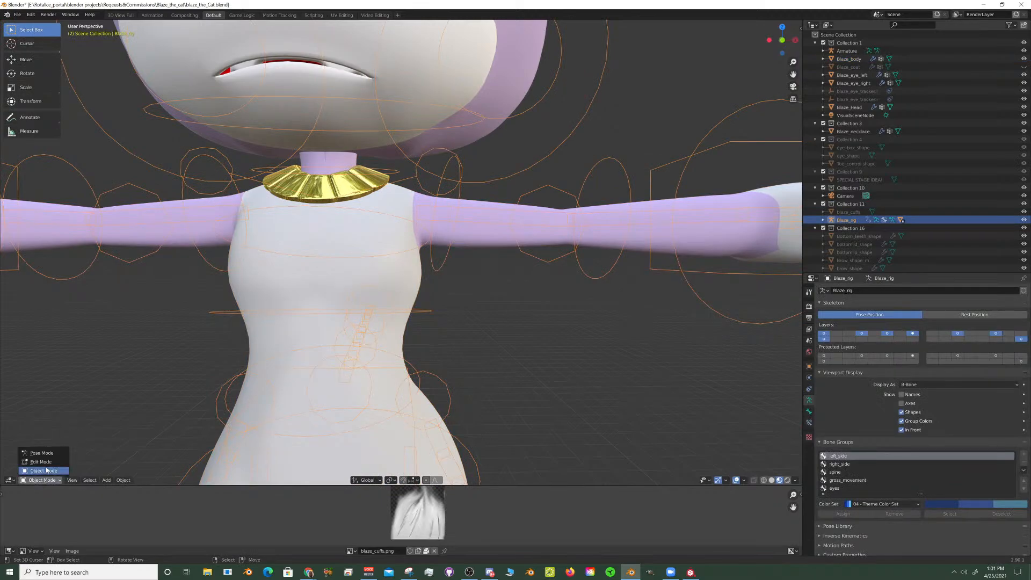
click(51, 454)
- Select the upper_arm.L bone and inspect its placement in the straightened left arm
middle_drag(525, 196, 502, 213)
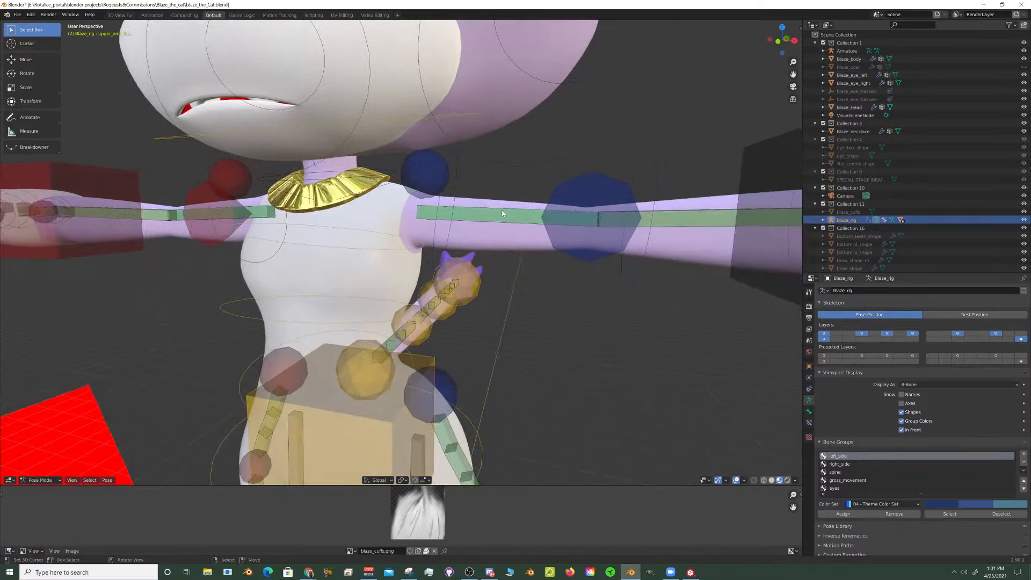
click(500, 213)
middle_drag(500, 213, 484, 241)
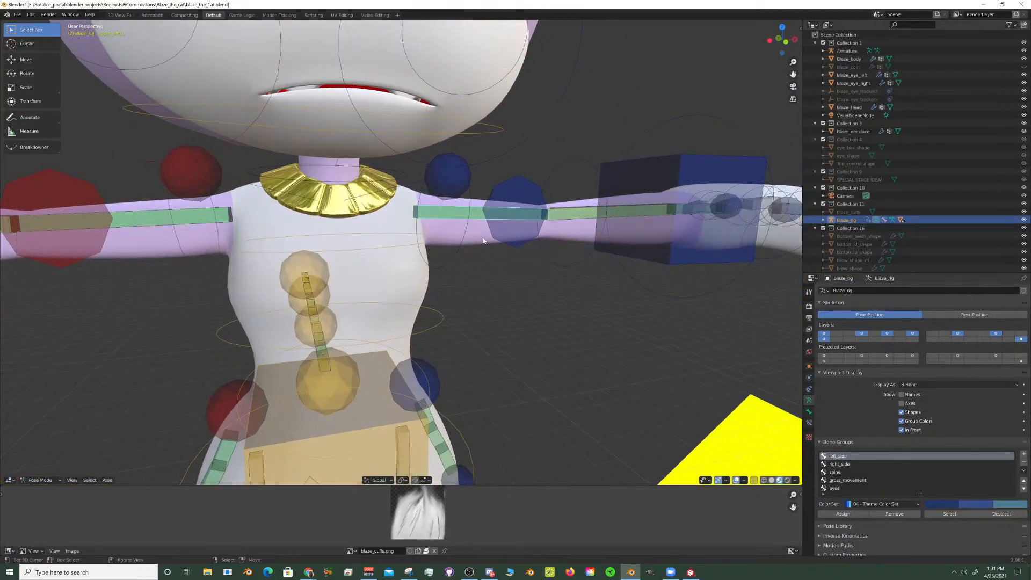
- Lower the box-shaped spine control at the hips by about 1.68 along the global Z axis, bending the knees
scroll(483, 241, down, 6)
shift+middle_drag(509, 267, 511, 245)
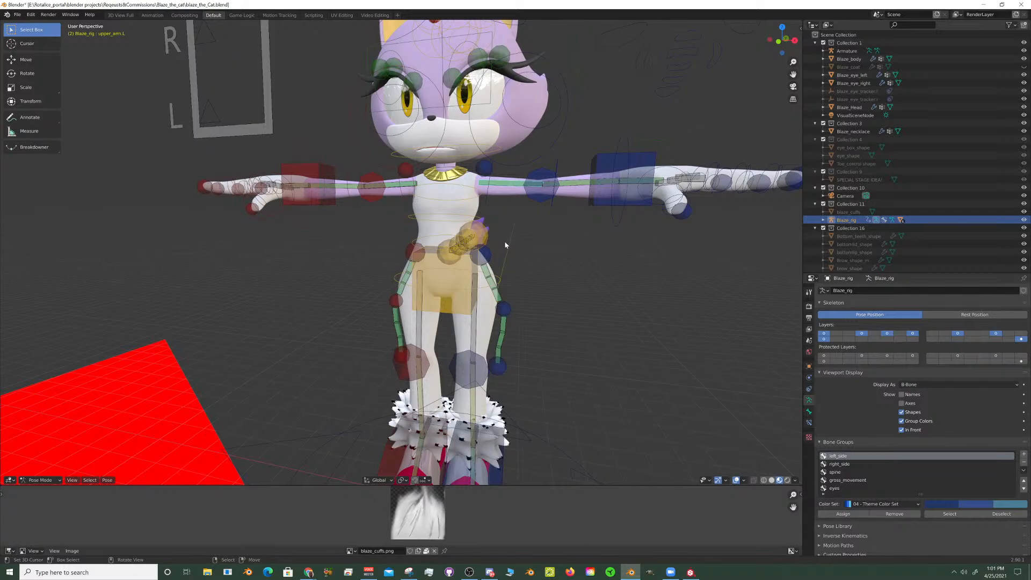
click(473, 274)
middle_drag(473, 273, 572, 224)
key(g)
key(z)
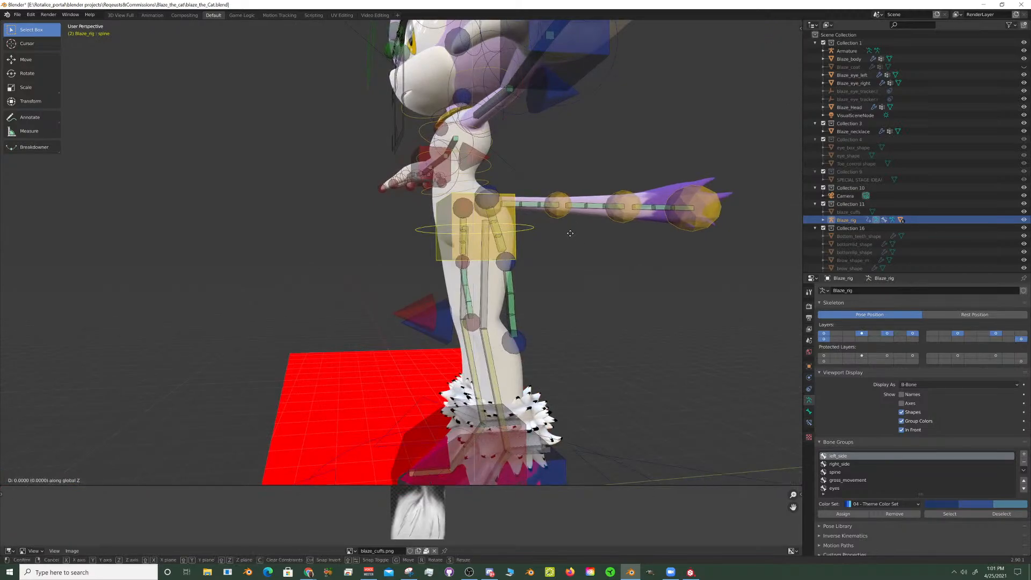
click(570, 296)
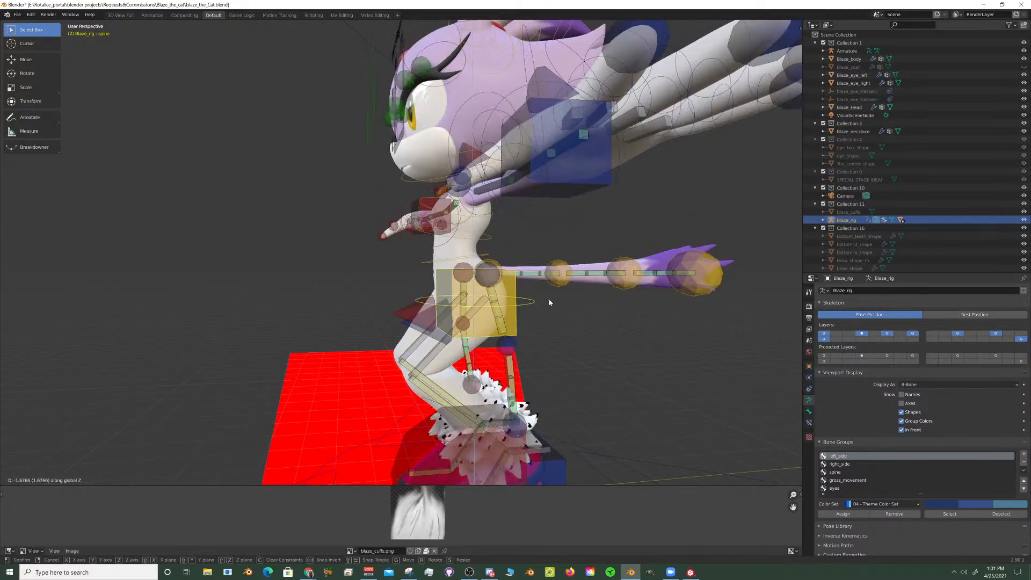
- Rotate the spine control at the hips about 38.4° around the global X axis to lean the body forward
middle_drag(548, 299, 634, 297)
scroll(465, 314, up, 3)
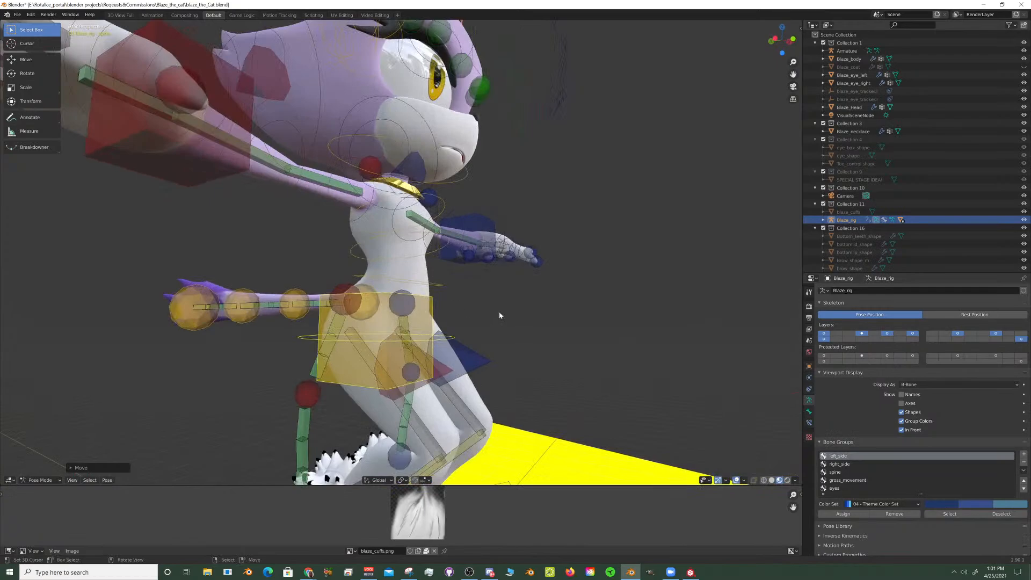
key(r)
key(x)
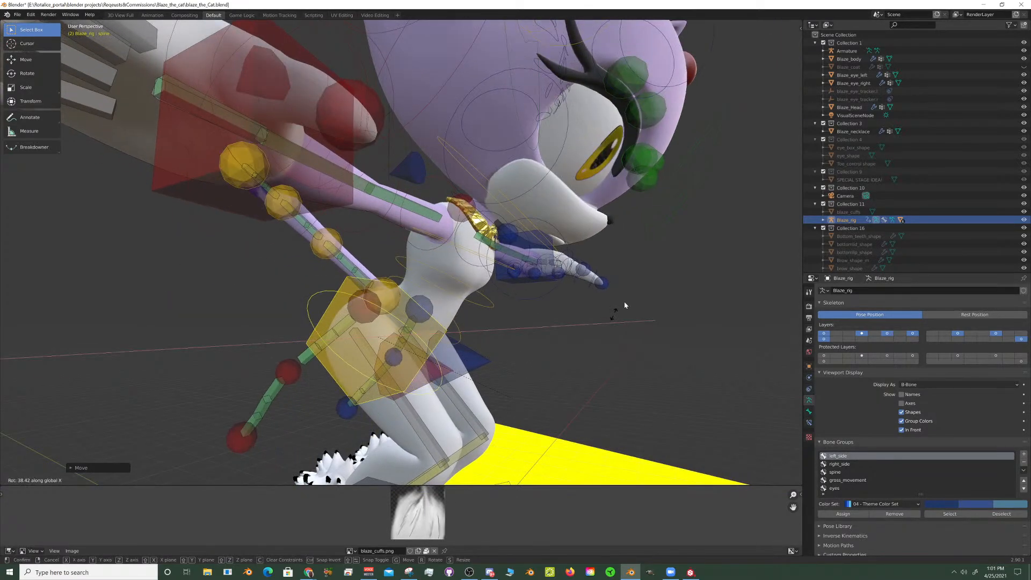
click(624, 302)
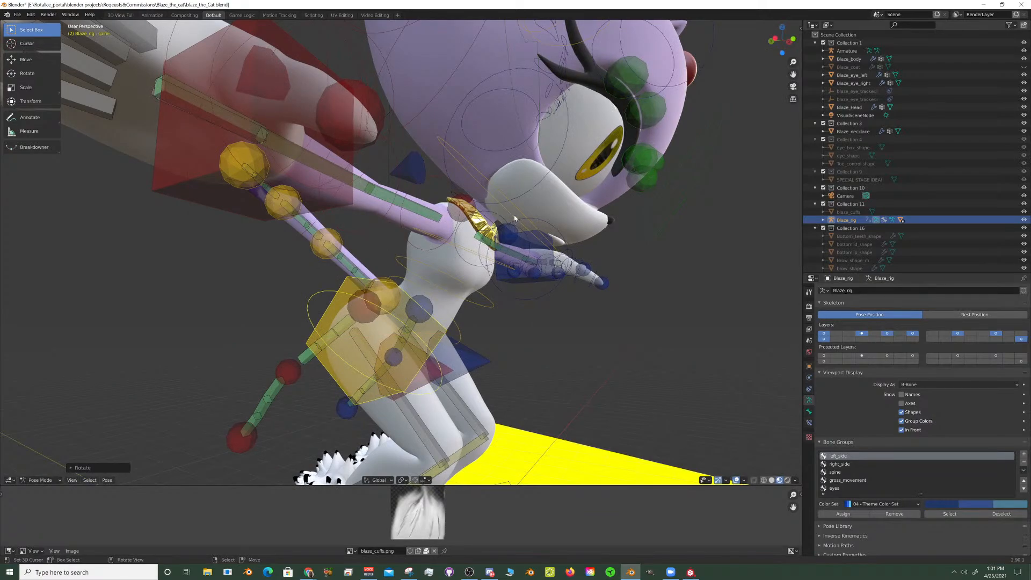
- Rotate the head control (spine.005) about -26° around the global X axis to raise the face
click(514, 215)
key(r)
key(x)
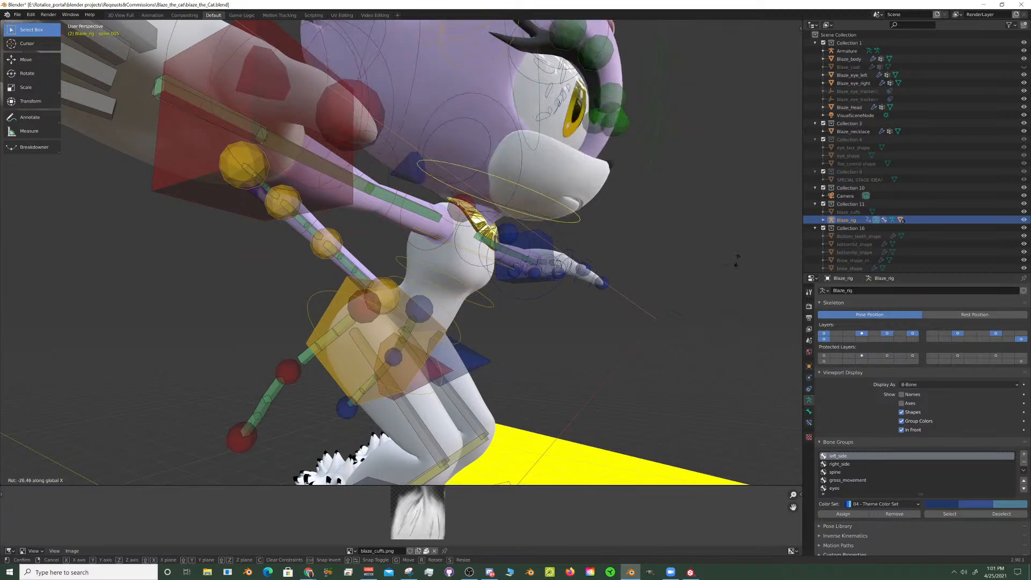
click(718, 280)
- Rotate the neck control (spine.004) backward around the global X axis to raise the neck and head
middle_drag(718, 281, 562, 270)
scroll(561, 270, up, 10)
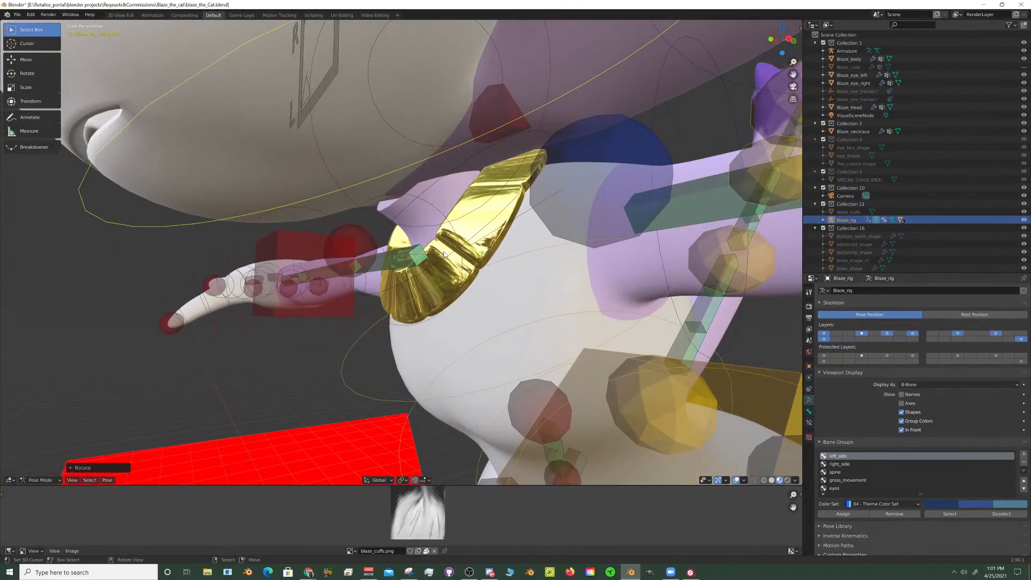
scroll(400, 229, up, 3)
mouse_move(385, 224)
middle_down()
mouse_move(431, 215)
mouse_move(389, 237)
mouse_move(406, 226)
middle_up()
scroll(391, 221, down, 8)
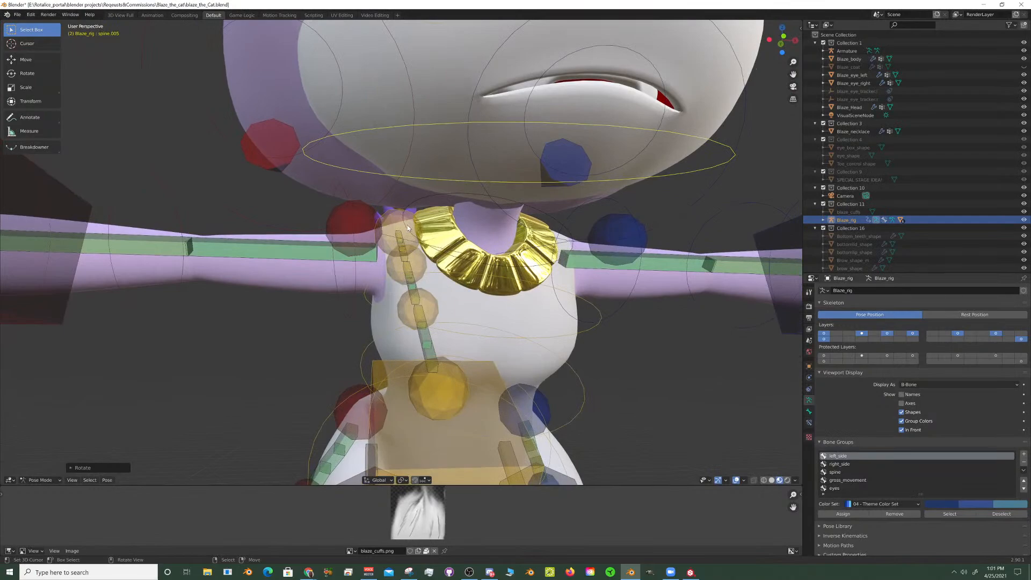
click(406, 224)
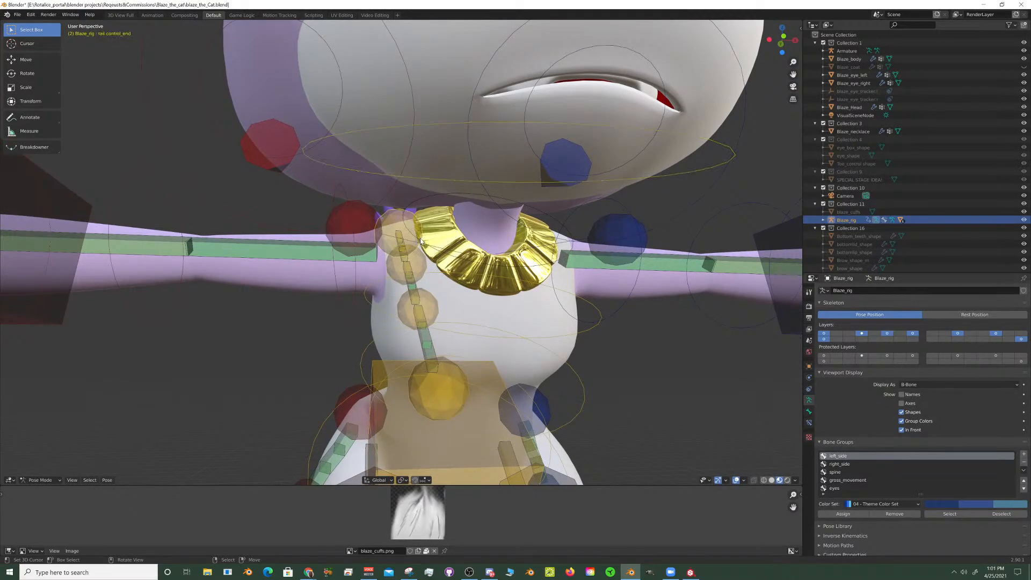
click(421, 240)
middle_drag(422, 240, 507, 277)
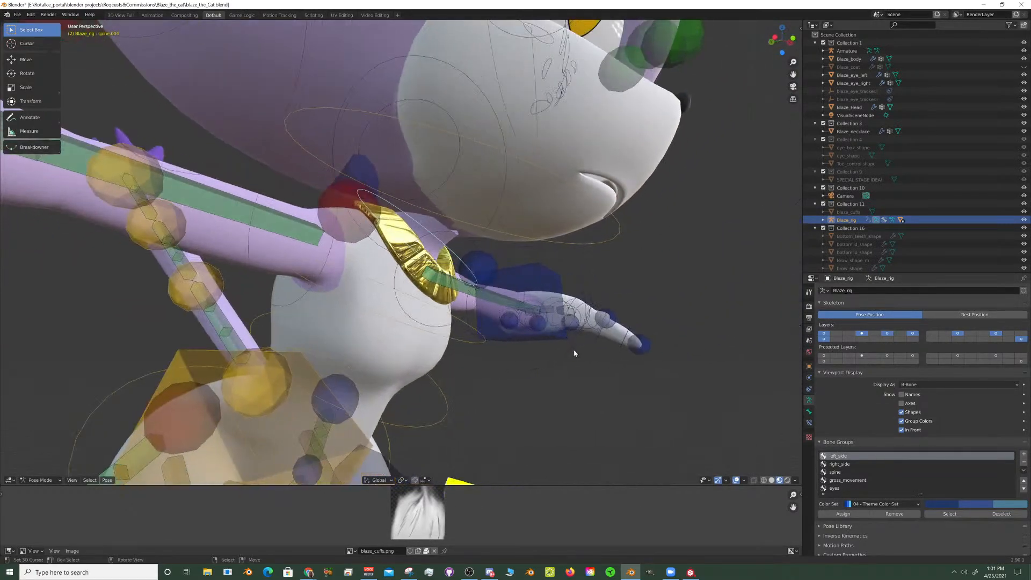
key(r)
key(x)
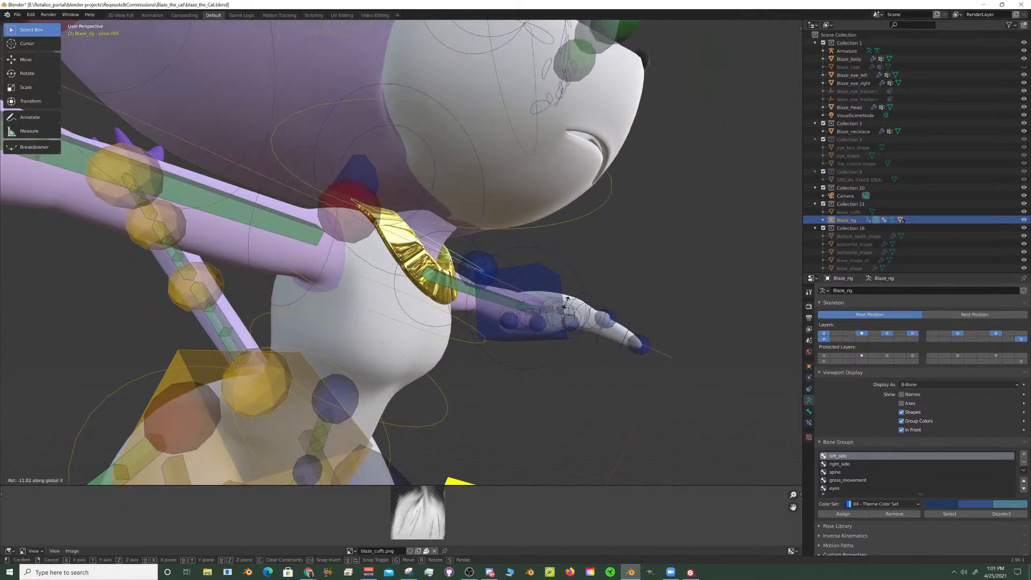
click(602, 194)
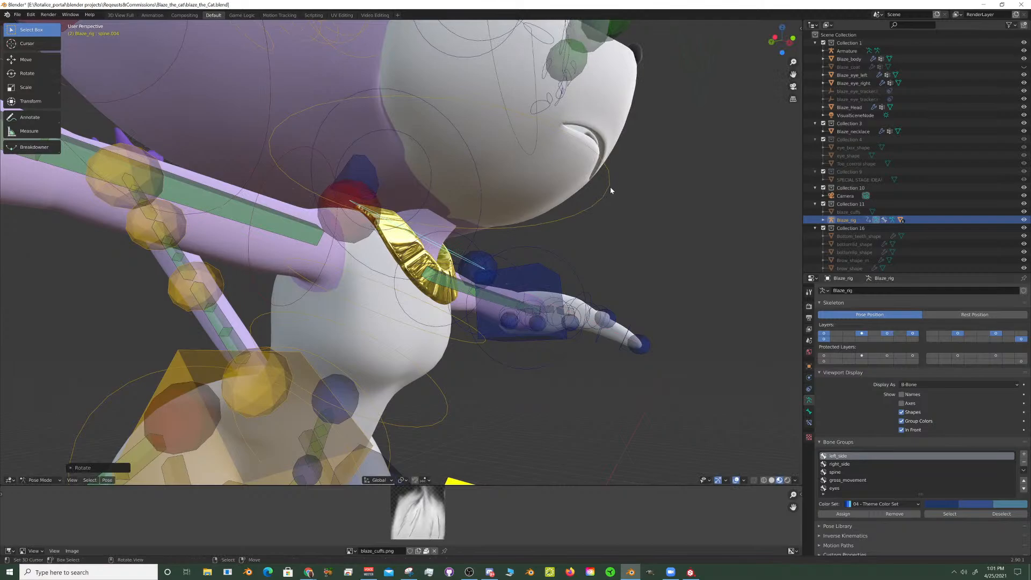
- Rotate the head control (spine.005) about 12.7° around the global X axis to tip the face down
click(610, 189)
middle_drag(610, 190, 628, 222)
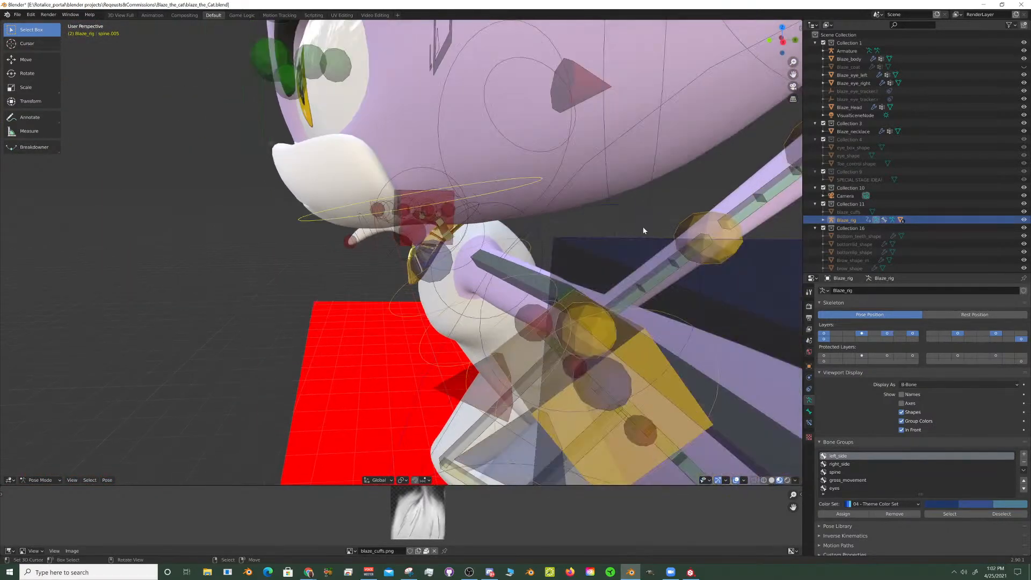
key(r)
key(x)
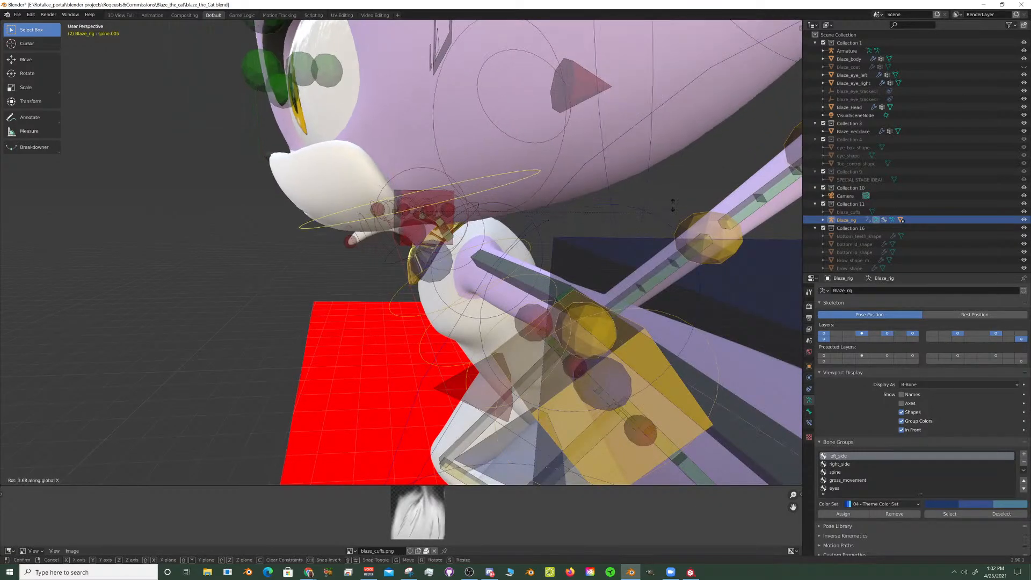
click(688, 164)
scroll(687, 164, down, 6)
middle_drag(430, 167, 585, 194)
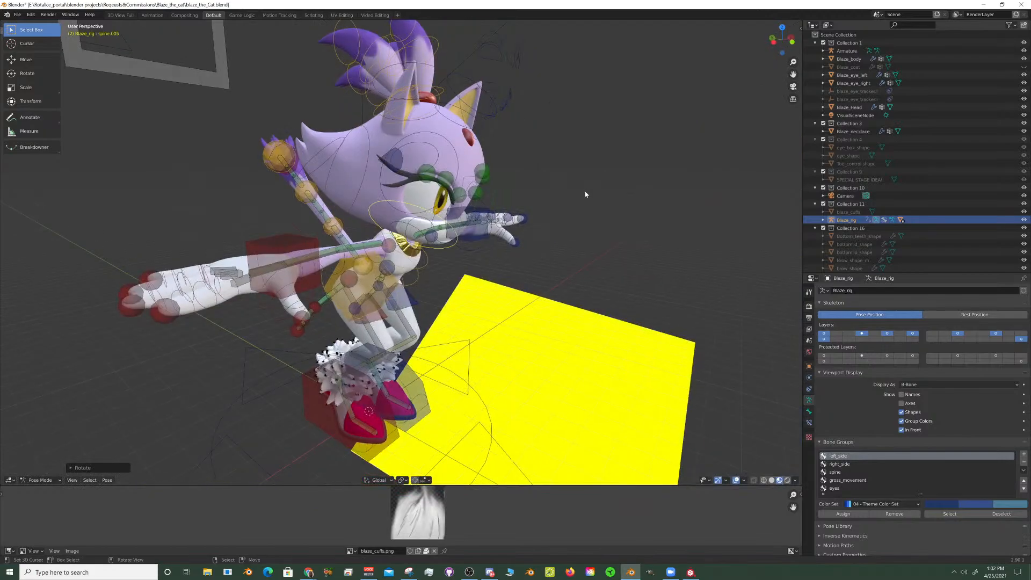
scroll(585, 200, up, 4)
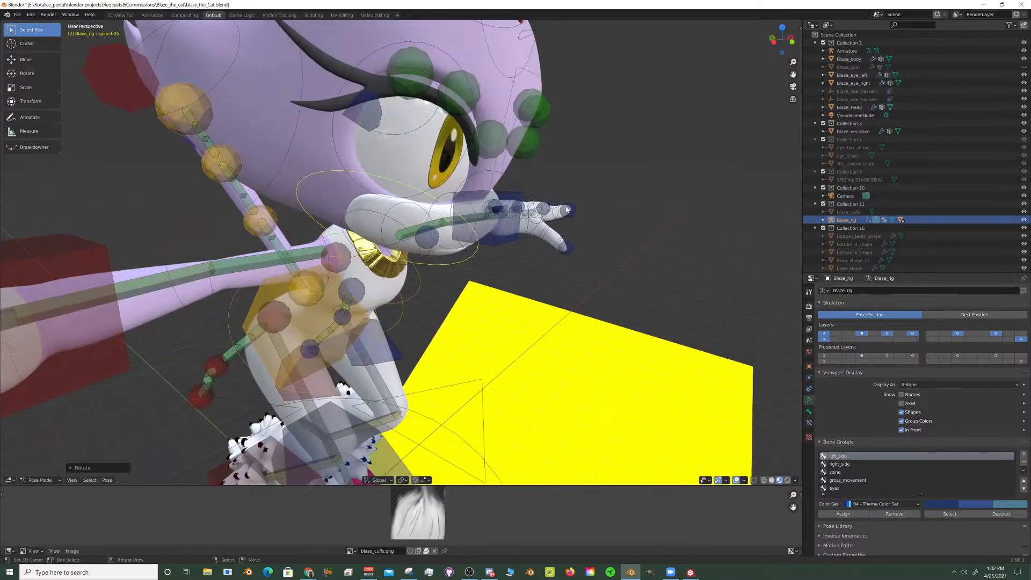
click(578, 202)
key(g)
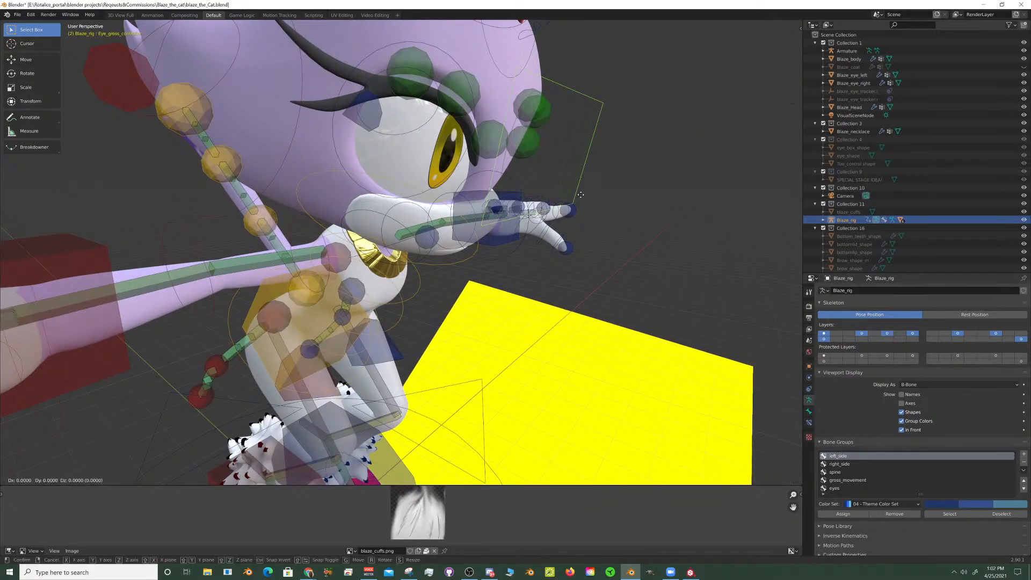
key(z)
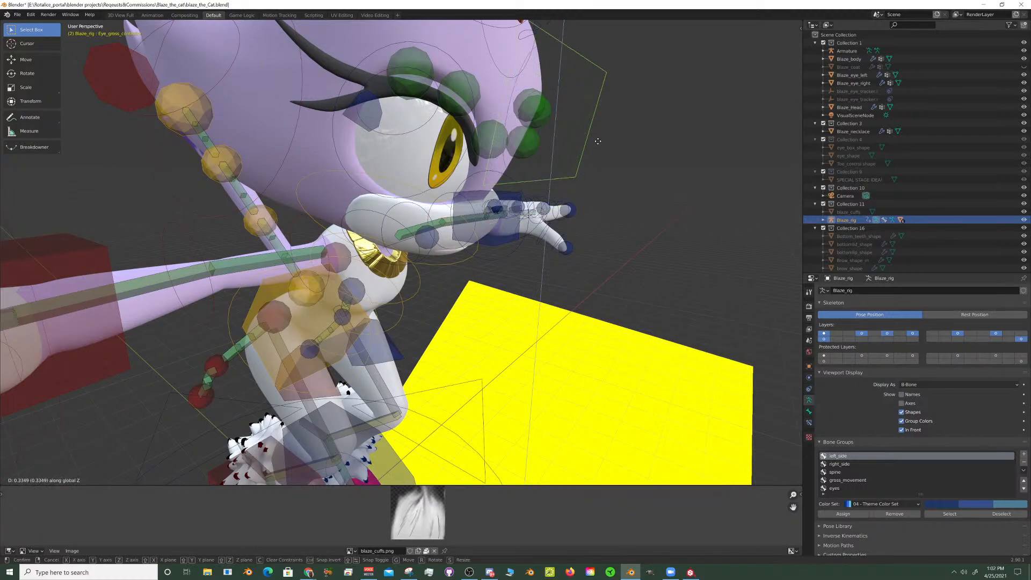
right_click(583, 143)
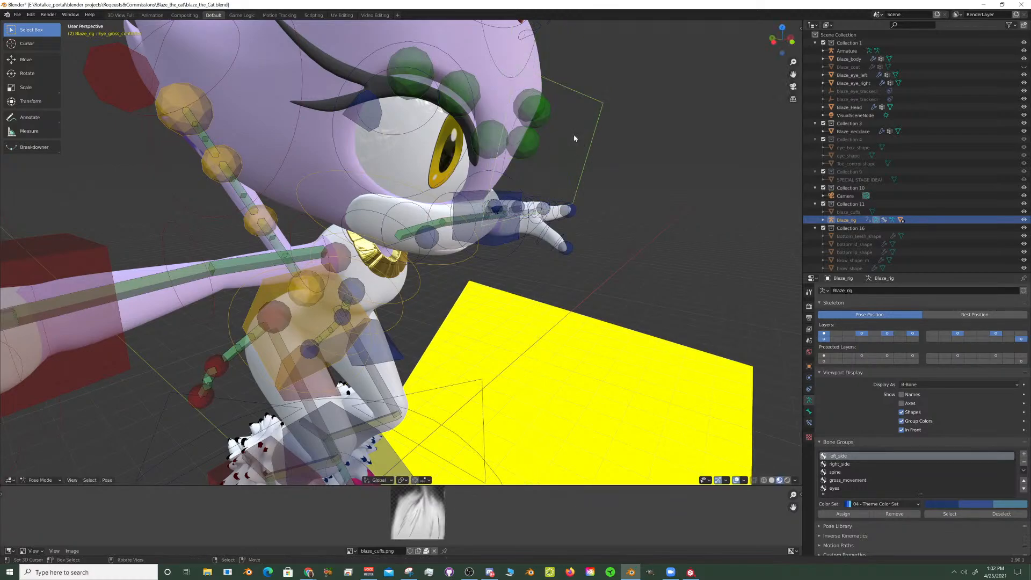
- Move the round control of one eye up about 0.36 along the global Z axis in front of Blaze's face
click(584, 156)
key(g)
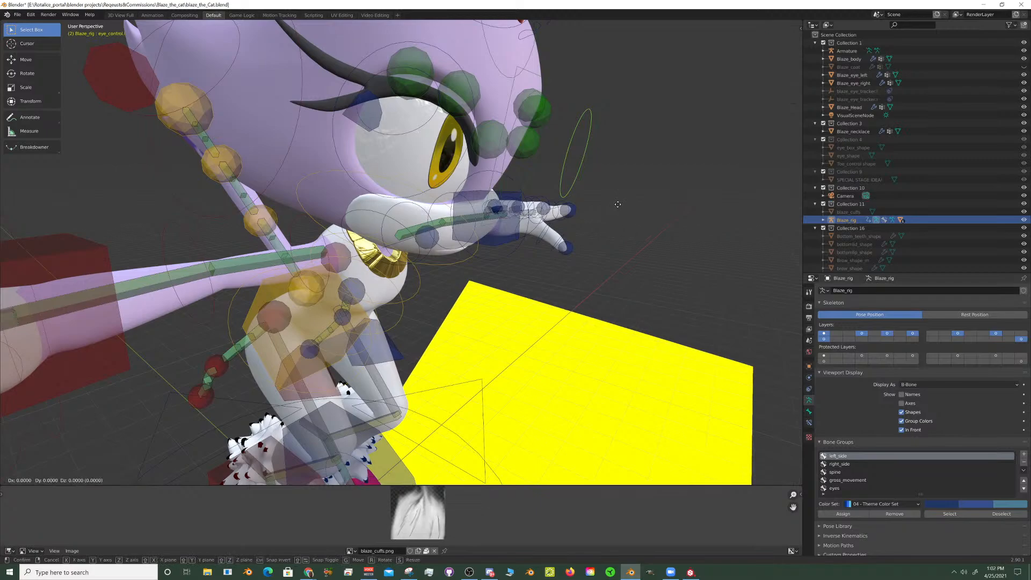
key(z)
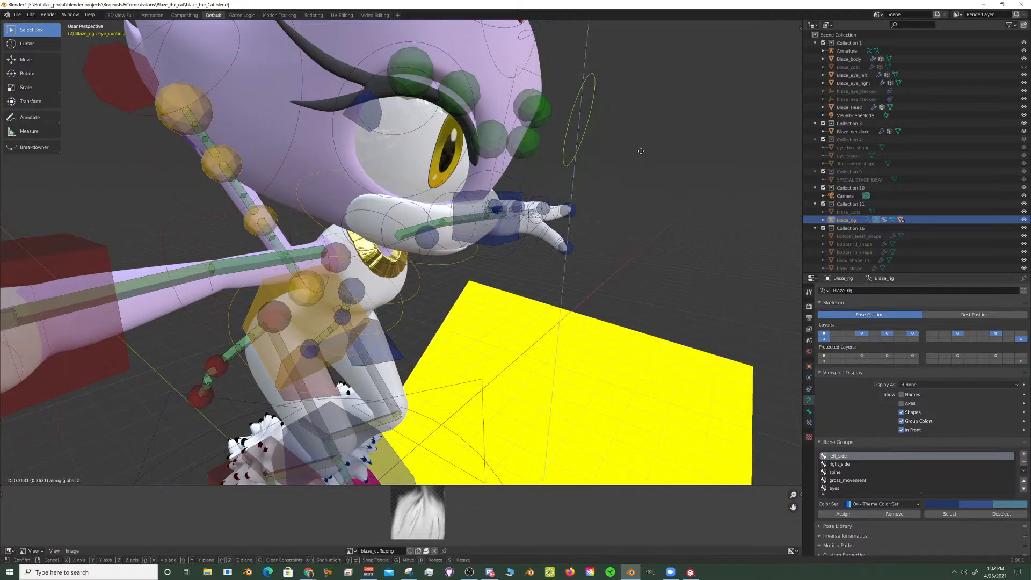
click(637, 157)
- Copy the eye control's pose and paste it flipped onto the matching control of the other eye
middle_drag(631, 188, 568, 184)
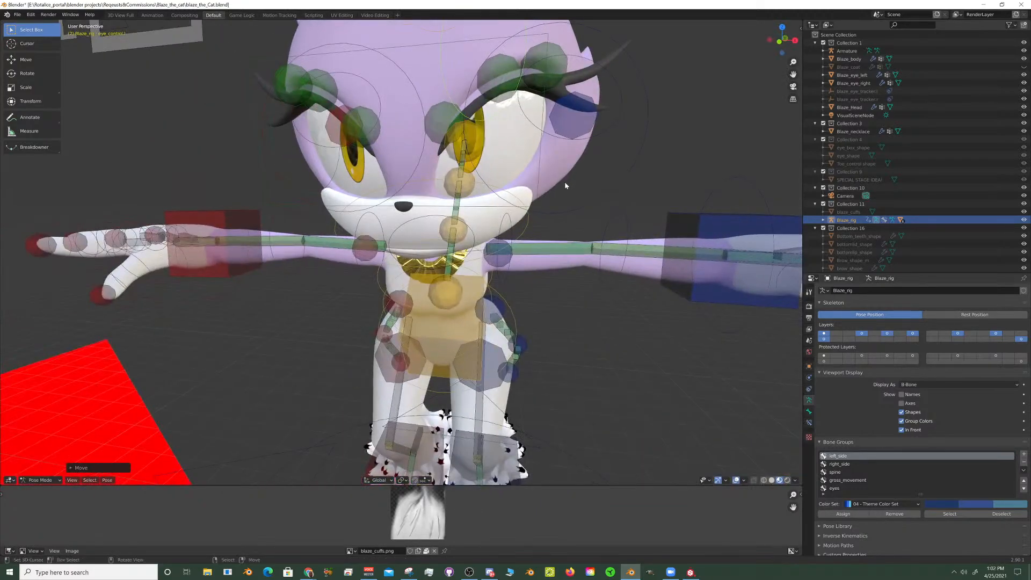
key(ctrl+shift+v)
scroll(525, 198, down, 4)
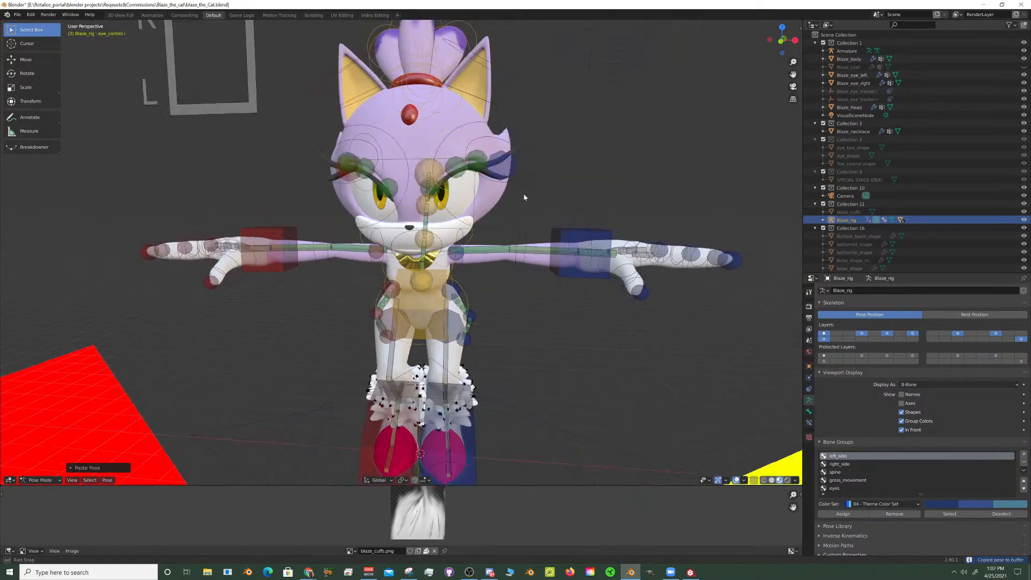
middle_drag(525, 198, 511, 246)
scroll(584, 236, up, 4)
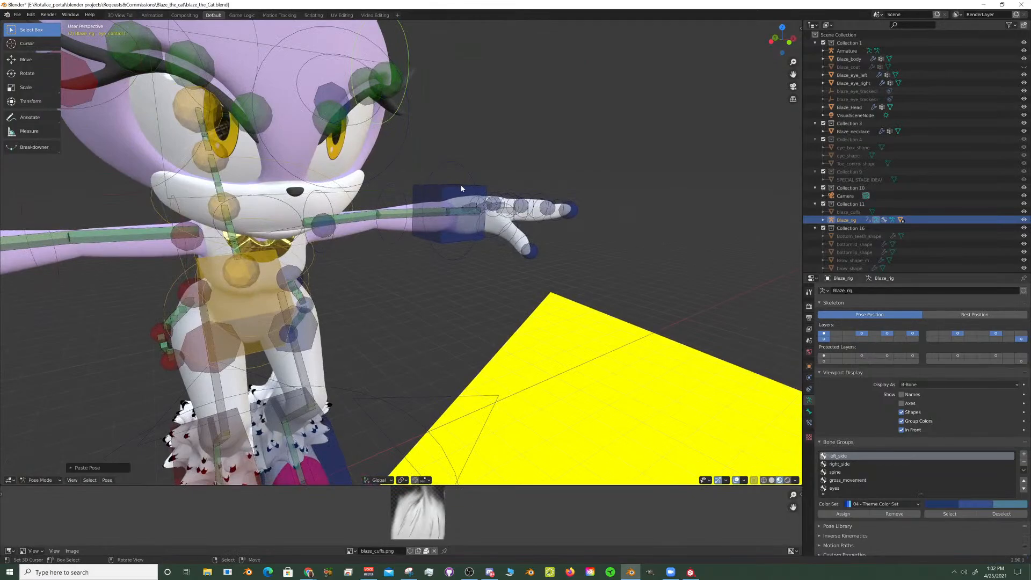
- Clear the rotation and location of the spine control at the hips to return it to its rest position
click(480, 211)
scroll(479, 211, down, 2)
middle_drag(479, 211, 437, 252)
scroll(427, 251, up, 2)
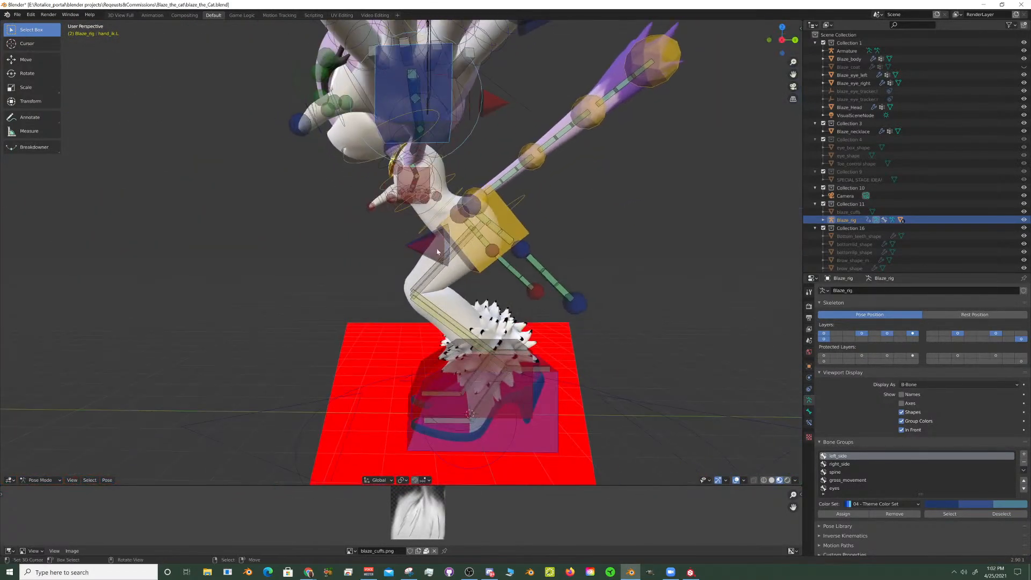
click(531, 231)
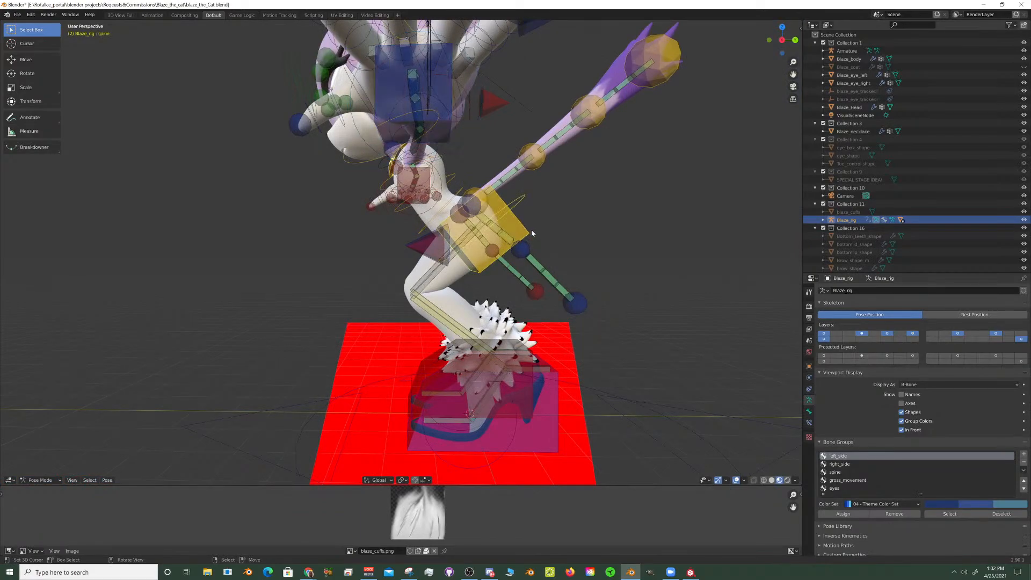
scroll(914, 419, down, 3)
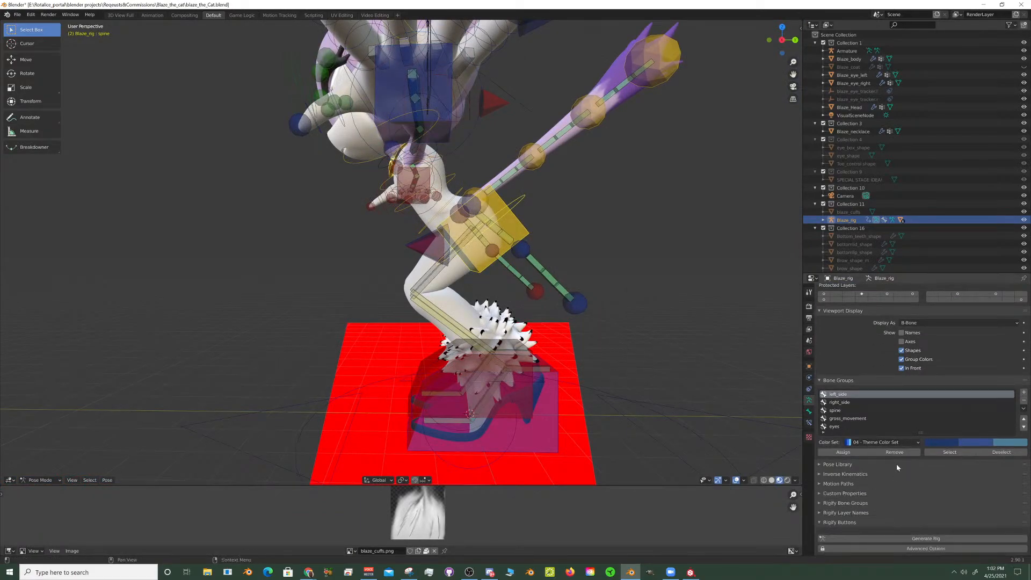
middle_drag(594, 349, 665, 353)
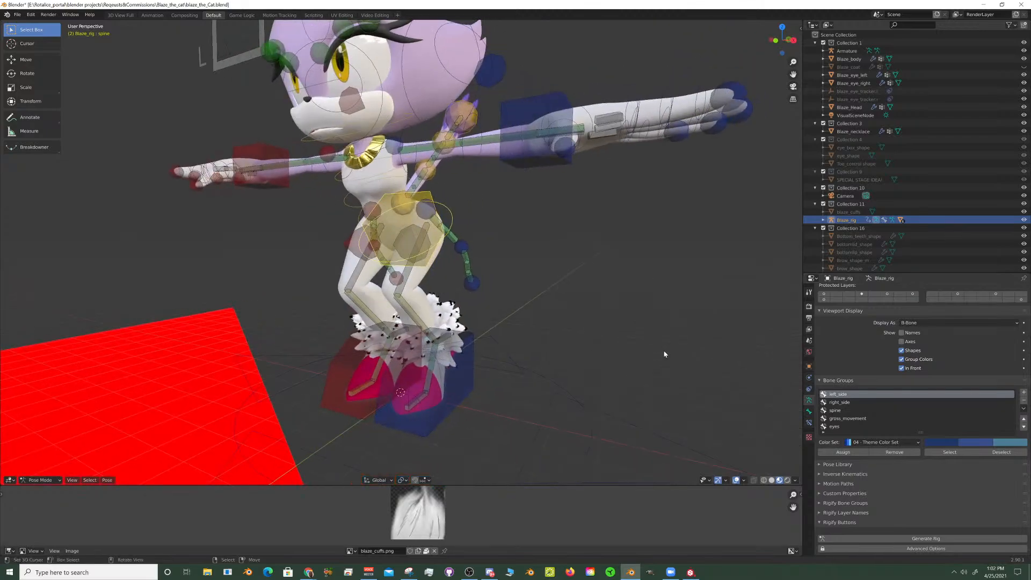
key(alt+r)
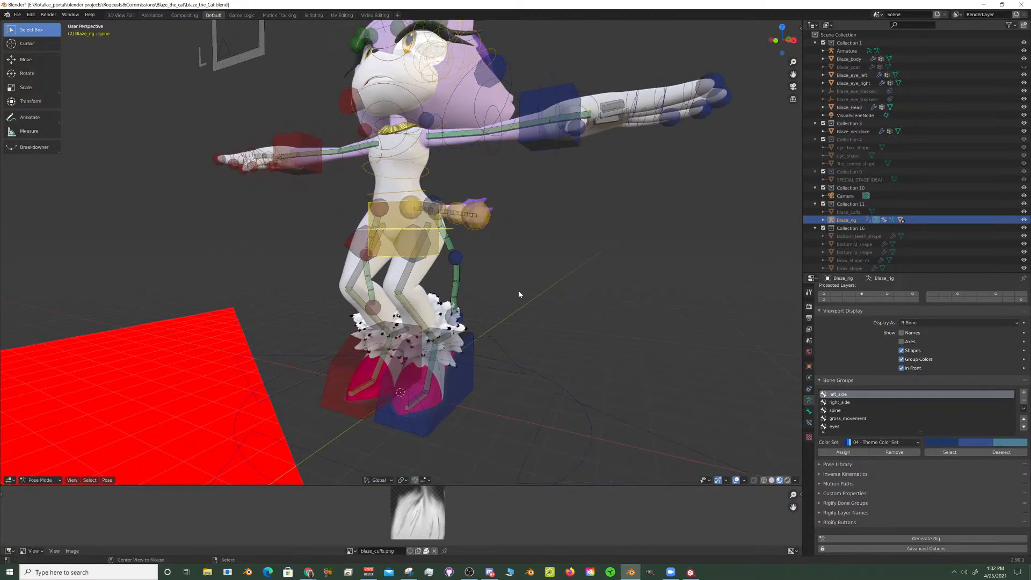
key(alt+g)
- Leave Pose Mode, select the Blaze_body mesh and examine the surface and shading around the hips and upper thighs
middle_drag(493, 260, 625, 302)
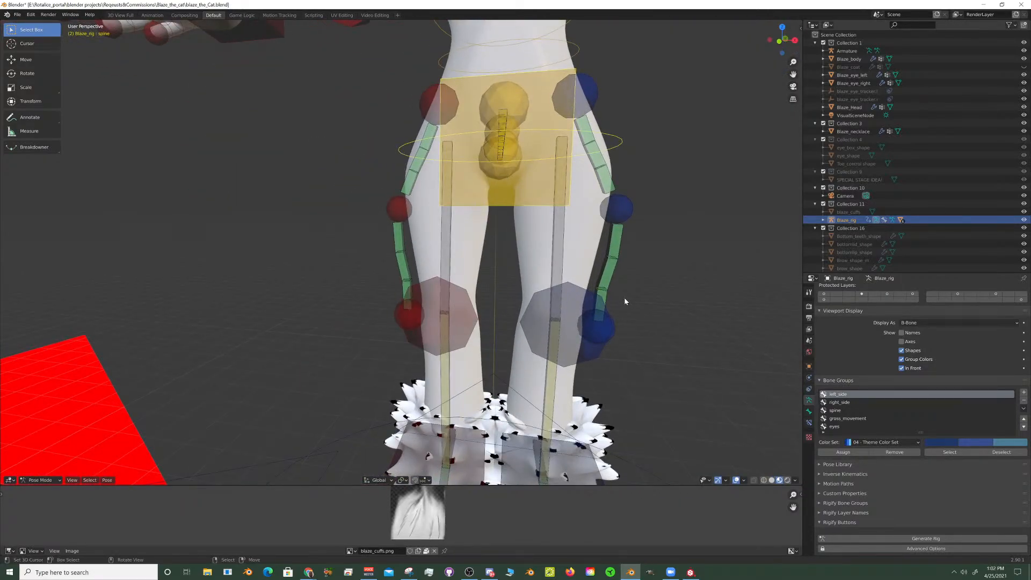
middle_drag(572, 271, 596, 274)
scroll(597, 159, up, 2)
scroll(523, 274, up, 3)
click(613, 227)
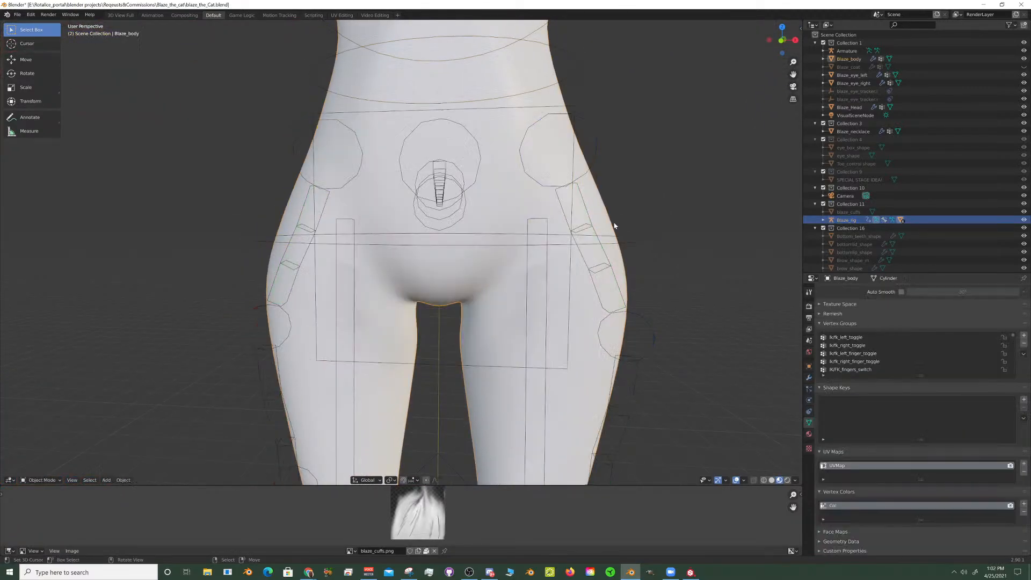
middle_drag(537, 227, 537, 210)
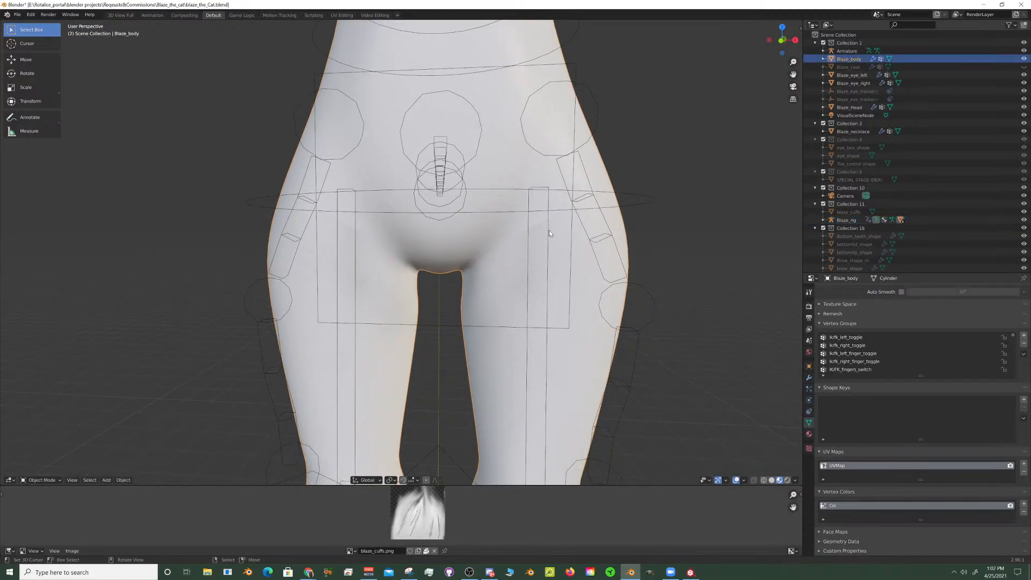
middle_drag(591, 269, 564, 212)
scroll(564, 212, up, 6)
middle_drag(504, 195, 579, 191)
scroll(574, 232, down, 4)
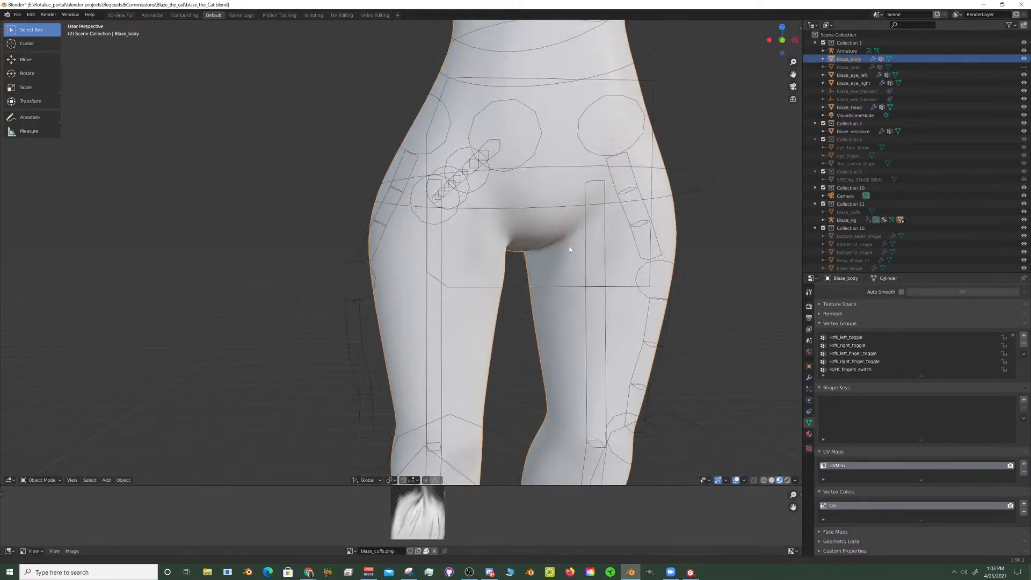
mouse_move(569, 244)
middle_down()
mouse_move(500, 233)
mouse_move(514, 237)
mouse_move(495, 249)
mouse_move(559, 247)
middle_up()
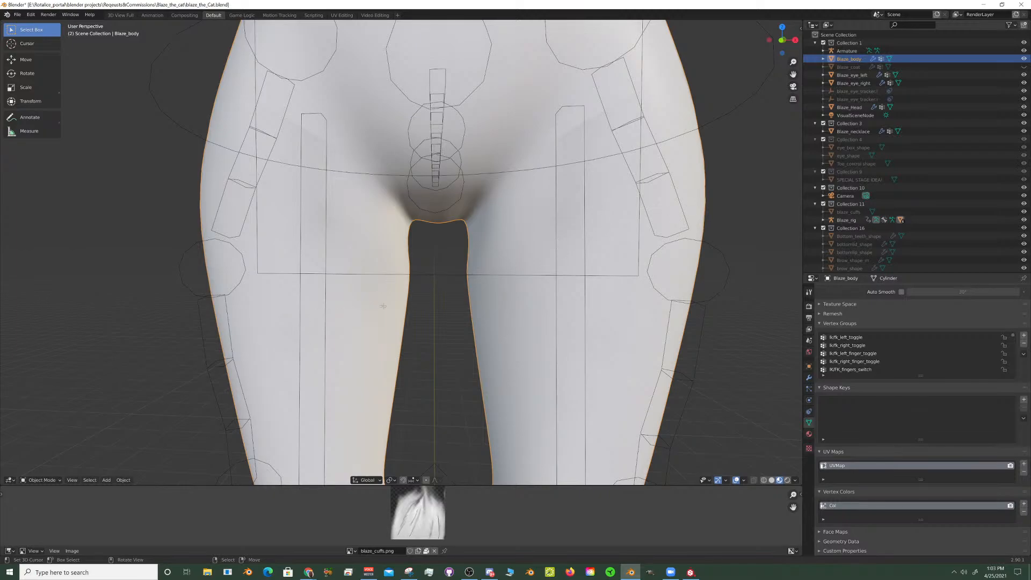
- Examine the edge loops and the red seam where the legs meet the hips in Edit Mode, including in front orthographic view
key(Tab)
scroll(383, 306, down, 8)
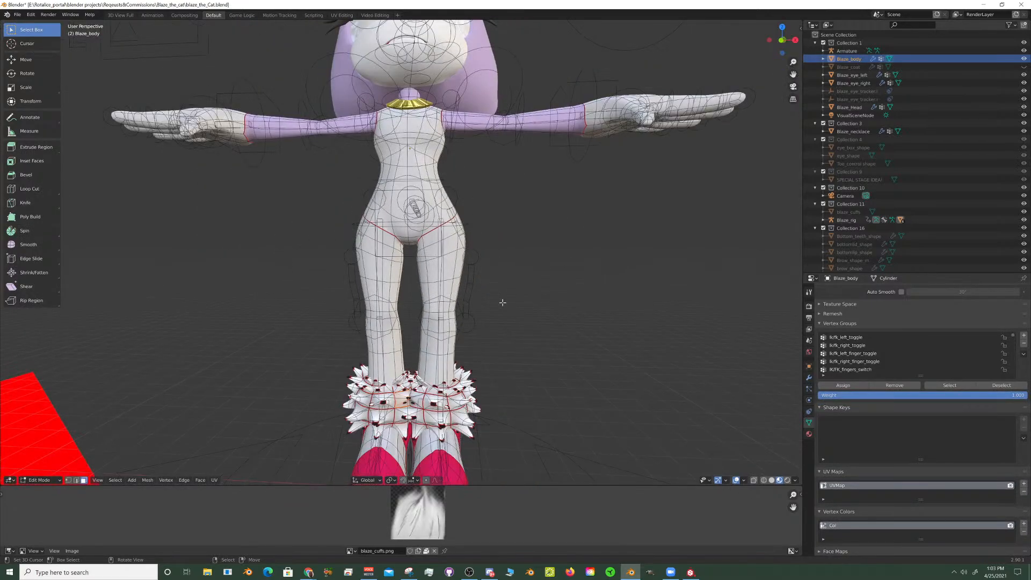
middle_drag(502, 302, 570, 204)
scroll(487, 236, up, 6)
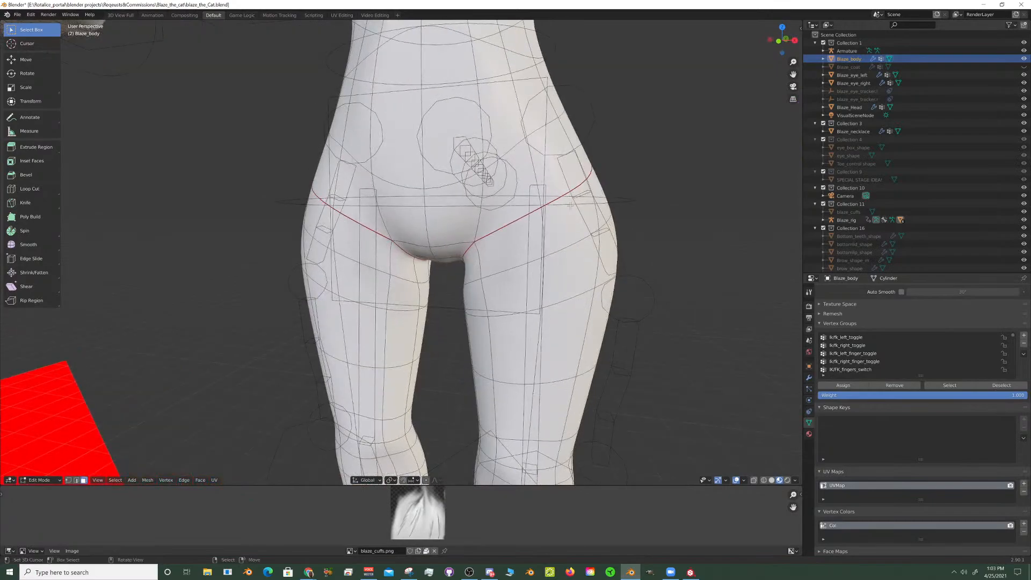
key(KP_1)
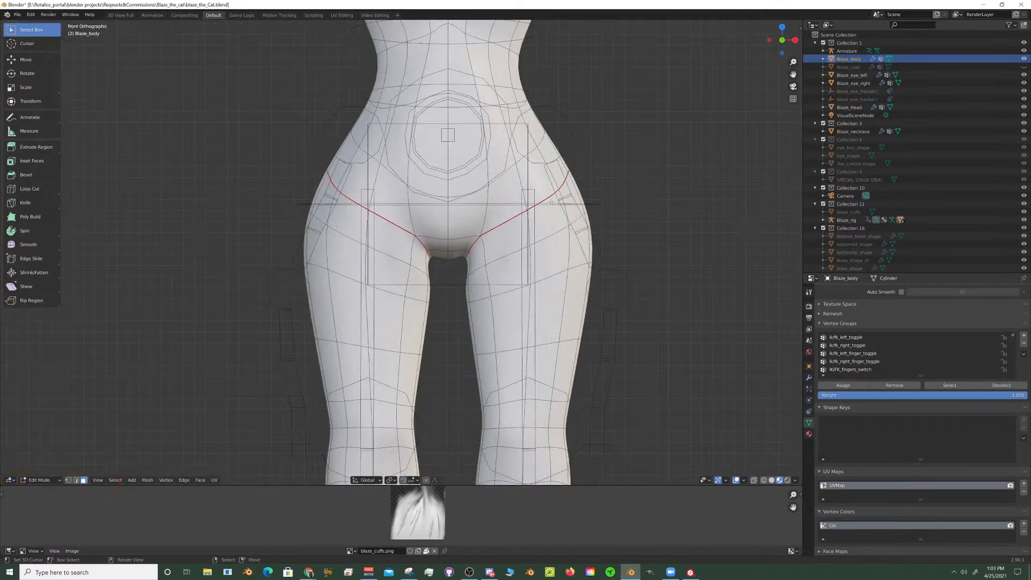
scroll(537, 206, down, 4)
scroll(537, 210, up, 6)
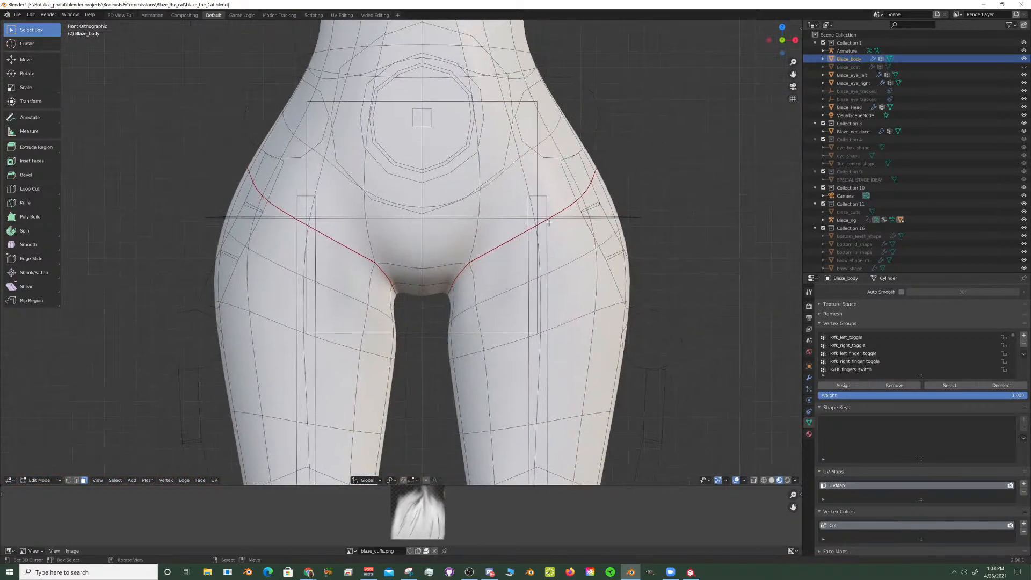
scroll(548, 222, up, 1)
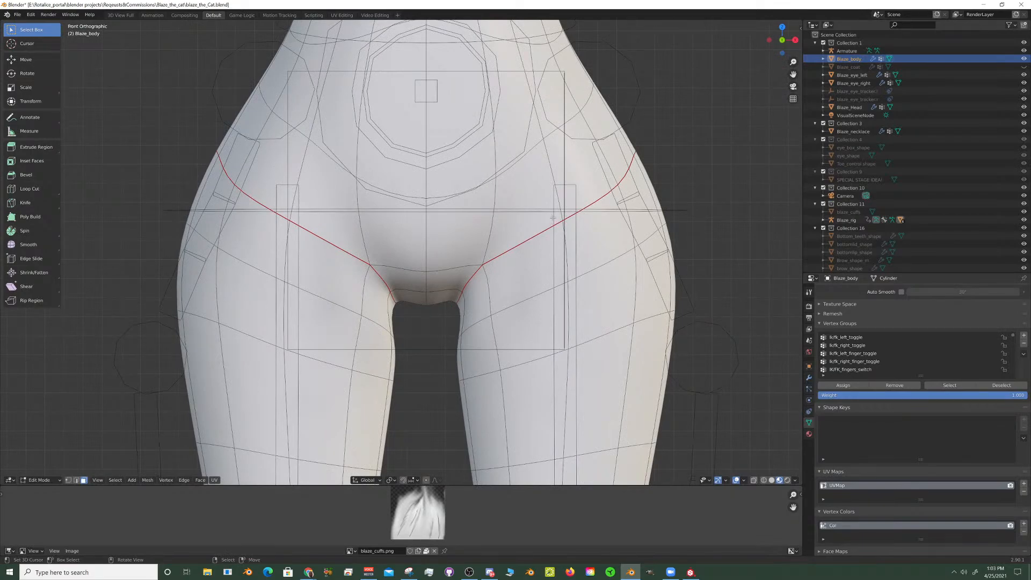
key(Tab)
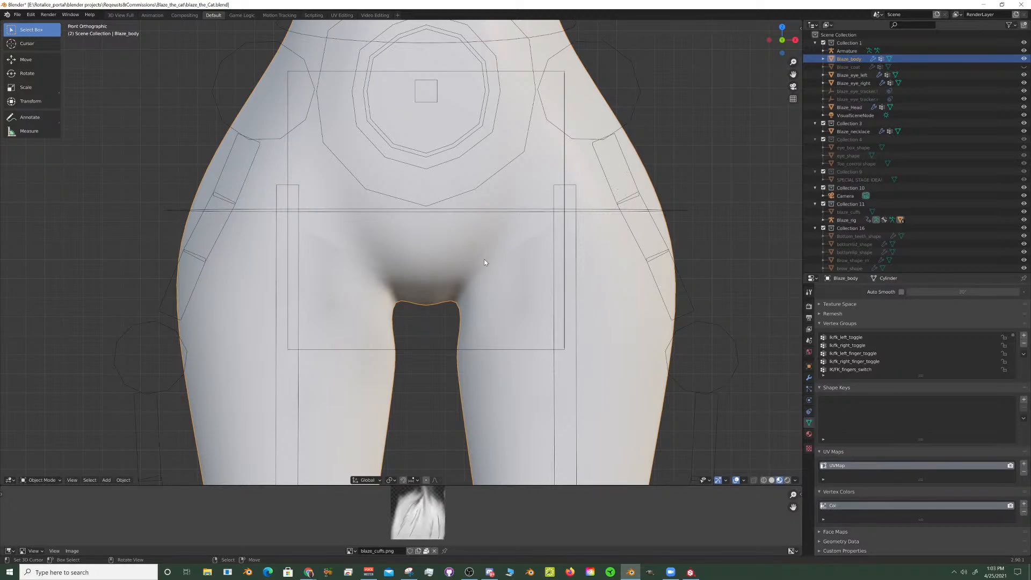
- Return to Blaze_rig in Pose Mode and select the left thigh bone (thigh.L) beside the hip control
scroll(580, 192, down, 2)
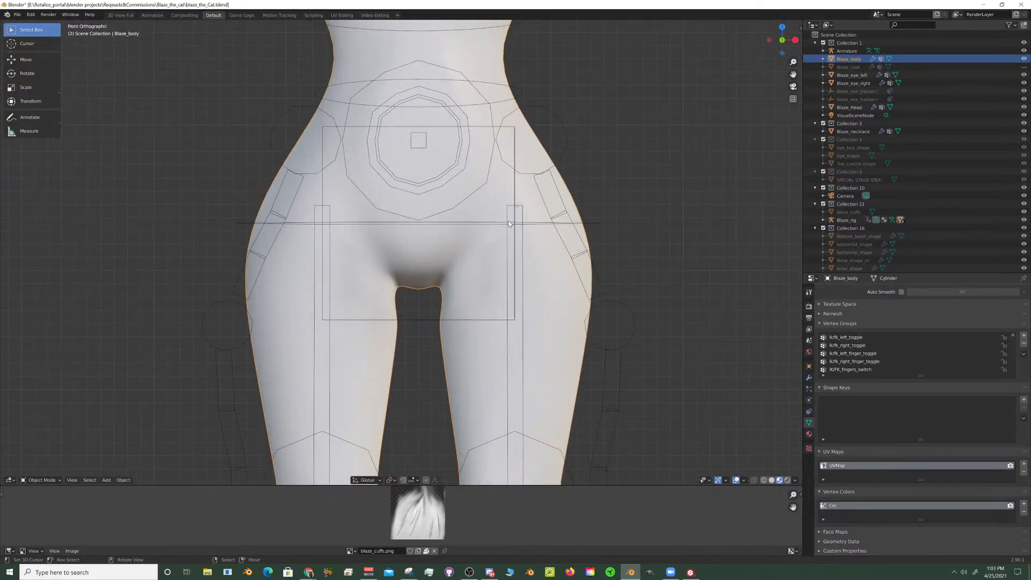
right_click(508, 220)
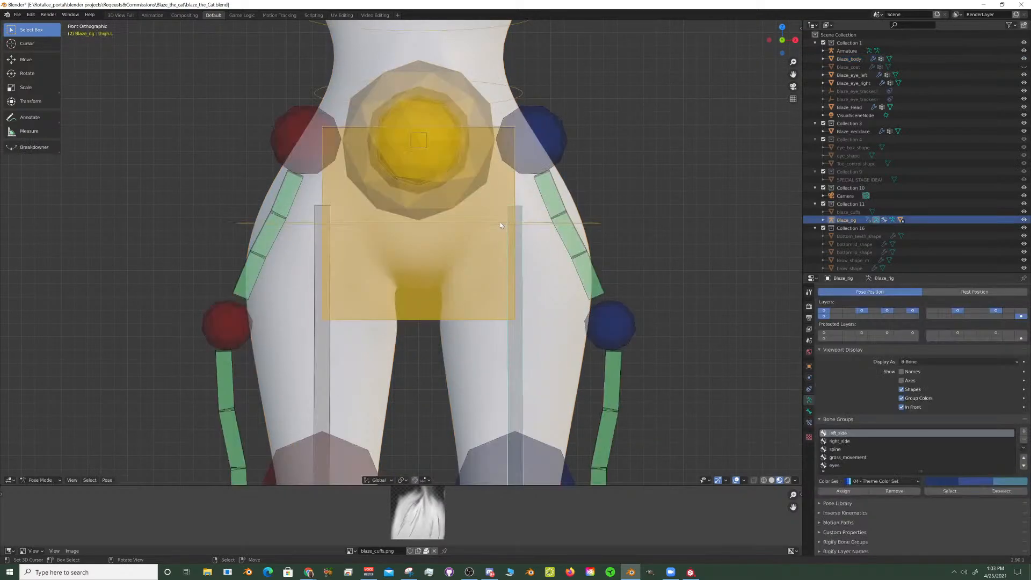
right_click(499, 223)
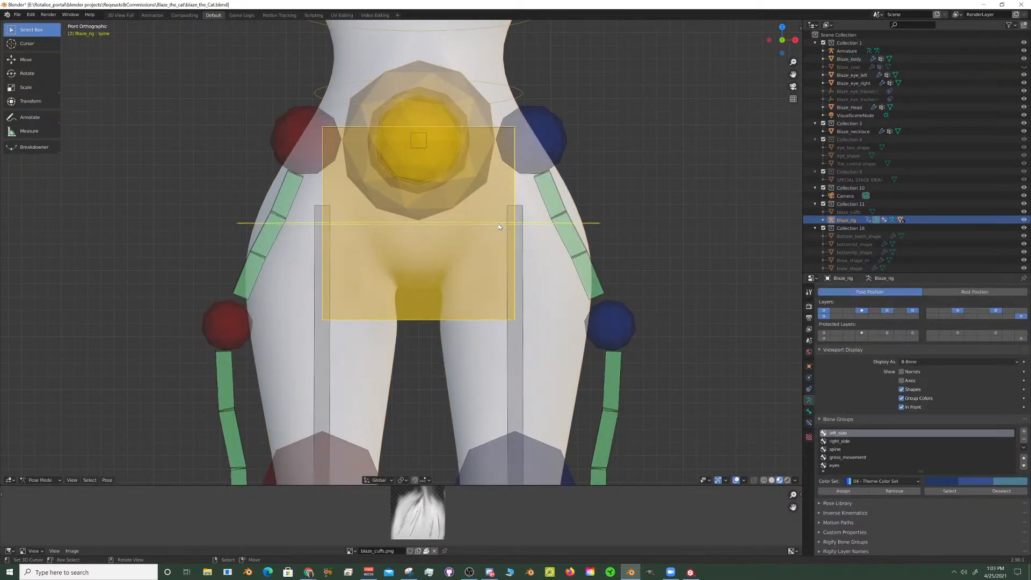
right_click(521, 244)
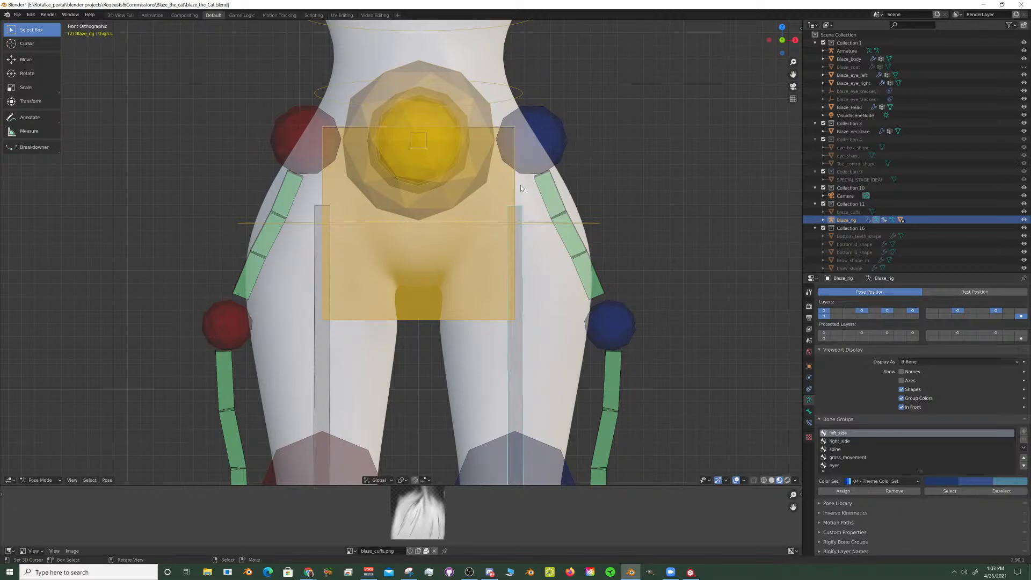
- Examine the thigh bones and hip controls on Blaze_rig from the front, the side and at full-figure distance
scroll(522, 206, down, 2)
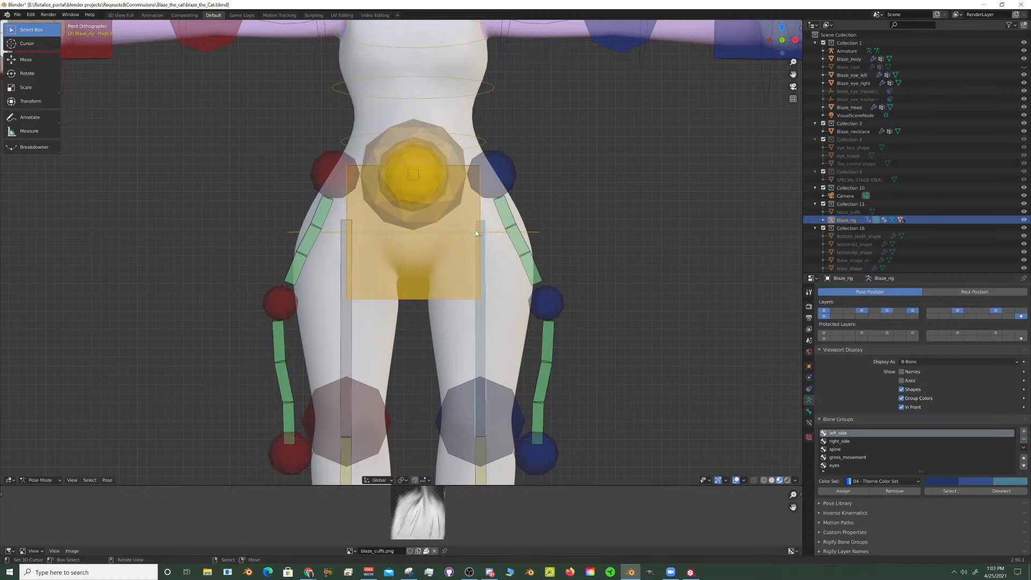
scroll(498, 220, down, 3)
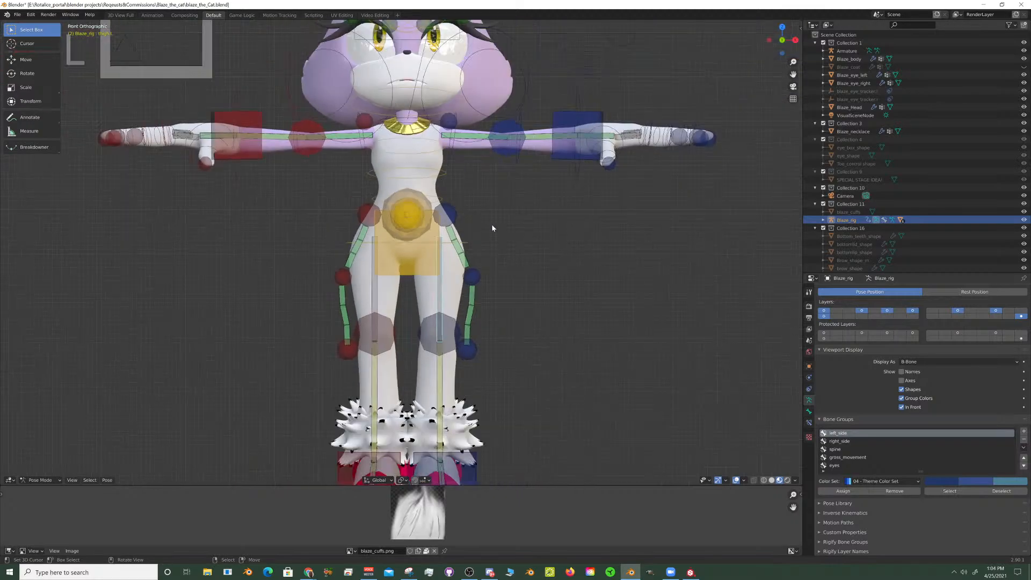
middle_drag(491, 224, 551, 242)
scroll(539, 262, up, 5)
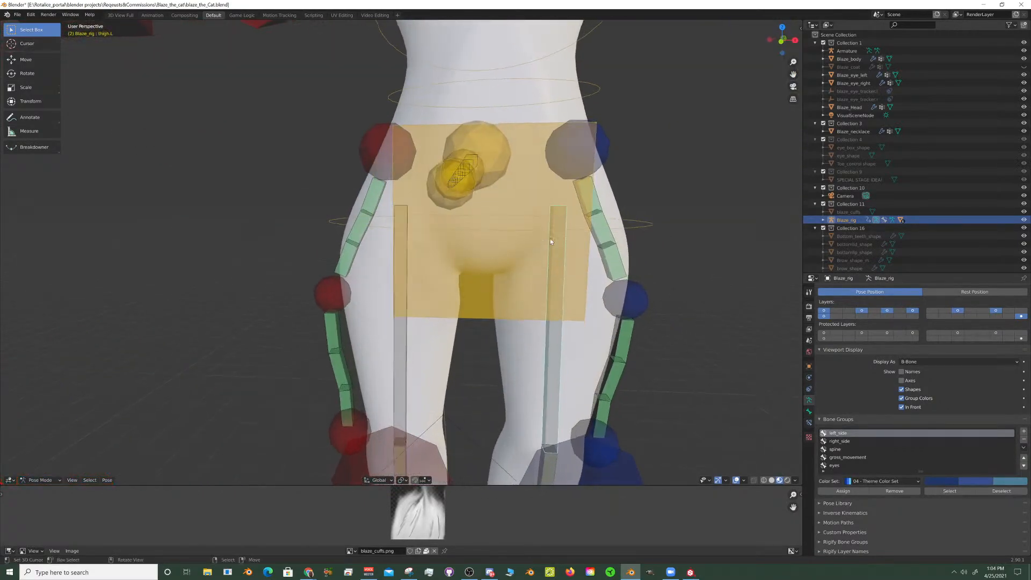
scroll(565, 223, down, 4)
scroll(518, 230, up, 2)
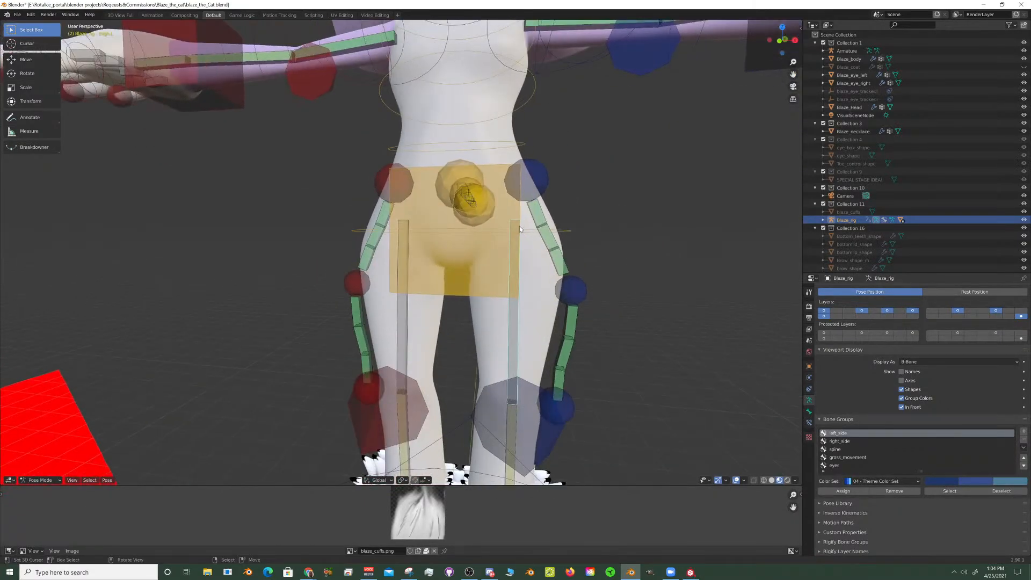
scroll(534, 238, down, 5)
mouse_move(511, 249)
middle_down()
mouse_move(518, 264)
mouse_move(540, 260)
mouse_move(518, 267)
middle_up()
scroll(495, 267, down, 3)
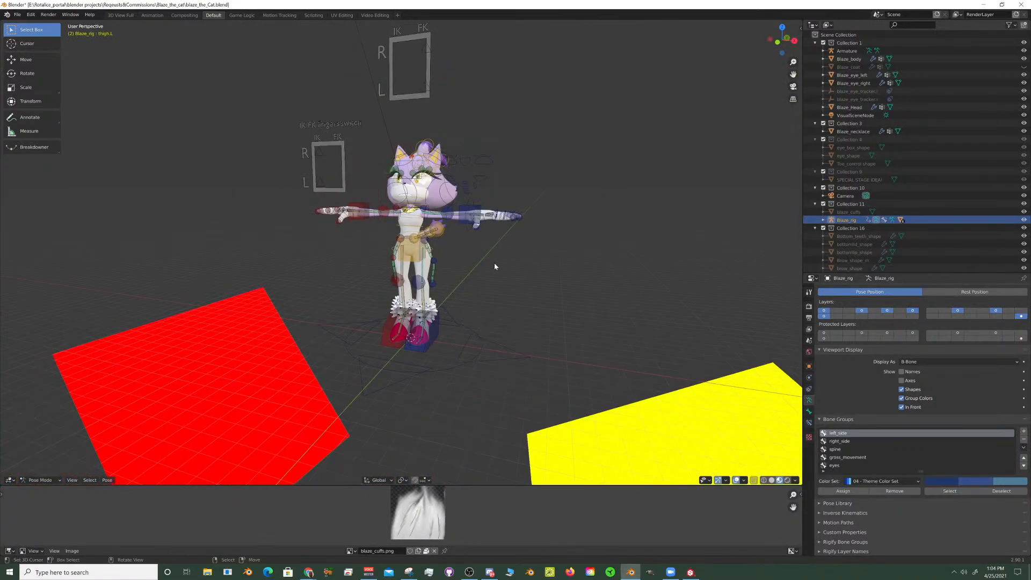
scroll(494, 266, up, 6)
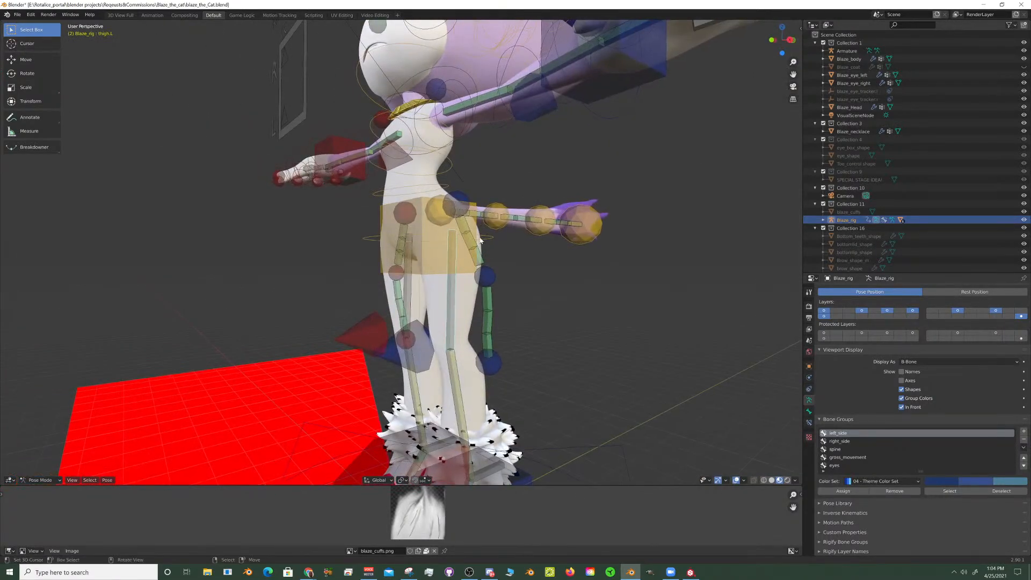
scroll(466, 247, down, 3)
shift+middle_drag(469, 250, 523, 210)
scroll(568, 324, up, 3)
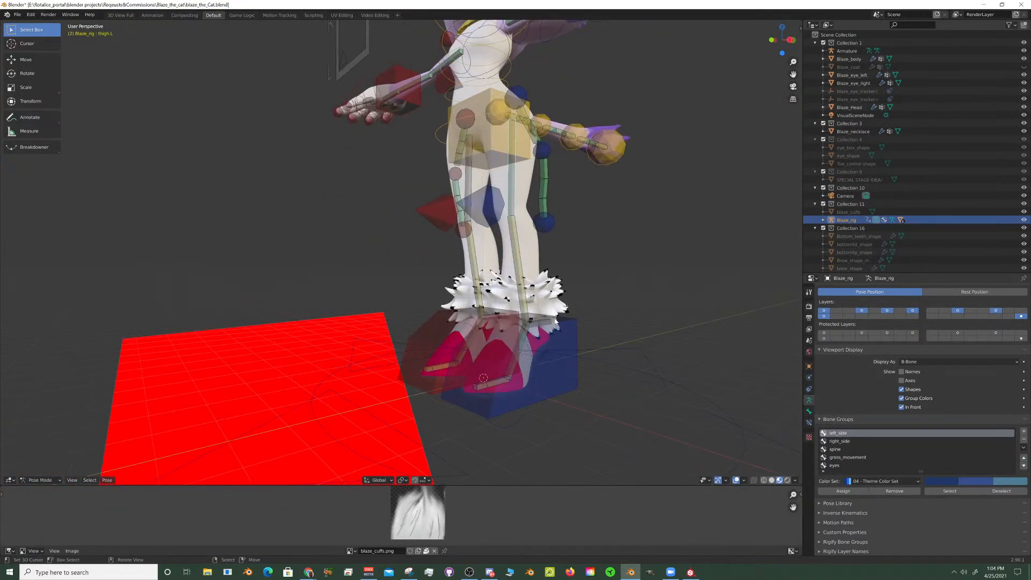
- Select the left foot control together with the left leg pole target and move both forward into a stride
click(573, 328)
middle_drag(592, 312, 559, 304)
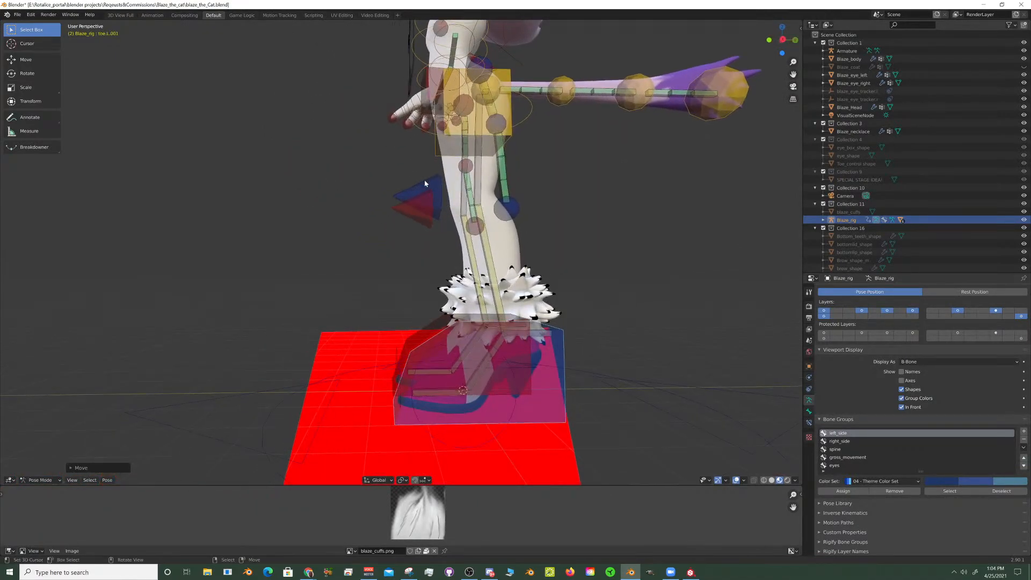
click(440, 182)
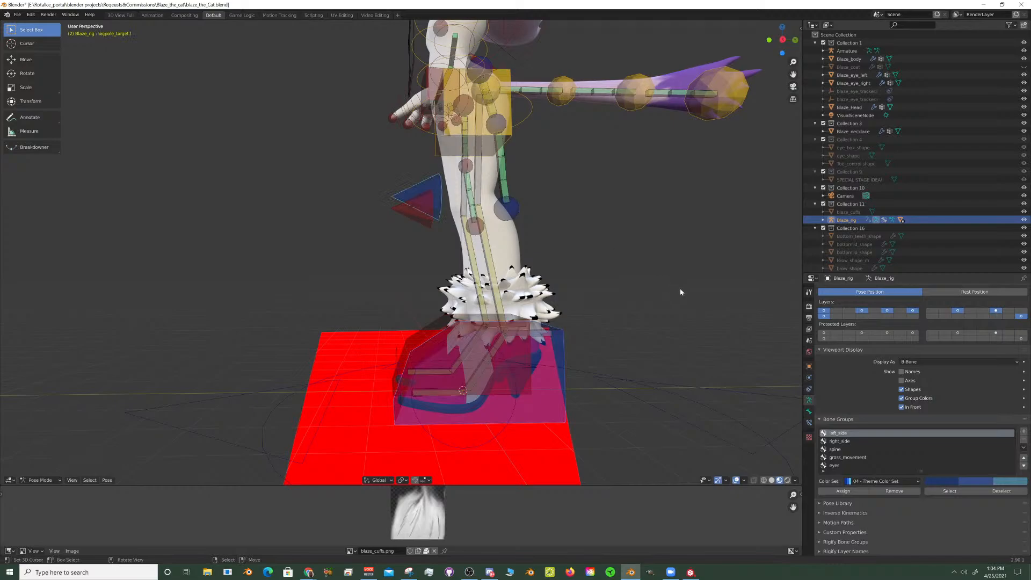
key(g)
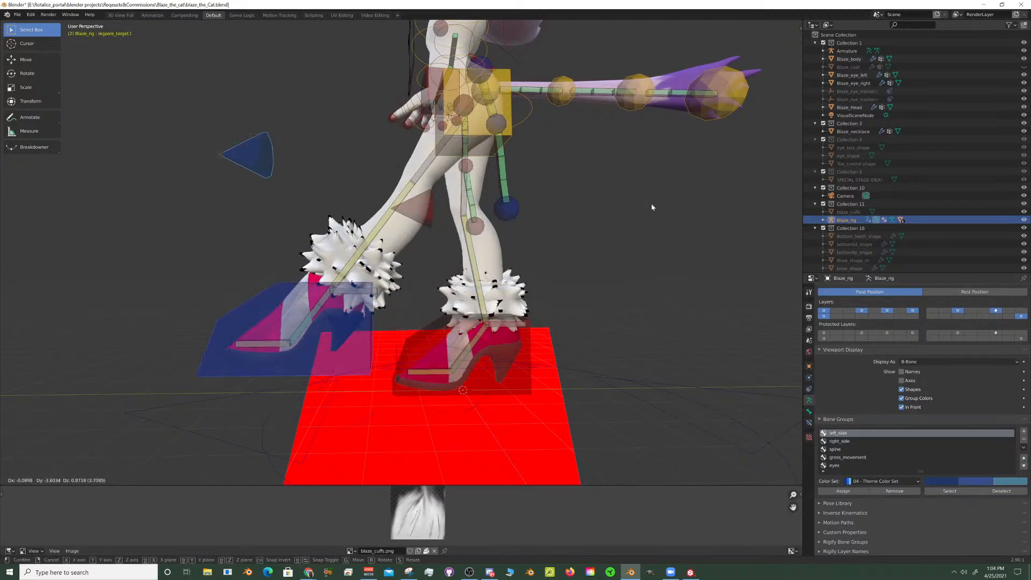
click(714, 215)
- Rotate the left foot control and pole target about the global X axis, then raise them farther forward with X movement locked
key(r)
key(x)
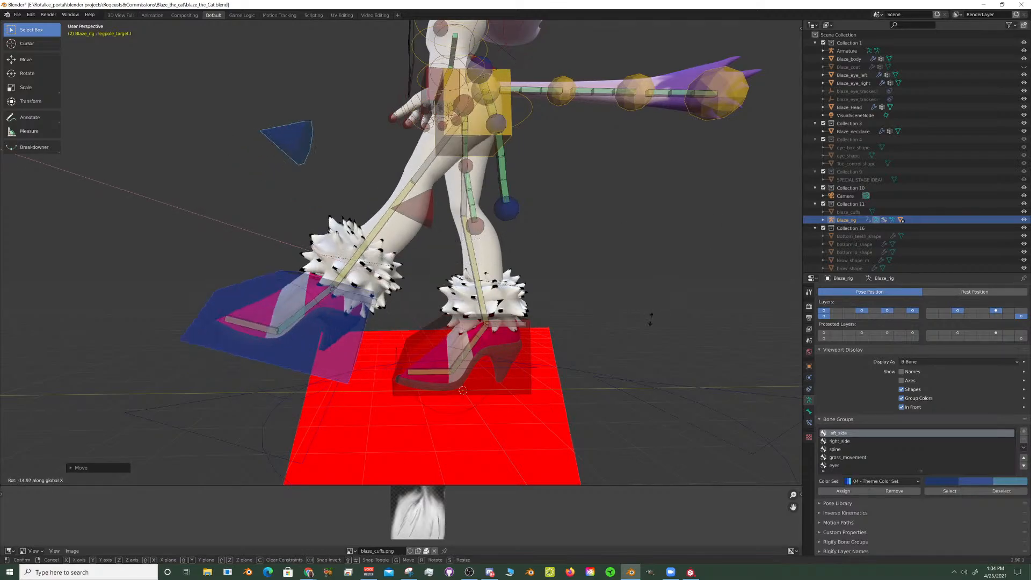
click(553, 334)
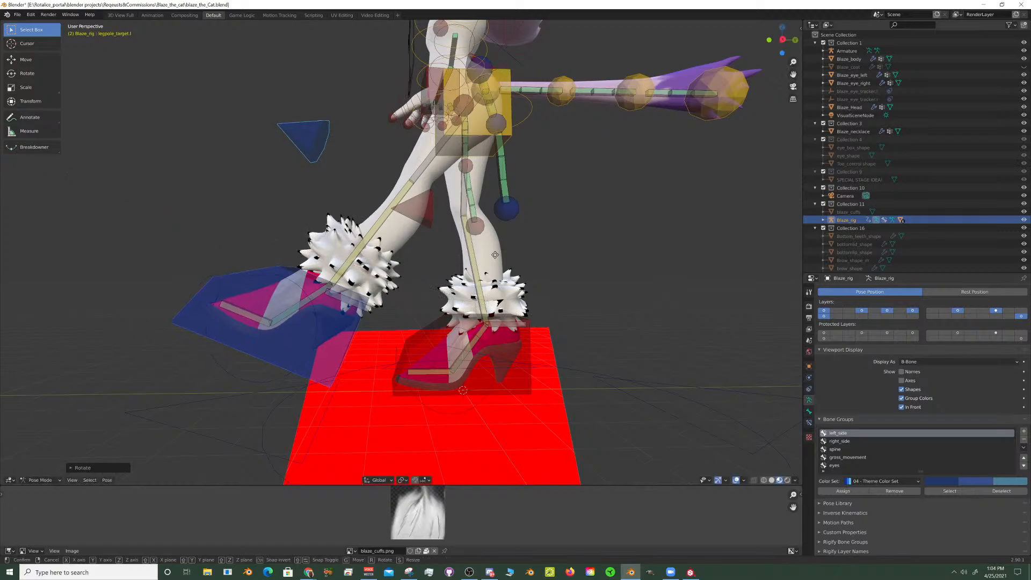
key(g)
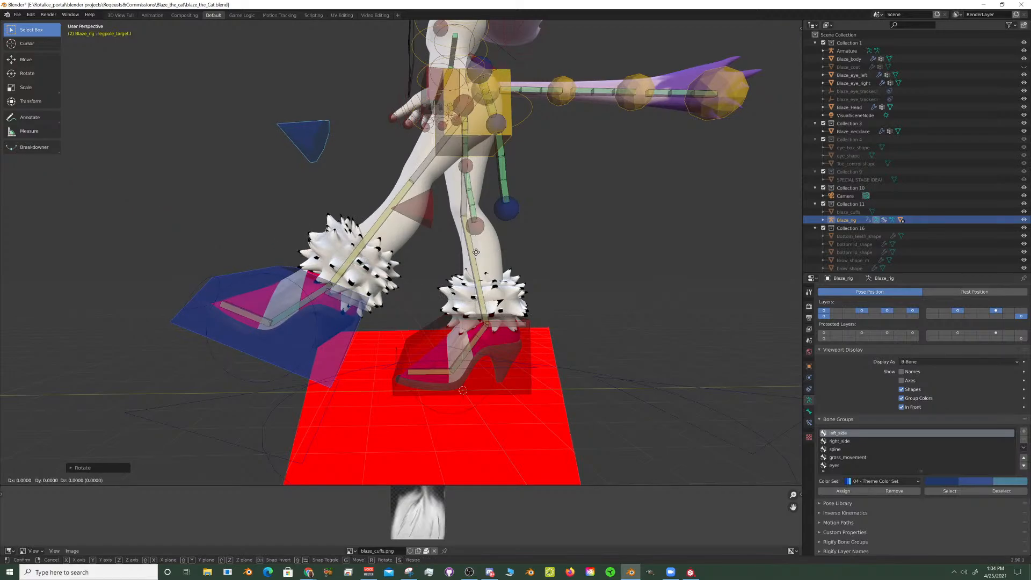
key(shift+x)
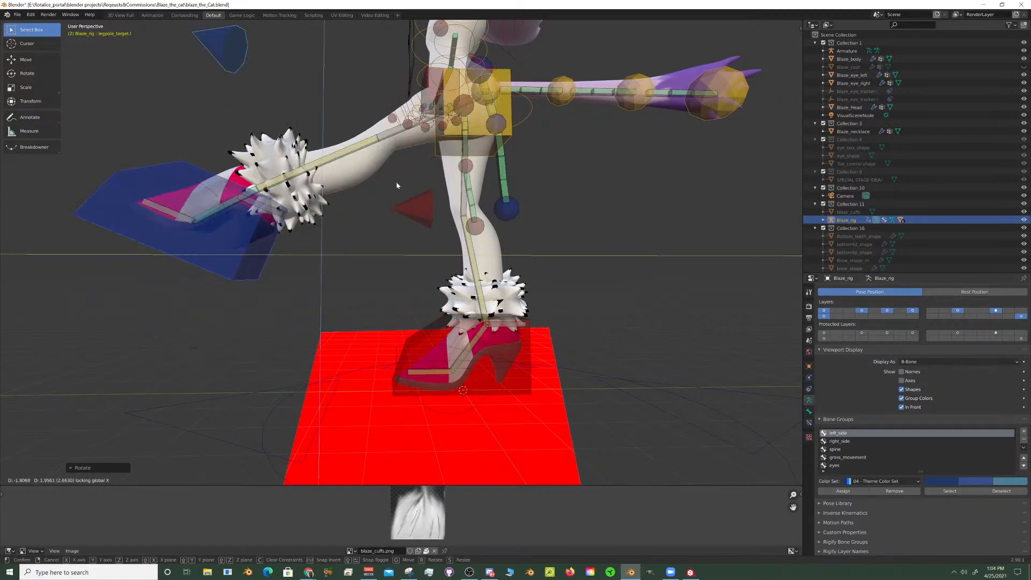
click(395, 181)
- Select the spine control at the hips and review its bone relations, custom shape and Rigify type
middle_drag(396, 182, 507, 256)
click(502, 237)
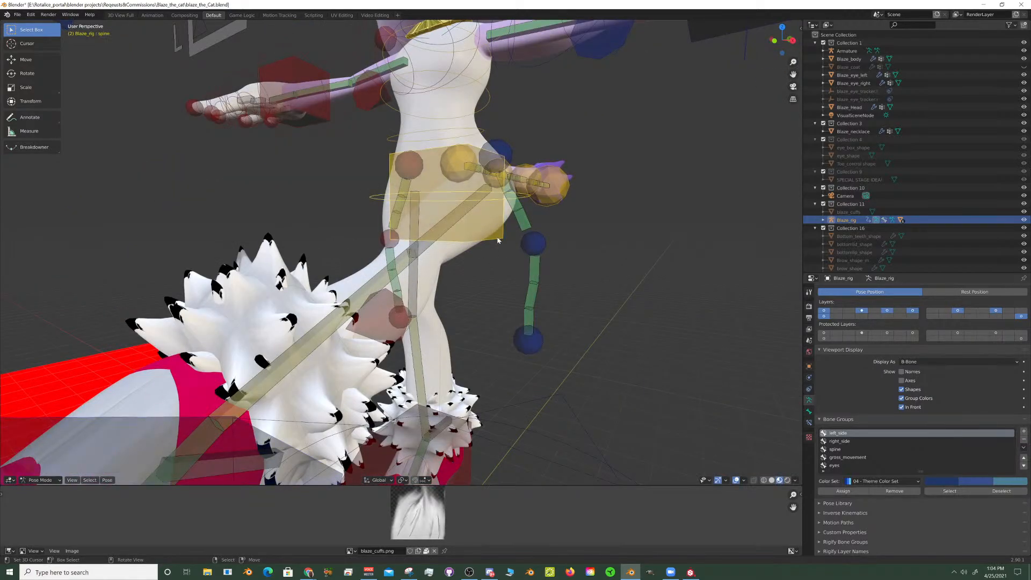
scroll(936, 512, down, 3)
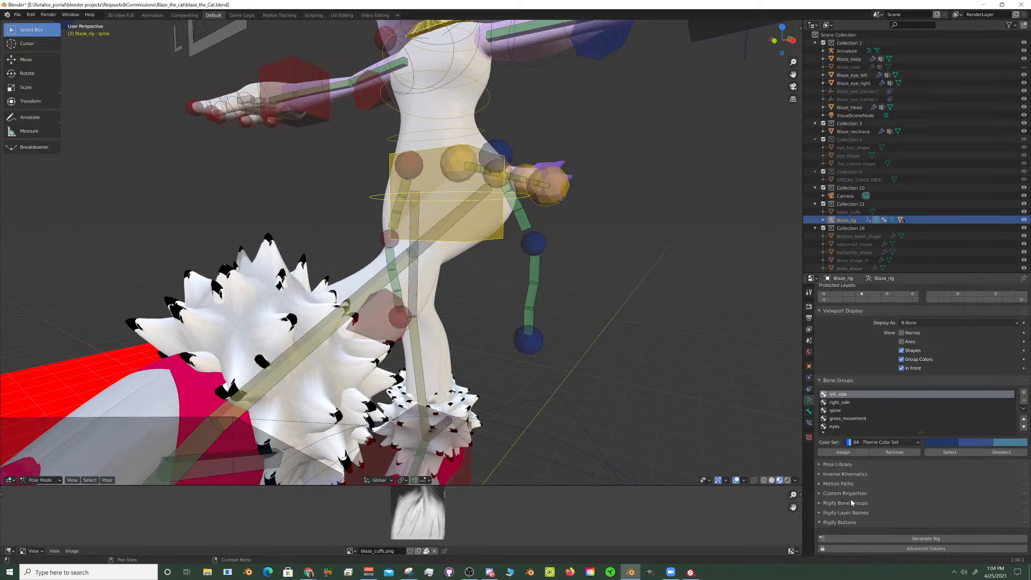
click(809, 411)
scroll(1002, 528, down, 10)
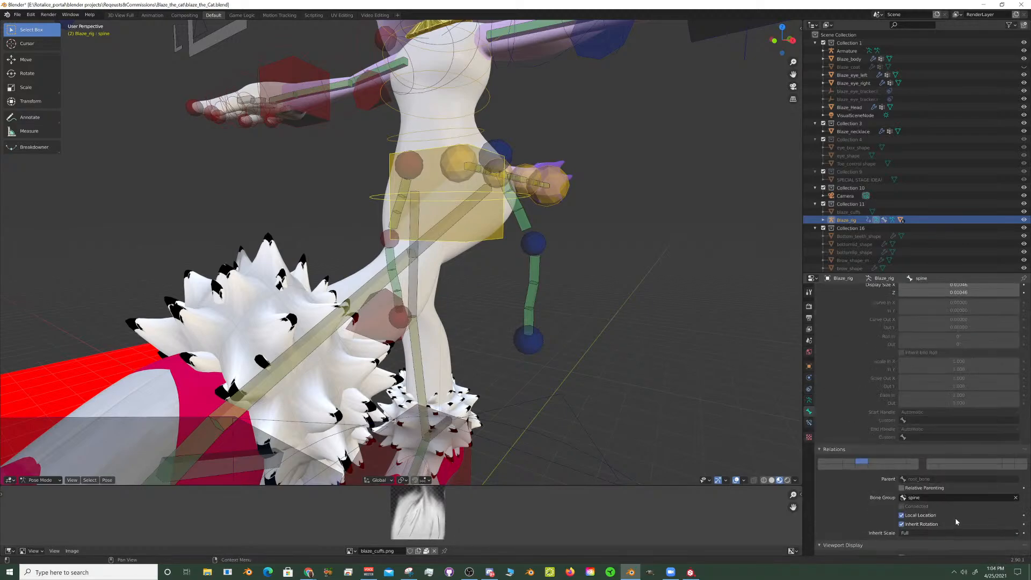
scroll(1002, 528, down, 8)
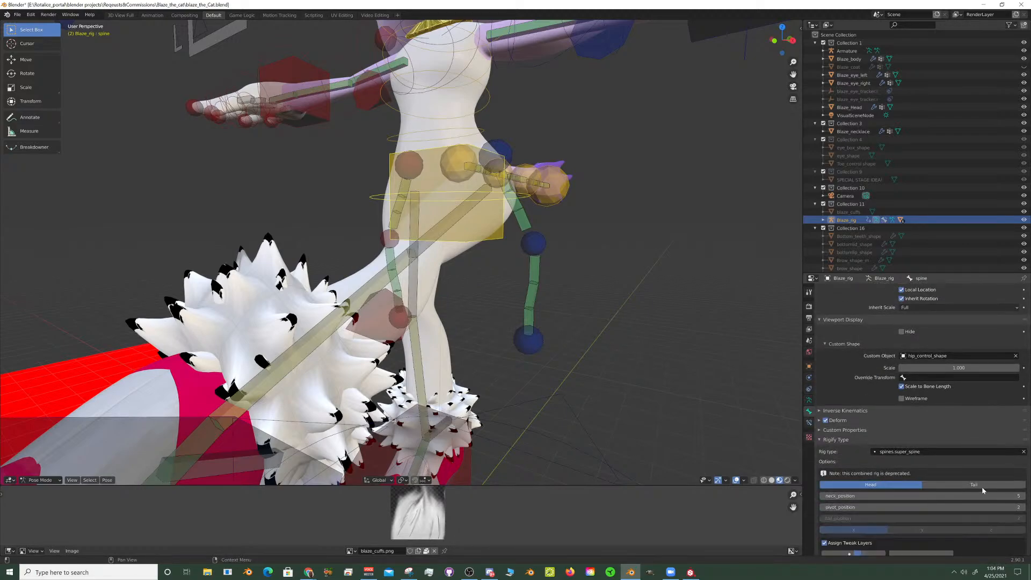
scroll(845, 392, up, 3)
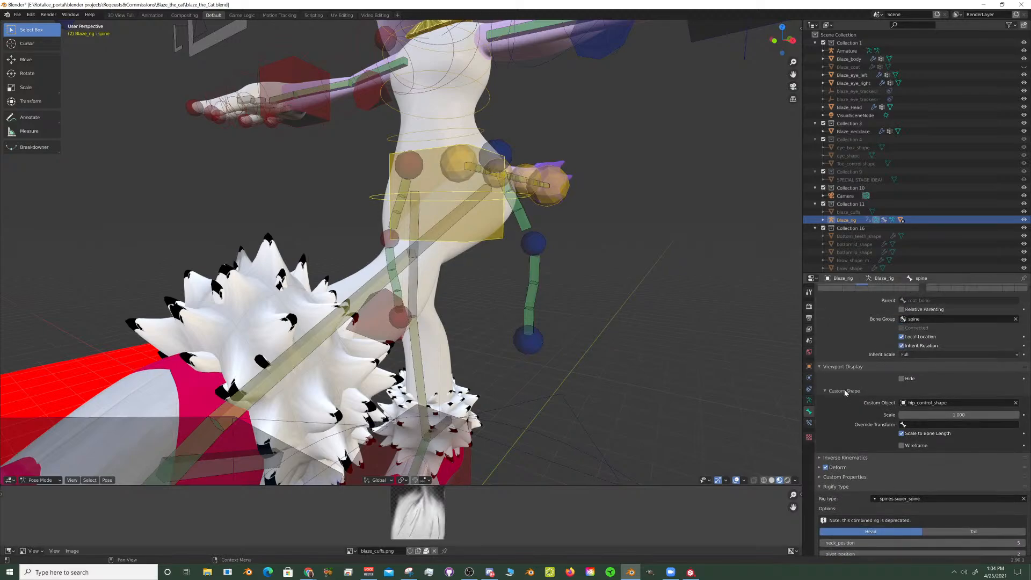
- Turn off custom bone shapes for Blaze_rig and examine the plain spine, hip and thigh bones around the raised left leg
click(810, 402)
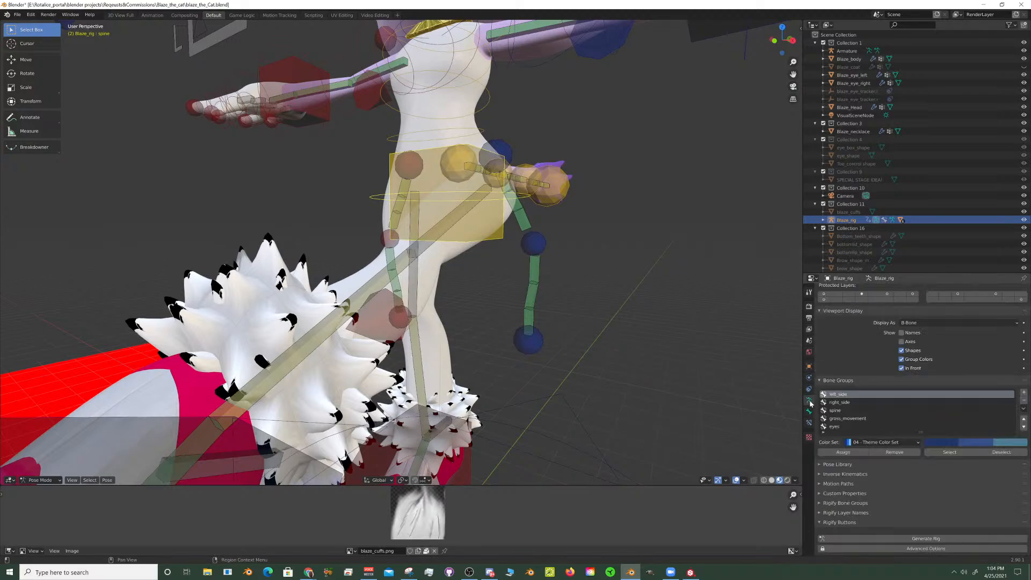
click(901, 351)
middle_drag(755, 382, 531, 260)
scroll(460, 262, up, 2)
scroll(616, 260, up, 6)
scroll(618, 245, down, 3)
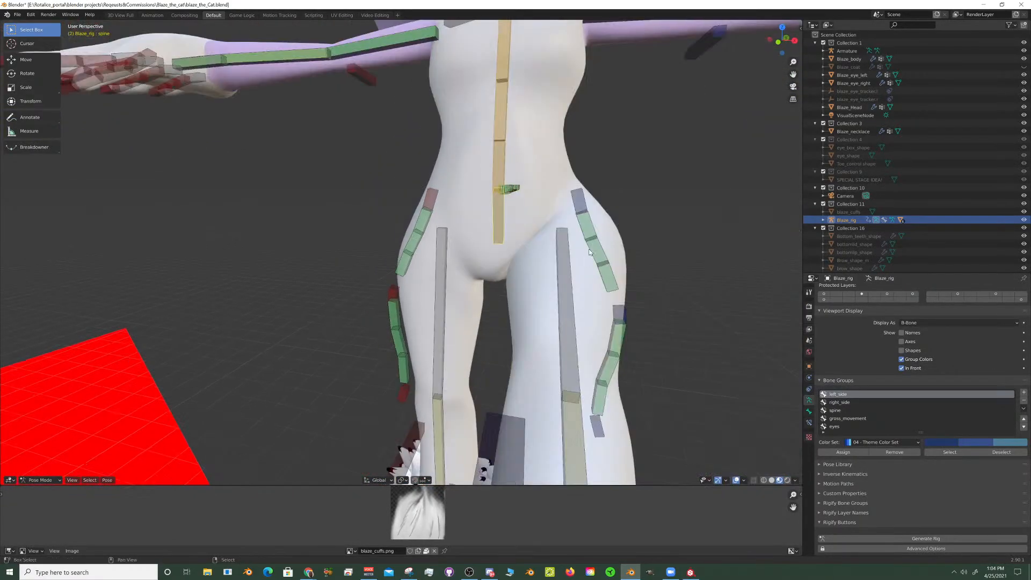
shift+middle_drag(639, 241, 536, 289)
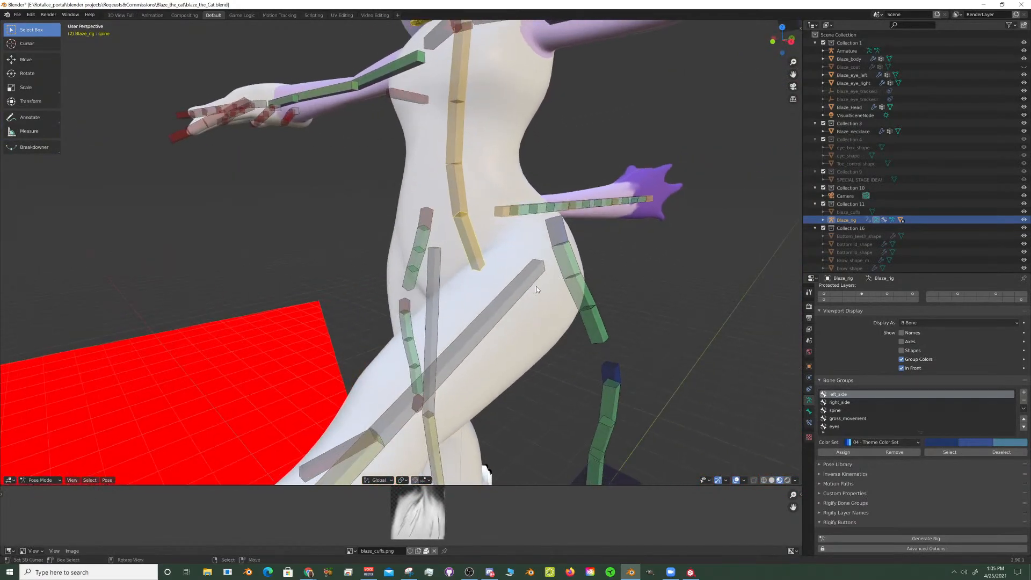
- Select the thigh.L bone, make Blaze_body the active object and put it into Weight Paint mode
click(550, 334)
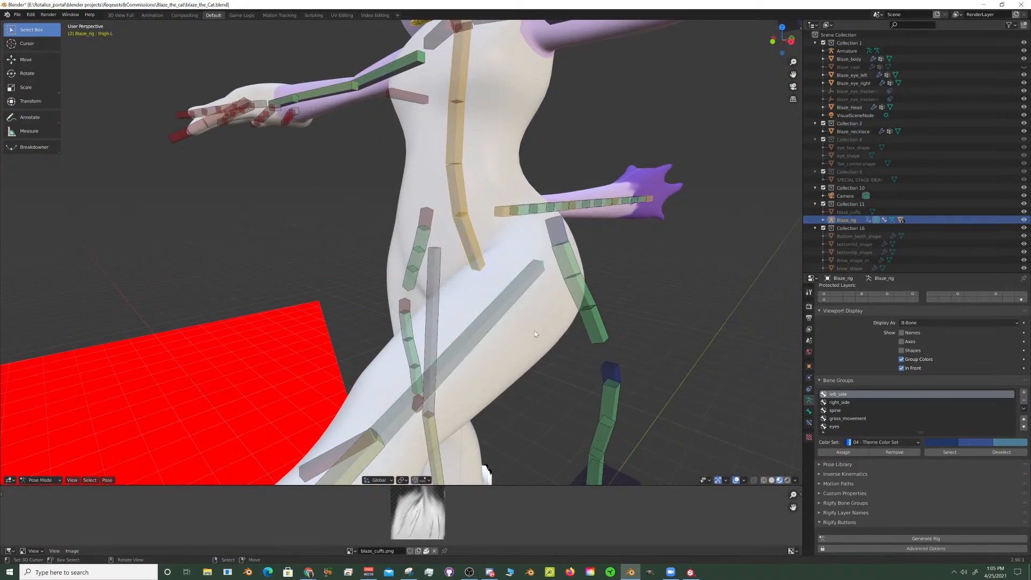
right_click(546, 339)
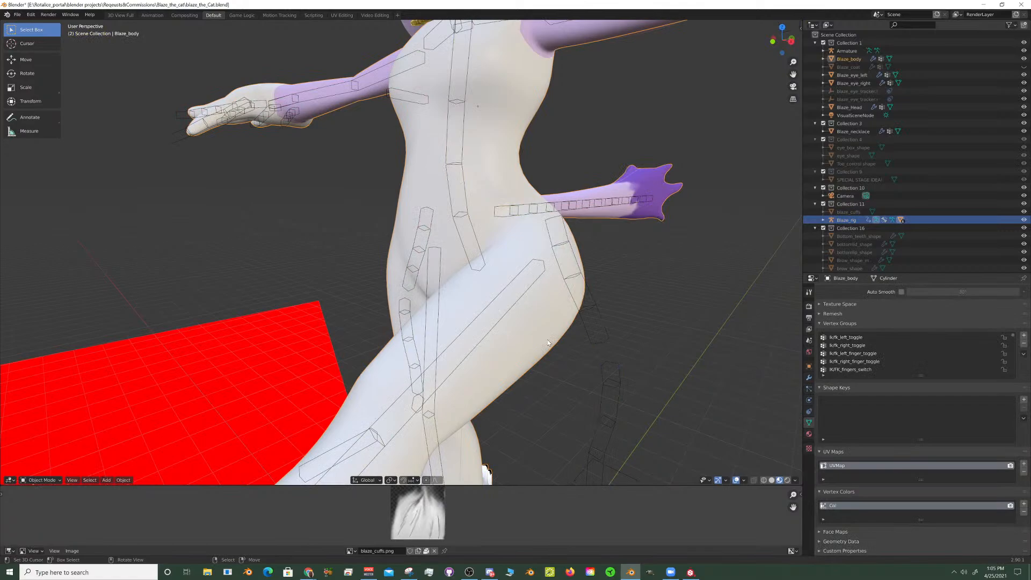
click(43, 480)
click(53, 442)
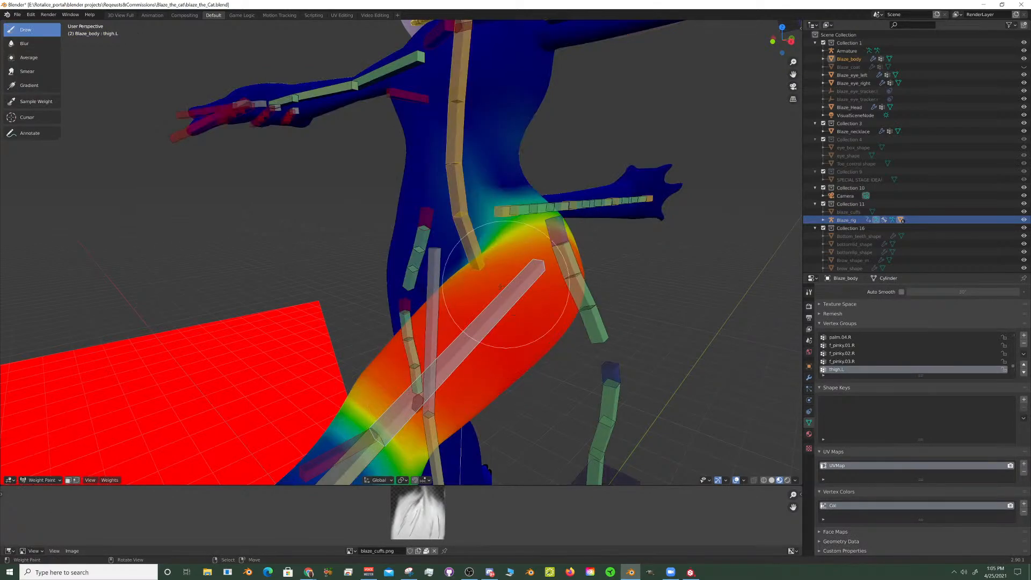
- Examine the thigh.L weight falloff across the left hip, crotch and waist from the front and side
mouse_move(500, 287)
middle_down()
mouse_move(451, 301)
mouse_move(574, 290)
middle_up()
scroll(469, 301, up, 4)
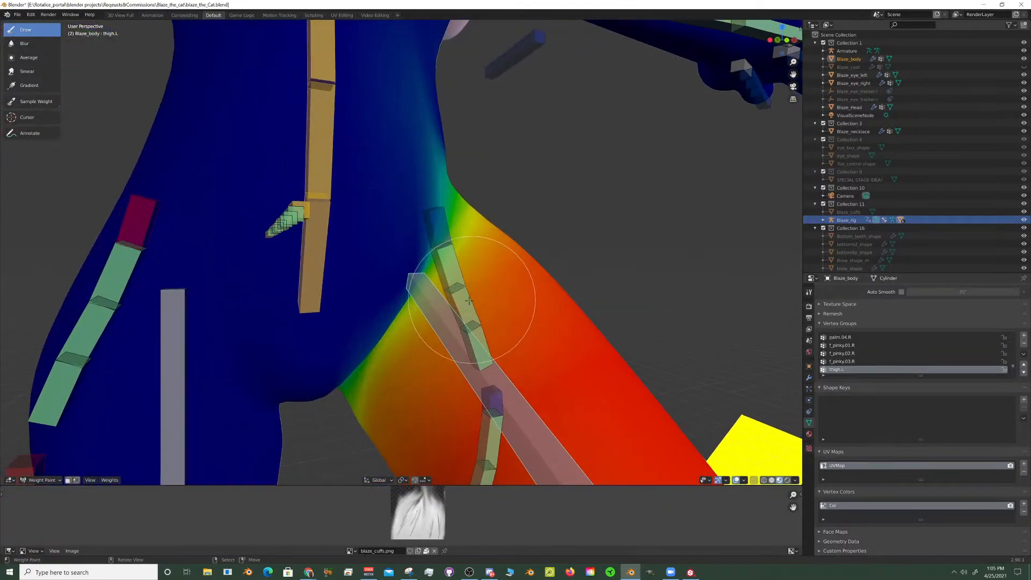
scroll(469, 301, down, 4)
scroll(501, 336, down, 3)
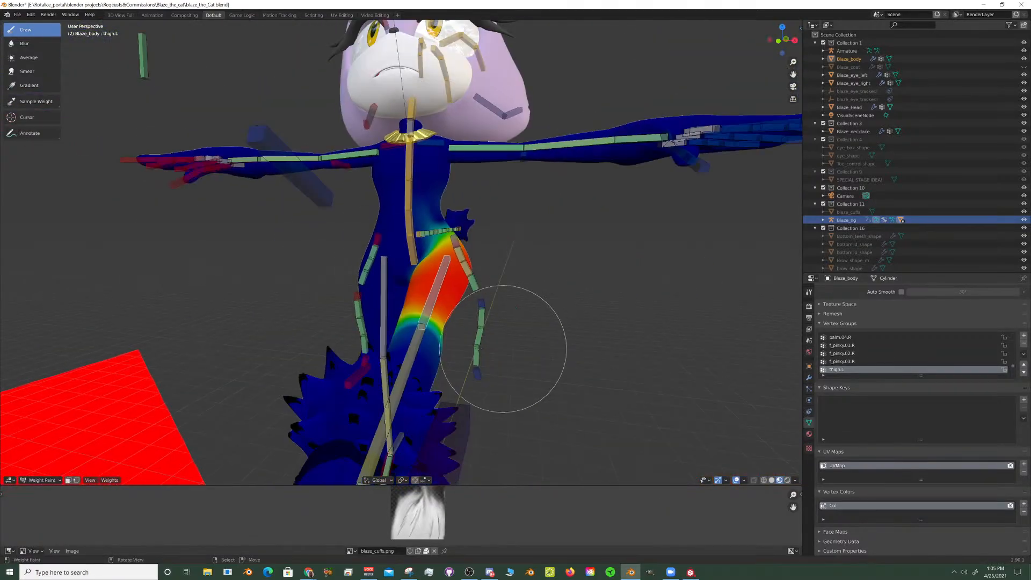
scroll(504, 349, up, 4)
mouse_move(480, 331)
middle_down()
mouse_move(537, 306)
mouse_move(519, 295)
middle_up()
mouse_move(434, 263)
middle_down()
mouse_move(385, 260)
mouse_move(472, 230)
mouse_move(403, 276)
mouse_move(426, 297)
mouse_move(437, 208)
middle_up()
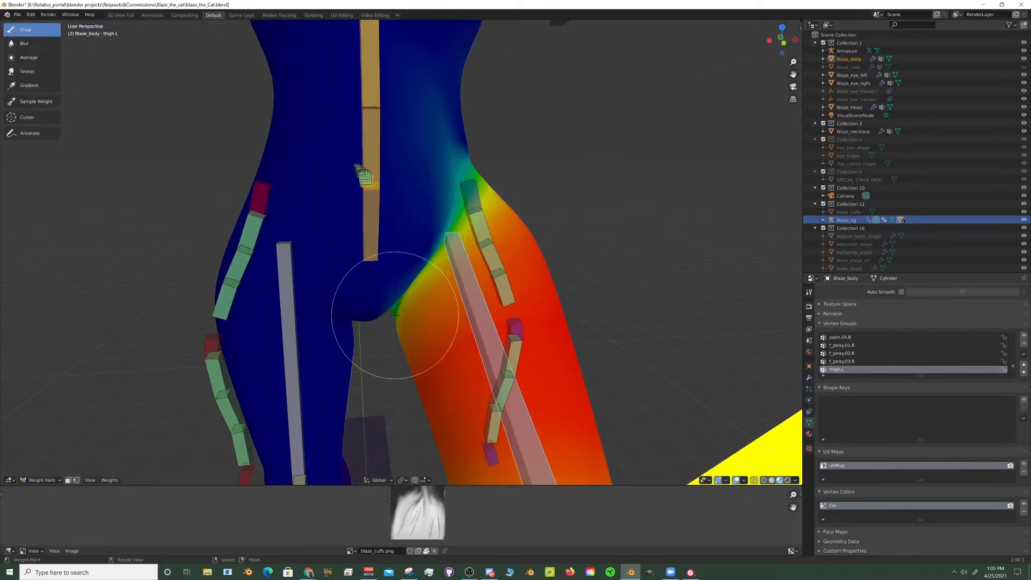
mouse_move(380, 295)
middle_down()
mouse_move(483, 299)
mouse_move(433, 318)
mouse_move(426, 345)
mouse_move(449, 361)
mouse_move(485, 348)
middle_up()
mouse_move(514, 293)
middle_down()
mouse_move(551, 287)
mouse_move(541, 311)
mouse_move(510, 322)
mouse_move(504, 273)
middle_up()
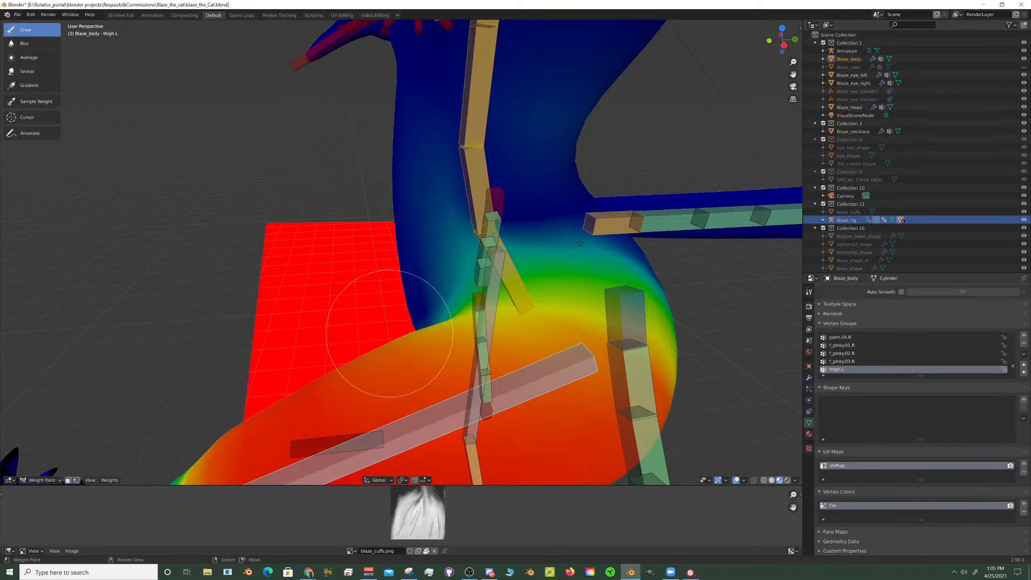
- Display Blaze_body's transform properties and compare the thigh.L weights from the waist down to the knee
key(n)
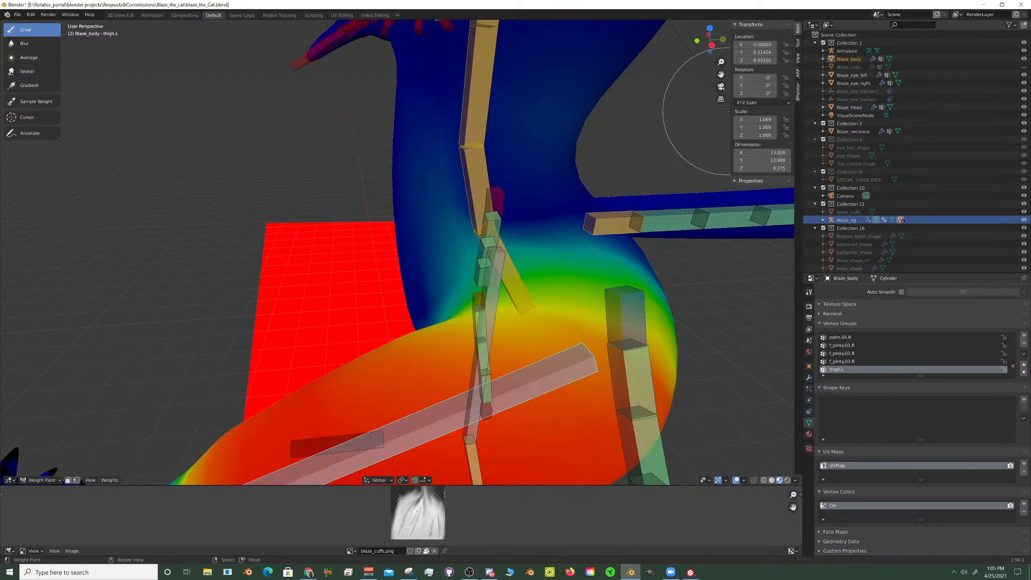
scroll(671, 114, down, 4)
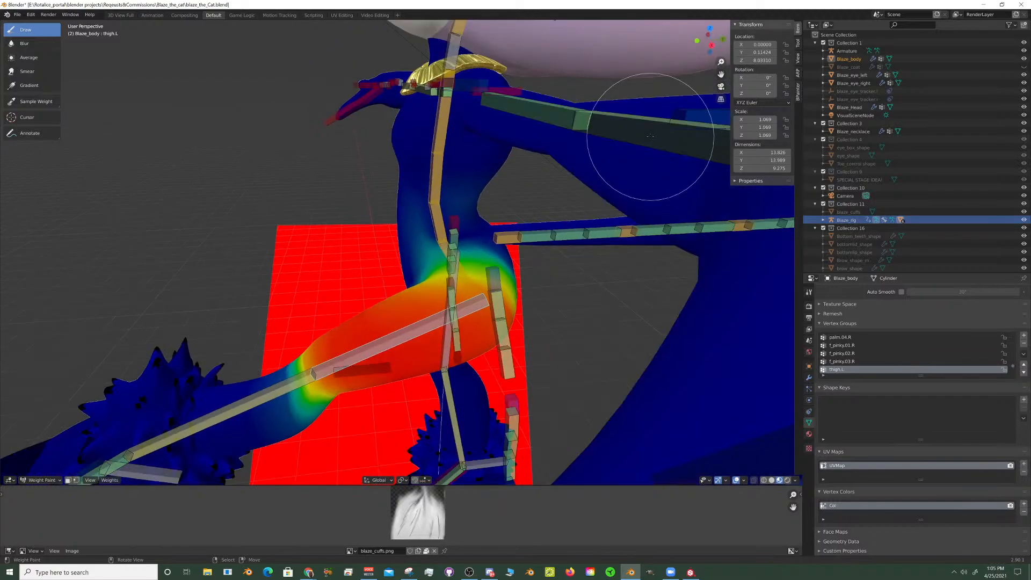
scroll(380, 208, up, 4)
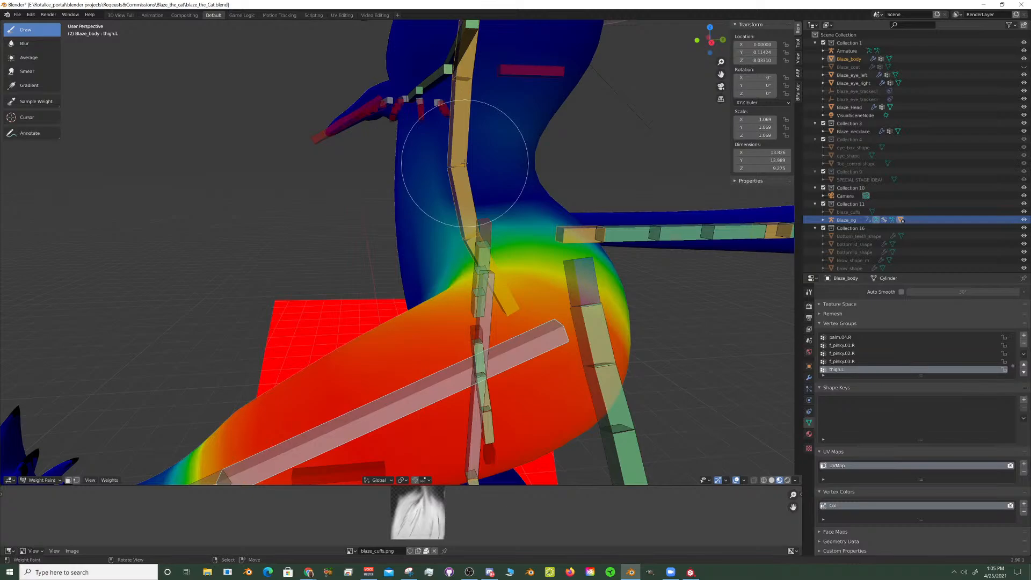
scroll(475, 160, down, 3)
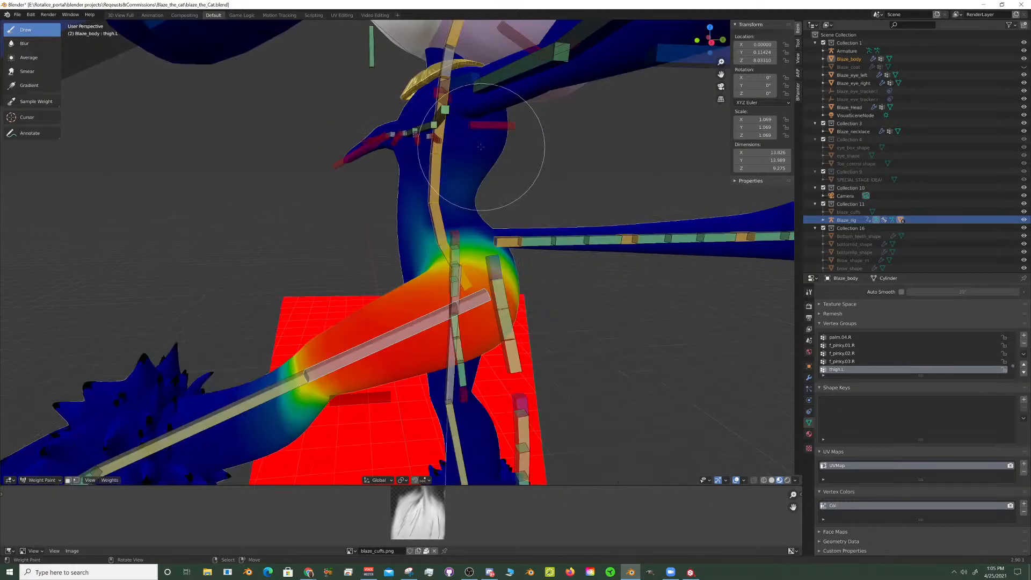
middle_drag(486, 156, 553, 167)
scroll(323, 217, up, 1)
middle_drag(317, 219, 439, 215)
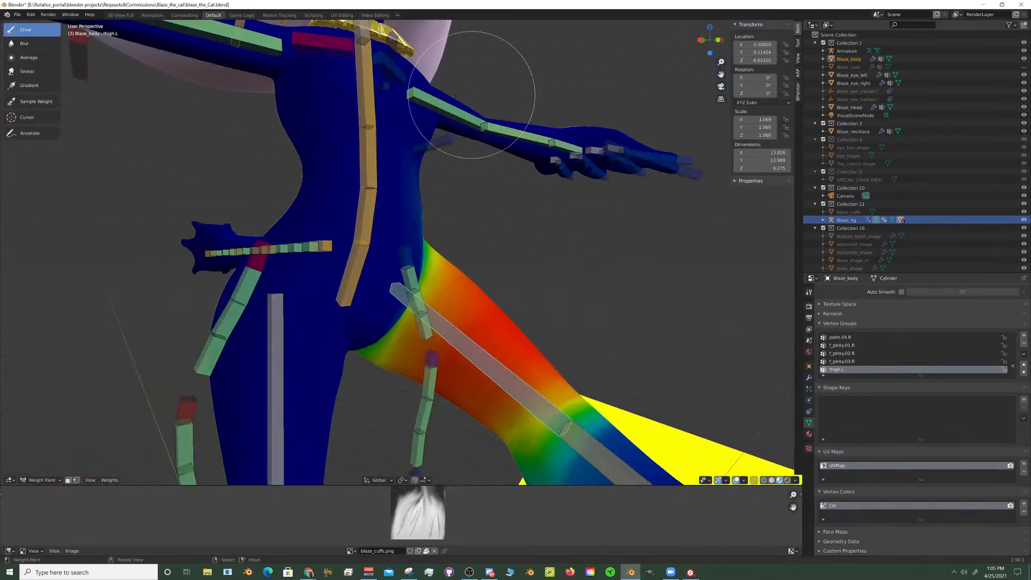
- Select the spine bone at the hips and examine its weights on Blaze_body from the side
right_click(359, 252)
mouse_move(409, 247)
middle_down()
mouse_move(328, 243)
mouse_move(496, 251)
mouse_move(381, 229)
middle_up()
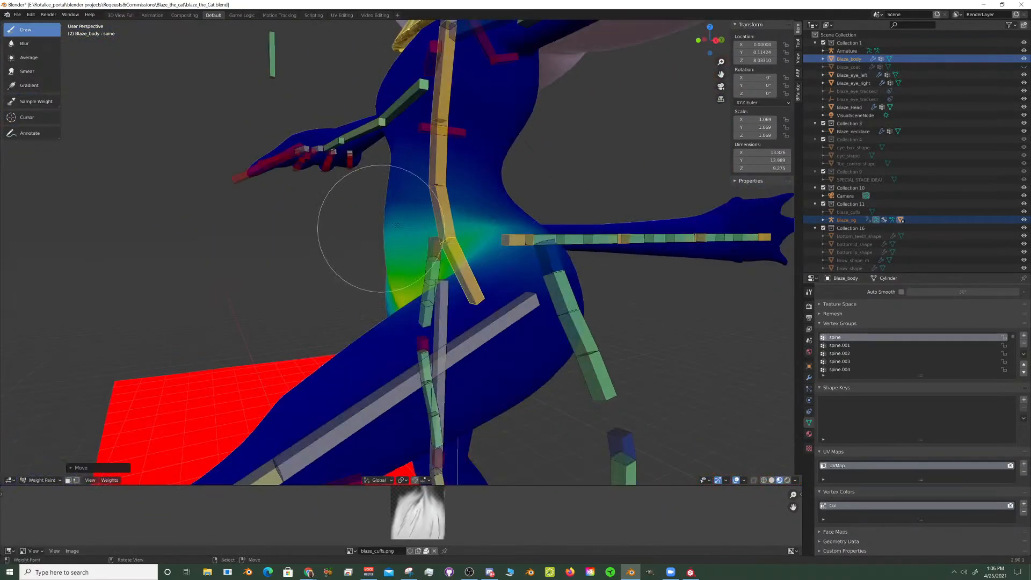
- Compare the spine.001 and spine bone weights on Blaze_body around the waist and hips from the side and front
ctrl+click(463, 263)
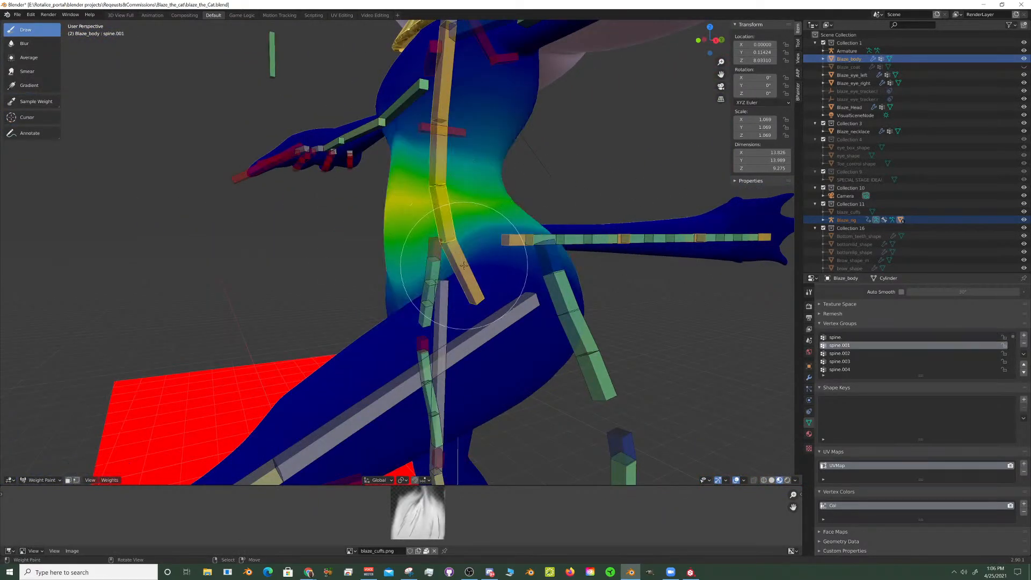
ctrl+click(461, 246)
middle_drag(460, 246, 381, 253)
scroll(456, 256, down, 7)
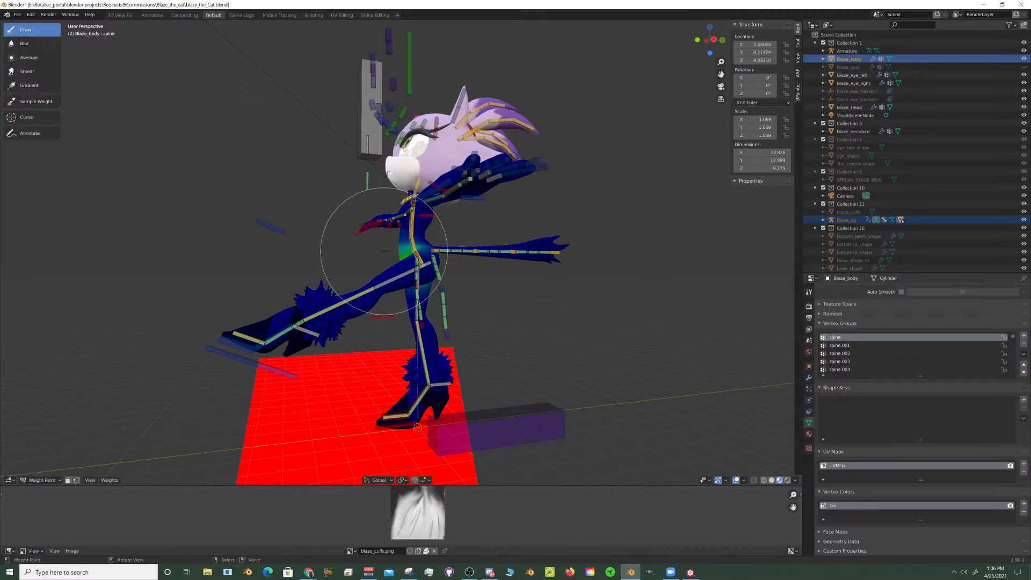
scroll(378, 250, up, 3)
mouse_move(379, 250)
middle_down()
mouse_move(365, 250)
mouse_move(472, 299)
middle_up()
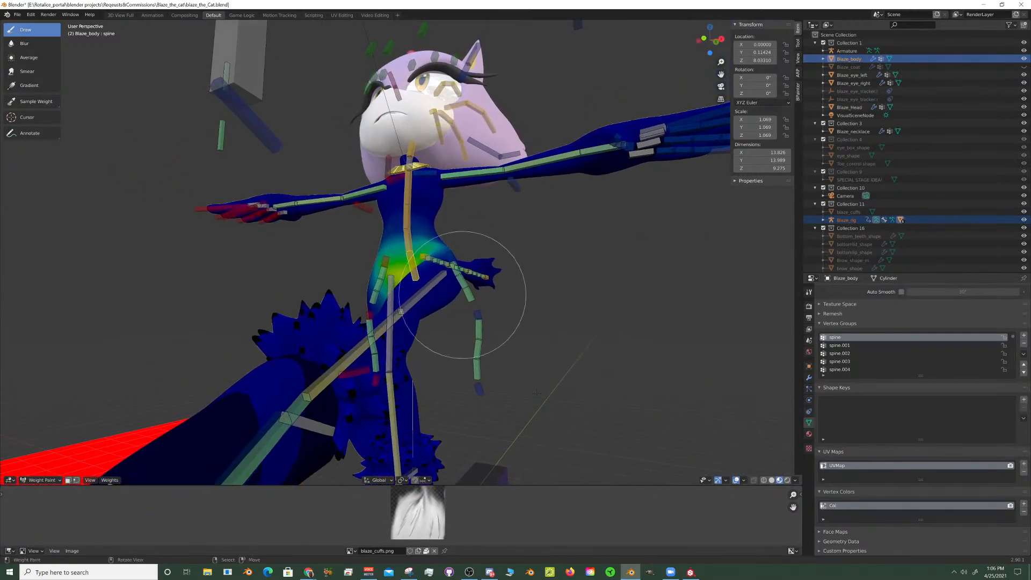
- Preview the weight-painted Blaze_body in rendered shading, return to material preview and look closer at the waist
click(787, 481)
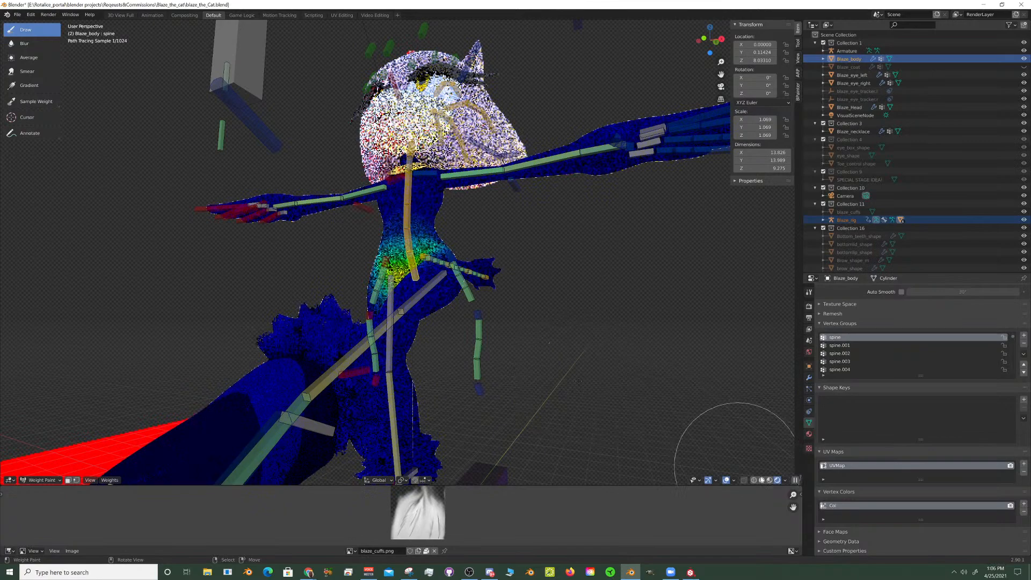
click(770, 481)
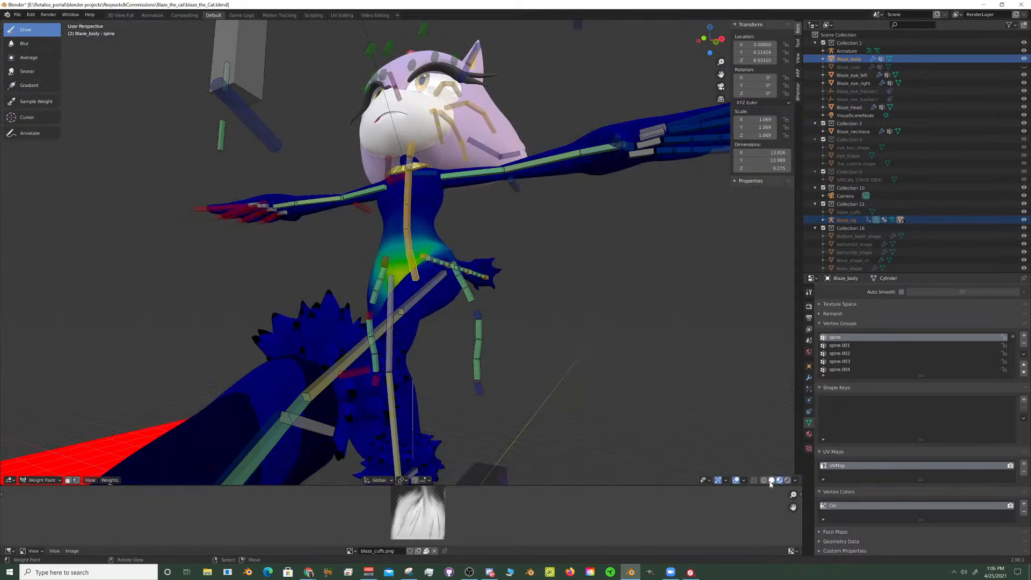
middle_drag(741, 447, 578, 385)
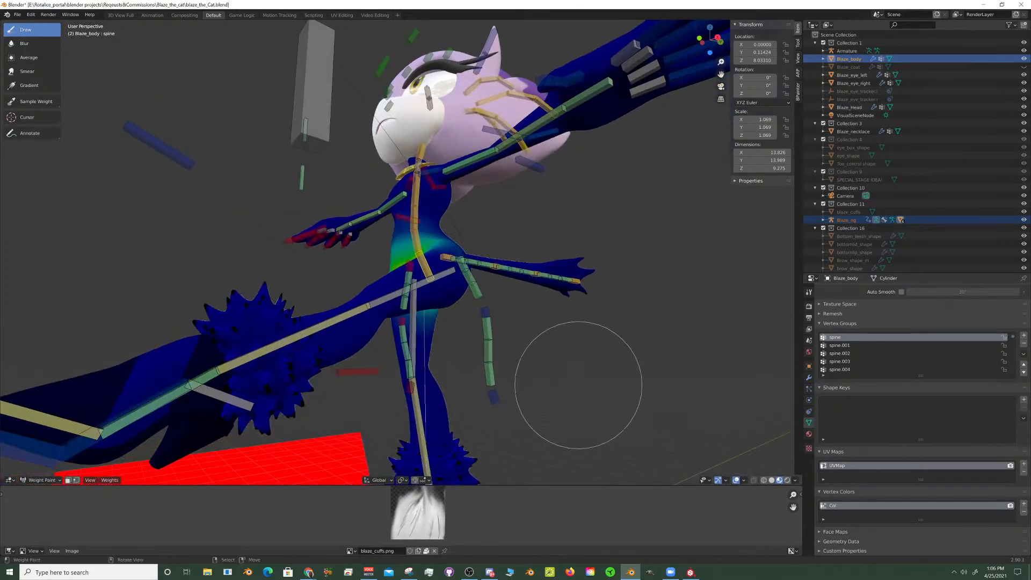
scroll(473, 369, up, 5)
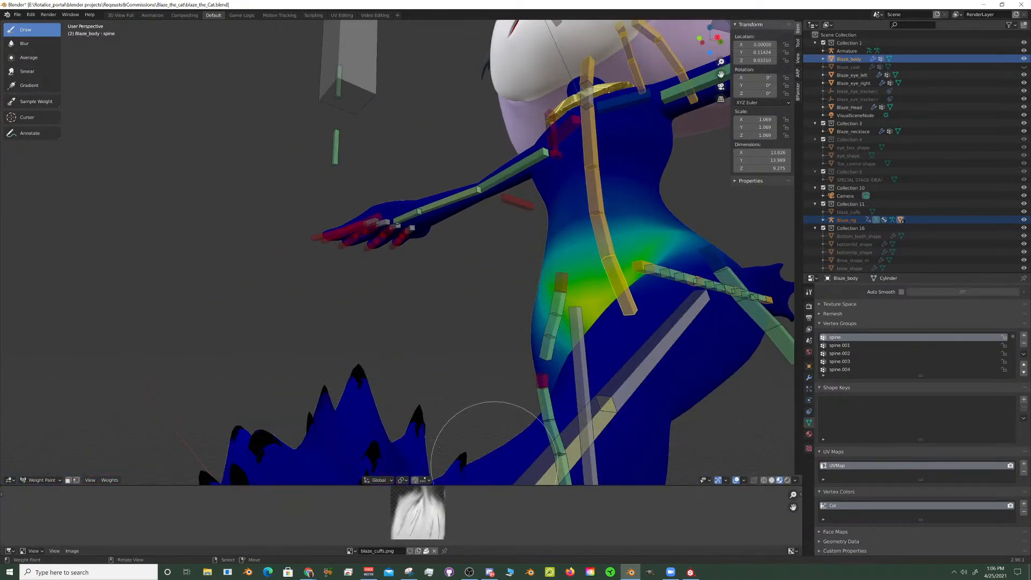
- Return Blaze_body to Object Mode and look at the textured leg fur and hips
click(51, 483)
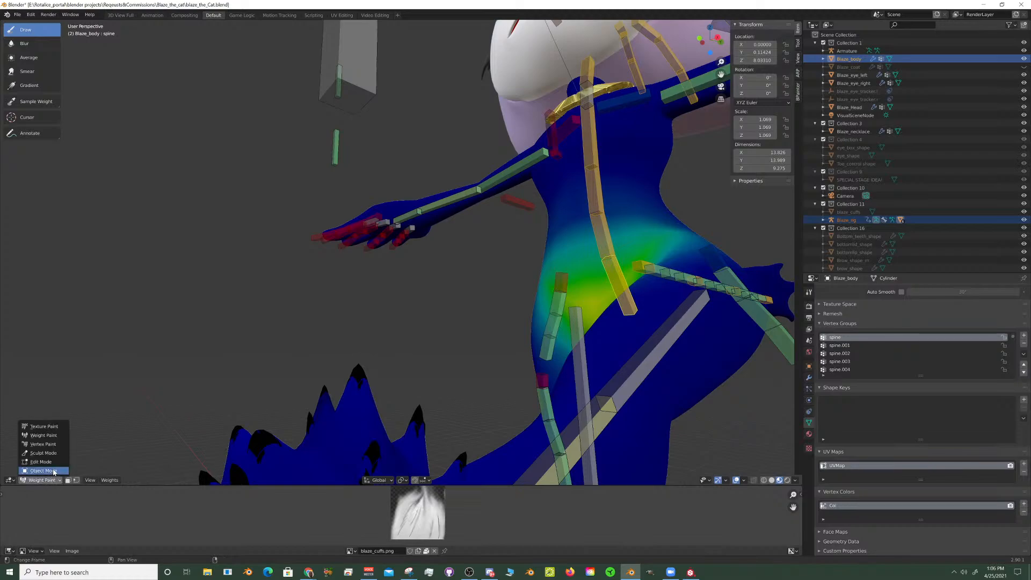
click(44, 471)
mouse_move(385, 405)
middle_down()
mouse_move(358, 401)
mouse_move(372, 395)
mouse_move(380, 418)
middle_up()
scroll(357, 401, up, 2)
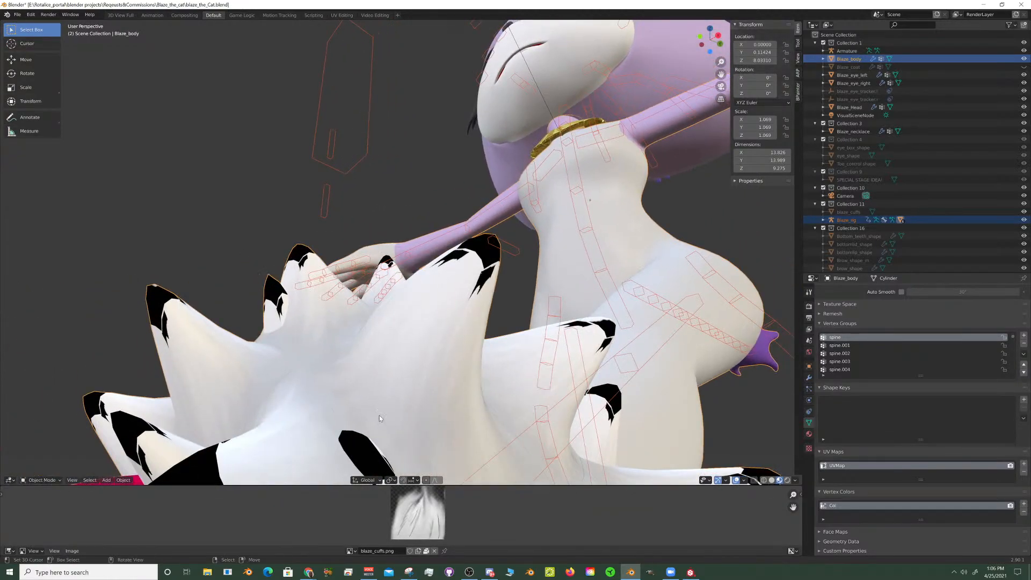
- Enlarge the image editor area and examine the whole blaze_cuffs.png texture
drag(434, 485, 360, 353)
scroll(482, 412, up, 7)
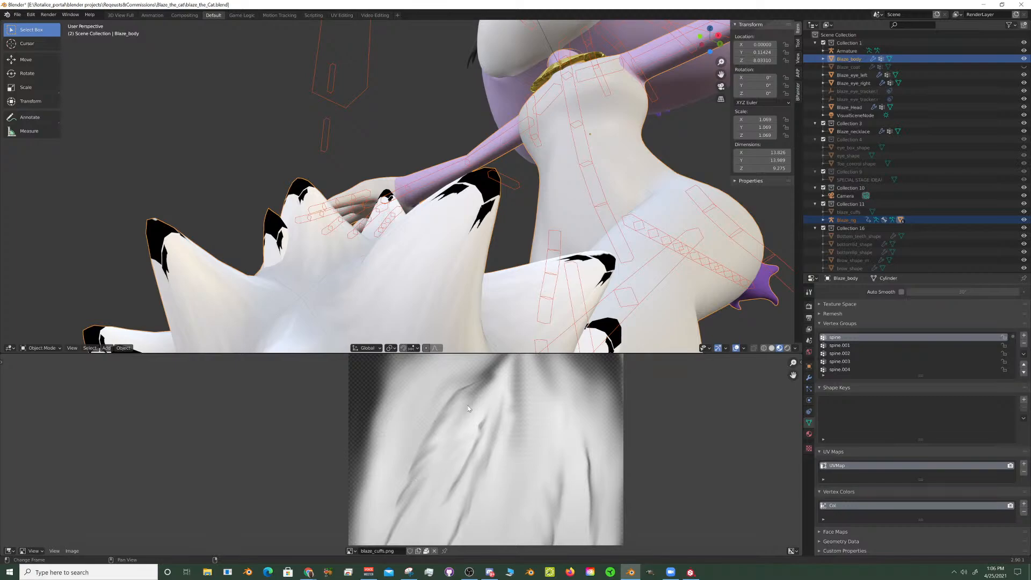
middle_drag(469, 406, 437, 476)
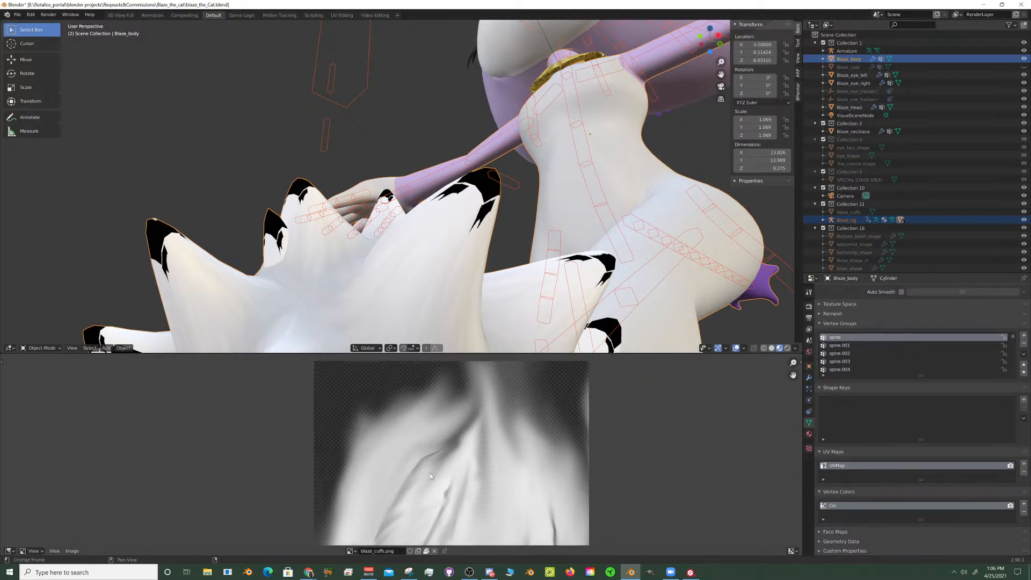
scroll(429, 468, down, 5)
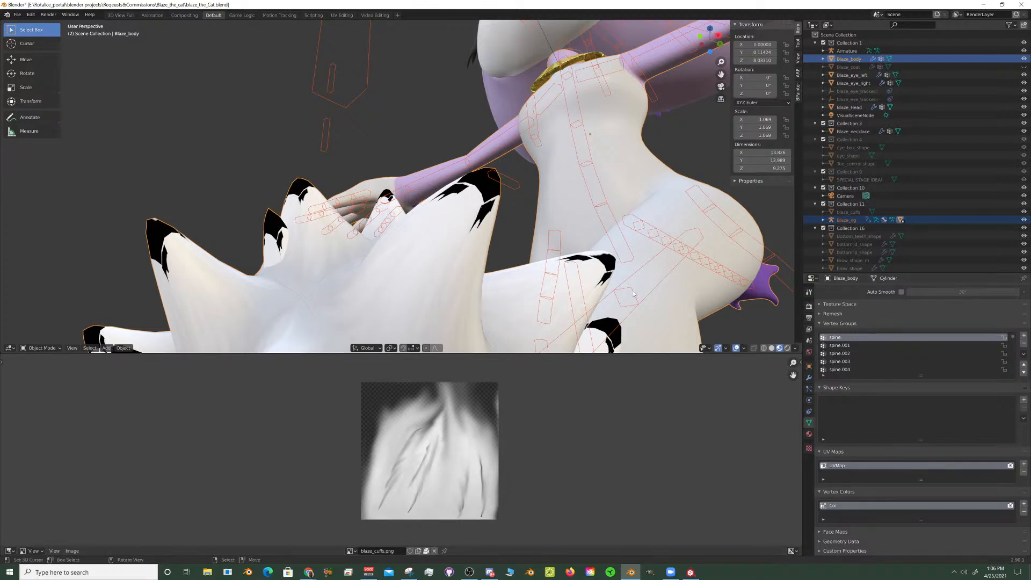
- Display the render settings, preview Blaze's hips and leg fur in rendered shading with overlays hidden, and pause the preview
scroll(603, 306, down, 5)
shift+middle_drag(602, 302, 608, 282)
click(809, 306)
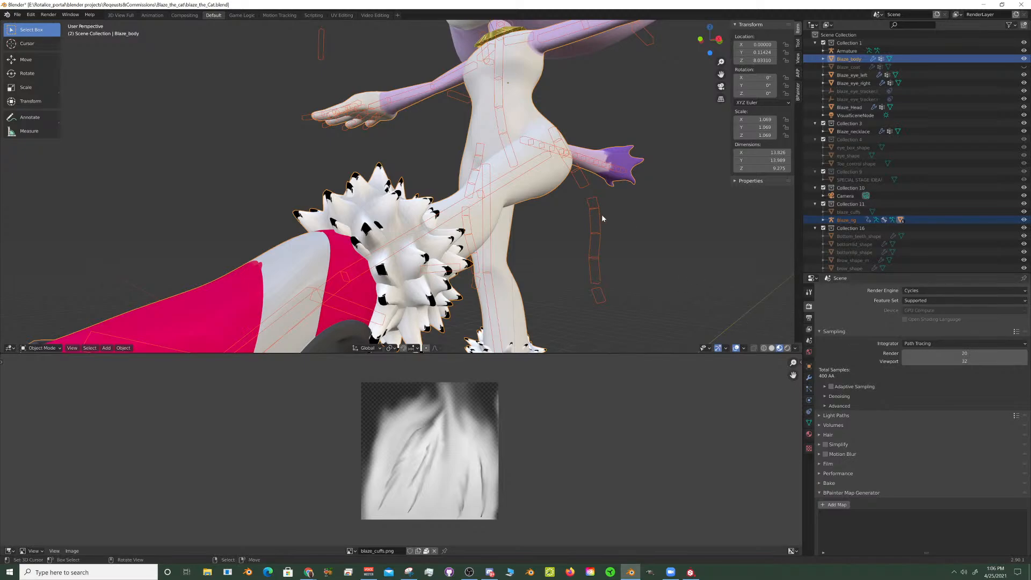
middle_drag(601, 214, 739, 294)
click(786, 347)
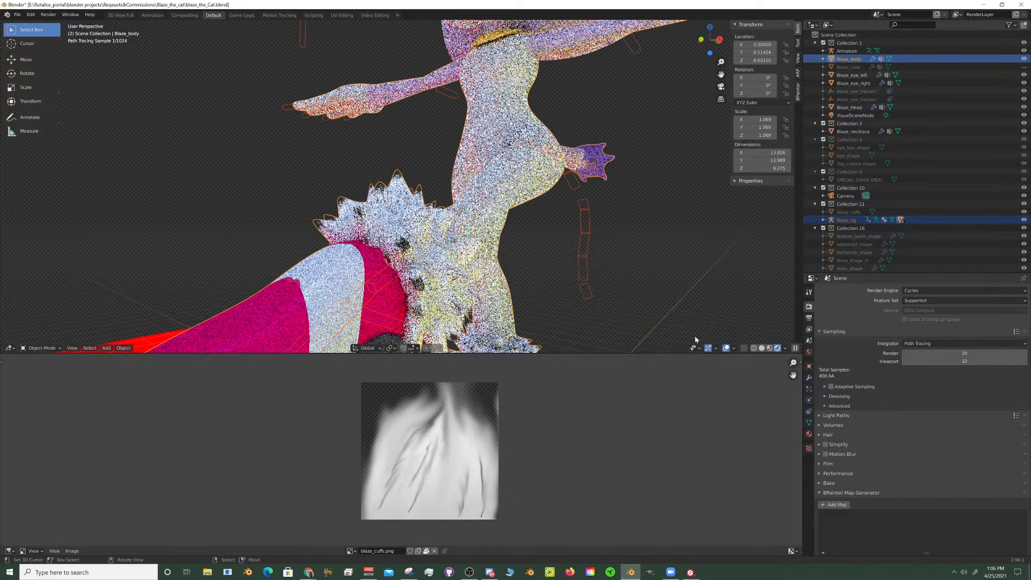
key(shift+alt+z)
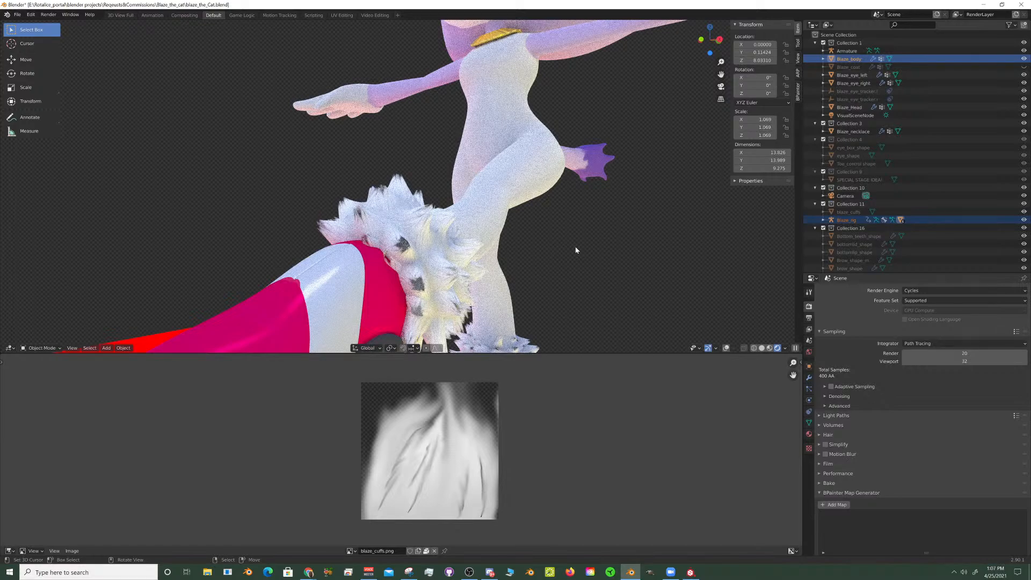
click(795, 348)
- Switch to Discord to check the the-muteys channel, and return to Blender
click(490, 573)
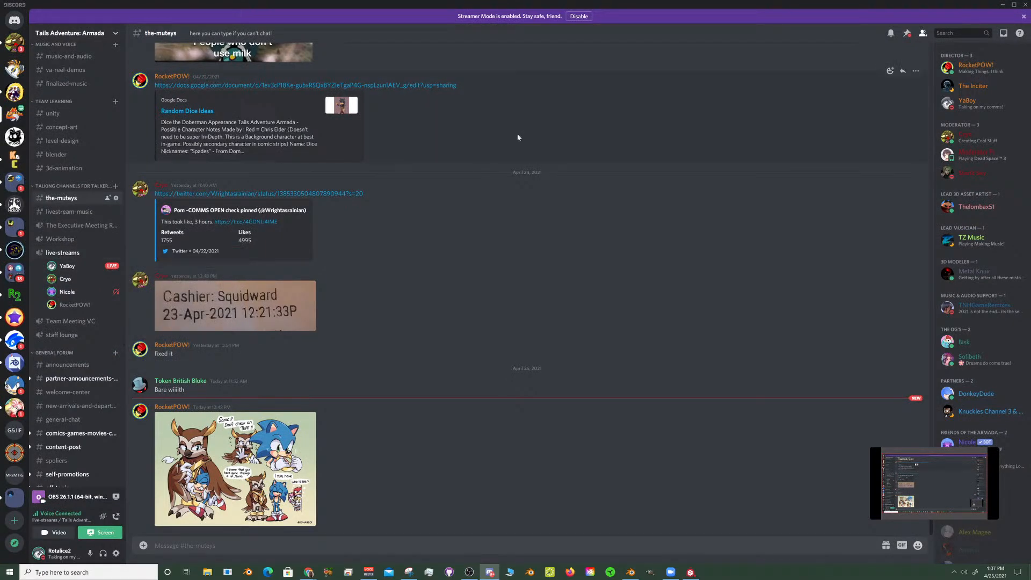
click(1001, 5)
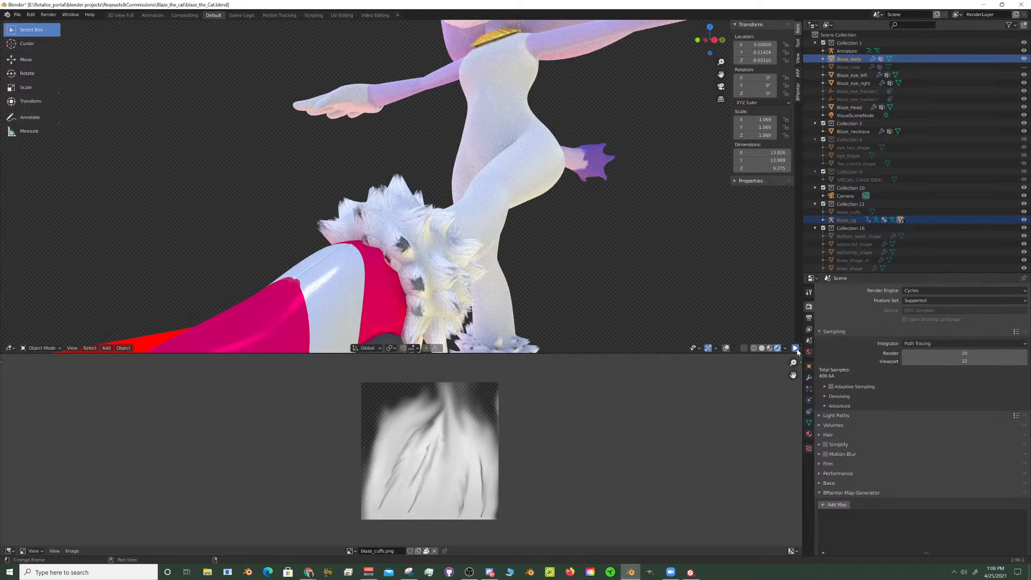
- Return the viewport to material preview shading and show the overlays again
click(768, 349)
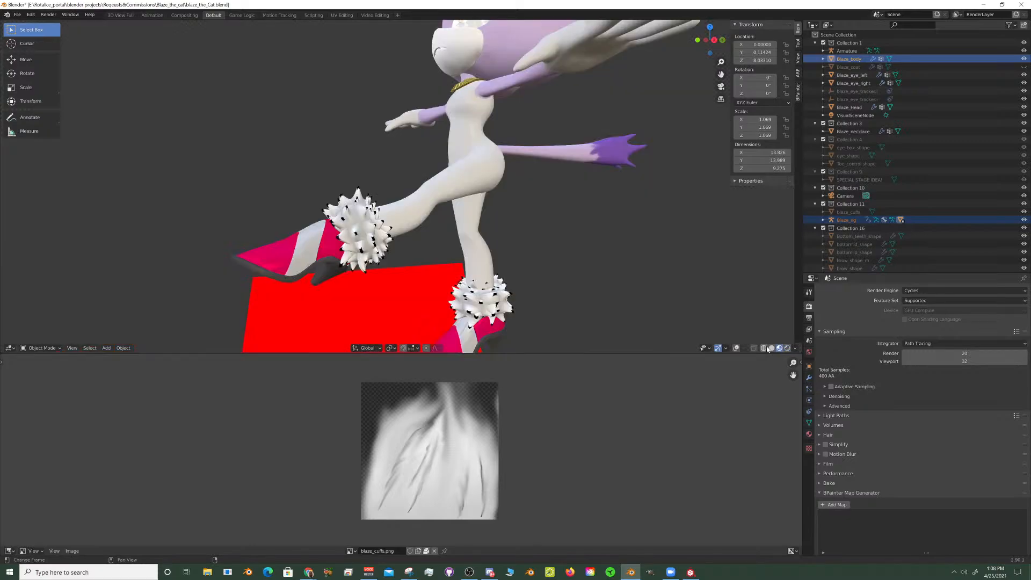
middle_drag(412, 148, 399, 149)
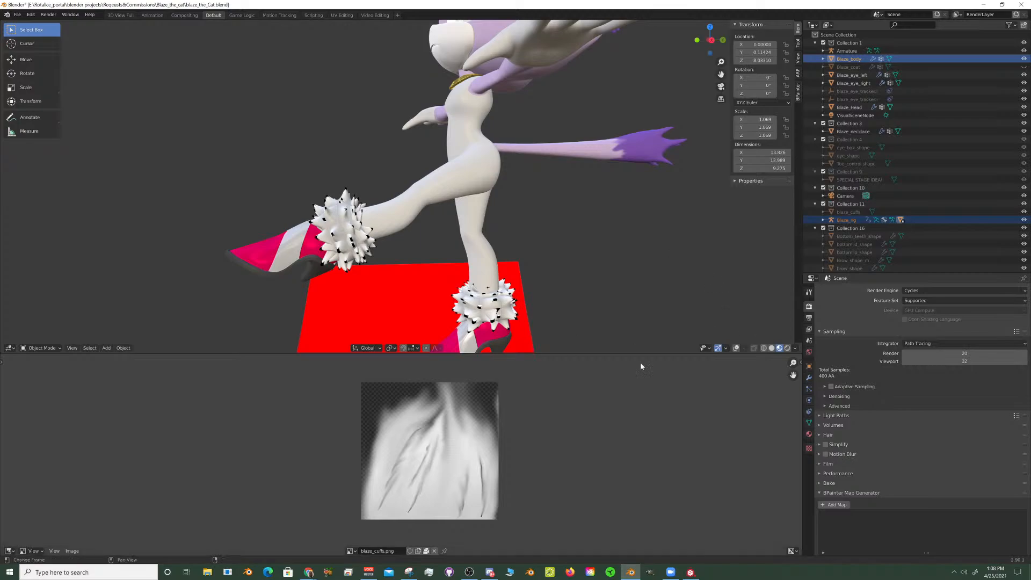
key(shift+alt+z)
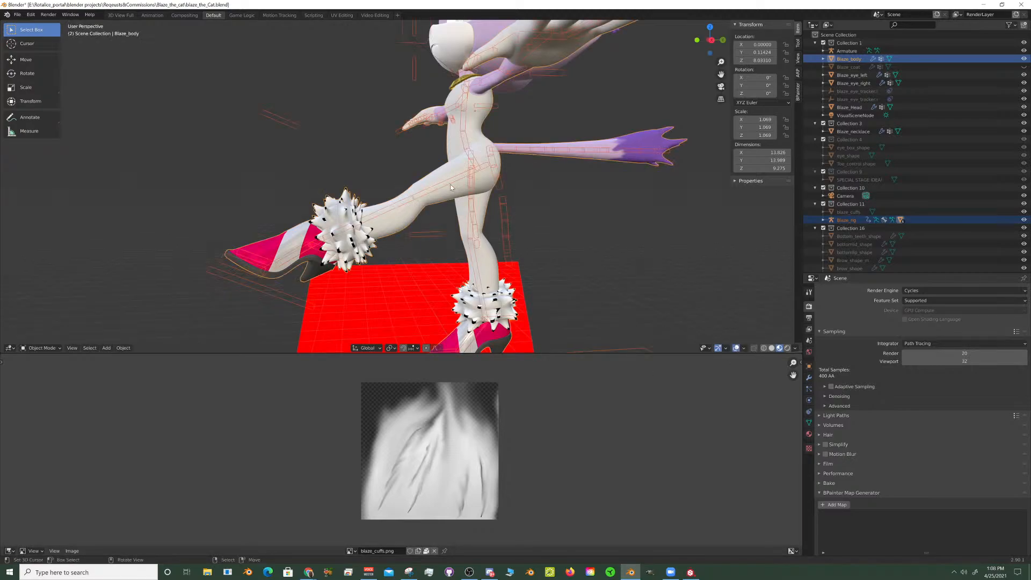
- Select Blaze_rig and put it into Pose Mode
click(451, 187)
click(41, 348)
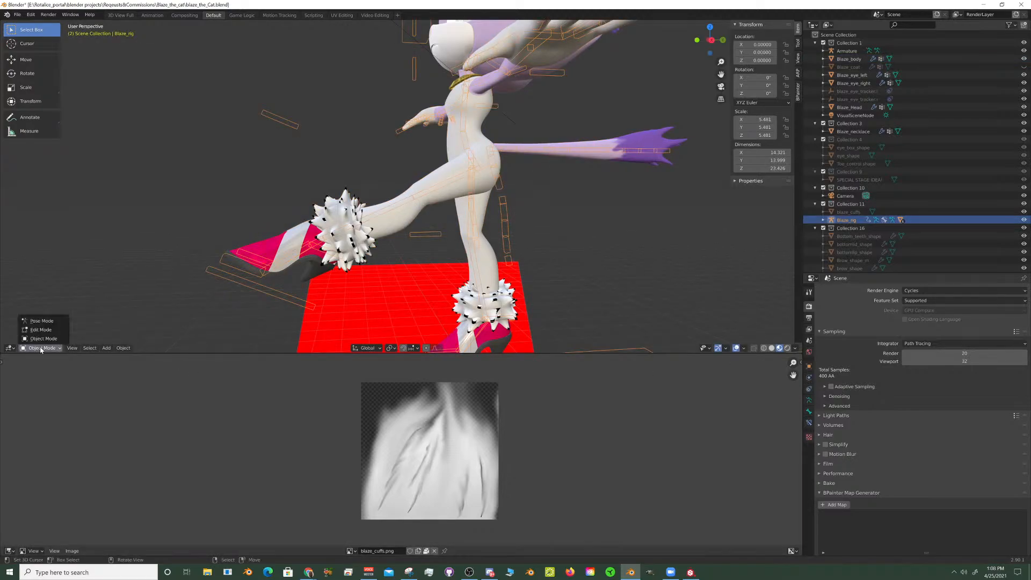
click(42, 320)
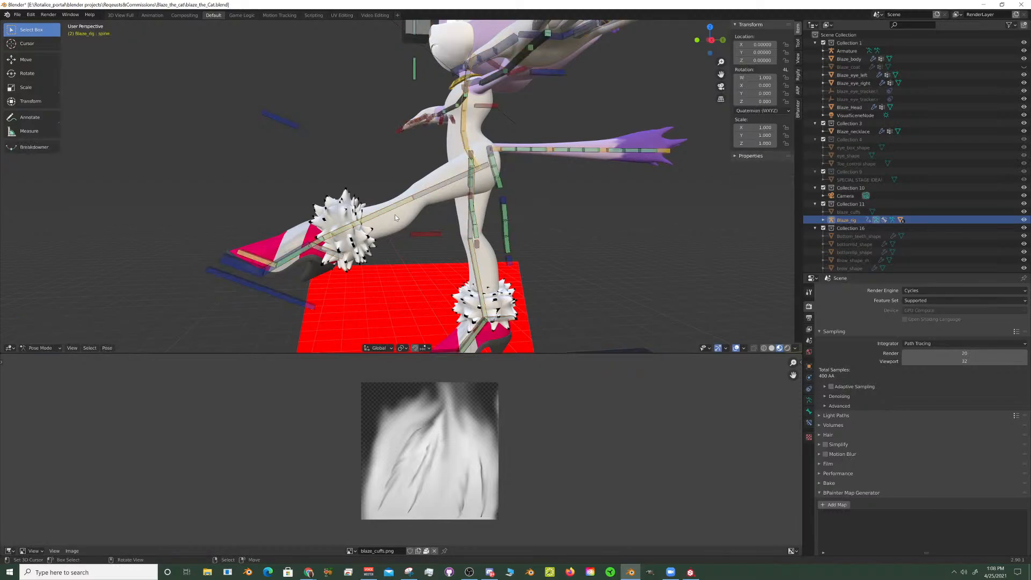
- Move the left foot control toe.L.001 back beneath the body with the X axis locked, bending the raised knee
click(298, 298)
key(g)
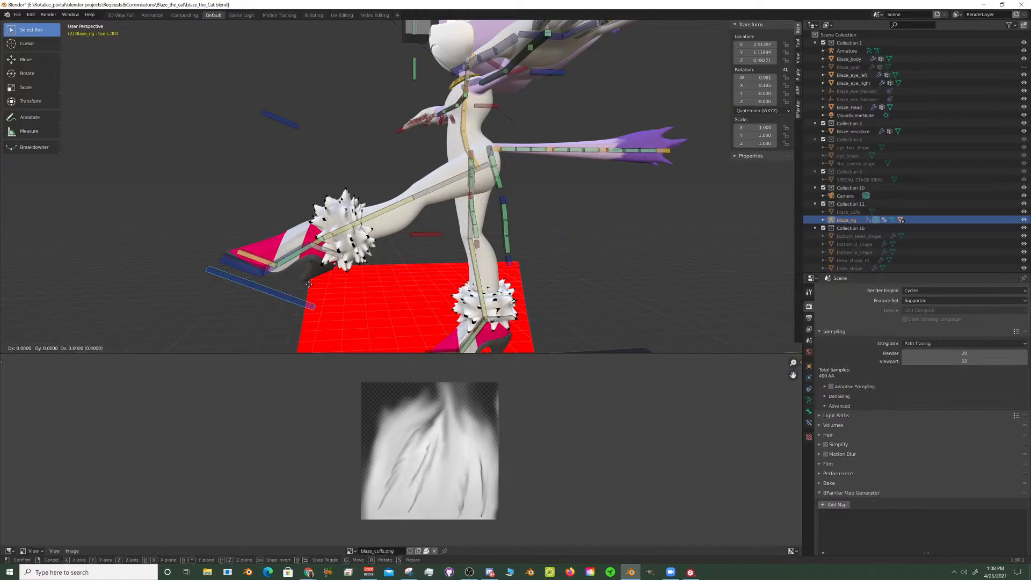
key(shift+x)
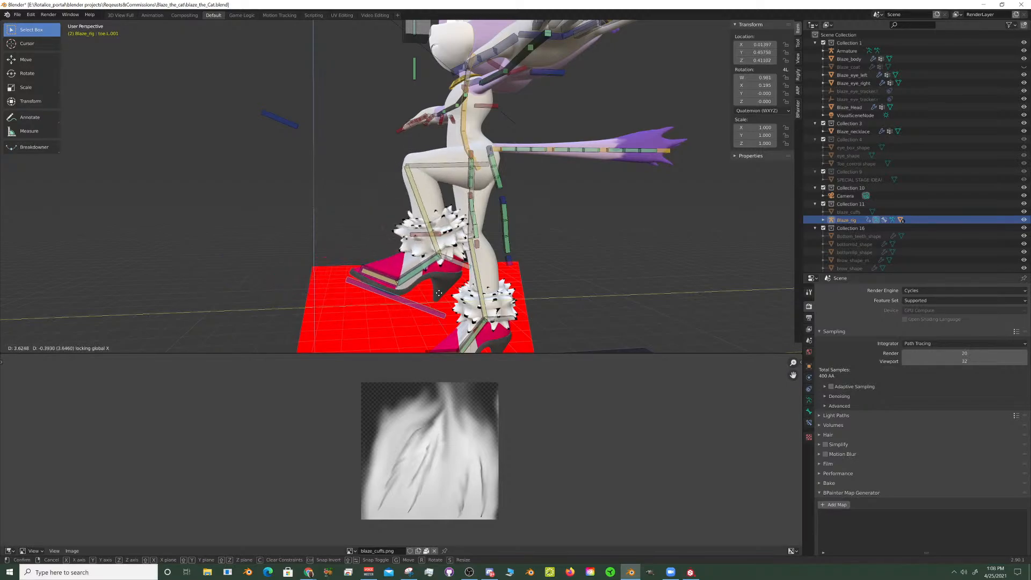
click(440, 294)
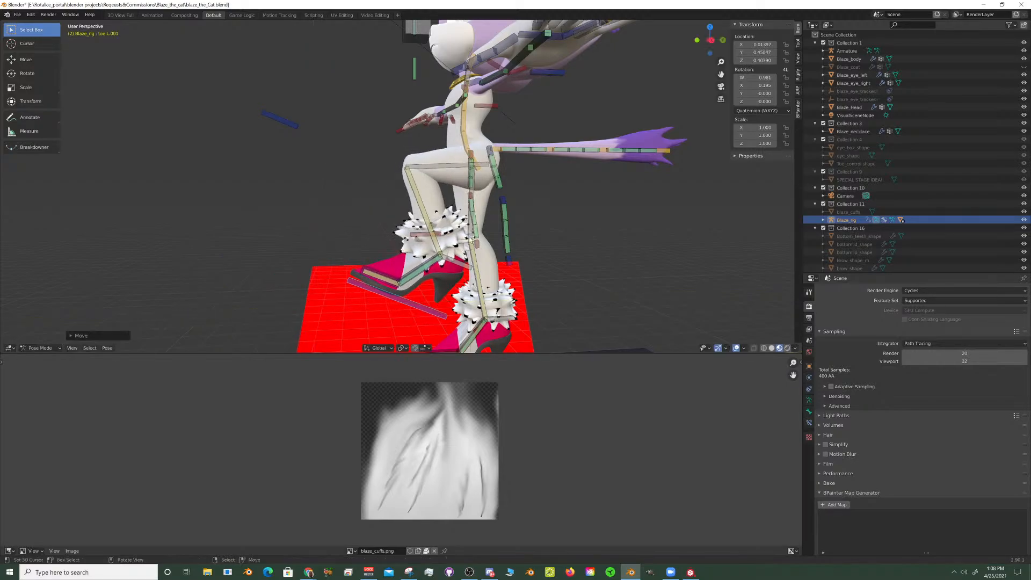
- Select the left leg's pole target and try rotating the leg controls about the global X axis
click(287, 122)
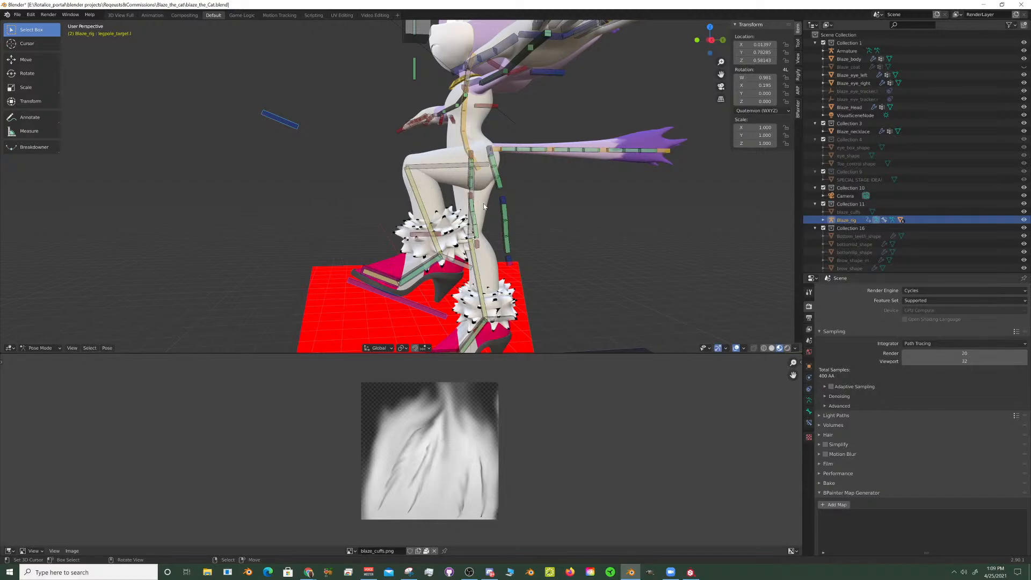
key(r)
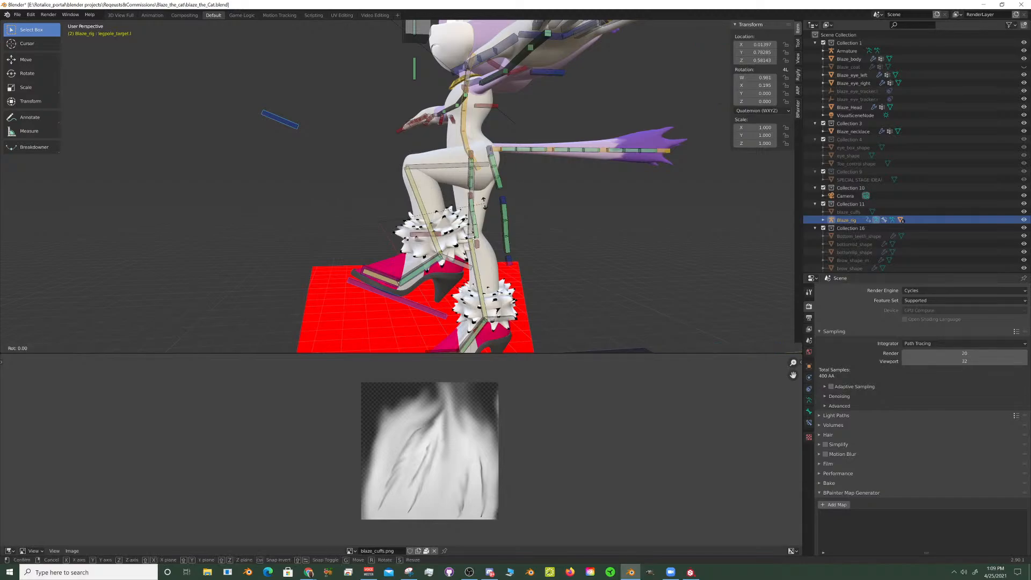
key(x)
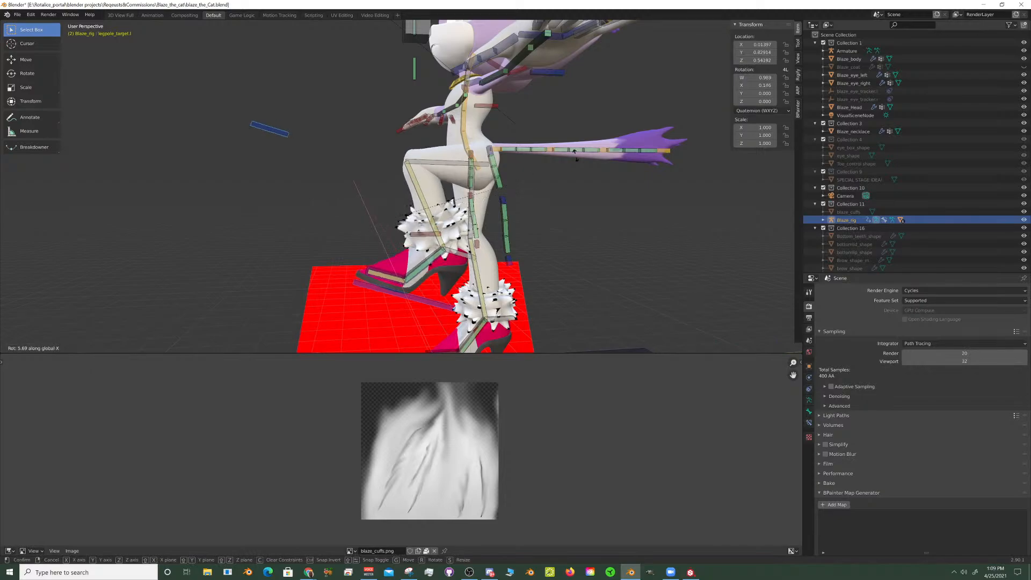
right_click(575, 155)
- Clear the location of the leg control bones so Blaze's raised leg returns to its rest position
shift+middle_drag(497, 239, 413, 184)
middle_drag(445, 201, 458, 322)
scroll(458, 323, up, 8)
middle_drag(440, 237, 447, 207)
scroll(415, 218, down, 4)
scroll(397, 188, up, 4)
scroll(424, 215, down, 9)
key(alt+g)
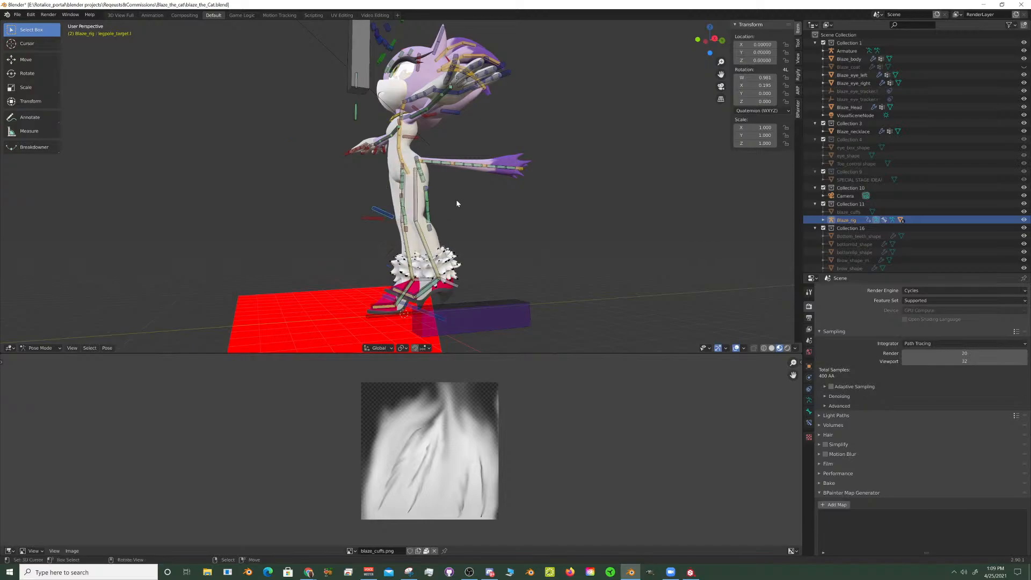
- Clear the rotation of the leg control bones and view both legs in their rest pose
scroll(445, 177, up, 3)
middle_drag(450, 178, 424, 182)
scroll(424, 183, down, 2)
scroll(425, 184, up, 3)
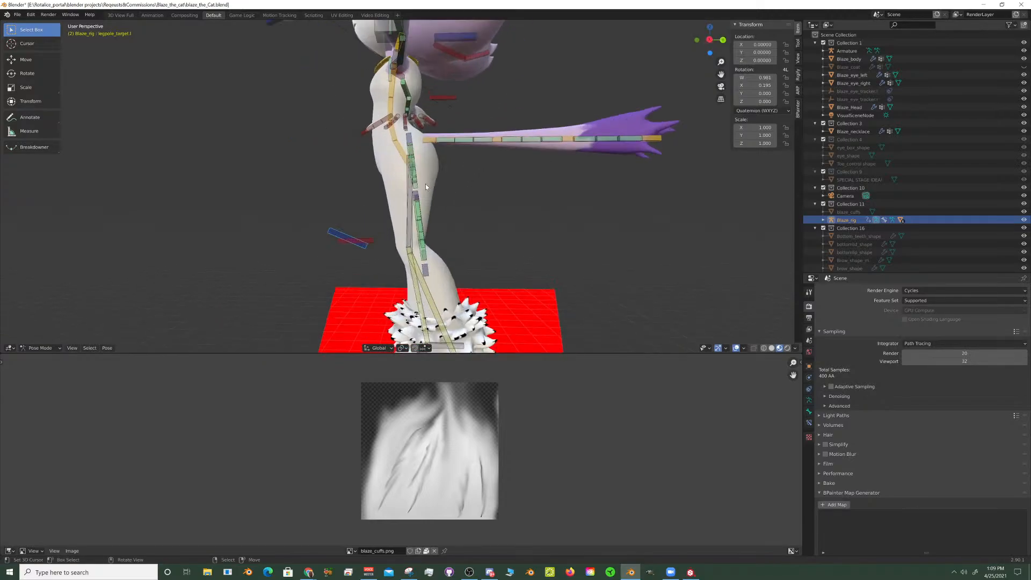
scroll(438, 186, down, 2)
scroll(440, 186, up, 1)
scroll(441, 186, down, 1)
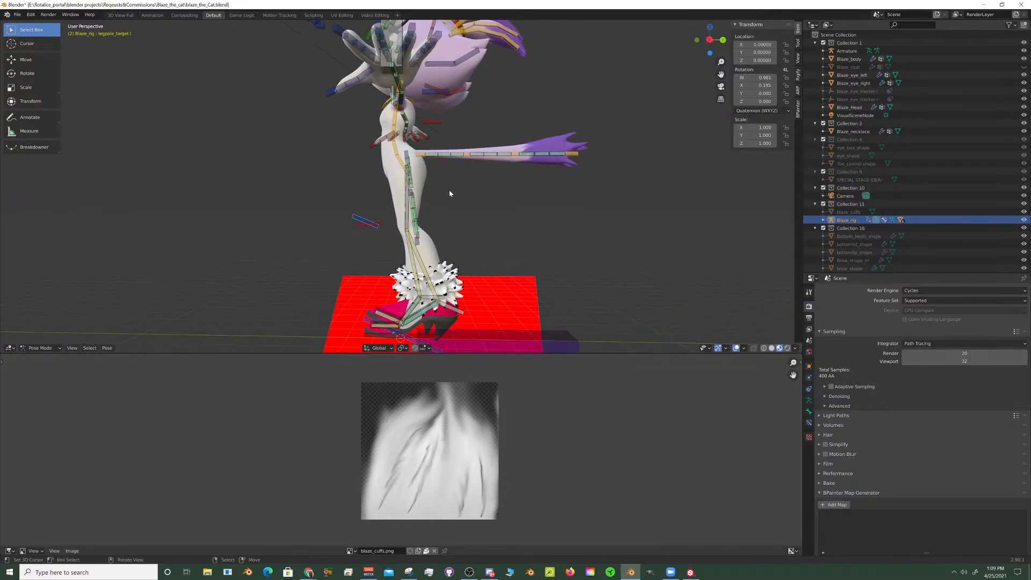
shift+middle_drag(449, 190, 465, 164)
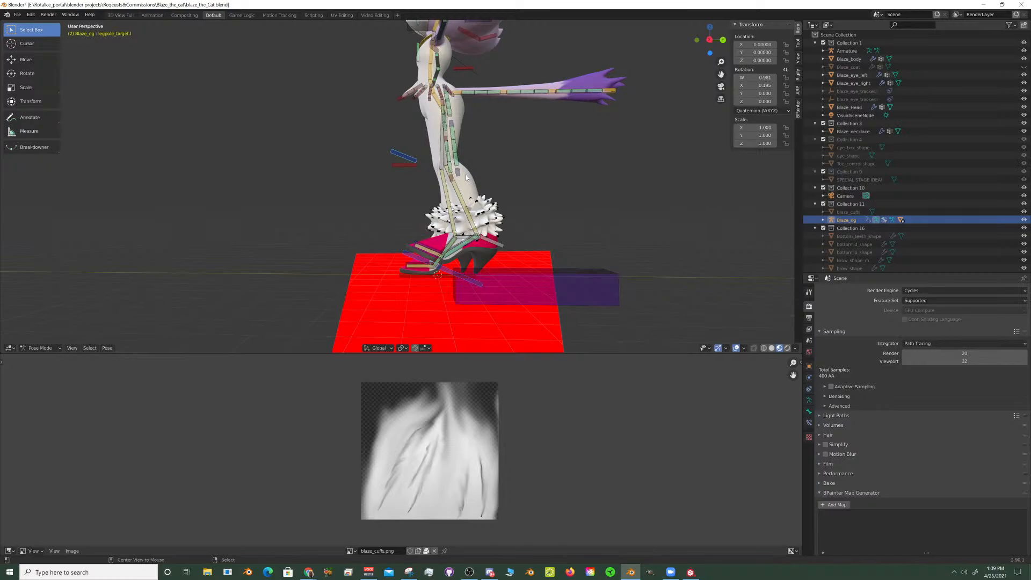
key(alt+r)
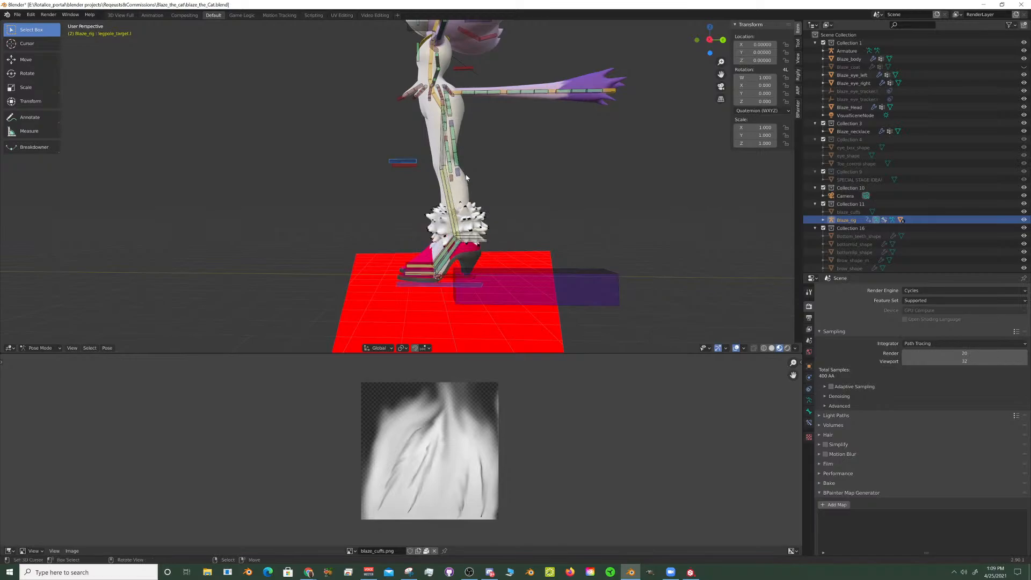
middle_drag(438, 165, 473, 189)
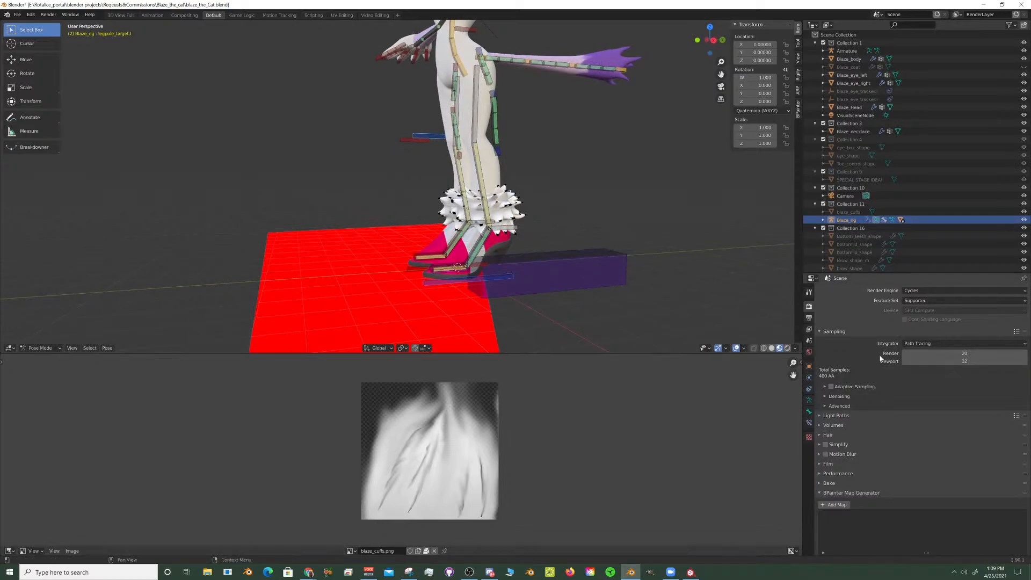
- Open the recent file Clara_final.blend without saving Blaze's changes, and view Clara's rig from the side
shift+middle_drag(462, 149, 524, 237)
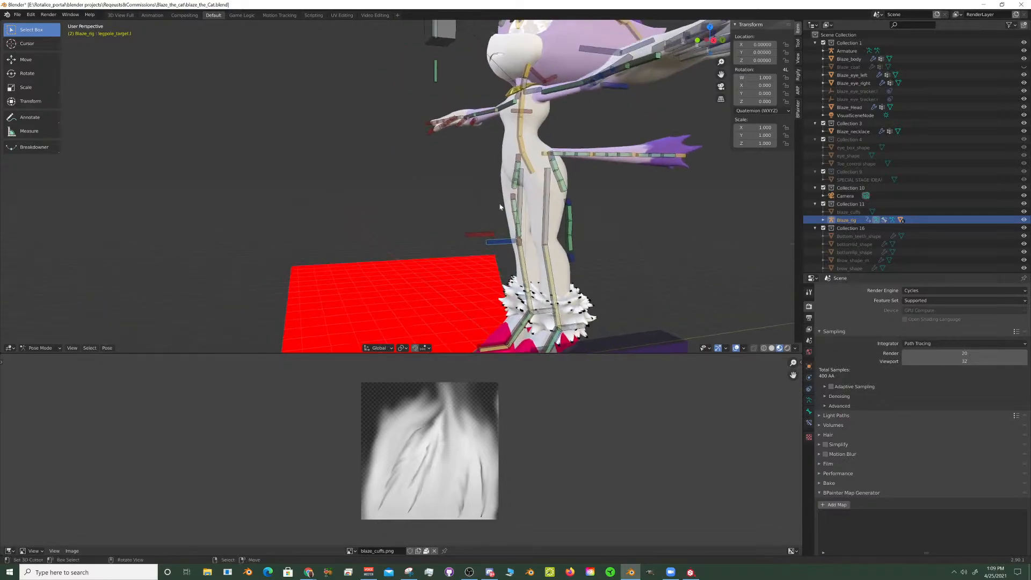
middle_drag(553, 199, 594, 189)
shift+middle_drag(510, 103, 467, 168)
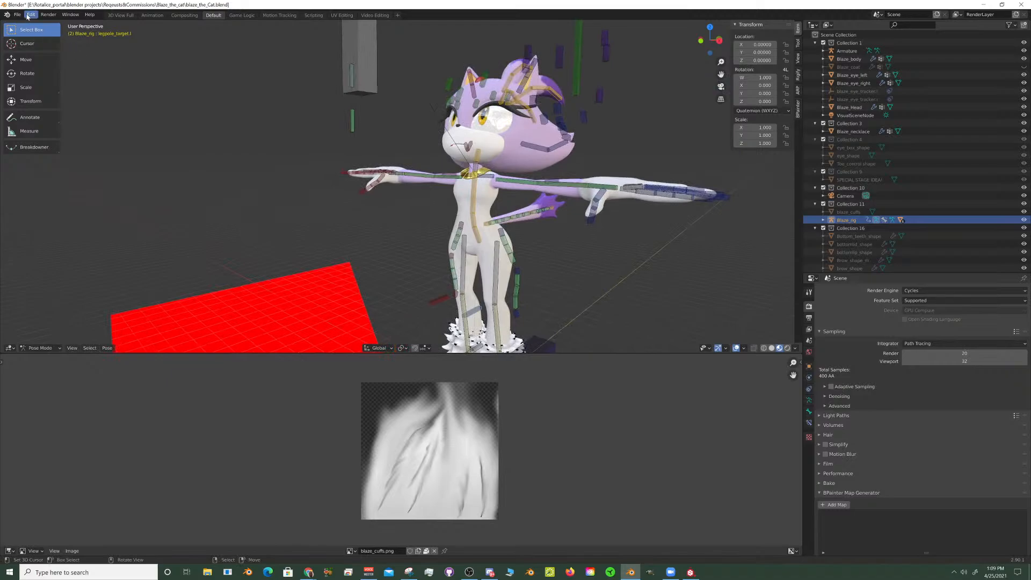
click(17, 14)
mouse_move(33, 38)
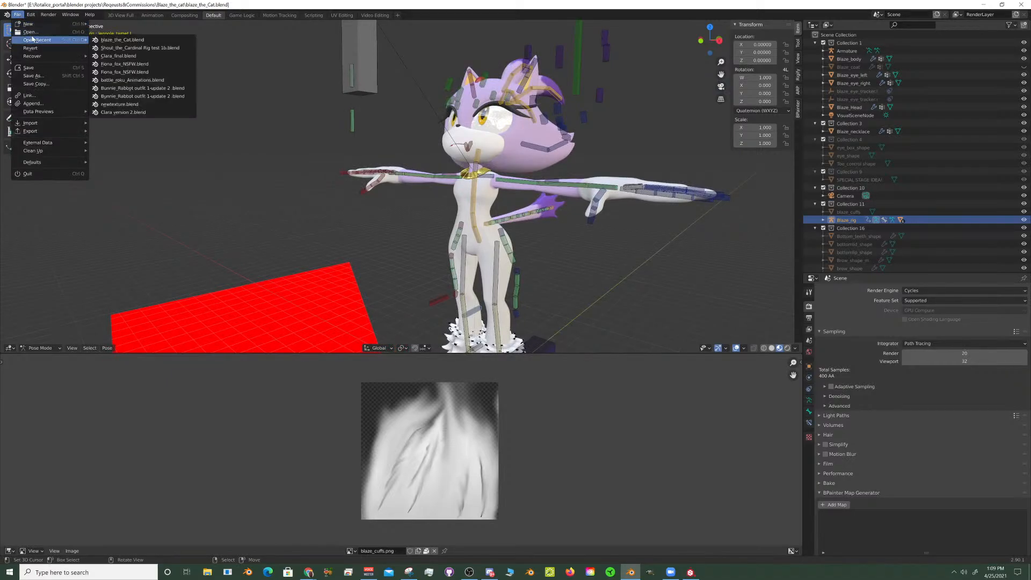
click(127, 56)
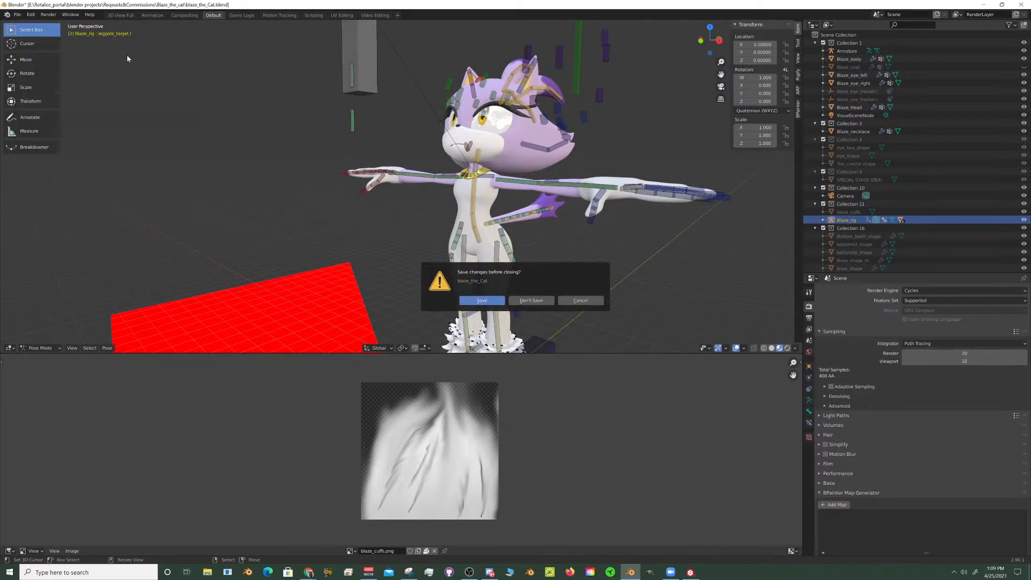
click(531, 301)
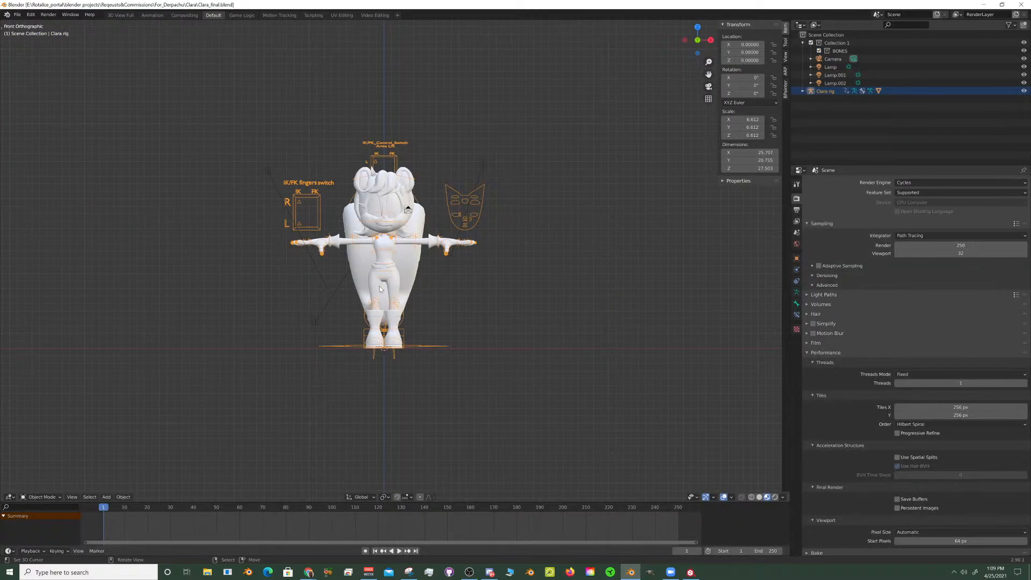
scroll(400, 274, up, 4)
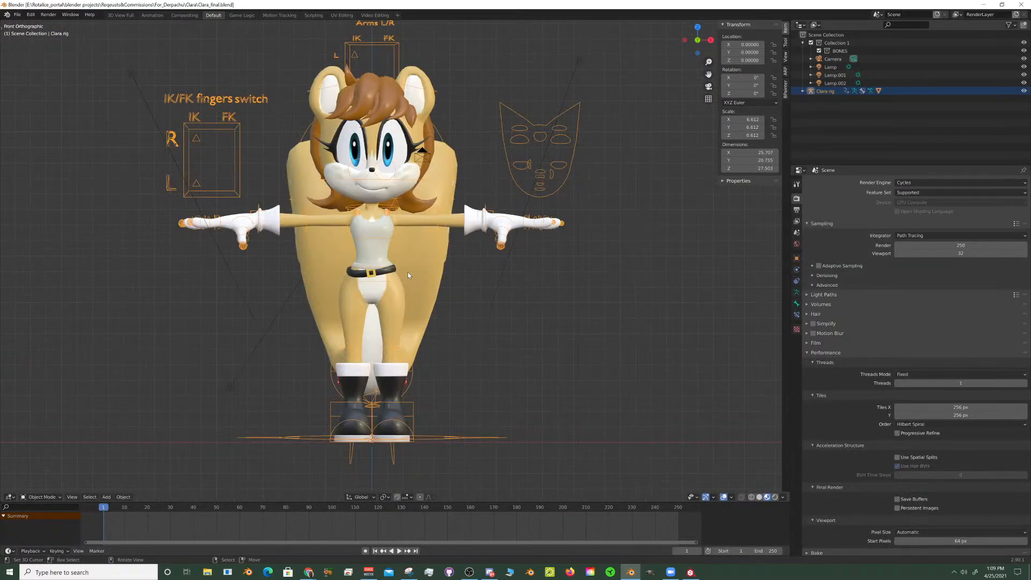
middle_drag(471, 277, 427, 282)
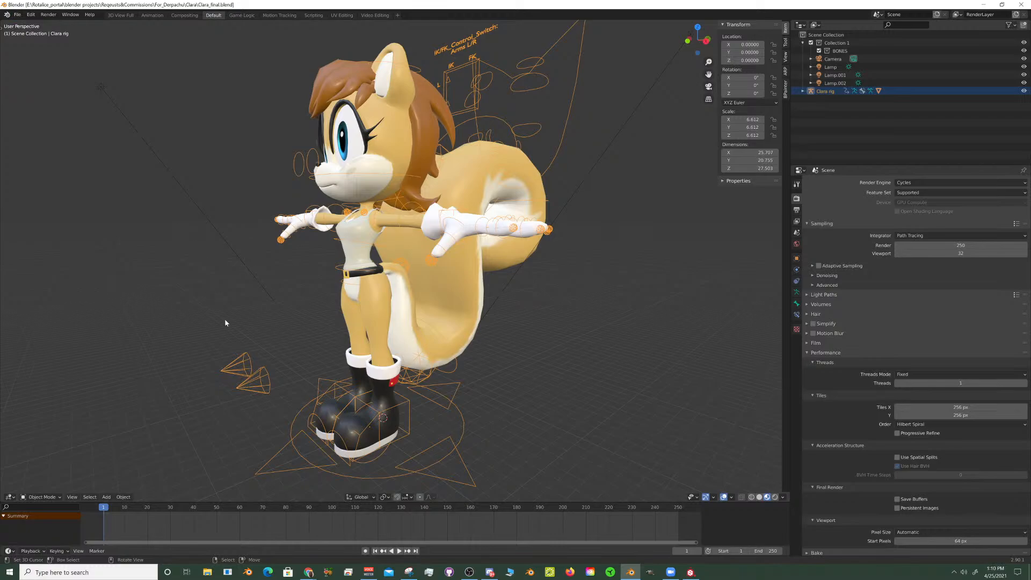
- Browse for another file to open, going to Tails Adventure Armada, Cast and Characters, Tails_player_character
click(19, 15)
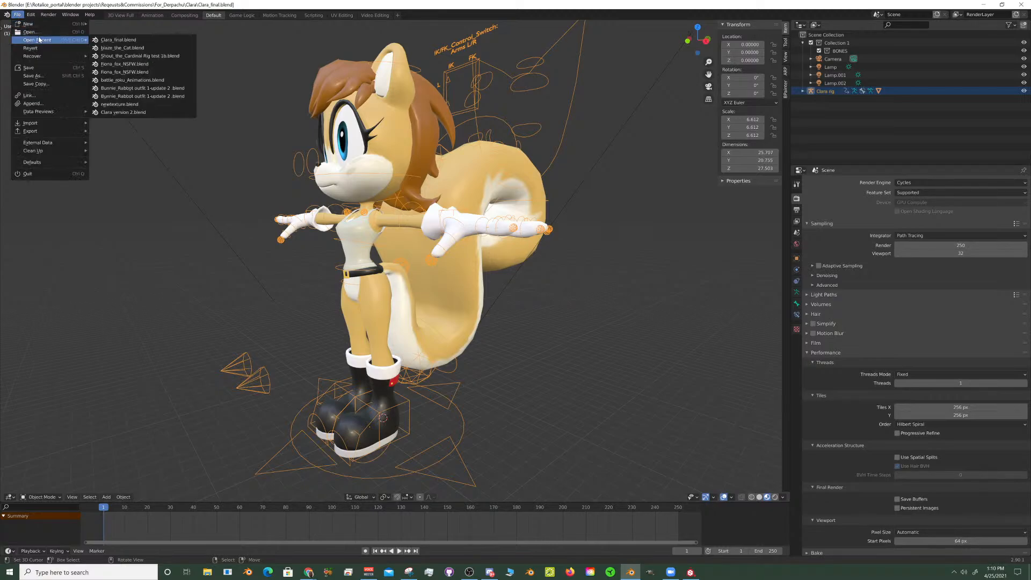
click(19, 15)
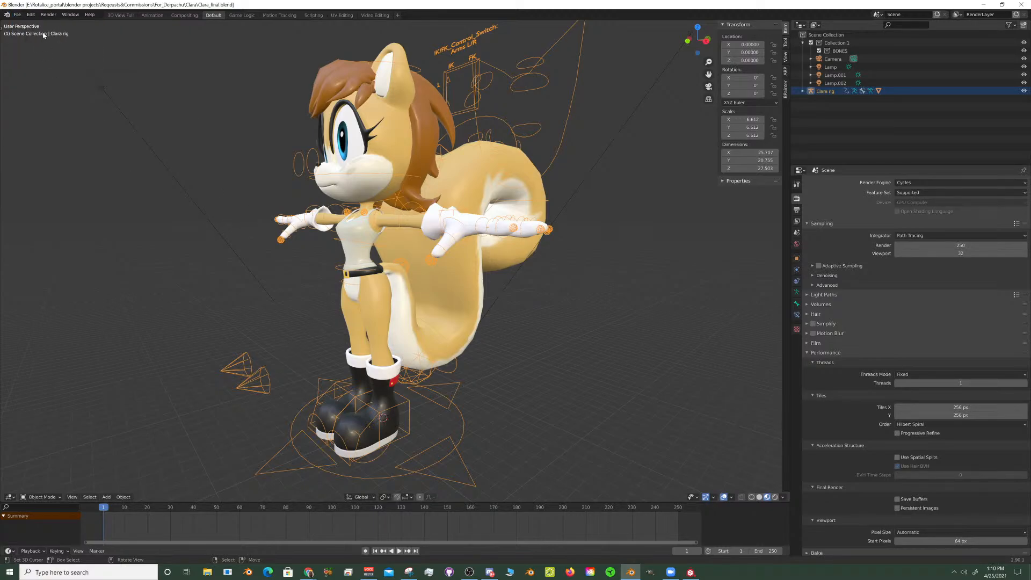
click(18, 16)
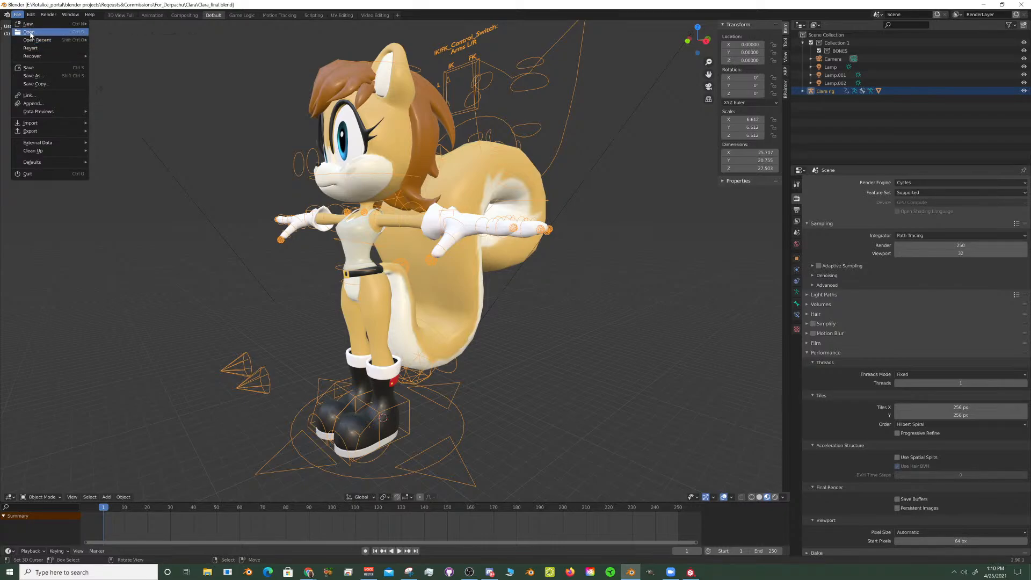
click(30, 34)
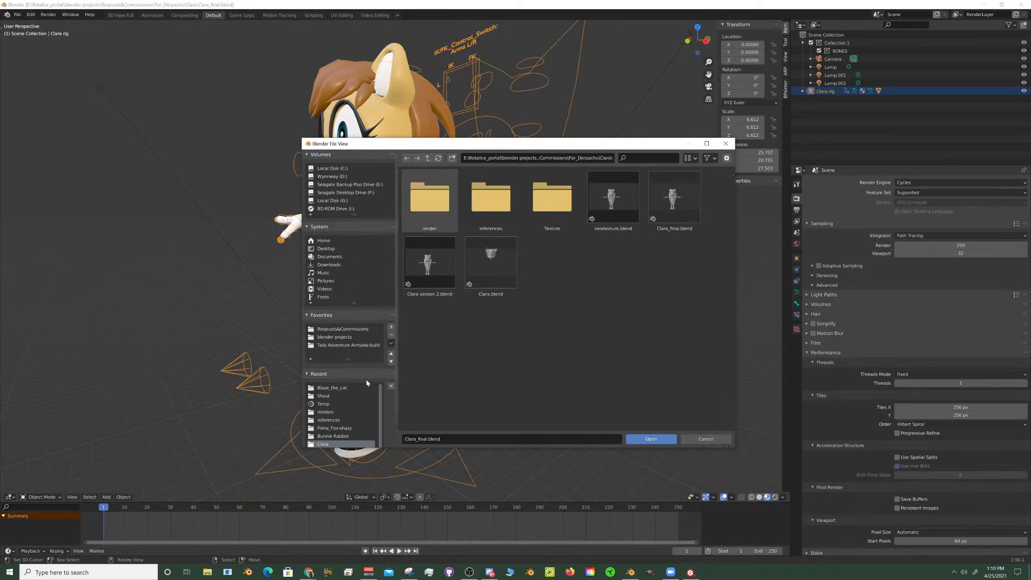
click(353, 344)
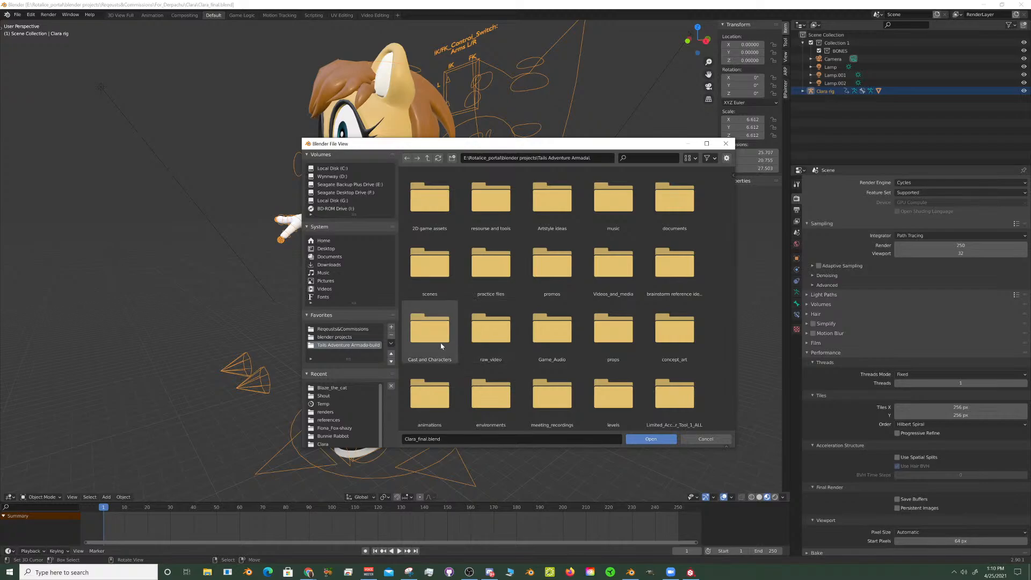
double_click(442, 345)
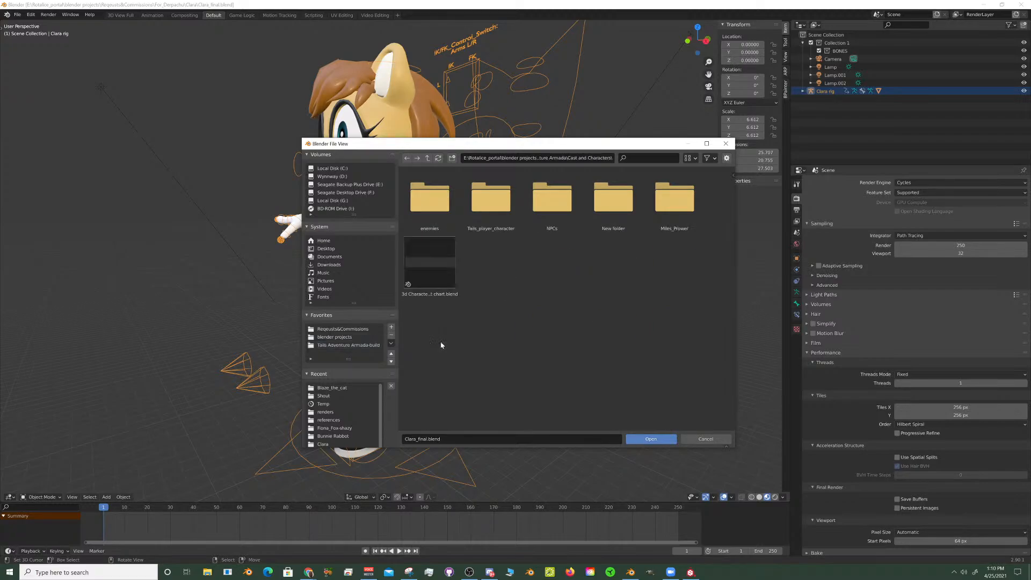
double_click(491, 208)
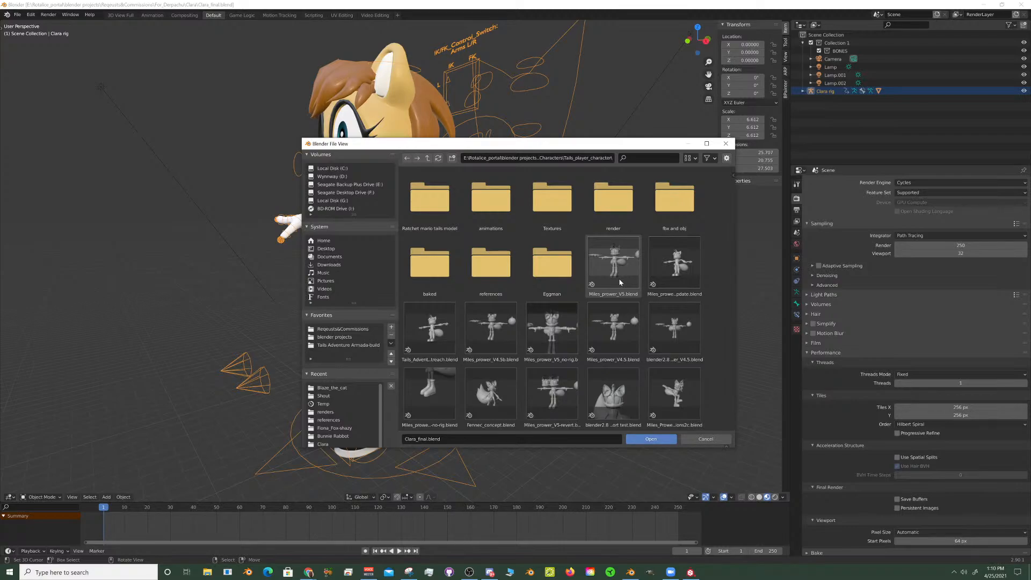
- Look through the Tails model files and open Miles_prower_V5.blend
scroll(626, 289, down, 5)
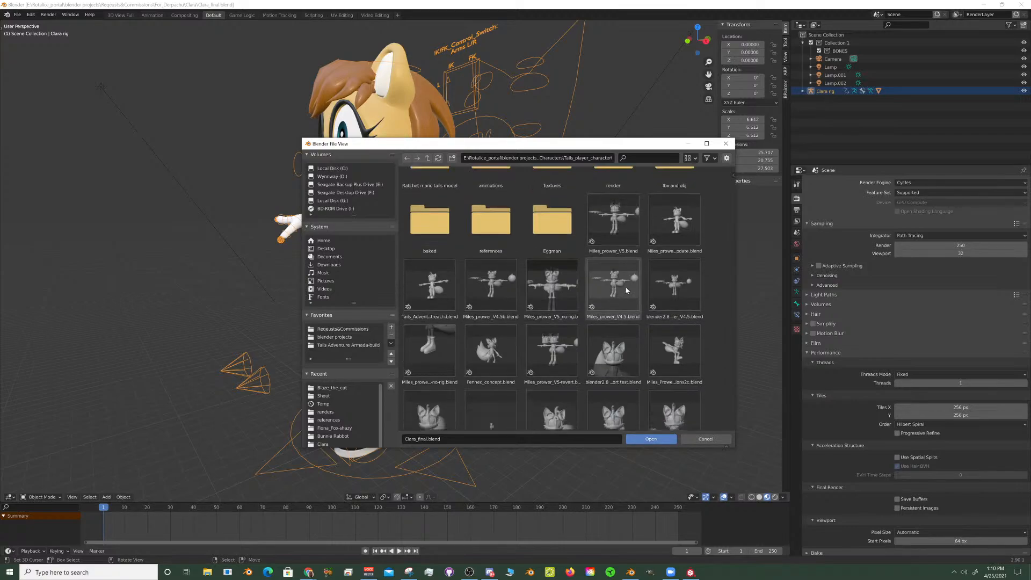
scroll(626, 291, up, 4)
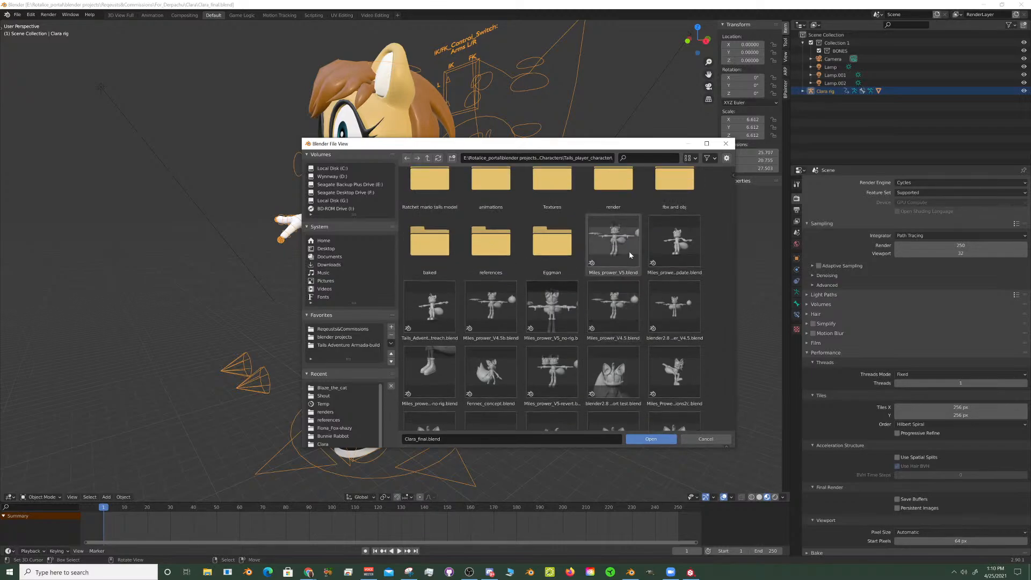
click(688, 264)
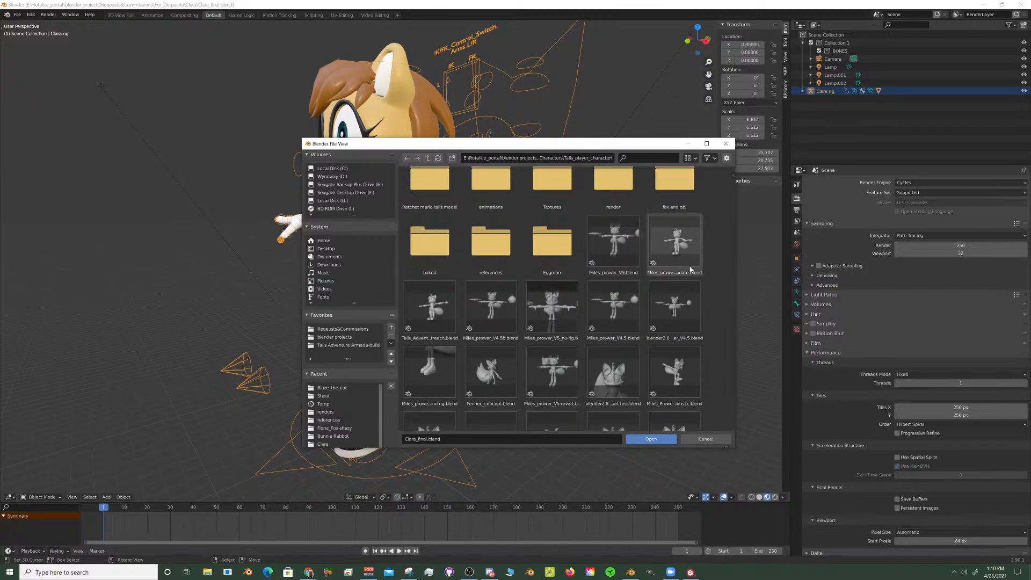
click(615, 250)
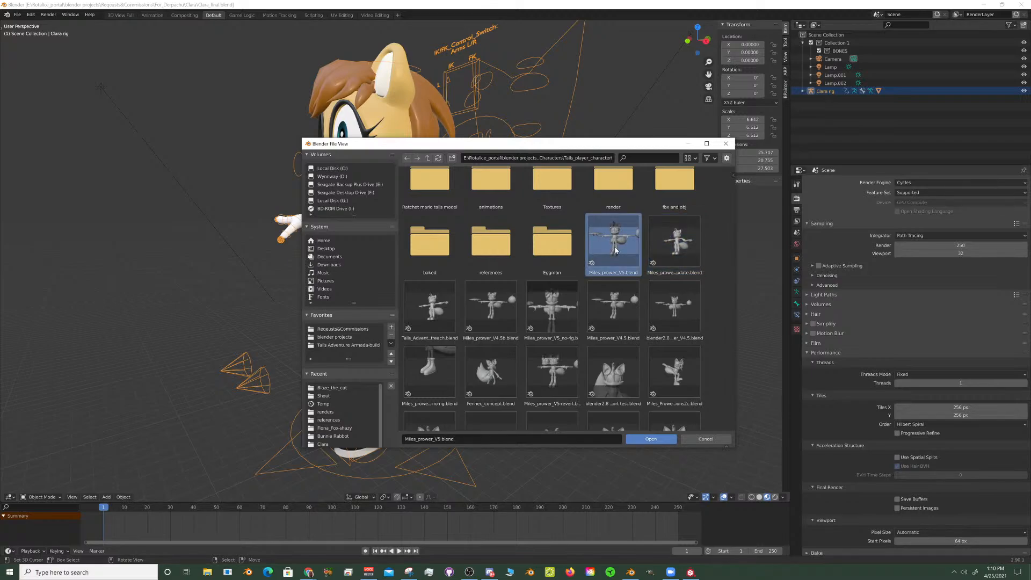
scroll(612, 279, down, 5)
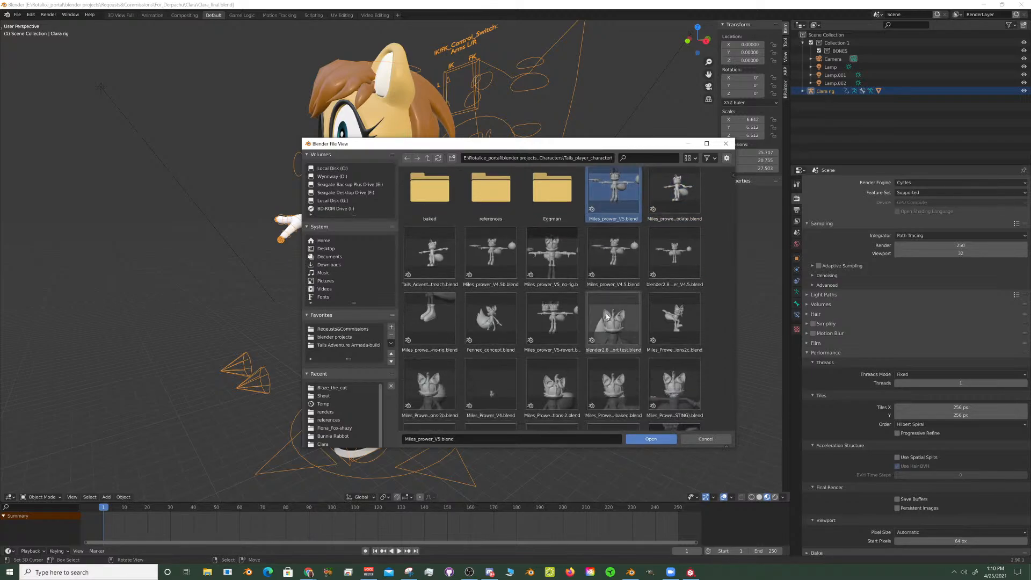
scroll(607, 316, down, 2)
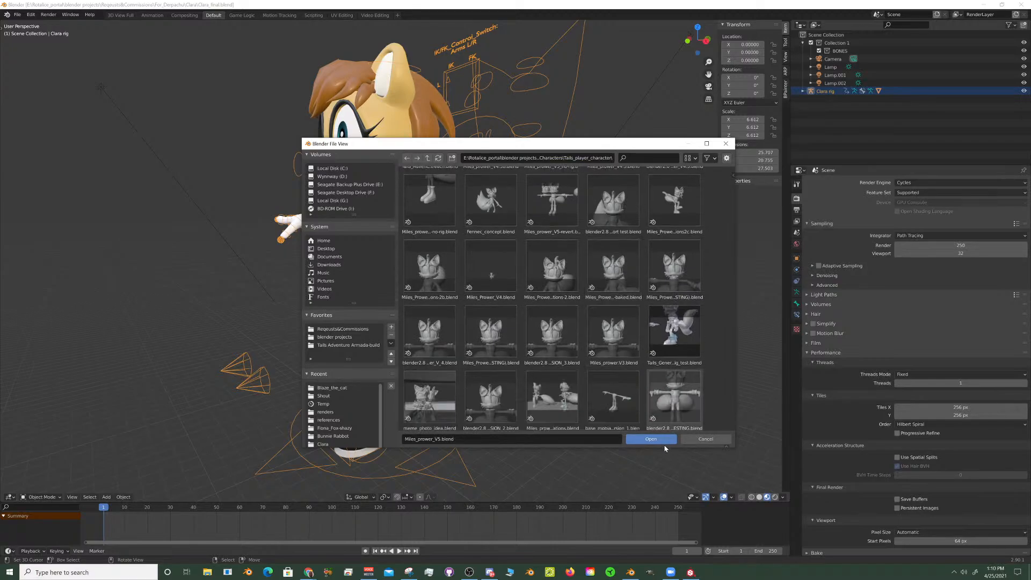
click(651, 439)
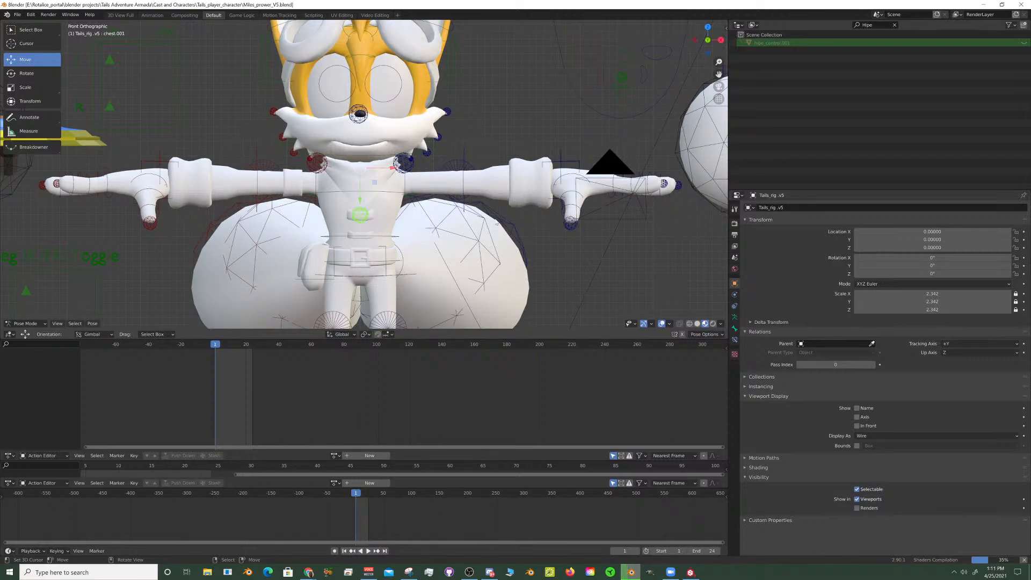
- Select the hips control of Tails_rig and try rotating it about the global X axis
click(518, 167)
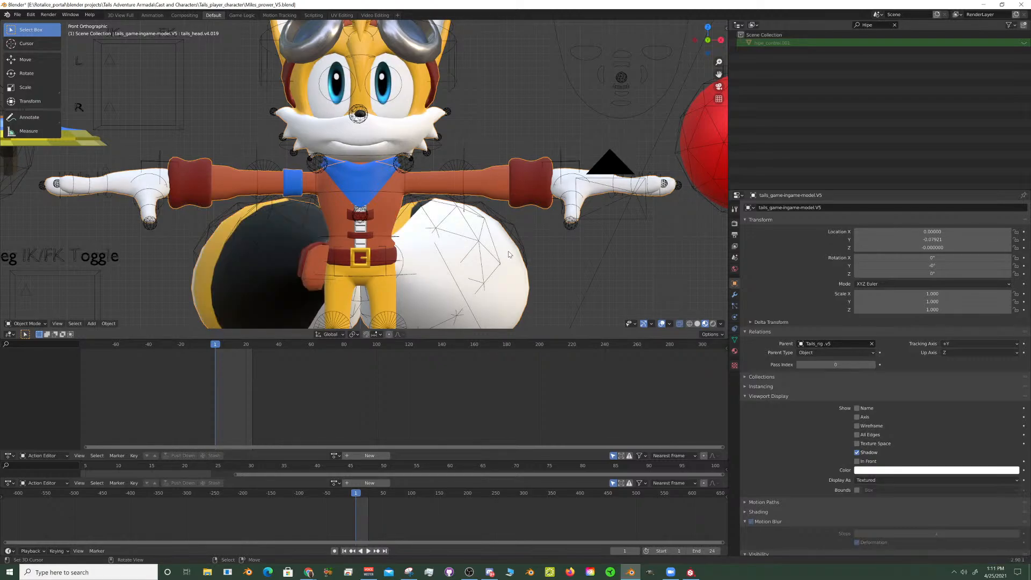
scroll(511, 234, down, 6)
scroll(447, 238, up, 6)
middle_drag(514, 233, 406, 205)
right_click(387, 195)
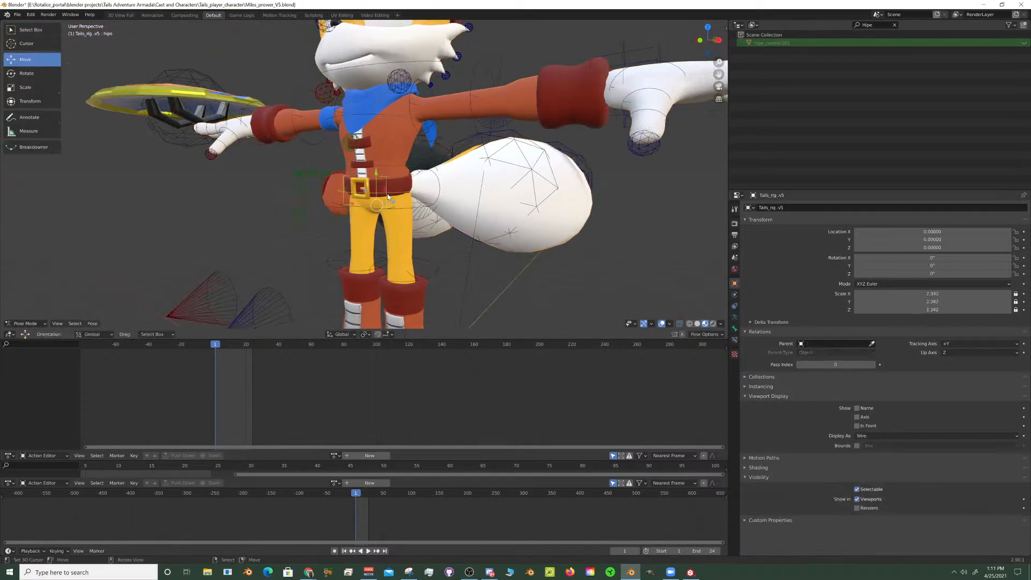
key(r)
key(x)
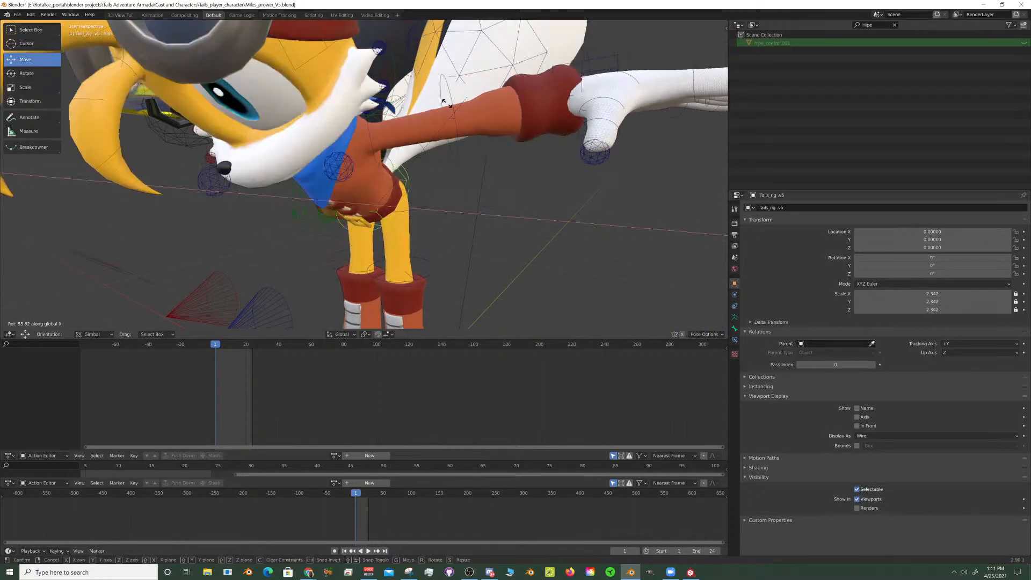
right_click(404, 227)
- Select the L and R controls of the leg IK/FK toggle and move them along the X axis
middle_drag(404, 227, 491, 237)
scroll(471, 217, down, 3)
scroll(419, 245, up, 5)
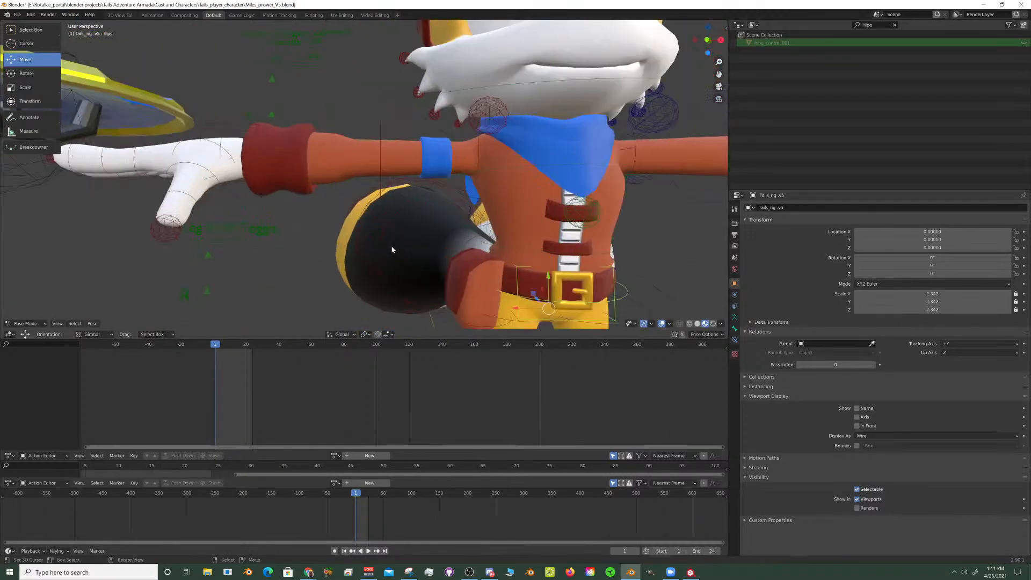
shift+middle_drag(392, 248, 523, 209)
click(369, 186)
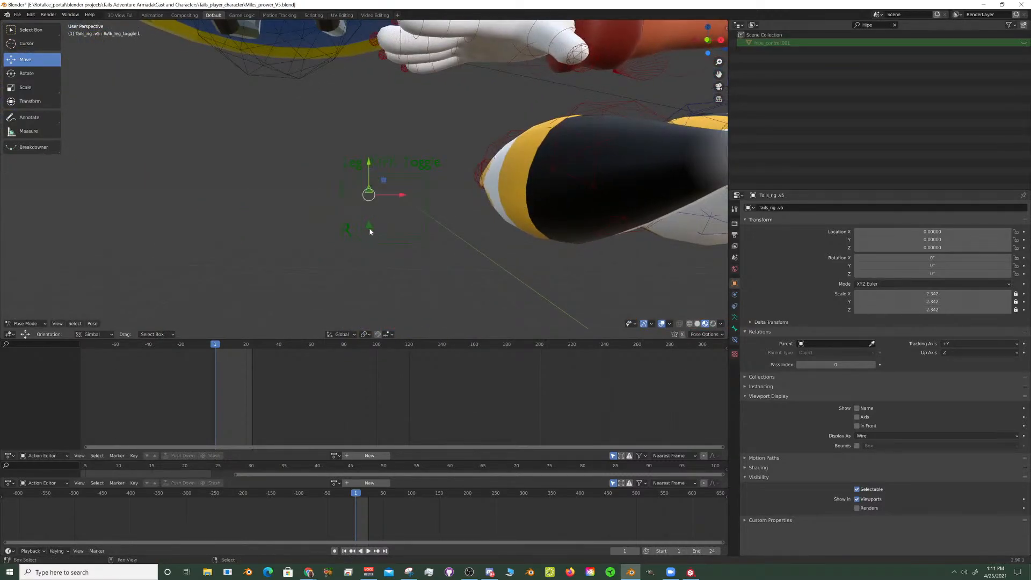
click(370, 232)
key(g)
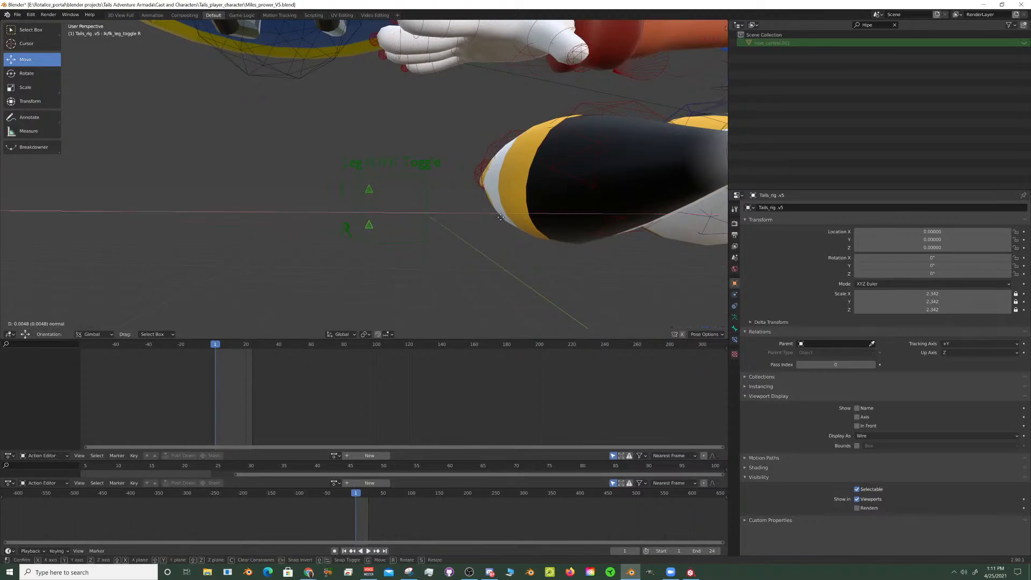
key(x)
click(580, 232)
- Examine Tails' legs and hip area from the side and select the left shin control shin.L
scroll(582, 235, down, 5)
middle_drag(583, 235, 480, 239)
shift+middle_drag(411, 226, 508, 213)
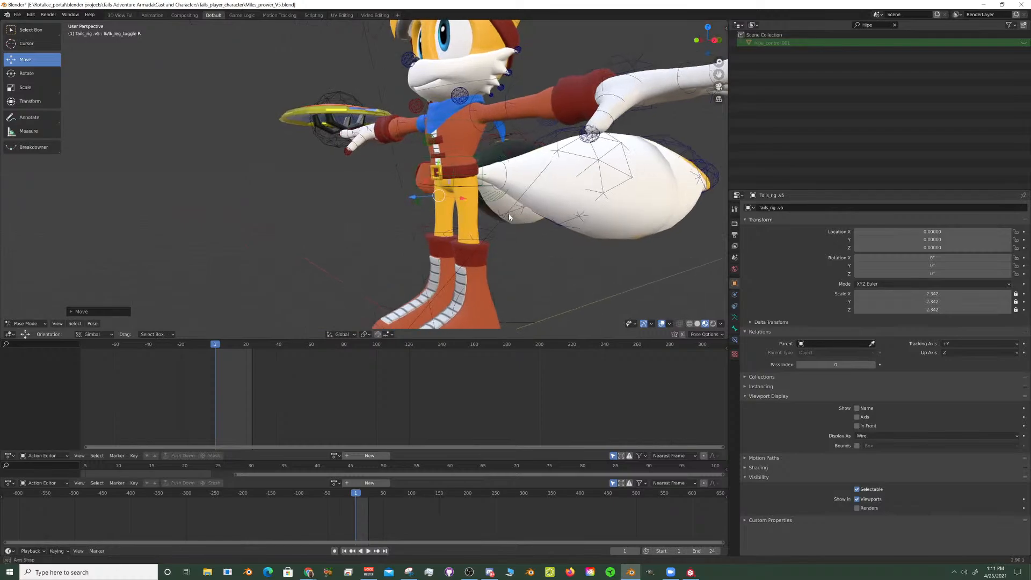
scroll(508, 213, up, 1)
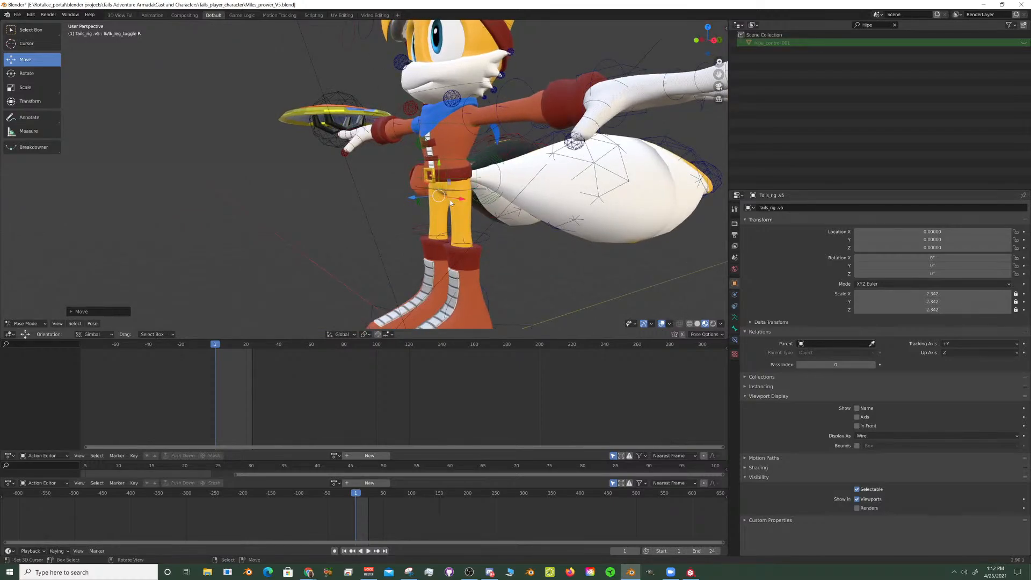
middle_drag(474, 207, 444, 197)
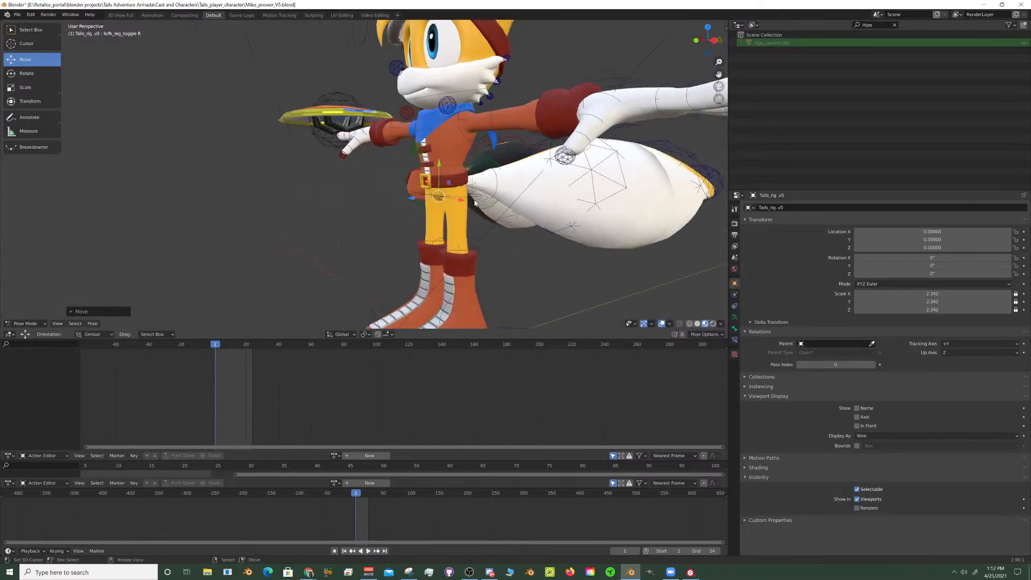
scroll(462, 220, up, 4)
shift+middle_drag(504, 263, 452, 235)
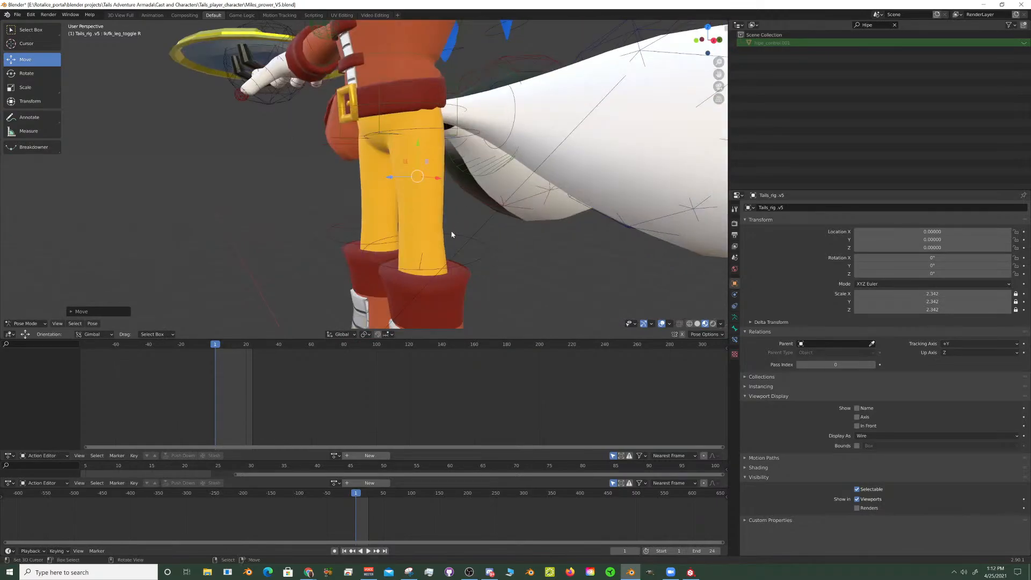
click(482, 257)
- Start opening another Blender file and discard the unsaved changes to Miles_prower_V5
click(17, 14)
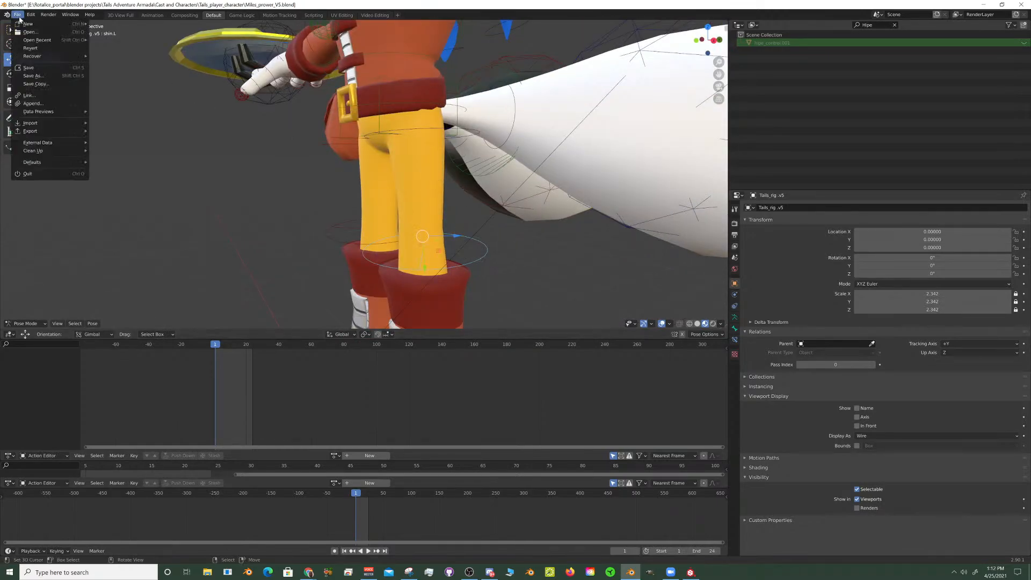
click(30, 33)
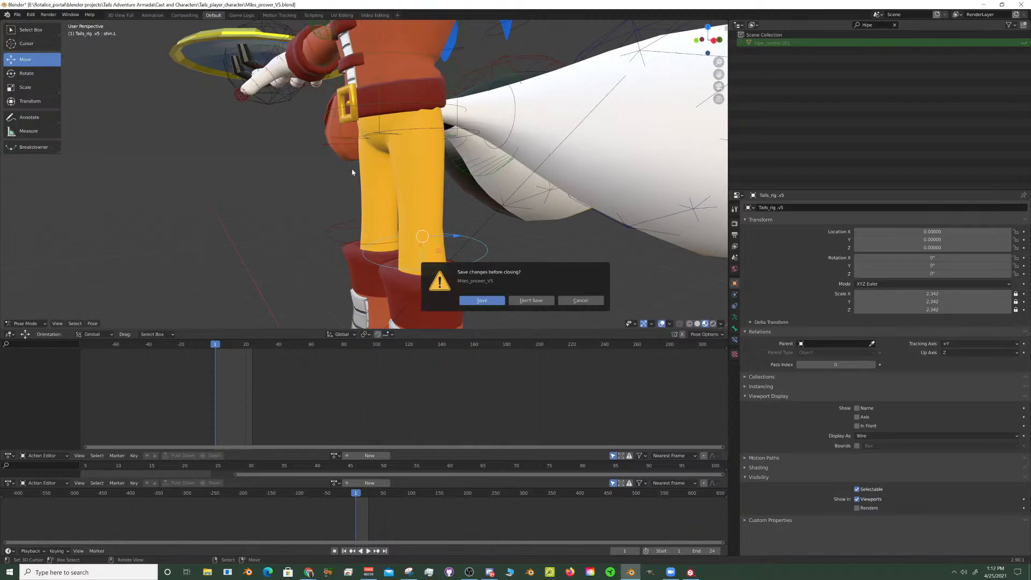
click(526, 301)
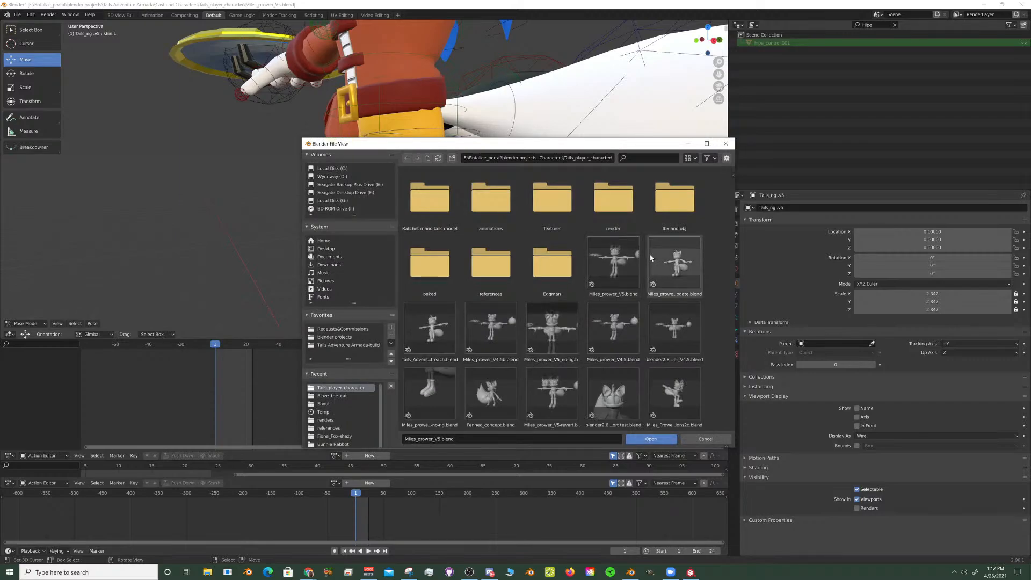
- Look through the Tails_player_character and Miles_Prower folders, including the Tails subfolders, for another Tails model file
scroll(605, 280, down, 1)
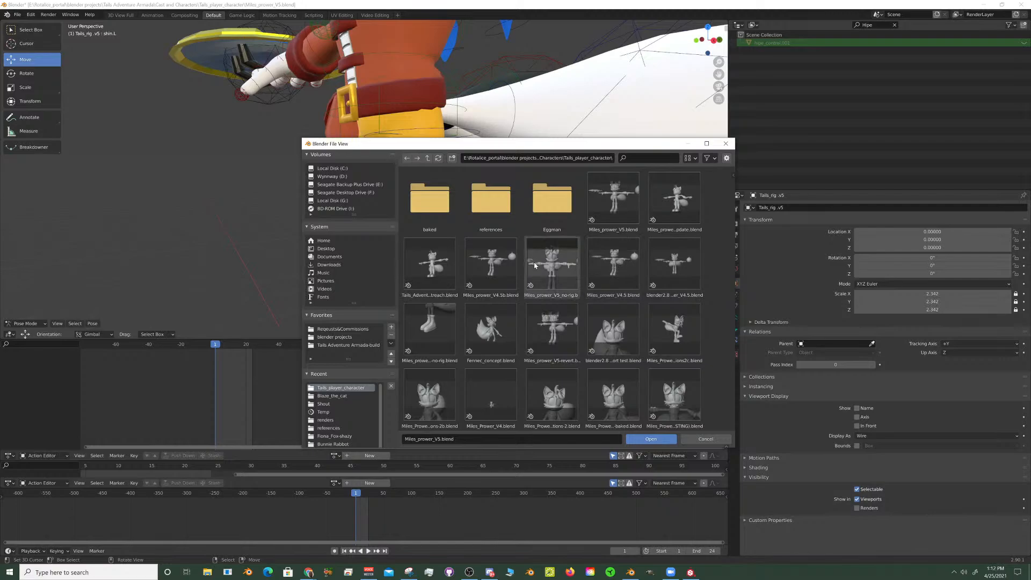
click(427, 158)
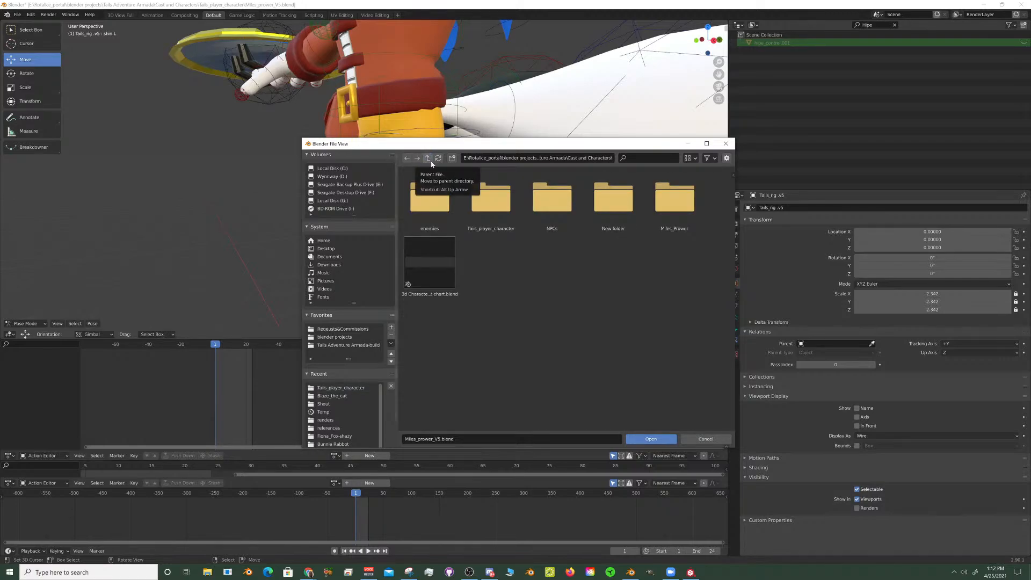
double_click(675, 200)
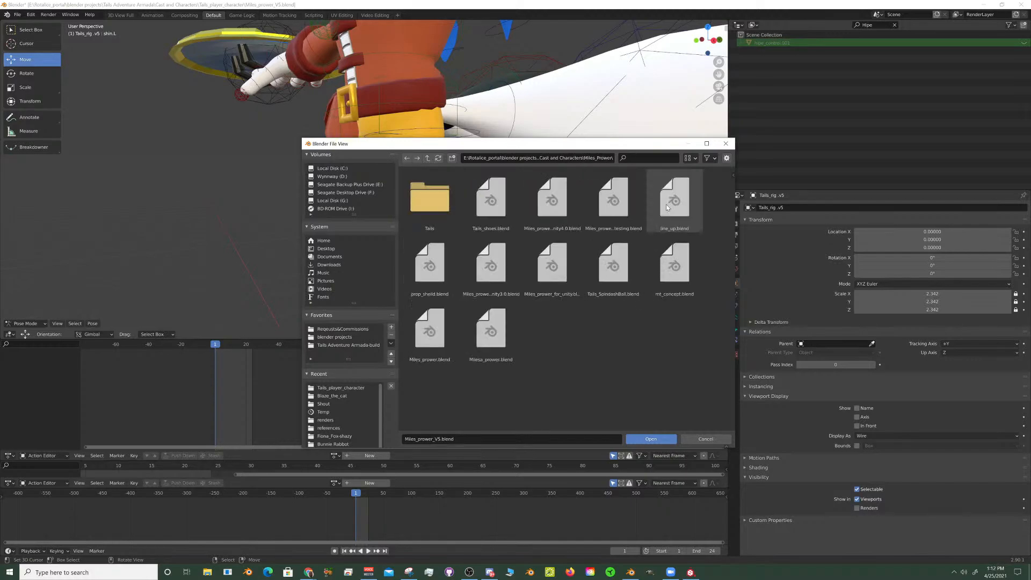
double_click(443, 198)
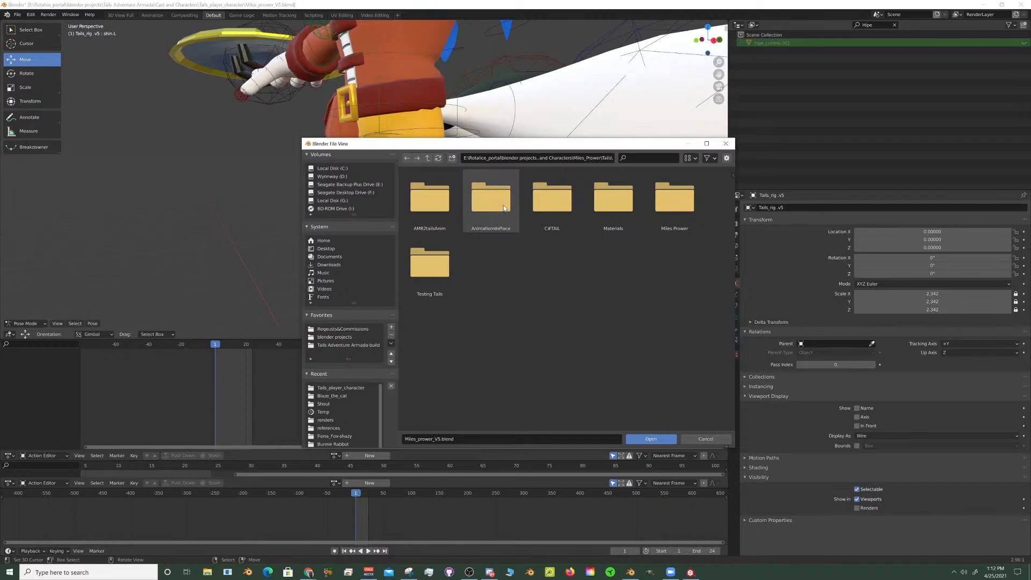
double_click(672, 208)
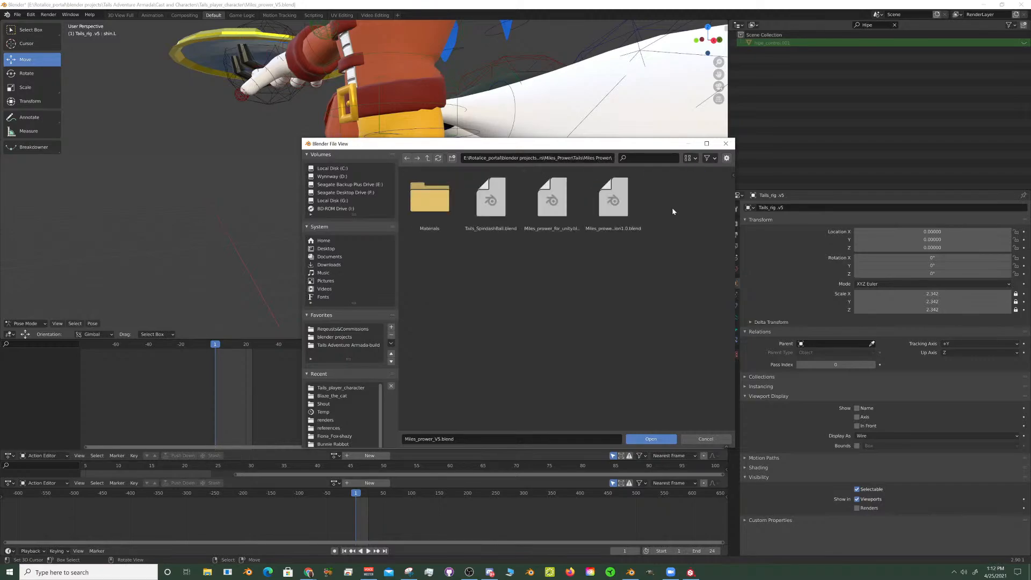
click(428, 159)
click(430, 163)
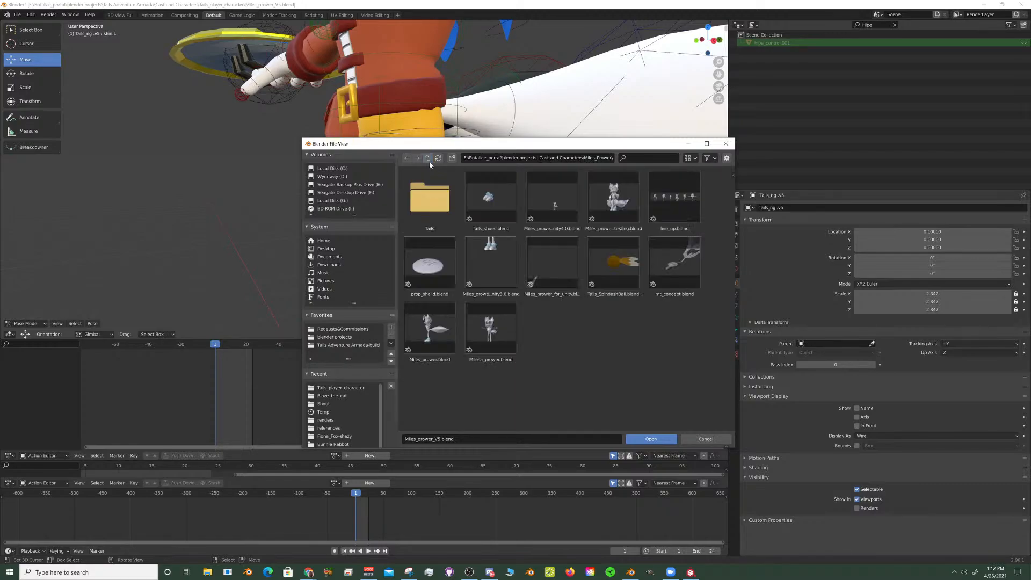
click(428, 159)
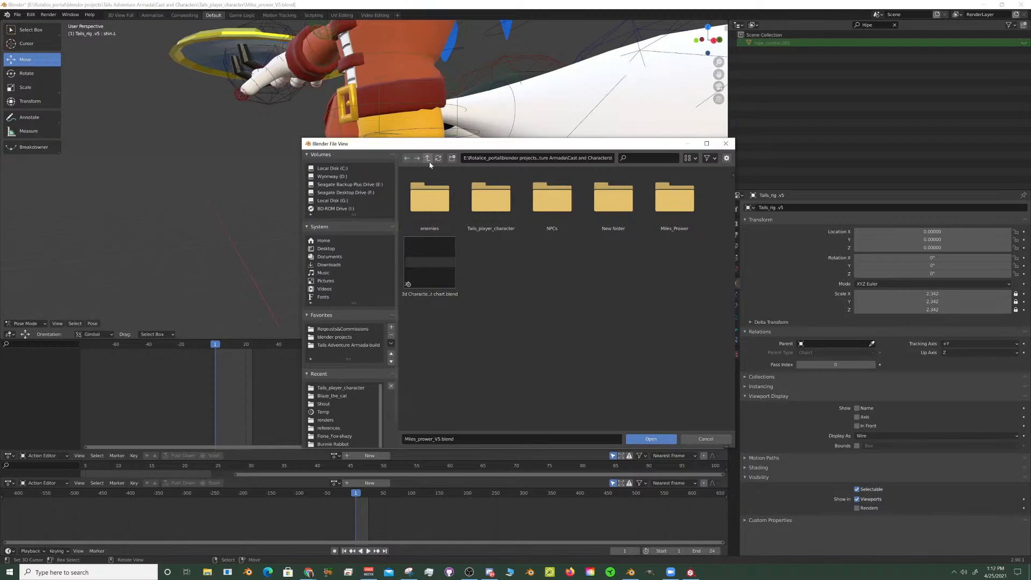
- Look through the Tails Adventure Armada project folders for another location holding Tails scene files
click(429, 160)
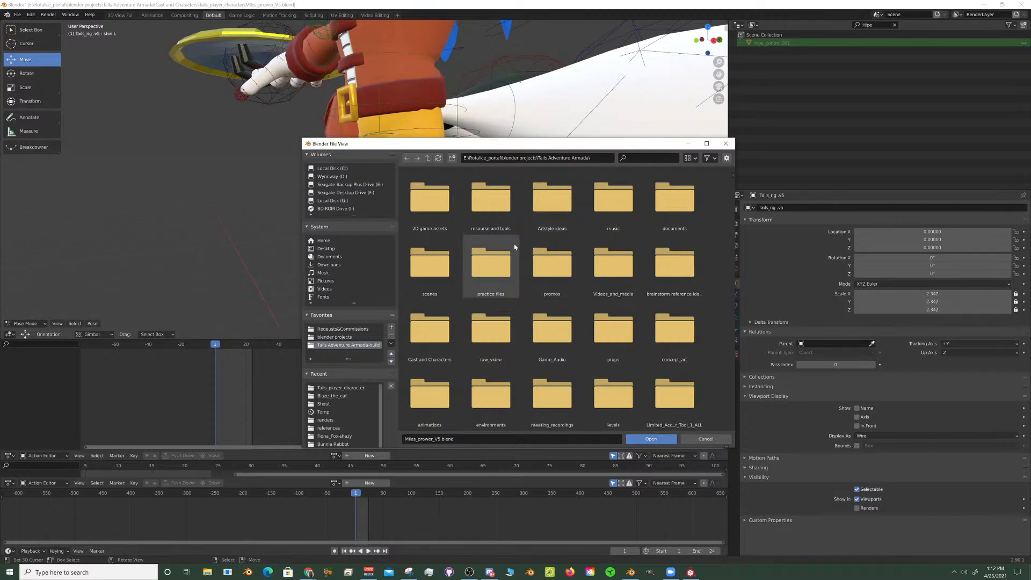
click(428, 158)
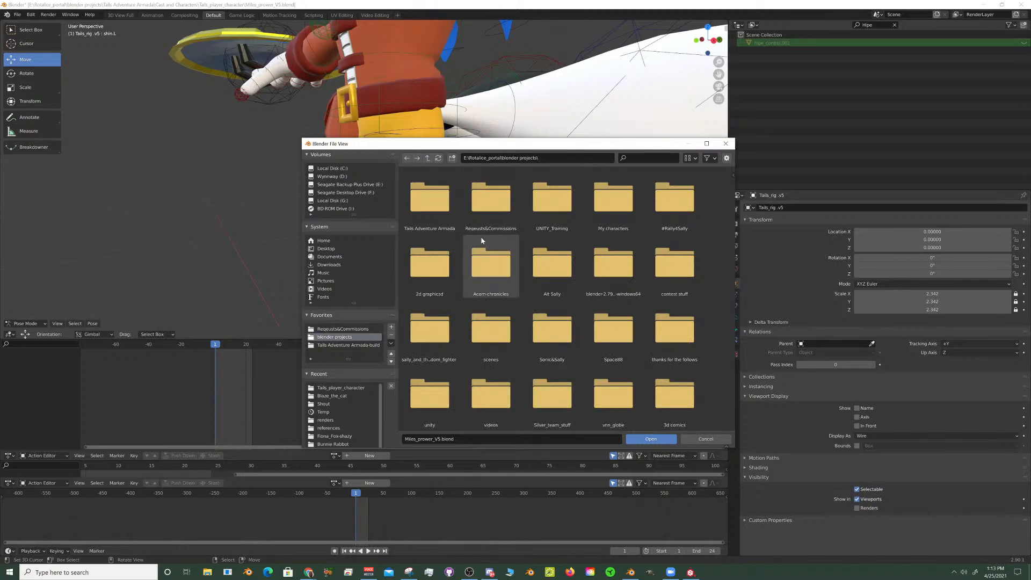
double_click(436, 209)
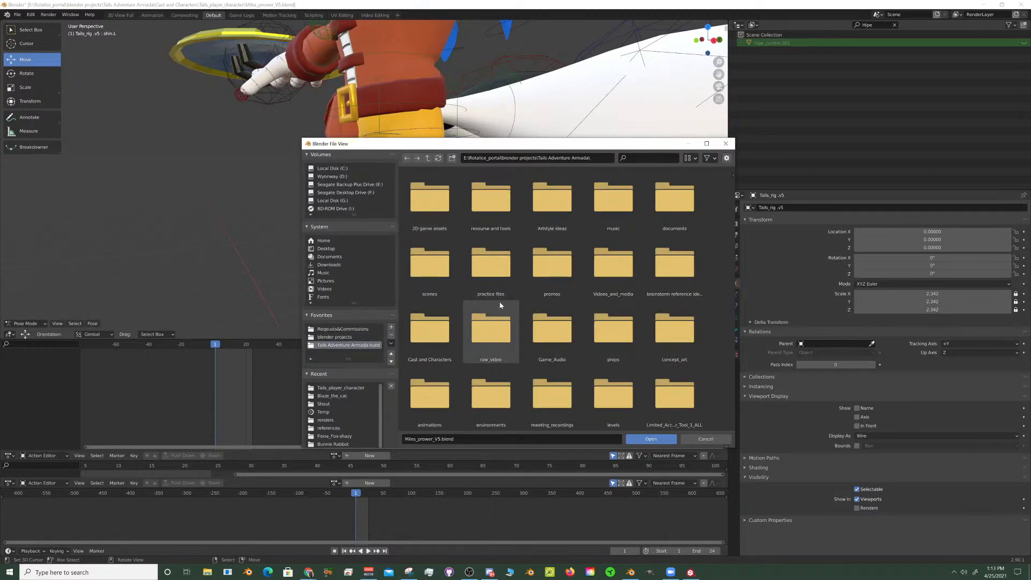
double_click(443, 327)
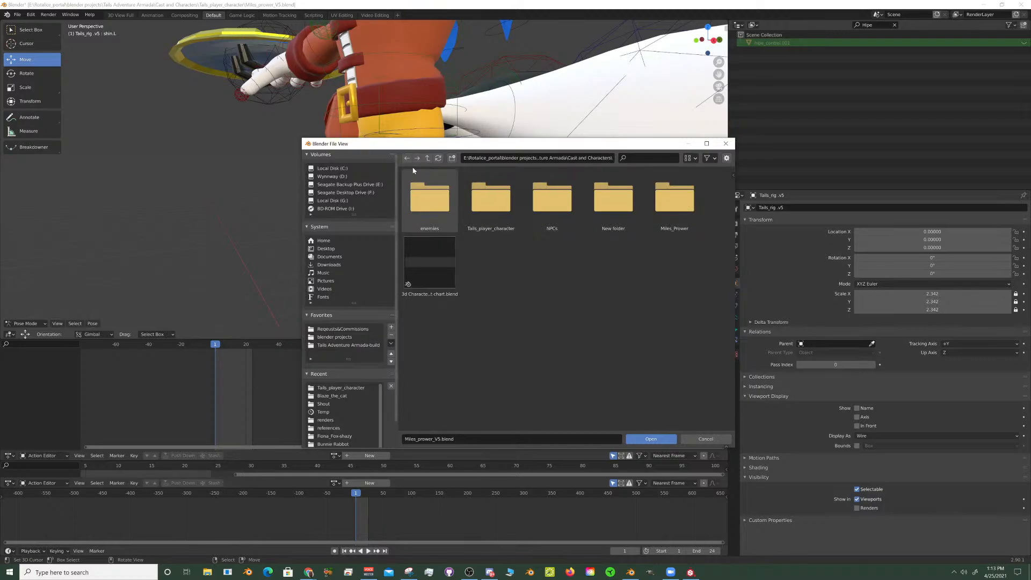
click(428, 158)
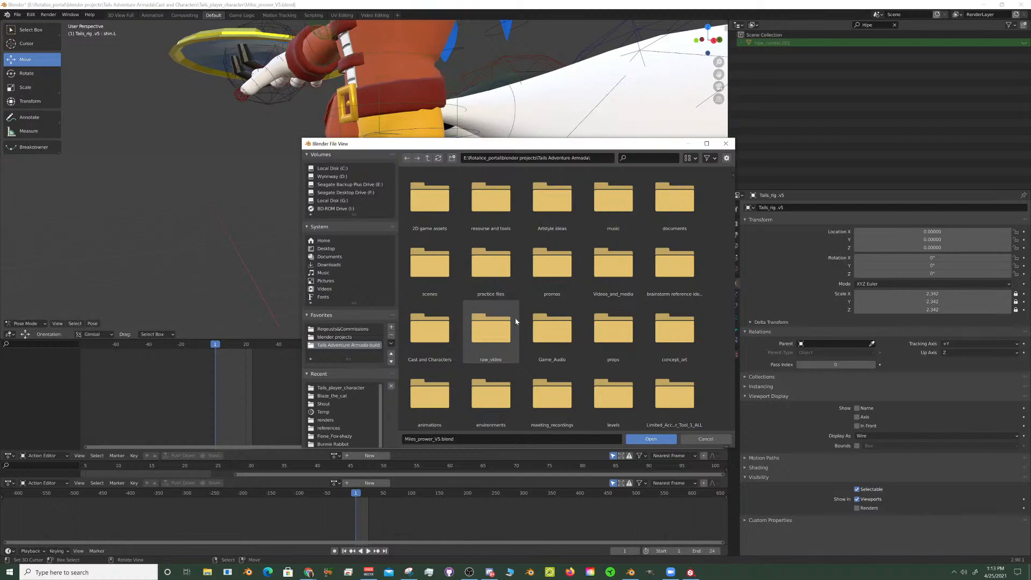
scroll(521, 323, down, 2)
scroll(521, 322, up, 2)
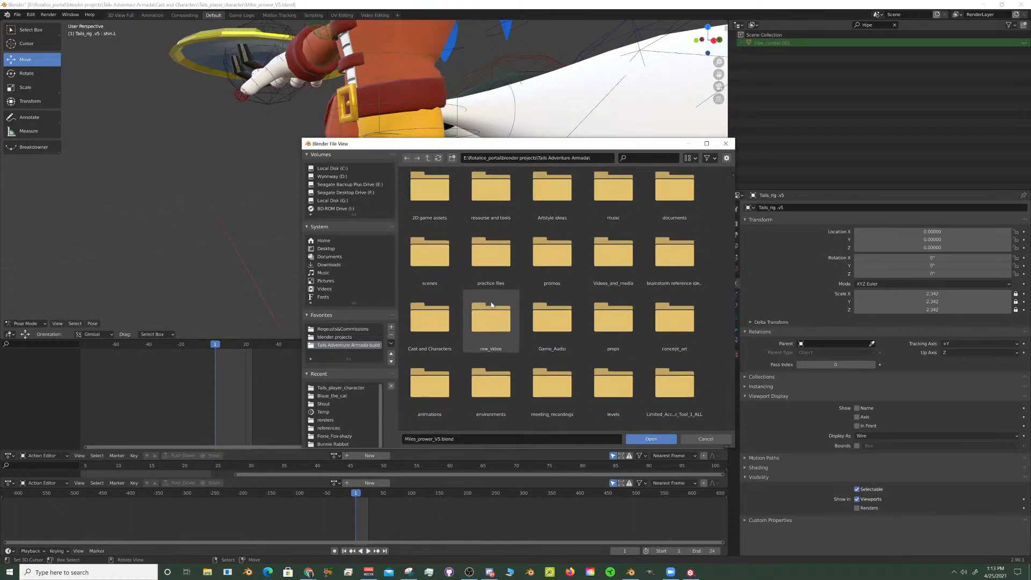
scroll(491, 302, up, 1)
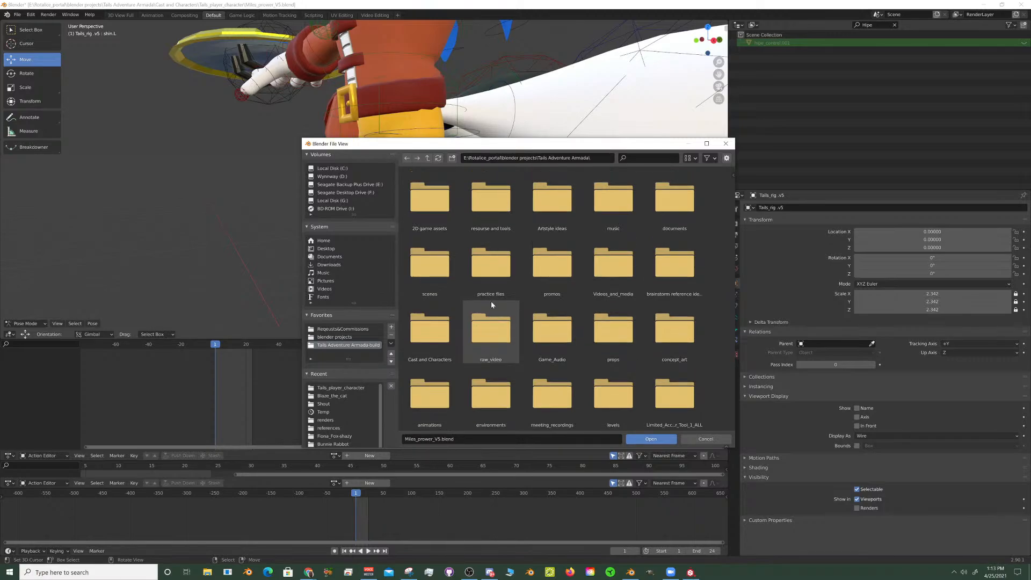
- Open Tails_Adventure_Armada_animator_dev-outreach.blend from the scenes folder inside promos
double_click(549, 275)
double_click(436, 213)
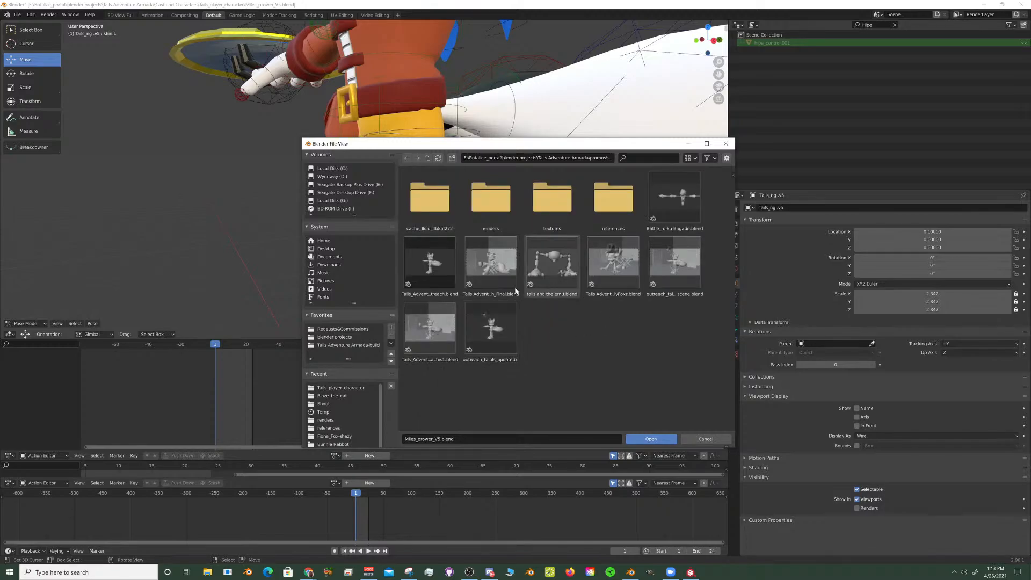
click(430, 262)
click(652, 439)
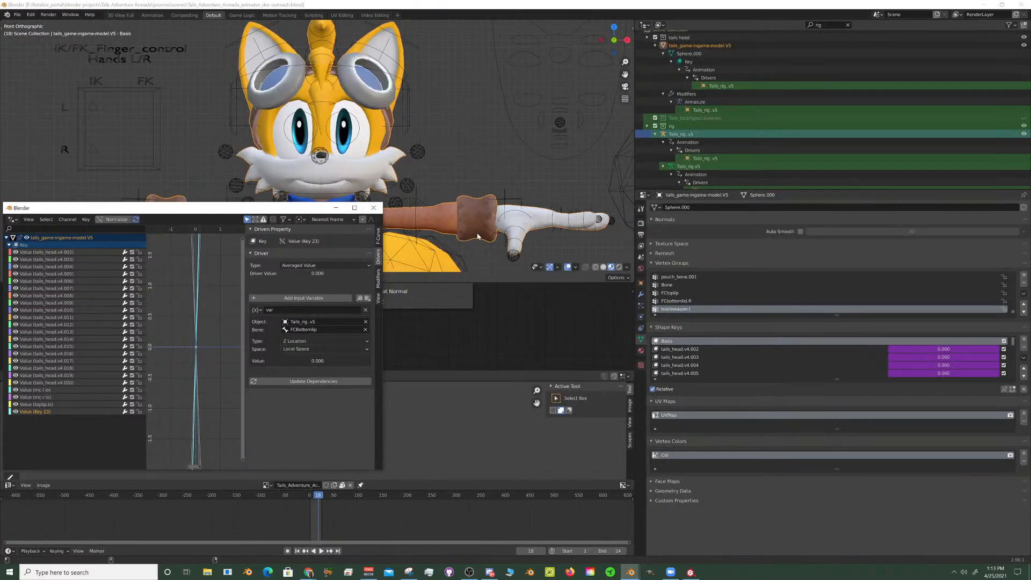
- Minimise the separate drivers window and enlarge the 3D viewport over the node and image editors to show Tails' body
click(336, 208)
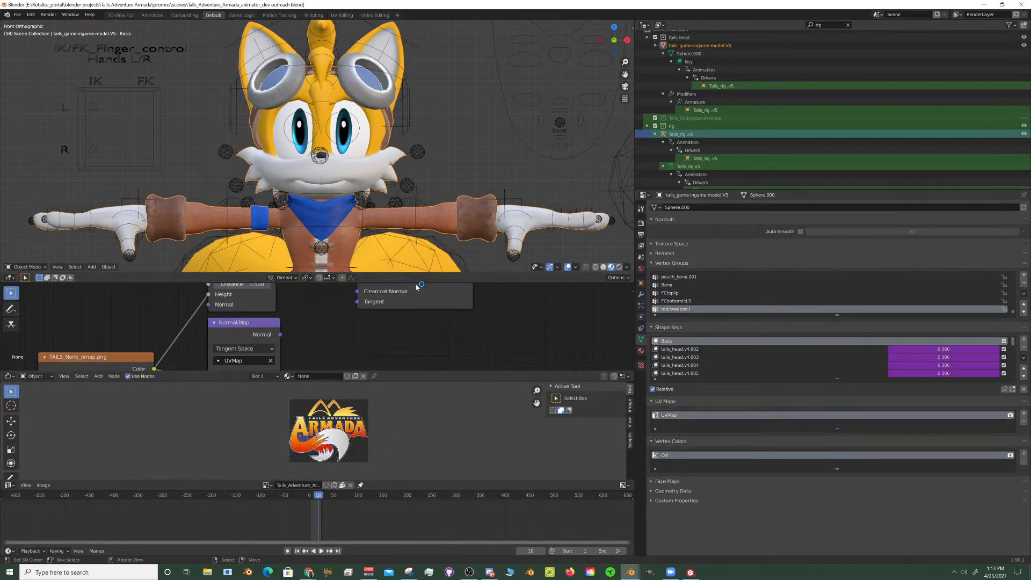
drag(416, 281, 414, 346)
drag(414, 382, 414, 450)
drag(424, 335, 411, 360)
scroll(404, 297, down, 4)
shift+middle_drag(378, 294, 461, 262)
middle_drag(461, 262, 371, 249)
scroll(399, 263, up, 3)
scroll(399, 262, up, 1)
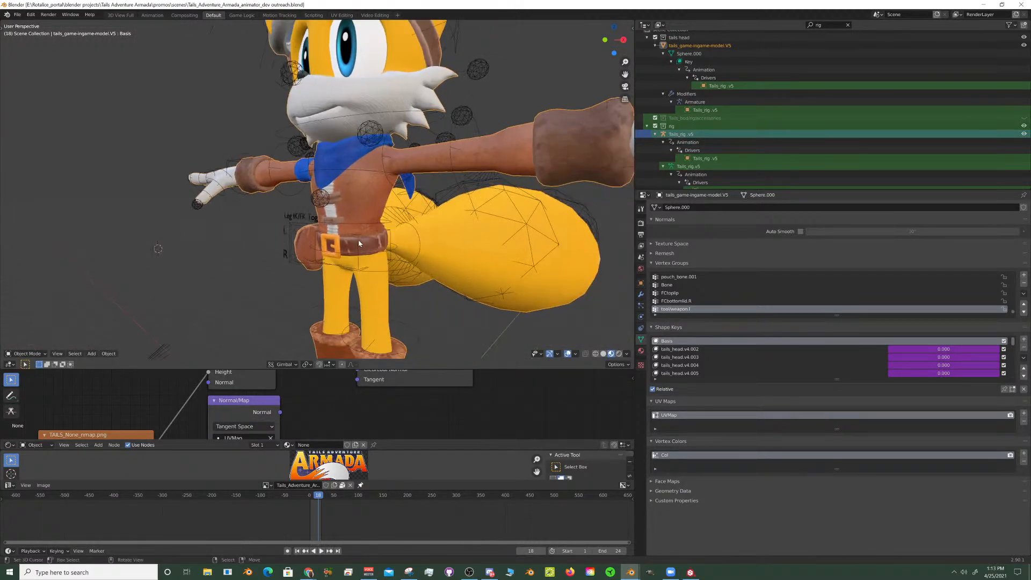
- Select the hips bone of Tails_rig .v5, turn off custom bone shapes and display the bones in front of the mesh
right_click(359, 244)
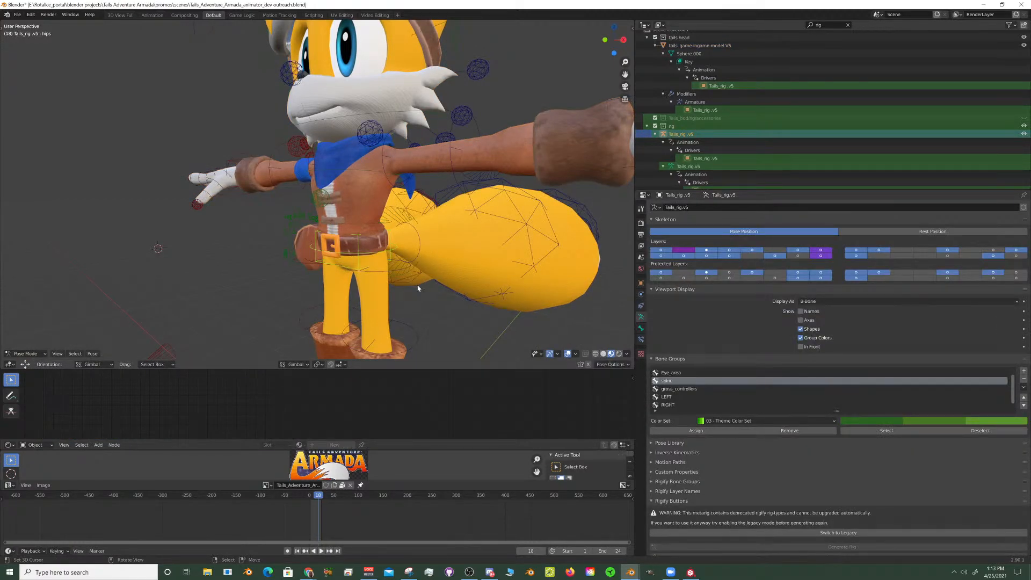
click(801, 329)
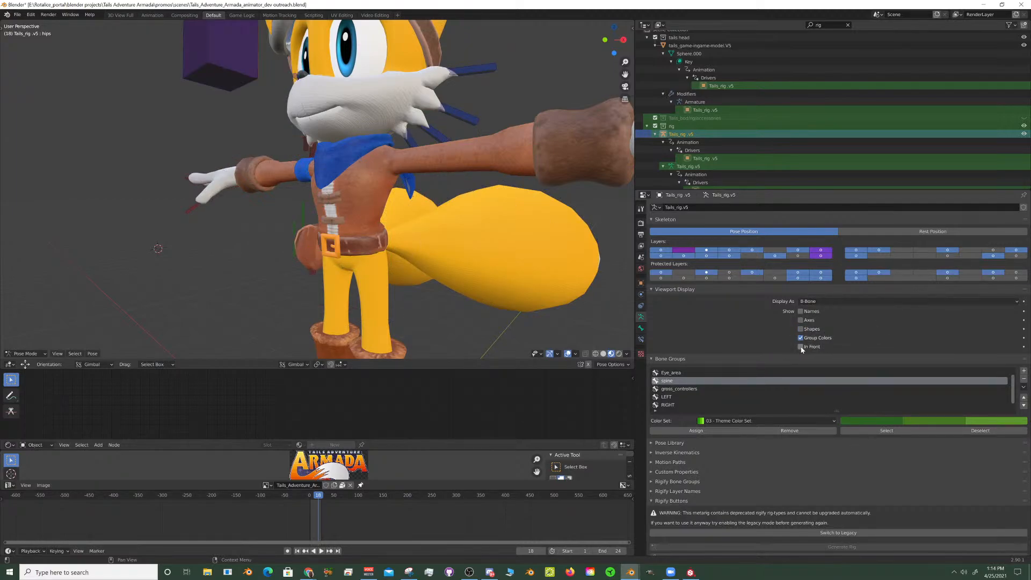
click(801, 348)
- Select the leg IK/FK toggle bones beside the hips and move them about 4.5 along their normal X axis
scroll(563, 282, down, 5)
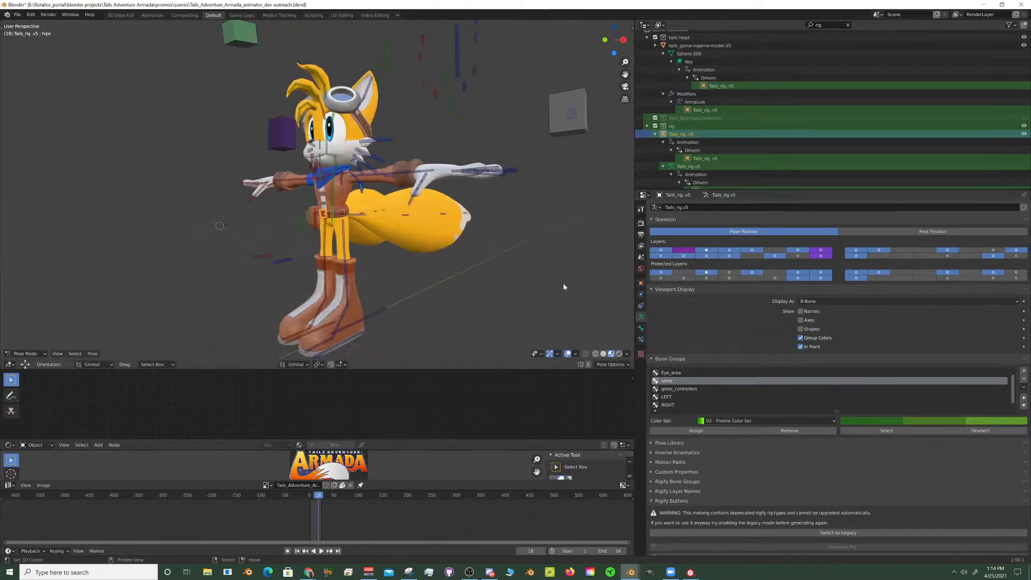
mouse_move(328, 246)
middle_down()
mouse_move(379, 252)
mouse_move(333, 226)
middle_up()
scroll(378, 252, up, 6)
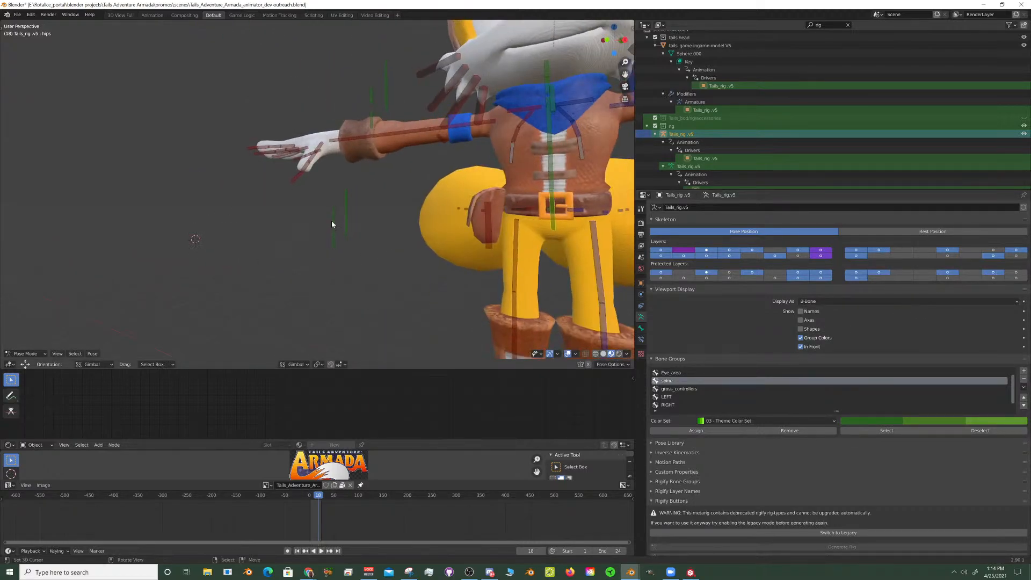
click(332, 239)
key(g)
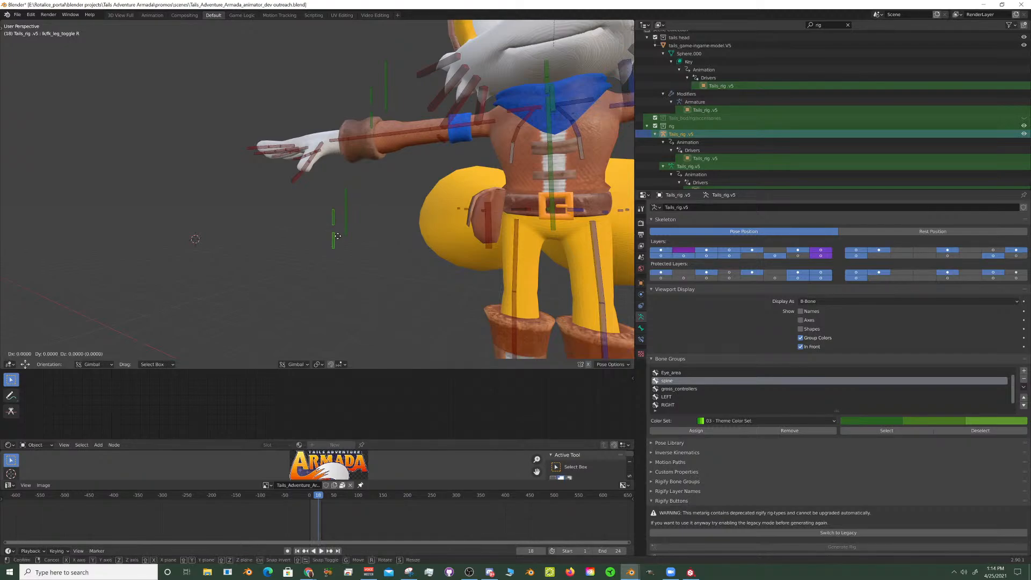
key(x)
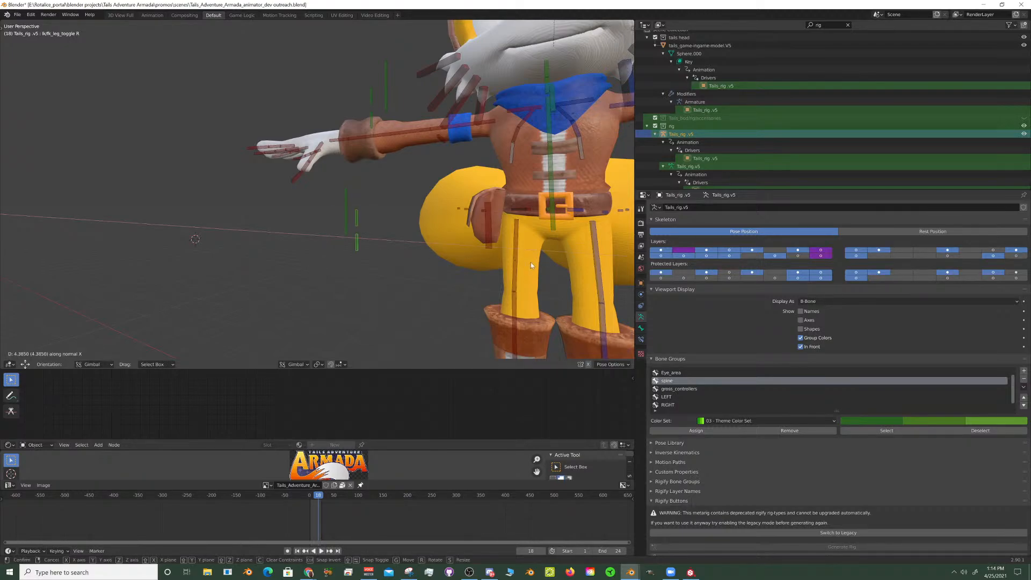
click(532, 264)
- Select the left thigh bone thigh.L from the side and try rotating it about its normal X axis
middle_drag(531, 264, 358, 235)
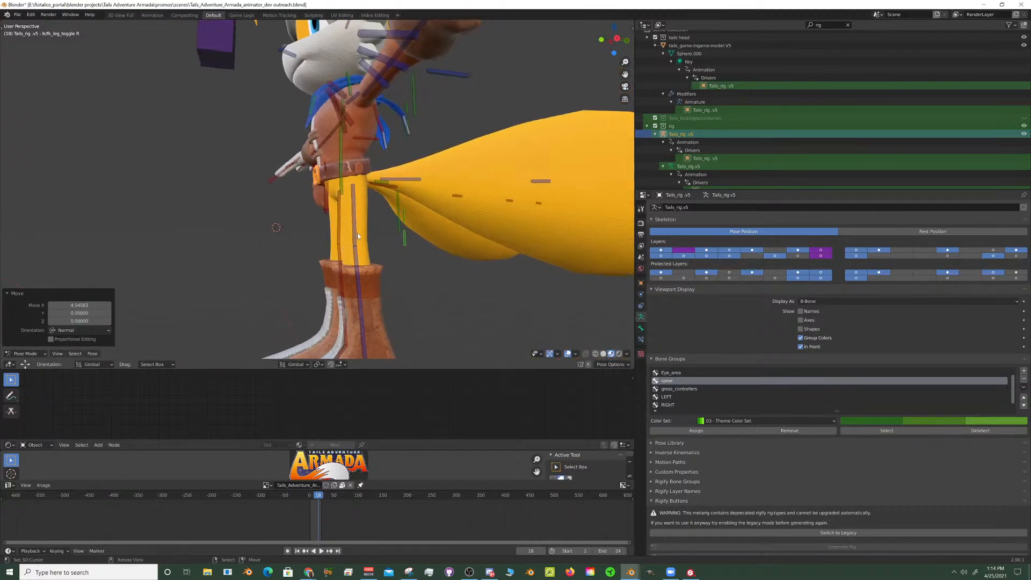
click(354, 234)
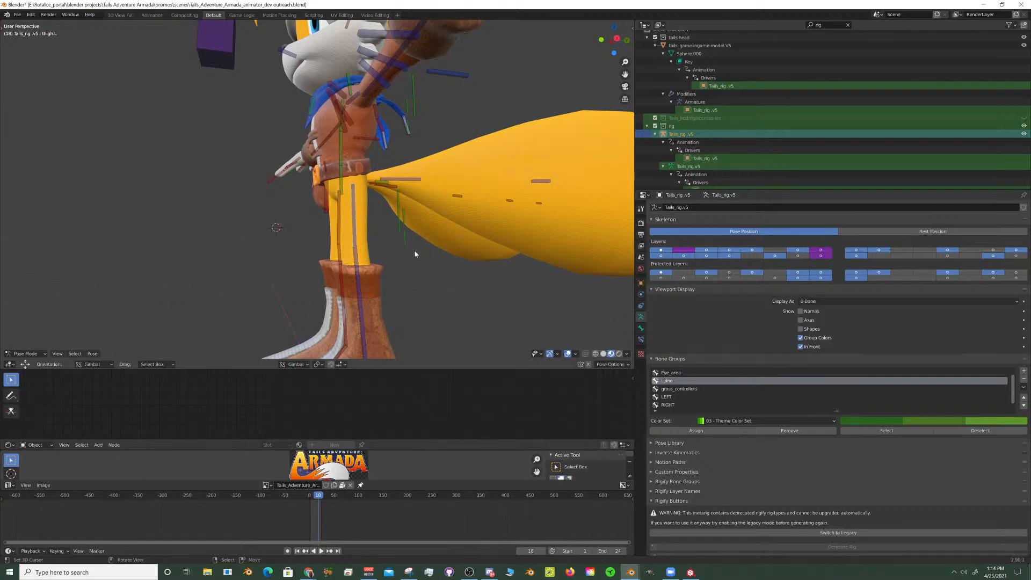
key(r)
key(x)
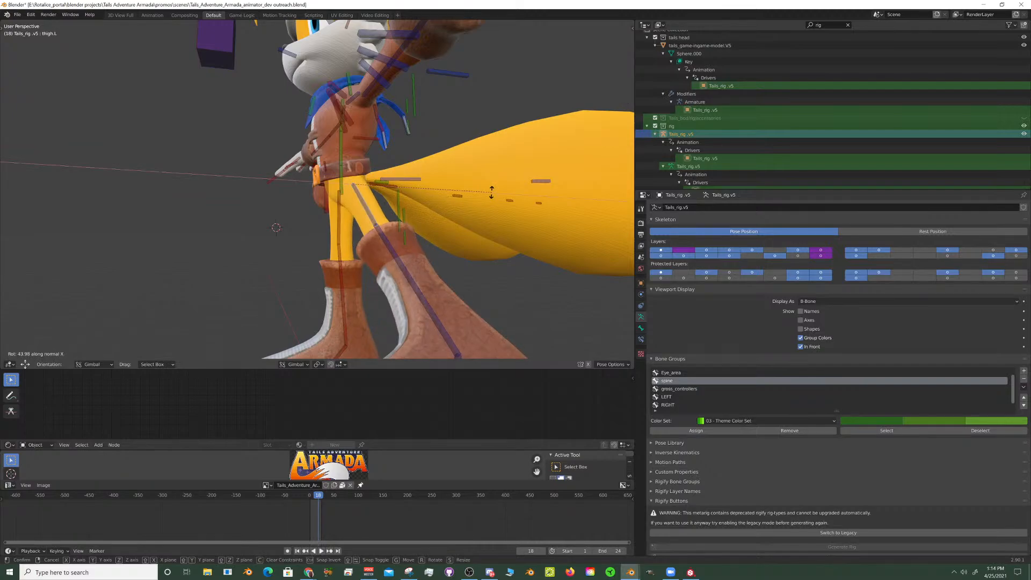
key(Escape)
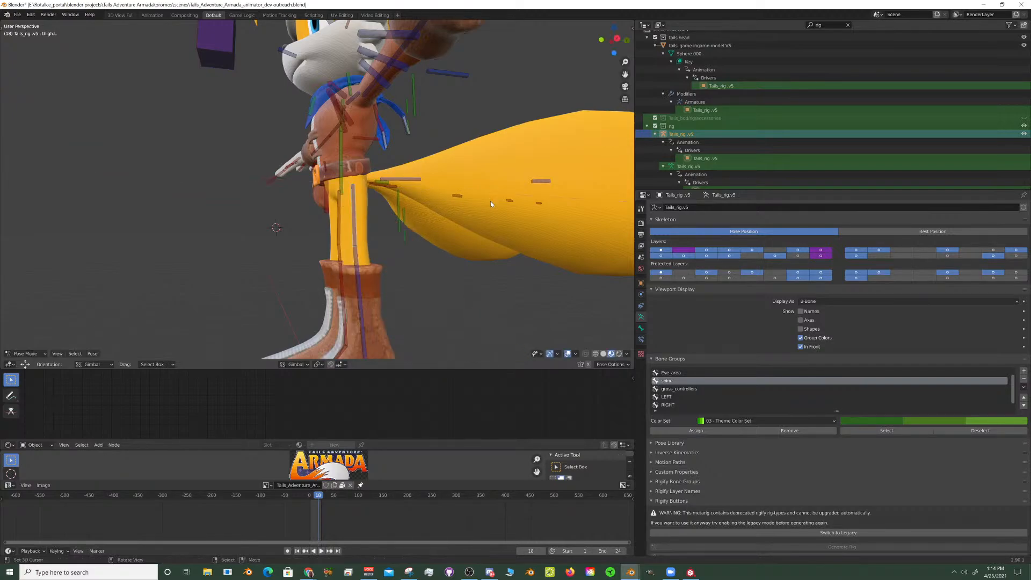
- Rotate the left thigh bone backward by about 55° about the global X axis
key(r)
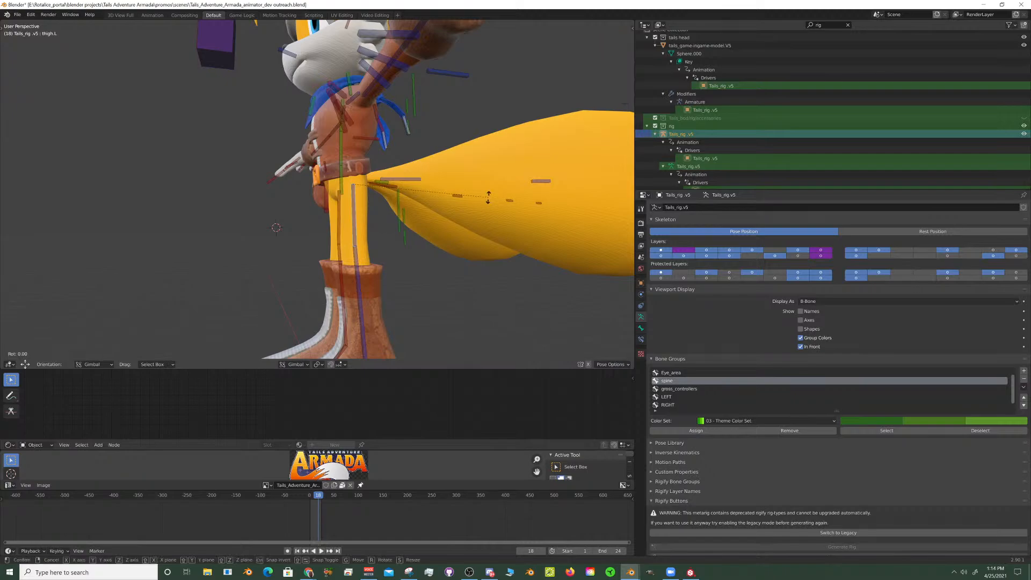
key(x)
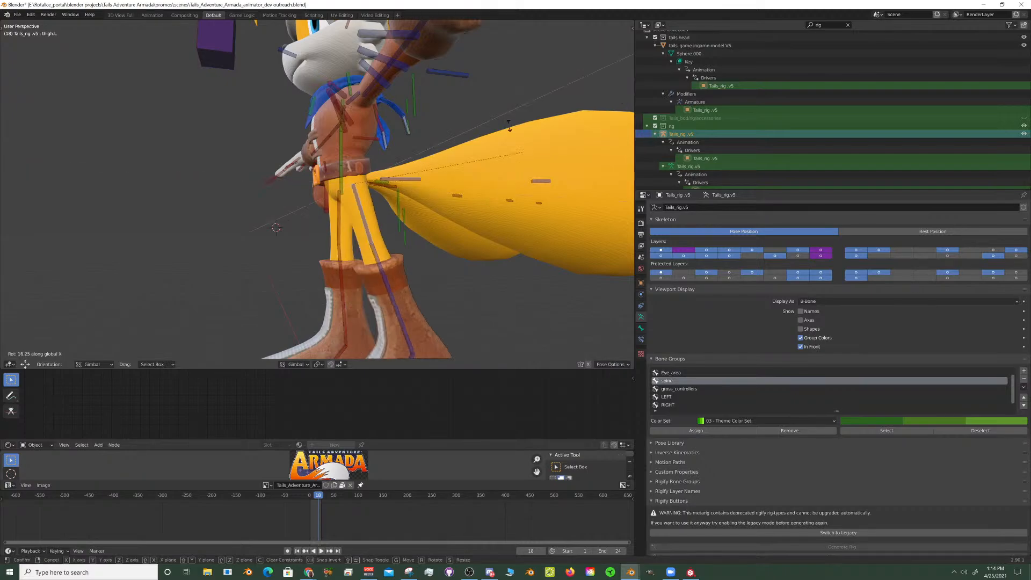
click(465, 37)
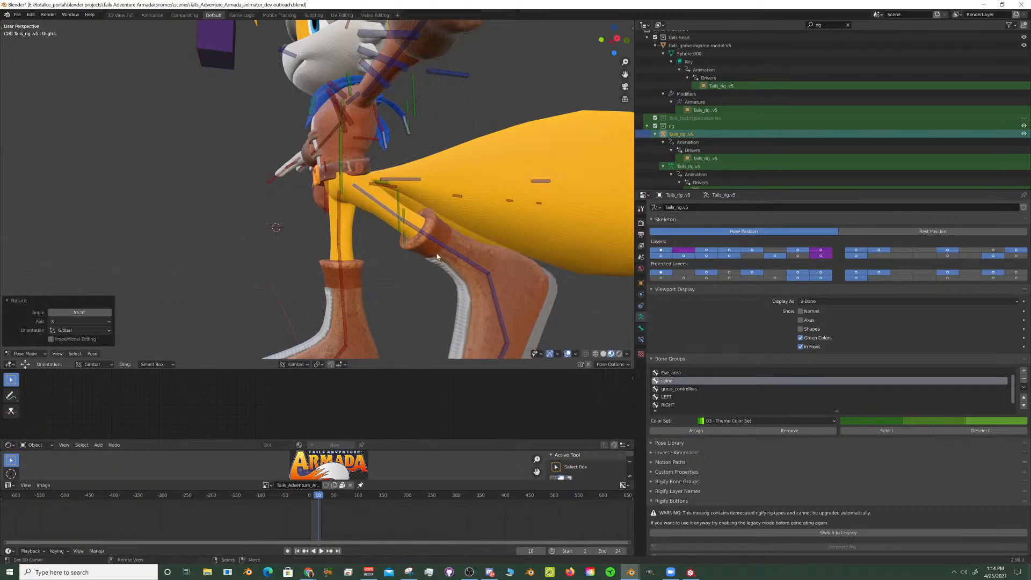
- Select the tails_game-ingame-model.V5 mesh in Object Mode and view the raised leg and hips from behind
middle_drag(463, 240, 430, 260)
right_click(362, 194)
middle_drag(362, 195, 296, 264)
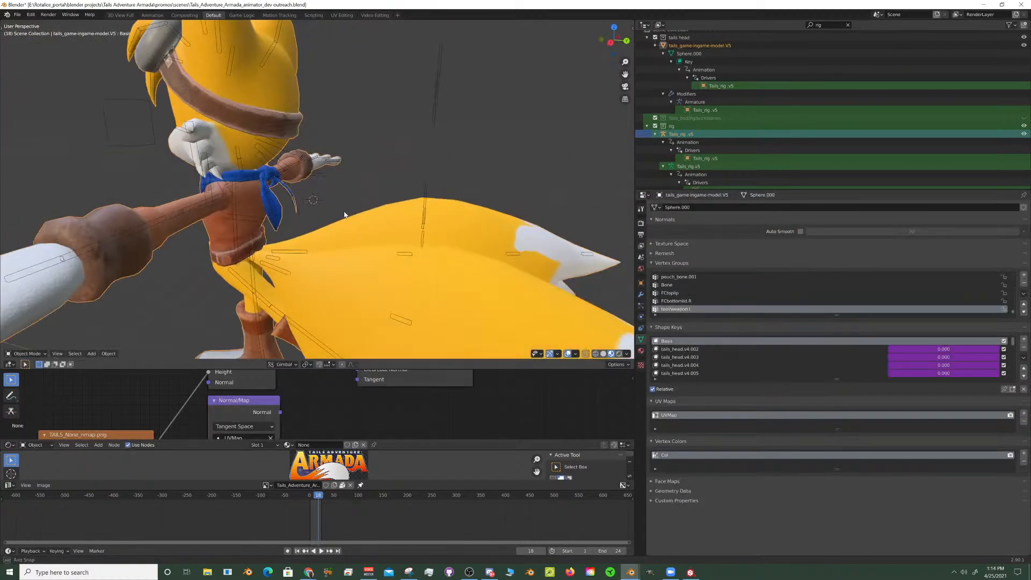
- Select the Tail_pivot bone of the rig and scale the tails down to about 0.17
right_click(275, 260)
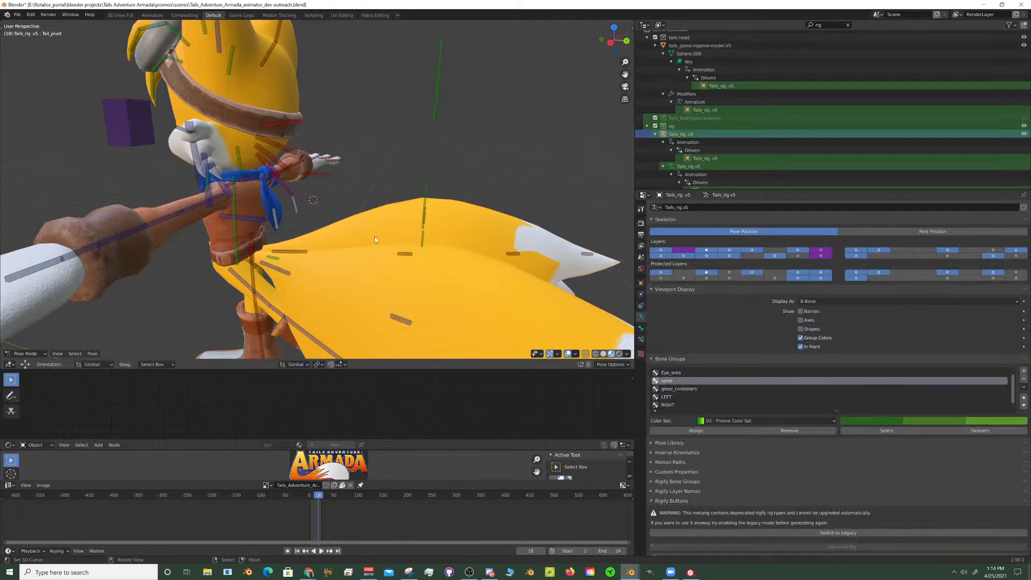
middle_drag(375, 239, 382, 223)
key(s)
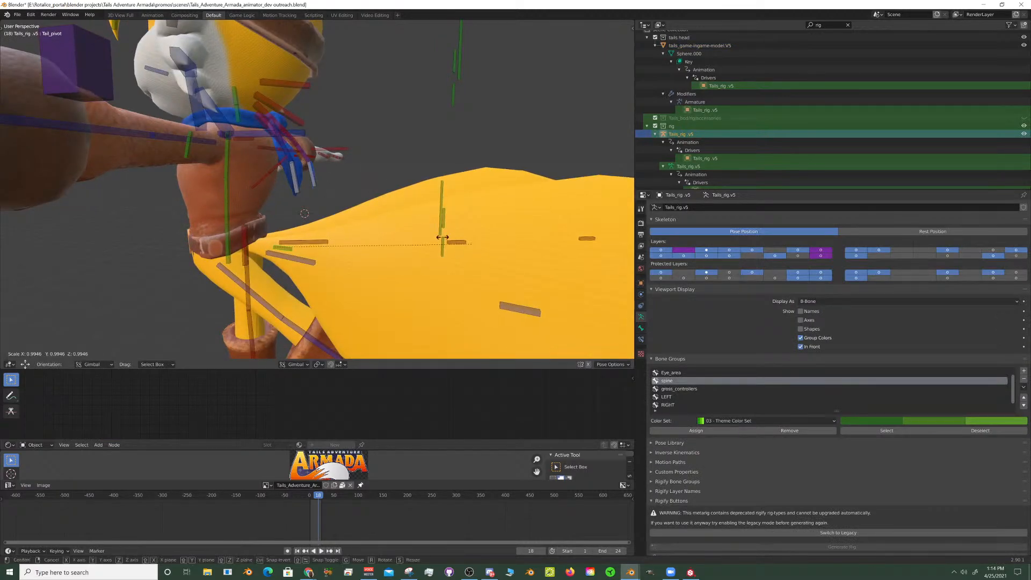
click(299, 219)
shift+middle_drag(299, 219, 383, 116)
- Select the tails_game-ingame-model.V5 mesh in Object Mode and examine the backward leg and hip up close
middle_drag(349, 206, 432, 231)
scroll(322, 214, up, 3)
key(ctrl+Tab)
click(459, 239)
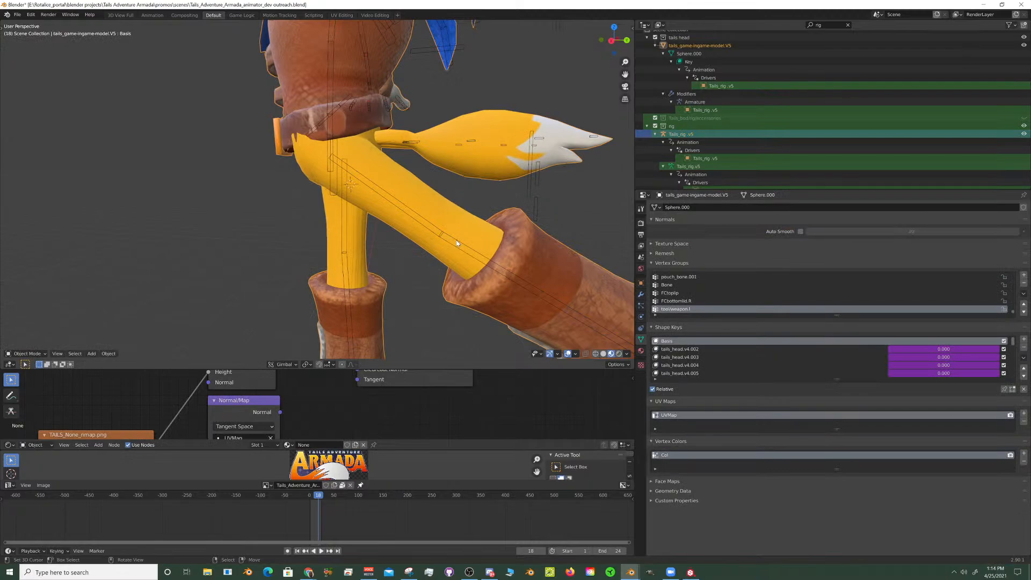
- Select the left shin bone shin.L and rotate it about 55° about the global X axis to bend the knee
right_click(456, 241)
scroll(459, 233, down, 8)
middle_drag(459, 233, 500, 228)
scroll(488, 232, up, 10)
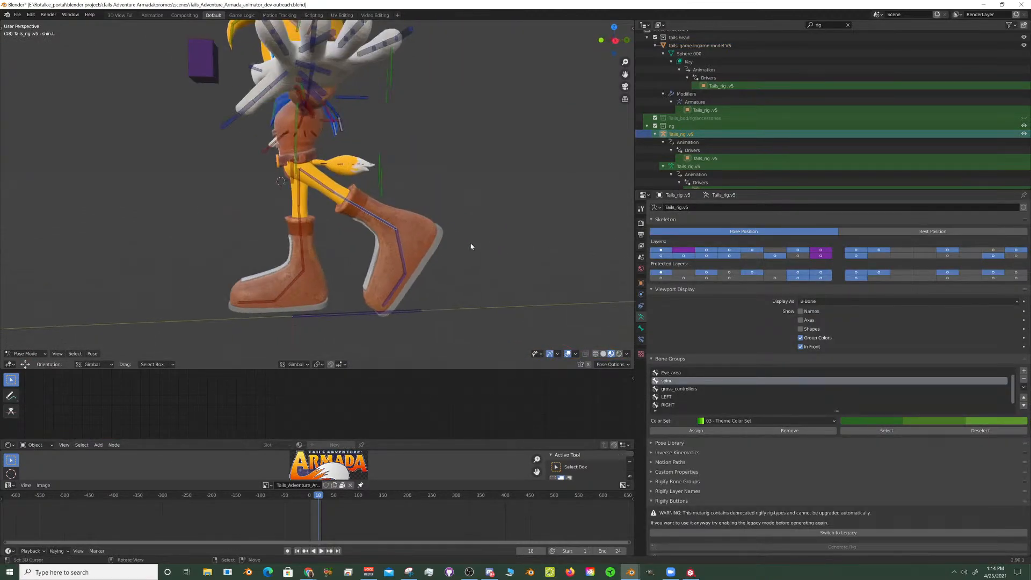
key(r)
key(x)
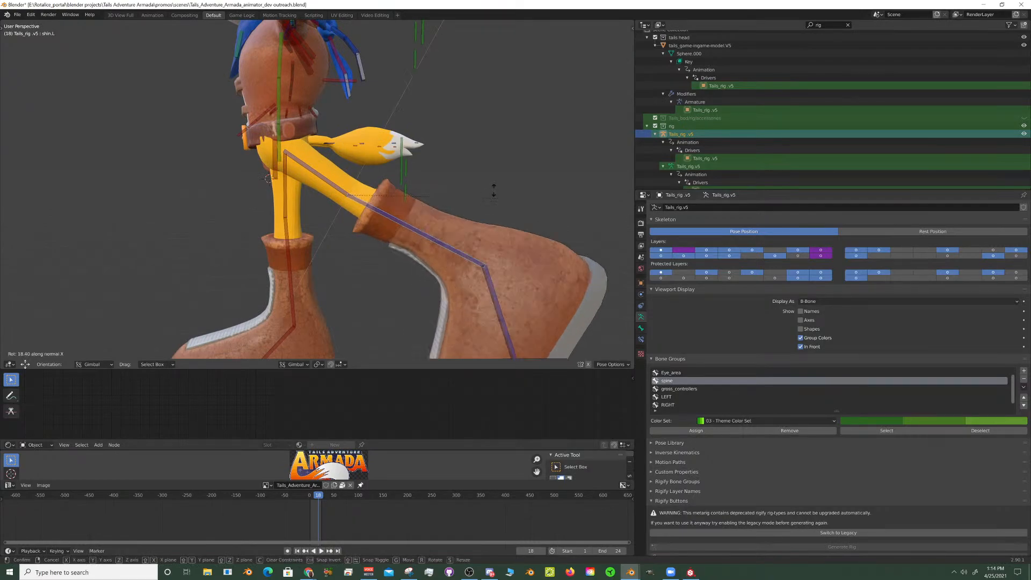
key(x)
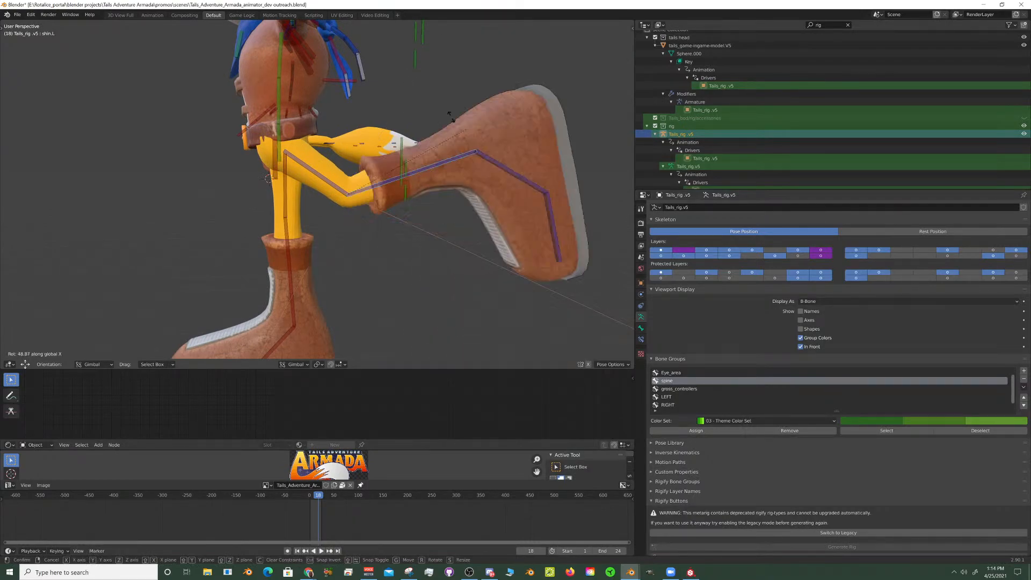
click(311, 157)
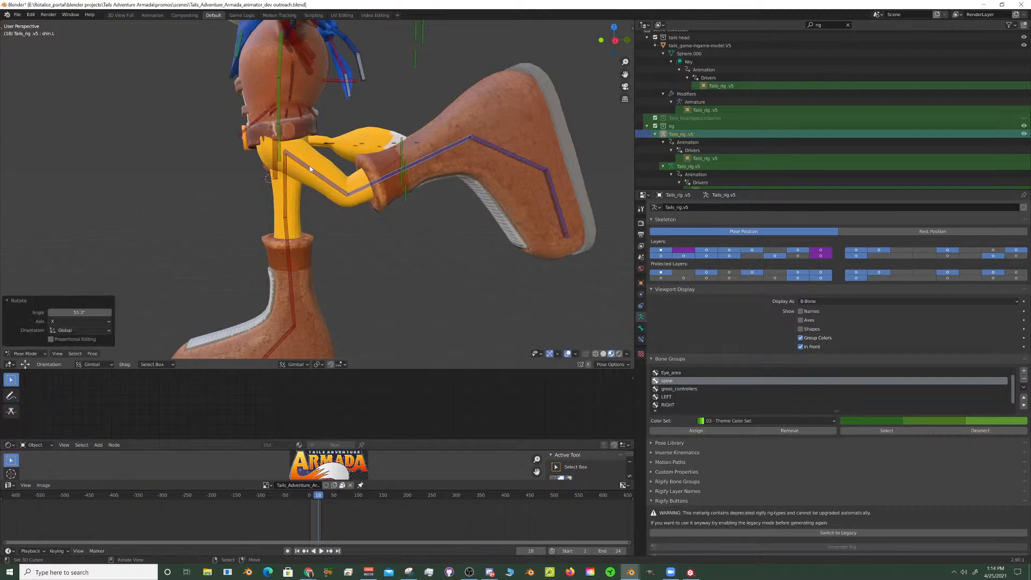
- Select the right thigh bone thigh.R and swing it forward by about -69° about the global X axis
click(271, 147)
right_drag(279, 129, 330, 158)
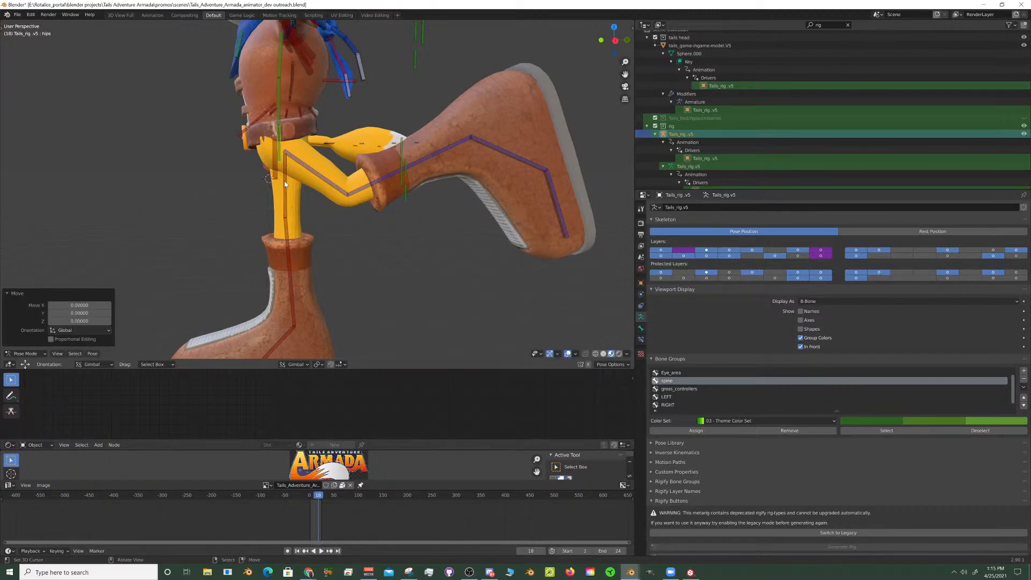
click(328, 171)
key(r)
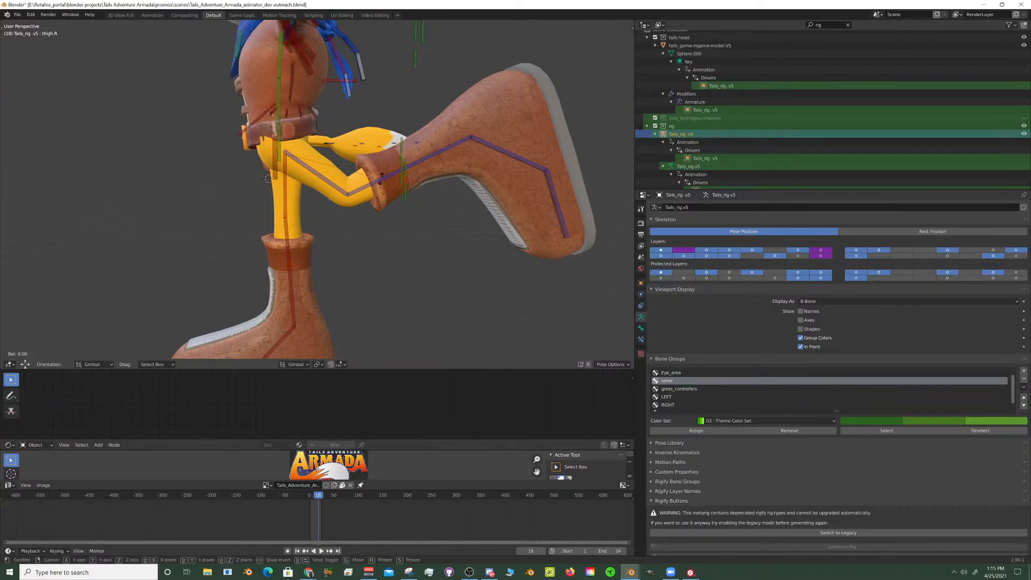
key(x)
key(x)
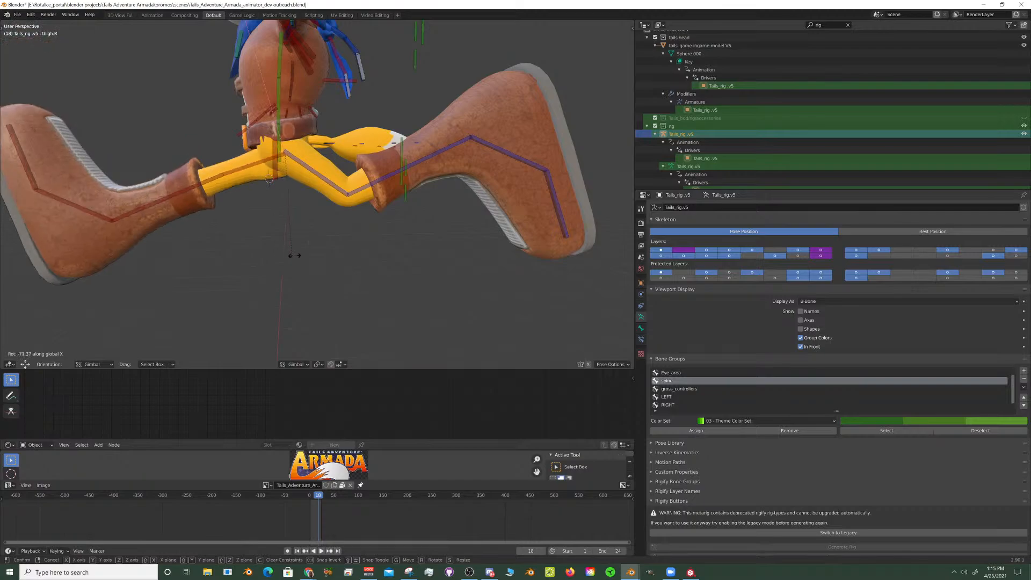
click(297, 257)
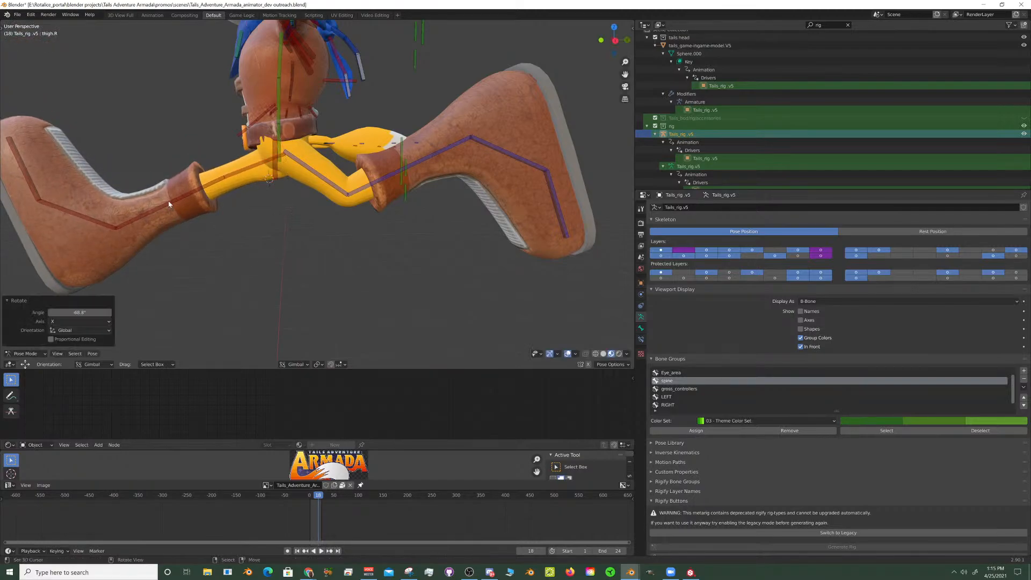
- Rotate the right shin bone shin.R by about 14° about the global X axis
click(169, 204)
key(r)
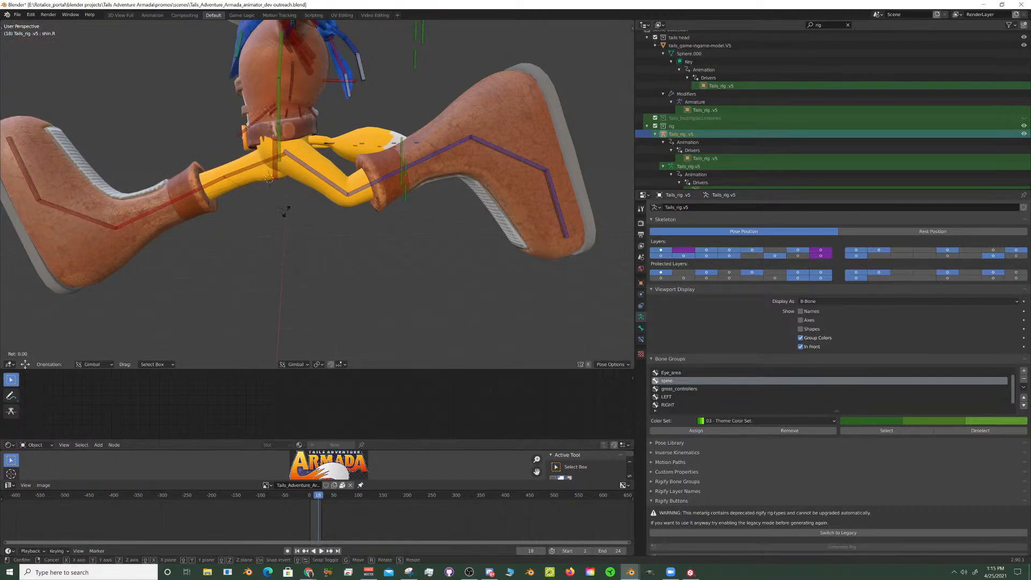
key(x)
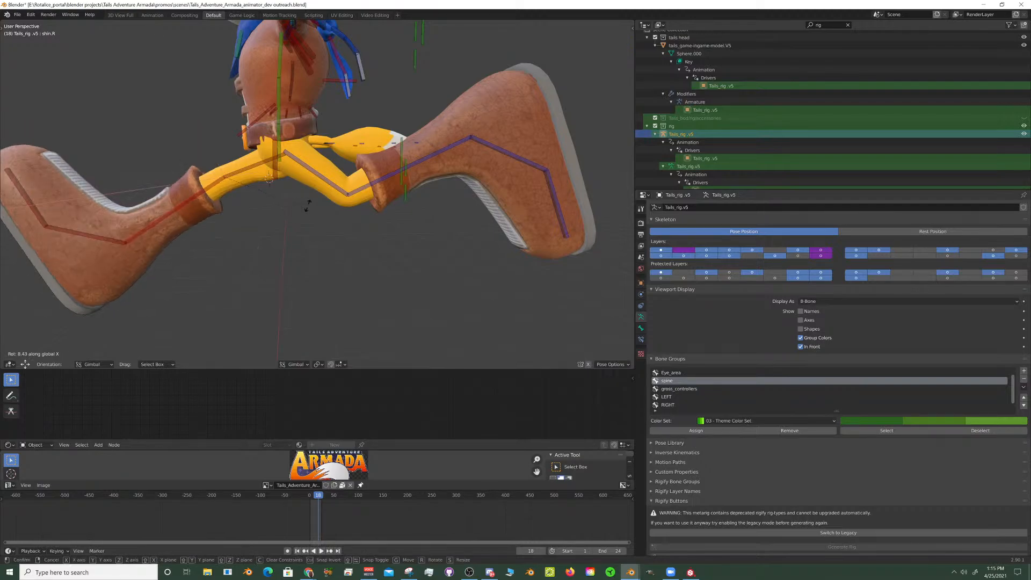
click(312, 196)
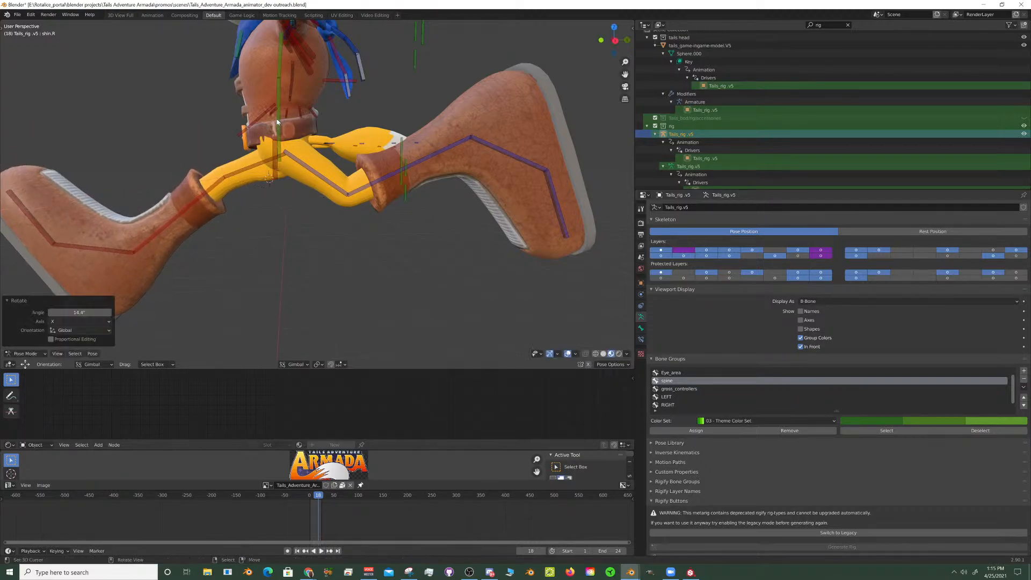
- Rotate the spine bone by about -9° about the global X axis
click(279, 117)
key(r)
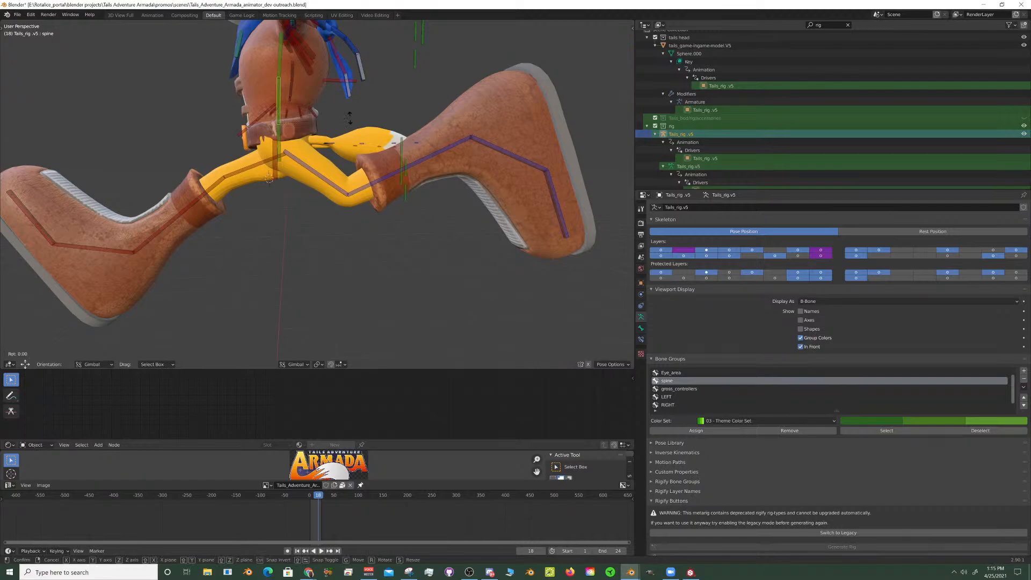
key(x)
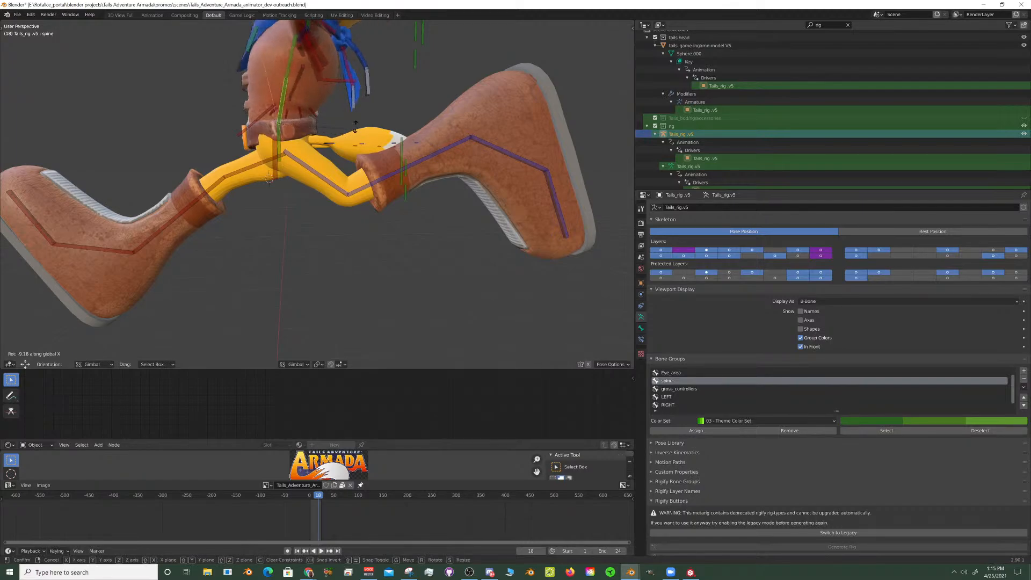
click(281, 140)
- Select the hips bone and tilt it by about 21° about the global X axis
click(290, 151)
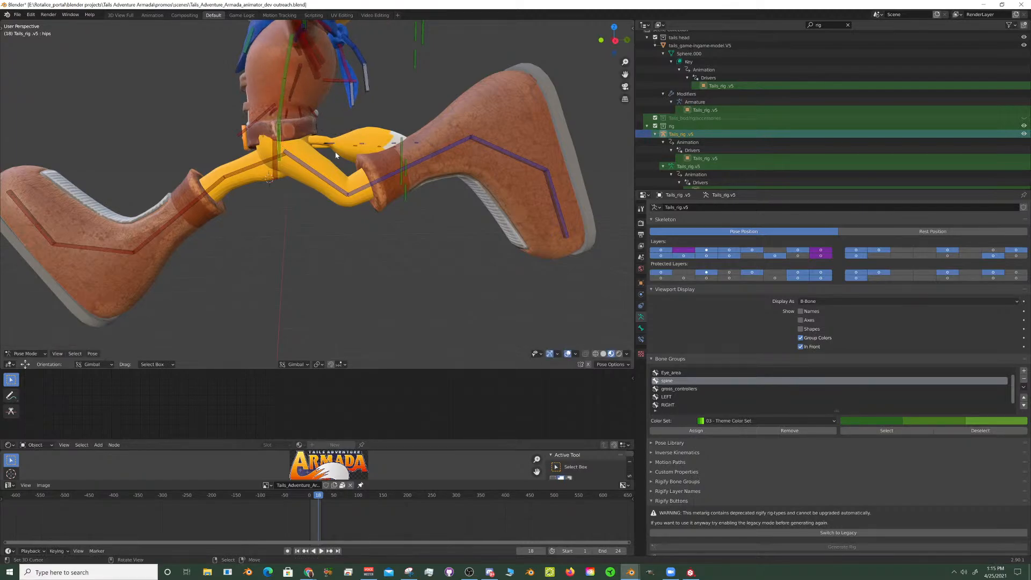
key(r)
key(x)
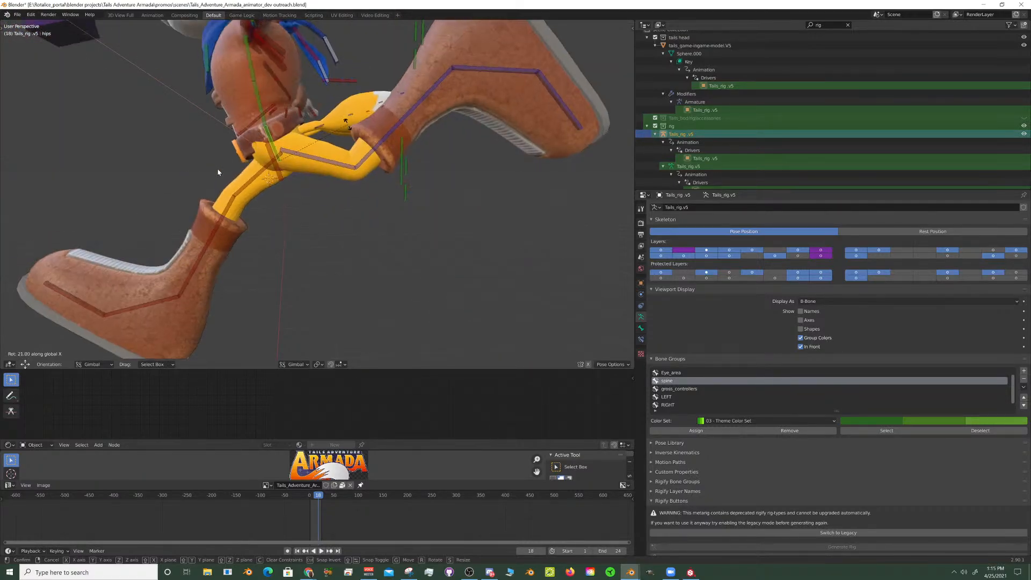
click(348, 125)
scroll(218, 172, down, 8)
middle_drag(218, 172, 338, 233)
scroll(301, 181, up, 6)
- Lower the left thigh bone thigh.L by rotating it about -25° about the global X axis
click(364, 245)
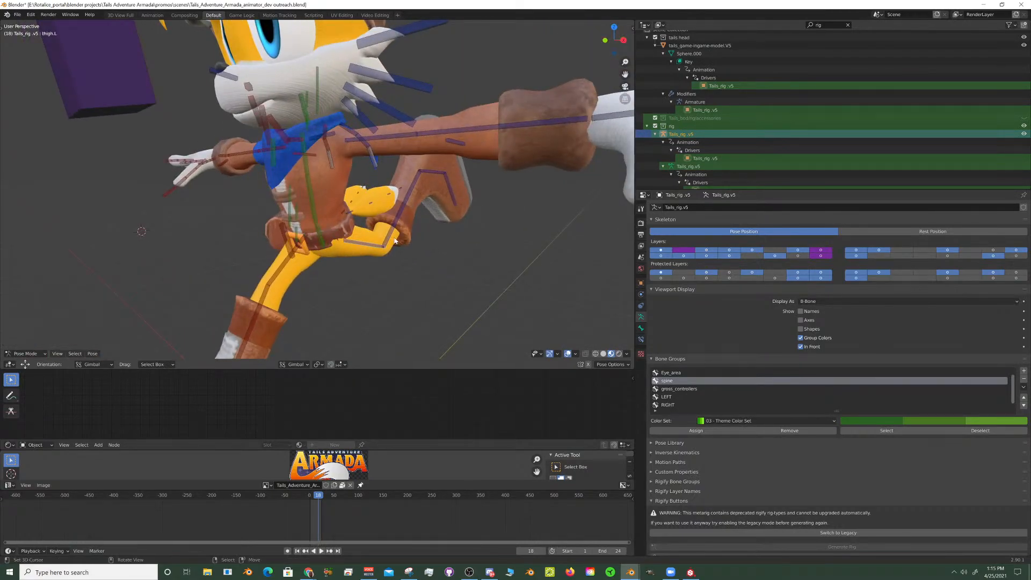
key(r)
key(x)
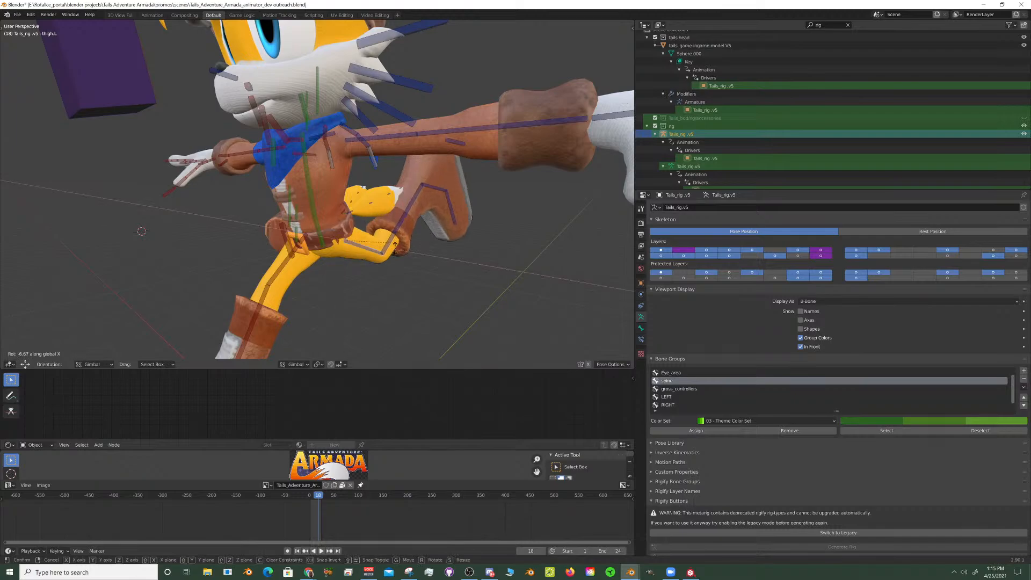
click(350, 144)
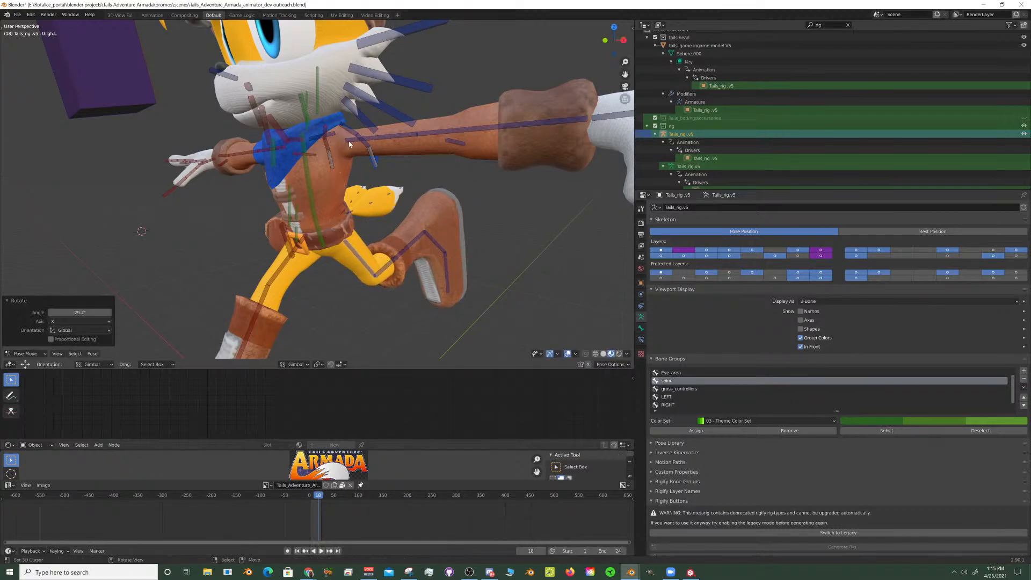
right_click(348, 142)
middle_drag(348, 142, 311, 184)
key(r)
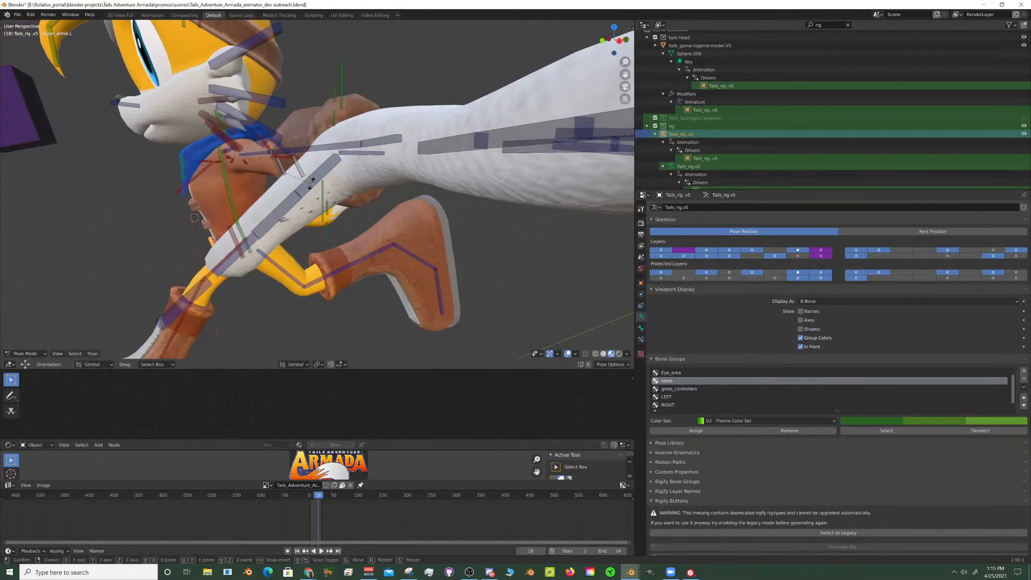
key(z)
key(z)
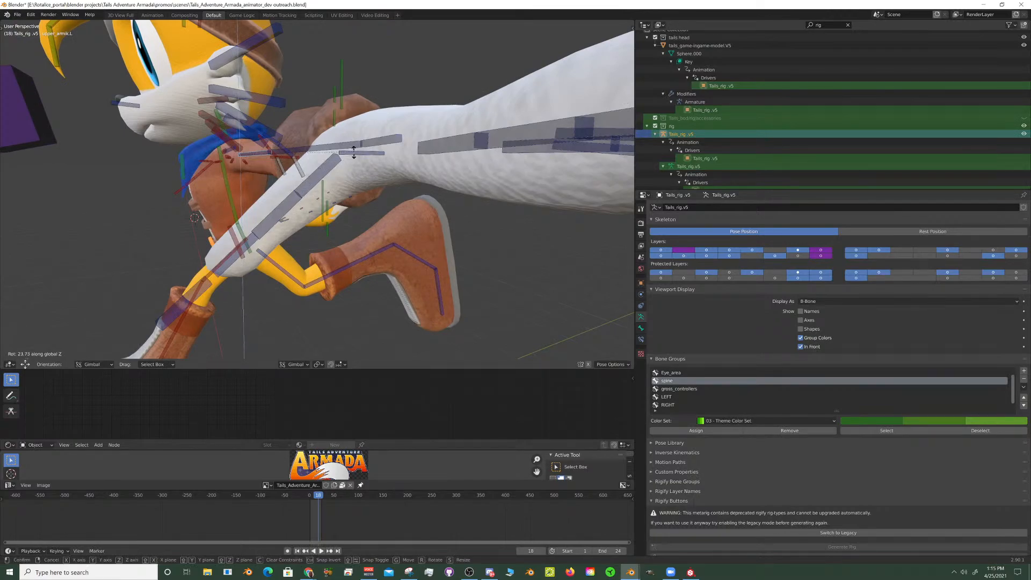
right_click(353, 154)
- Select the IK/FK toggle bone above the head and view it together with the character's arms from the front
scroll(349, 153, down, 8)
middle_drag(214, 152, 285, 132)
shift+middle_drag(333, 102, 313, 179)
scroll(313, 179, up, 4)
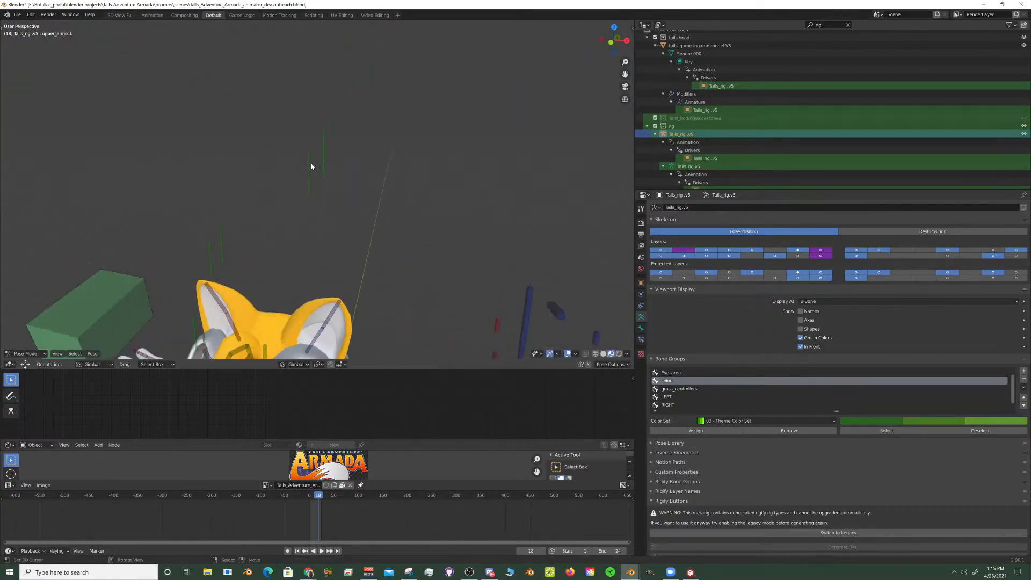
right_click(305, 184)
scroll(317, 218, down, 4)
scroll(383, 282, up, 3)
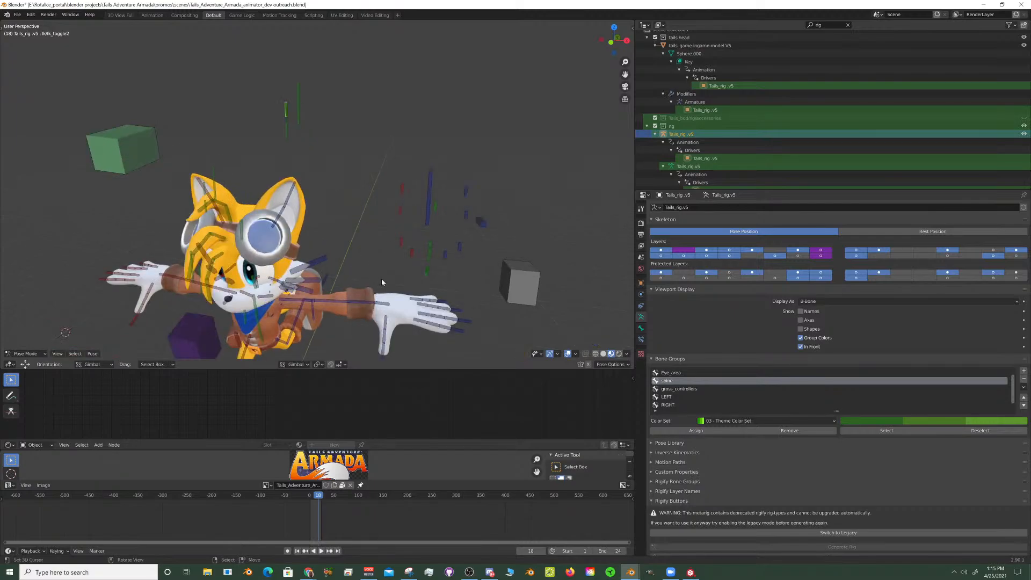
- Select the left hand IK bone handik.L and move it back about 4.05 along the global Y axis
click(387, 302)
click(384, 305)
key(g)
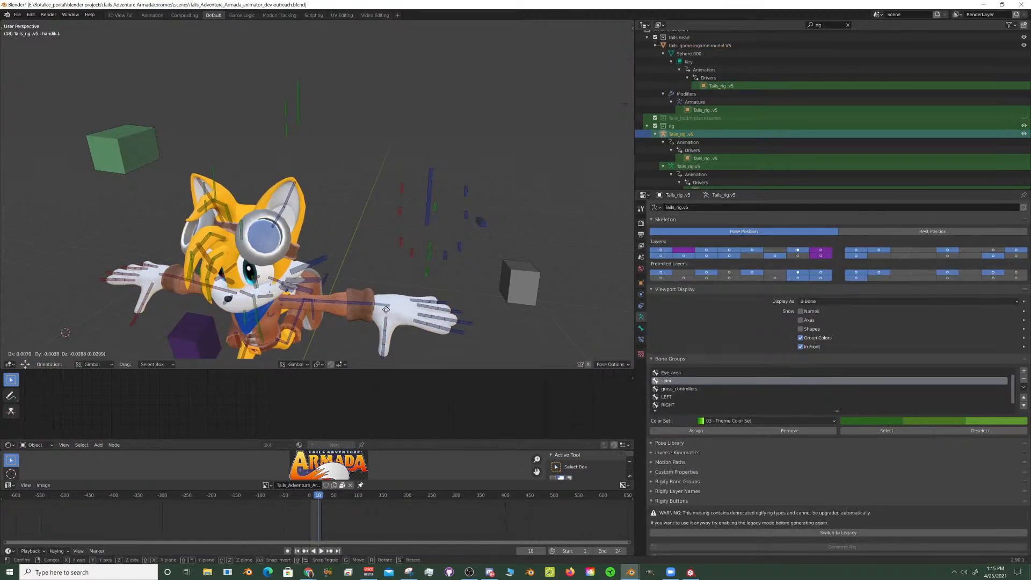
key(y)
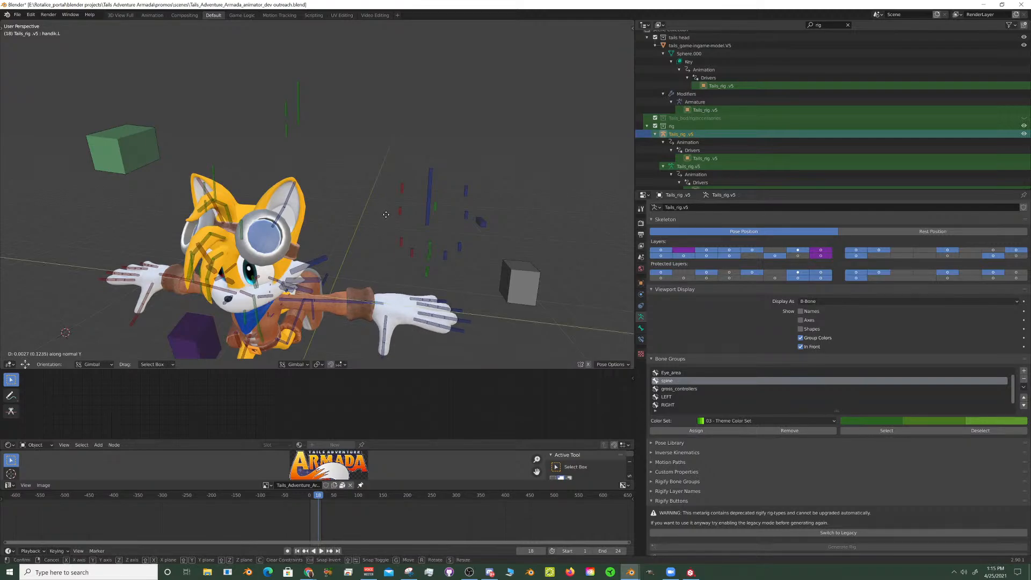
key(y)
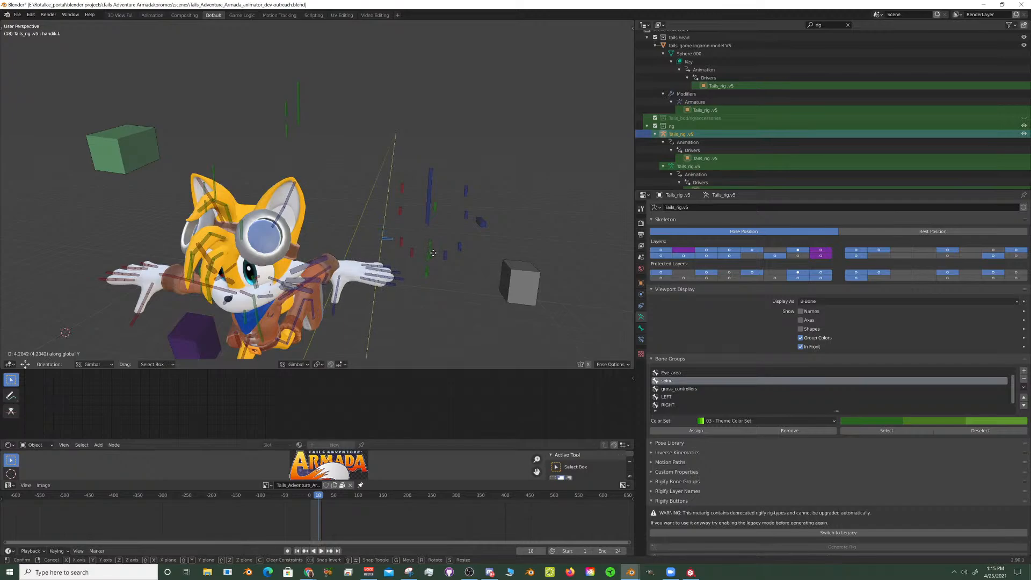
click(402, 269)
- Rotate the left hand IK bone by about 78° about its normal Z axis
scroll(366, 272, up, 5)
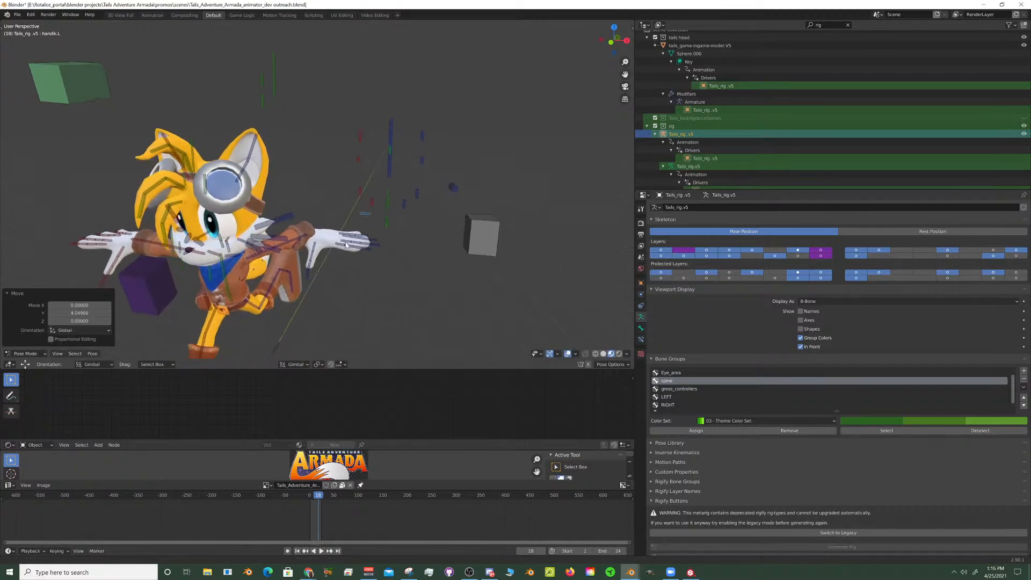
key(r)
key(z)
key(z)
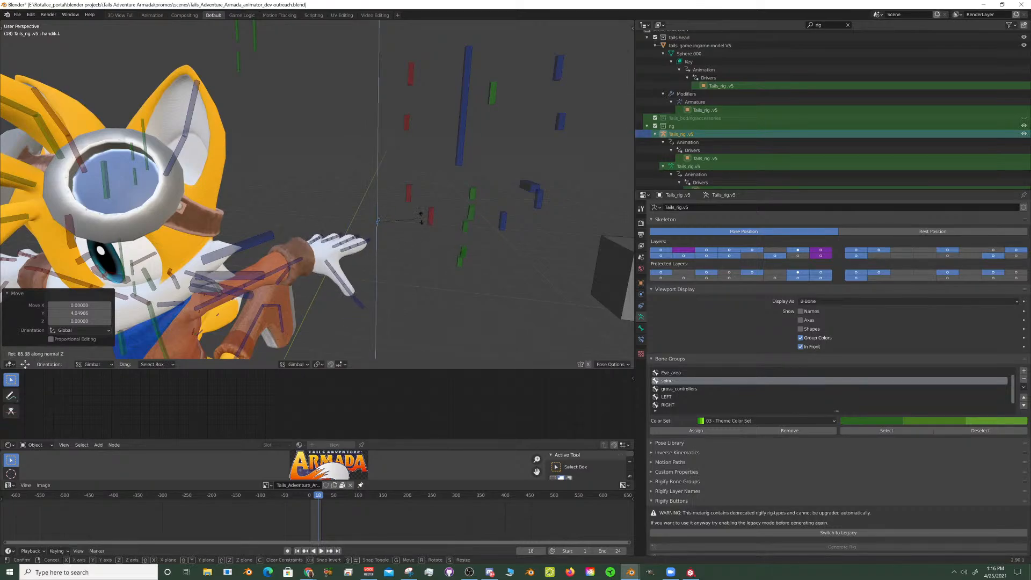
click(435, 223)
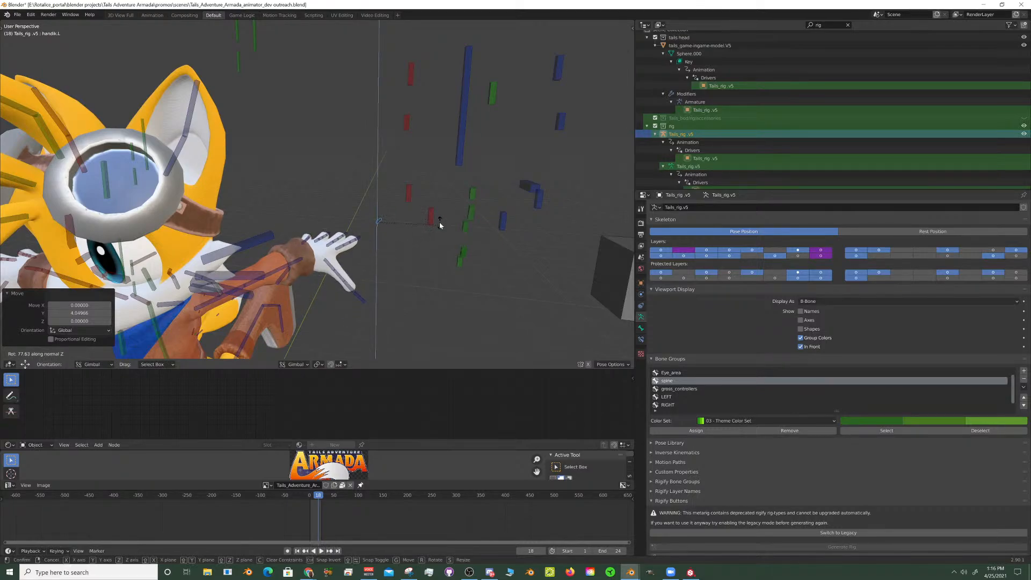
- Copy the left hand's pose and paste it flipped on the X axis onto the right hand
key(ctrl+c)
key(ctrl+shift+v)
scroll(402, 222, down, 5)
middle_drag(402, 222, 337, 266)
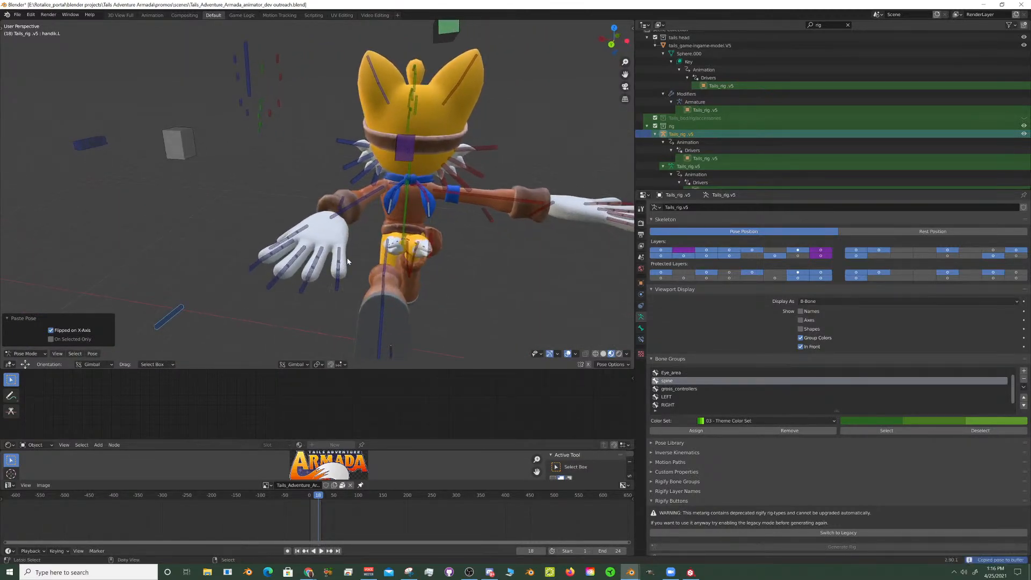
key(ctrl+shift+v)
middle_drag(409, 261, 382, 269)
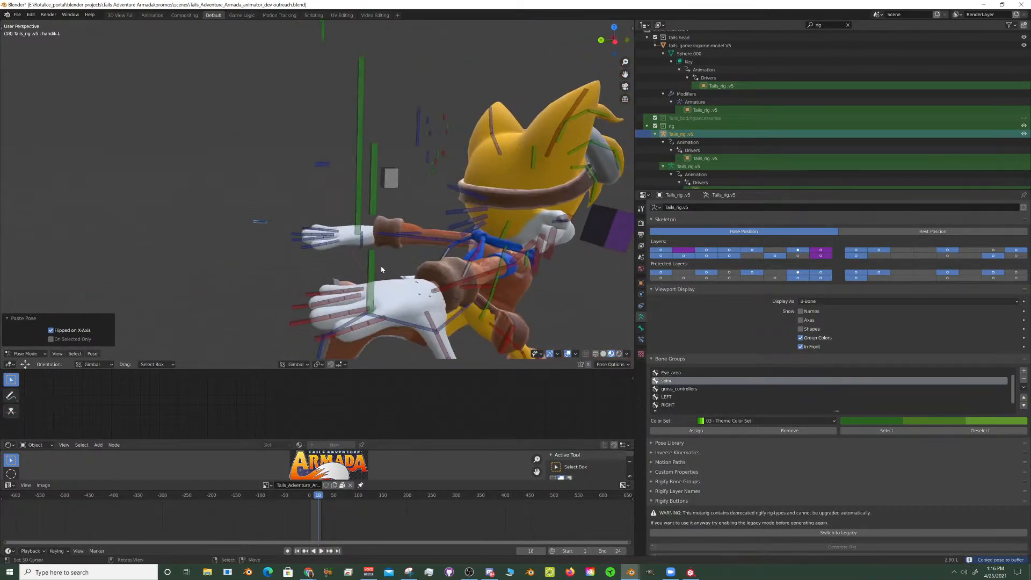
middle_drag(348, 236, 484, 225)
- Rotate the spine bone by about -21° about the X axis so the torso leans forward
click(454, 259)
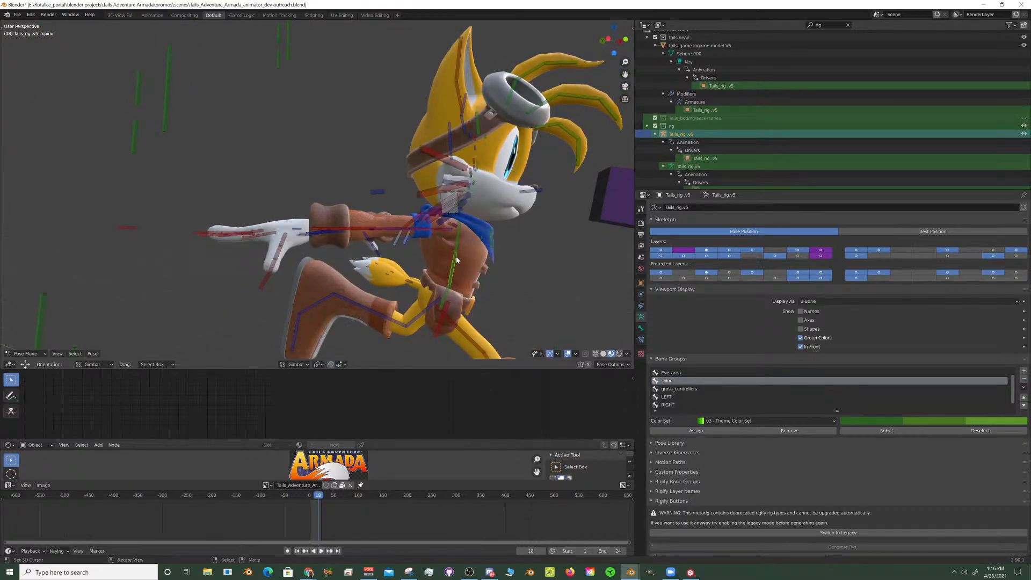
key(r)
key(x)
key(x)
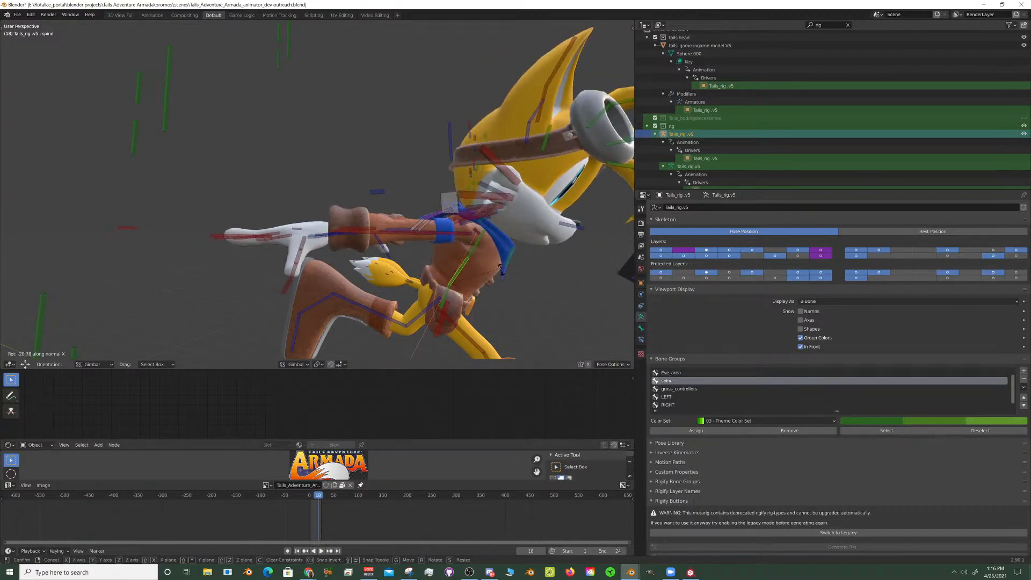
click(481, 251)
- Rotate the neck bone by 22.1° about its normal X axis to lift the head
click(520, 268)
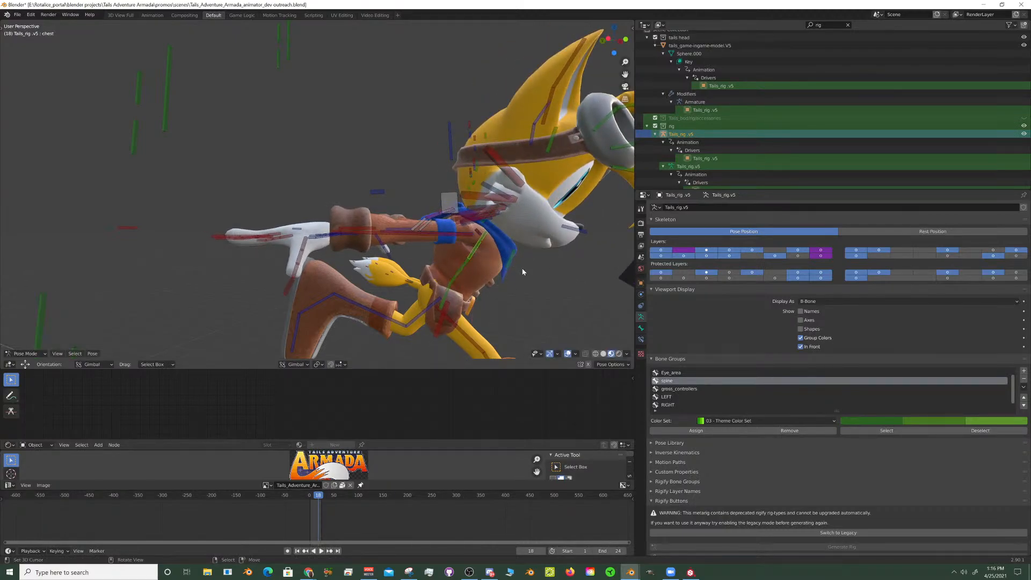
middle_drag(519, 244, 386, 168)
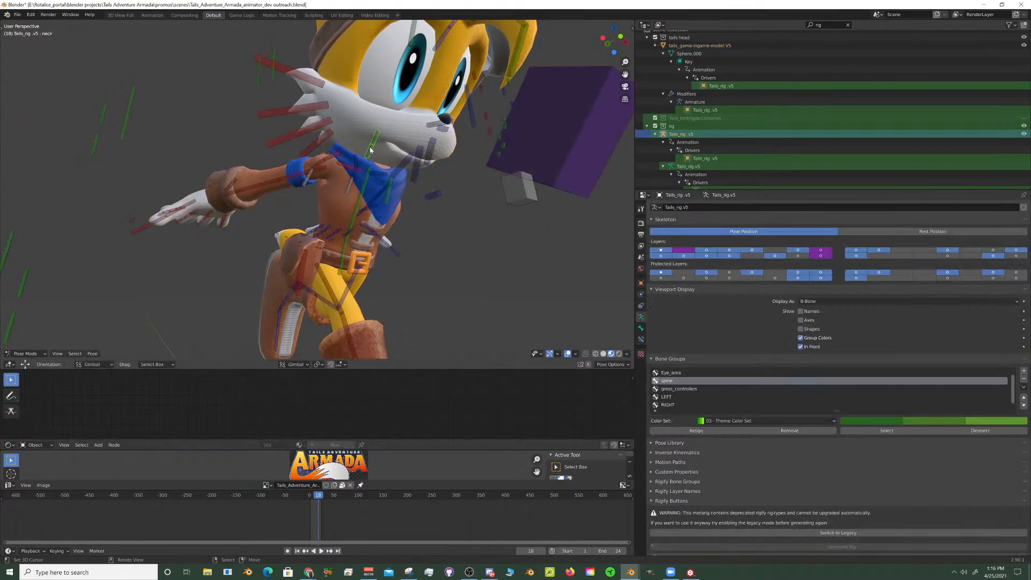
click(375, 154)
middle_drag(374, 154, 524, 284)
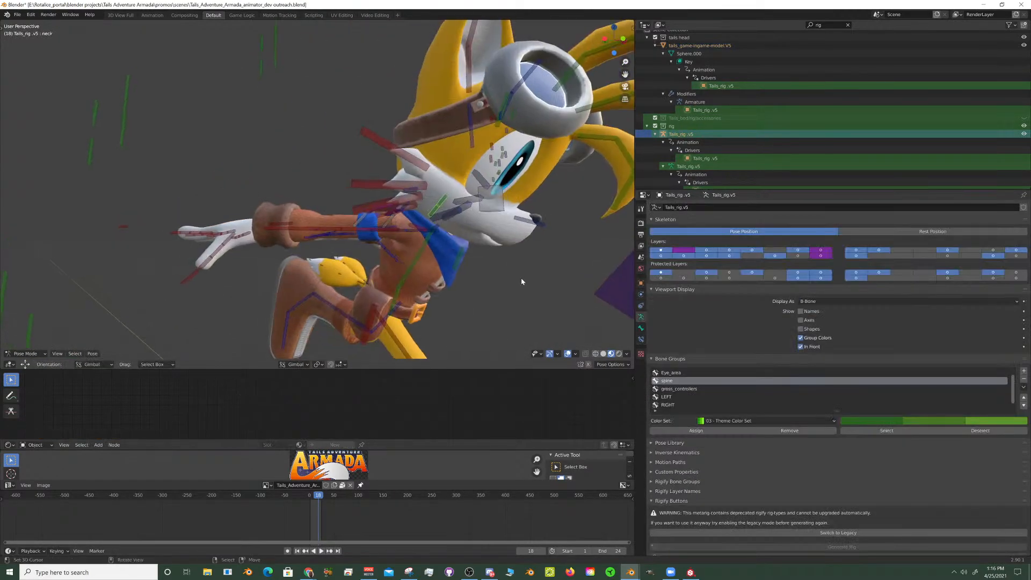
key(r)
key(x)
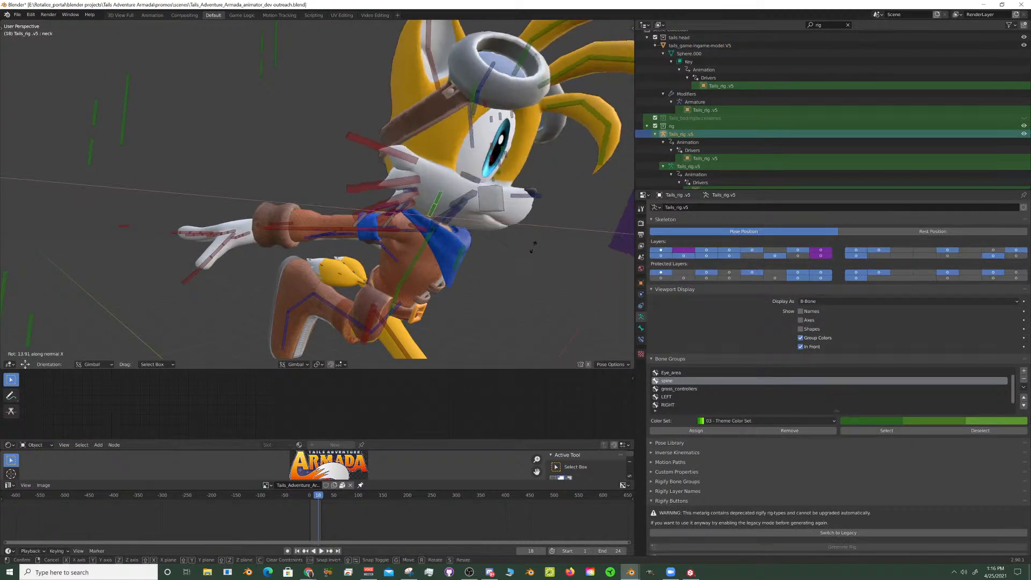
click(521, 233)
- Select the Tail_pivot bone at the base of the tails and scale the tails up
middle_drag(521, 233, 386, 241)
scroll(322, 239, up, 4)
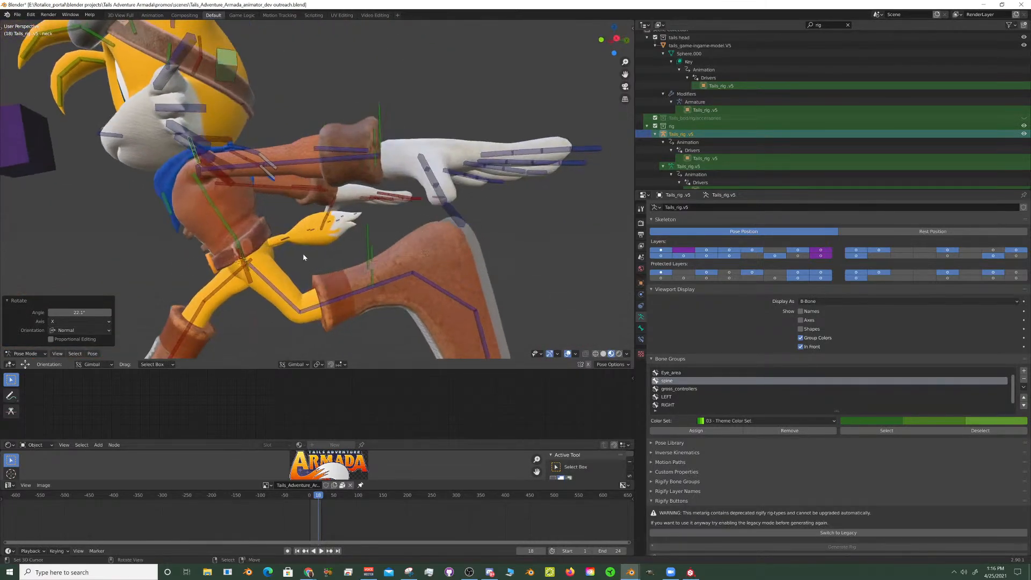
right_click(283, 240)
middle_drag(283, 239, 311, 279)
scroll(270, 293, up, 3)
shift+middle_drag(311, 279, 341, 234)
scroll(322, 242, up, 4)
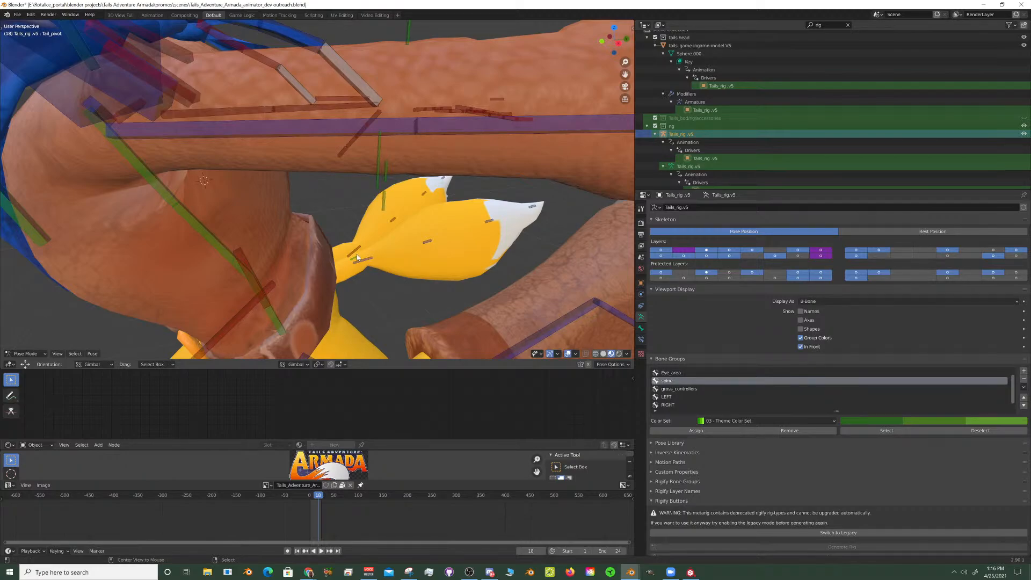
middle_drag(356, 254, 346, 219)
scroll(344, 203, down, 3)
scroll(483, 162, up, 3)
- Move the left brow control down about 0.16 along global Z and paste its pose flipped onto the right brow control
middle_drag(490, 159, 489, 105)
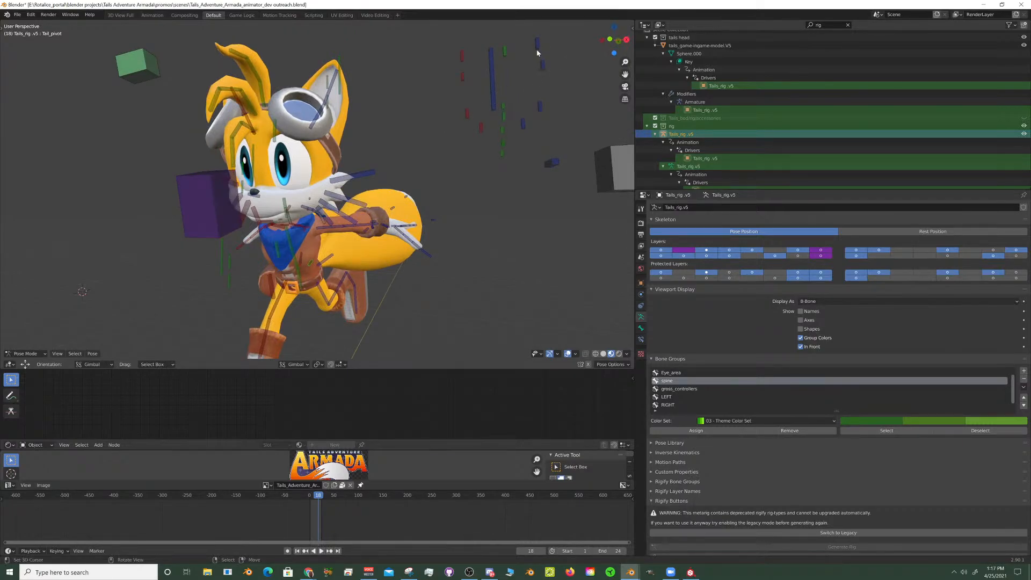
key(g)
key(z)
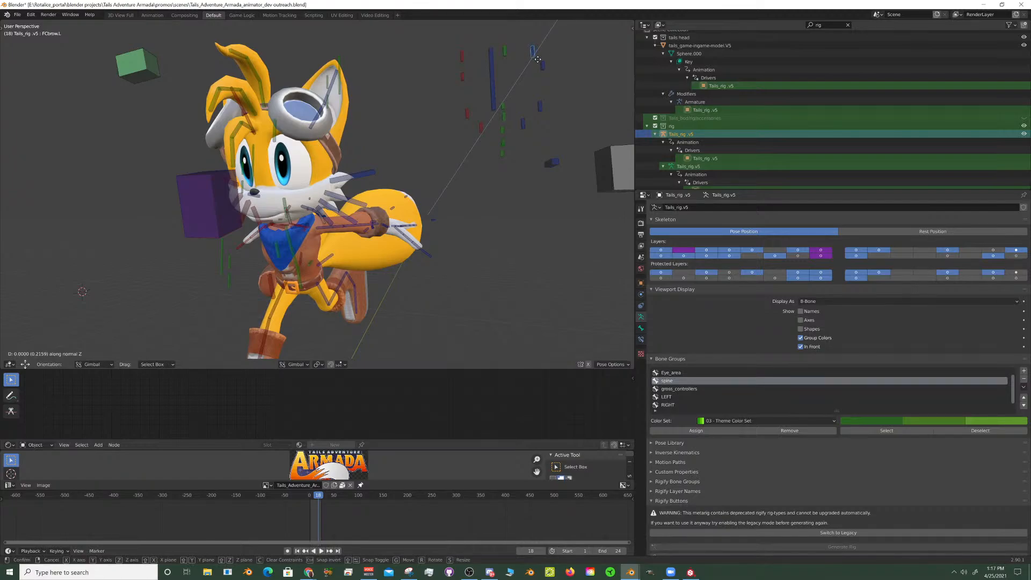
key(z)
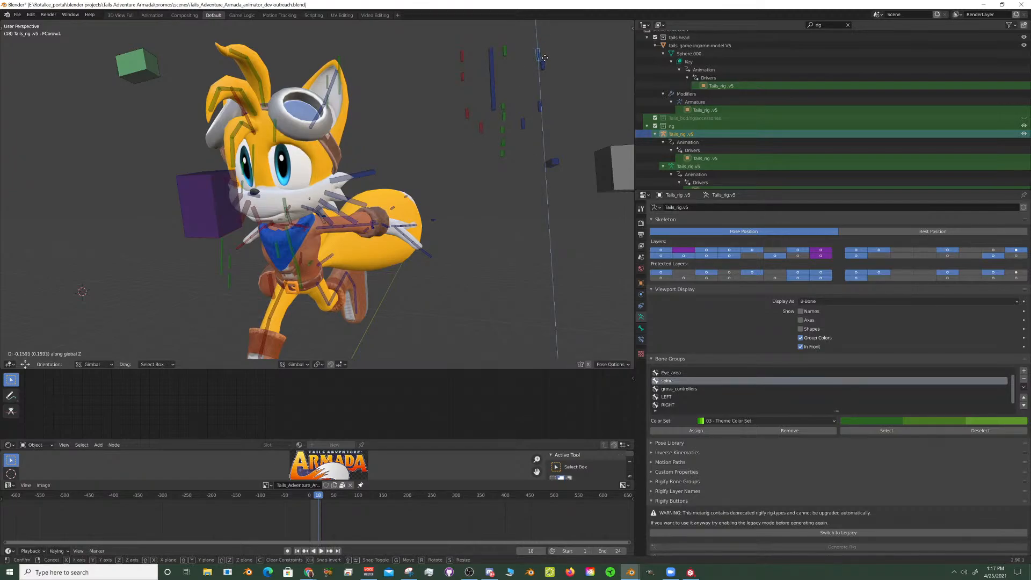
click(546, 61)
key(ctrl+c)
key(ctrl+shift+v)
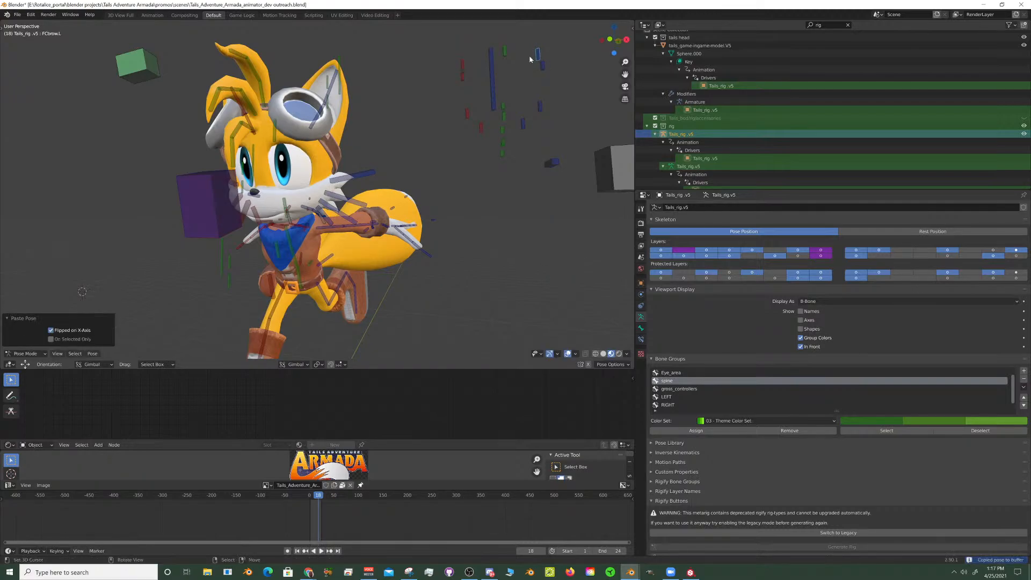
- Move the middle brow control down by about 0.26 along the global Z axis
click(505, 51)
key(g)
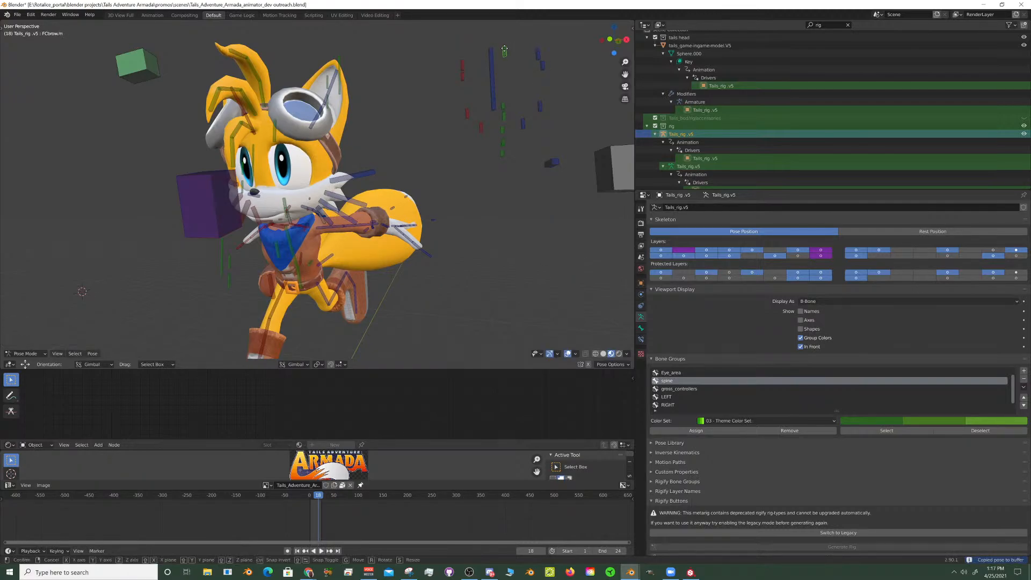
key(z)
key(z)
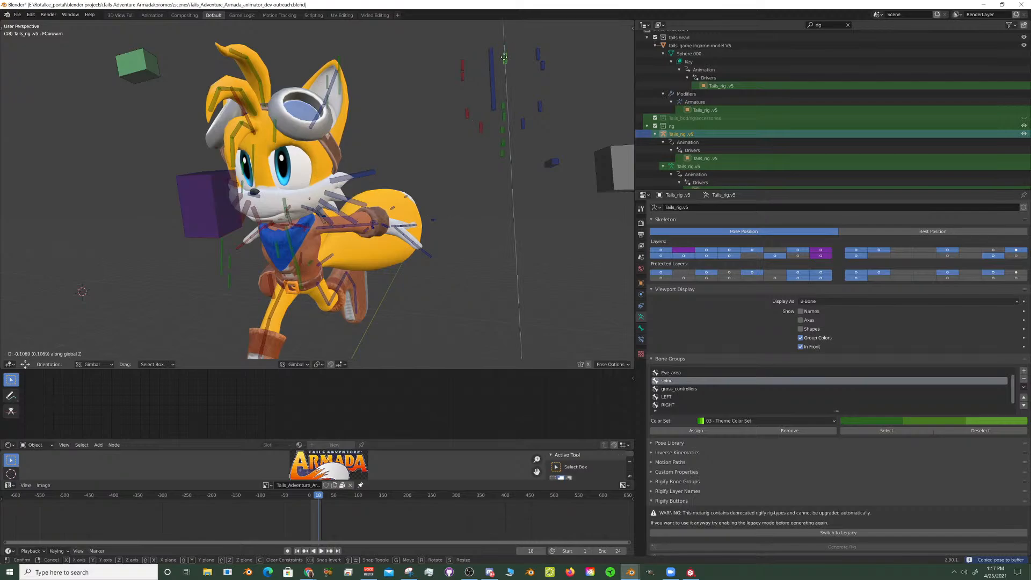
click(507, 88)
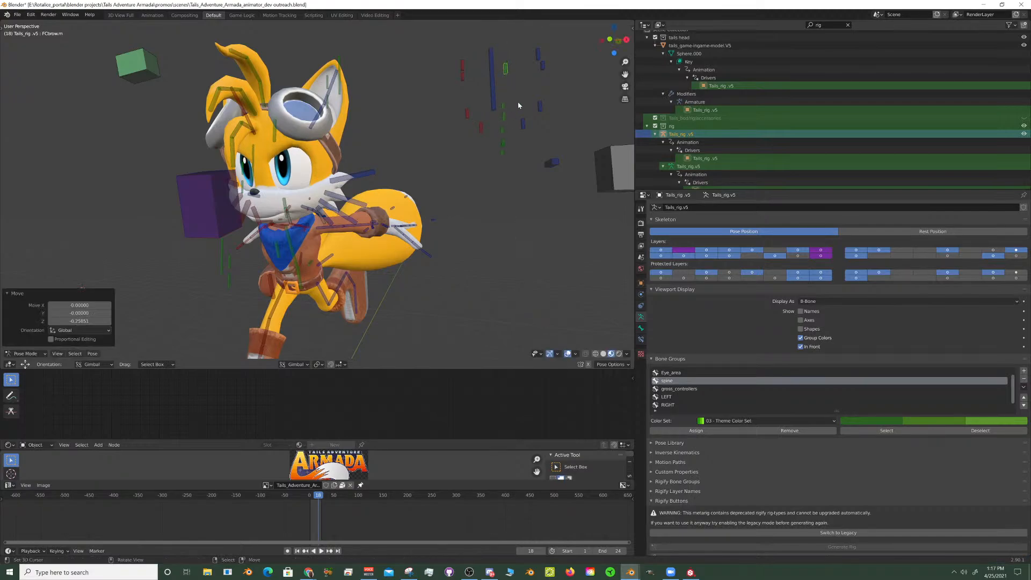
- Raise the left bottom eyelid control about 0.10 along global Z and paste its pose flipped onto the right eyelid control
click(542, 110)
key(g)
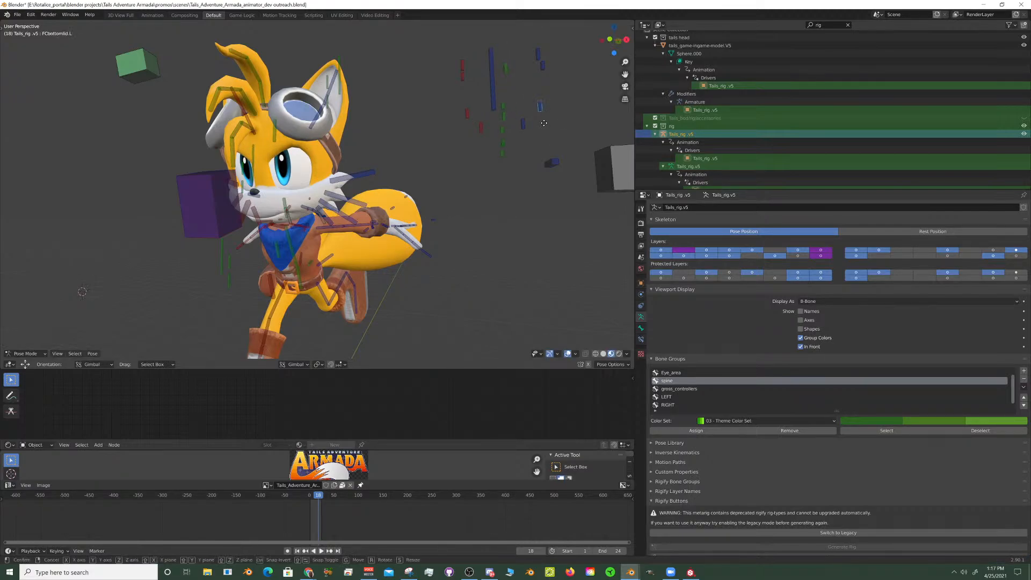
key(z)
key(z)
key(z)
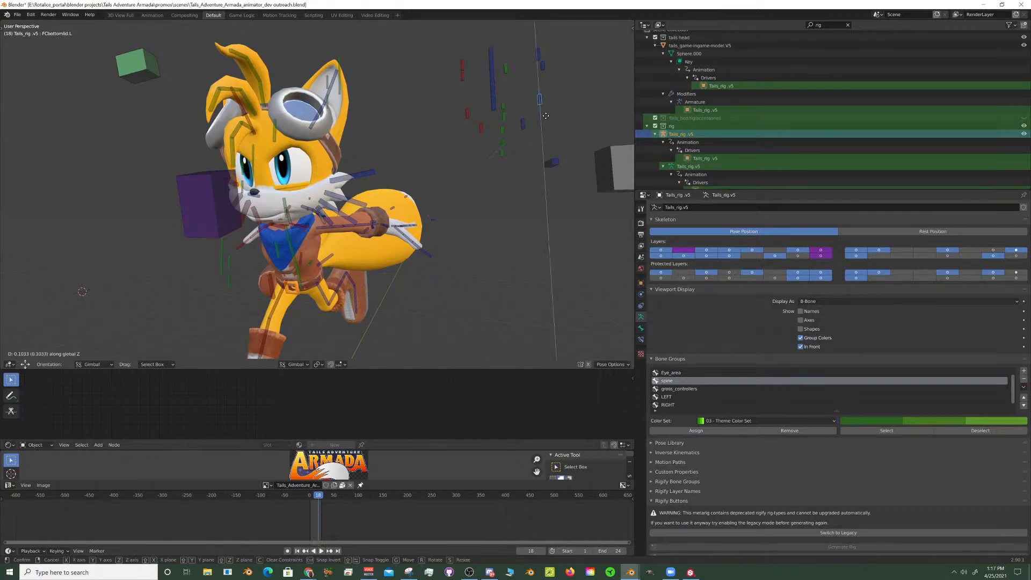
click(545, 119)
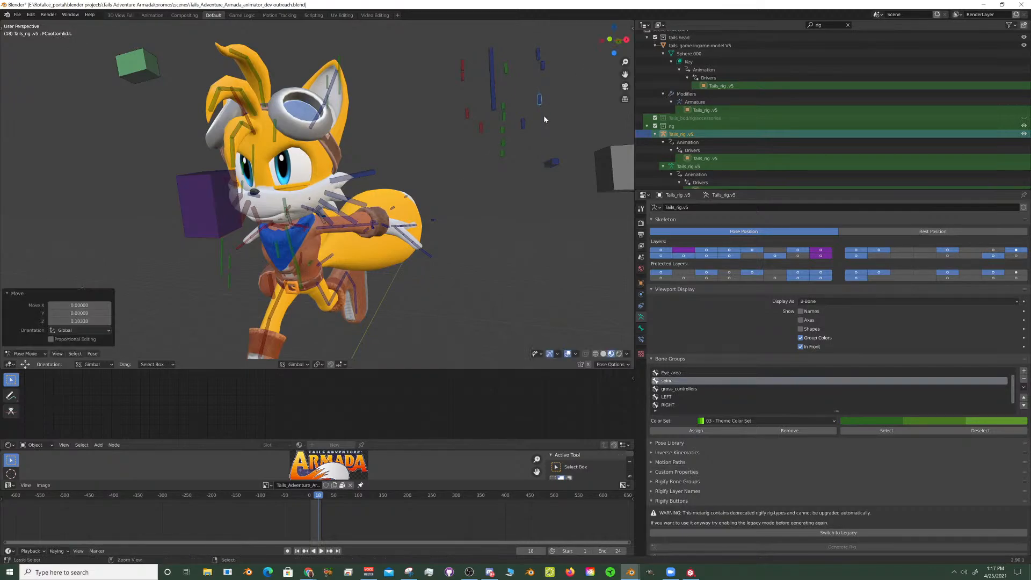
key(ctrl+c)
key(ctrl+shift+v)
- Move the left mouth corner control down by about 0.127 along the global Z axis
middle_drag(544, 115, 499, 151)
click(531, 139)
key(g)
key(z)
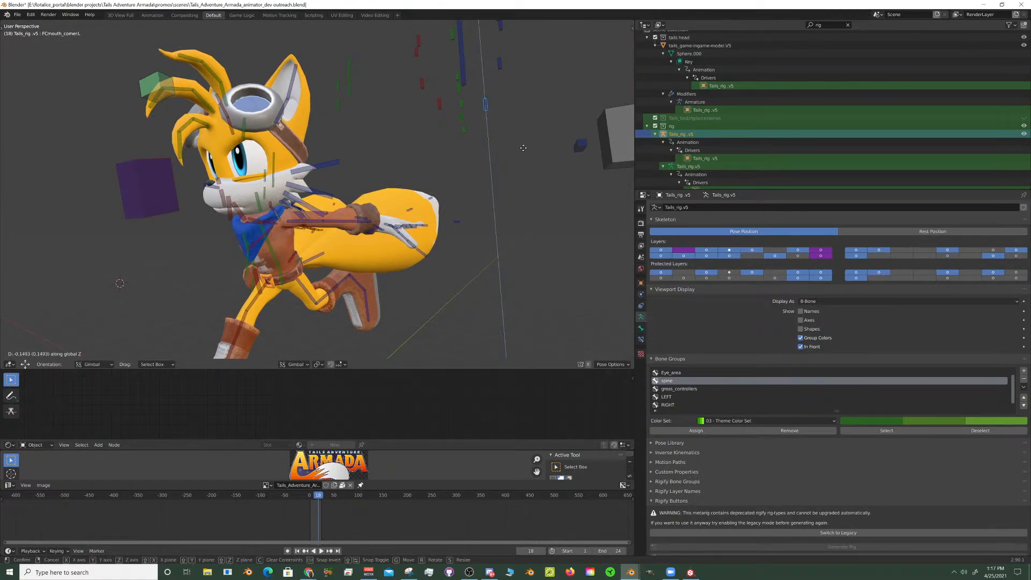
click(525, 152)
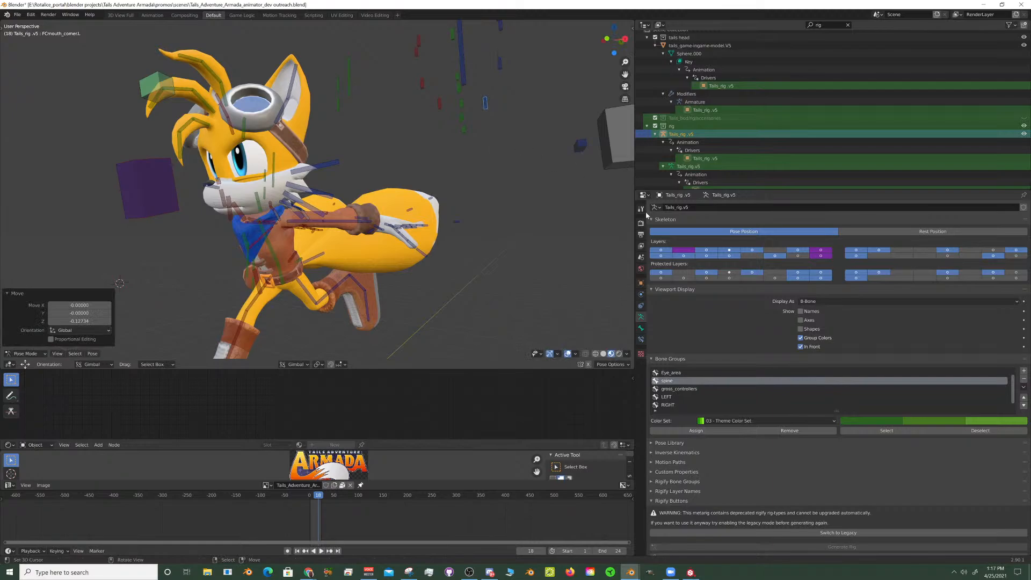
- Turn on the display of custom bone shapes for the Tails armature
click(801, 328)
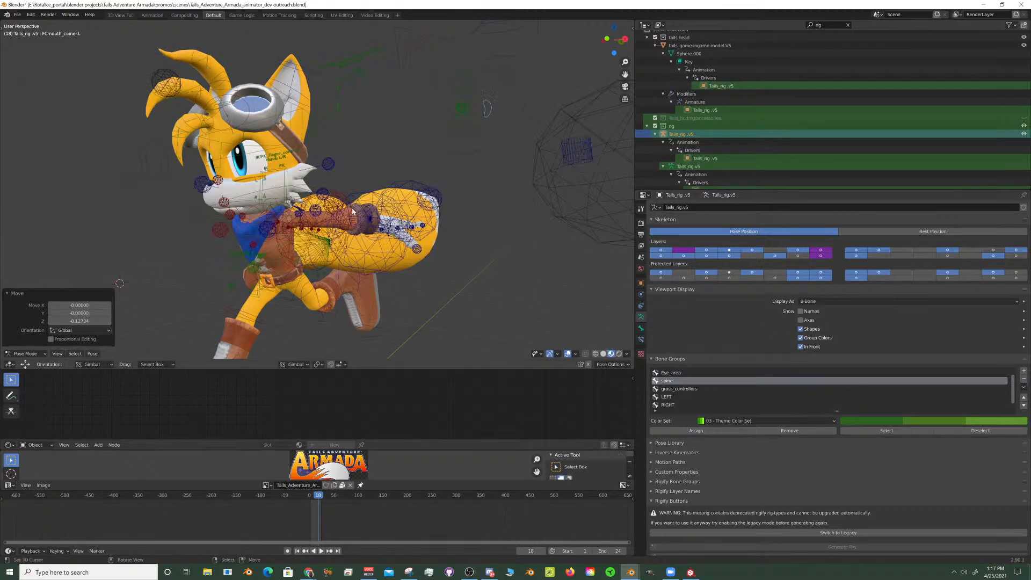
middle_drag(409, 199, 389, 163)
middle_drag(389, 164, 339, 194)
scroll(377, 165, up, 3)
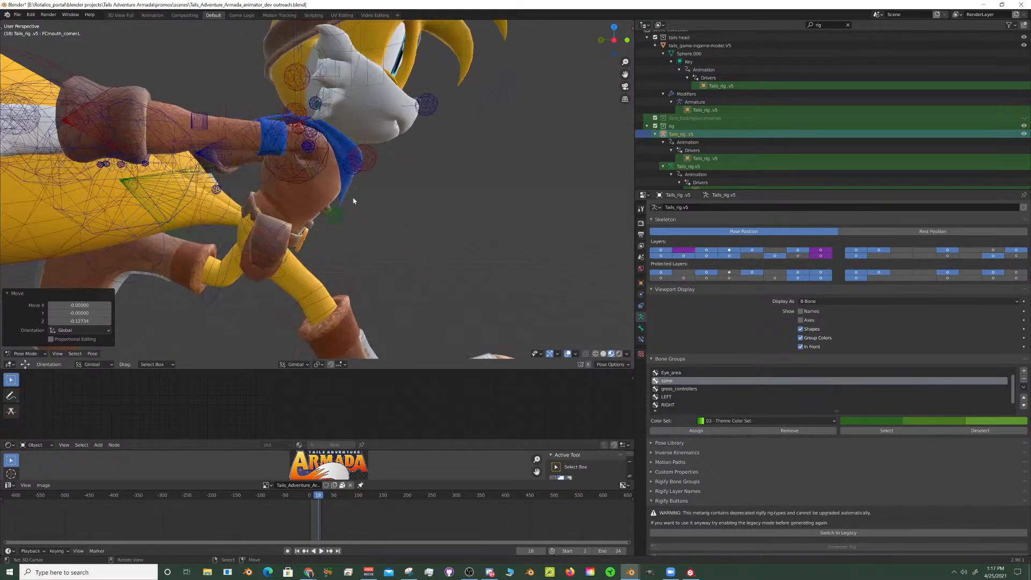
- Rotate the chest bone by about 18° about its normal X axis
click(354, 201)
key(r)
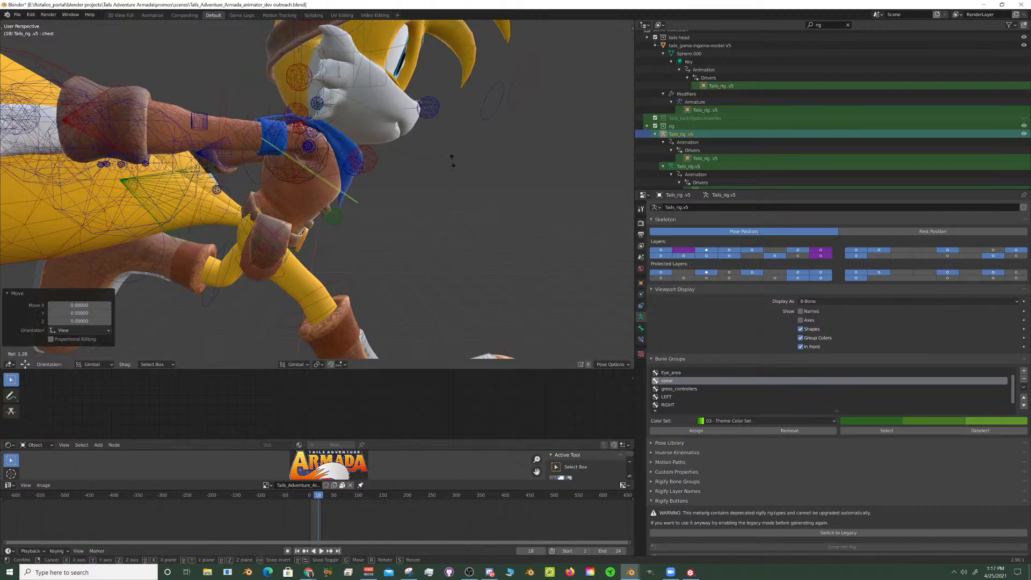
key(x)
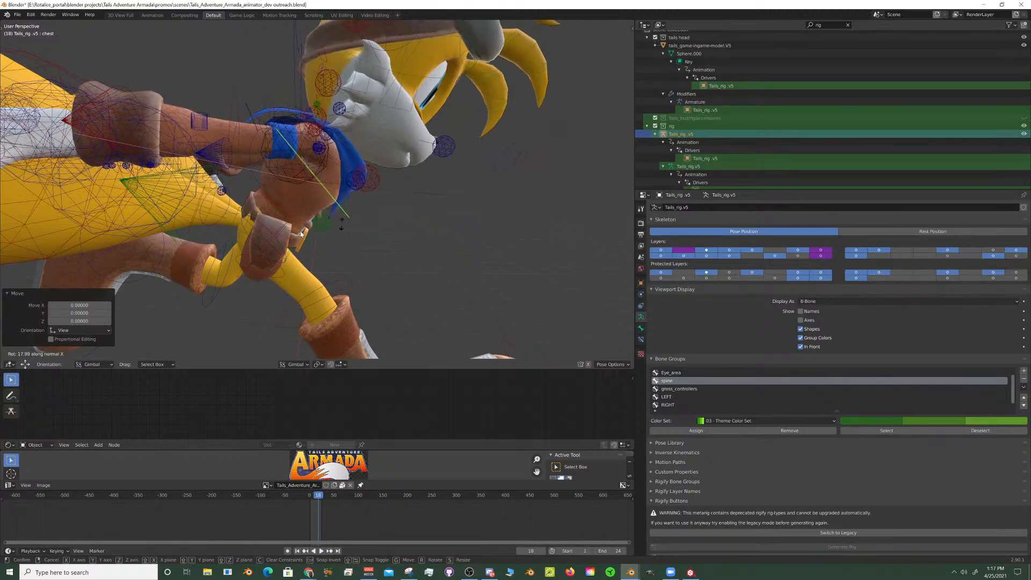
click(301, 234)
- Bend the spine bone further forward about its normal X axis
click(303, 232)
key(r)
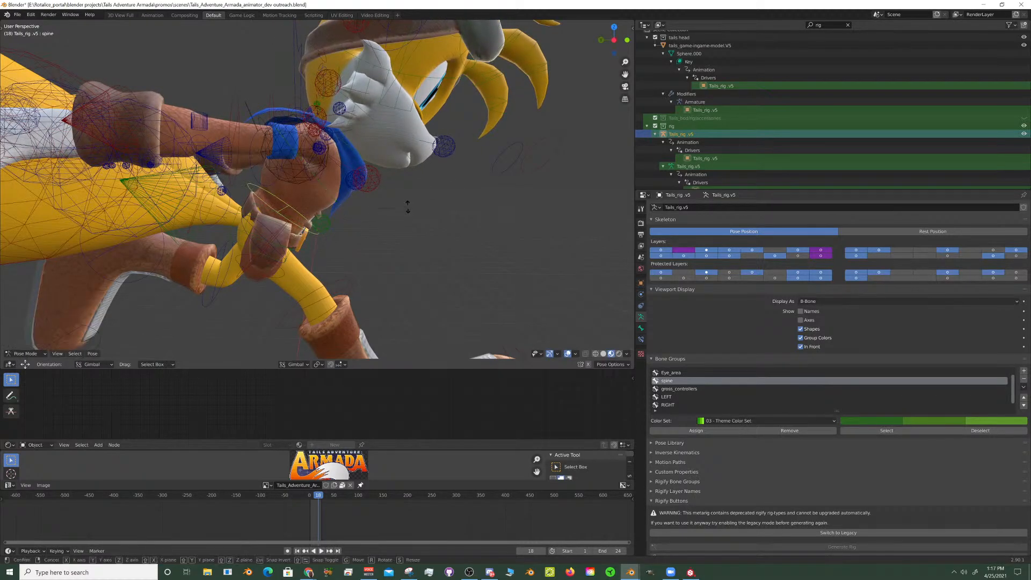
key(x)
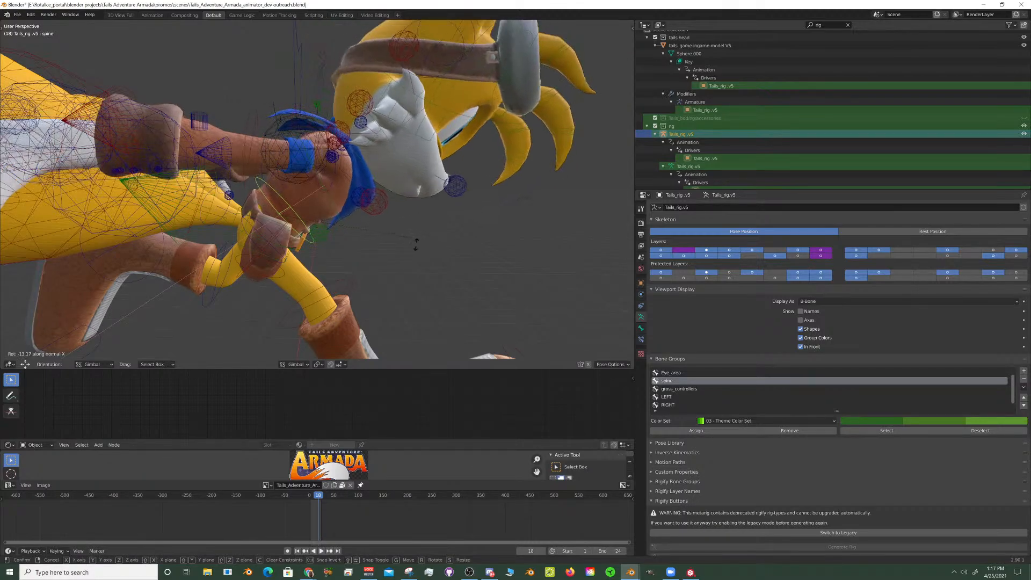
click(416, 243)
- Rotate the chest bone by -14.9° about its normal X axis
click(346, 228)
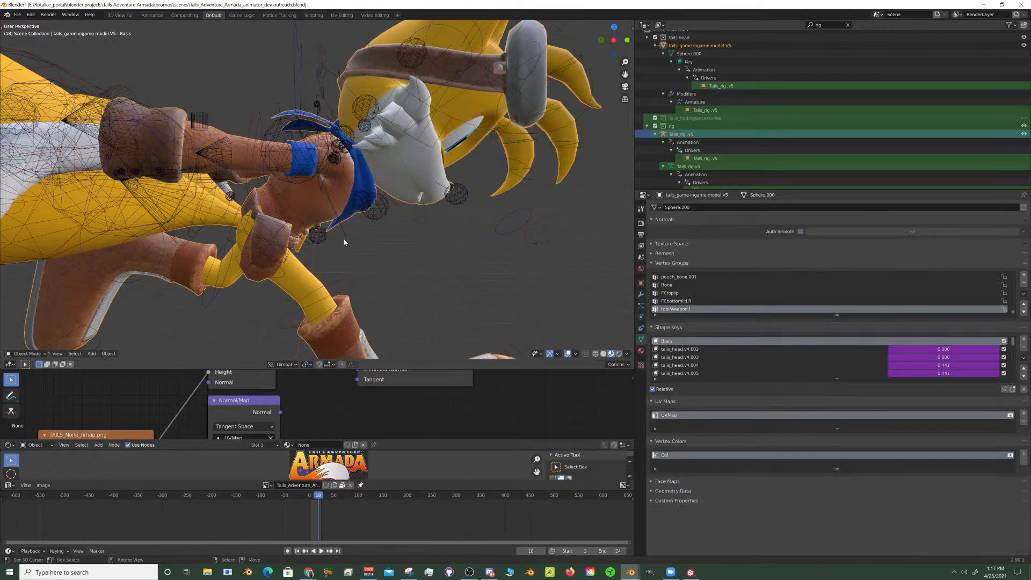
click(345, 238)
key(r)
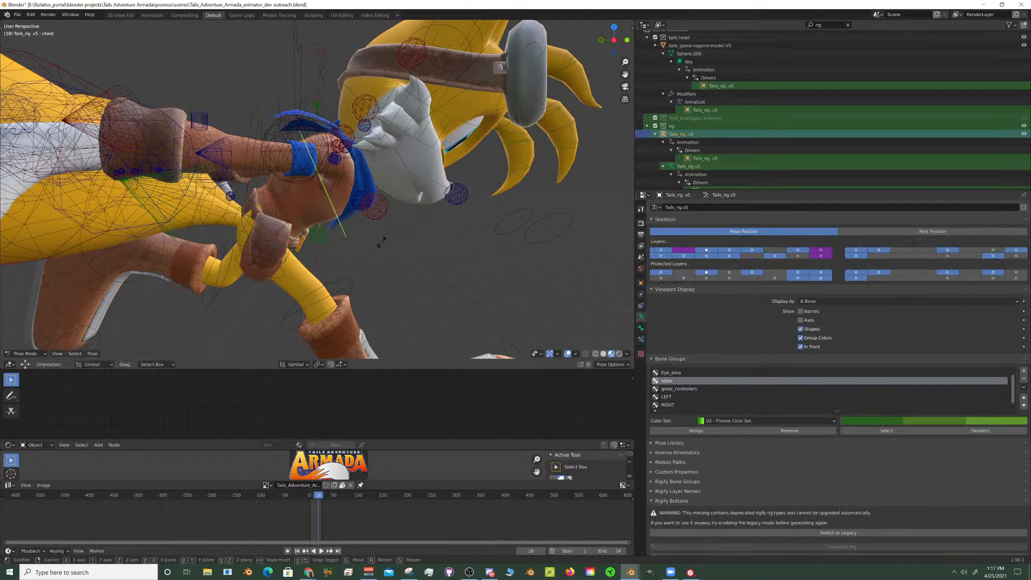
key(x)
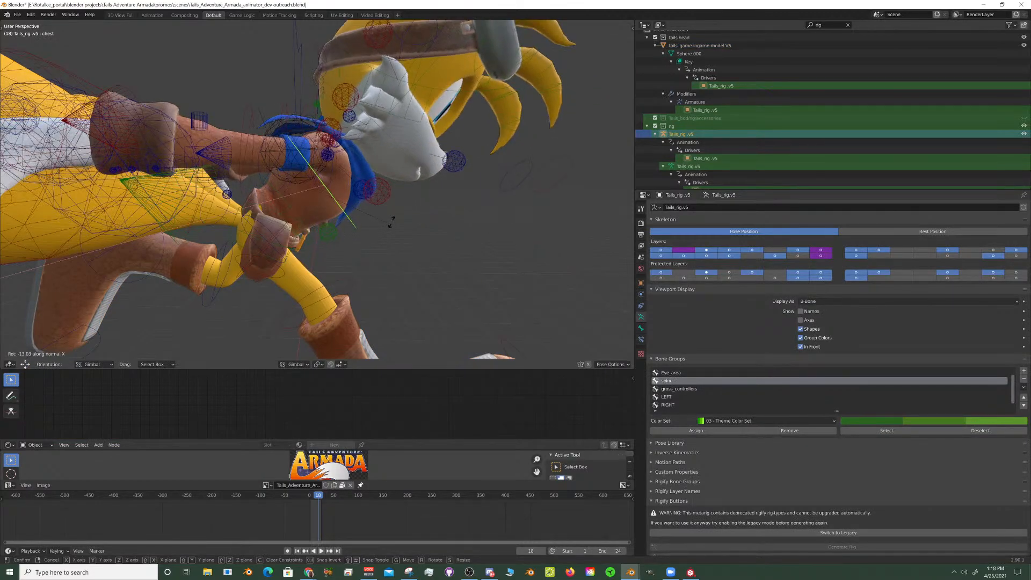
click(366, 175)
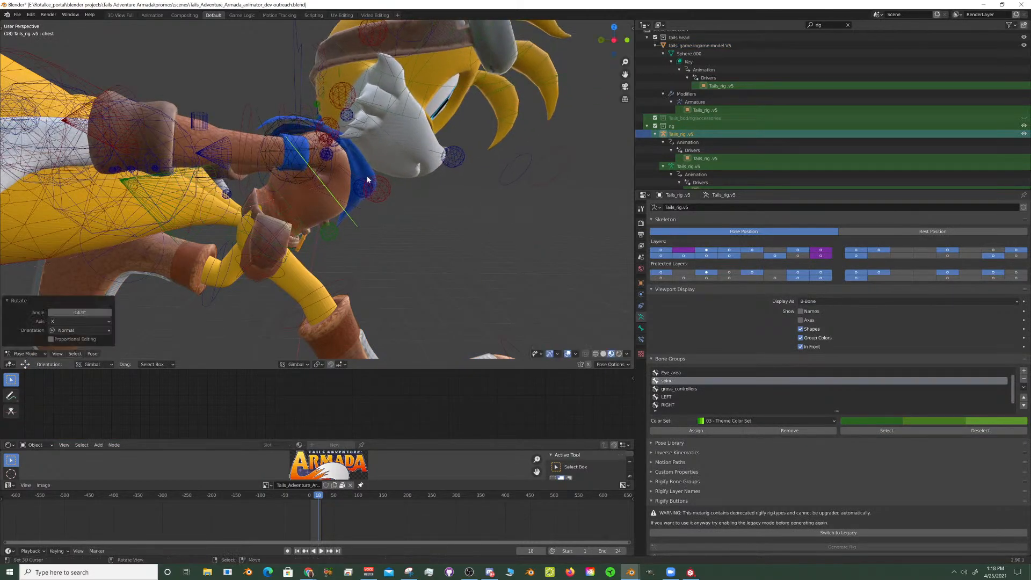
- Rotate the neck bone about its normal X axis so the head faces forward
click(427, 190)
key(r)
key(x)
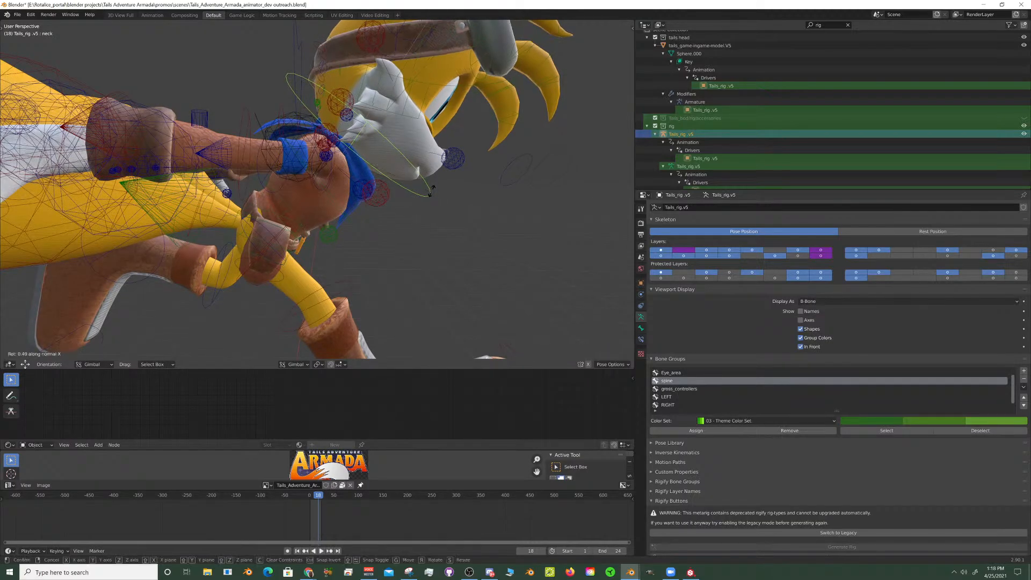
click(426, 185)
- Try rotating the right shin bone by about 53° about the global X axis
middle_drag(426, 184, 318, 218)
right_click(279, 199)
key(r)
key(x)
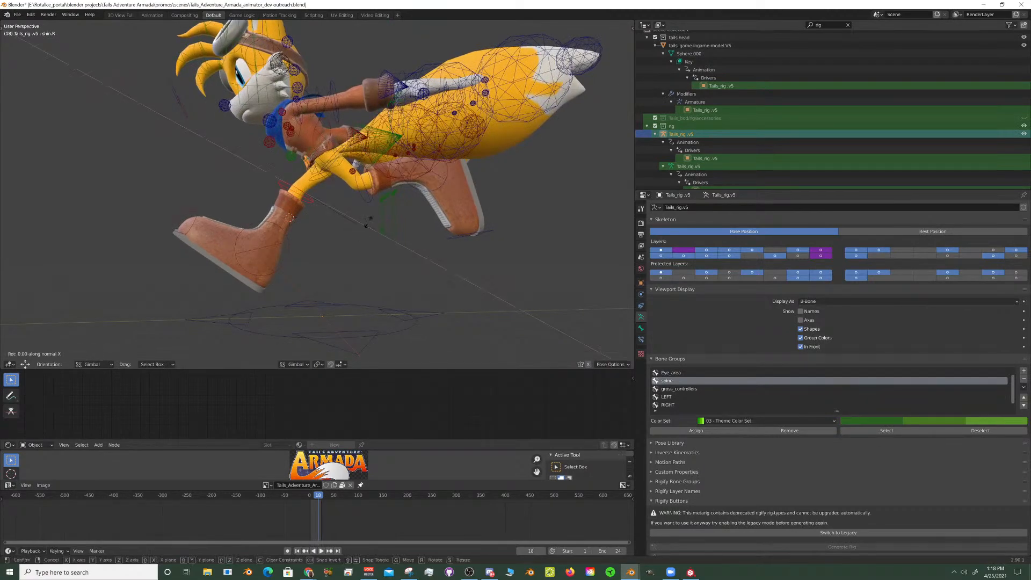
key(x)
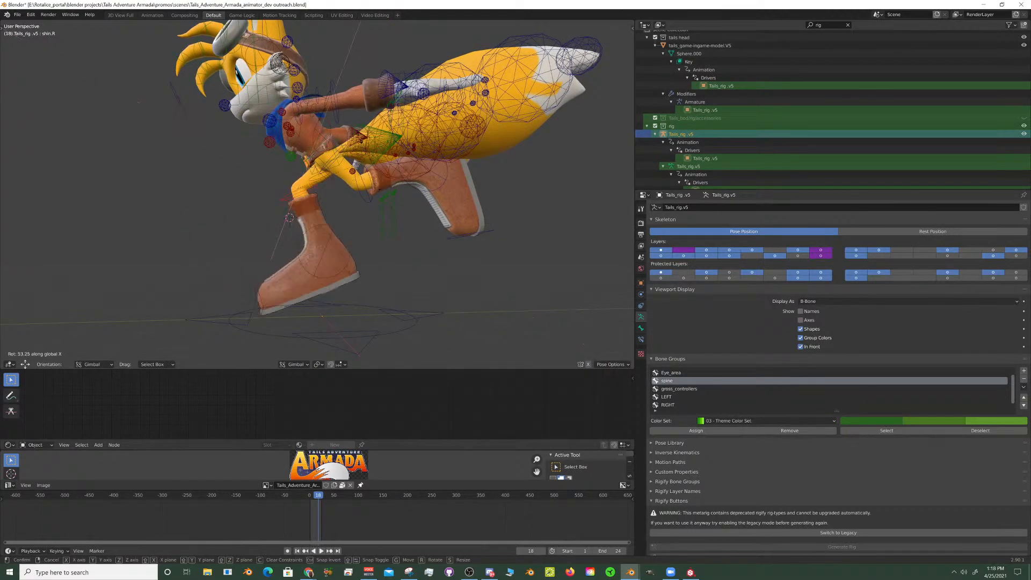
- Rotate the left toe bone (toe.L) about its normal X axis to bend the trailing boot's tip
click(467, 234)
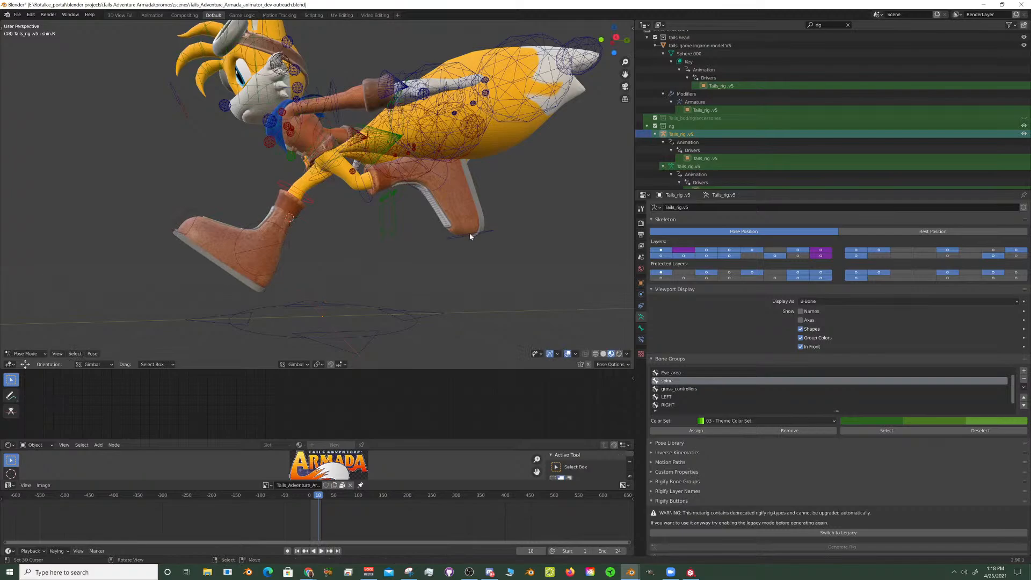
key(r)
key(x)
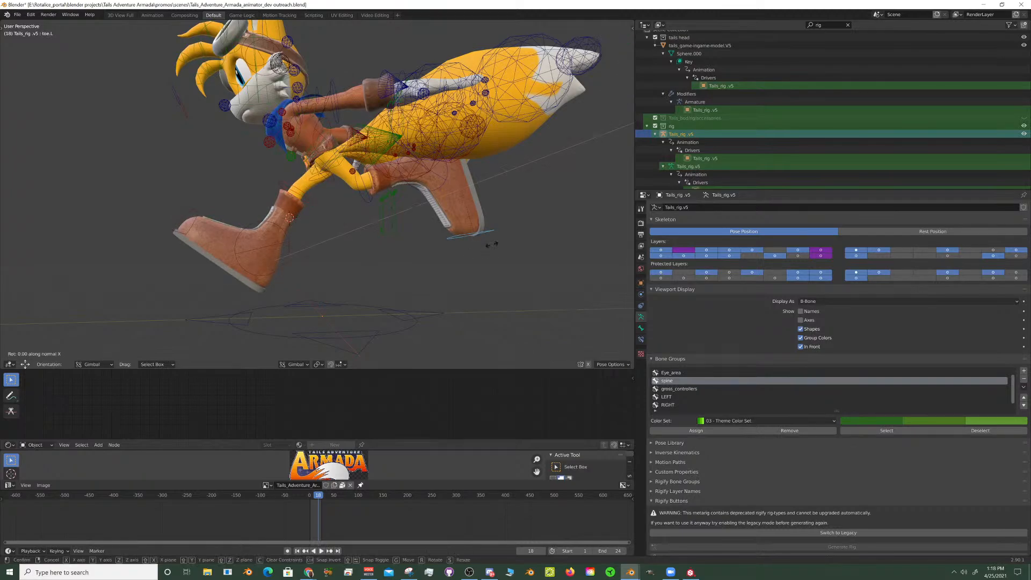
click(267, 230)
- Rotate the right toe bone (toe.R) by about 23.6° about its normal X axis
click(202, 209)
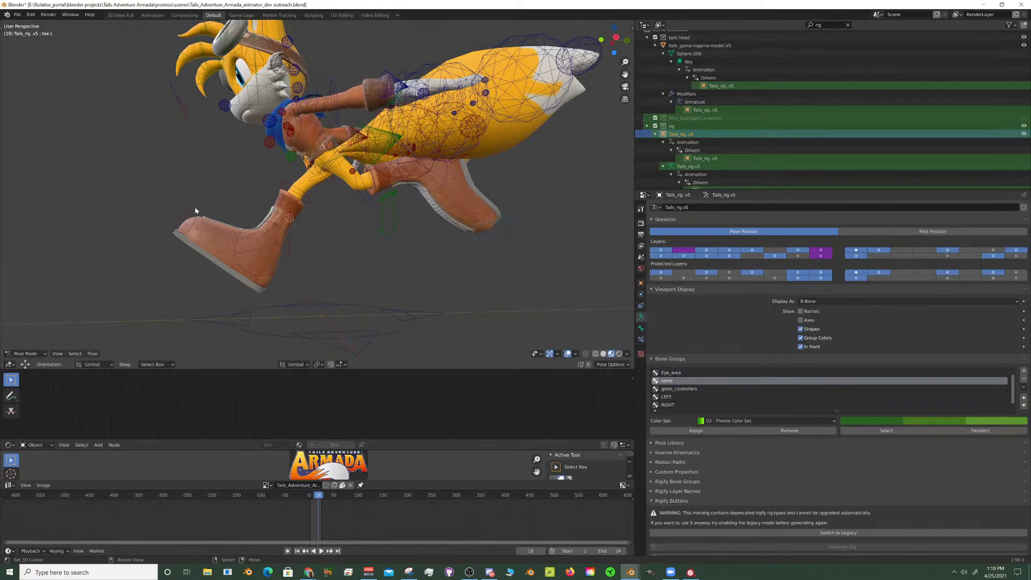
key(r)
key(x)
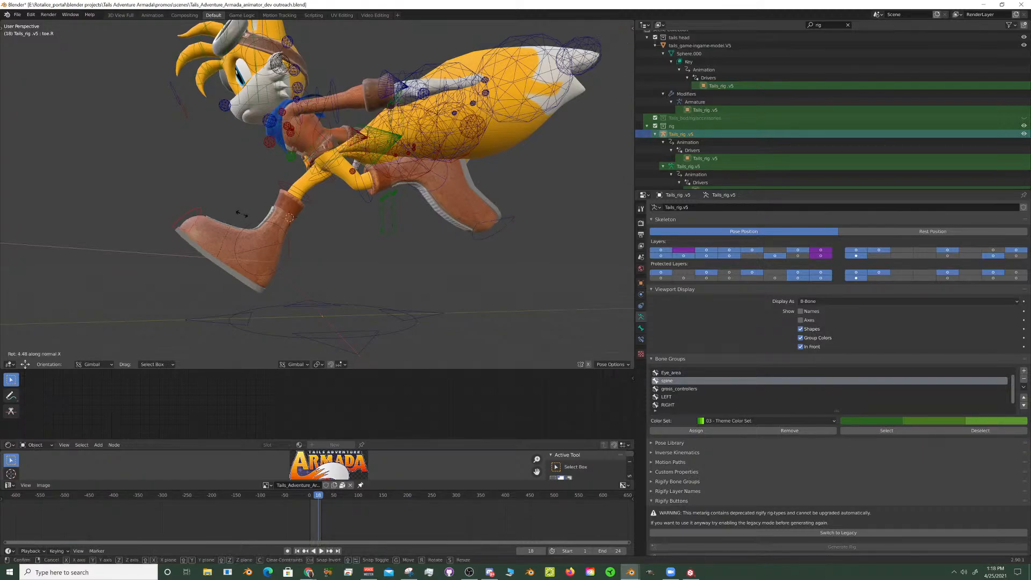
click(248, 226)
- Raise the right mouth-corner control on the face board about 0.166 along global Z and paste its pose mirrored onto the left corner
middle_drag(248, 226, 407, 144)
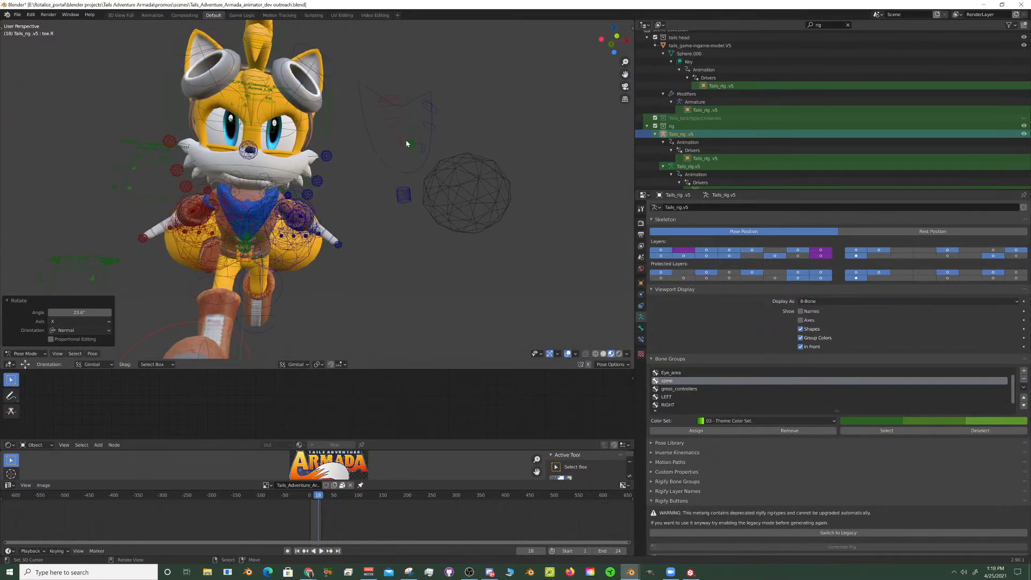
click(400, 144)
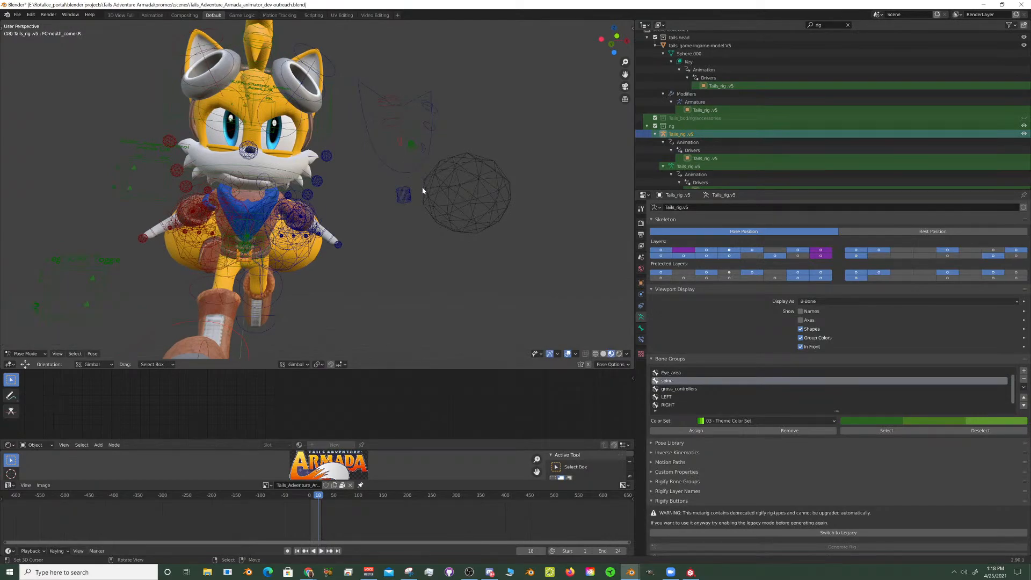
key(g)
key(z)
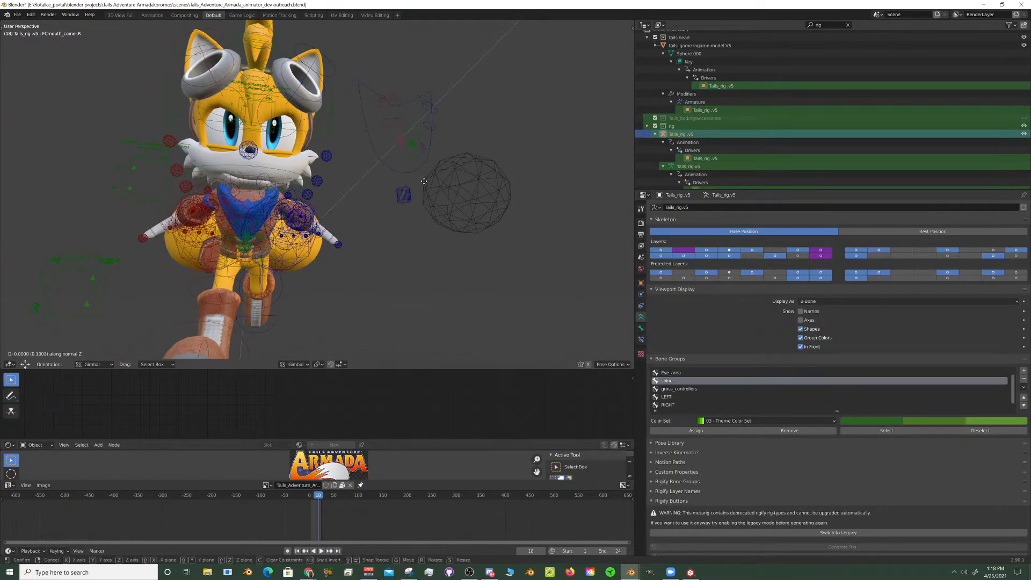
key(z)
click(424, 181)
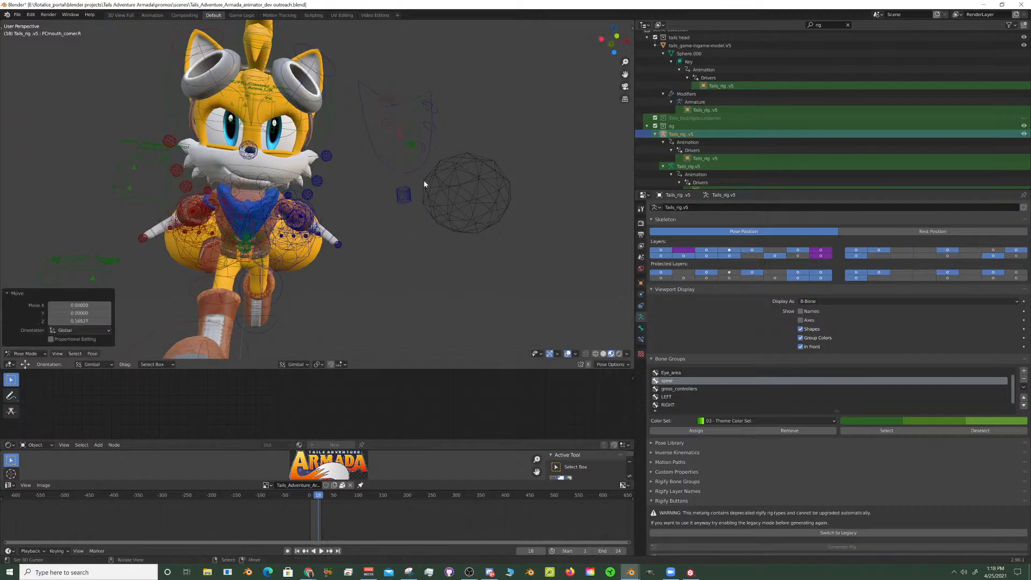
key(ctrl+c)
key(ctrl+shift+v)
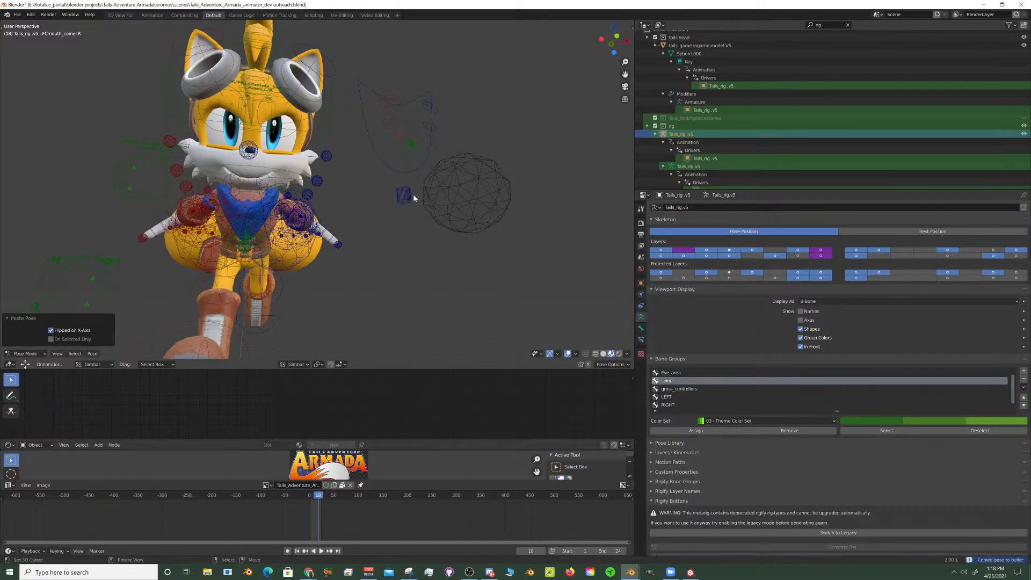
- Move the top-lip control on the face board up about 0.115 along global Z
middle_drag(414, 194, 351, 195)
scroll(437, 130, up, 5)
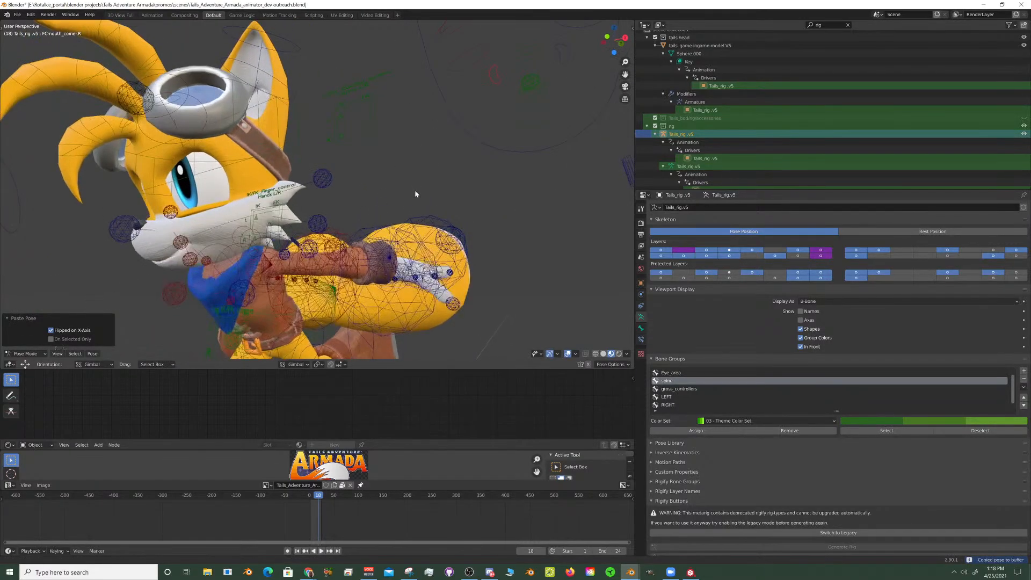
middle_drag(415, 194, 511, 121)
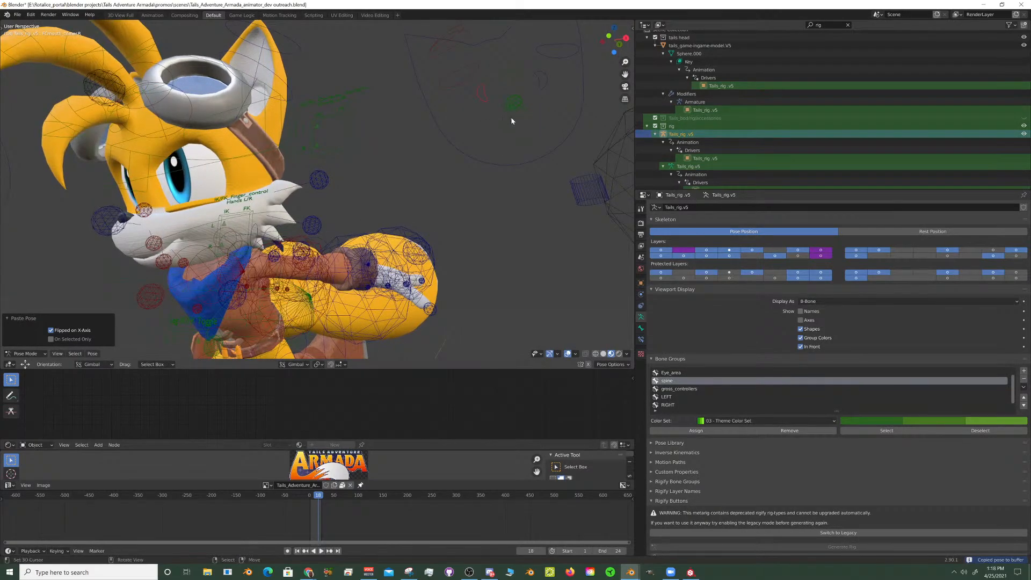
click(508, 70)
key(g)
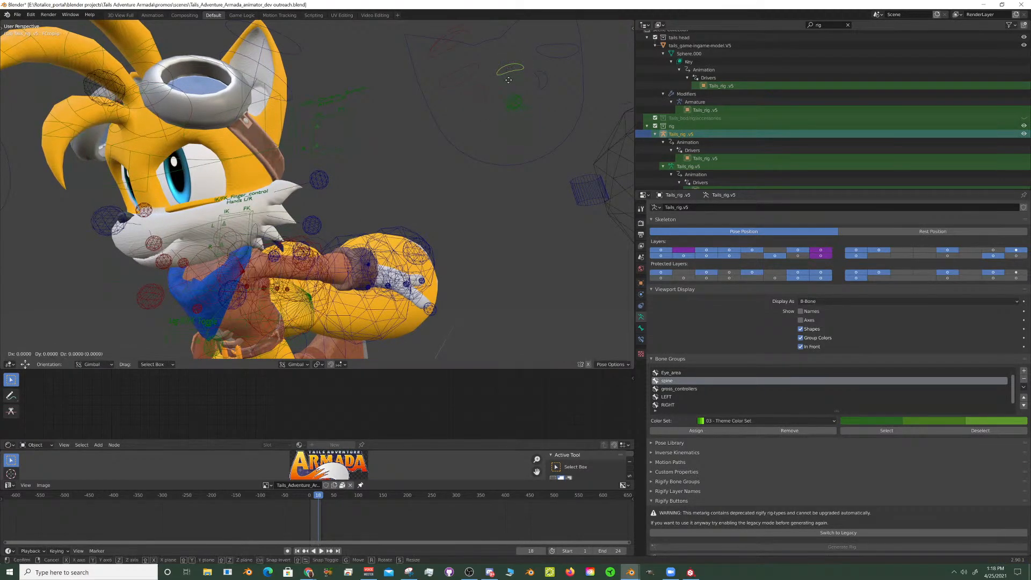
key(z)
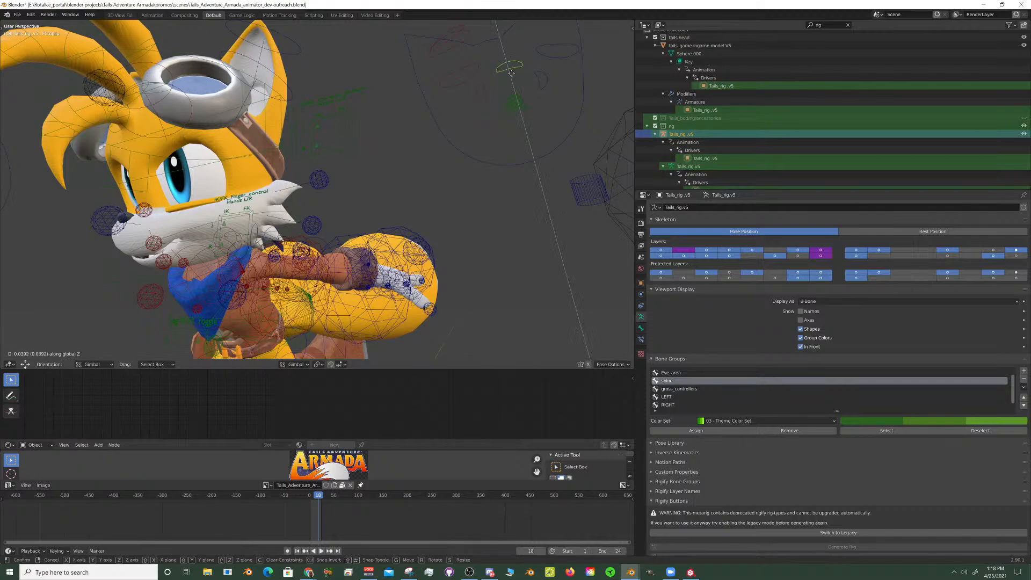
click(512, 76)
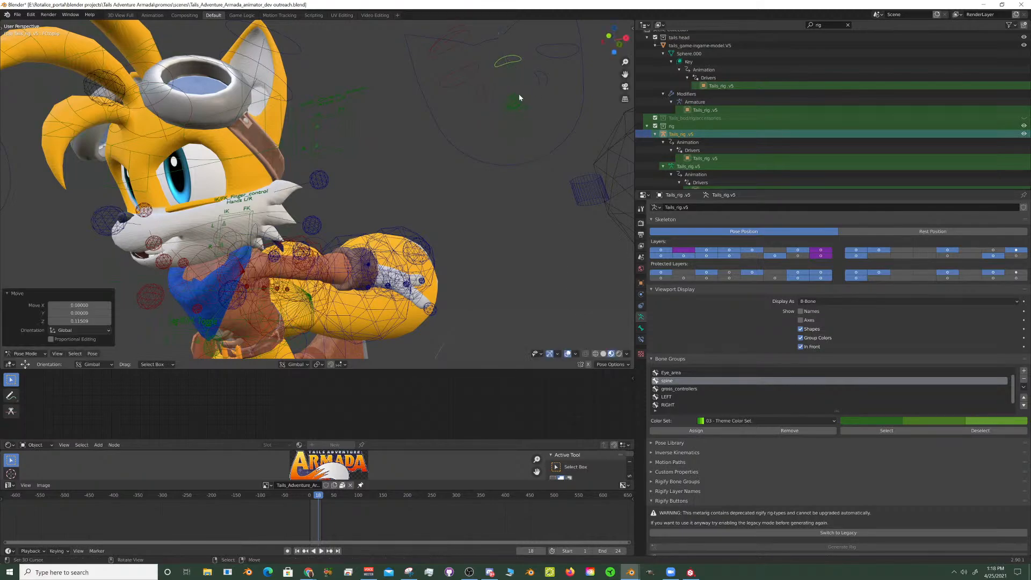
- Lower the bottom-lip control (FCBottomlip) on the face board about 0.122 along global Z
key(ctrl+z)
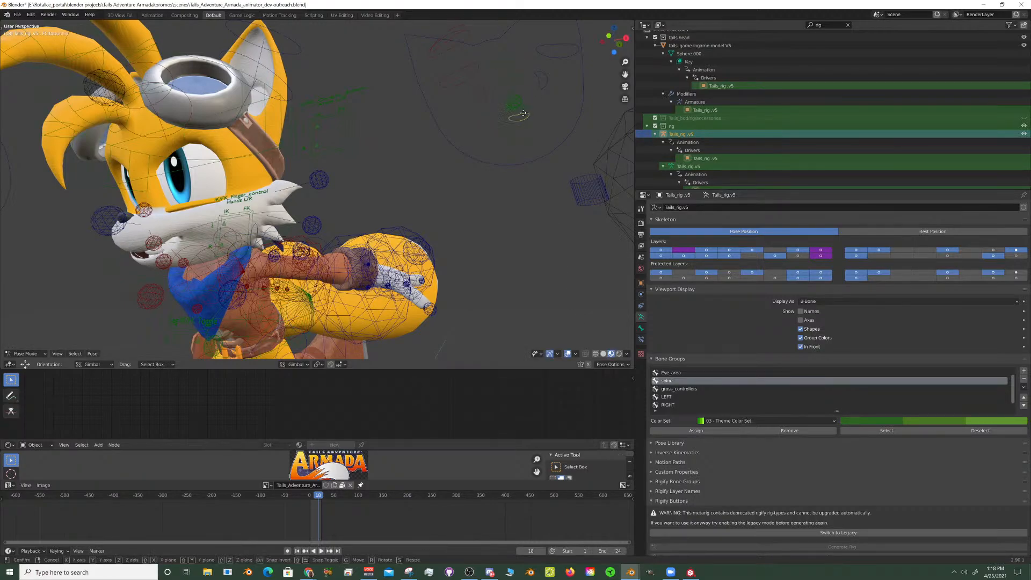
key(g)
key(z)
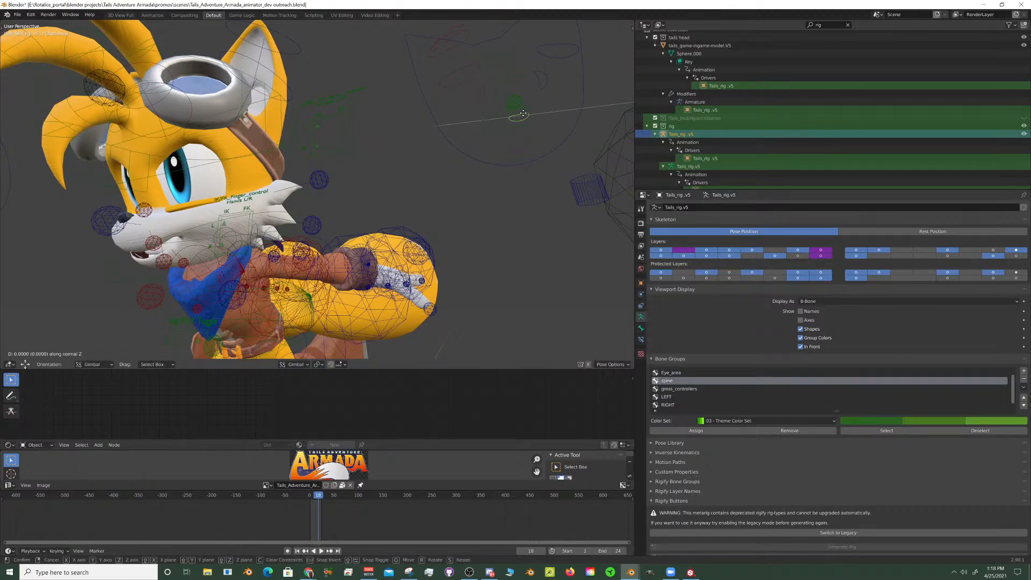
key(z)
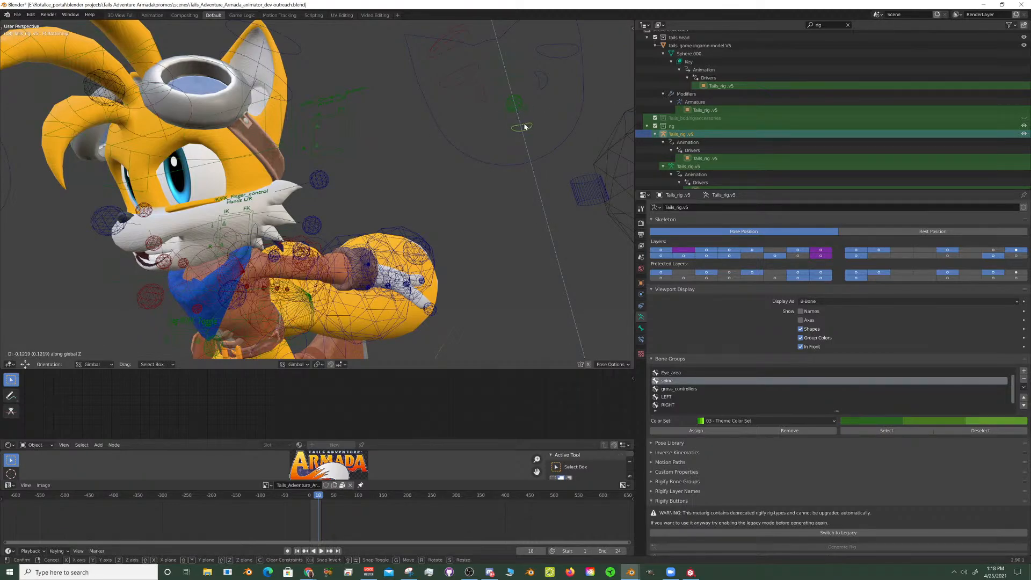
click(526, 126)
key(KP_Decimal)
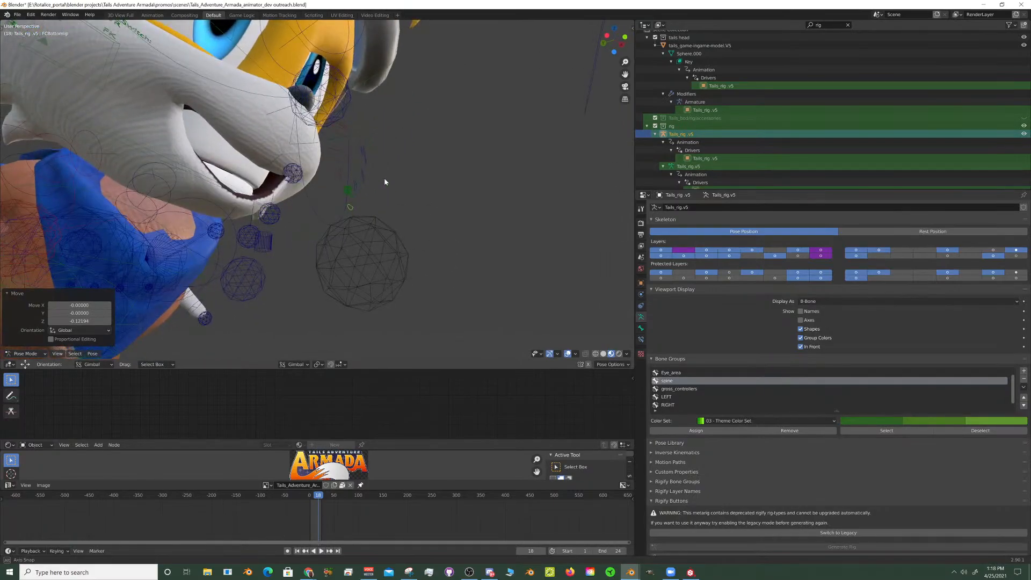
middle_drag(384, 182, 478, 154)
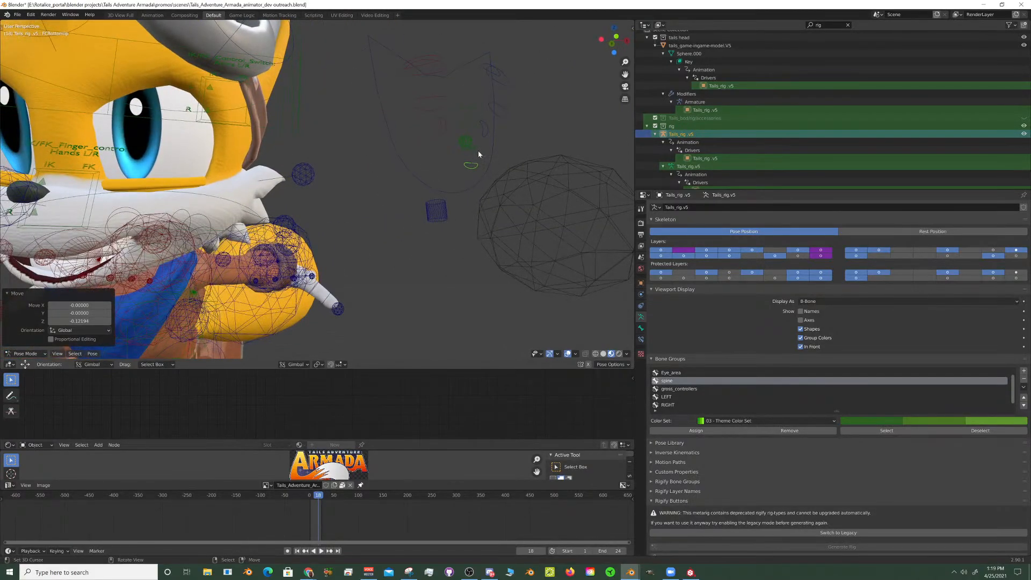
- Reset the left mouth-corner control's location and paste its pose mirrored onto the right corner
click(487, 136)
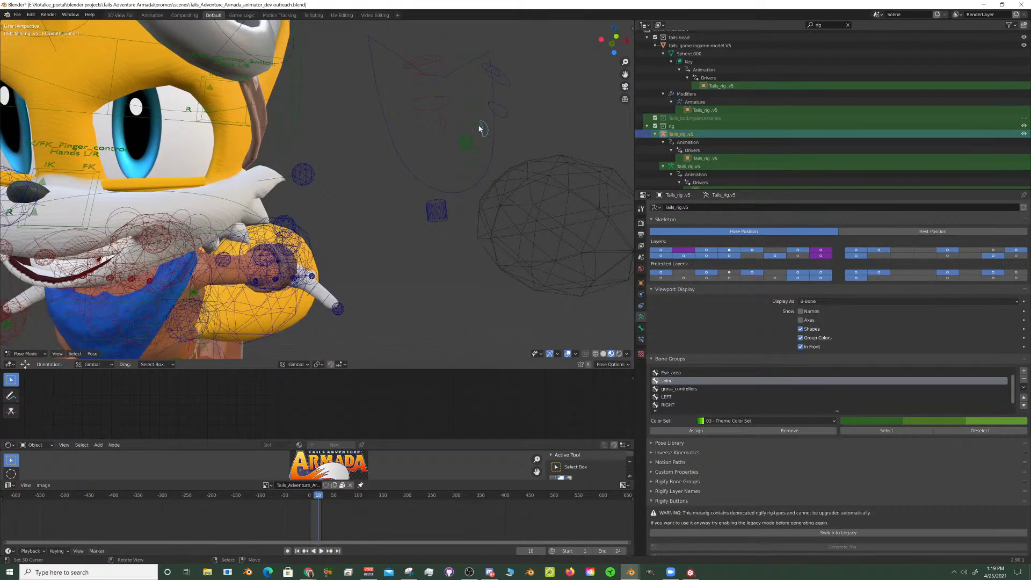
key(alt+g)
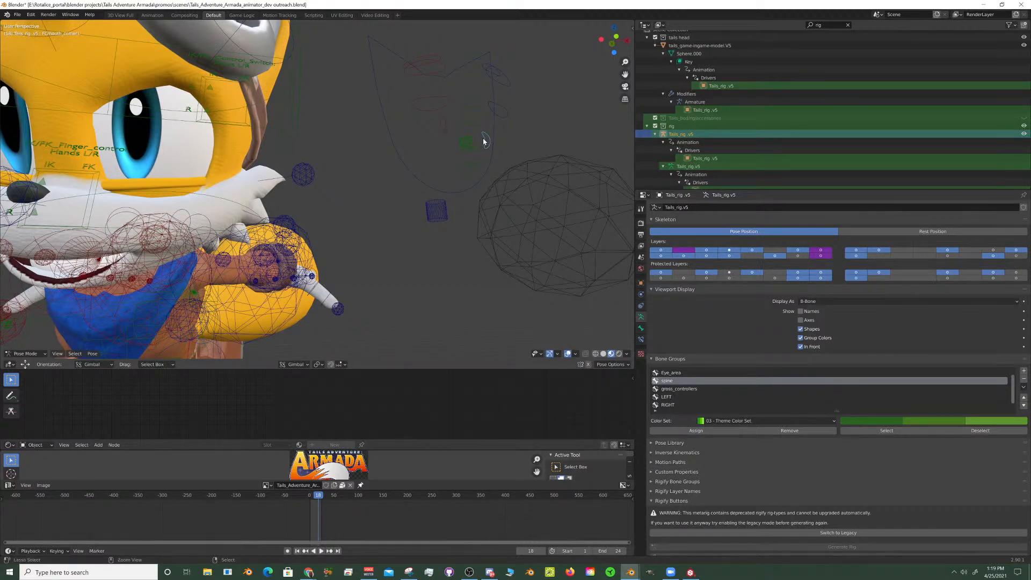
key(ctrl+c)
key(ctrl+shift+v)
middle_drag(483, 141, 406, 168)
middle_drag(452, 160, 390, 196)
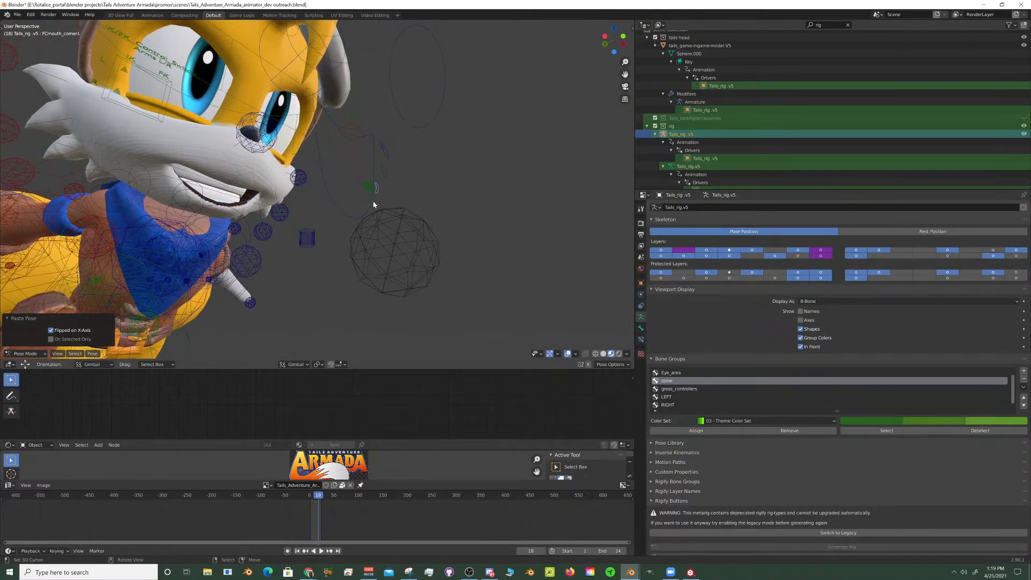
- Shift the bottom-lip control (FCBottomlip) about 0.196 along global Y
click(374, 205)
click(371, 203)
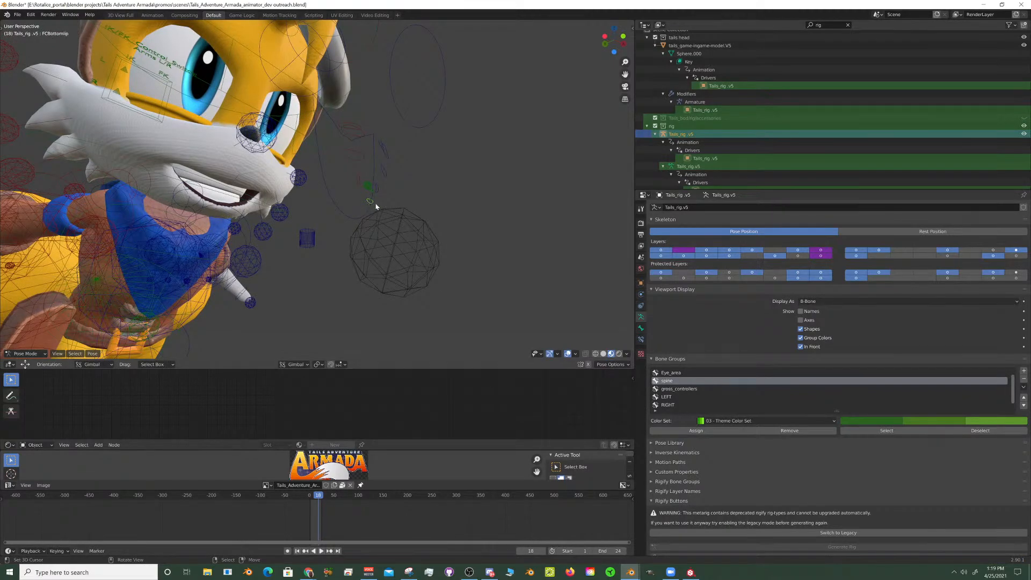
key(g)
key(z)
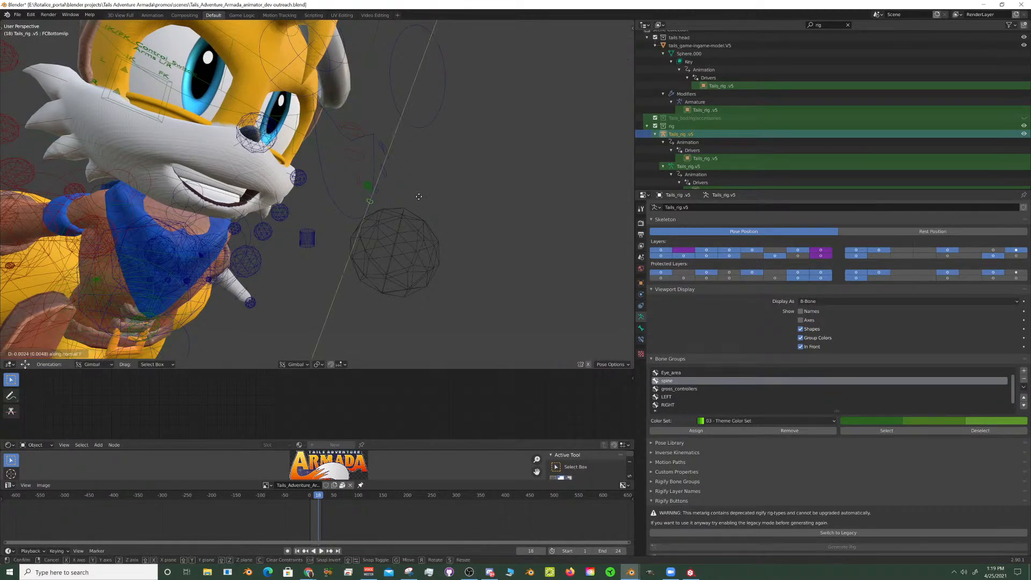
key(y)
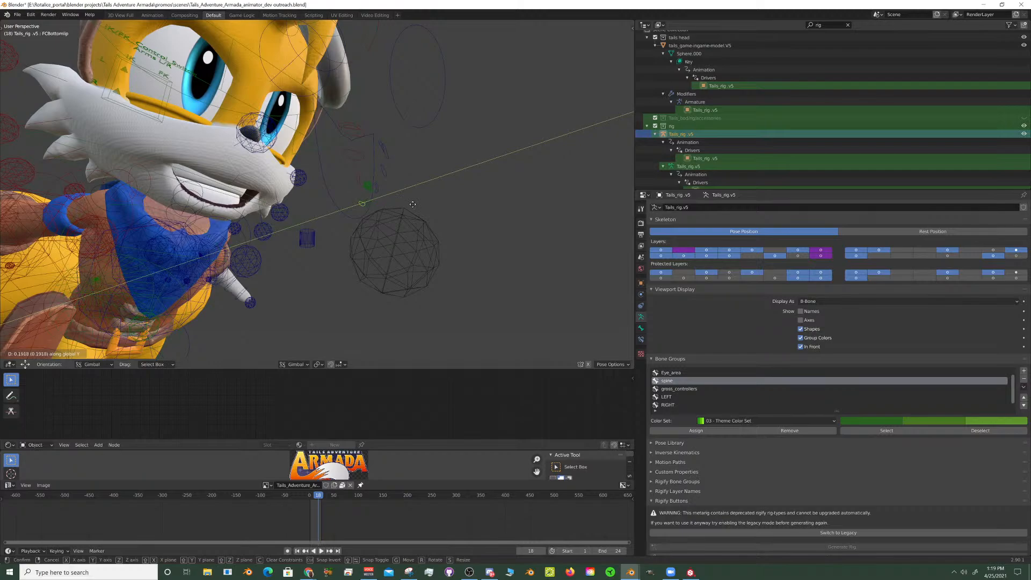
click(389, 199)
mouse_move(389, 197)
middle_down()
mouse_move(281, 209)
mouse_move(386, 201)
middle_up()
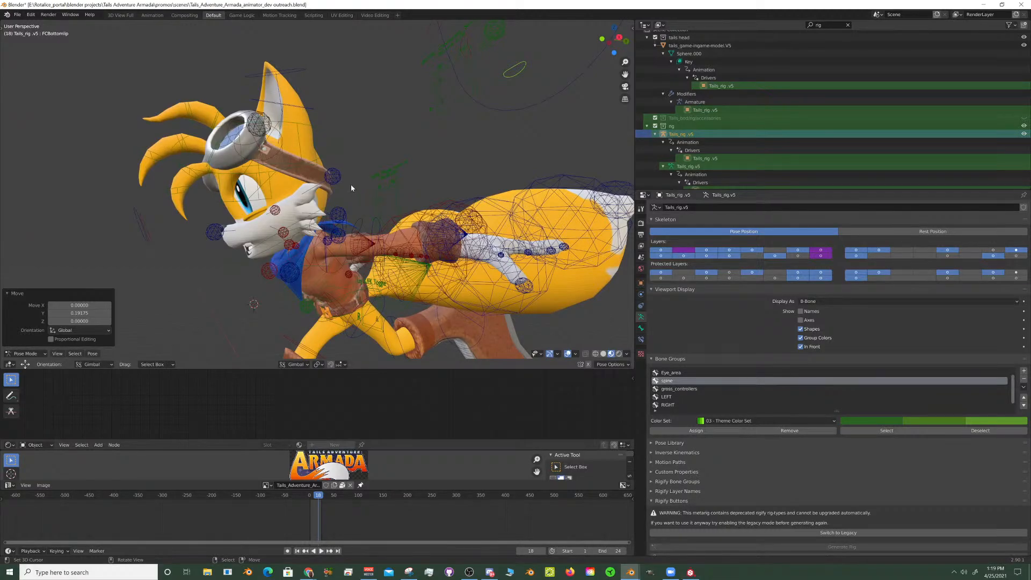
- Rotate the left tail bone milena_tail_beginning.001.l about its normal X axis to swing that tail downward
middle_drag(352, 188, 126, 153)
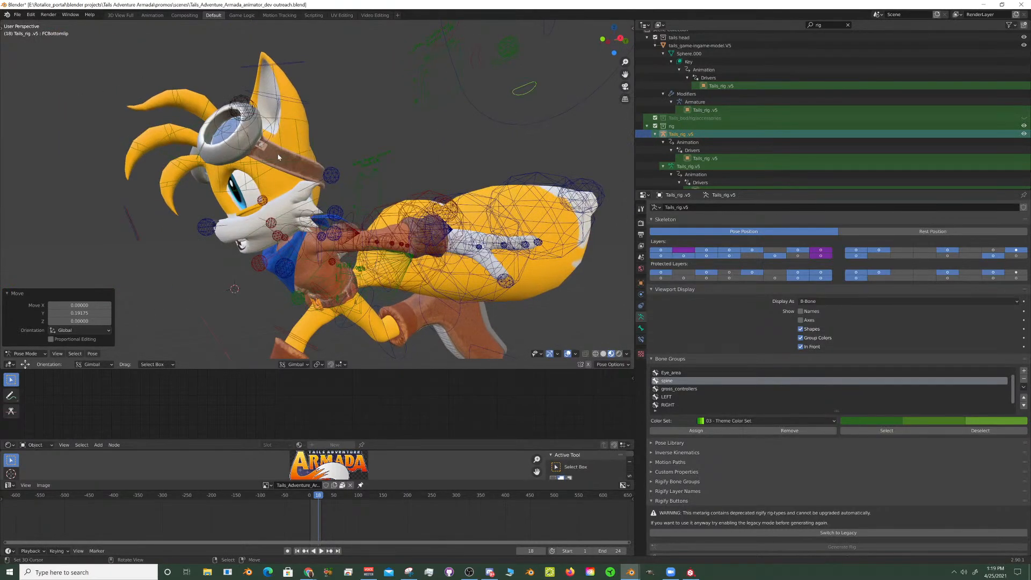
scroll(268, 167, down, 3)
middle_drag(290, 171, 318, 196)
click(413, 223)
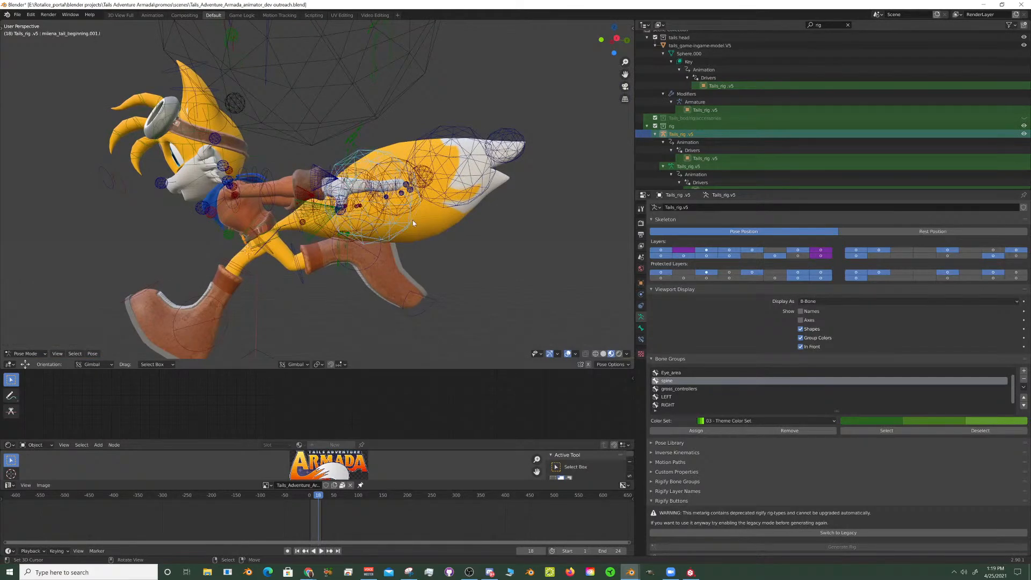
middle_drag(412, 223, 374, 200)
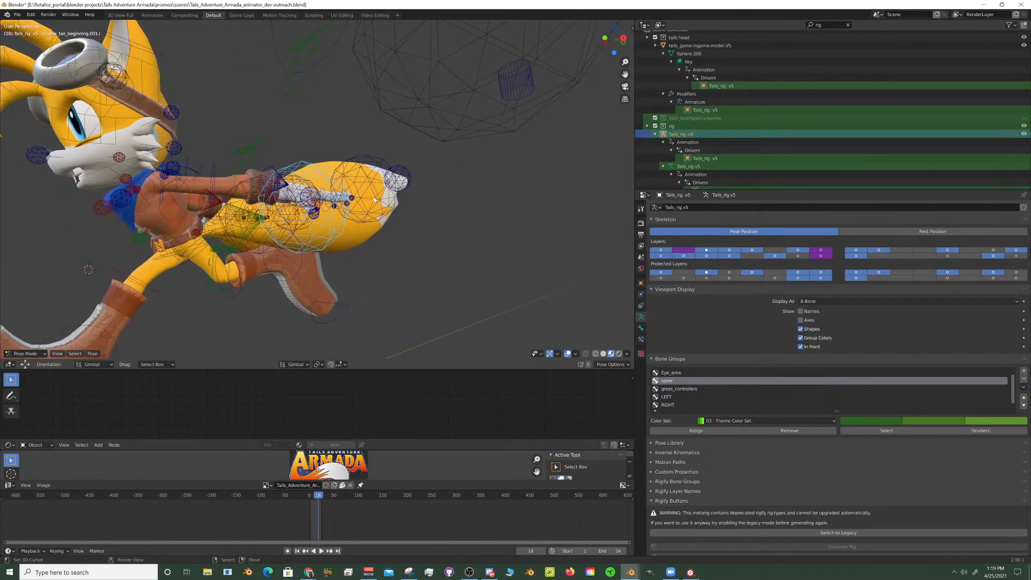
key(r)
key(x)
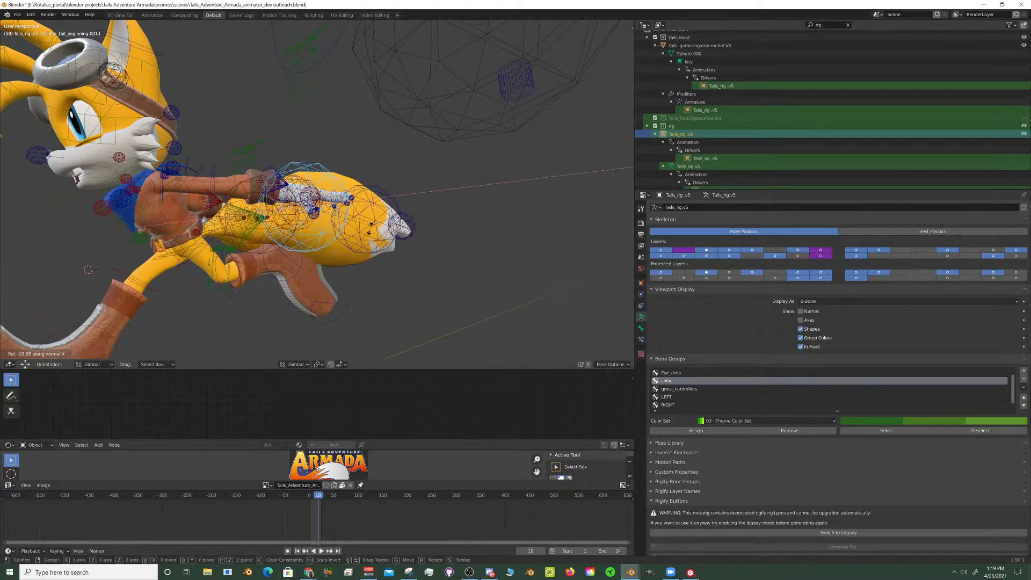
click(295, 193)
- Rotate the right tail bone milena_tail_beginning.001.r by about 18.1° about the global X axis to lift that tail
middle_drag(295, 193, 207, 106)
right_click(266, 94)
right_click(191, 79)
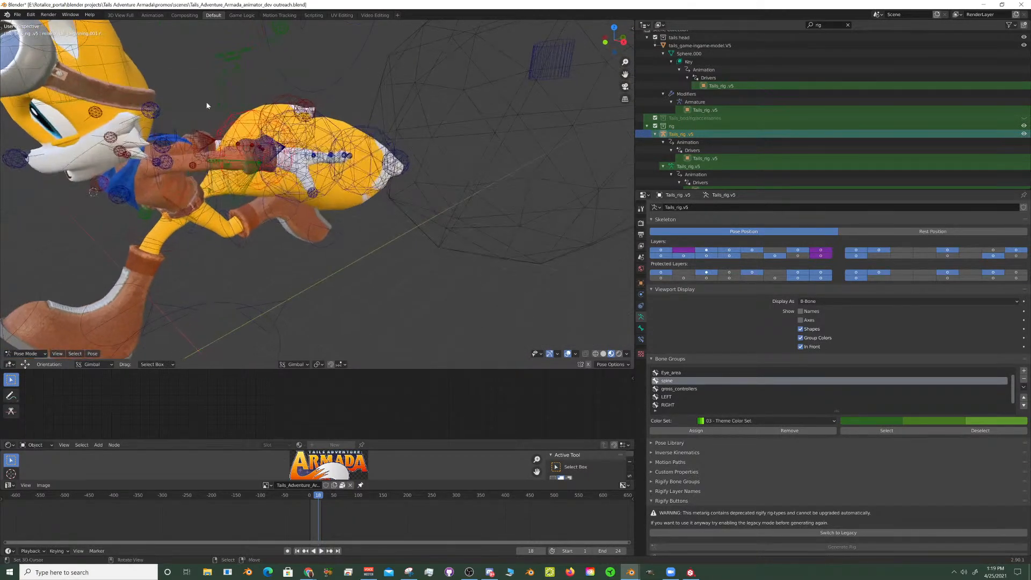
key(r)
key(x)
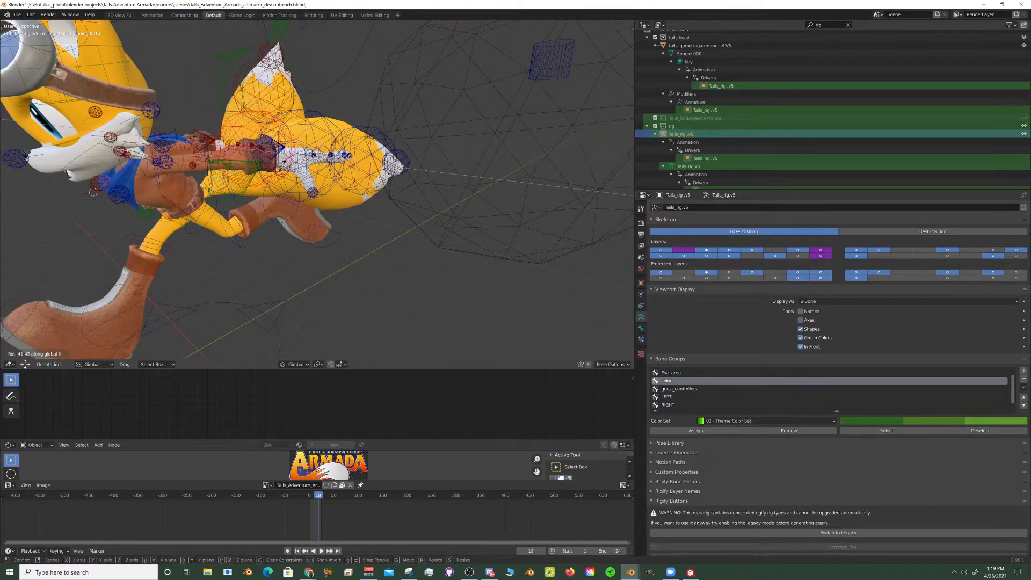
click(282, 173)
- Try lowering the right top-eyelid control (FCtoplid.R) about 0.11 along global Z
middle_drag(282, 173, 367, 151)
scroll(357, 163, down, 5)
scroll(347, 168, up, 4)
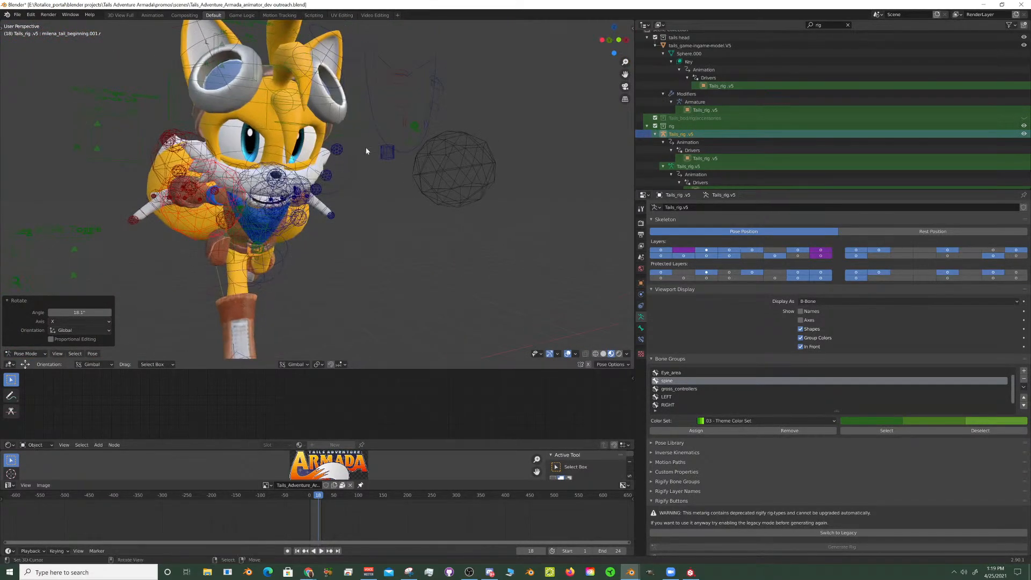
click(397, 85)
key(g)
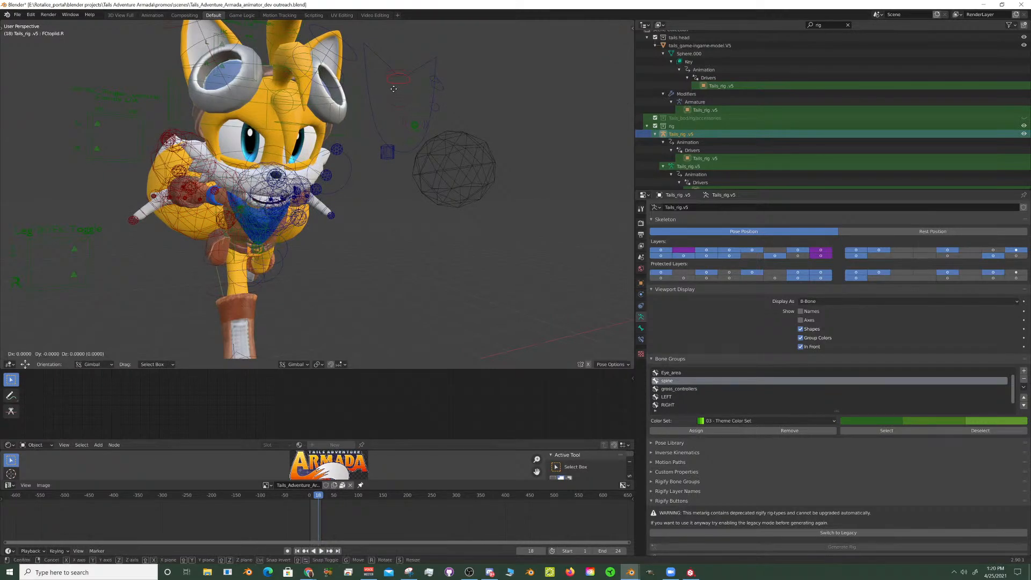
key(z)
key(z)
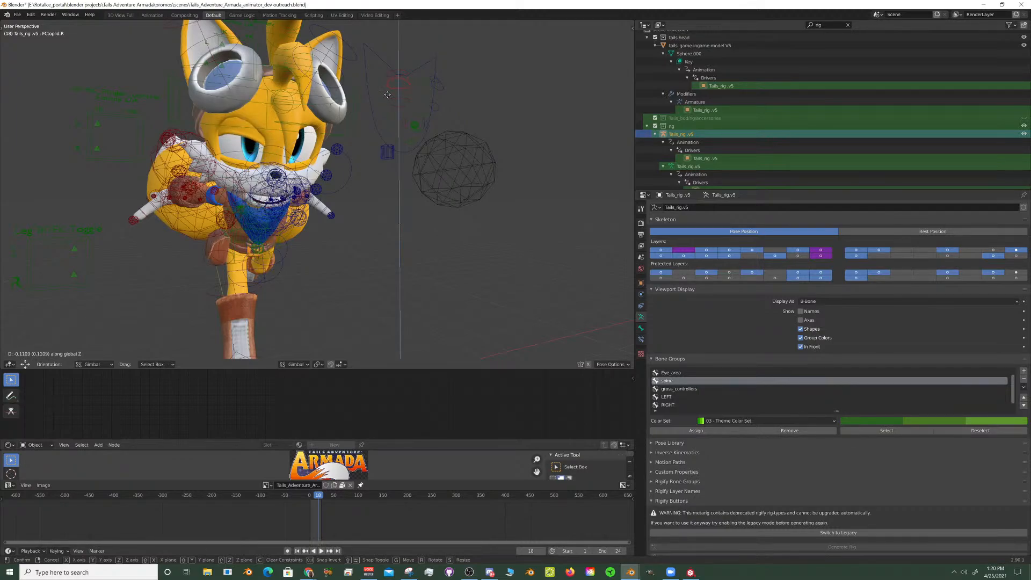
right_click(388, 96)
- Change the scene's render engine to Eevee and show the viewport in Rendered shading
middle_drag(388, 96, 385, 108)
scroll(270, 140, up, 3)
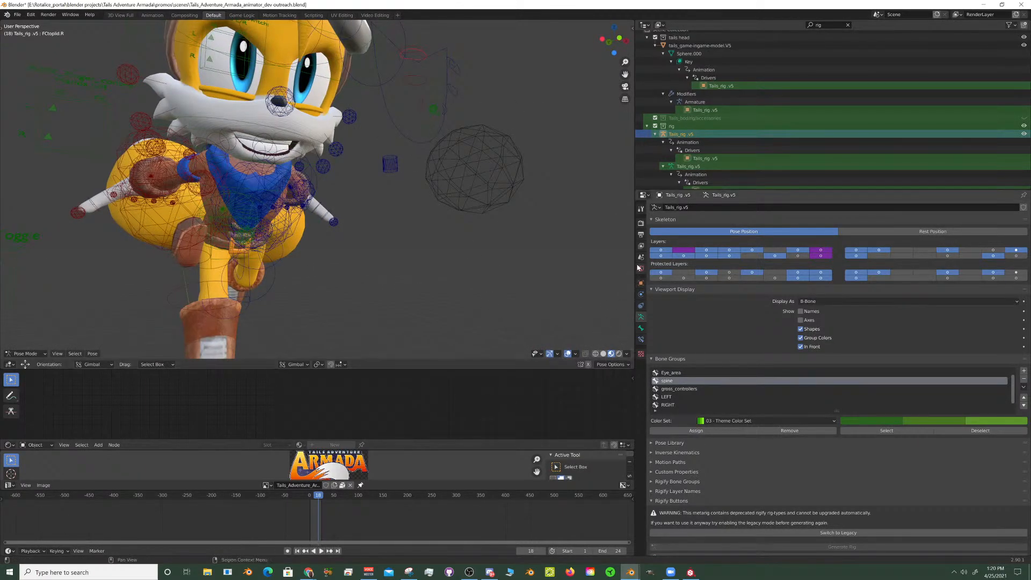
click(641, 224)
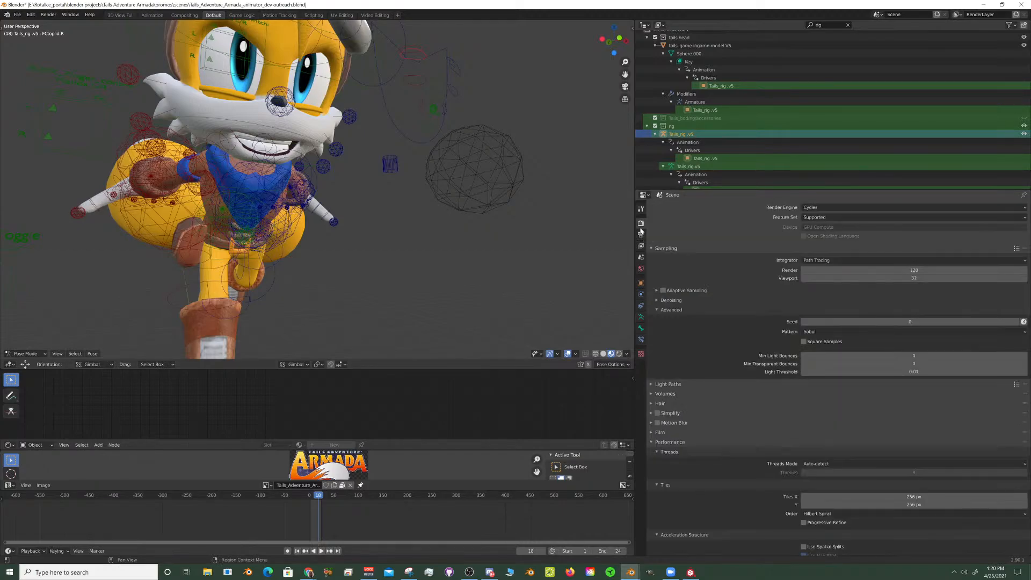
click(811, 208)
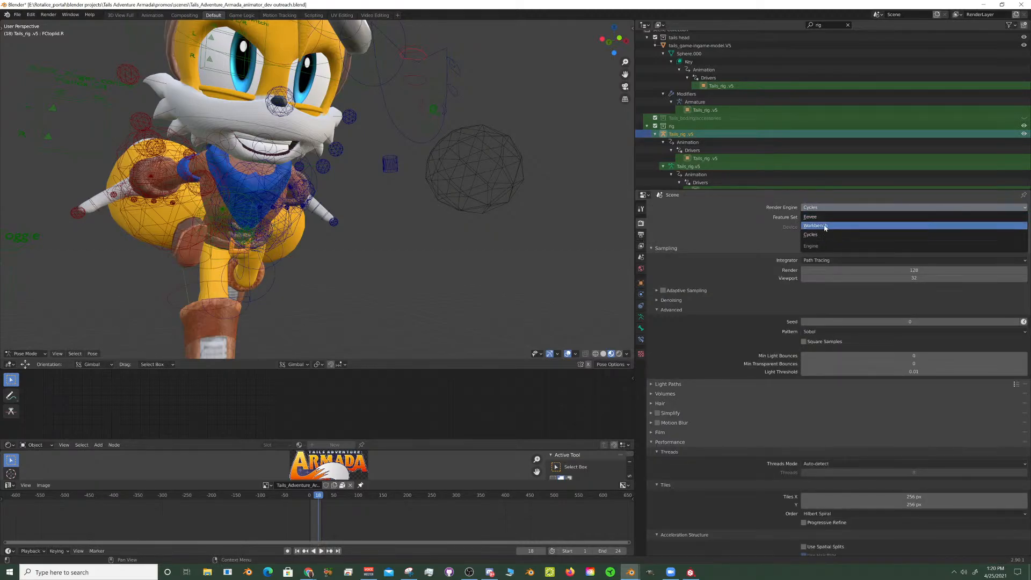
click(823, 218)
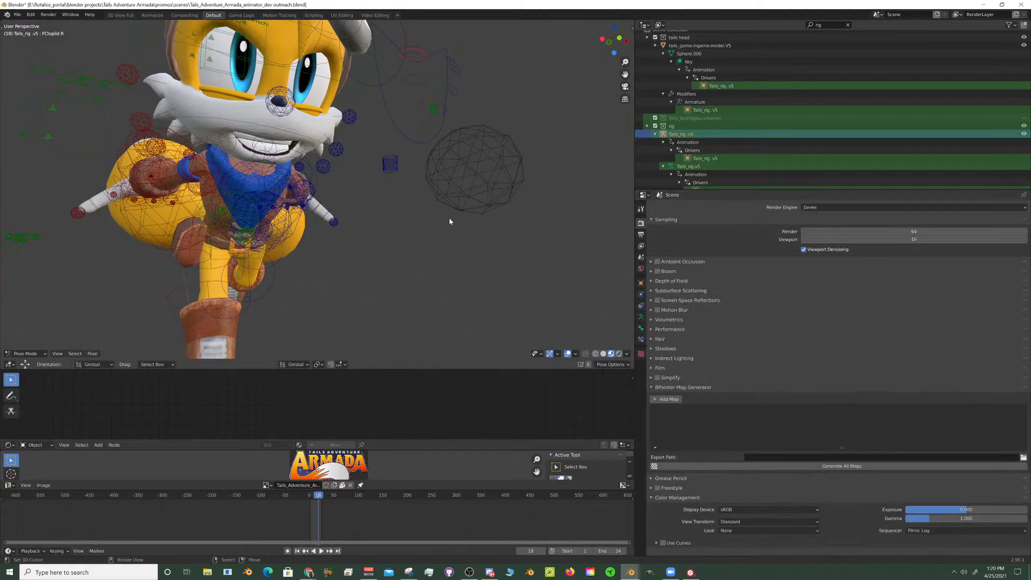
click(619, 355)
- Examine the posed character in the rendered view from the front, side and close to the arm
scroll(400, 221, down, 3)
mouse_move(400, 221)
middle_down()
mouse_move(293, 219)
mouse_move(336, 223)
mouse_move(320, 244)
mouse_move(466, 262)
mouse_move(360, 217)
middle_up()
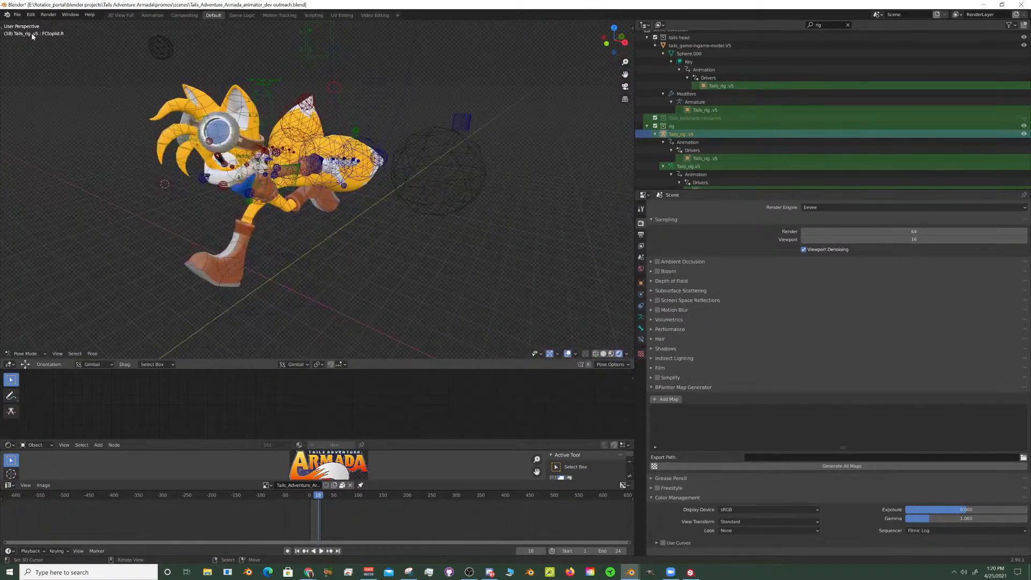
middle_drag(153, 121, 290, 103)
scroll(219, 170, up, 2)
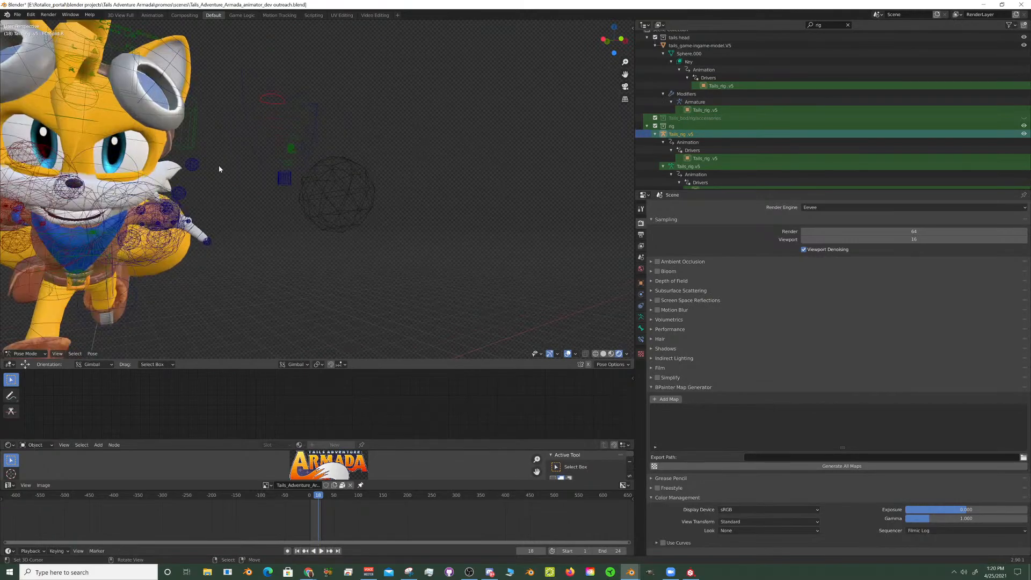
middle_drag(219, 169, 324, 251)
scroll(228, 177, up, 2)
scroll(333, 236, up, 2)
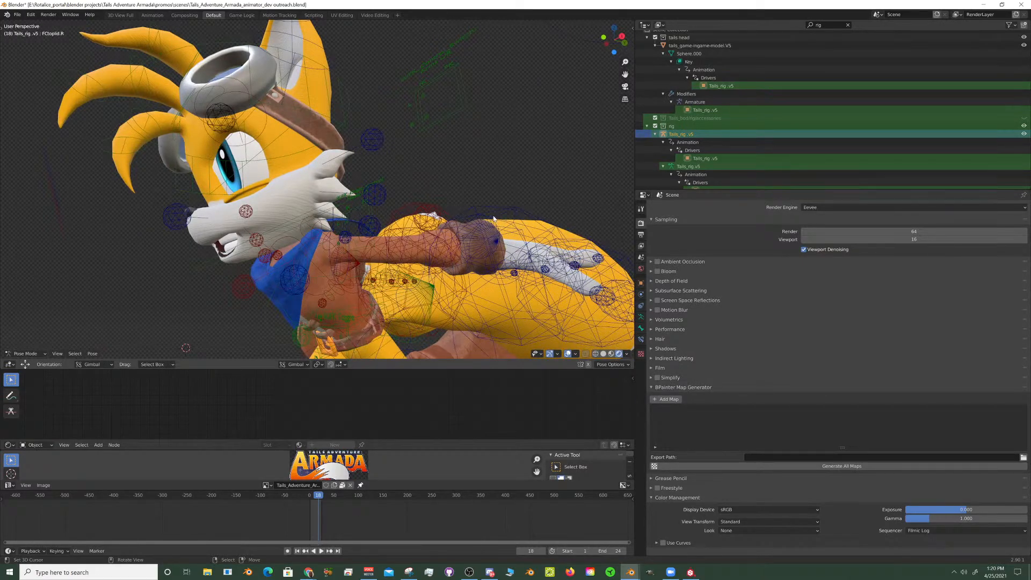
middle_drag(493, 219, 385, 225)
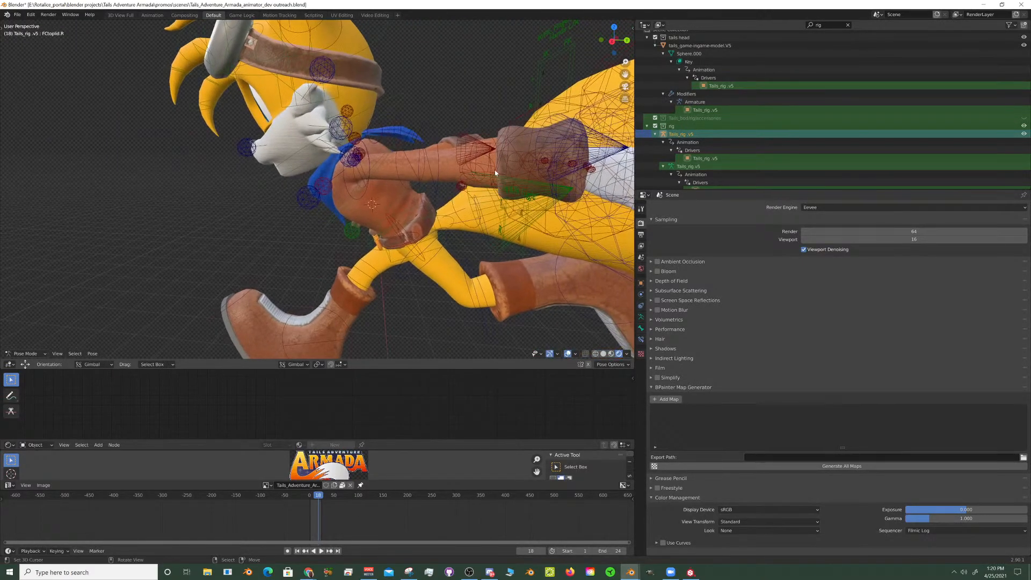
- Clear the location and rotation of the left hand IK control (handik.L)
middle_drag(488, 154, 415, 168)
right_click(354, 167)
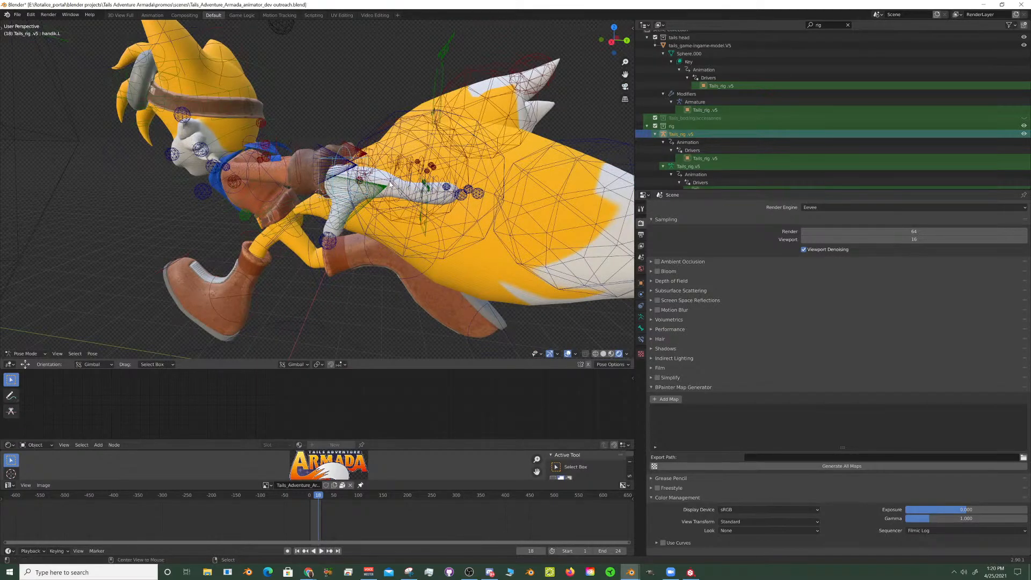
key(alt+g)
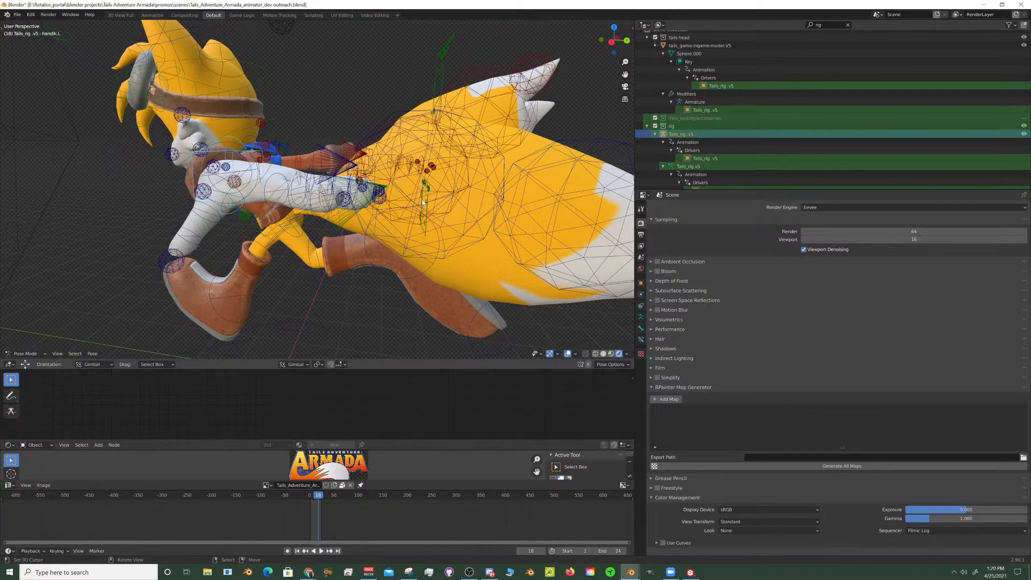
middle_drag(384, 175, 419, 209)
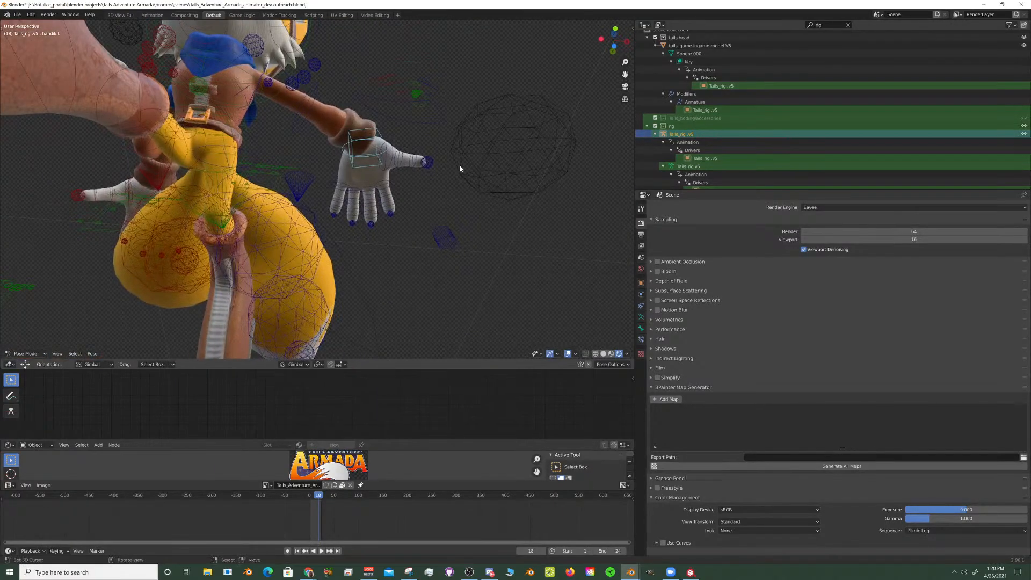
key(alt+r)
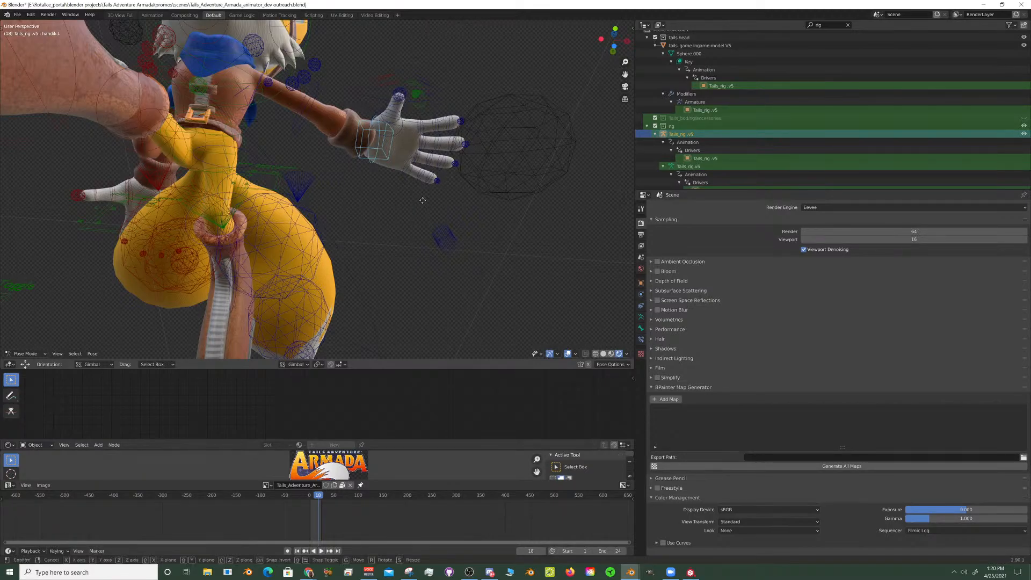
- Move the left hand IK control about -2.72 along global Y
key(g)
key(y)
key(y)
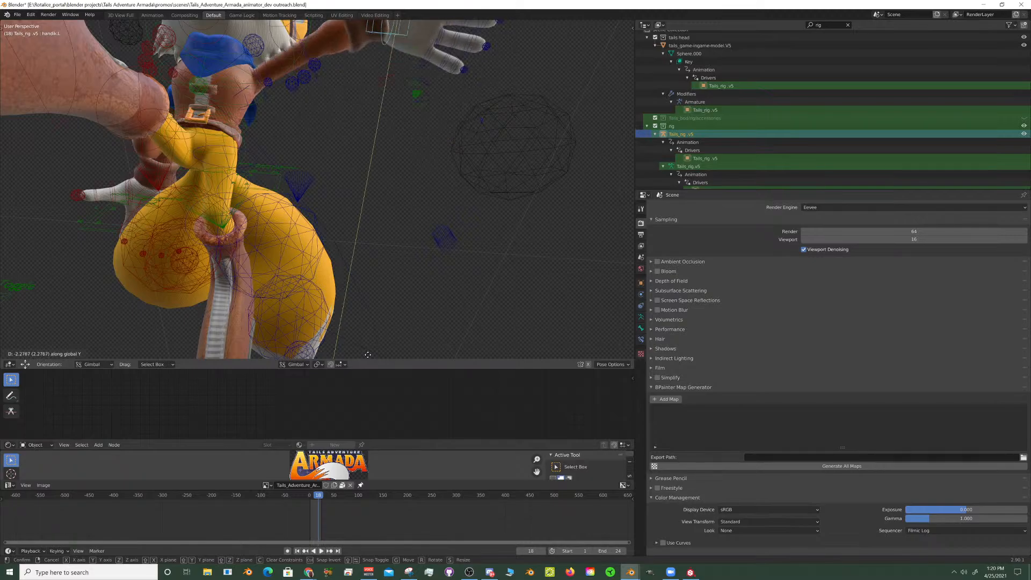
click(402, 335)
- Try rotating the left hand IK control about the global Y axis to turn the palm
scroll(329, 208, down, 3)
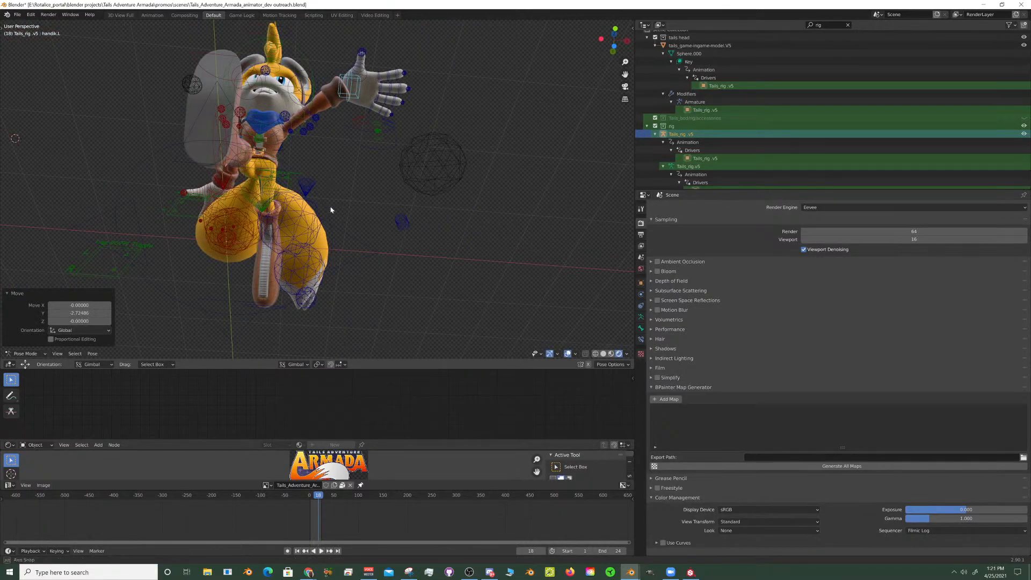
middle_drag(330, 209, 440, 254)
scroll(352, 246, up, 4)
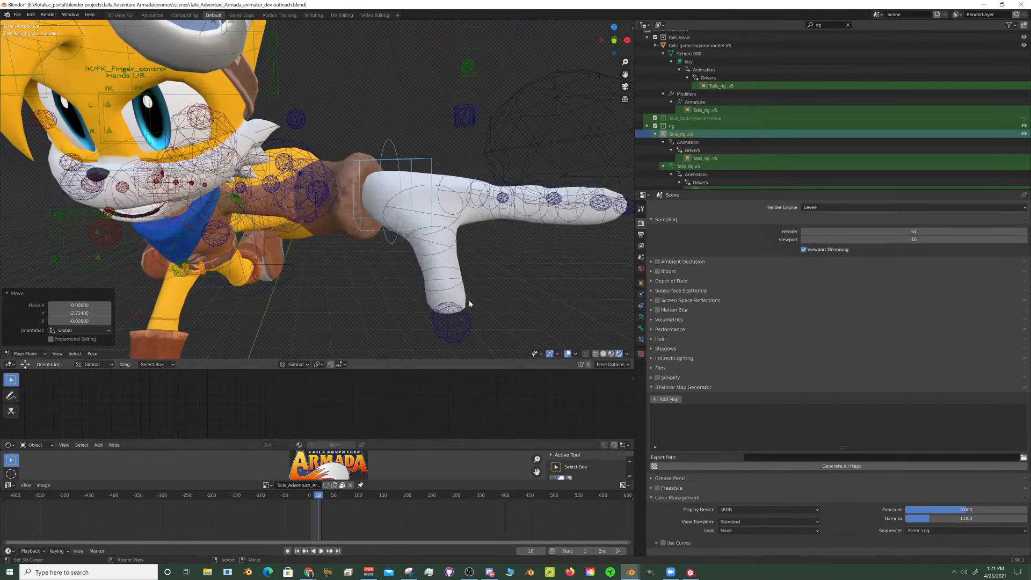
key(r)
key(y)
key(y)
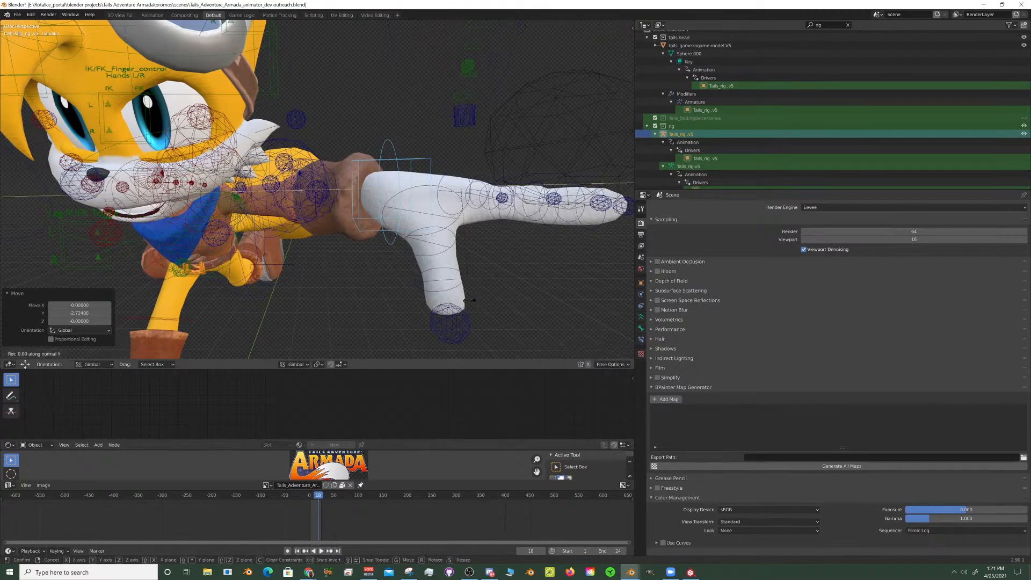
key(y)
key(y)
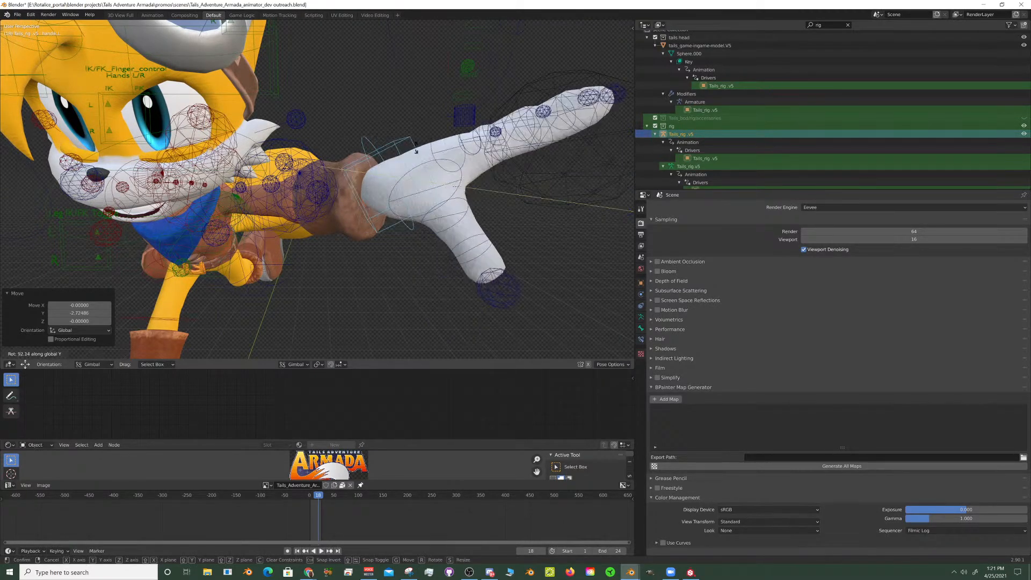
click(471, 270)
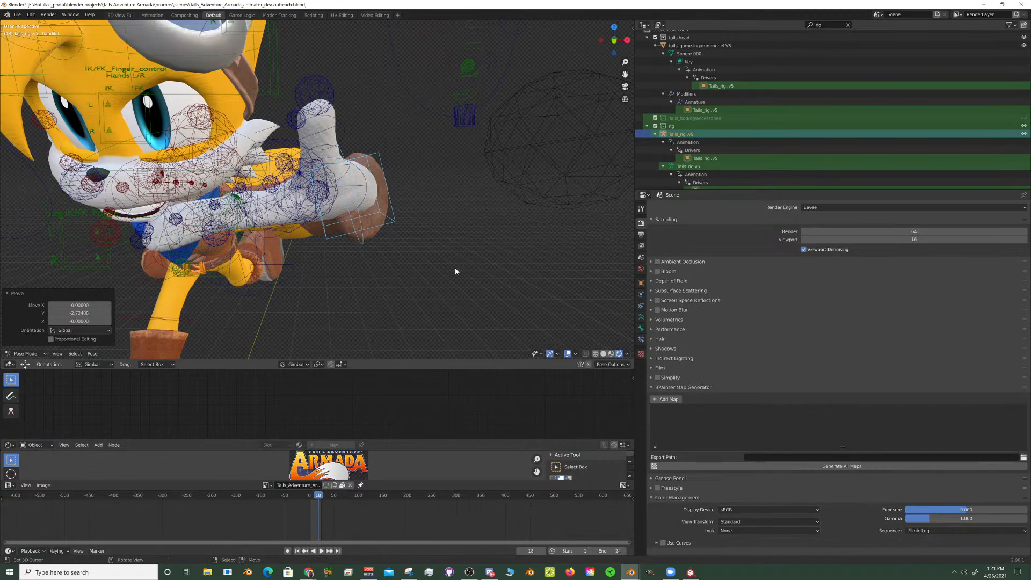
- Try rotating the left hand IK control by about 65° about its normal Z axis, and undo it
scroll(455, 268, down, 6)
middle_drag(443, 253, 392, 246)
scroll(492, 249, up, 3)
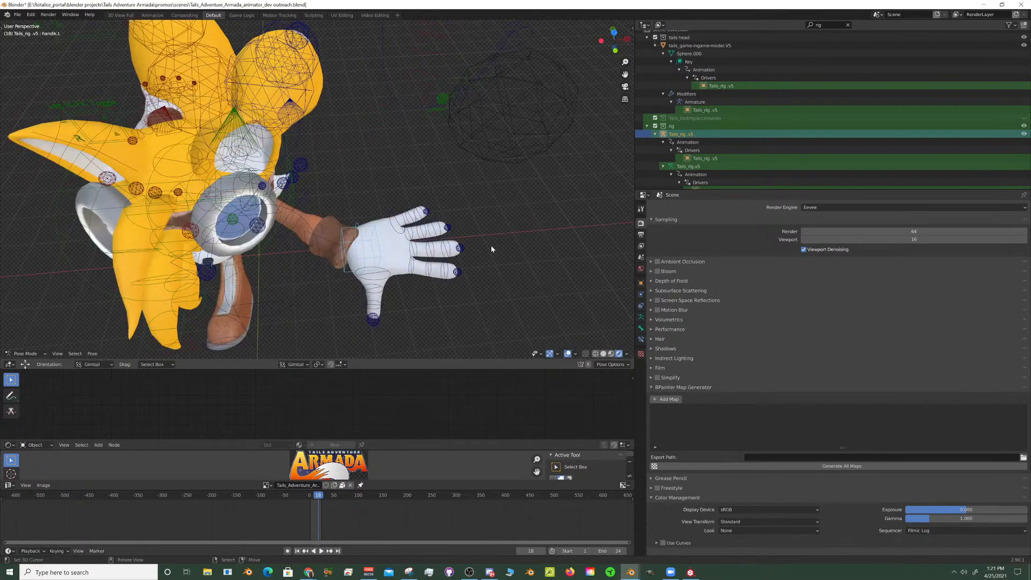
key(r)
key(z)
key(z)
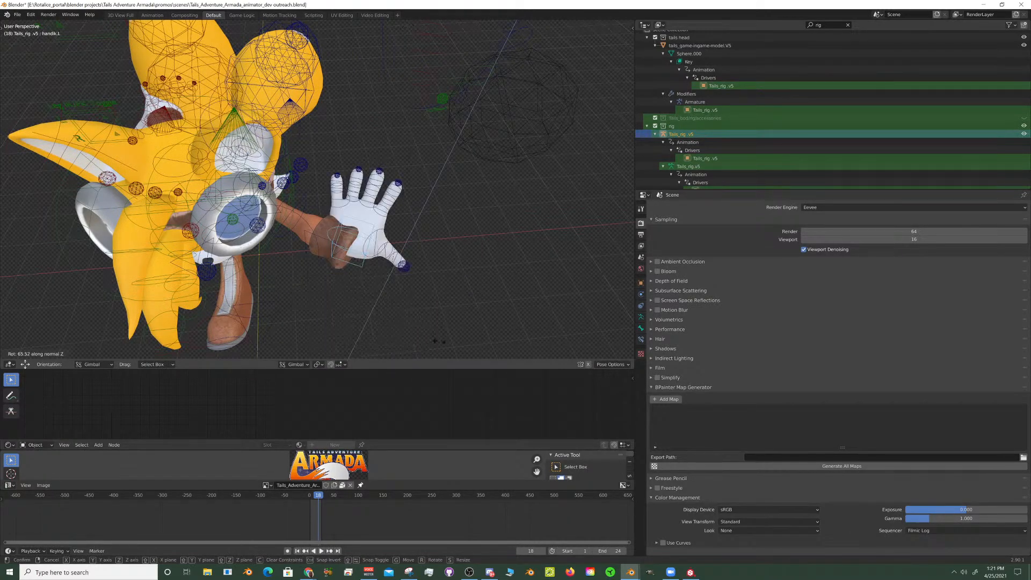
click(408, 20)
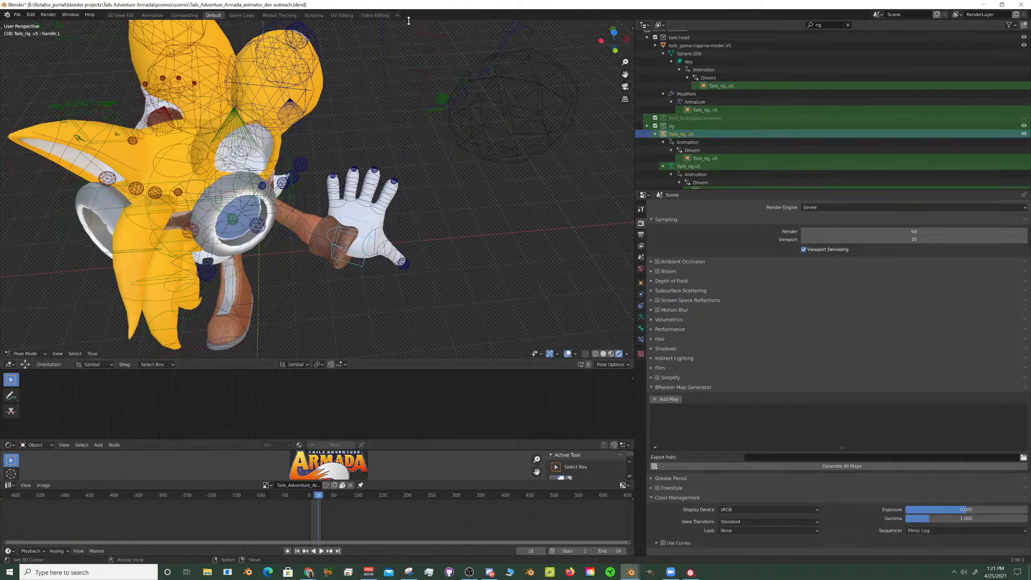
key(ctrl+z)
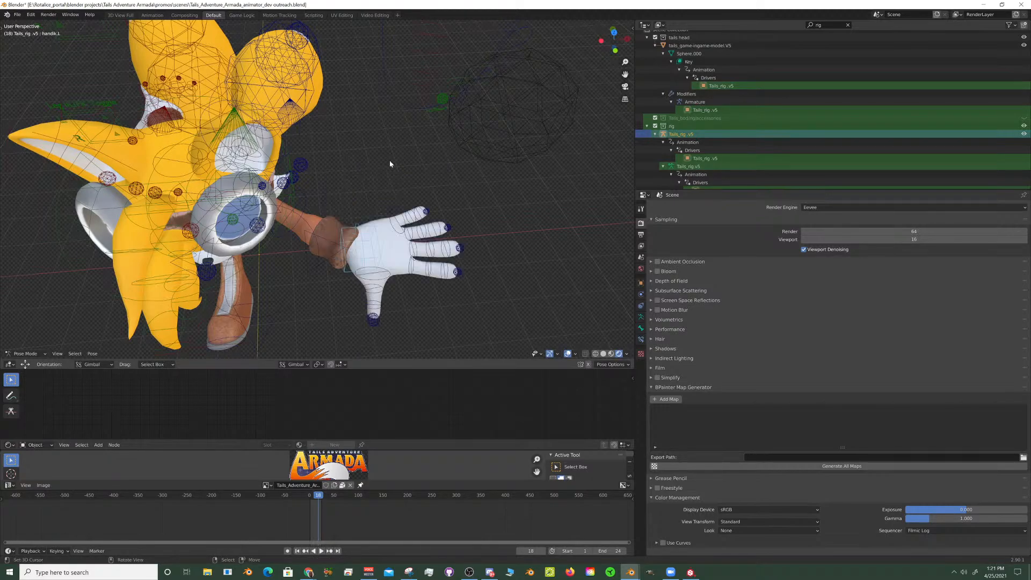
- Return the viewport to Material Preview shading and frame the whole character from the front
click(611, 355)
scroll(368, 174, down, 6)
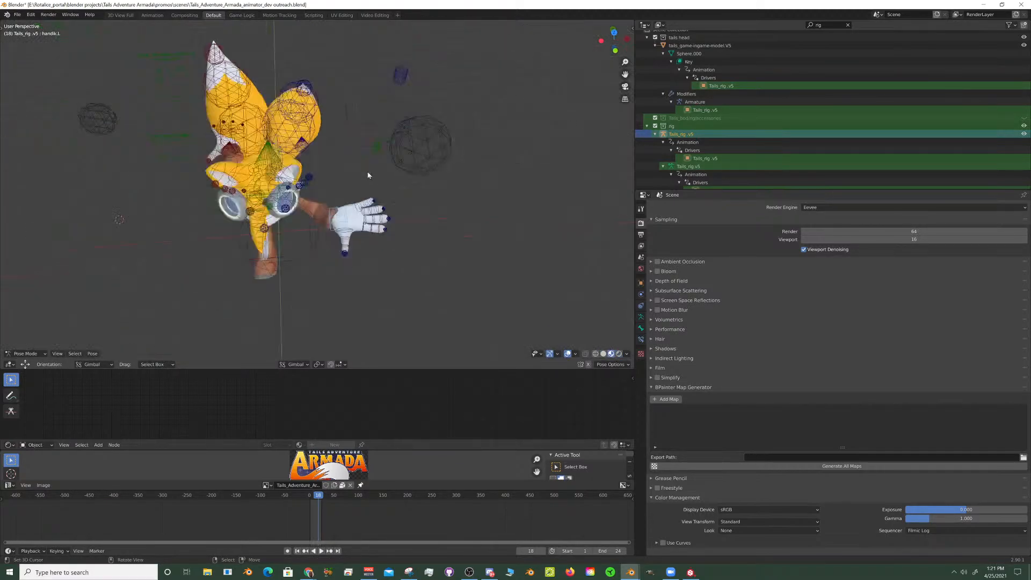
middle_drag(273, 334, 298, 270)
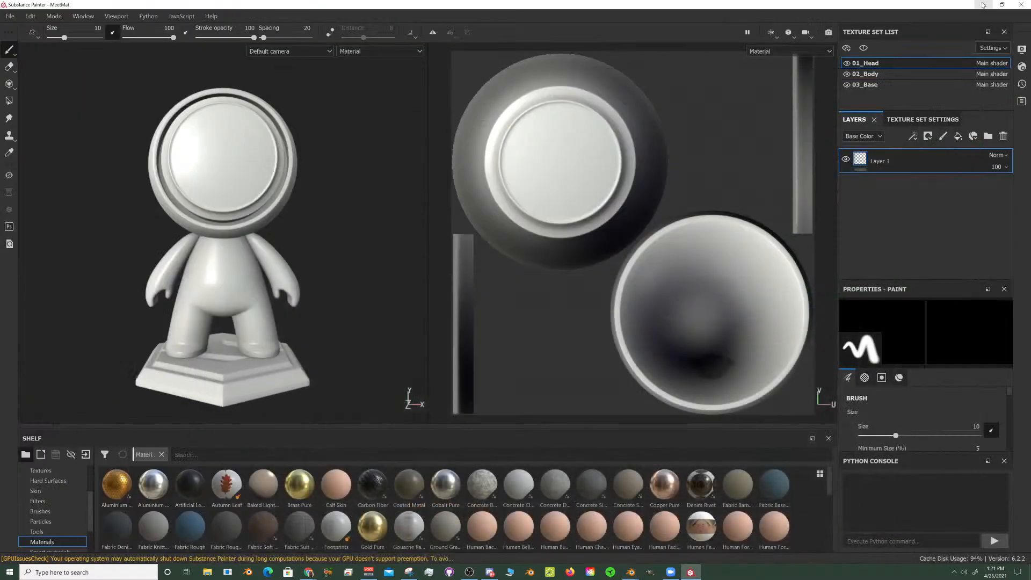
- Switch to Substance Painter and bring up the dialog for opening an existing project
click(984, 4)
click(13, 17)
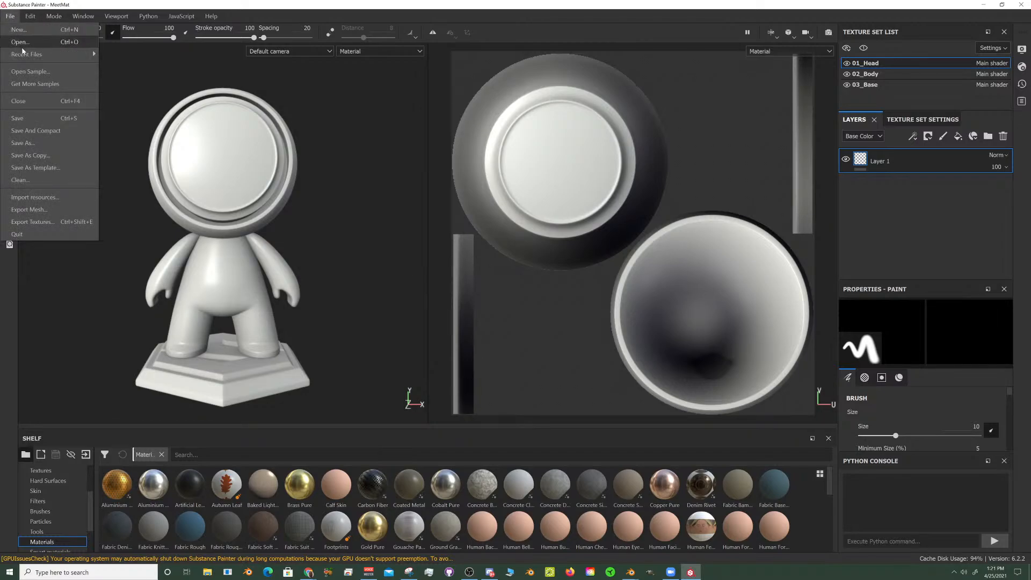
mouse_move(27, 56)
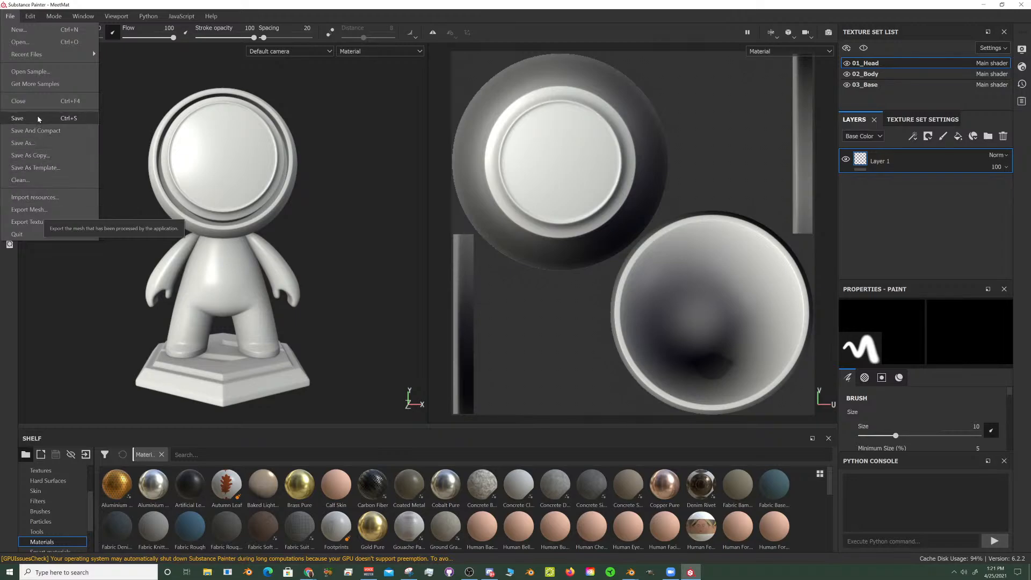
click(41, 43)
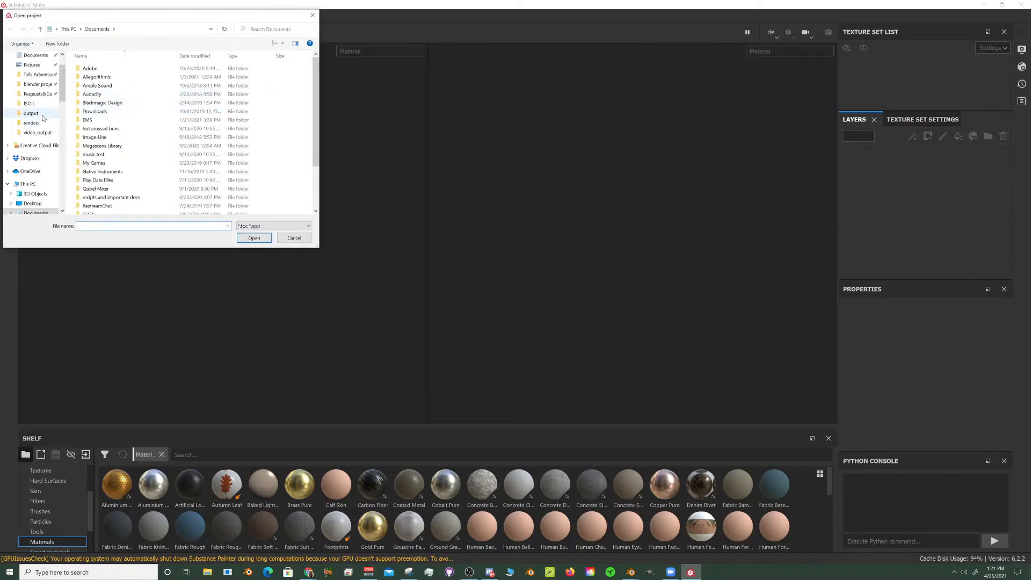
- Browse the project files to Tails Adventure Armada > Cast and Characters > NPCs > The Battle Birds > Shout
click(40, 76)
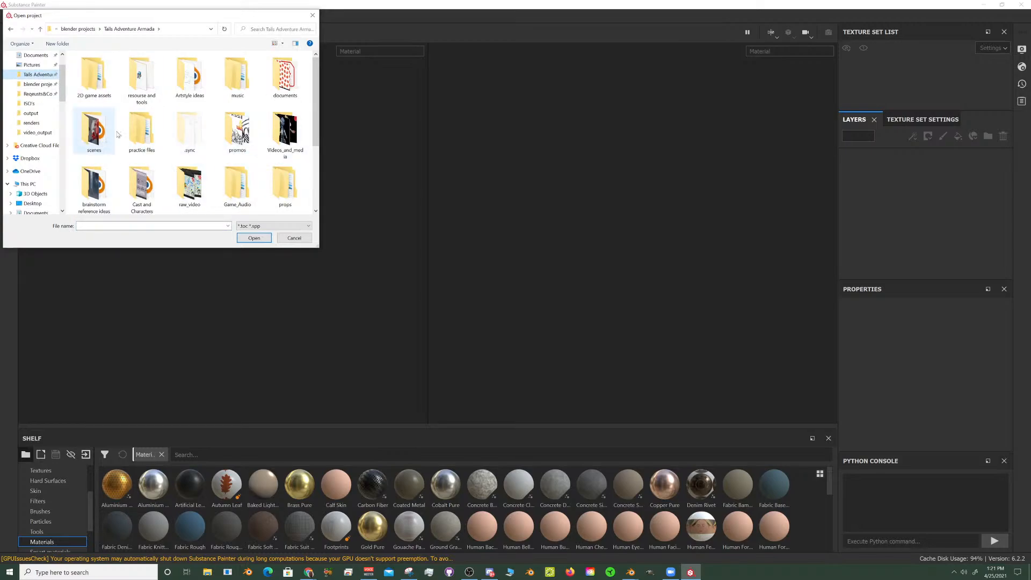
scroll(236, 124, down, 2)
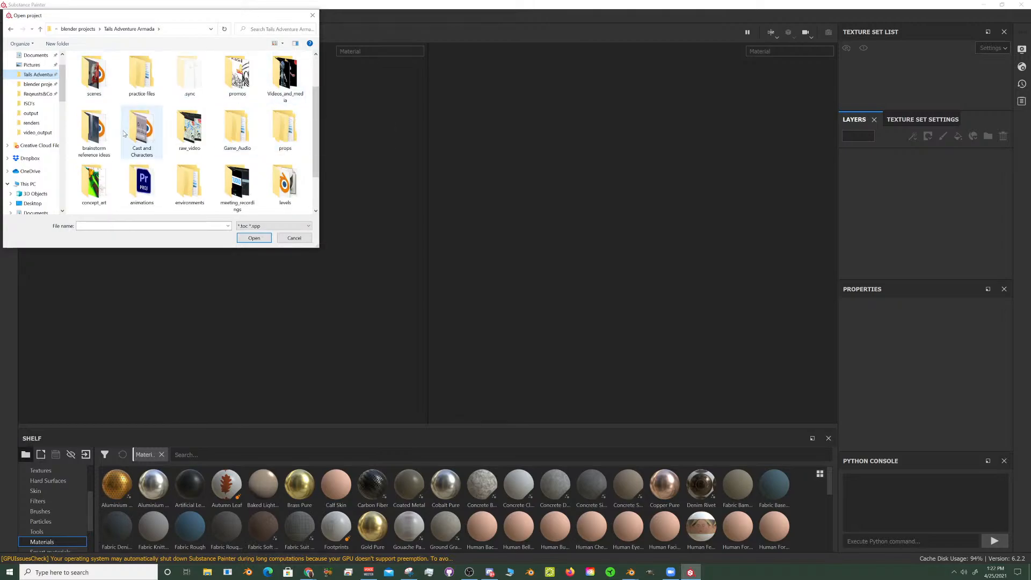
scroll(186, 144, down, 1)
scroll(185, 144, up, 1)
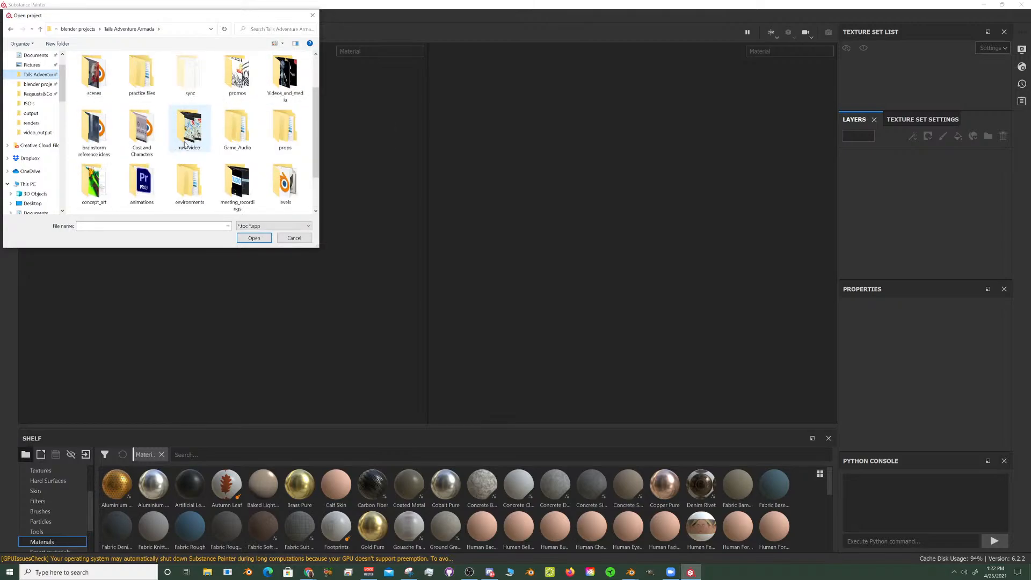
double_click(150, 133)
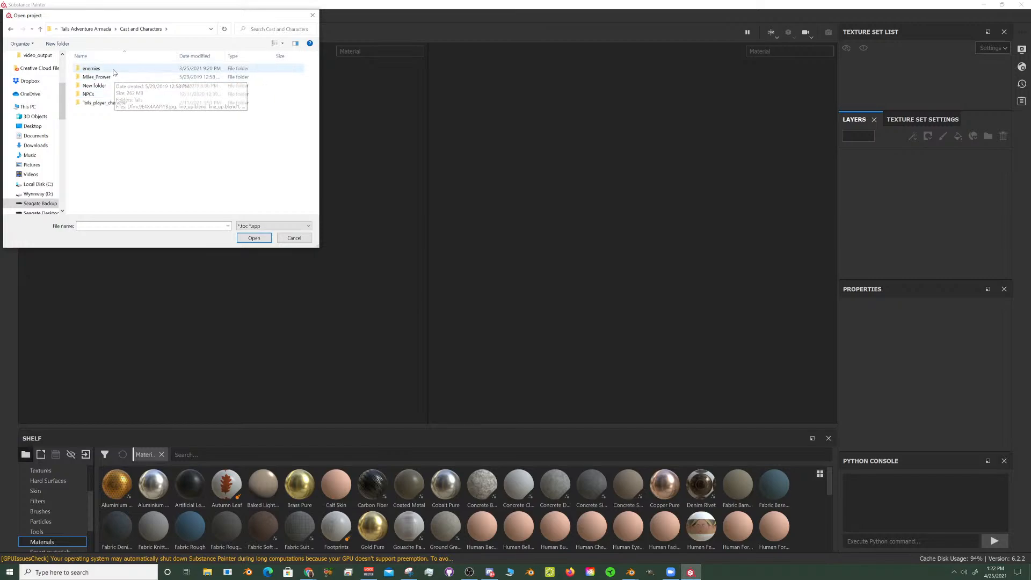
double_click(115, 96)
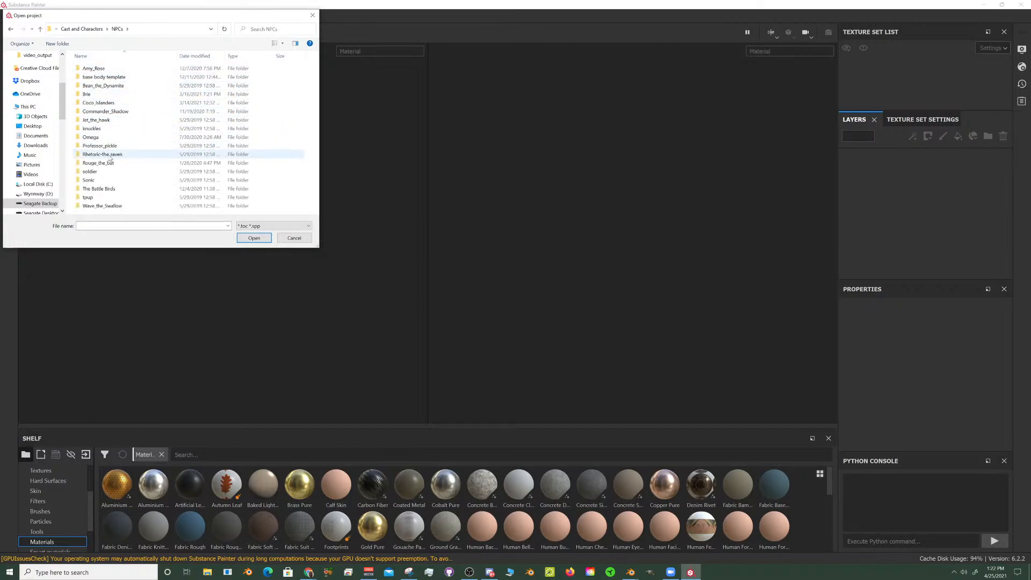
double_click(100, 188)
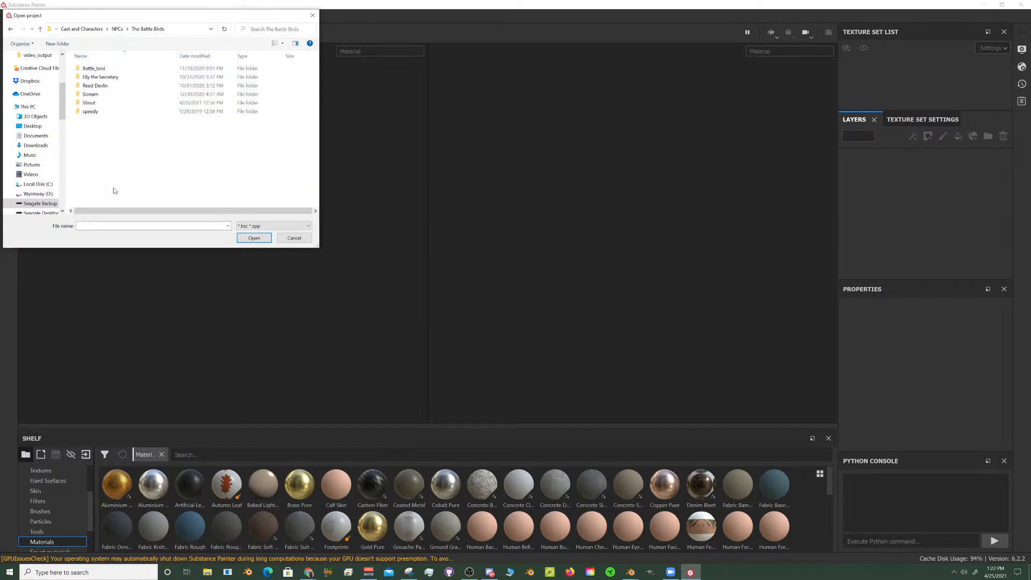
click(101, 105)
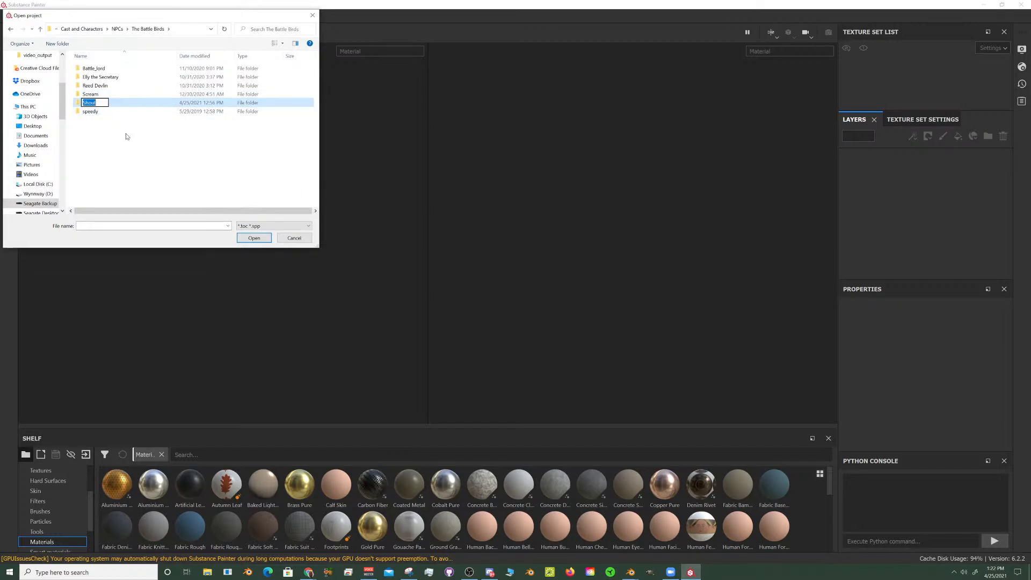
double_click(94, 104)
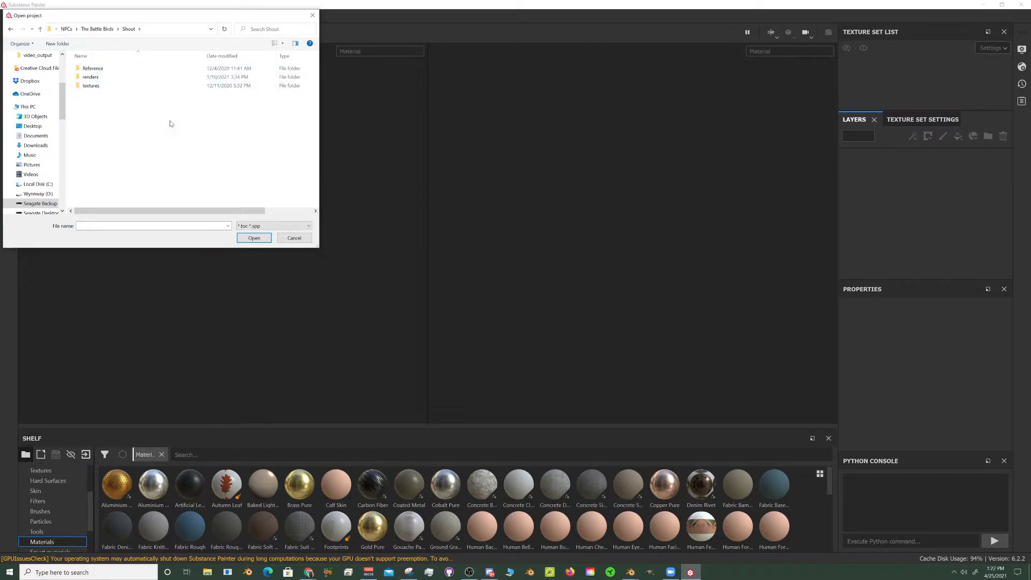
- Check which file types can be opened as a project and cancel the dialog
click(272, 226)
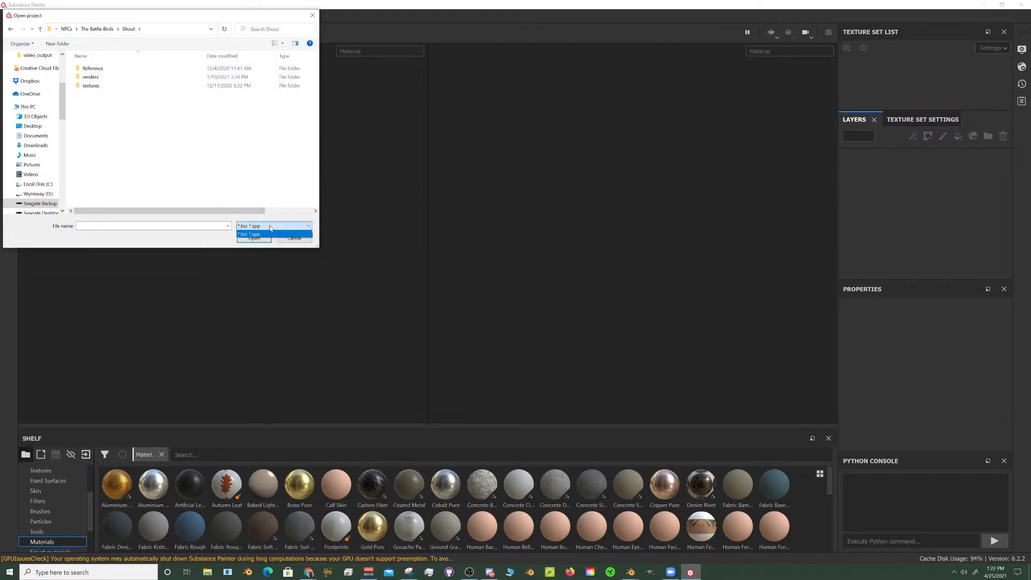
click(297, 239)
click(296, 239)
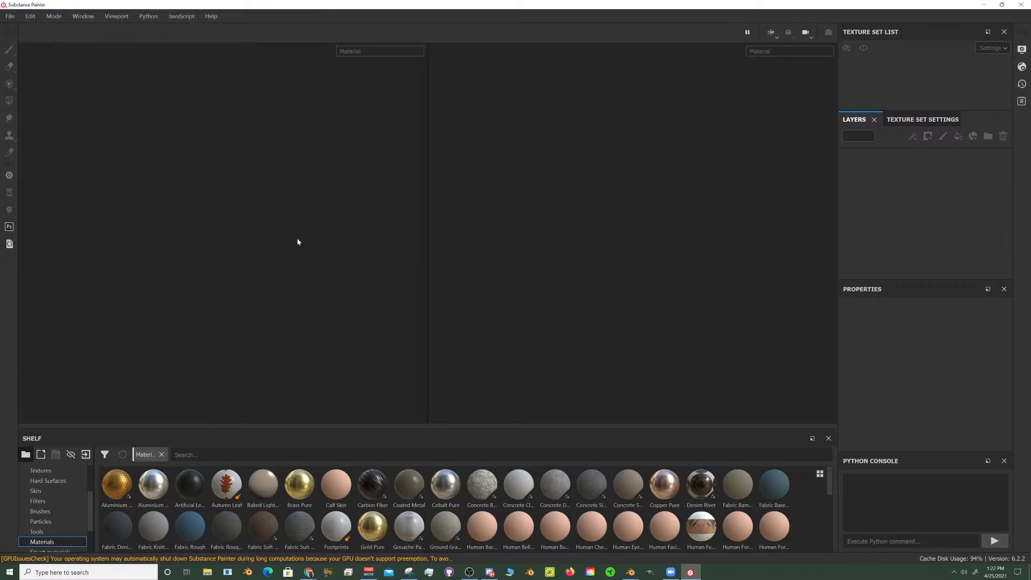
click(30, 20)
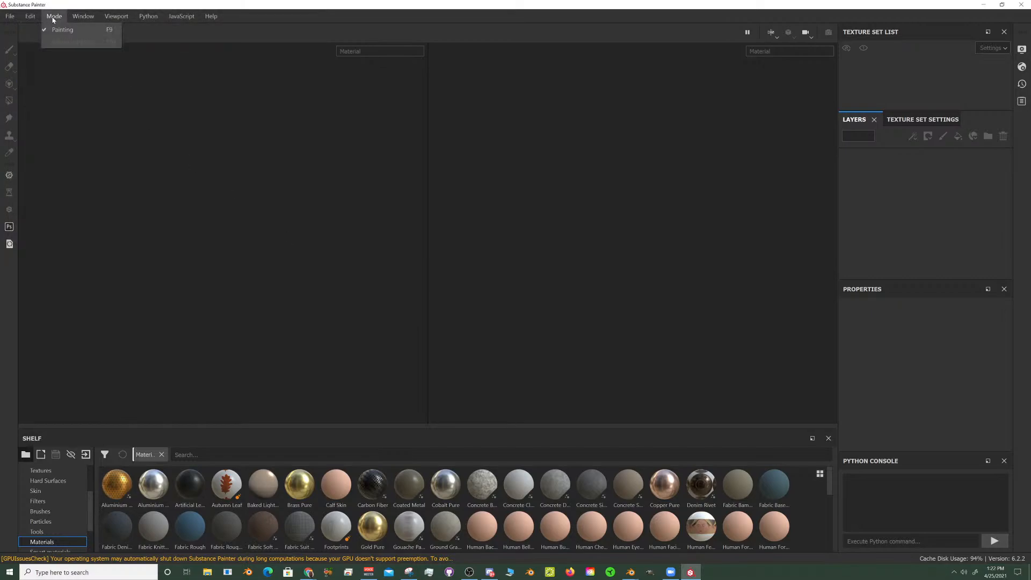
mouse_move(12, 18)
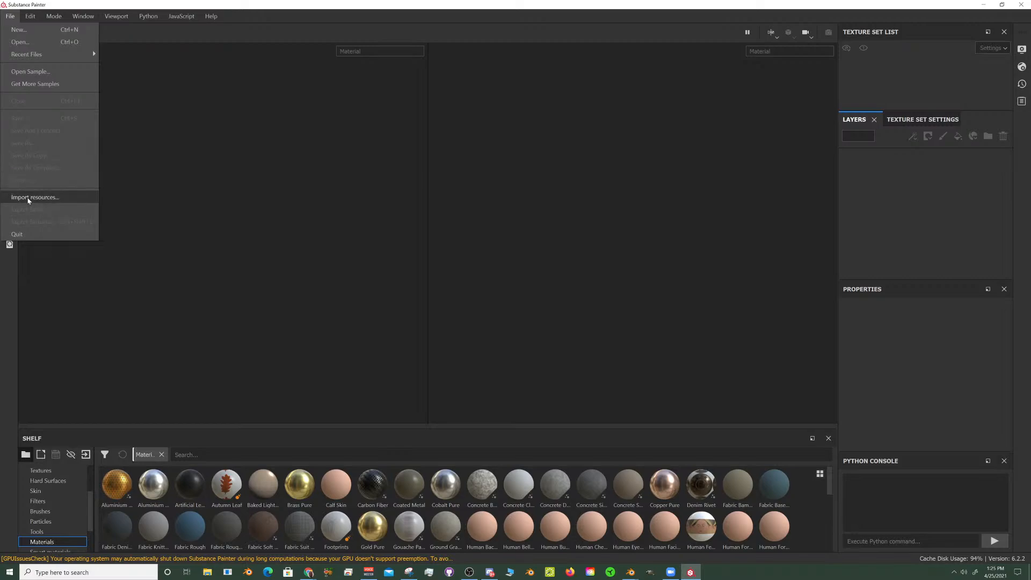
mouse_move(43, 17)
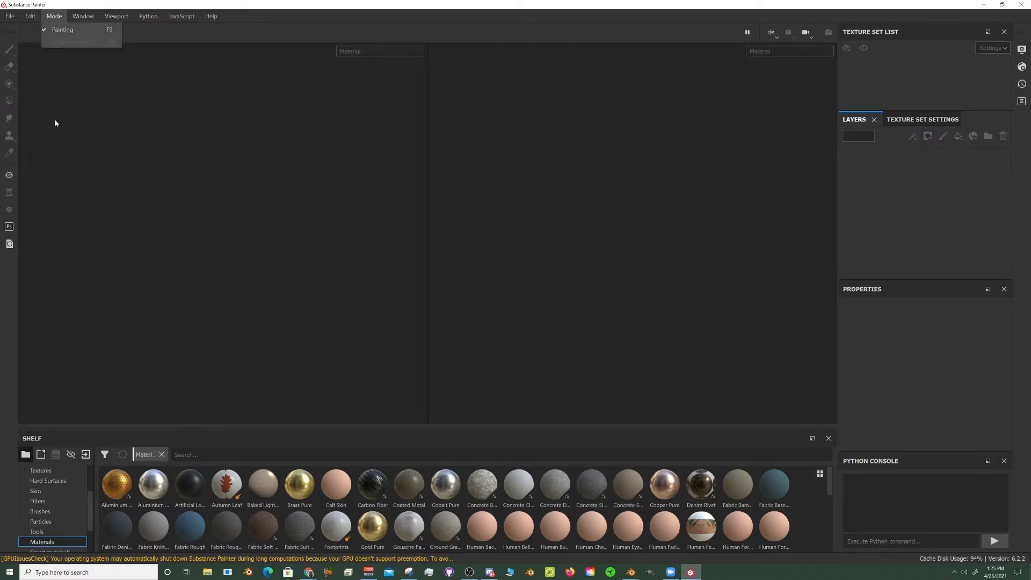
click(9, 16)
click(11, 21)
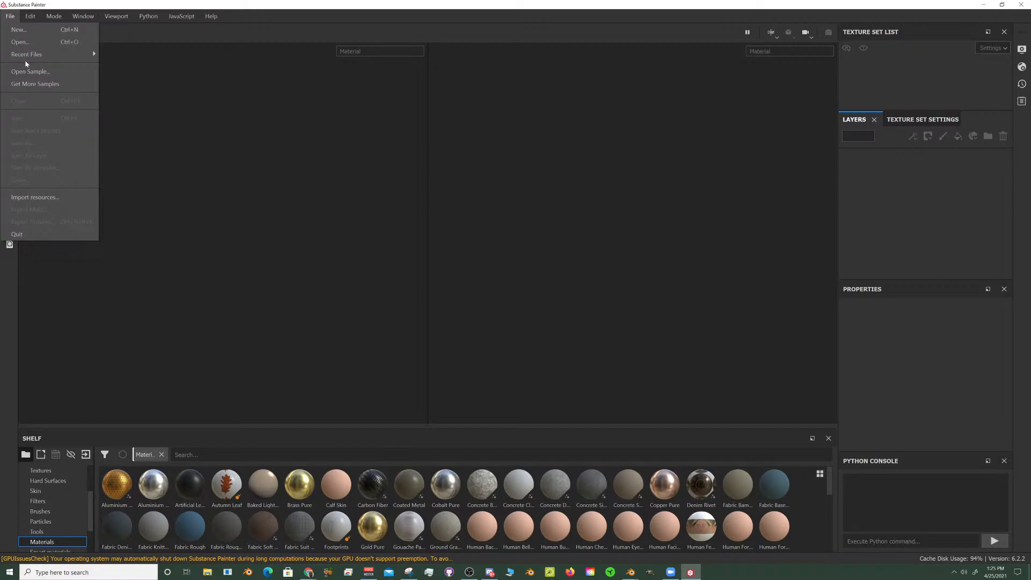
mouse_move(30, 54)
mouse_move(25, 13)
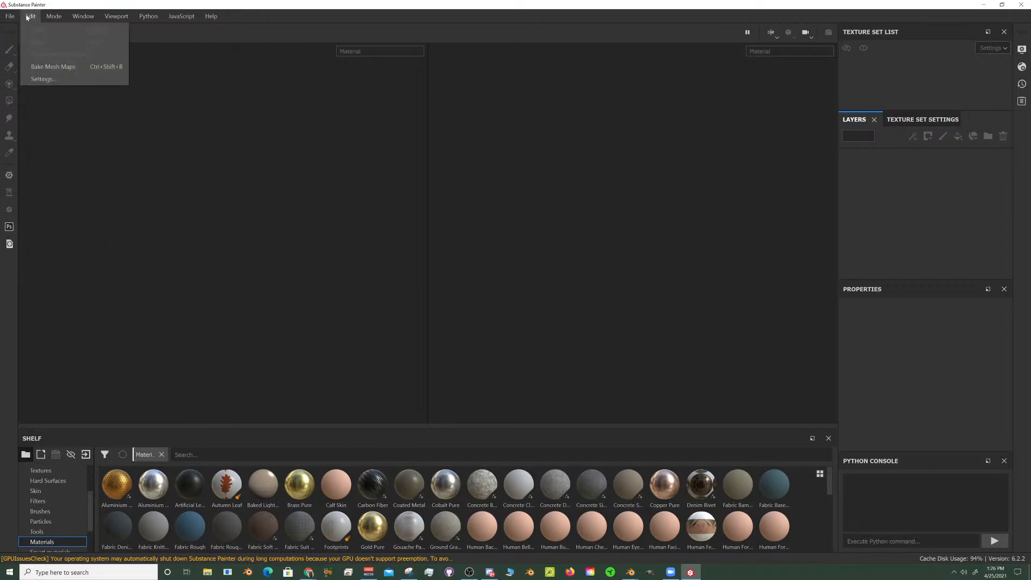
- Try to add Shout_the_Cardinal vest.fbx from the Shout folder as an imported resource, and reopen the resource file selection
click(41, 199)
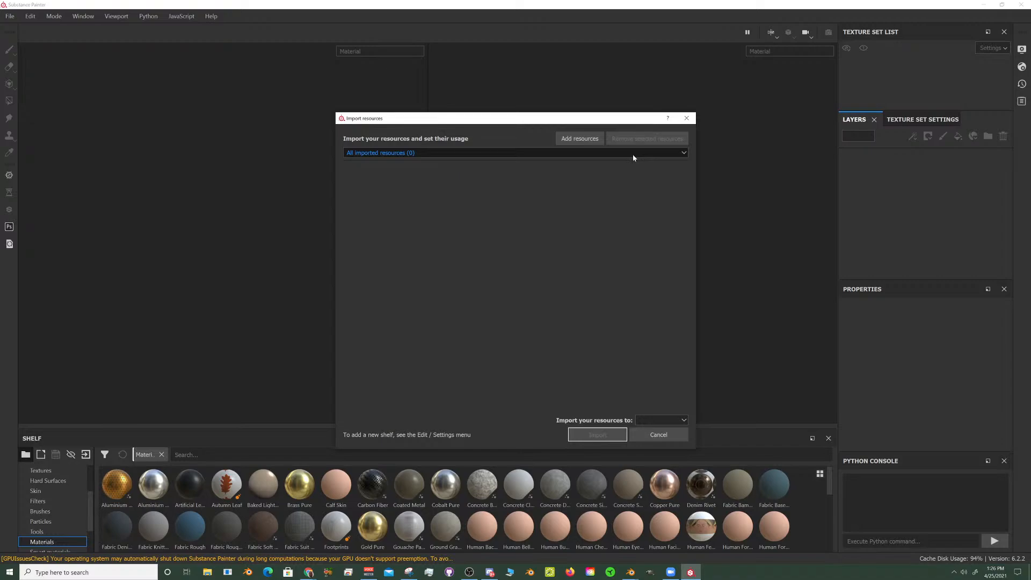
click(588, 140)
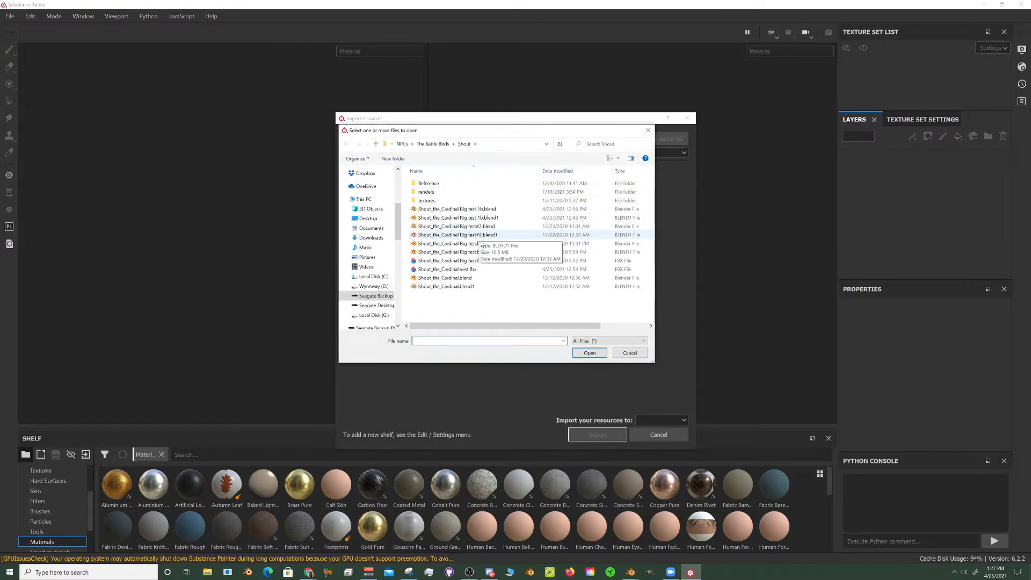
click(473, 269)
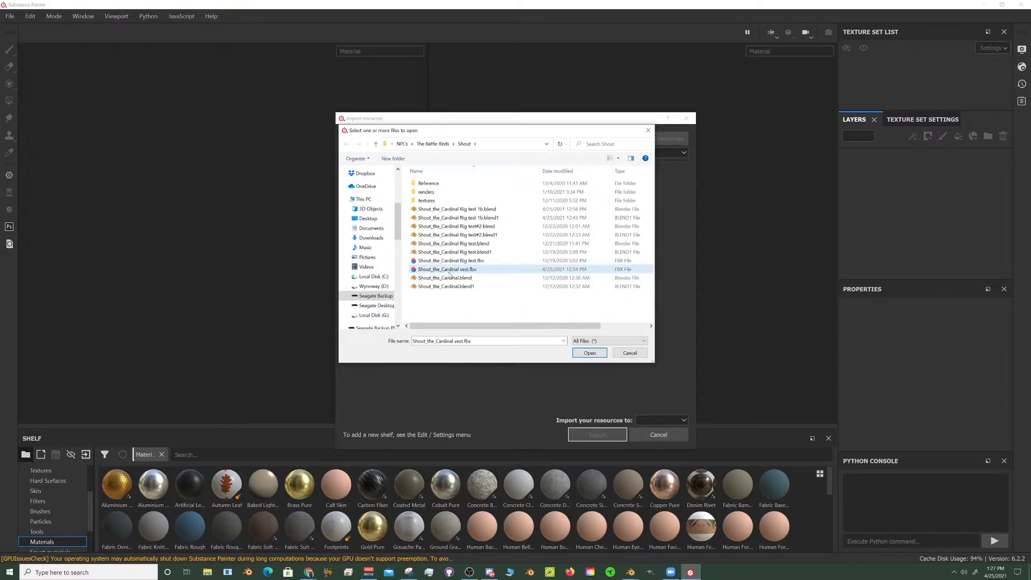
click(579, 353)
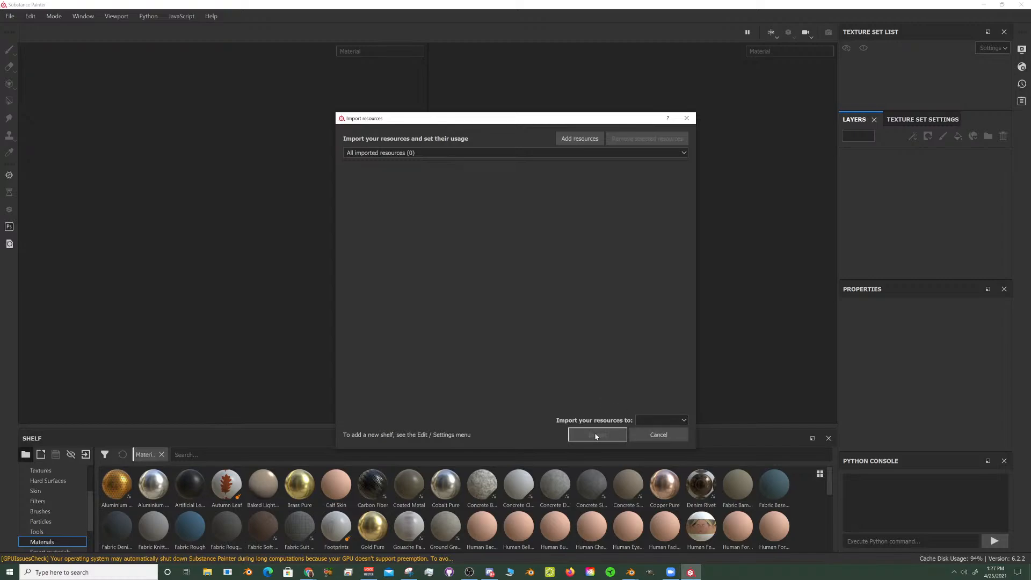
click(578, 138)
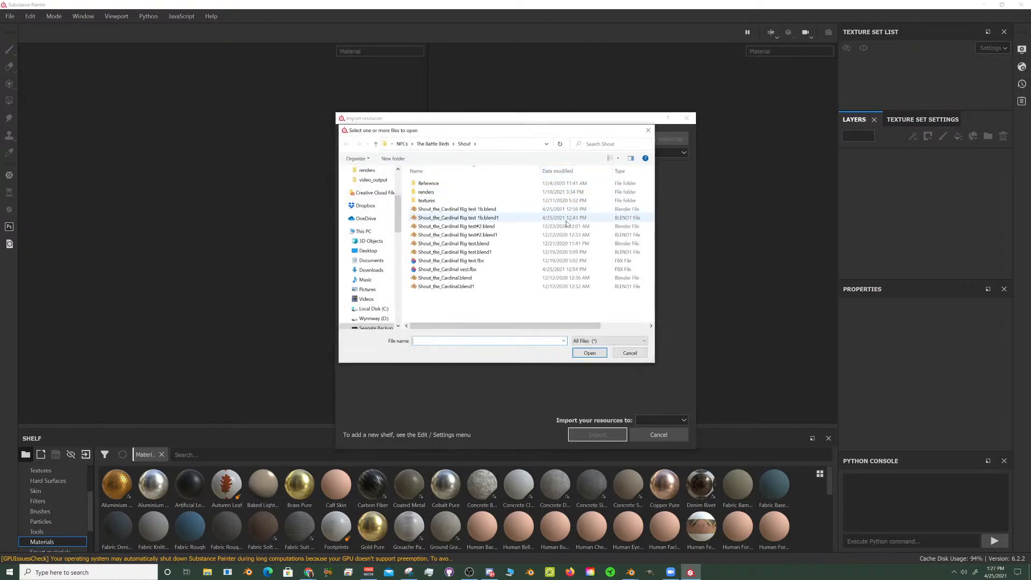
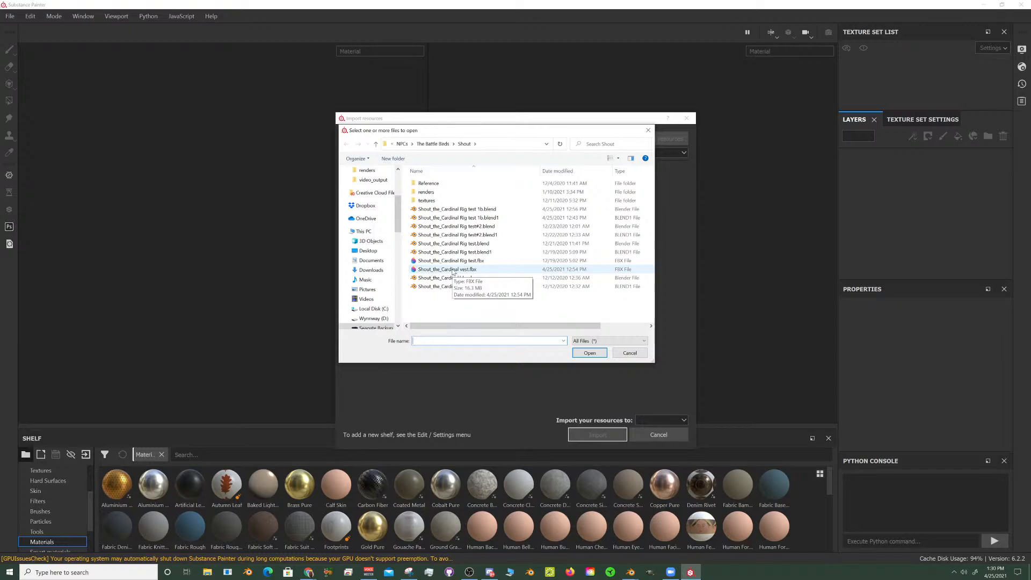
- Try to add Shout_the_Cardinal vest.fbx as an imported resource, with the current session as the import destination
click(461, 269)
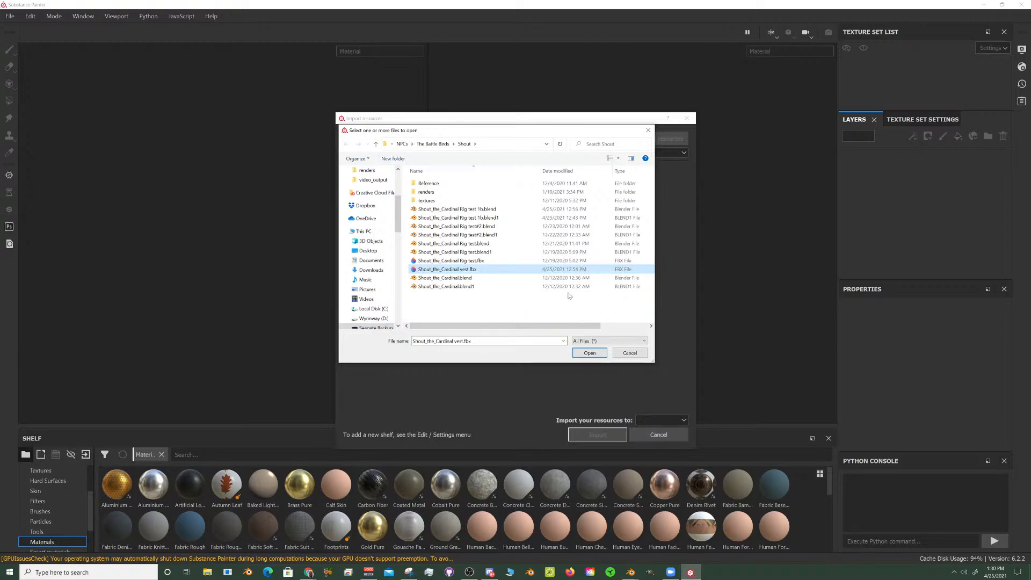
click(589, 353)
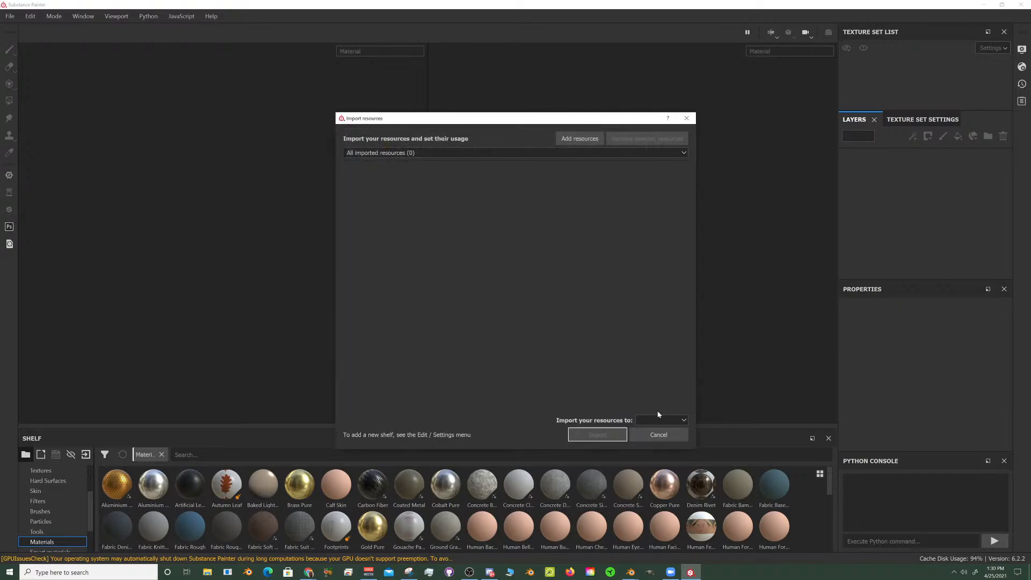
click(667, 421)
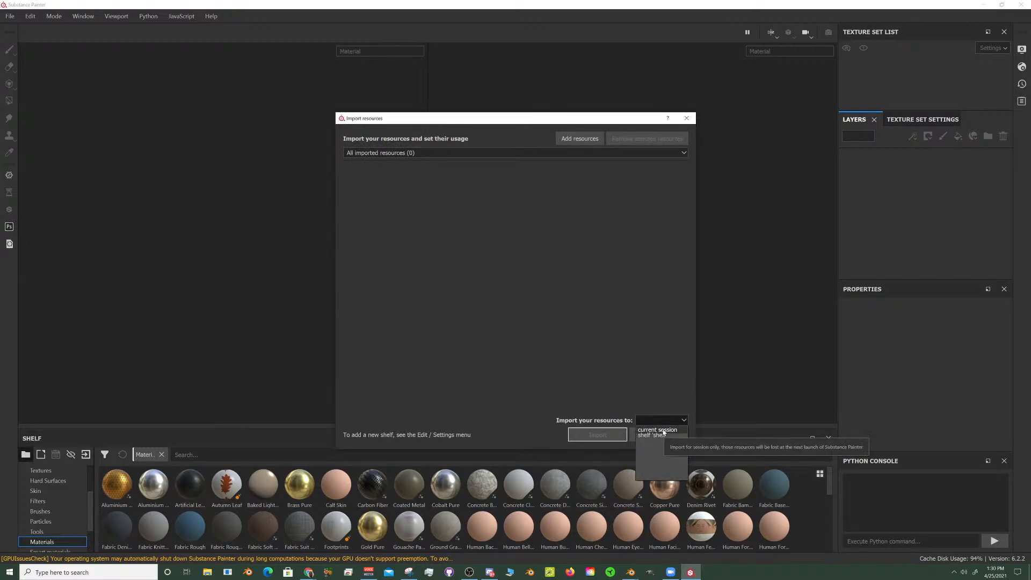
click(664, 432)
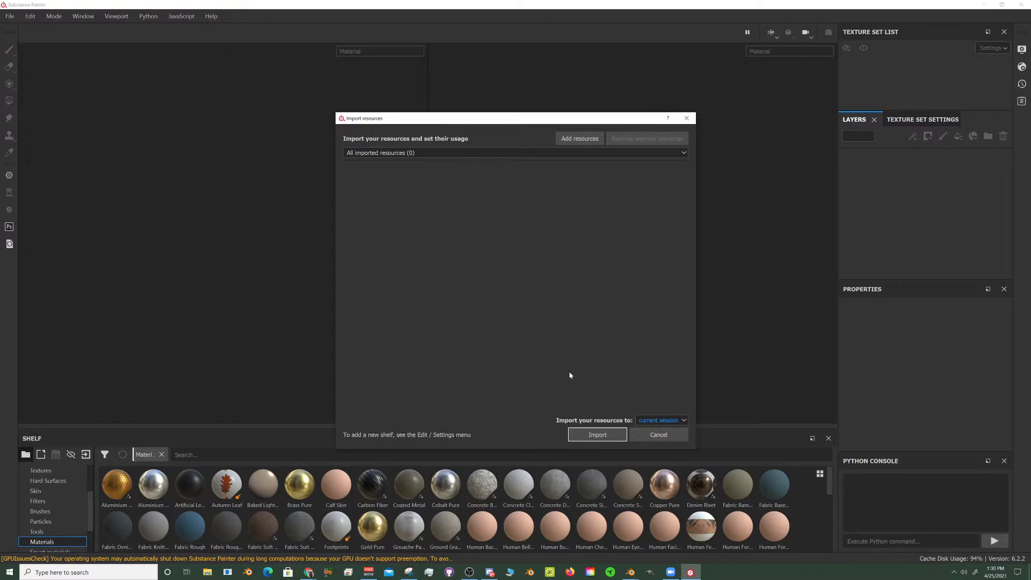
- Check the list of imported resources and the available import destinations, and close the resource import without importing anything
click(685, 152)
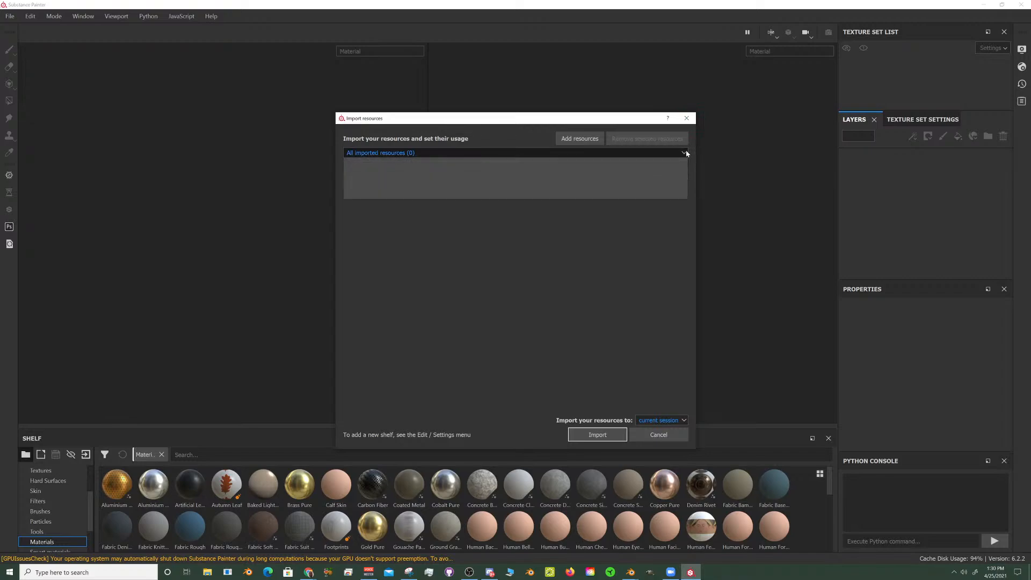
click(525, 239)
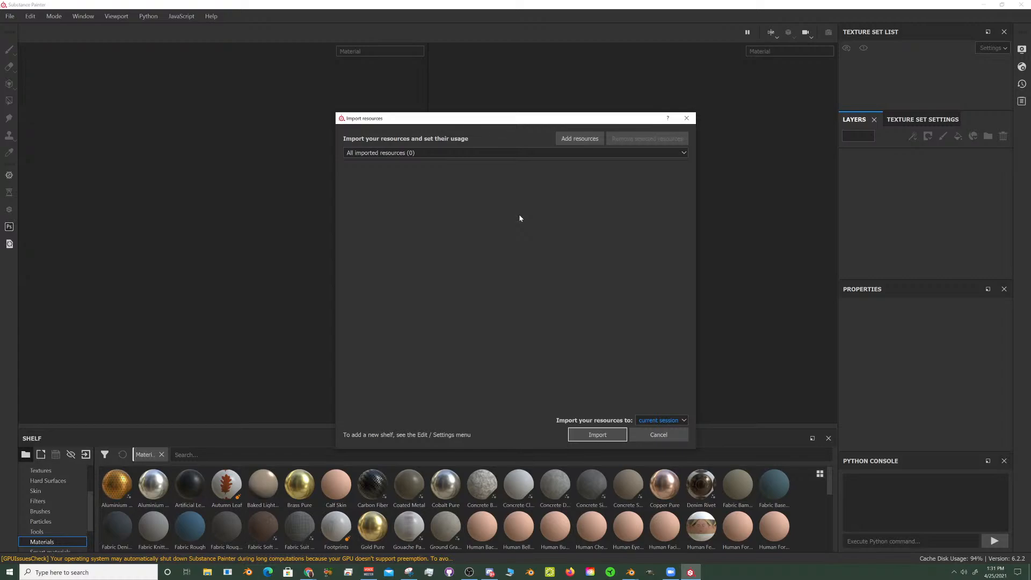
click(550, 155)
click(477, 255)
click(578, 139)
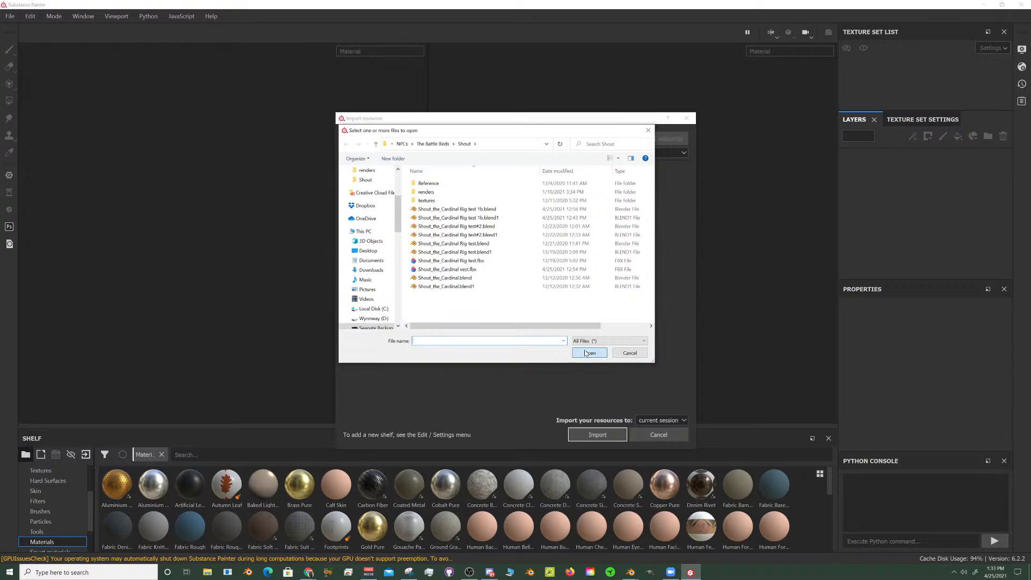
click(648, 130)
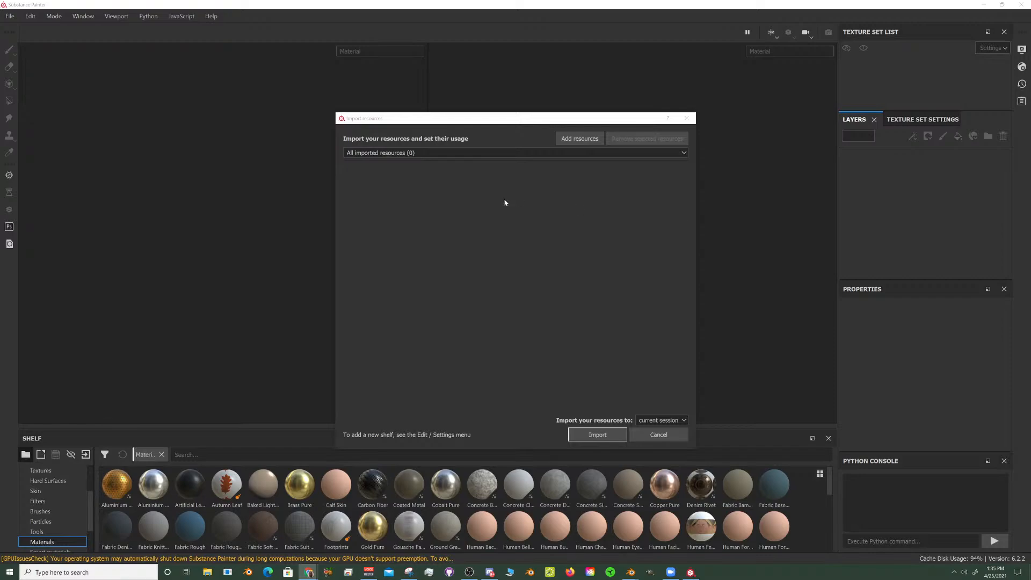
click(672, 421)
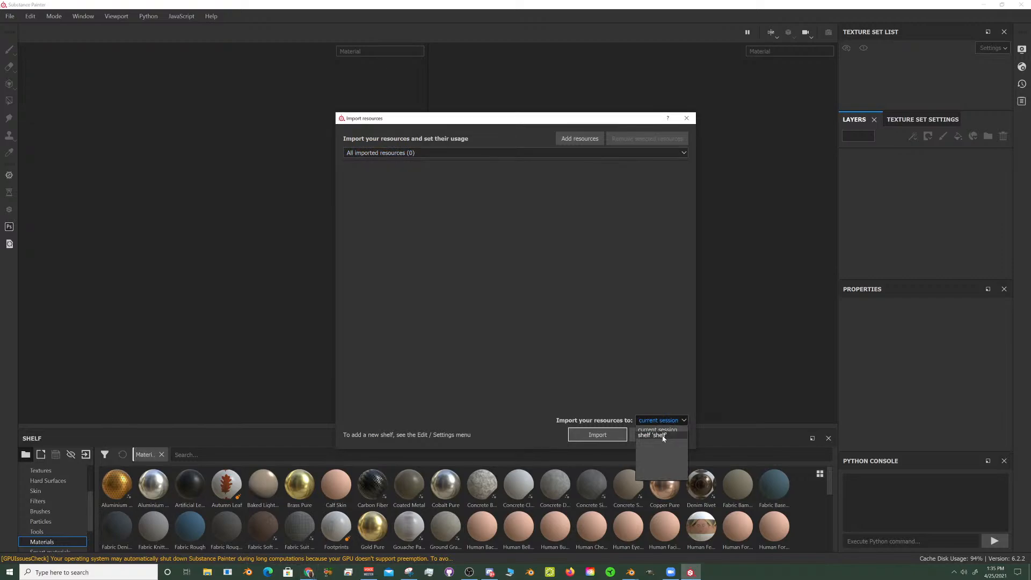
click(687, 119)
click(686, 118)
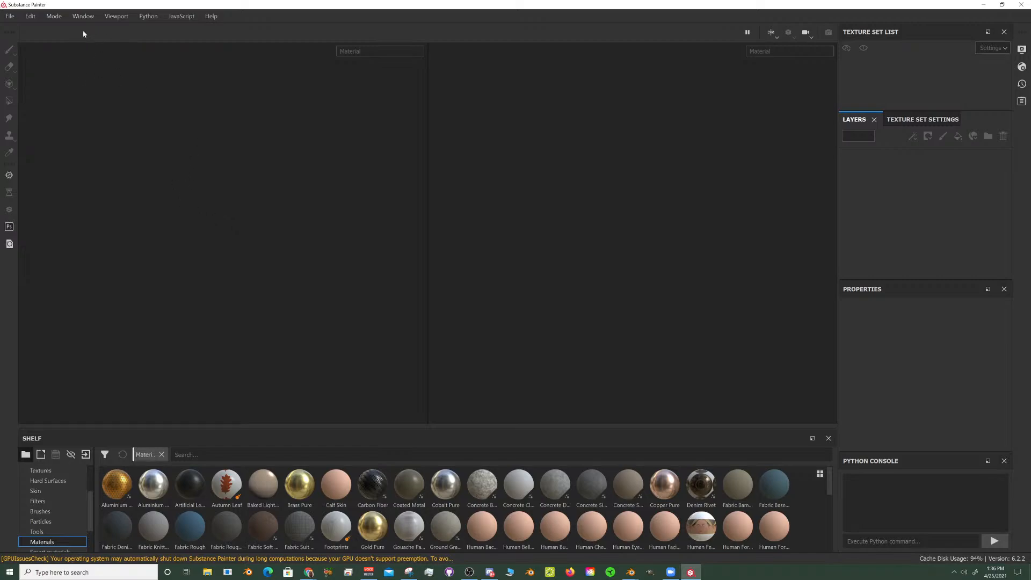
click(26, 16)
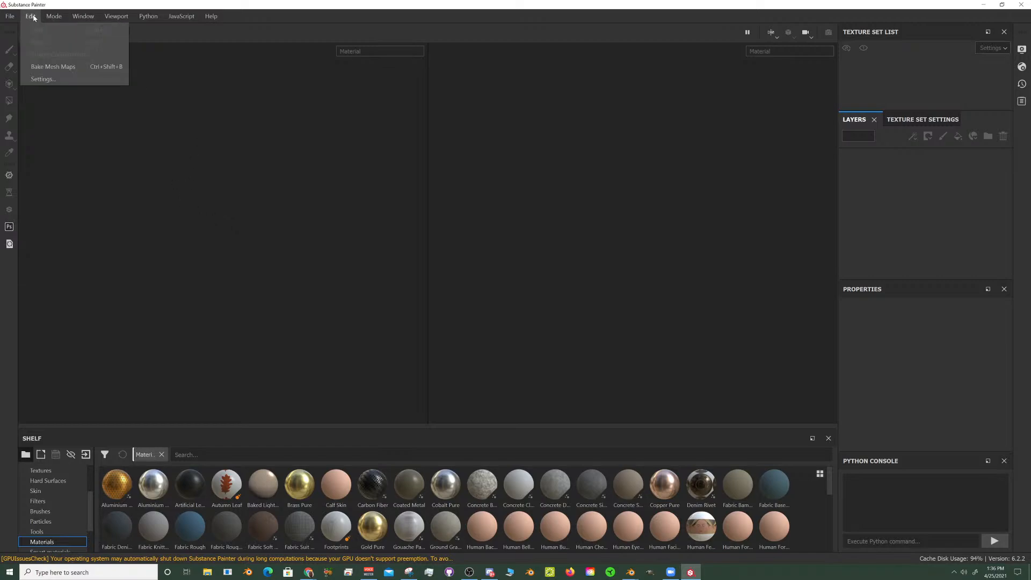
mouse_move(13, 19)
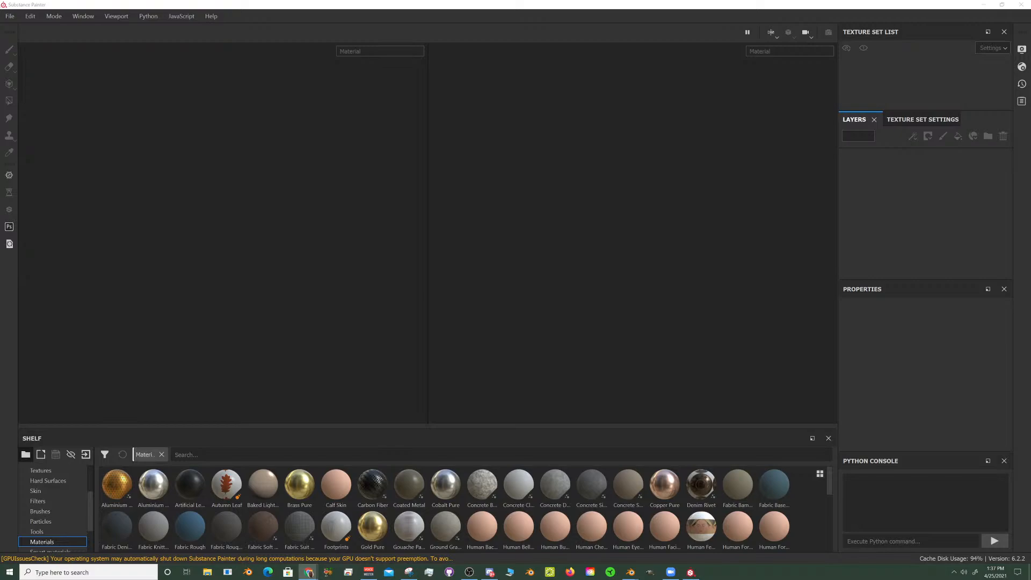
- Switch to the browser, watch part of the video Exporting 3D Models from Maya into Substance Painter, and return to Substance Painter
mouse_move(693, 577)
mouse_down()
mouse_move(685, 355)
mouse_move(456, 2)
mouse_up()
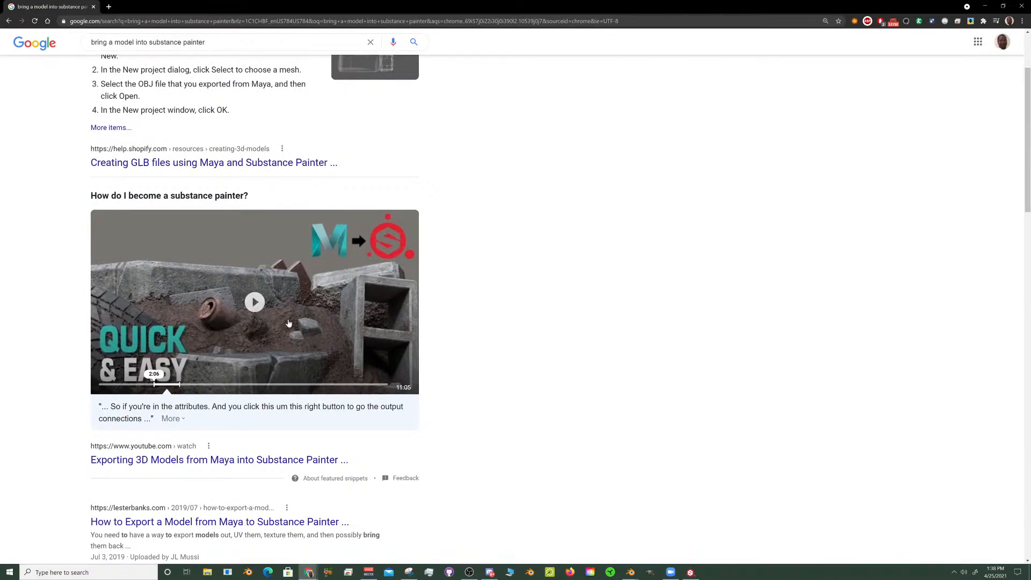
click(255, 304)
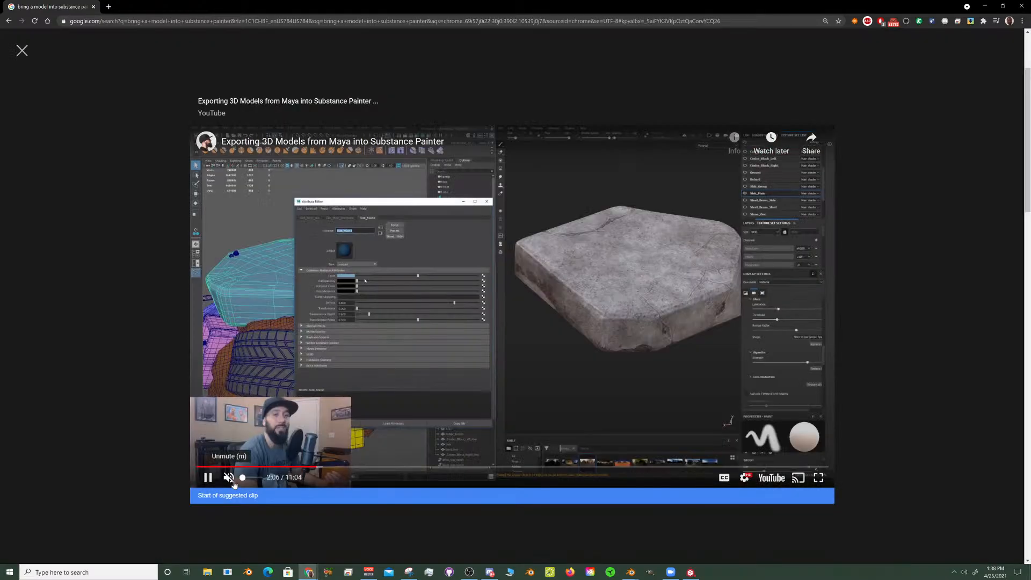
click(229, 478)
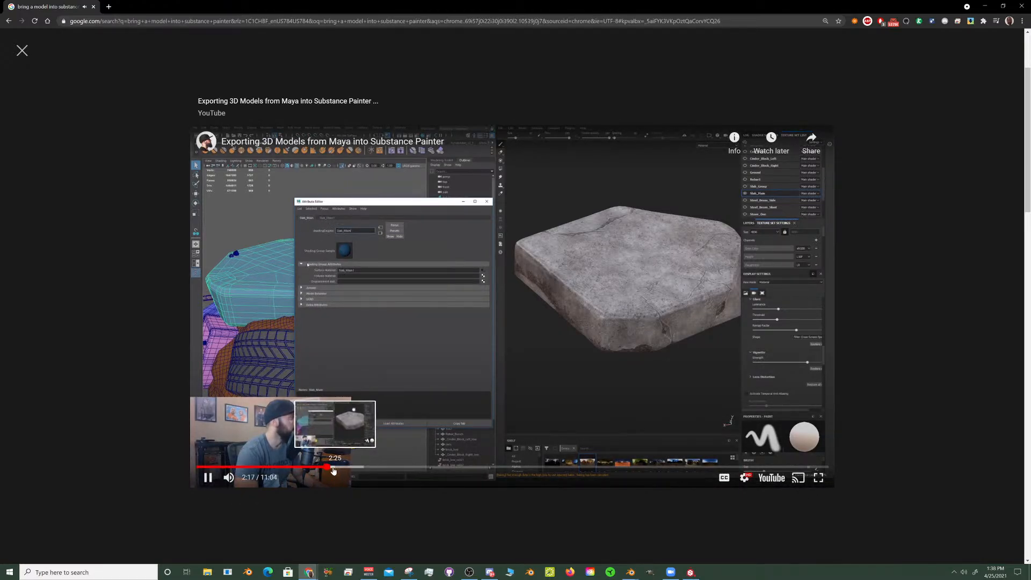
click(208, 478)
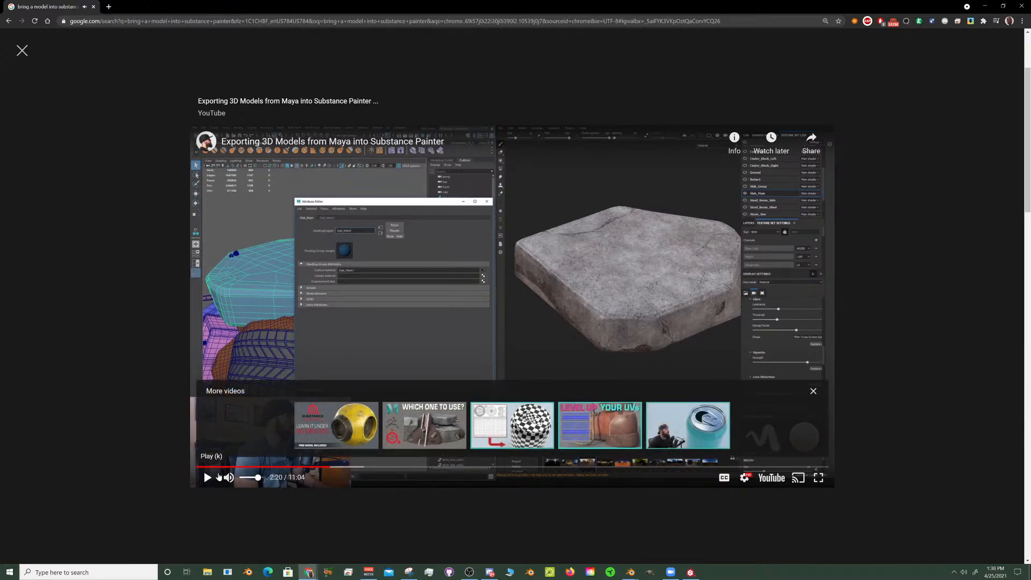
click(813, 391)
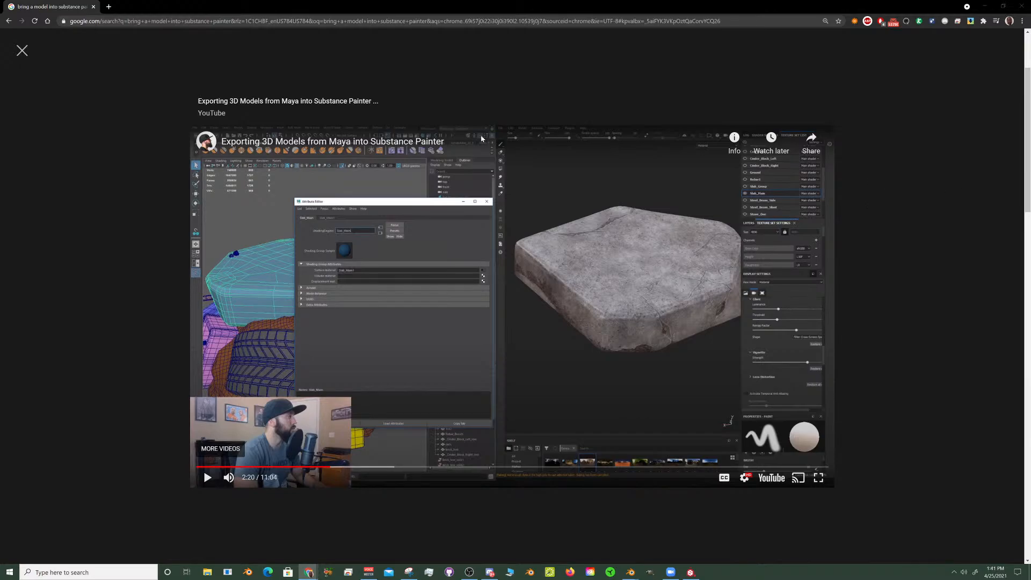
click(987, 8)
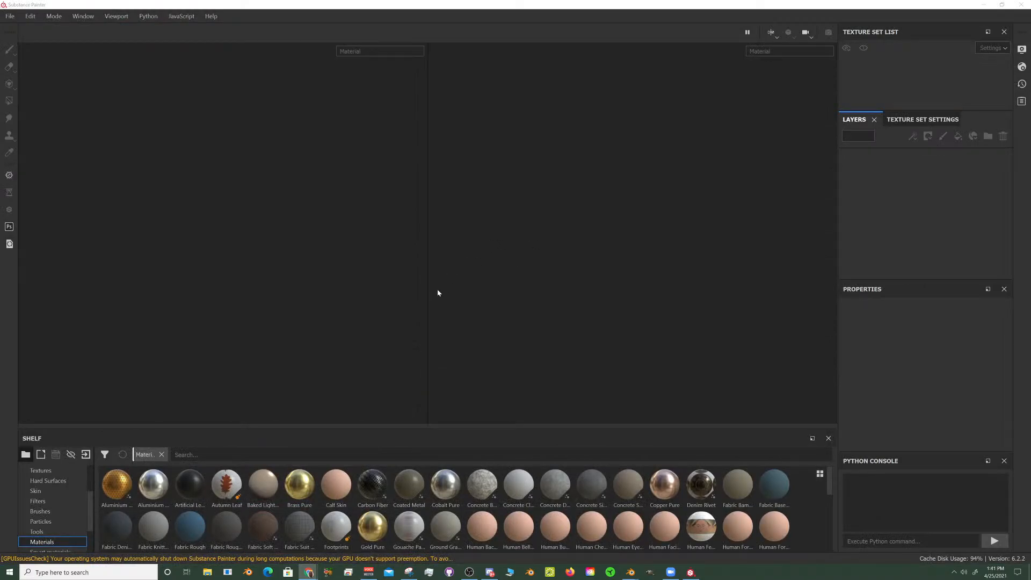
- Open the Materials category as its own shelf tab and go back to the main shelf
scroll(63, 484, up, 3)
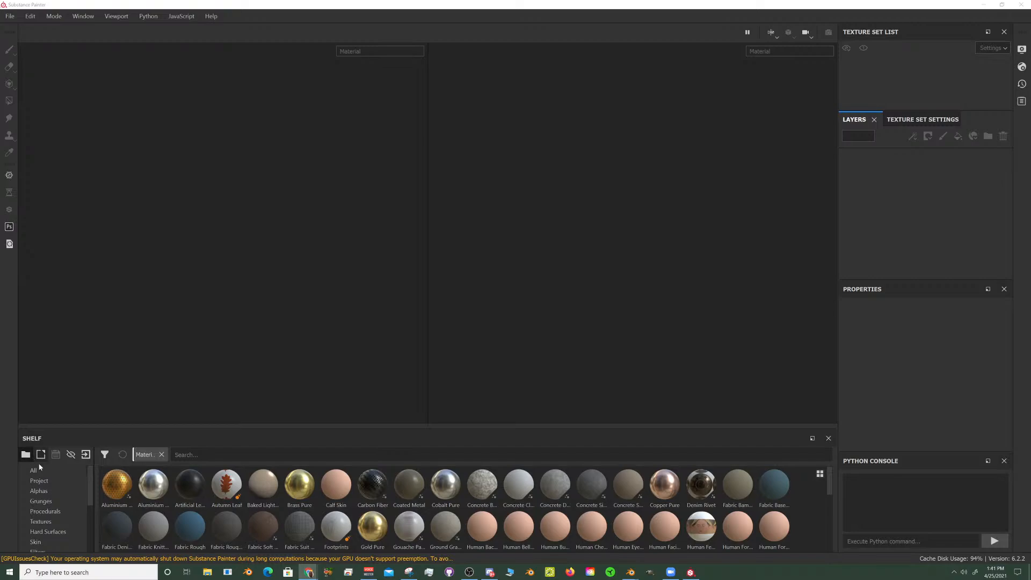
scroll(50, 489, down, 3)
click(41, 454)
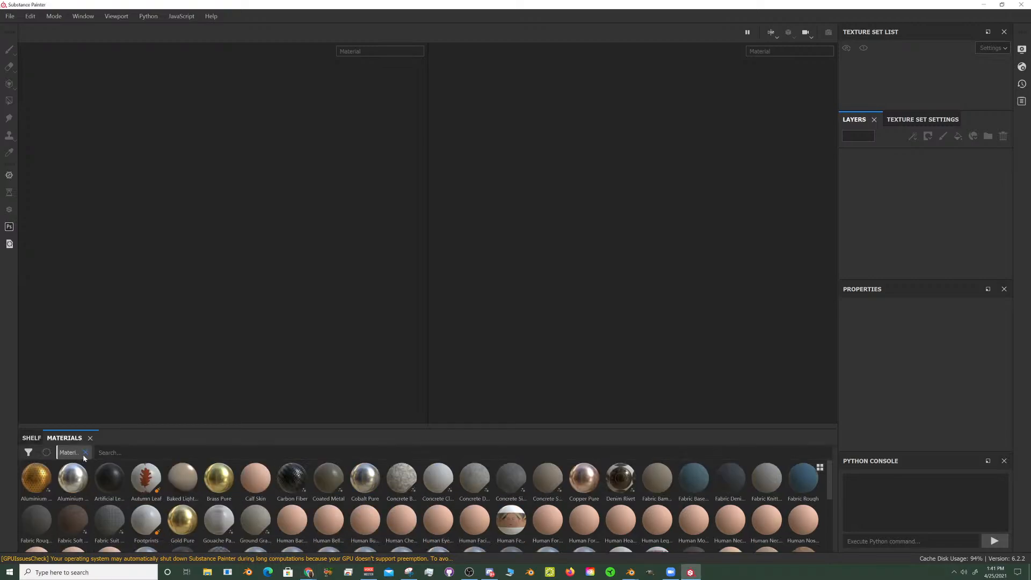
click(30, 441)
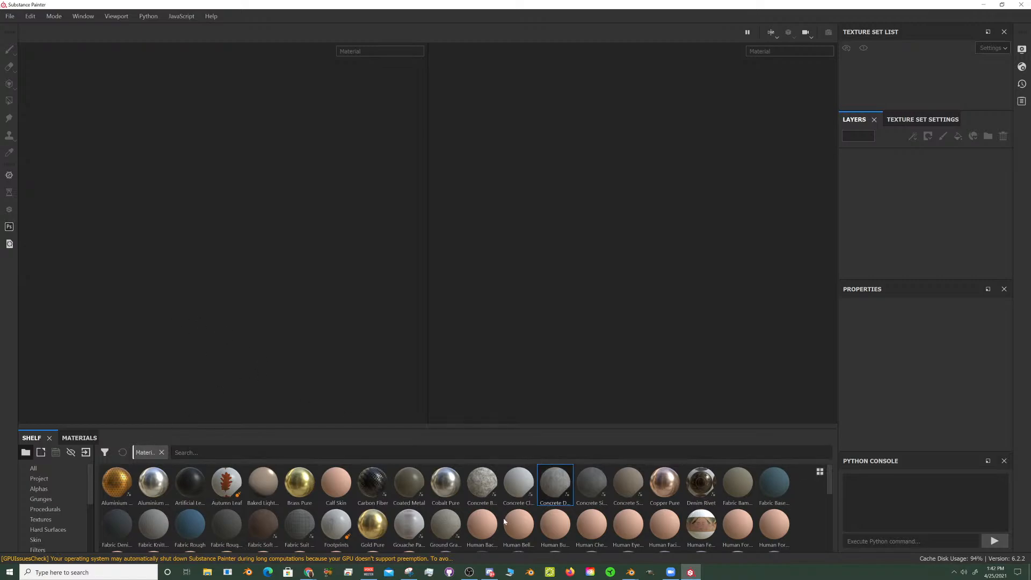
- Remove the Materials filter from the main shelf to list all resources
click(547, 502)
scroll(48, 529, down, 3)
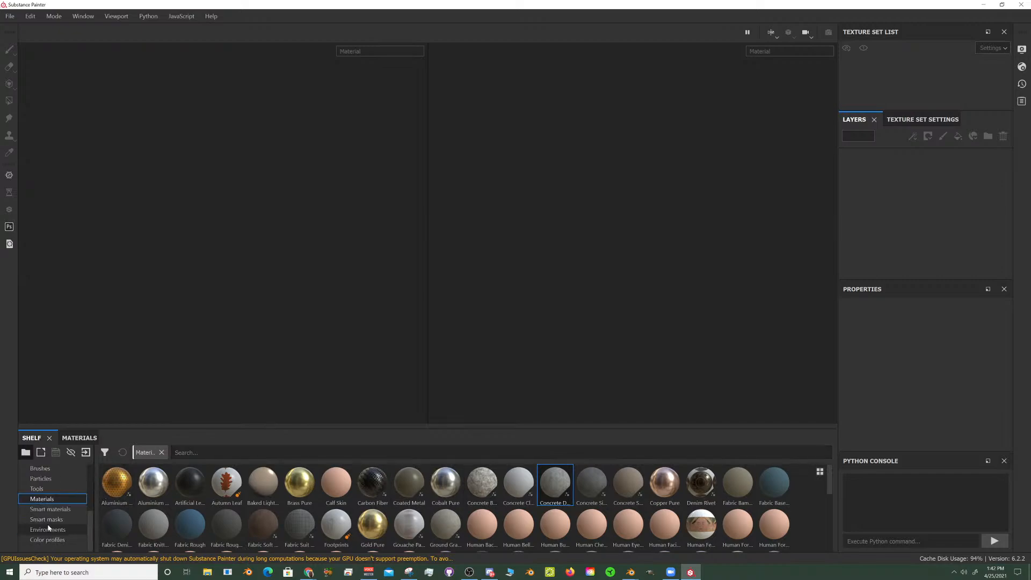
scroll(51, 530, up, 3)
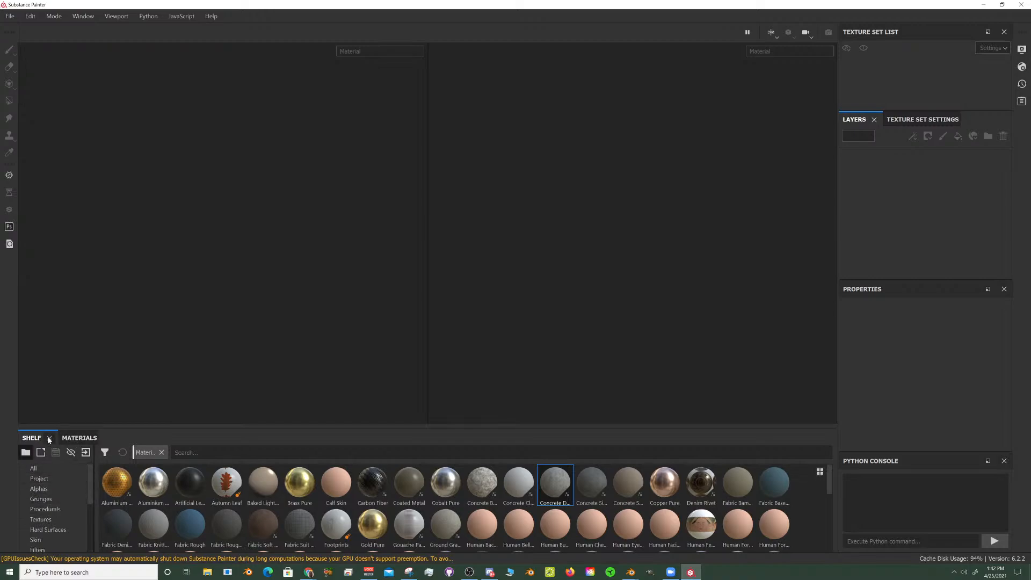
click(161, 452)
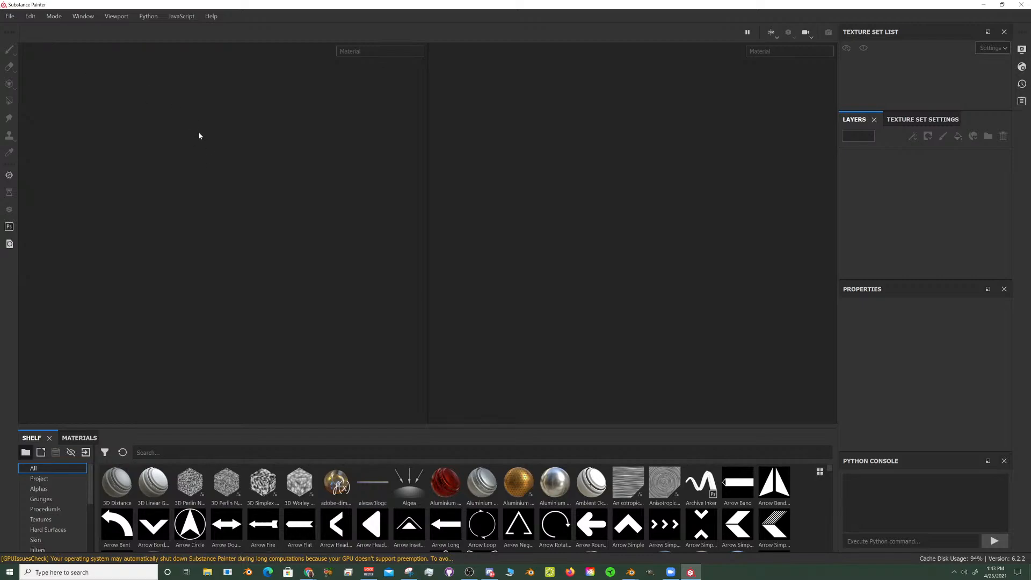
click(55, 17)
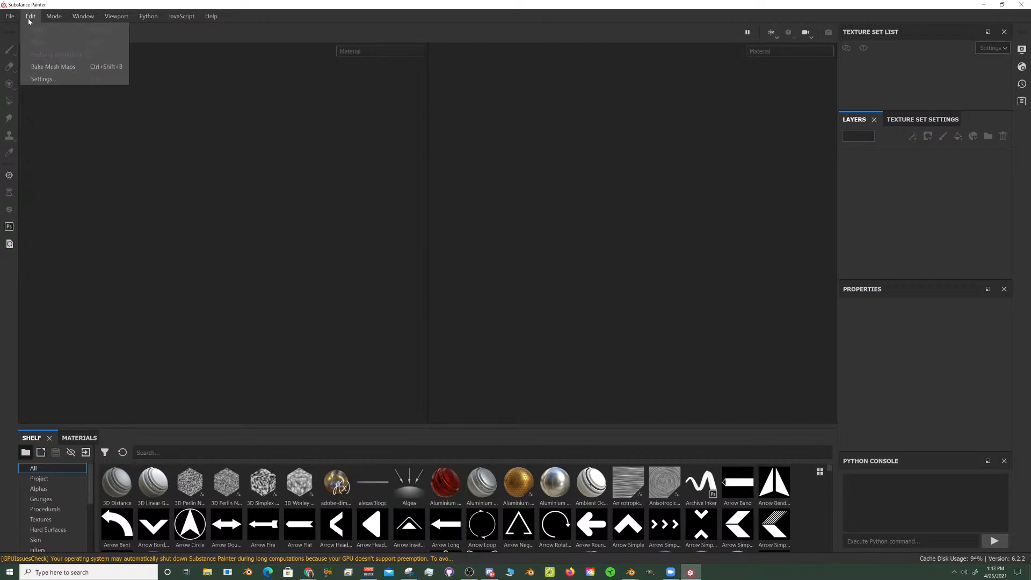
mouse_move(10, 17)
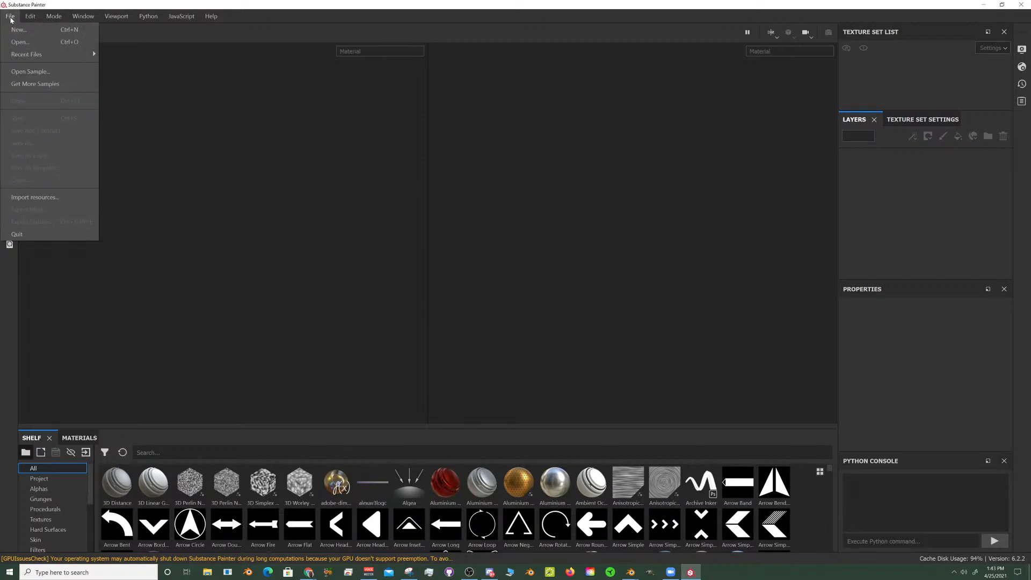
mouse_move(24, 56)
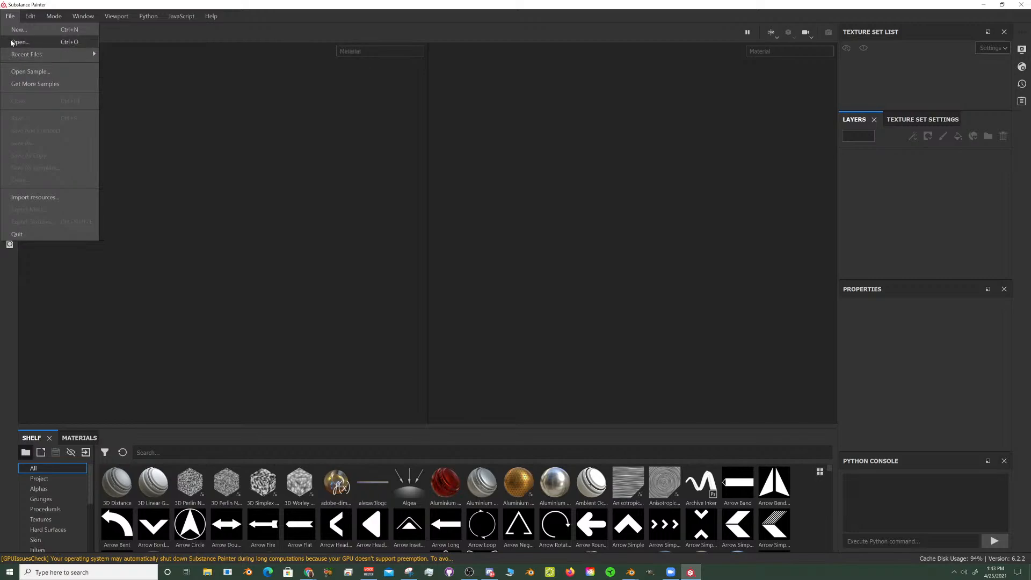
click(19, 42)
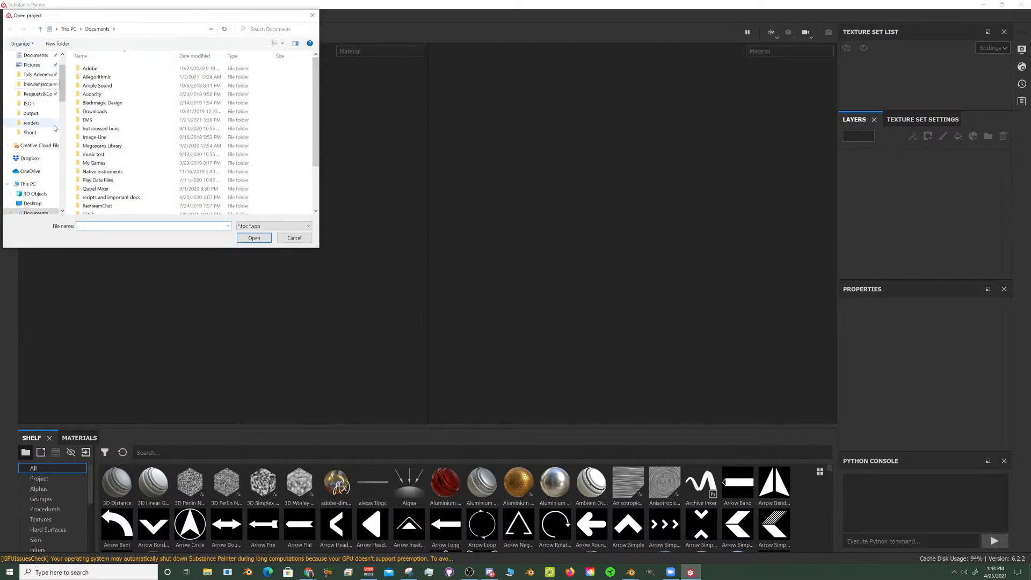
click(294, 238)
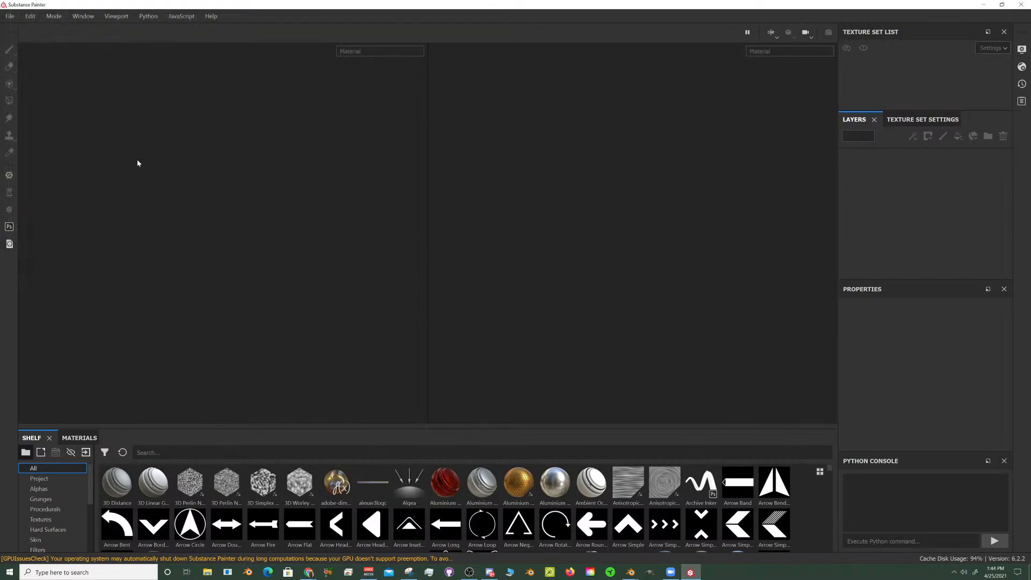
click(10, 16)
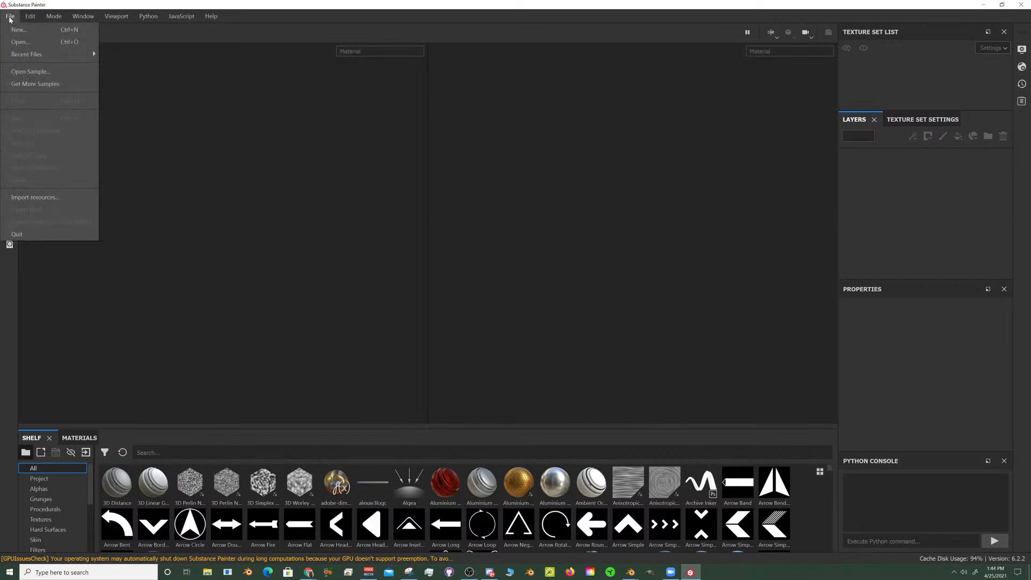
mouse_move(9, 55)
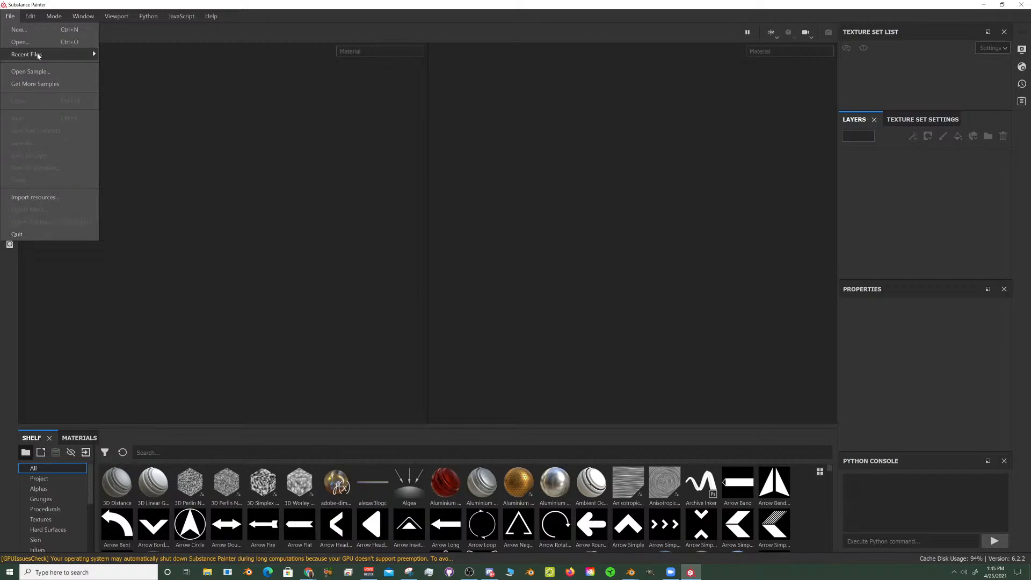
mouse_move(28, 20)
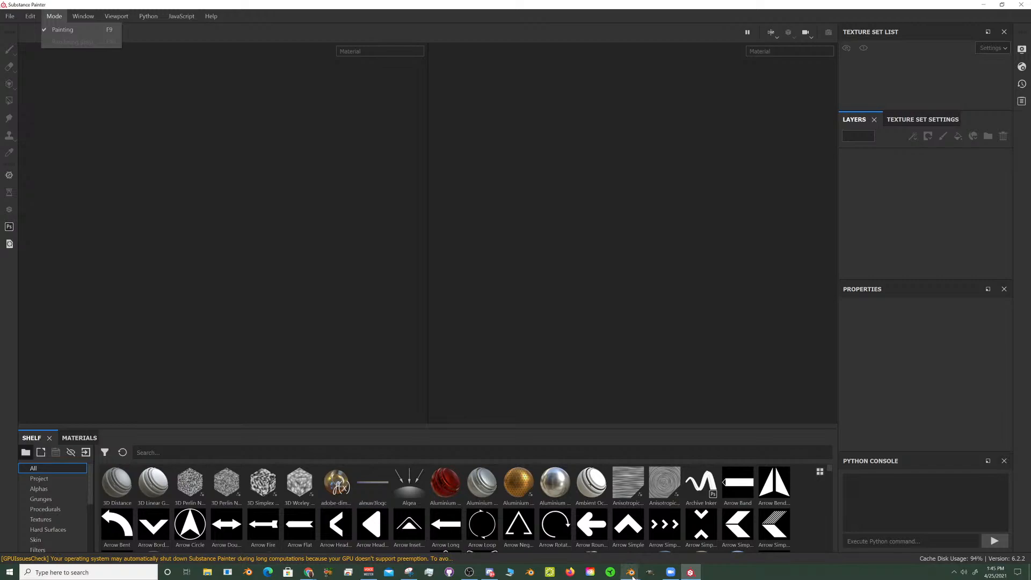
- Switch to the open Blender project and minimize Substance Painter
mouse_move(632, 573)
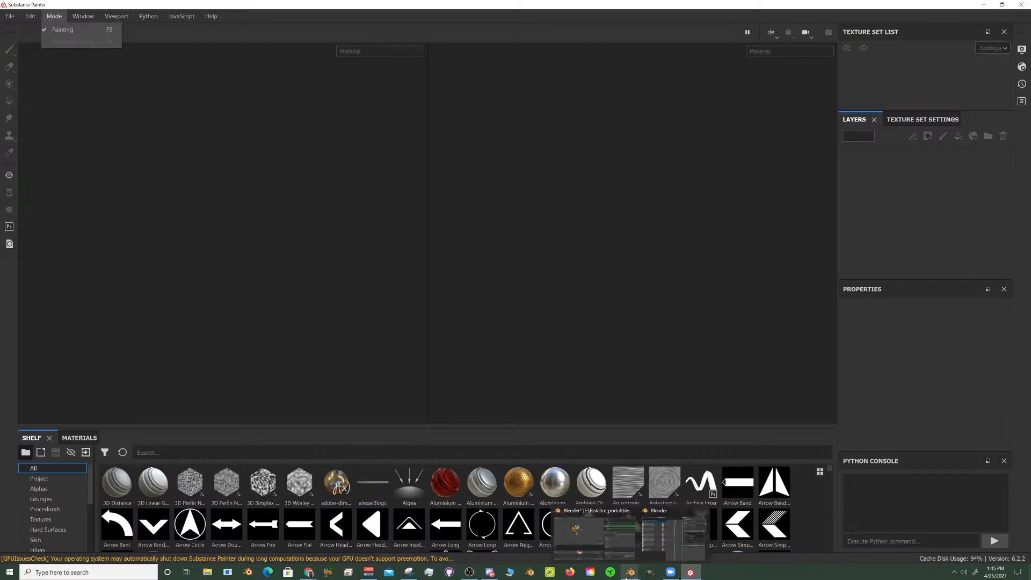
click(582, 539)
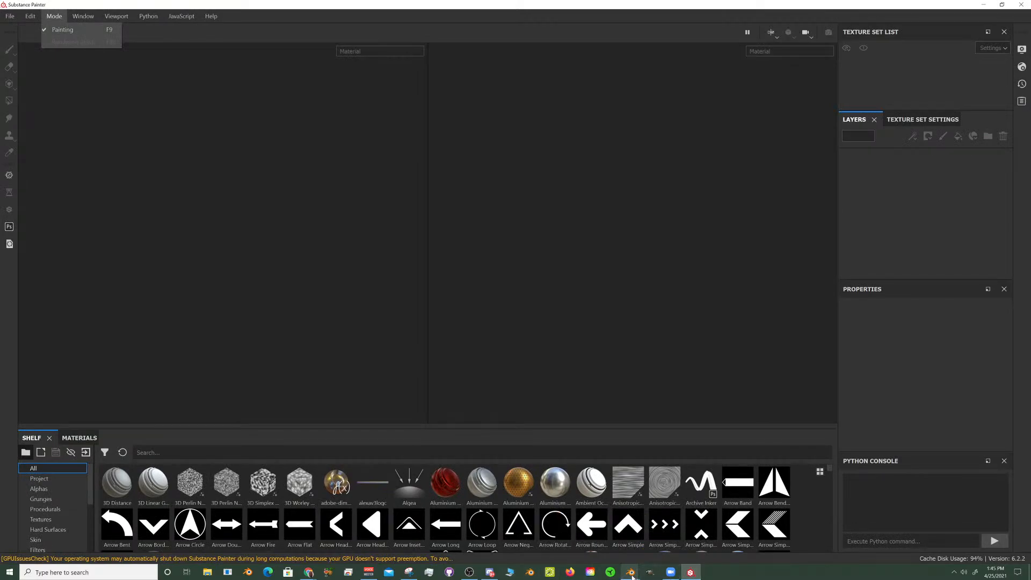
click(982, 5)
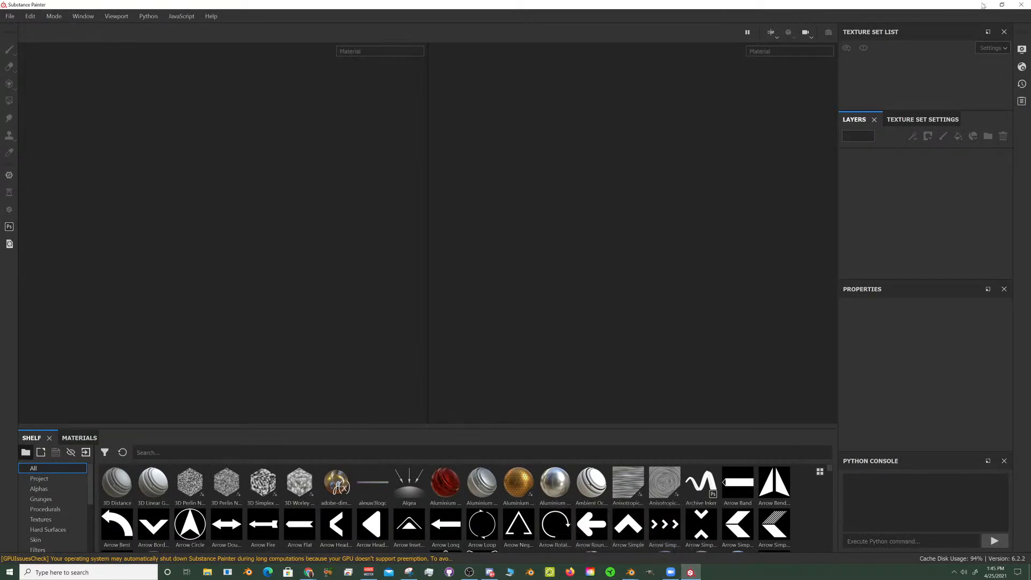
- Minimize Substance Painter, switch to the open Blender project with the Tails rig, and bring the whole character into view
click(983, 6)
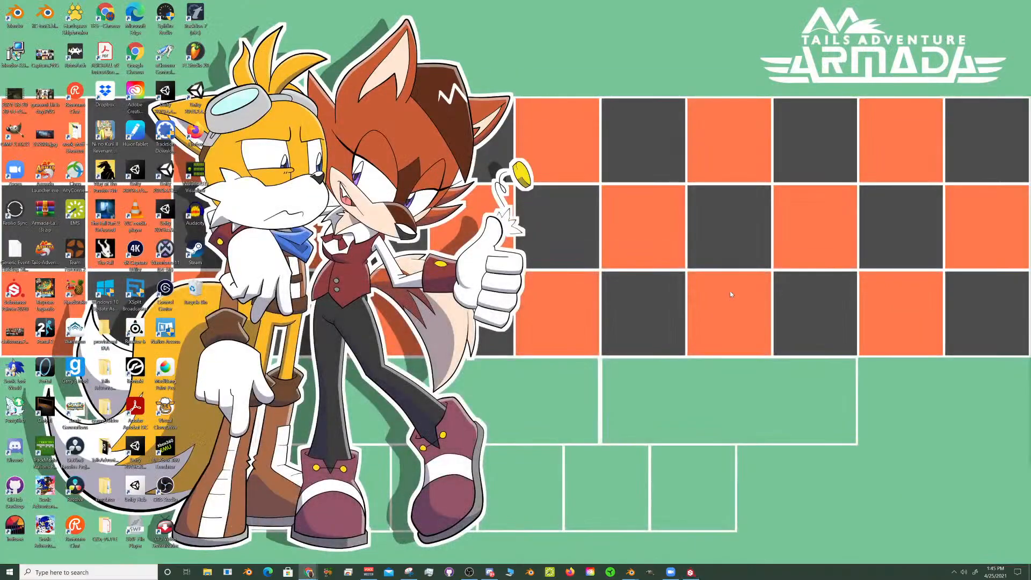
mouse_move(630, 571)
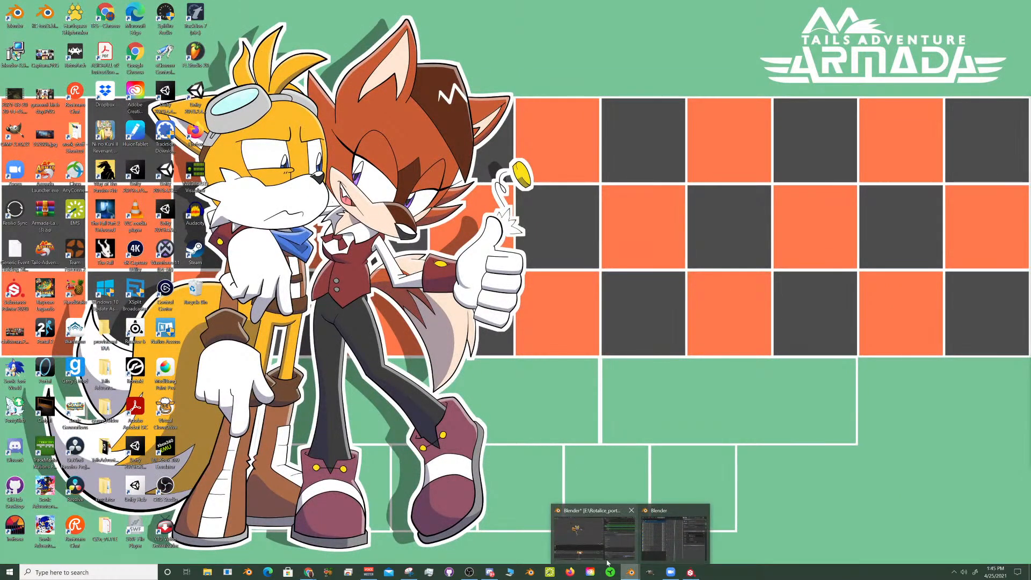
click(593, 537)
scroll(267, 132, up, 5)
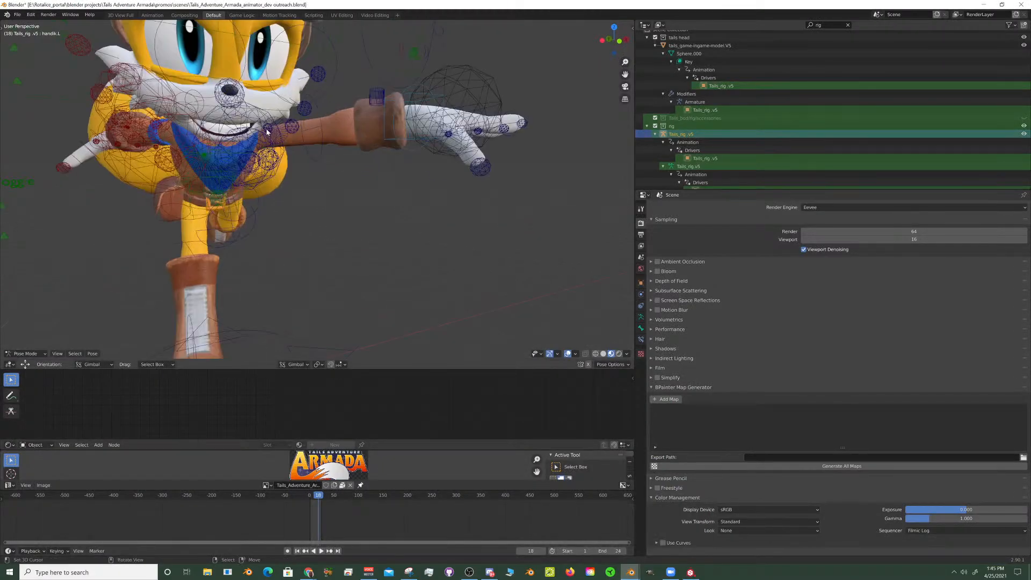
scroll(267, 131, down, 5)
middle_drag(314, 171, 309, 141)
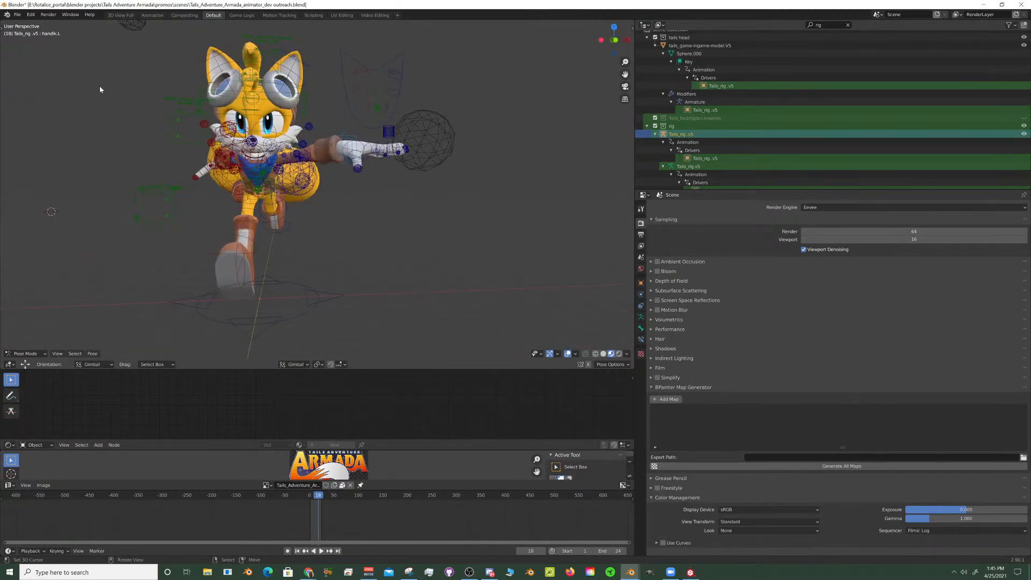
click(17, 14)
mouse_move(39, 41)
click(19, 15)
mouse_move(43, 41)
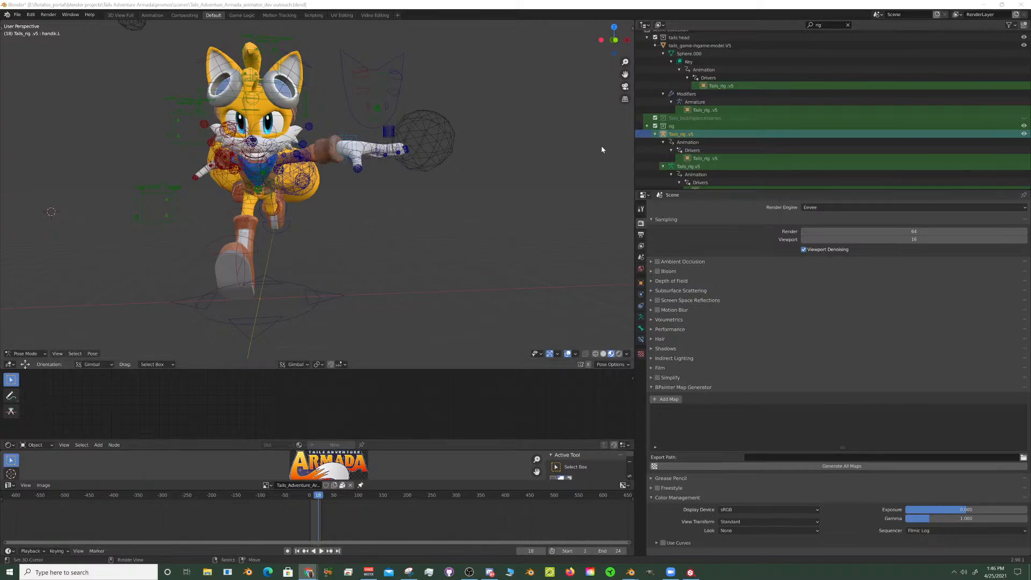
click(18, 15)
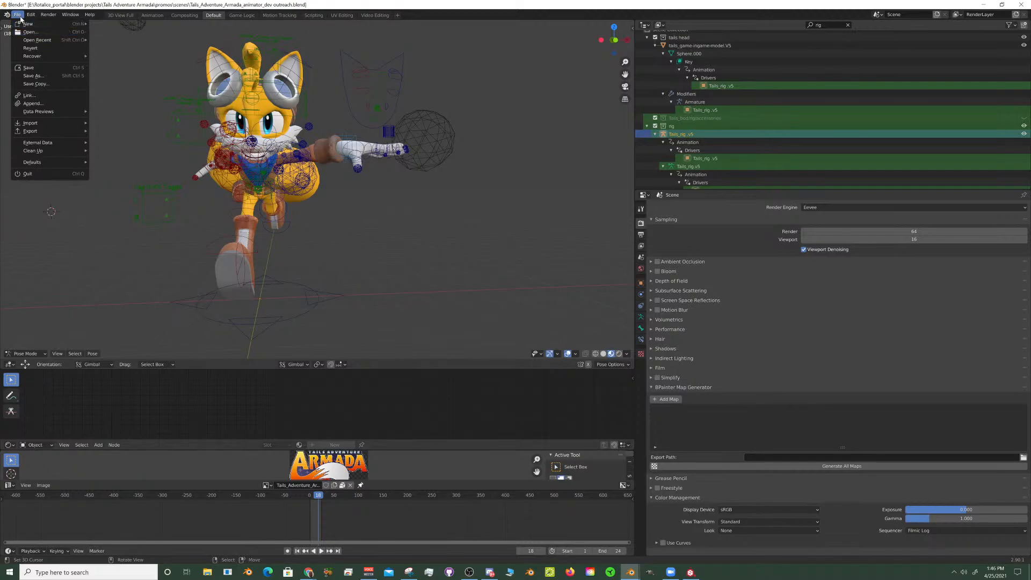
mouse_move(25, 24)
click(30, 33)
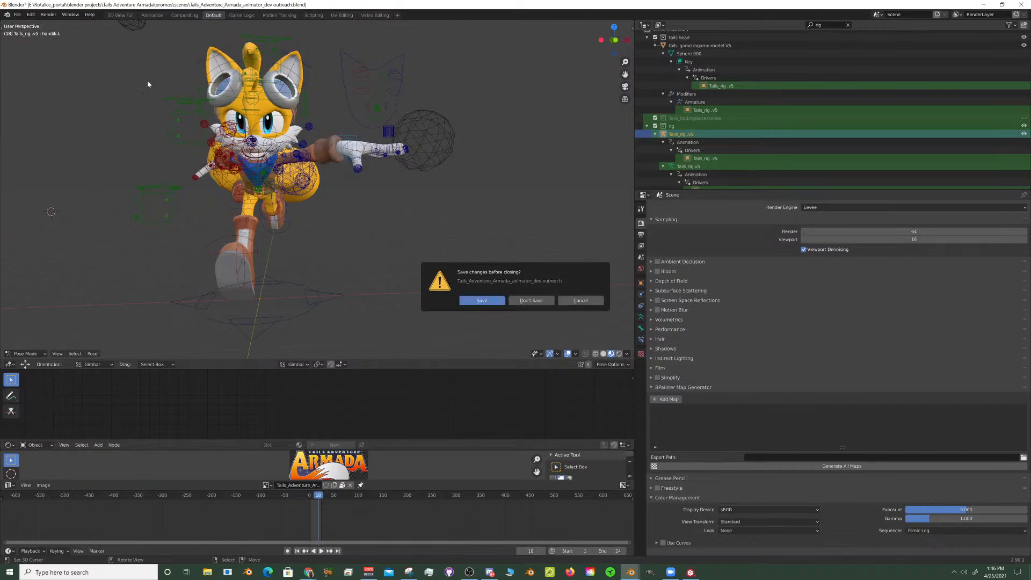
click(585, 303)
- Start opening another Blender file, discard the current project's unsaved changes, and browse to Tails Adventure Armada's Cast and Characters folder
click(17, 15)
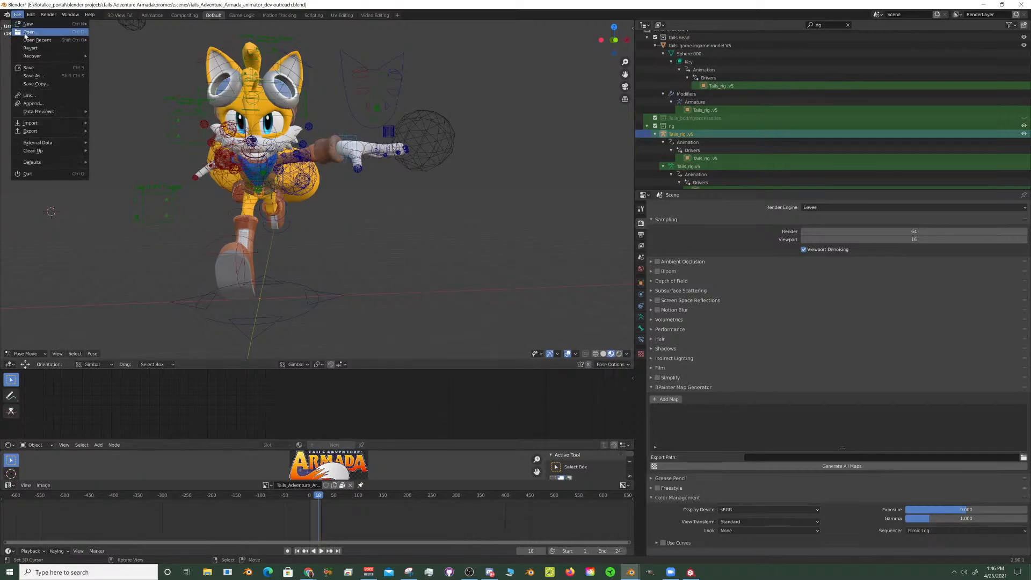
click(24, 34)
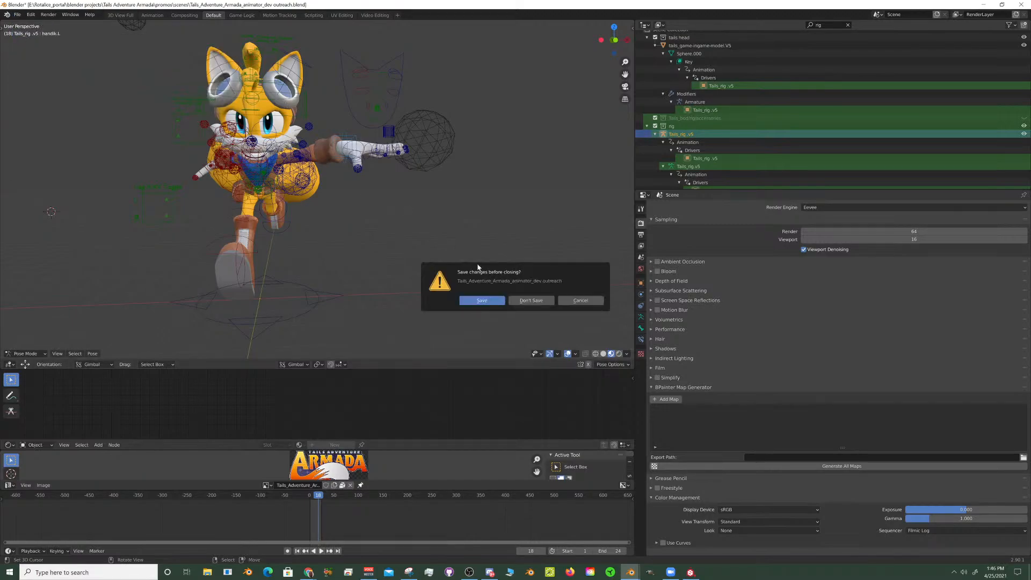
click(530, 301)
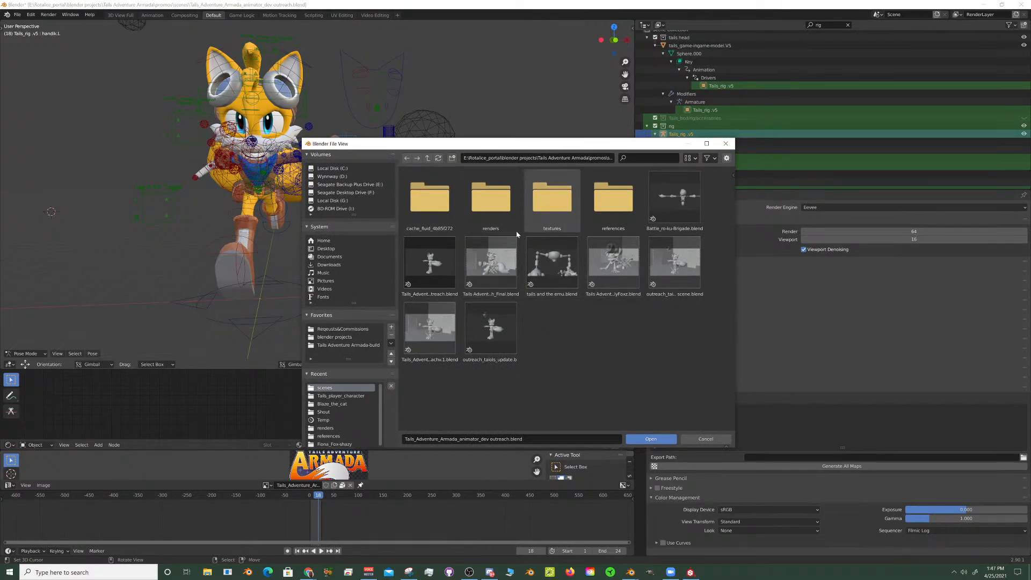
click(428, 160)
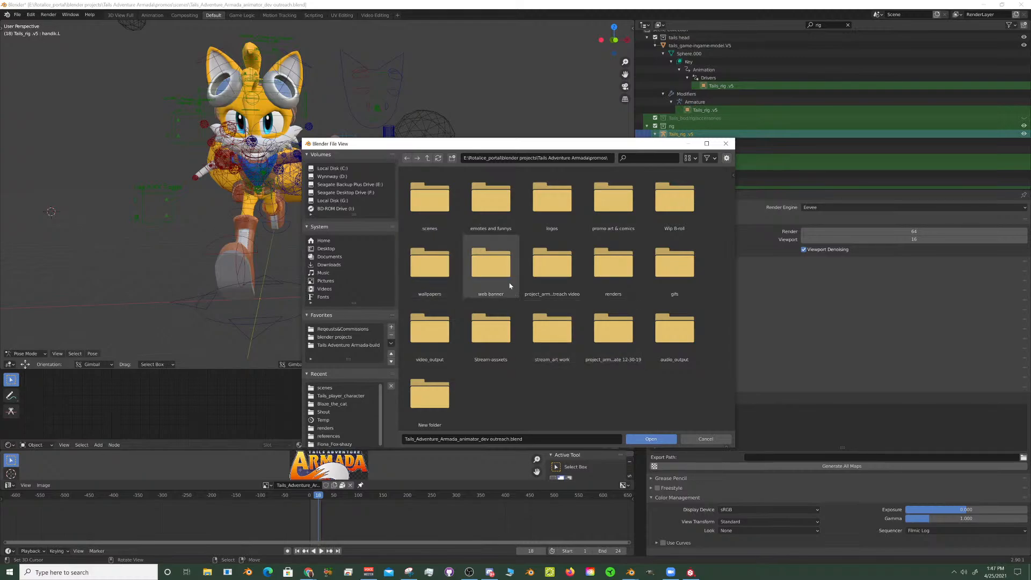
click(428, 159)
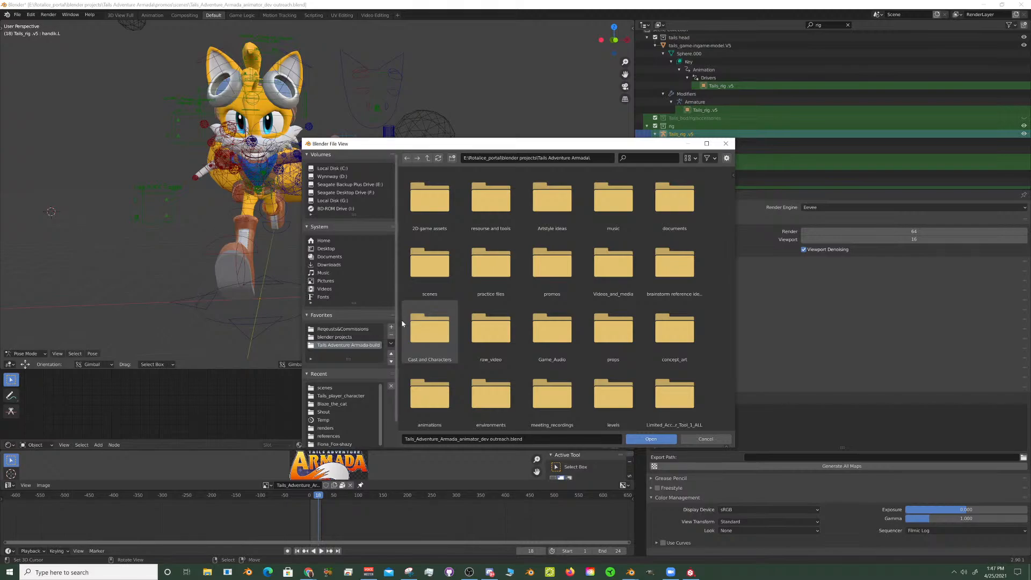
double_click(441, 334)
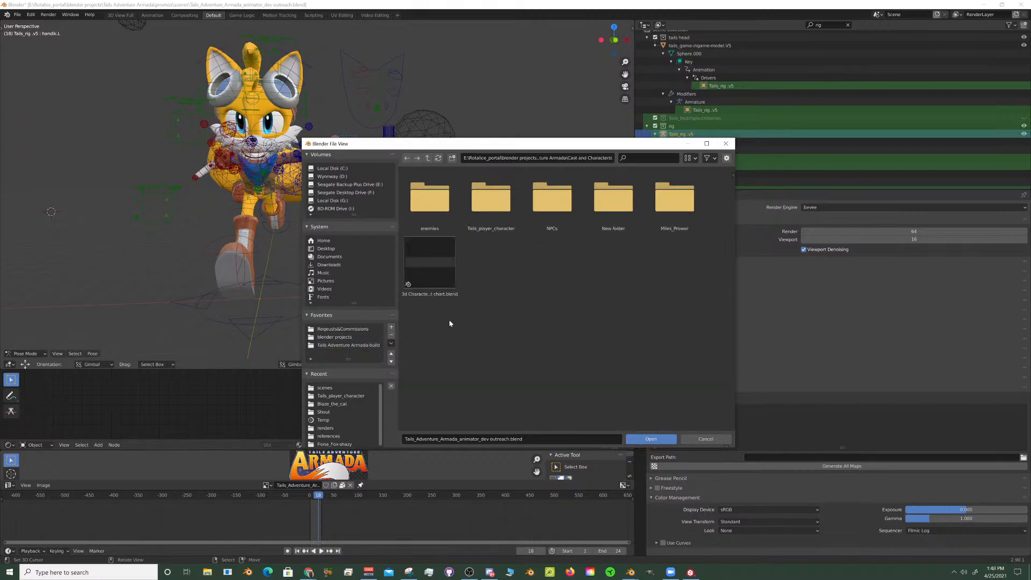
double_click(500, 207)
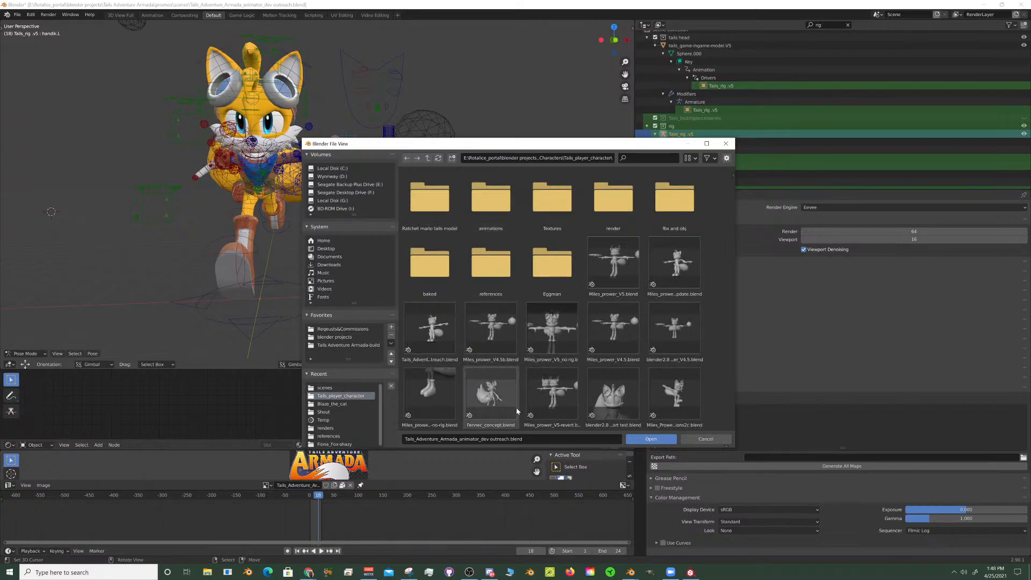
click(427, 157)
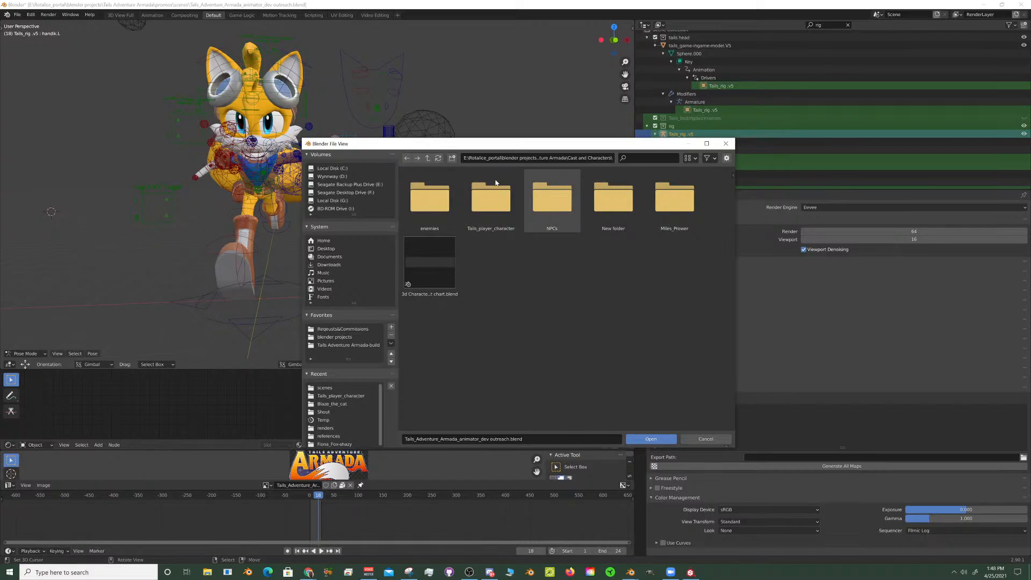
click(428, 157)
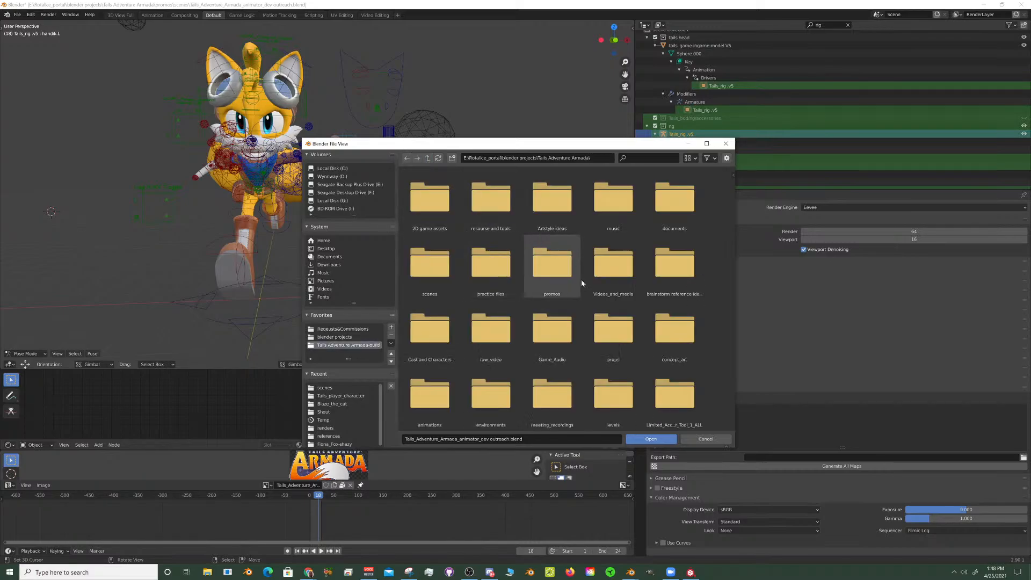
click(428, 335)
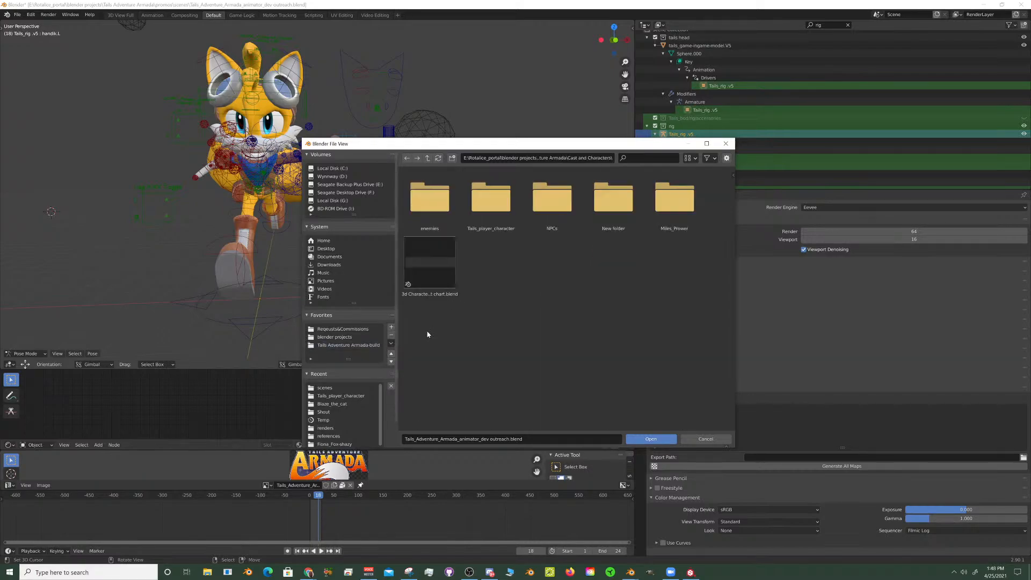
double_click(430, 199)
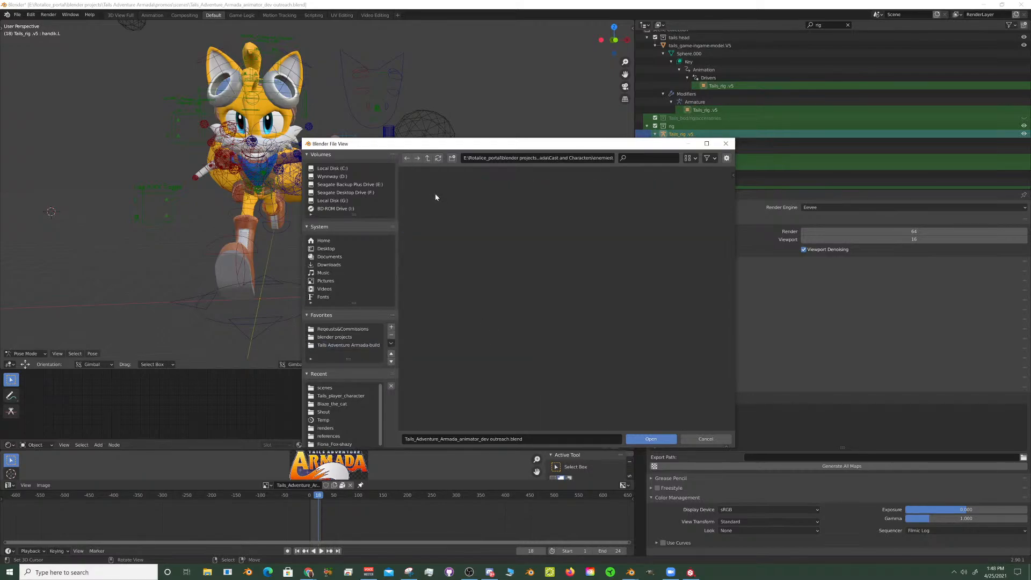
click(428, 158)
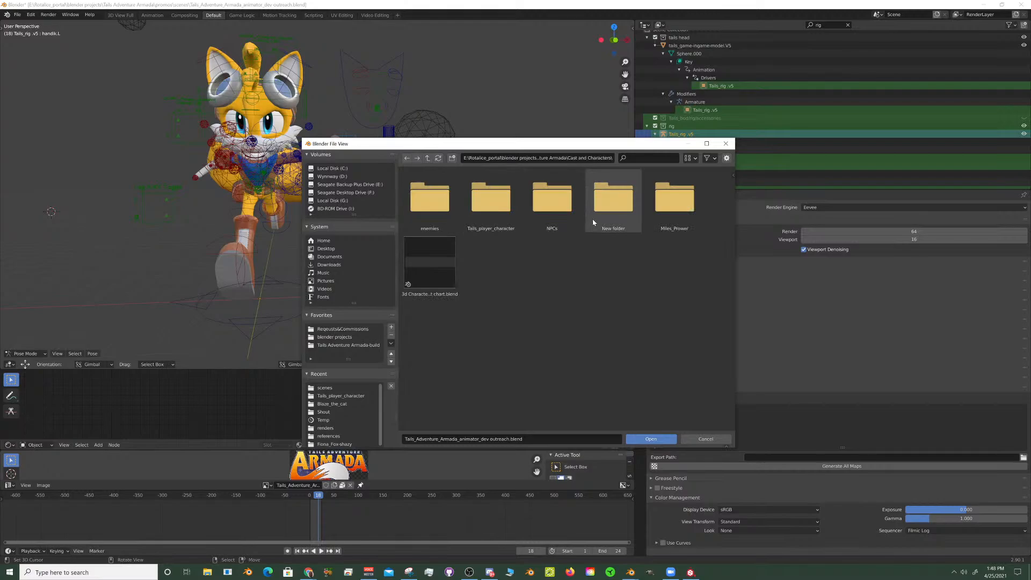
- Open Test-rig_Scream_The_Bluejay.blend from the Scream folder under NPCs and The Battle Birds
double_click(555, 216)
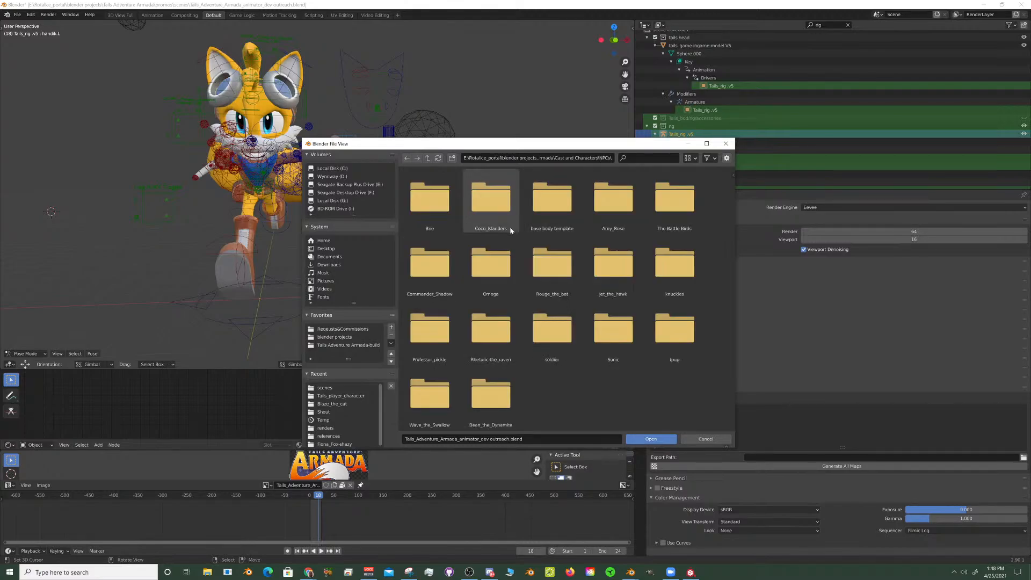
click(664, 208)
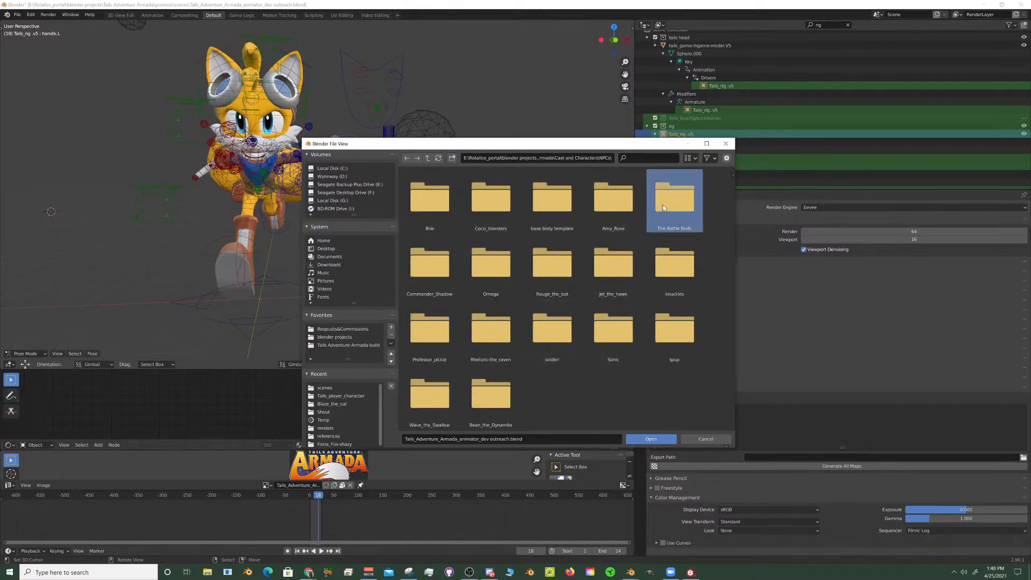
double_click(664, 208)
double_click(500, 211)
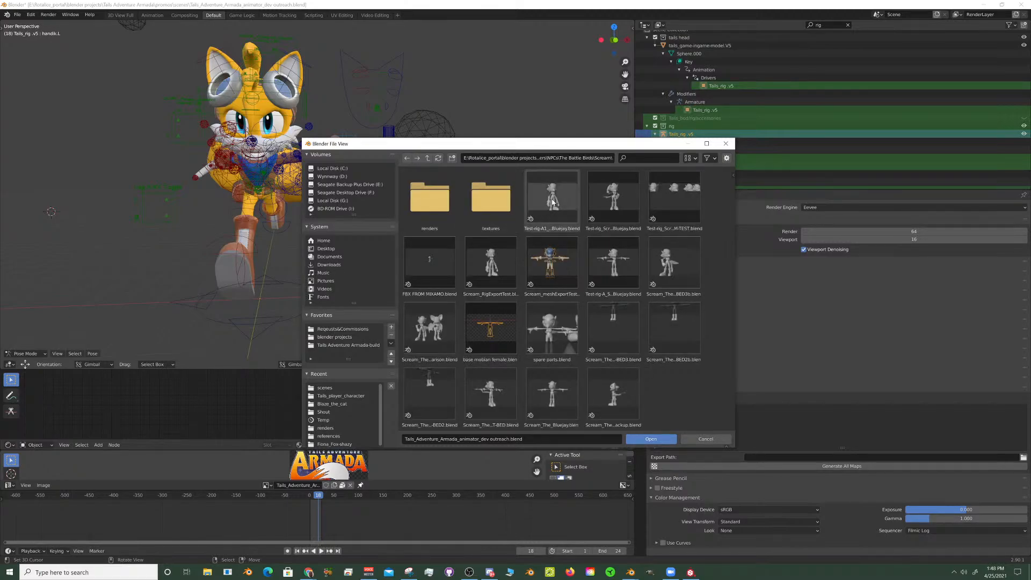
double_click(601, 195)
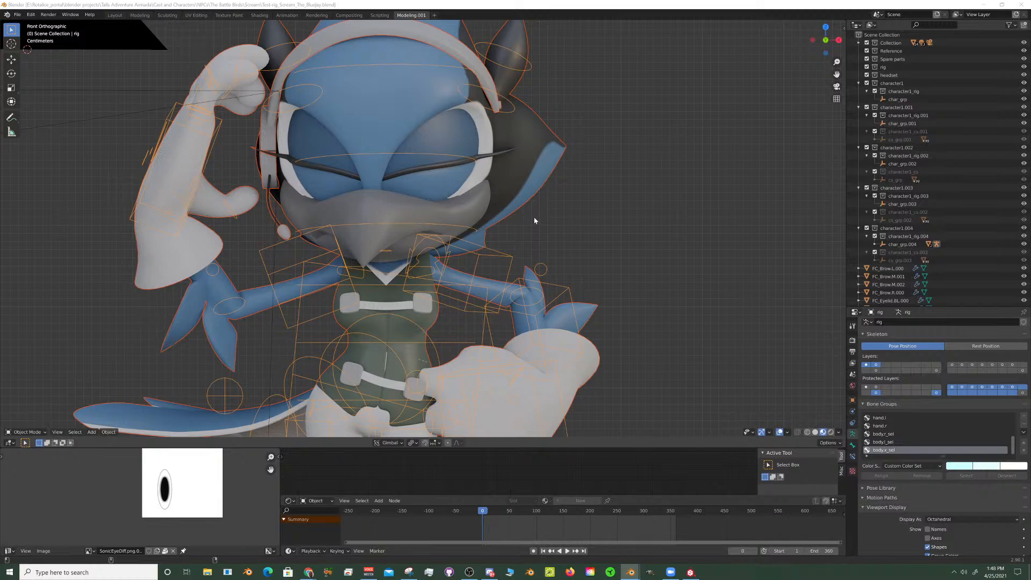
- Examine the Scream bluejay's head, vest and posed rig up close, from an angle and from the front
scroll(472, 235, down, 5)
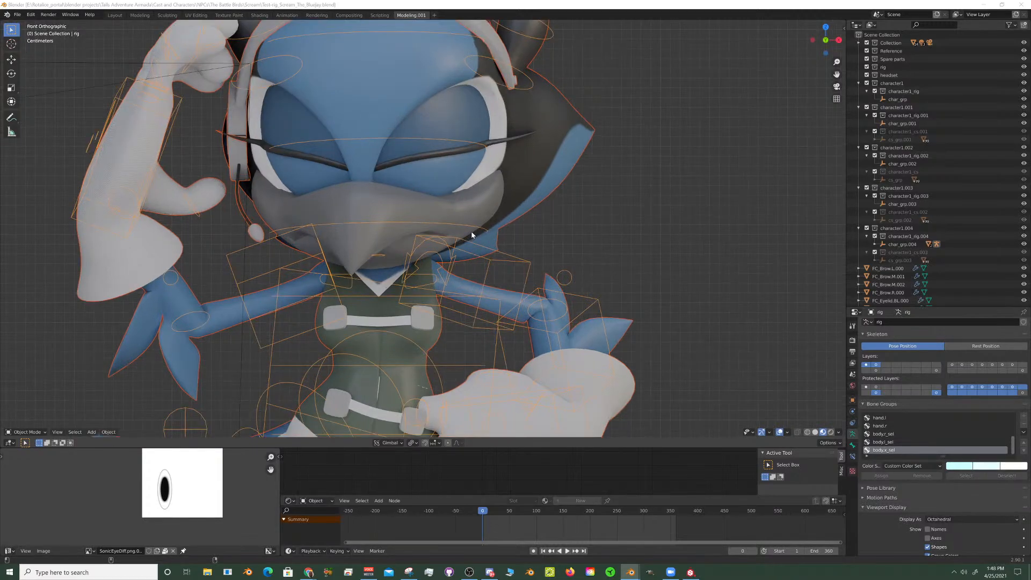
middle_drag(469, 238, 457, 216)
scroll(529, 230, up, 6)
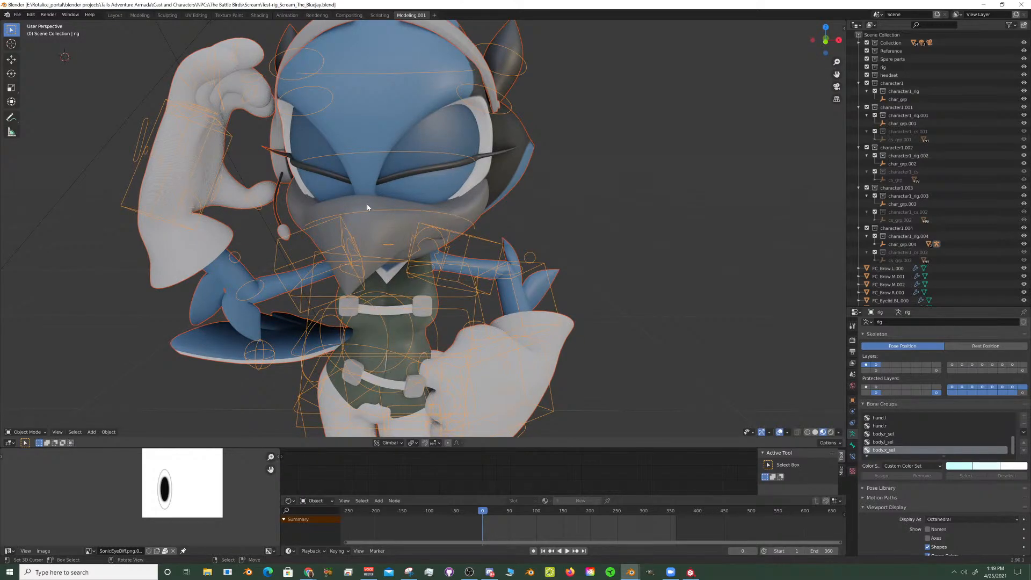
middle_drag(367, 207, 548, 216)
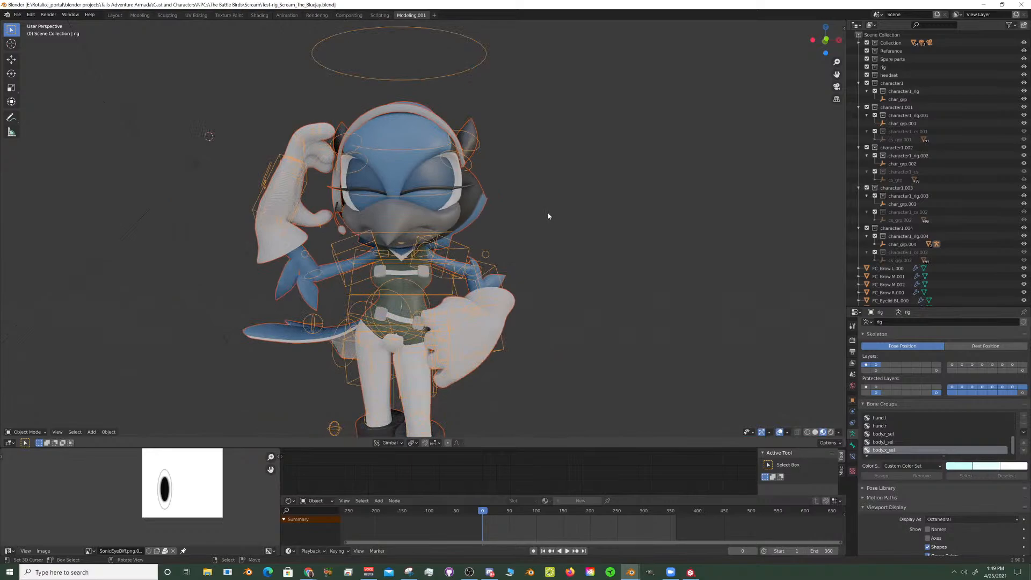
click(17, 15)
mouse_move(35, 42)
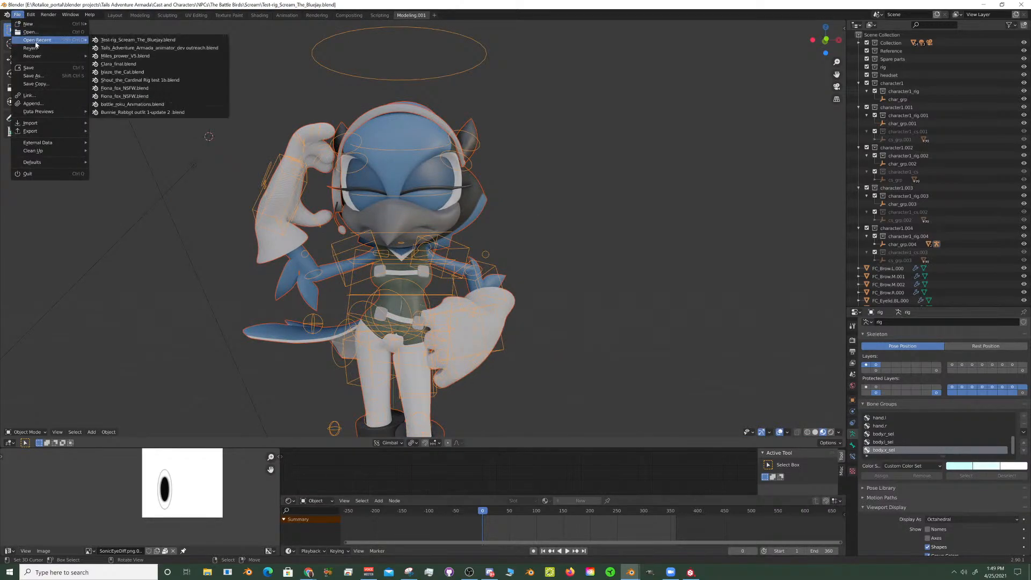
scroll(220, 211, up, 4)
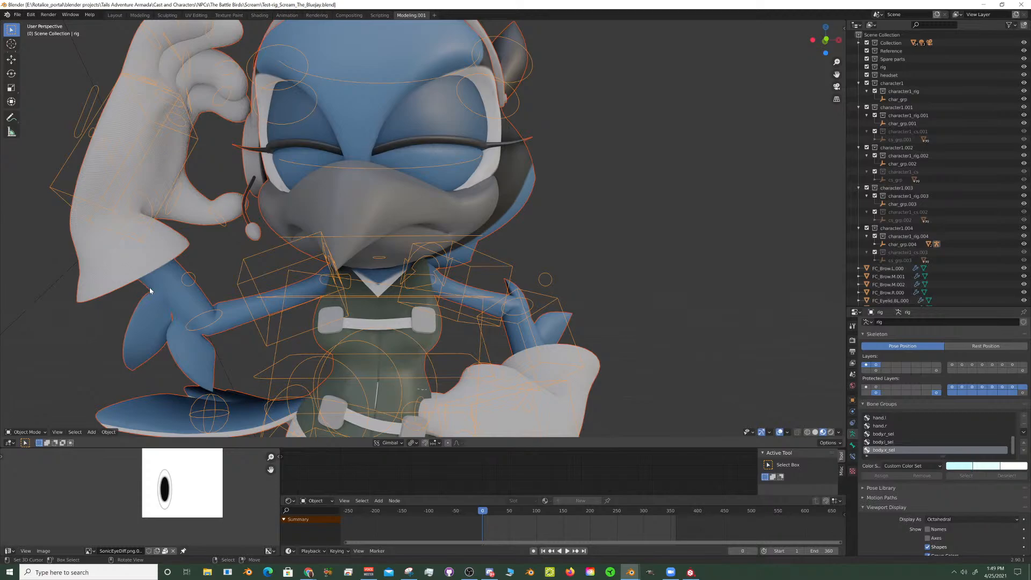
scroll(302, 315, down, 4)
key(KP_1)
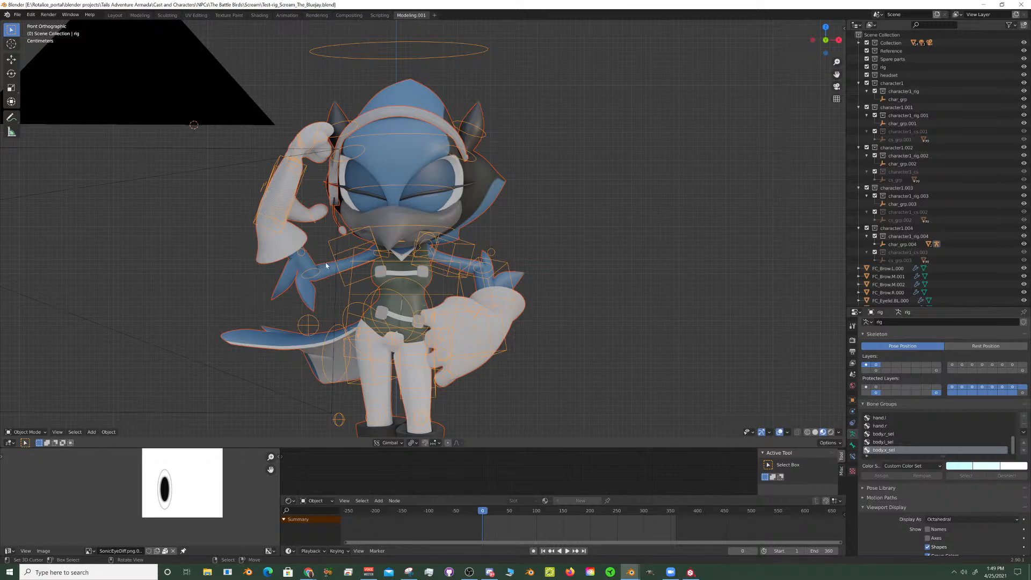
middle_drag(326, 265, 285, 201)
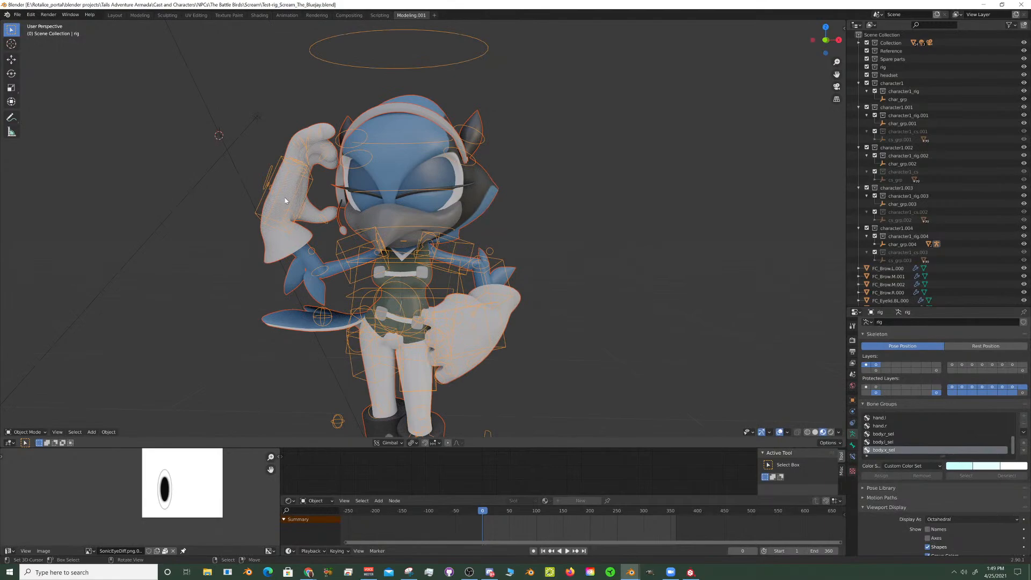
key(KP_1)
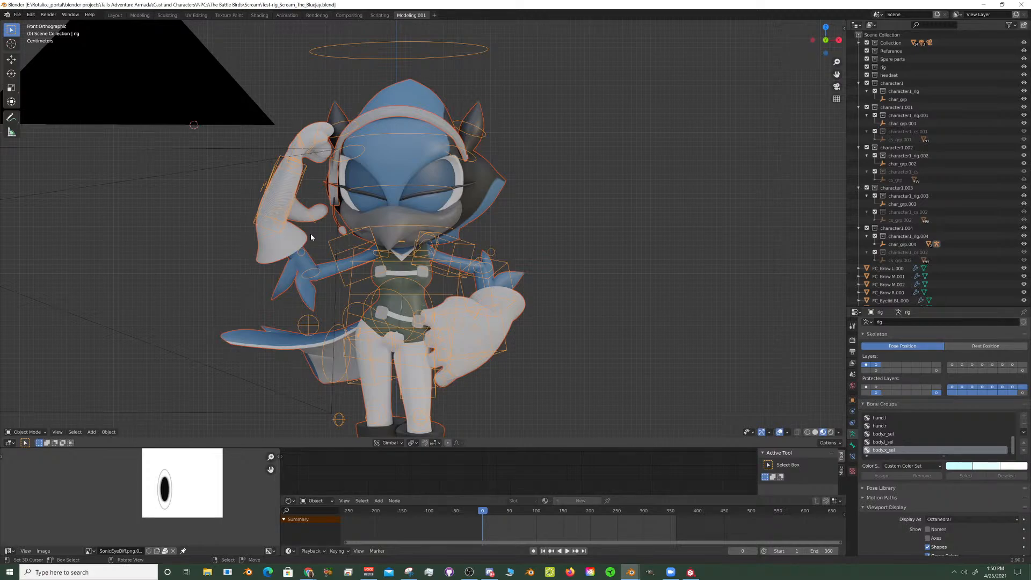
- Switch to Discord to check the the-muteys channel and live-streams participants, then return to the bluejay scene in Blender
click(490, 573)
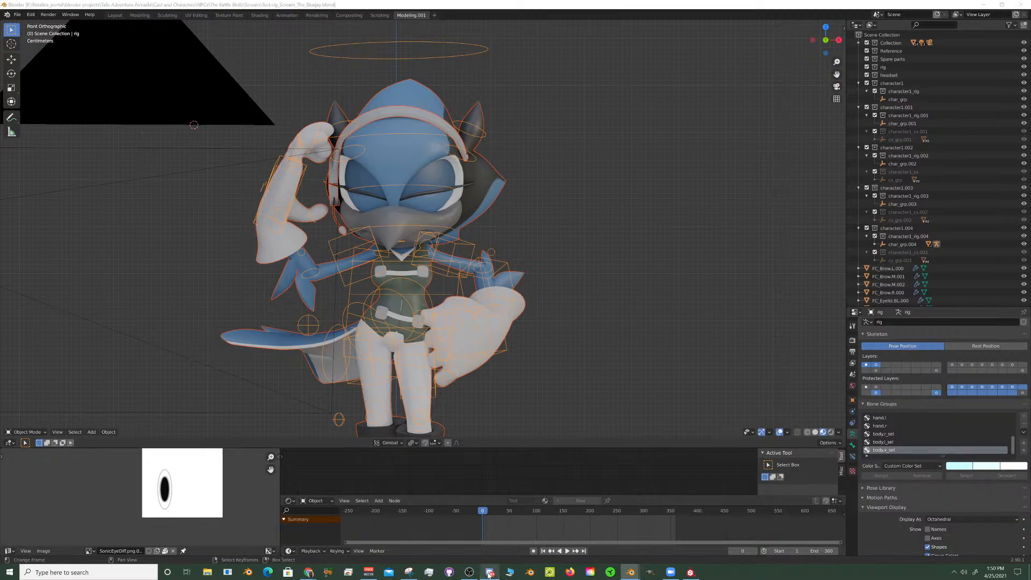
mouse_move(88, 266)
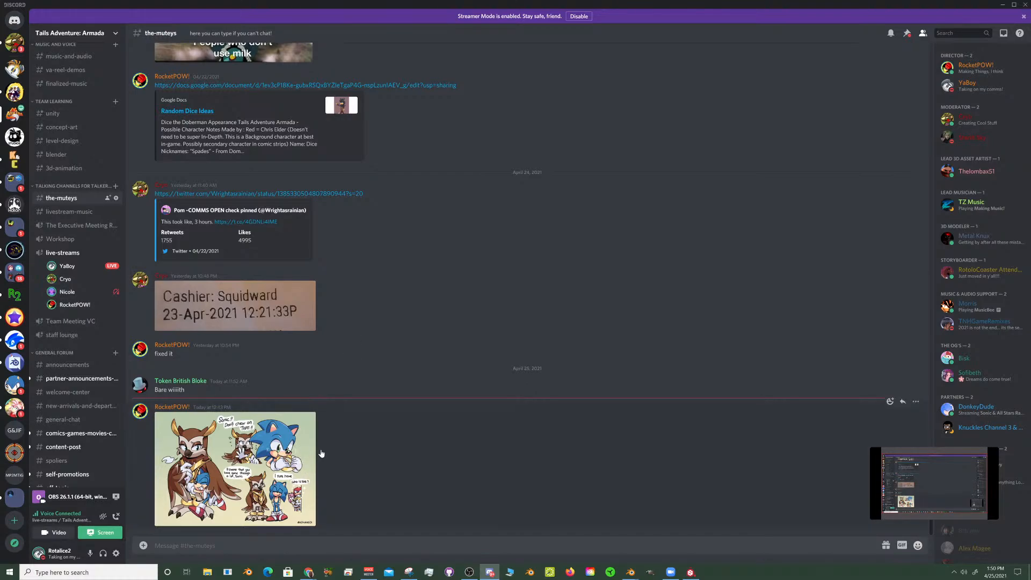
key(alt+Tab)
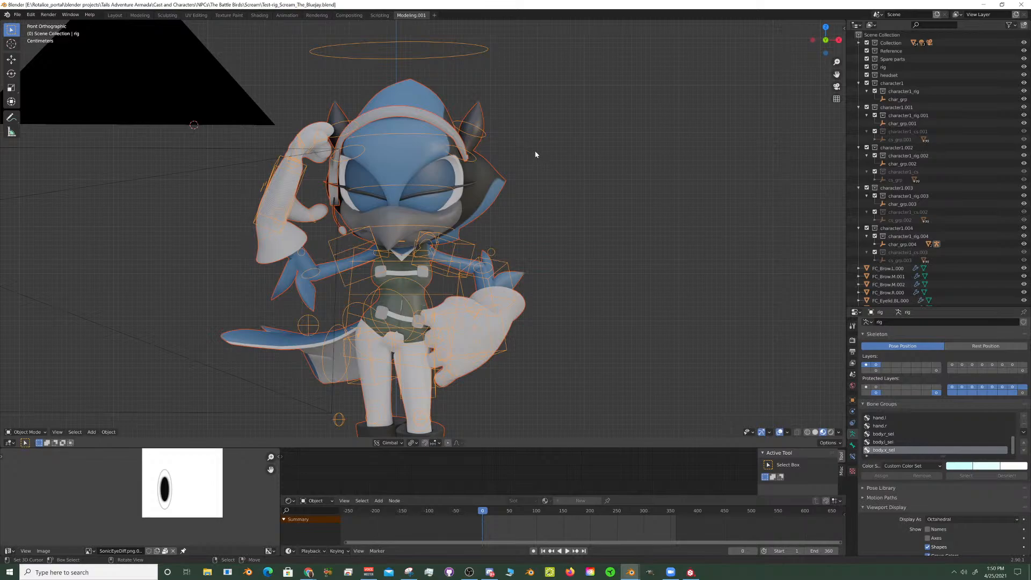
scroll(531, 185, up, 3)
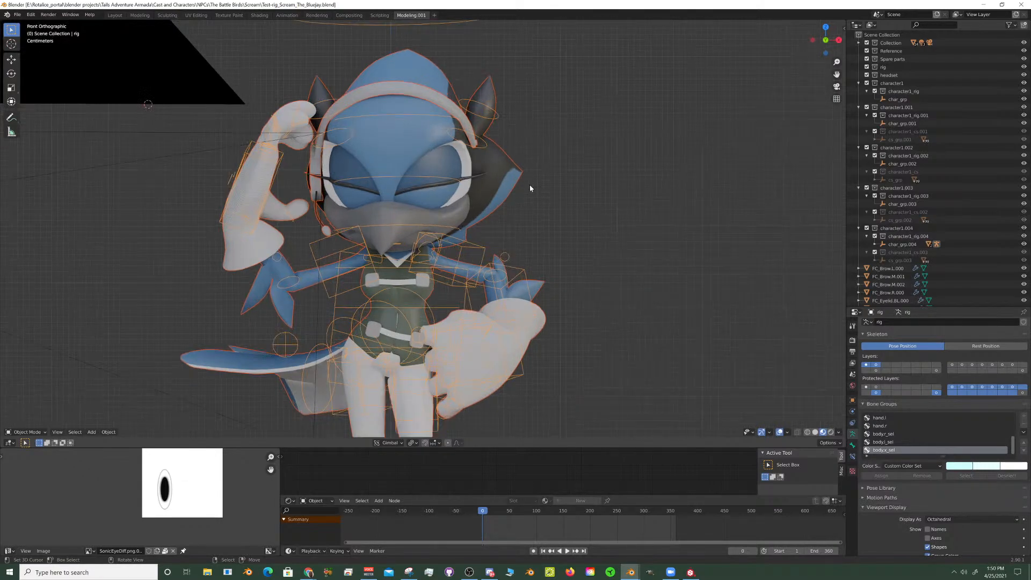
- Examine the bluejay's beak, shoulder and vest up close from an angle
middle_drag(529, 182, 471, 173)
scroll(509, 234, up, 4)
scroll(516, 231, up, 3)
scroll(514, 225, down, 5)
scroll(474, 172, up, 2)
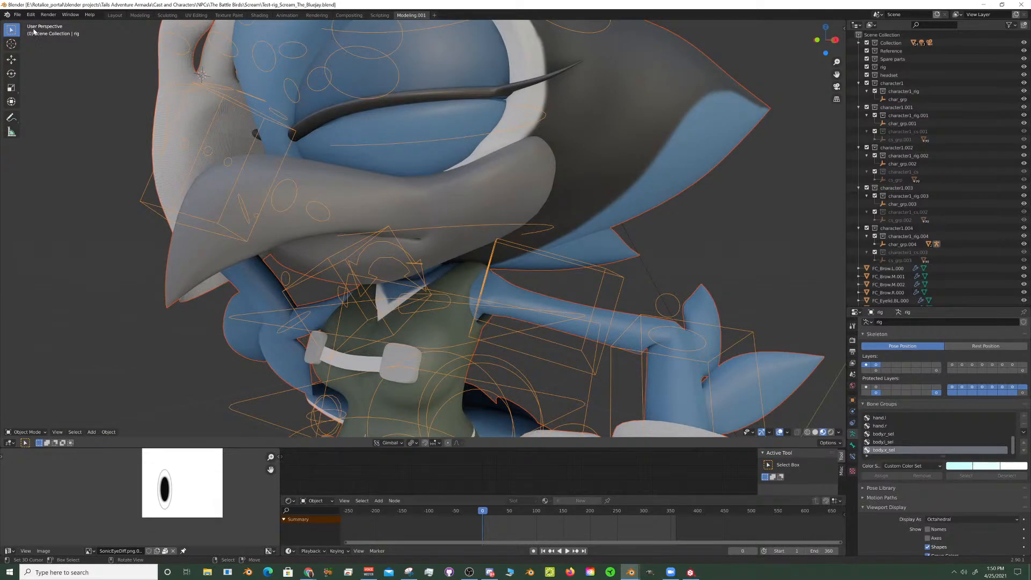
- Open Brie the Magpie.blend from the Brie folder inside the NPCs directory
click(17, 14)
click(16, 15)
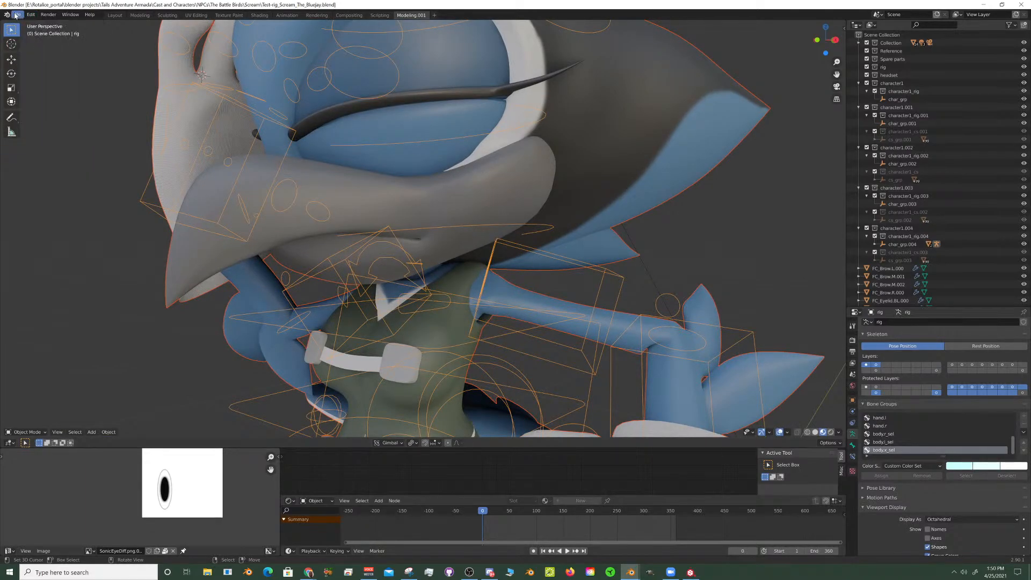
click(16, 15)
mouse_move(30, 41)
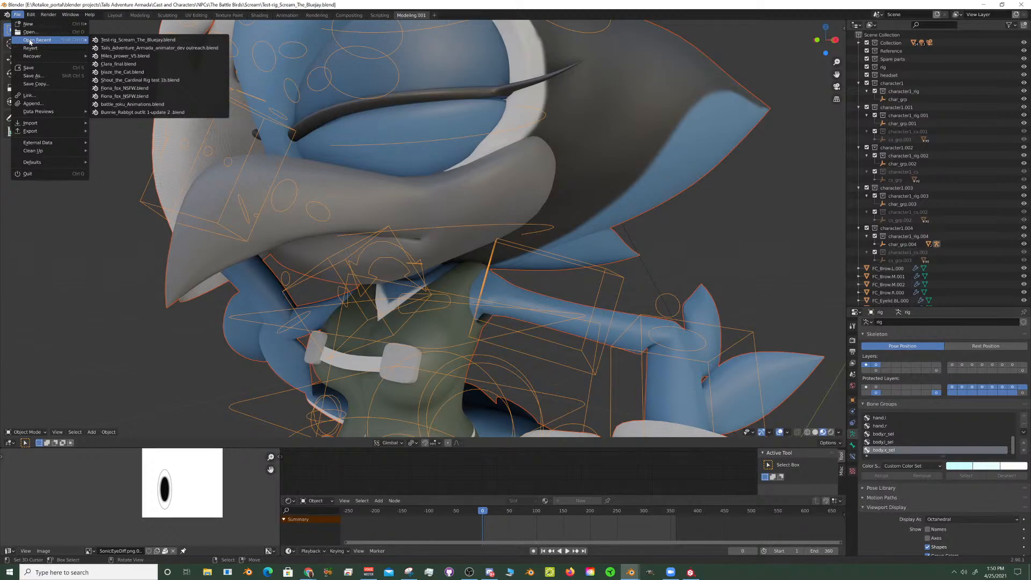
click(30, 32)
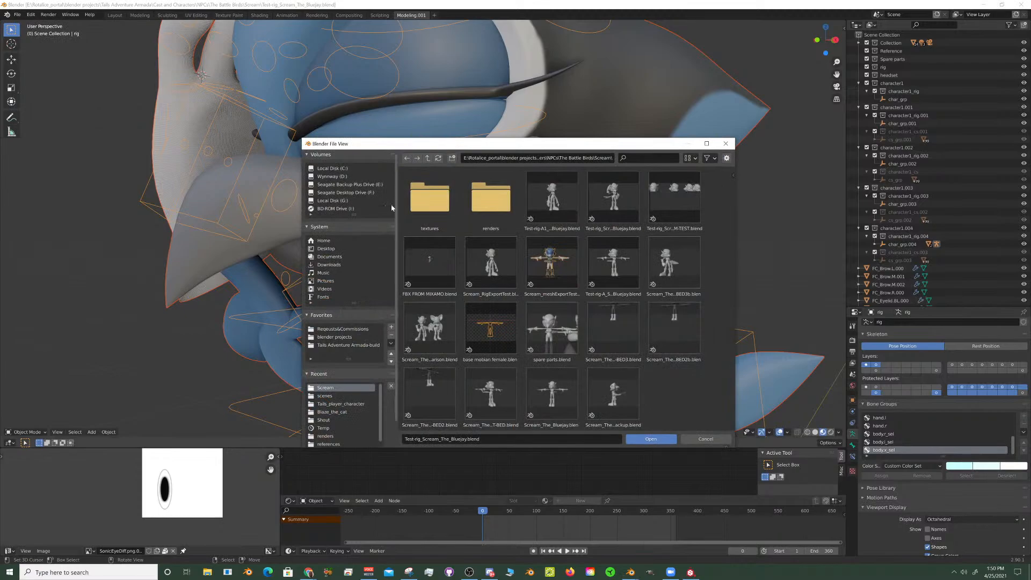
click(428, 158)
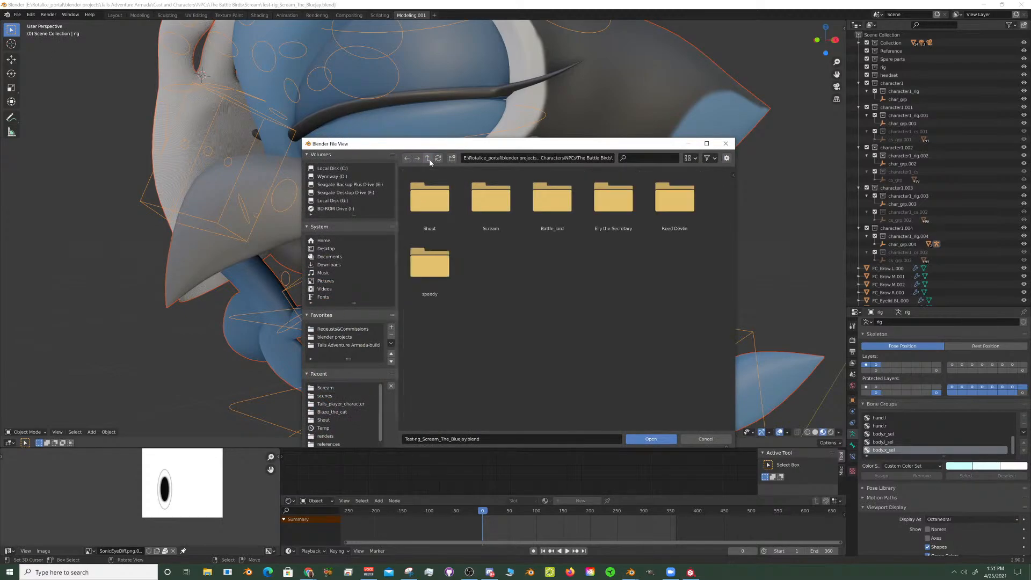
click(428, 159)
click(425, 200)
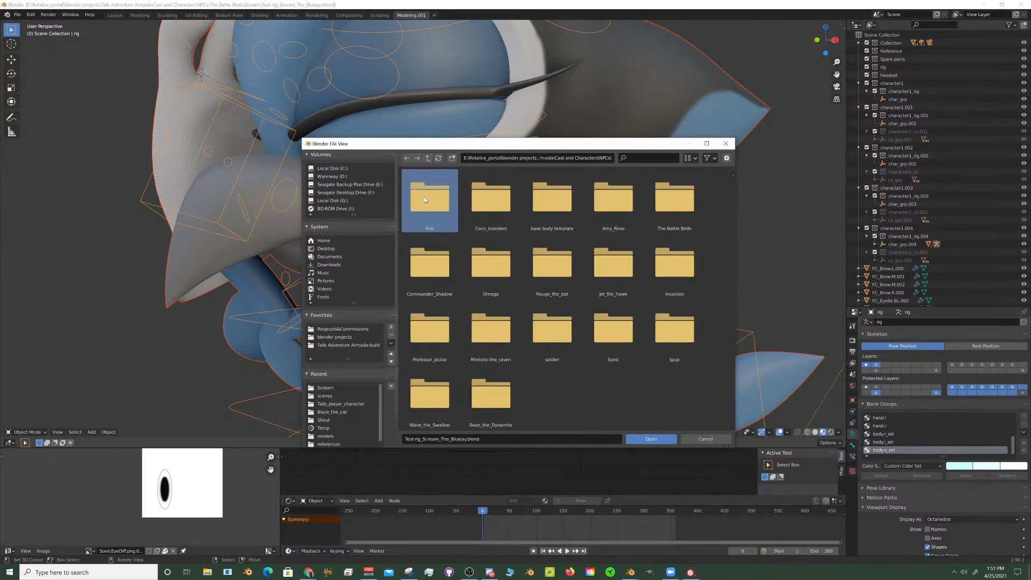
double_click(425, 200)
click(435, 208)
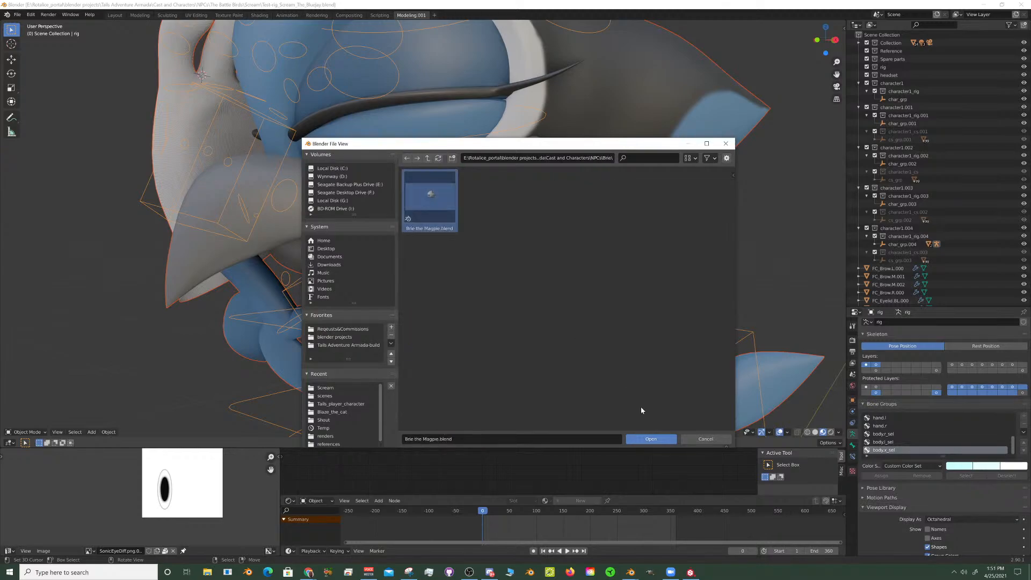
click(651, 439)
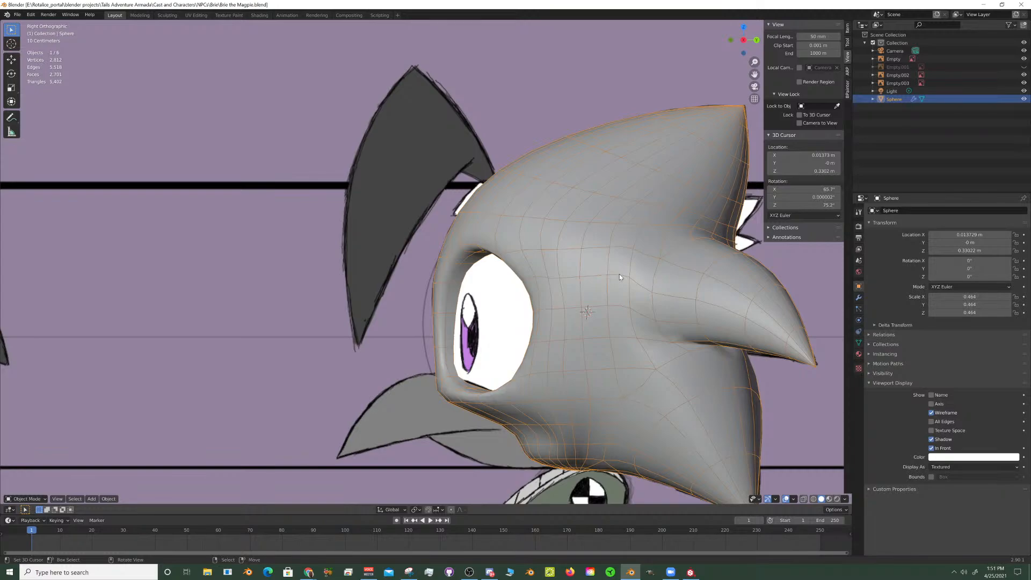
- Snap the 3D cursor to the selected vertex at the head mesh's mouth area, returning to Object Mode in right side view
scroll(497, 304, down, 4)
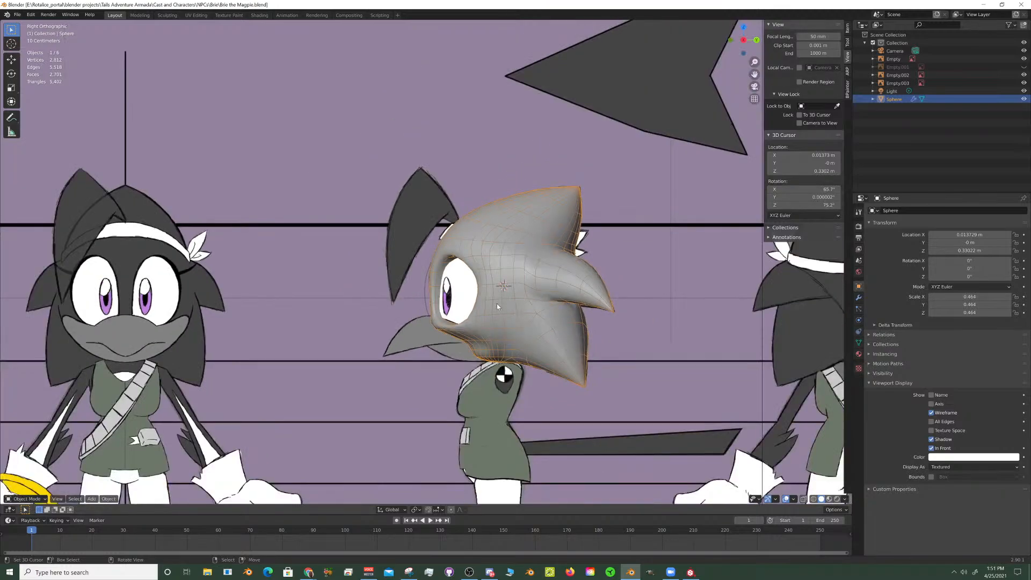
shift+middle_drag(531, 342, 512, 241)
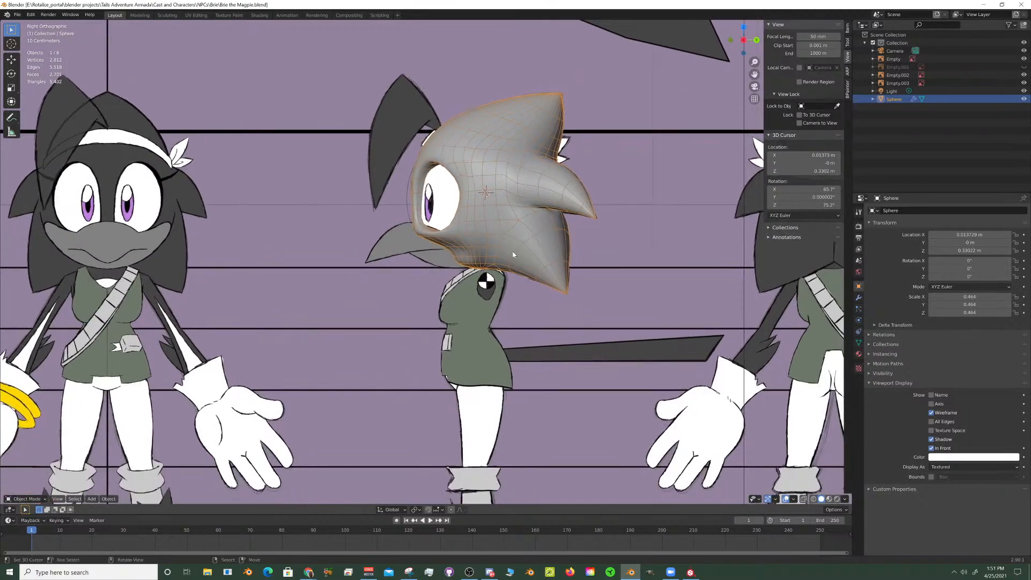
scroll(516, 291, up, 4)
scroll(494, 274, down, 5)
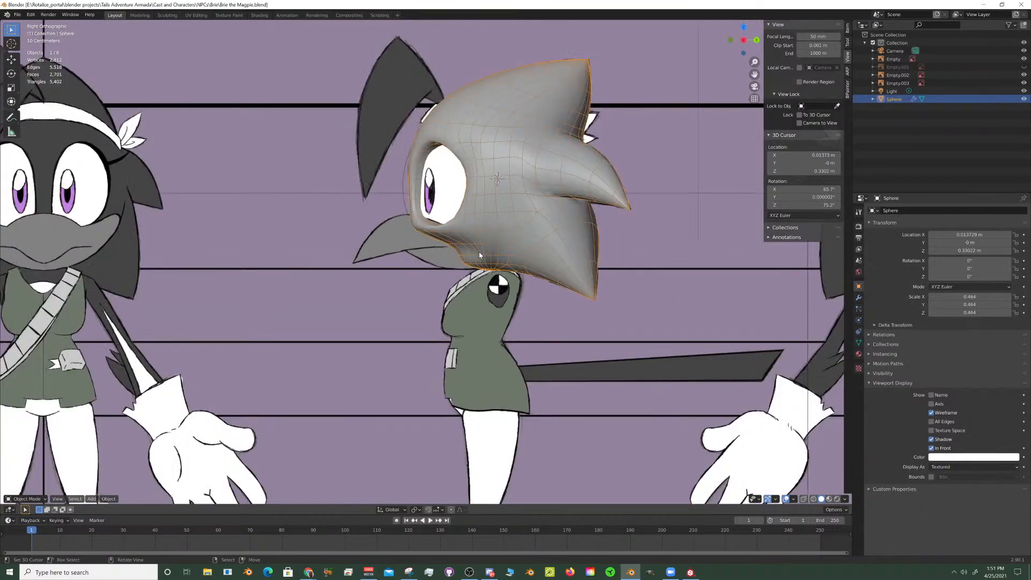
scroll(473, 256, up, 2)
scroll(473, 256, up, 4)
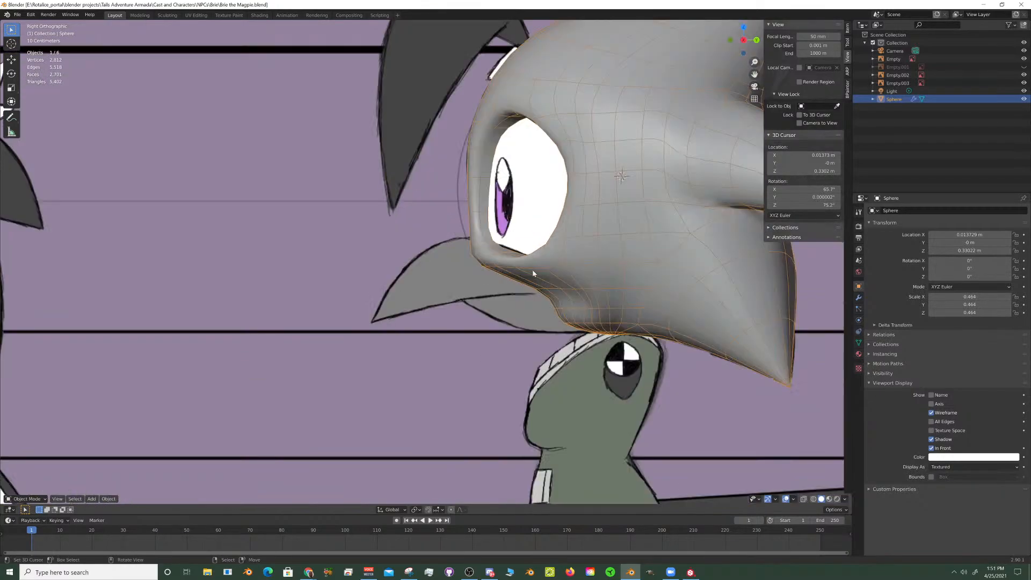
key(Tab)
middle_drag(567, 271, 454, 291)
scroll(453, 291, up, 3)
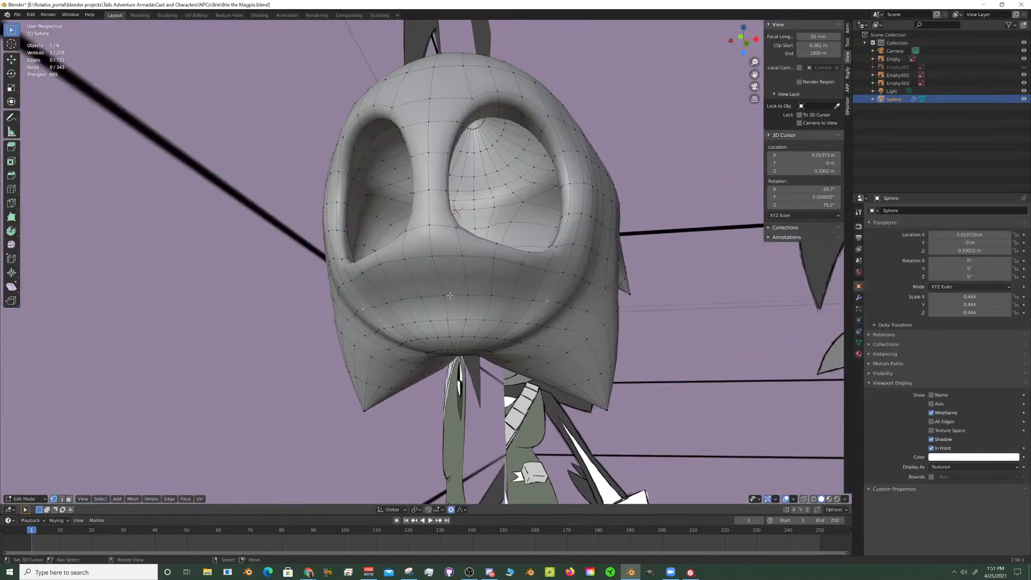
key(shift+s)
click(459, 328)
key(KP_3)
key(Tab)
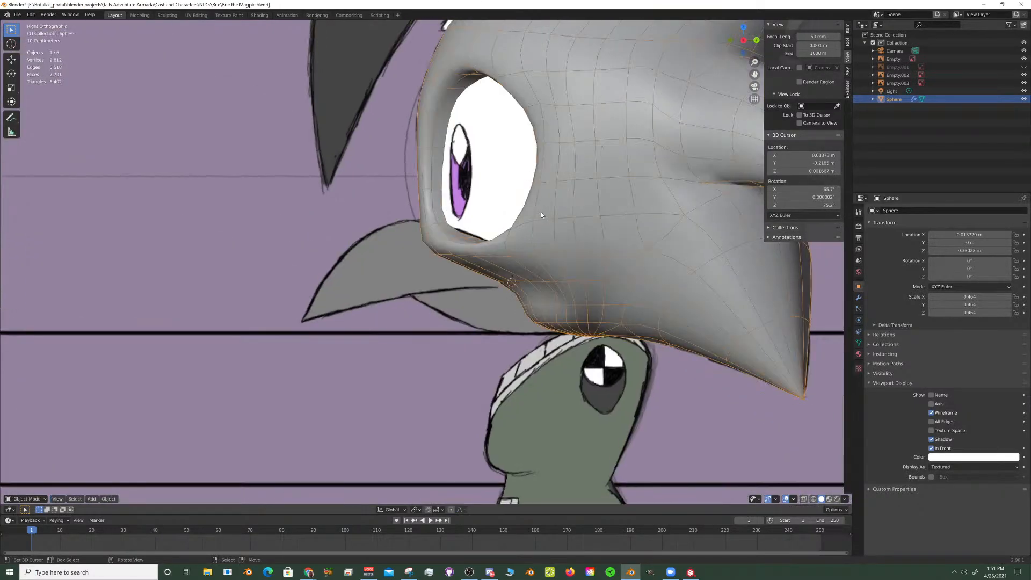
- Add a cone mesh at the 3D cursor beneath the head as the base for the beak
scroll(448, 240, down, 3)
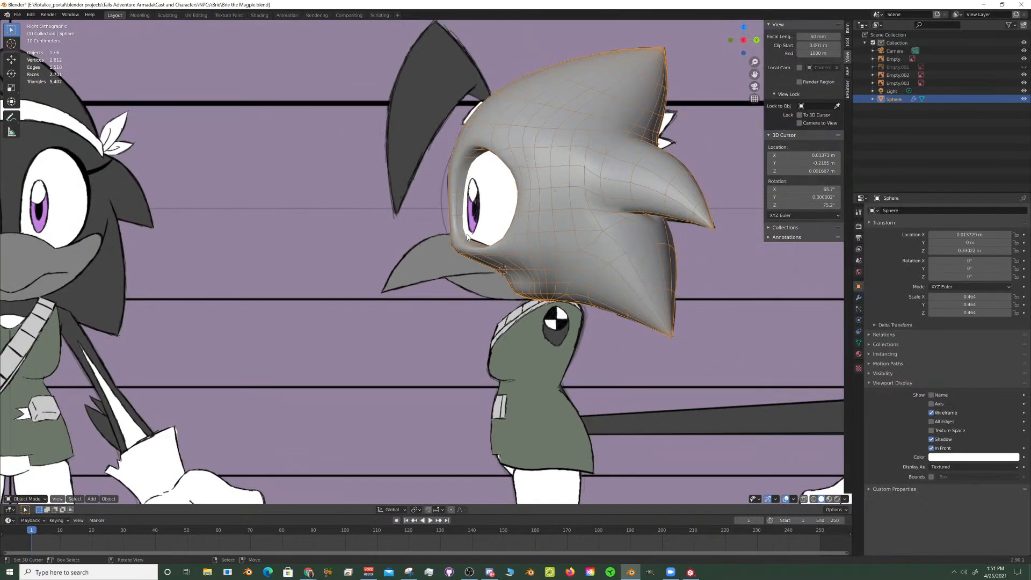
shift+middle_drag(390, 250, 475, 224)
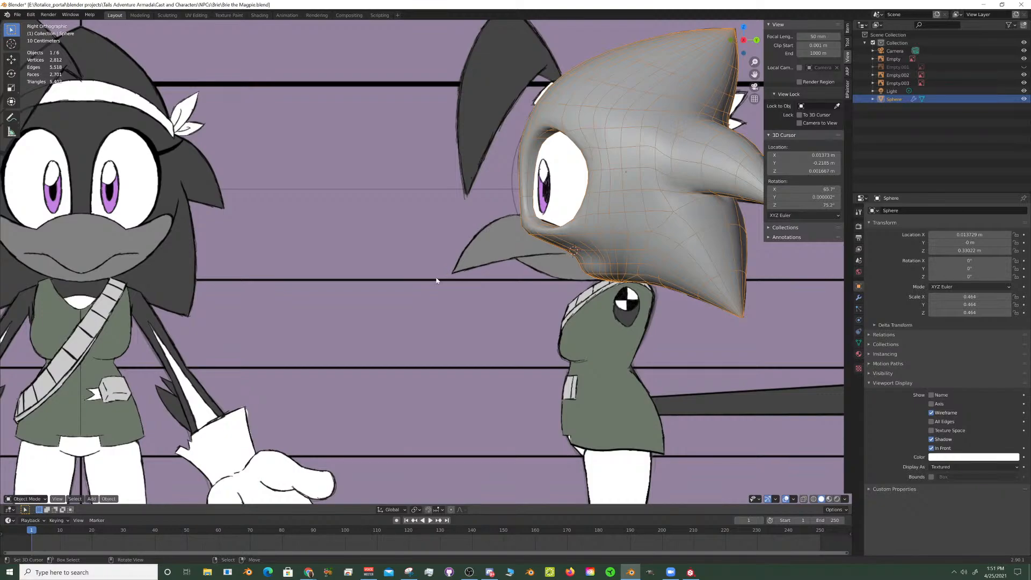
scroll(472, 257, up, 5)
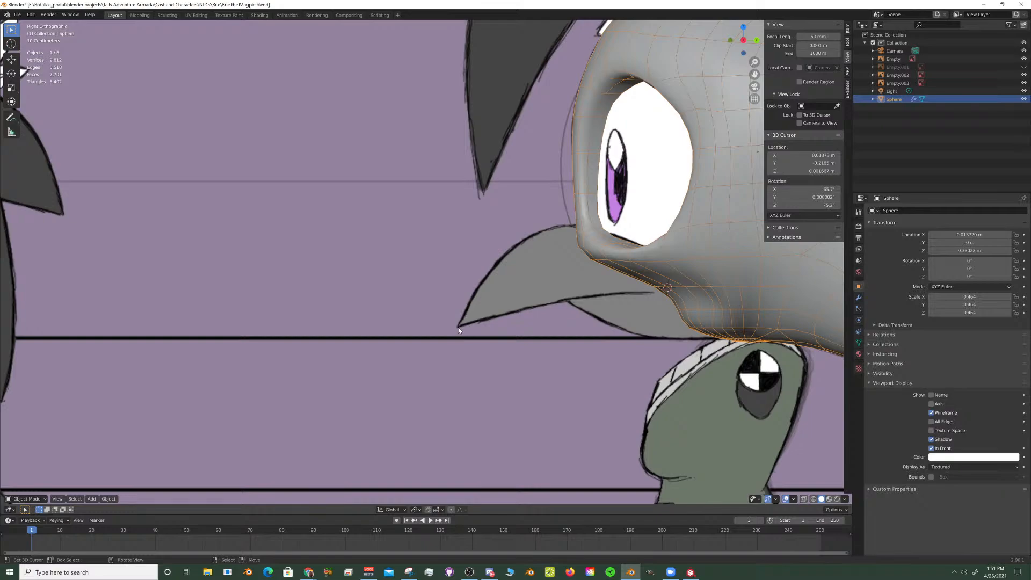
click(459, 328)
scroll(622, 310, down, 3)
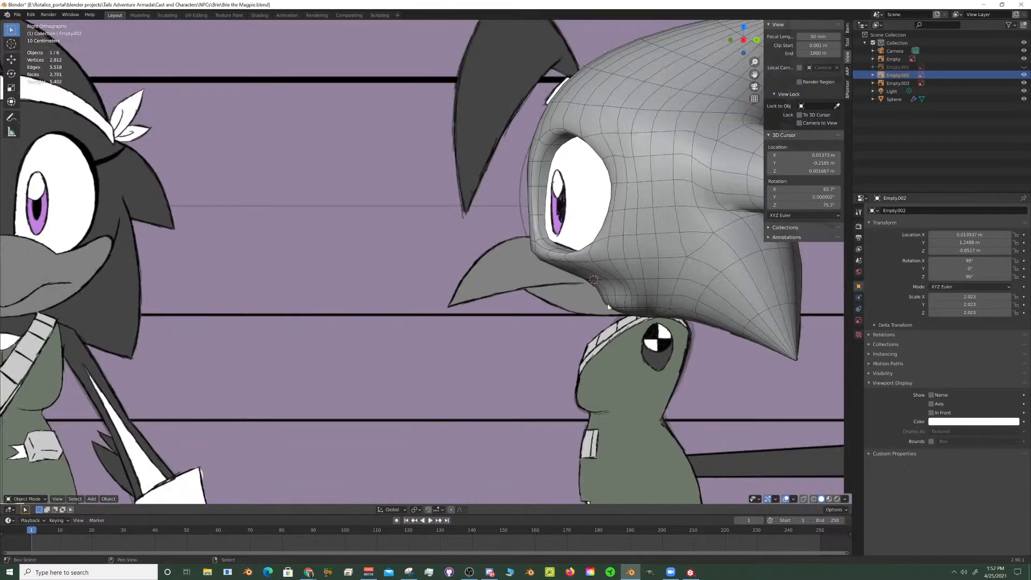
key(shift+a)
mouse_move(626, 306)
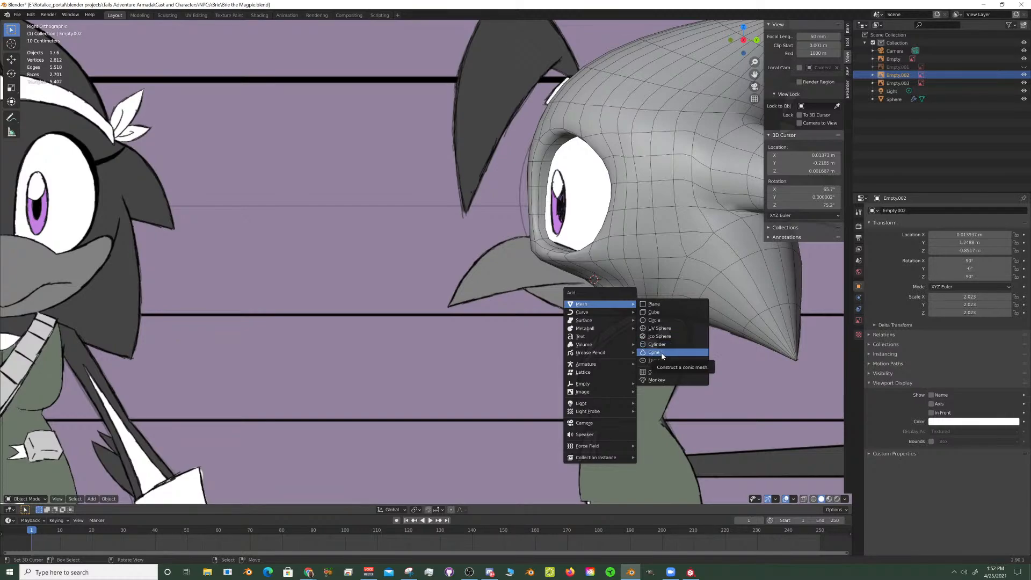
click(662, 356)
scroll(505, 311, down, 4)
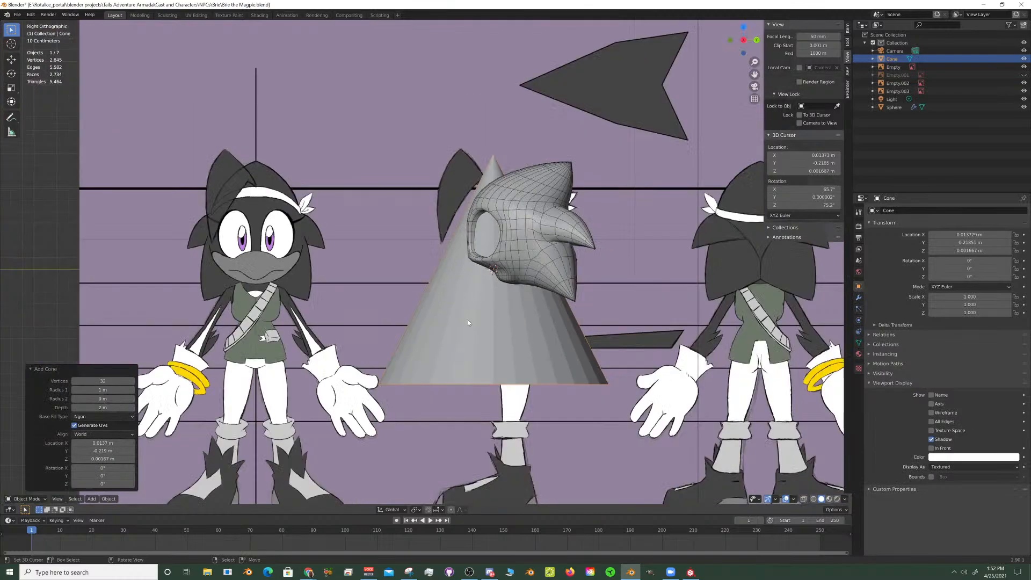
- Set the new cone's vertices to 10 and its base fill type to Nothing
click(81, 381)
text(10)
key(Return)
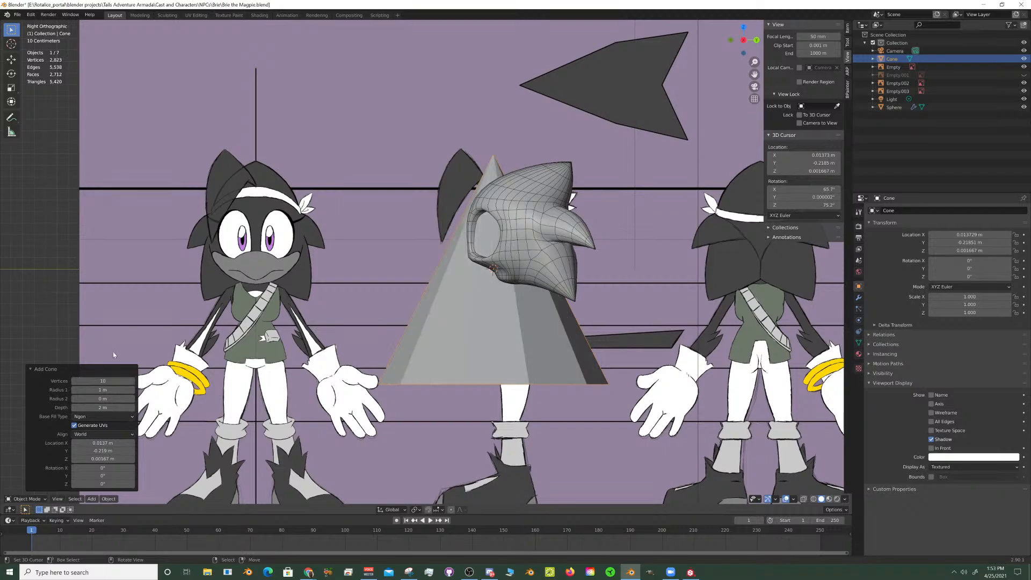
scroll(319, 281, up, 5)
scroll(319, 284, up, 1)
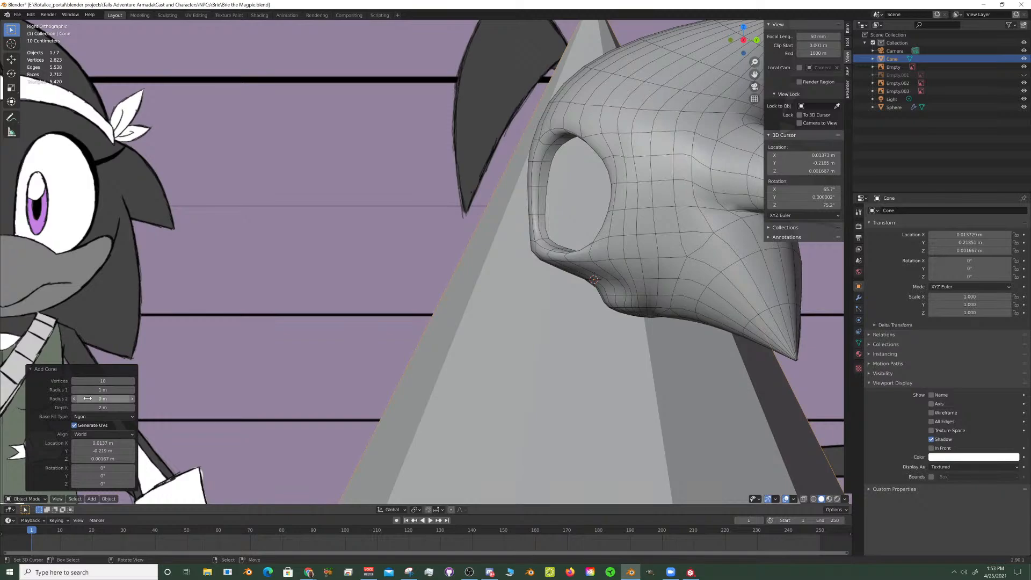
click(107, 417)
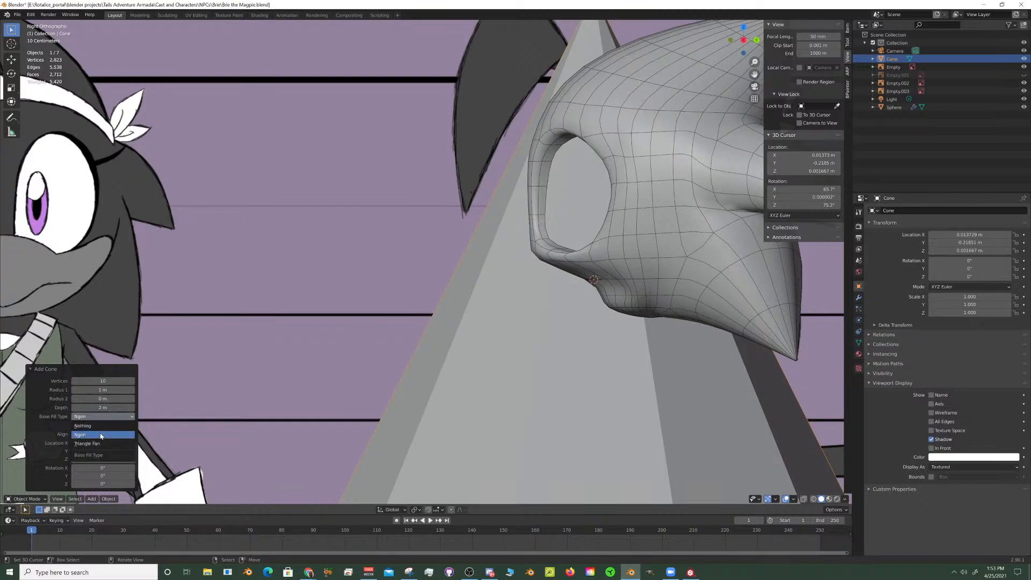
click(103, 426)
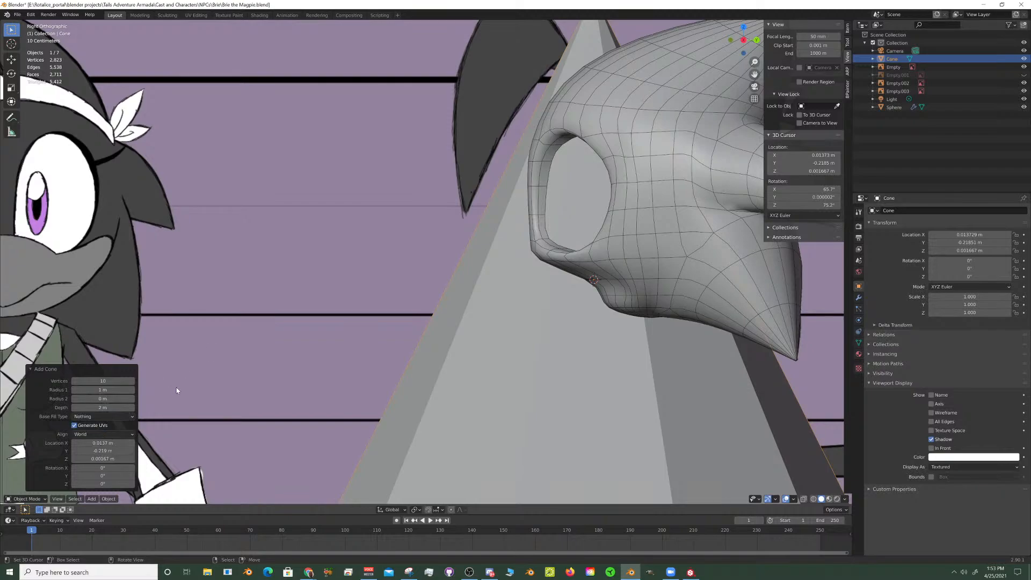
- Scale the cone down to about 0.332 in the right side view to approach the beak's size
scroll(349, 337, down, 4)
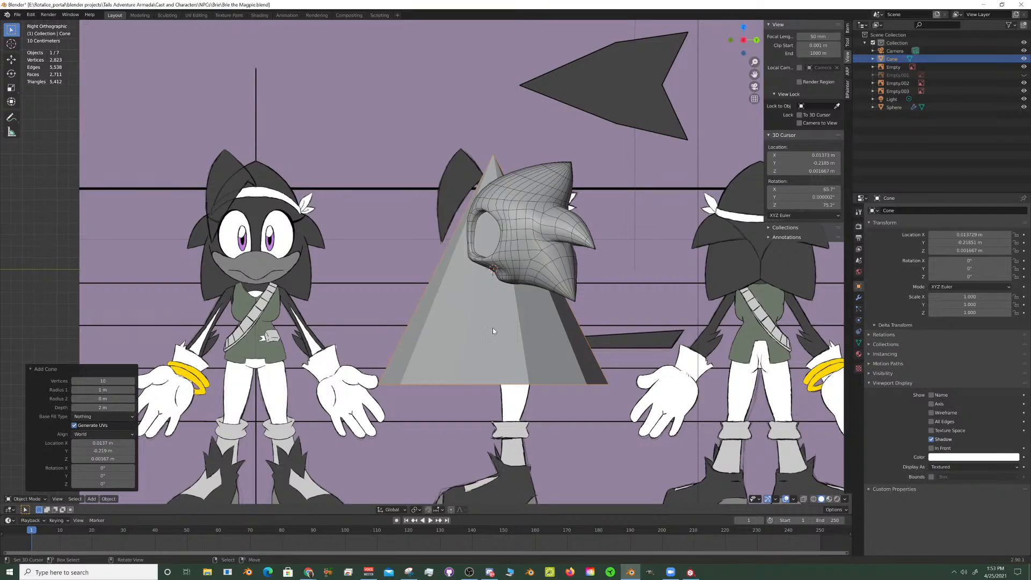
mouse_move(473, 337)
middle_down()
mouse_move(486, 307)
mouse_move(479, 292)
mouse_move(478, 333)
middle_up()
key(KP_3)
scroll(462, 329, up, 1)
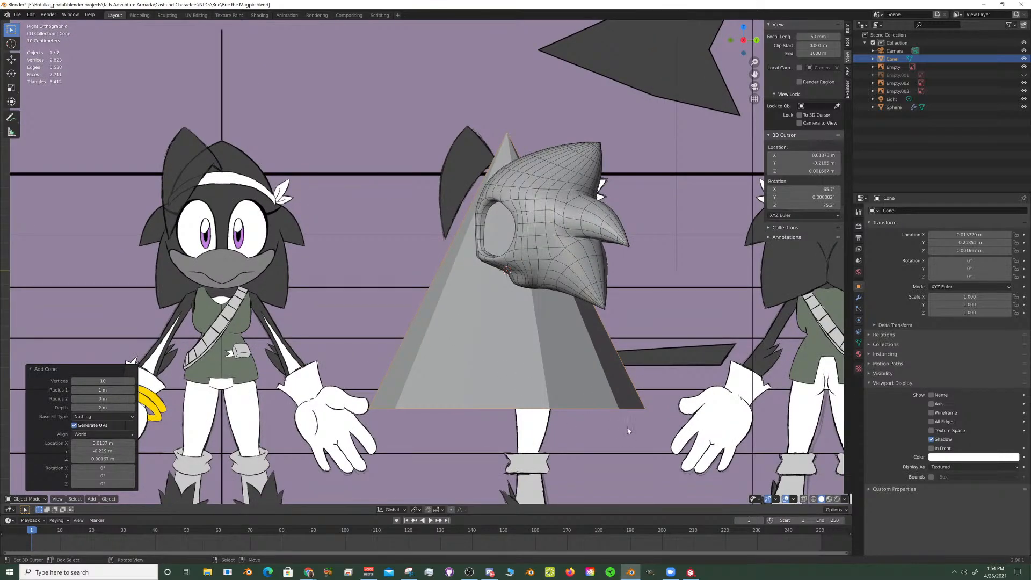
key(s)
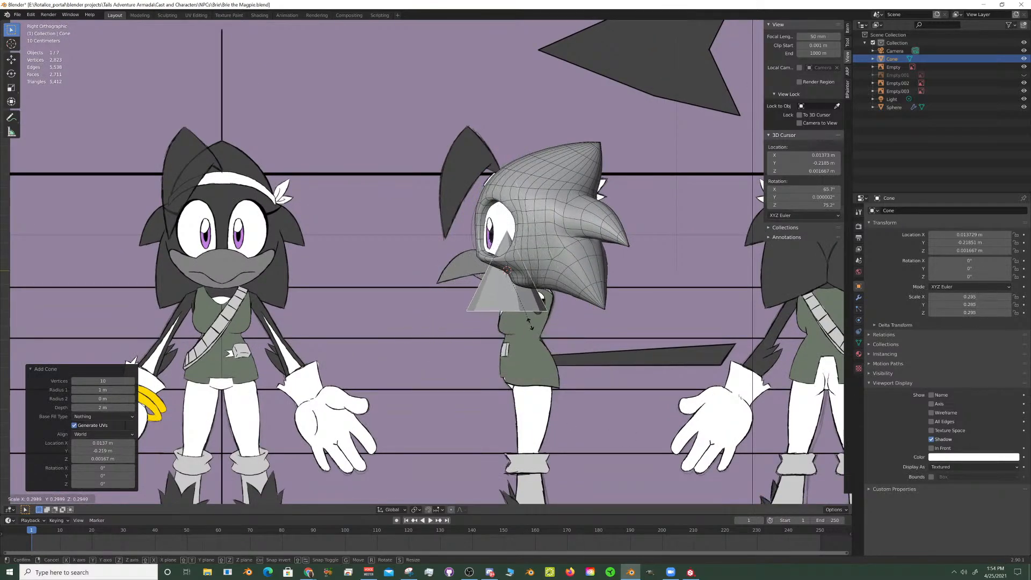
click(531, 328)
- Rotate the cone about 93.2° around the X axis so its tip points forward like the drawn beak
scroll(563, 315, up, 3)
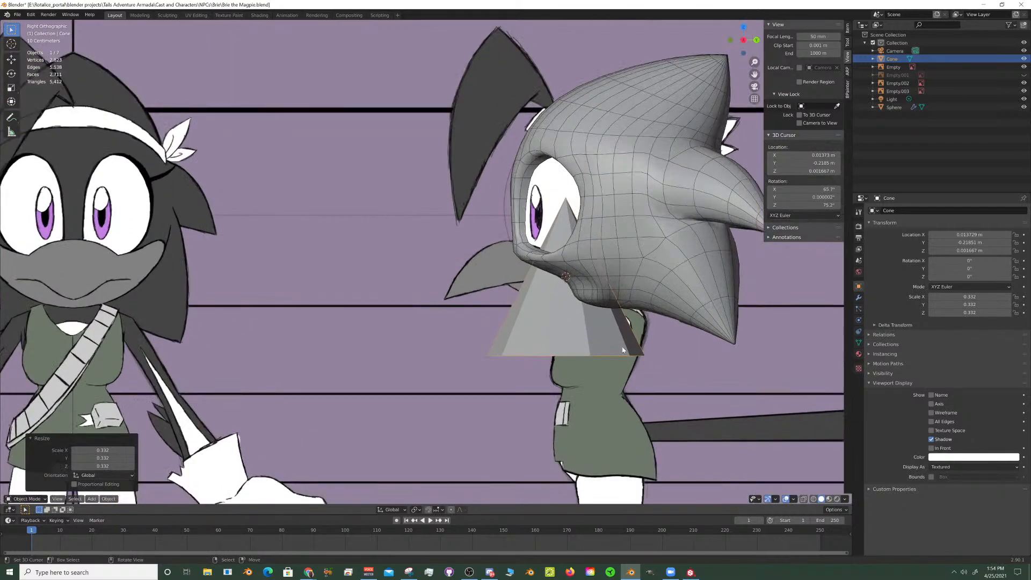
key(r)
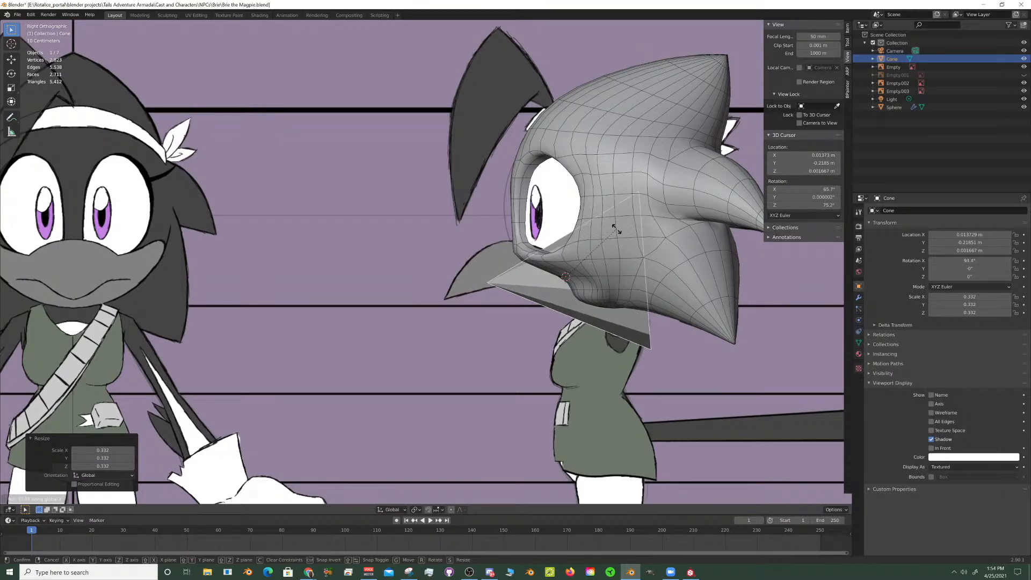
click(615, 230)
key(KP_1)
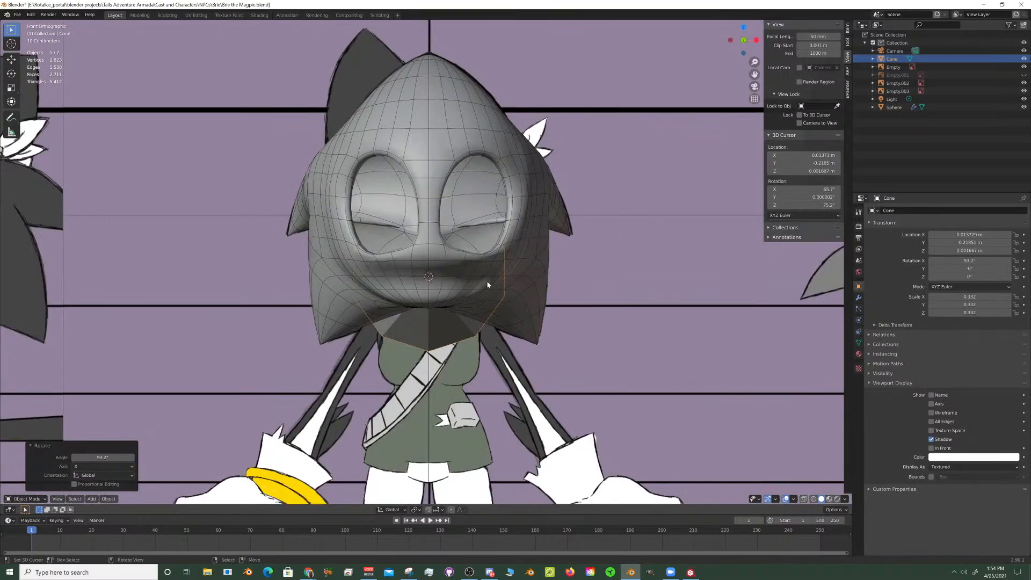
middle_drag(488, 285, 465, 274)
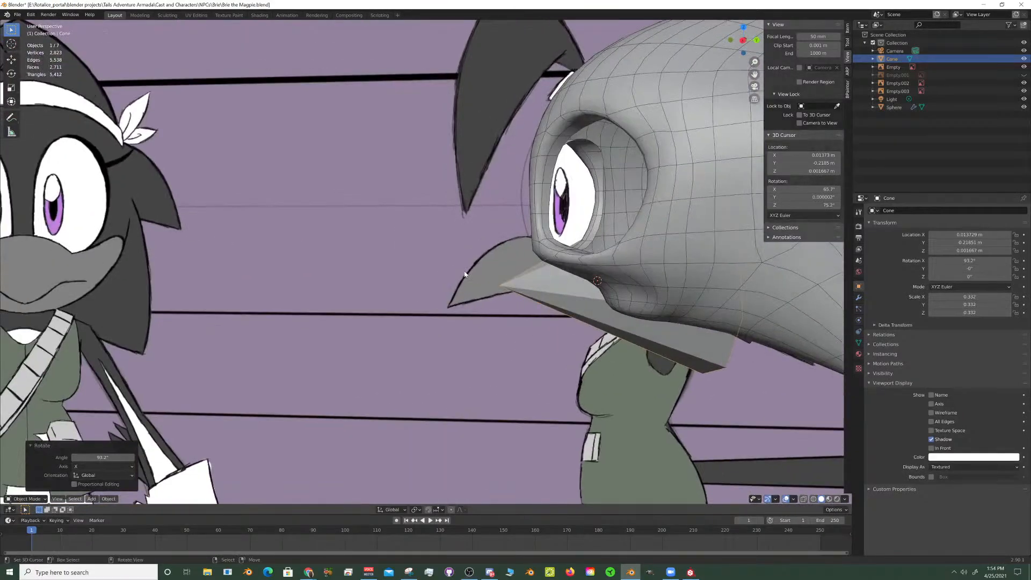
- Move the cone about -0.257 m along the Y axis over the reference beak and enter Edit Mode on it
key(KP_3)
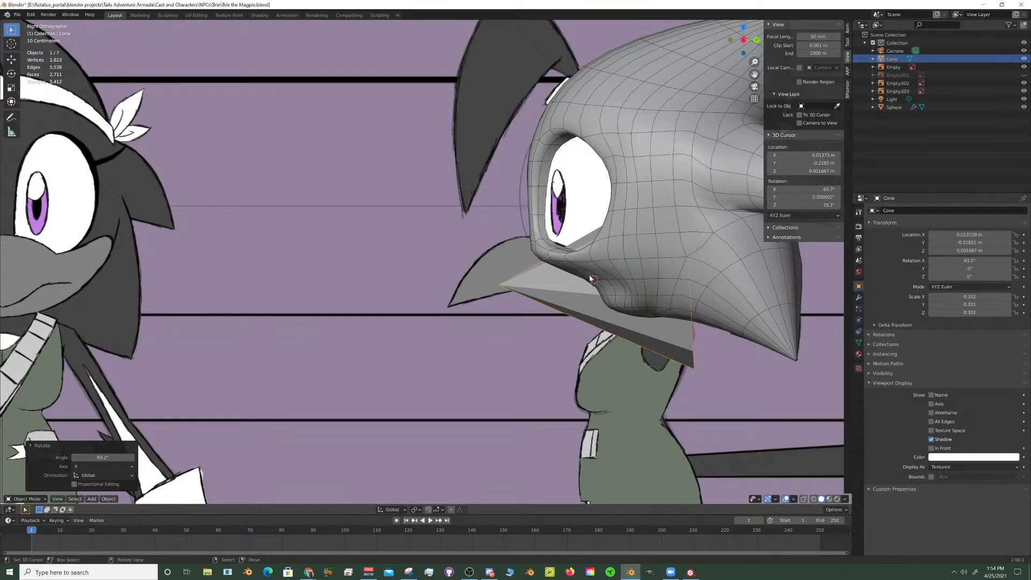
key(g)
key(y)
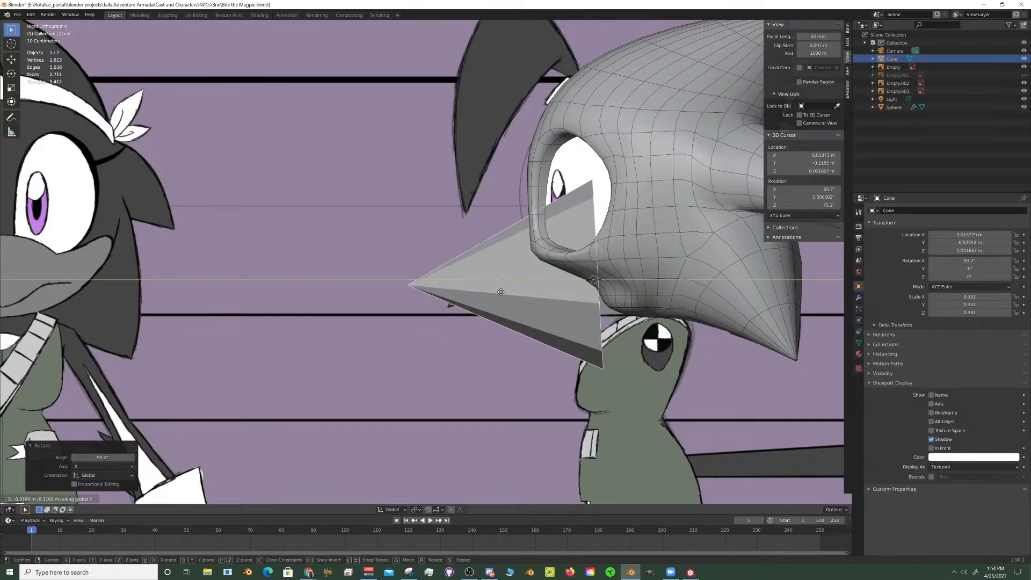
click(517, 299)
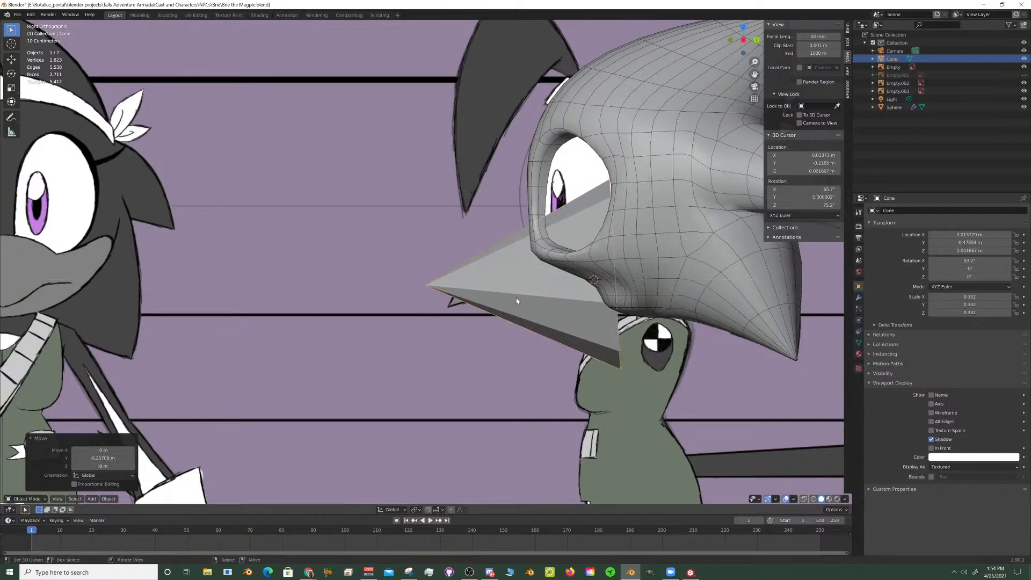
key(Tab)
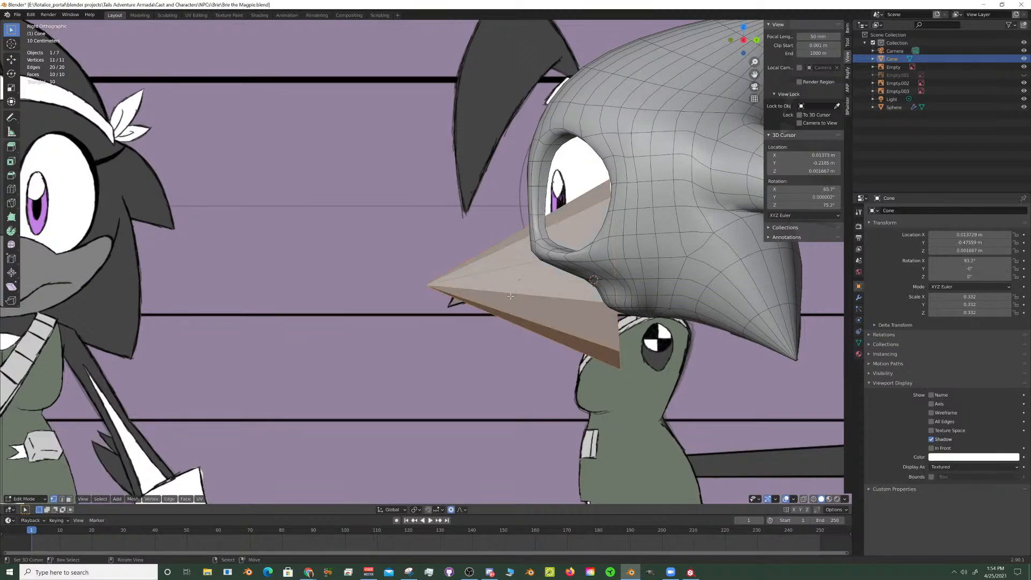
- Extrude the cone's open base ring about 0.3 m backward along the global Y axis
key(ctrl+r)
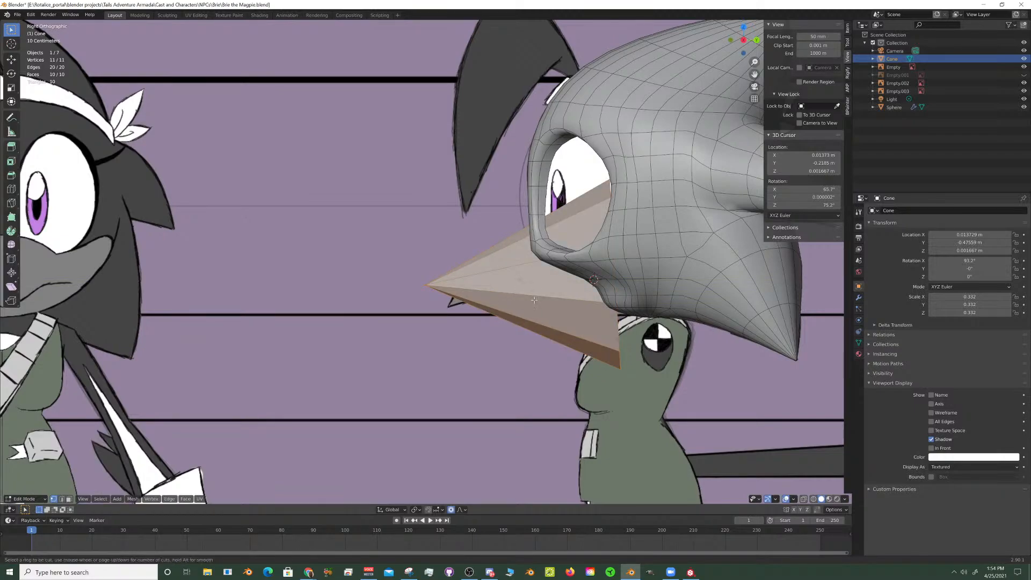
right_click(613, 334)
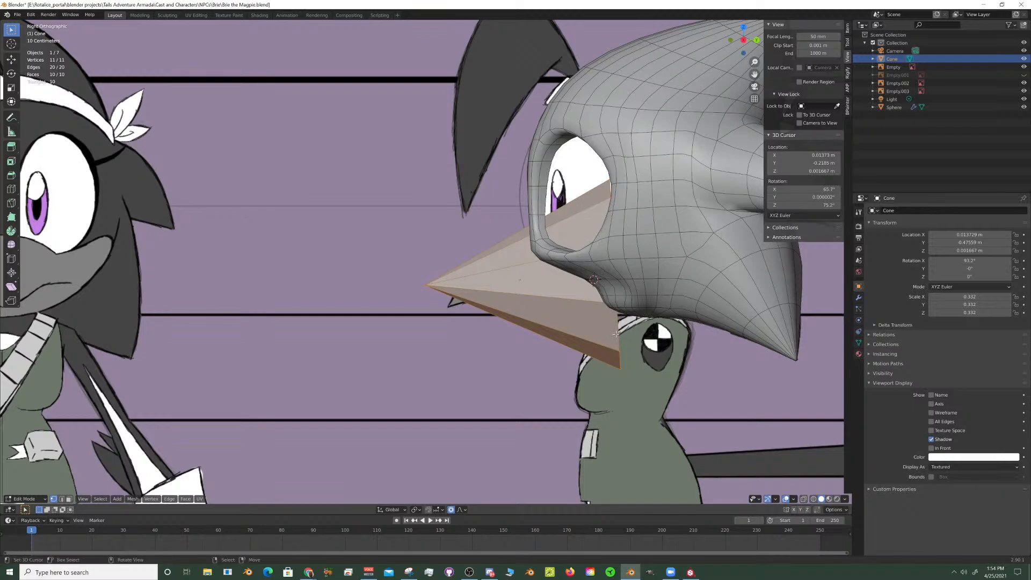
right_click(613, 356)
alt+click(618, 352)
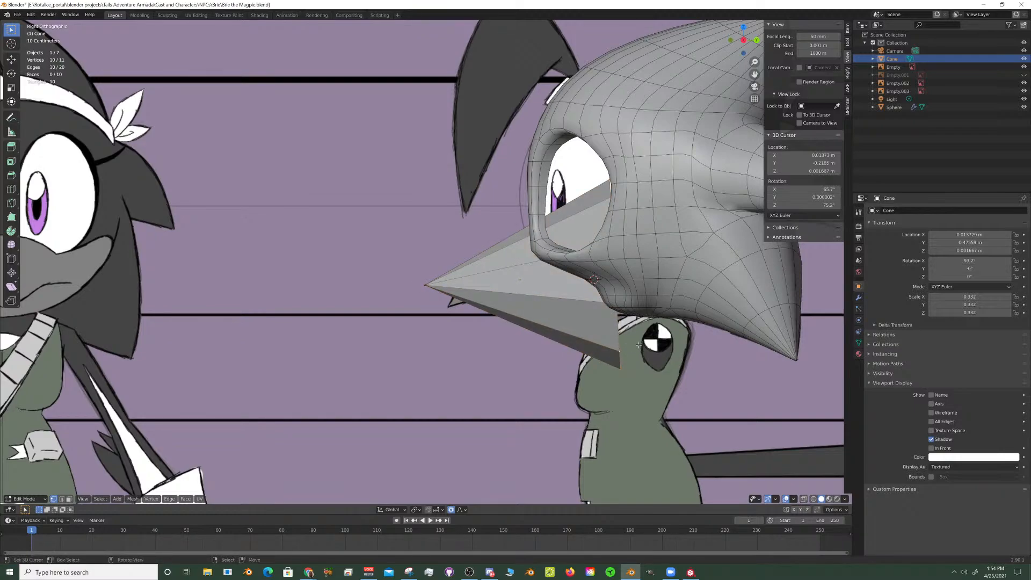
key(e)
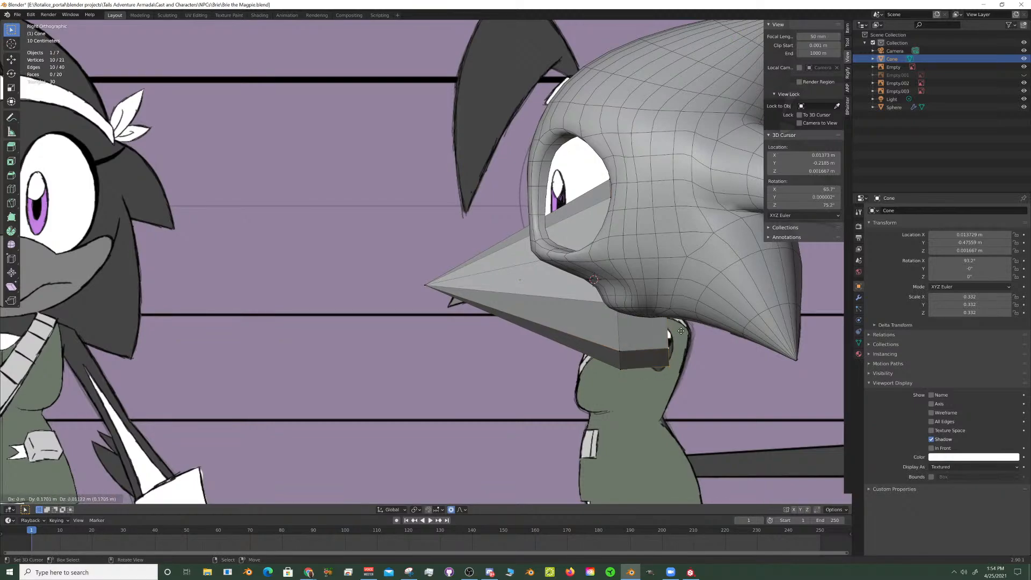
key(y)
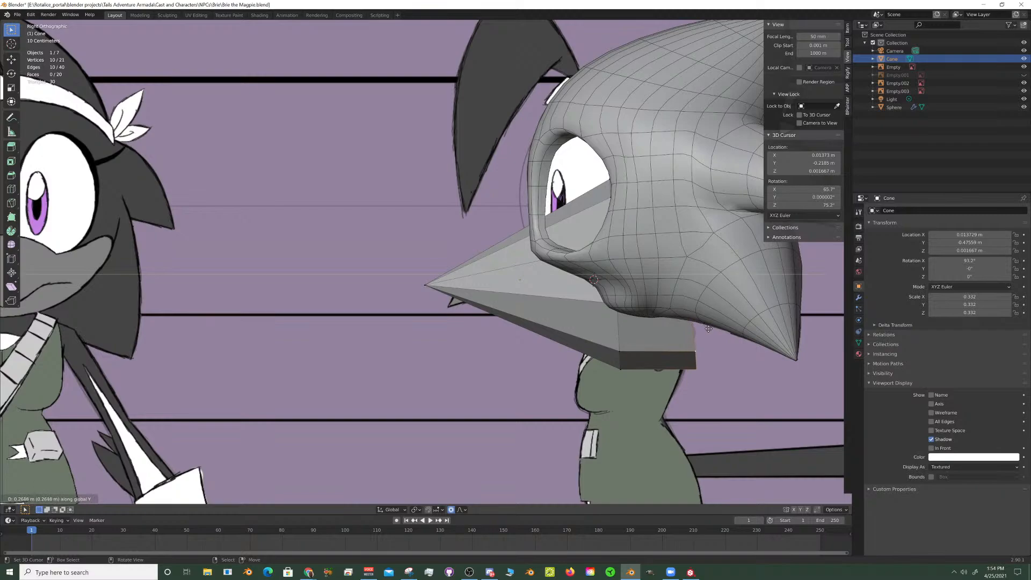
click(711, 329)
- Edge-slide the ring at the cone's original base toward the tip with a factor of about -0.395
alt+right_click(621, 336)
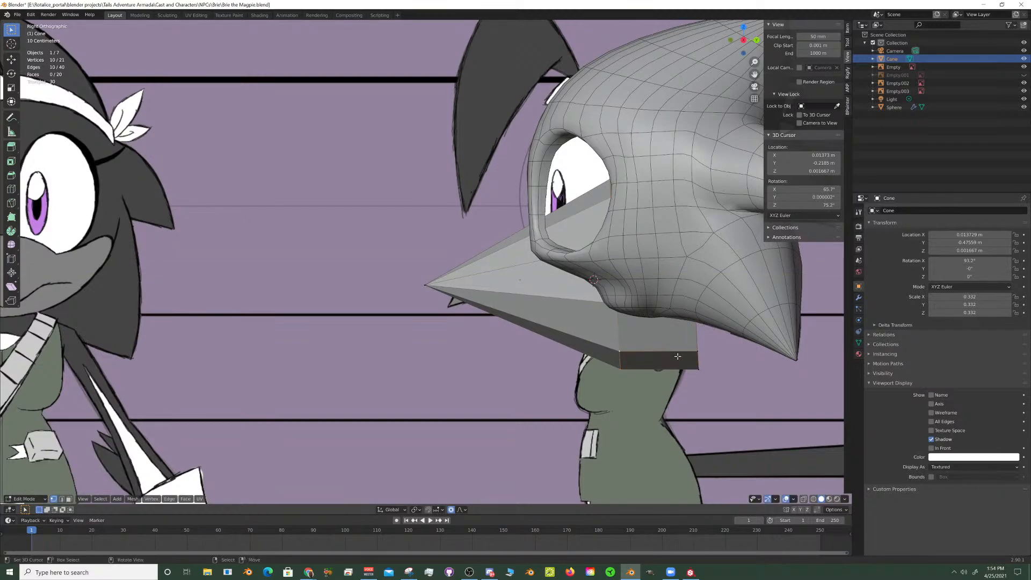
key(g)
key(g)
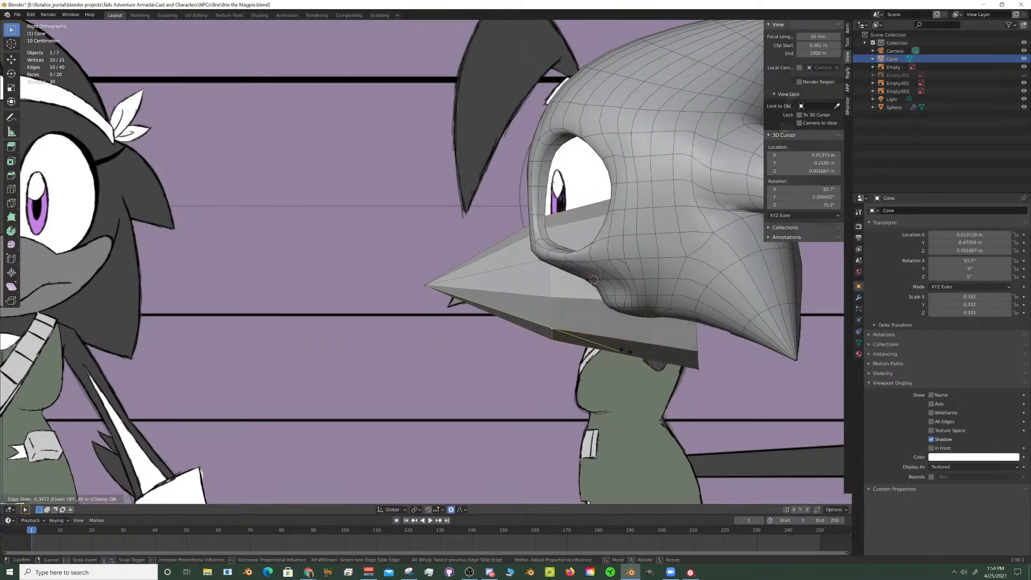
click(604, 341)
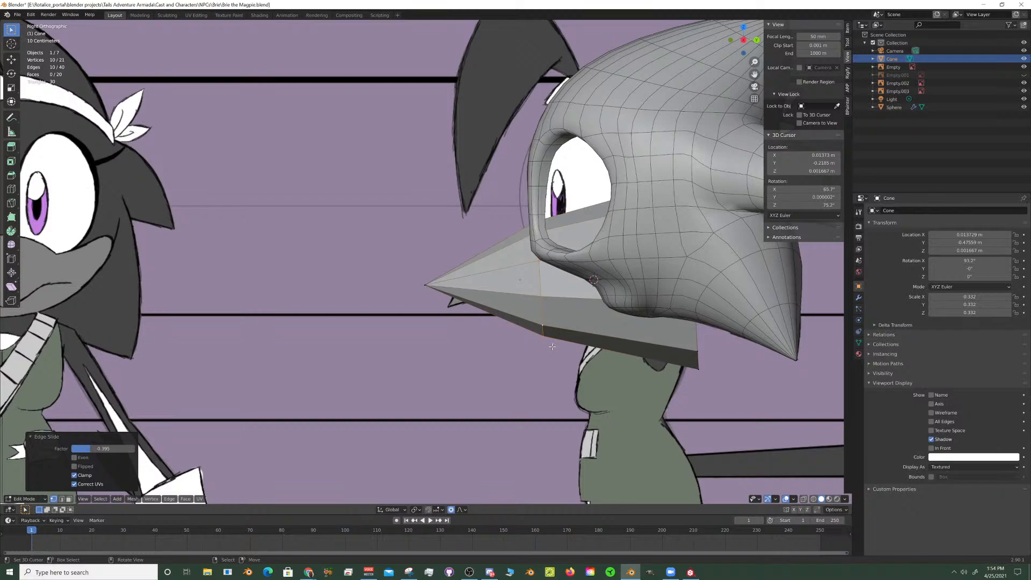
- Try to move the cone's tip vertex in the right side view
scroll(426, 310, up, 8)
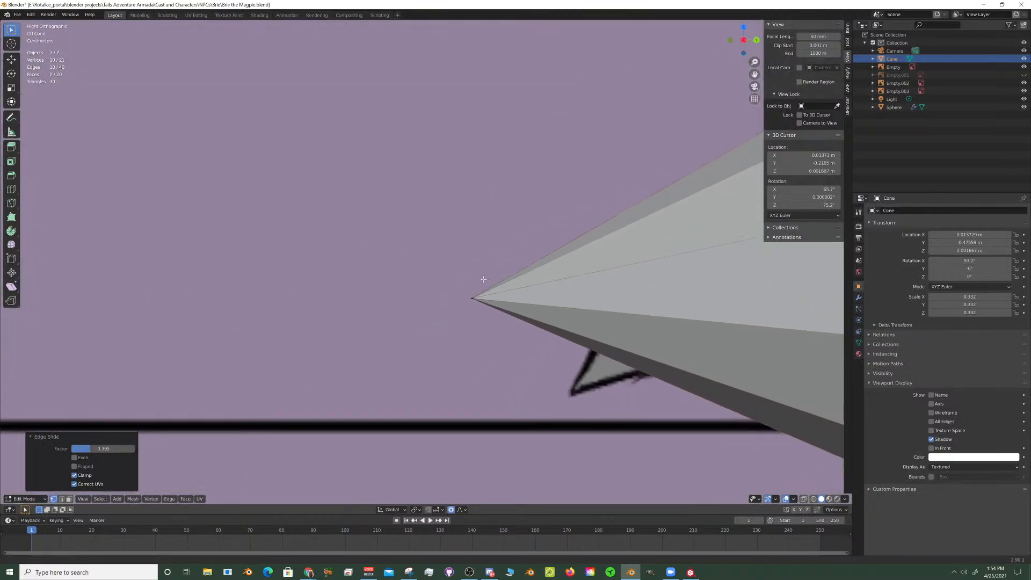
scroll(494, 302, up, 1)
shift+middle_drag(623, 318, 461, 303)
right_click(439, 311)
scroll(476, 292, down, 4)
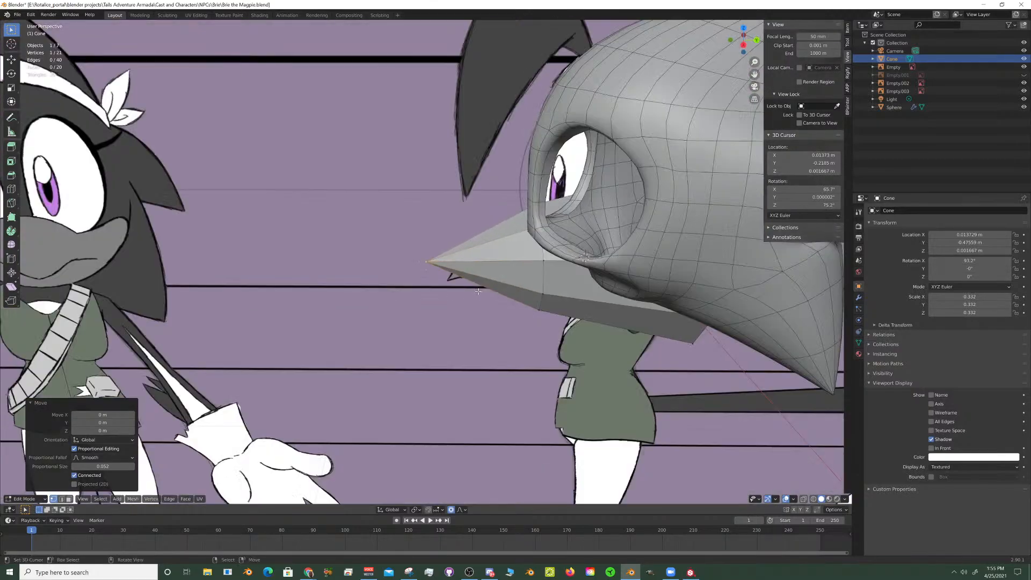
scroll(476, 290, down, 2)
- Undo the edge slide and the base extrusion on the cone
middle_drag(476, 290, 535, 304)
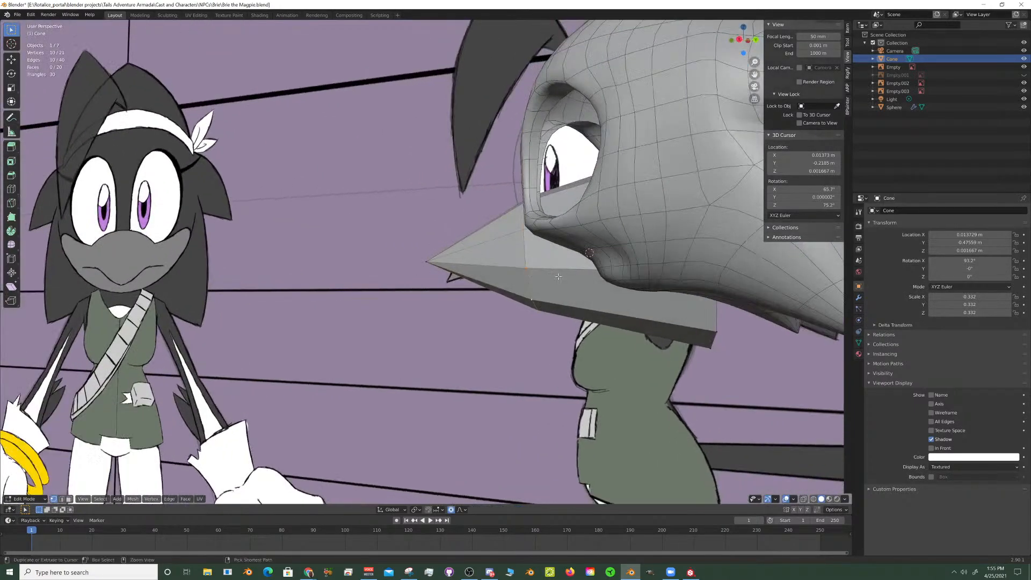
ctrl+click(557, 275)
key(ctrl+z)
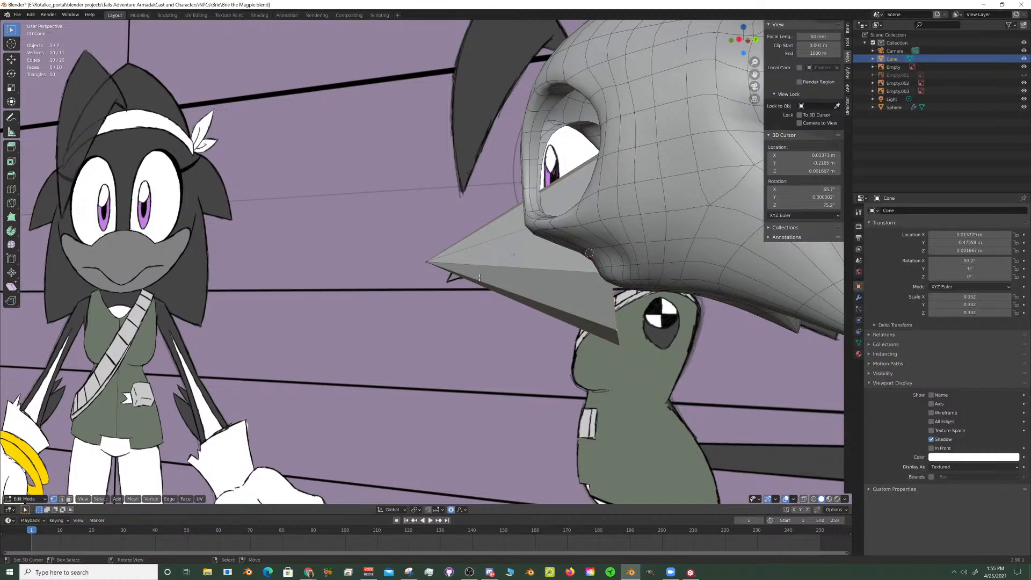
- Leave Edit Mode in the right side view and delete the beak cone
key(KP_1)
key(KP_3)
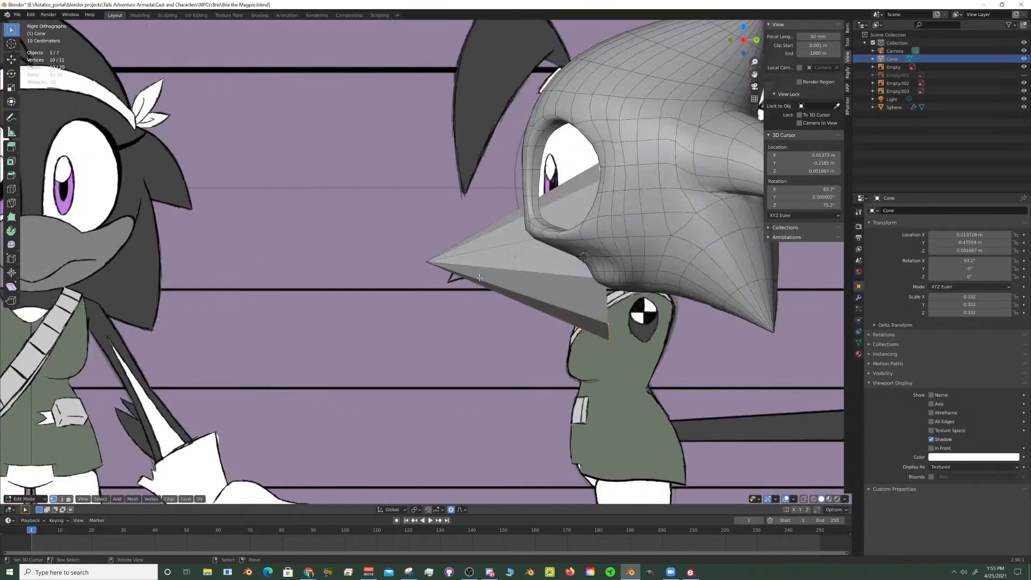
shift+middle_drag(550, 247, 517, 254)
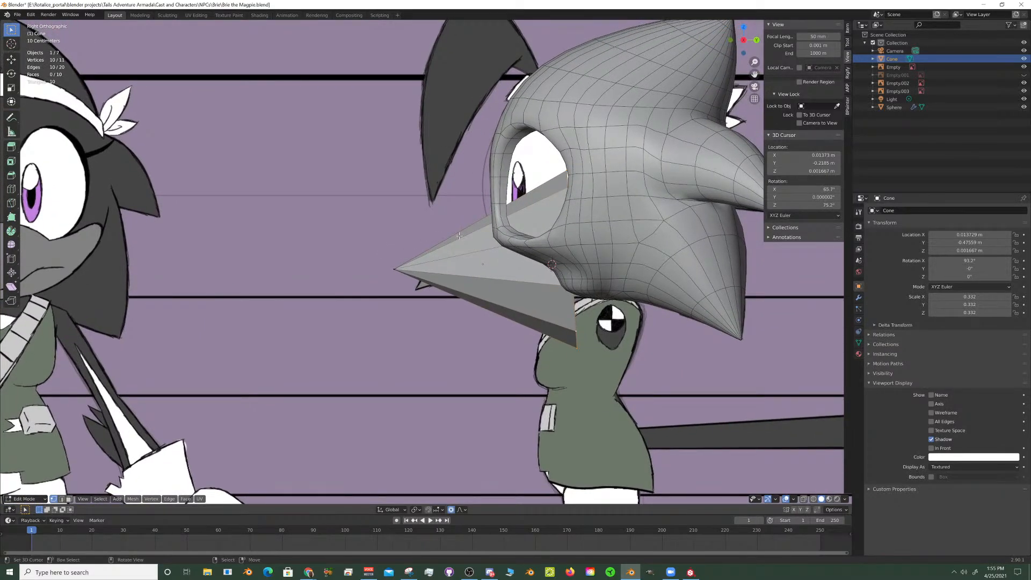
scroll(484, 258, up, 3)
scroll(490, 279, down, 4)
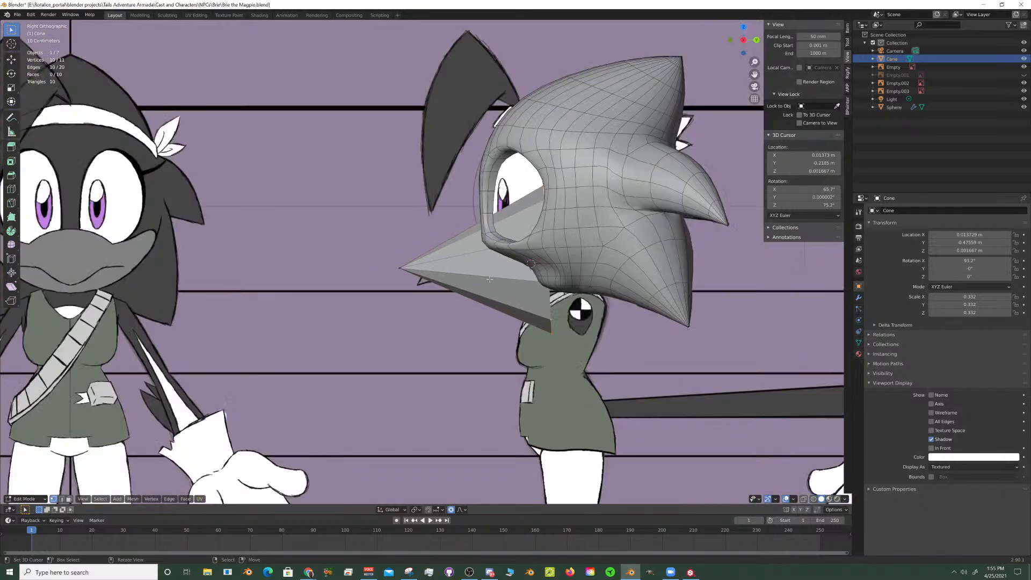
key(Tab)
key(Delete)
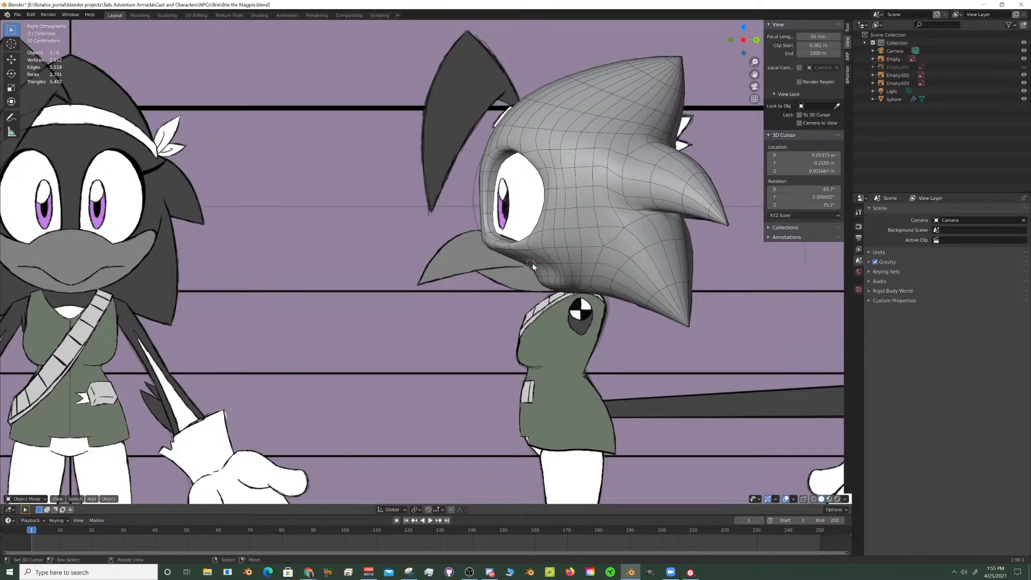
- Add a new 10-vertex cone at the 3D cursor with base fill type Nothing and Radius 2 of 0.01 m
key(shift+a)
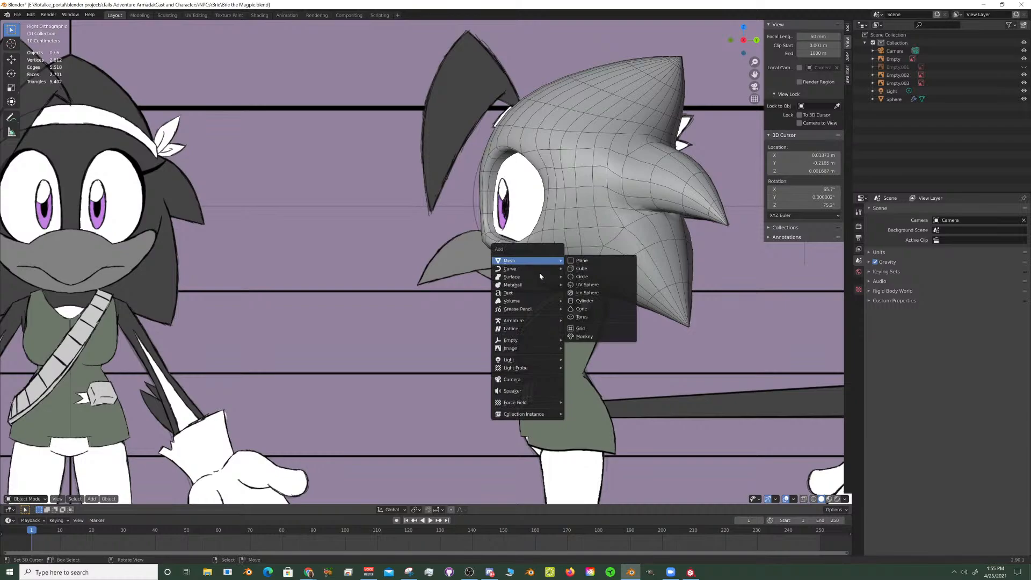
click(595, 310)
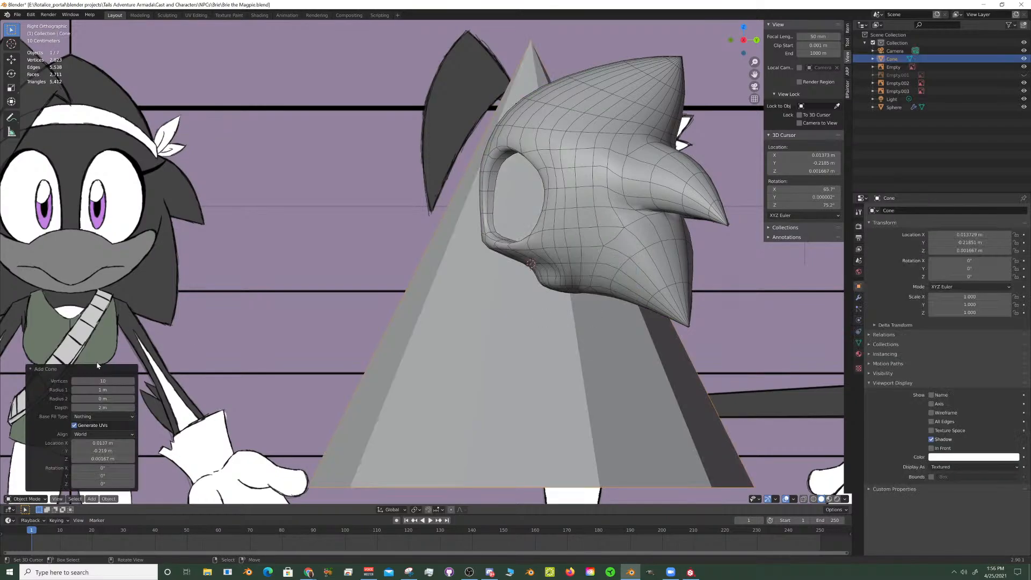
click(94, 417)
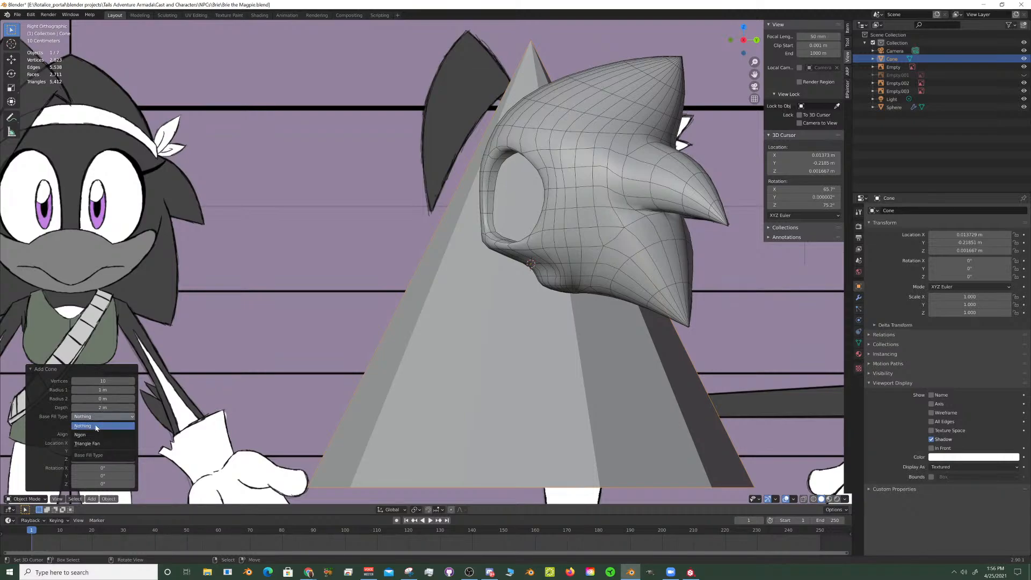
click(97, 427)
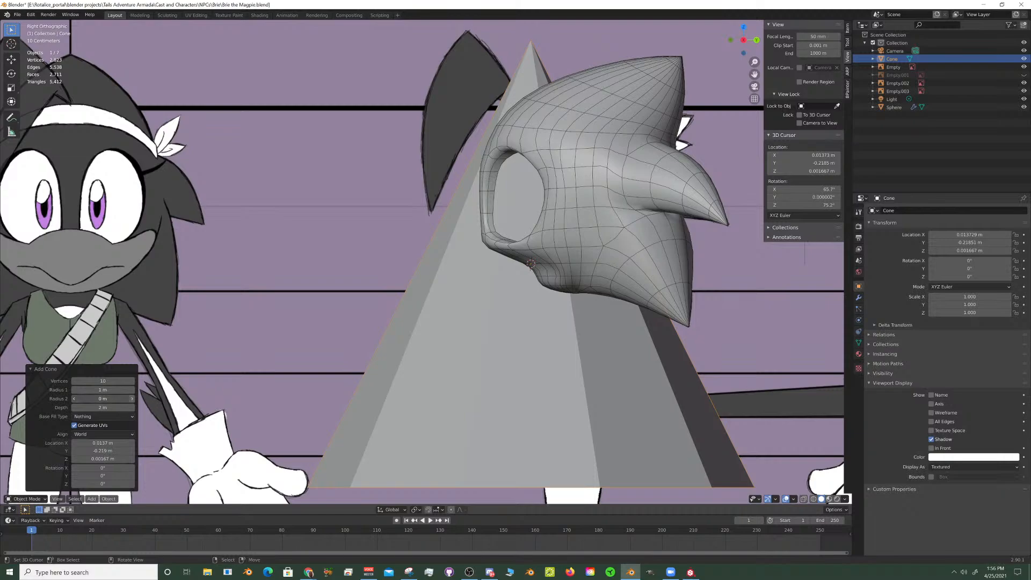
click(132, 399)
click(132, 400)
click(73, 399)
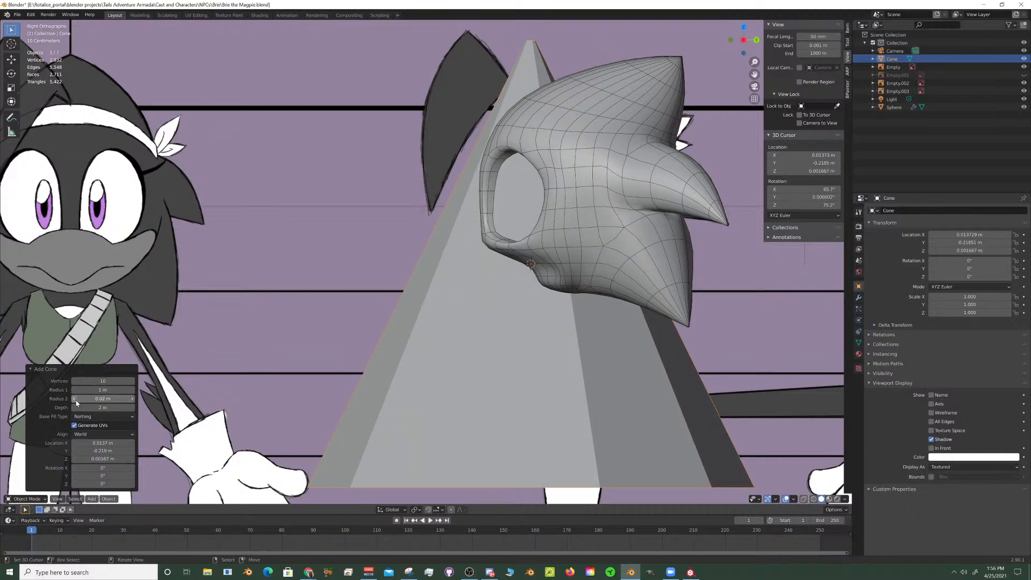
- Rotate the new cone 90° around the X axis so its tip points forward
scroll(499, 281, down, 3)
scroll(500, 280, down, 2)
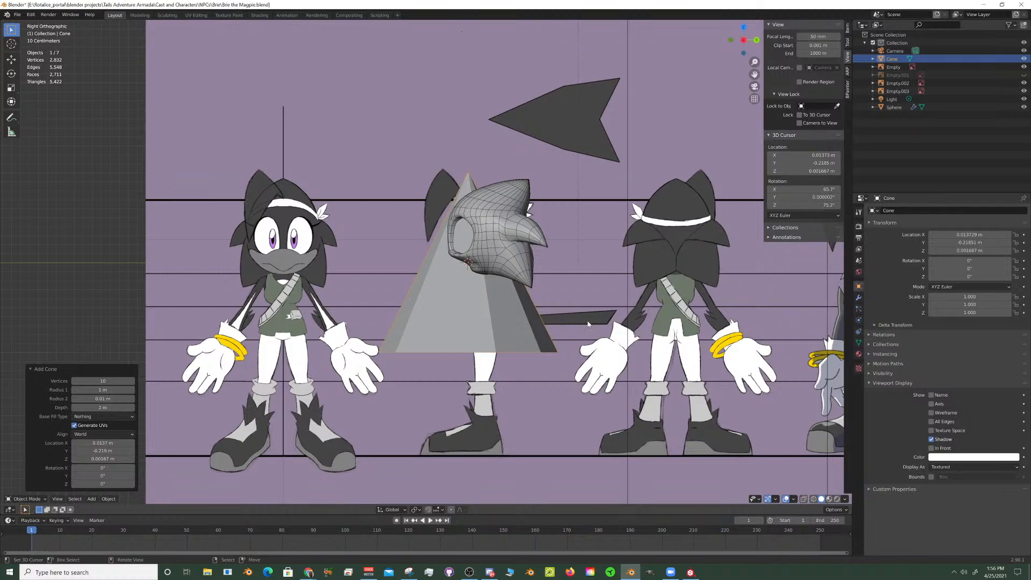
key(r)
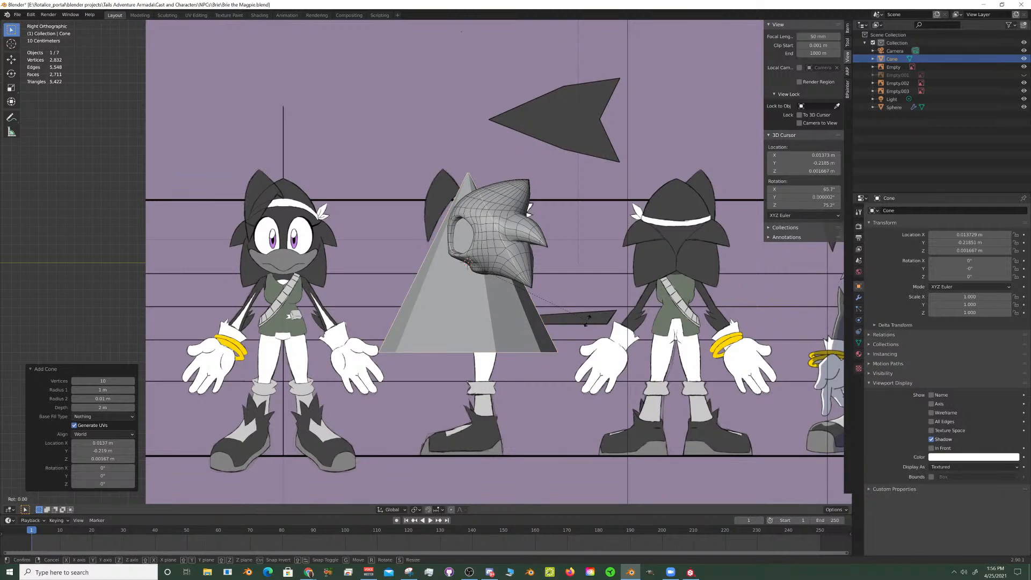
text(x90)
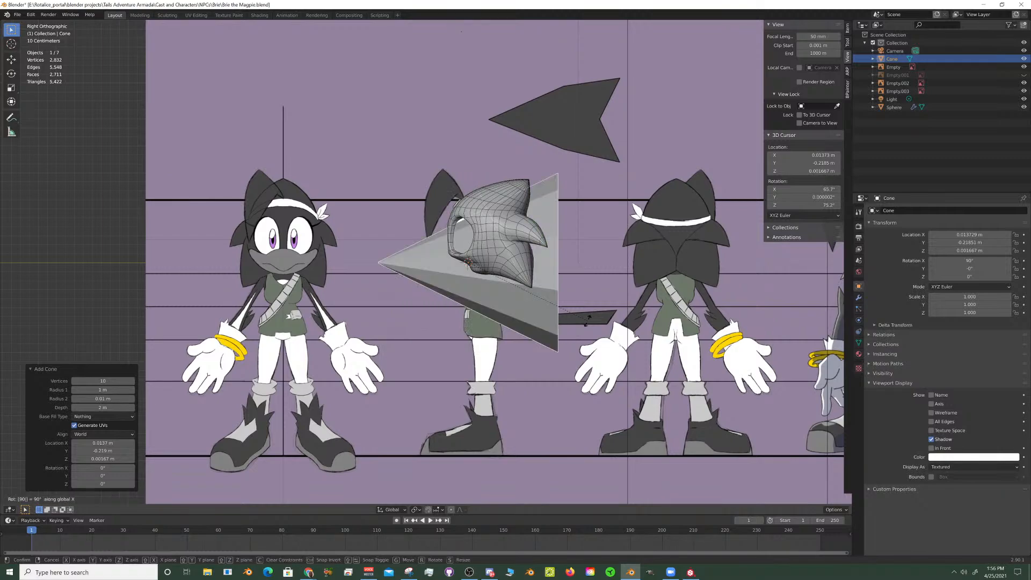
key(Return)
- Scale the cone down to about 0.457 to approach the drawn beak's size
scroll(618, 315, up, 4)
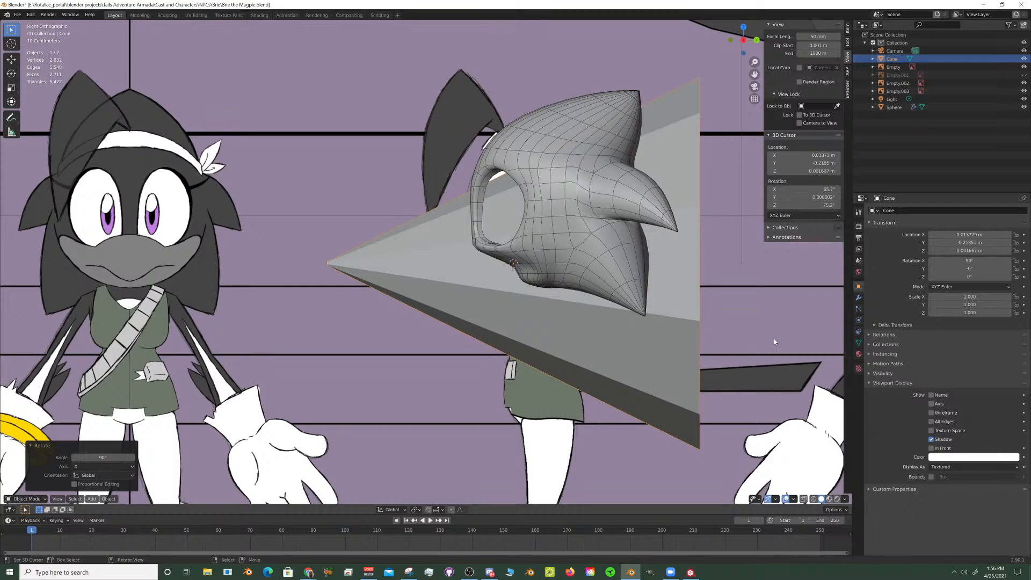
key(s)
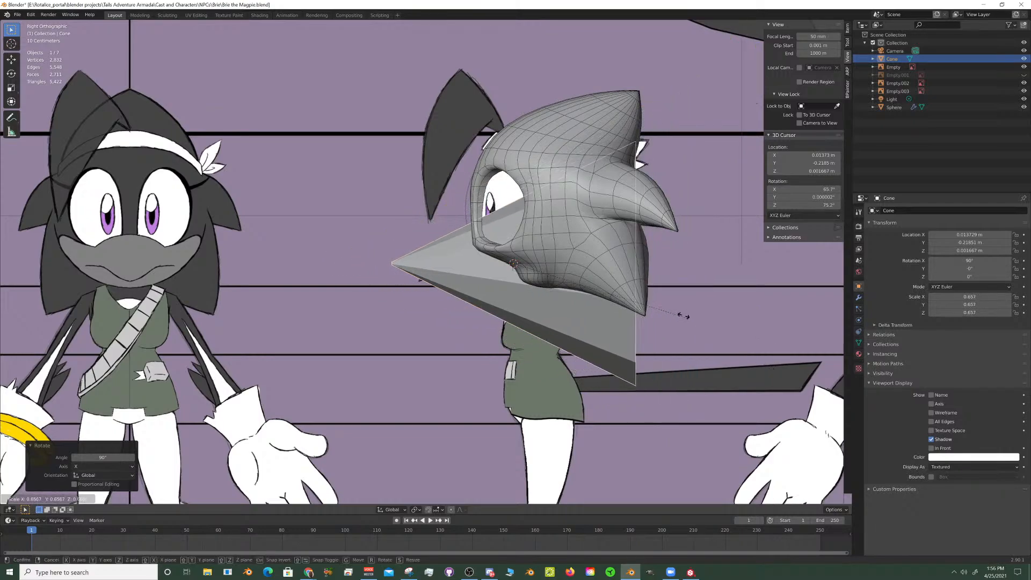
click(638, 299)
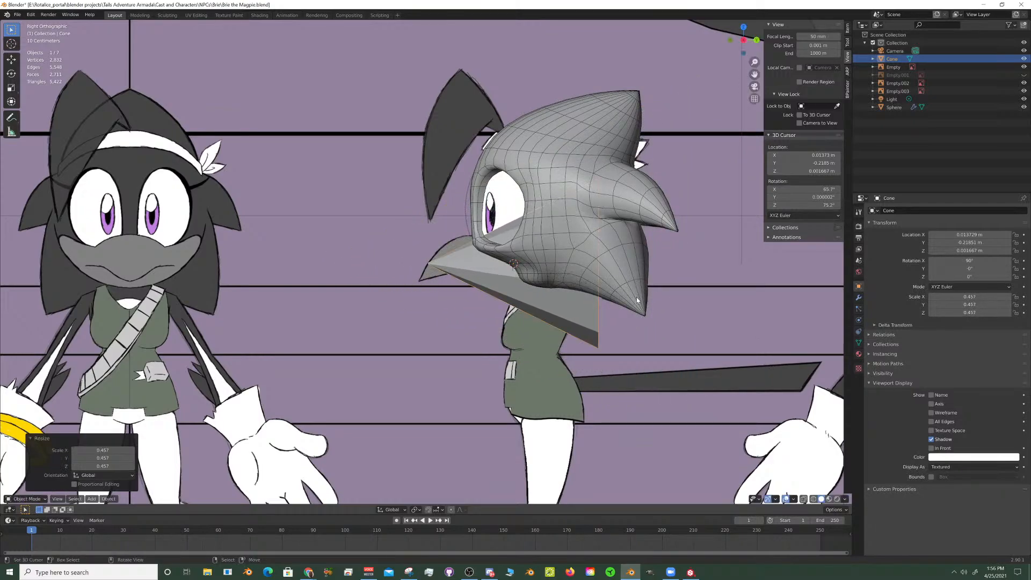
- Compare the cone with the front reference and move it about -0.467 m along the Y axis in the side view
key(KP_1)
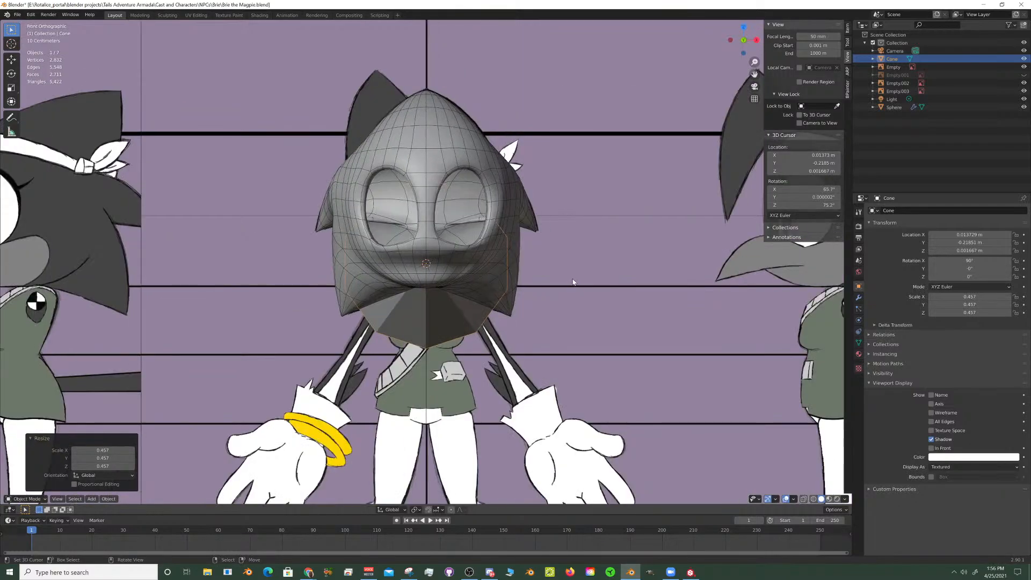
scroll(573, 282, down, 3)
middle_drag(573, 282, 480, 231)
key(KP_3)
scroll(480, 231, up, 3)
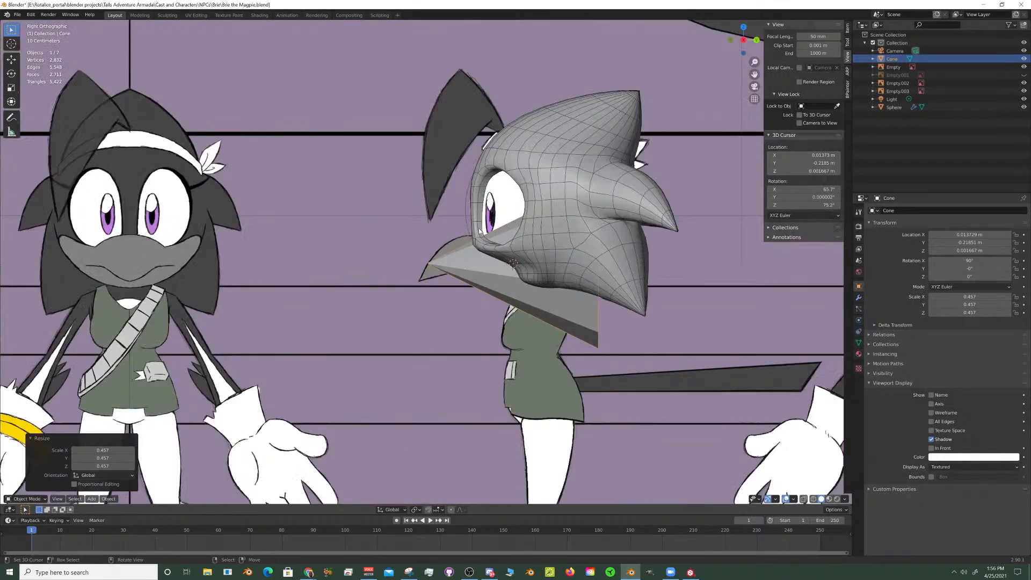
scroll(617, 276, up, 2)
key(g)
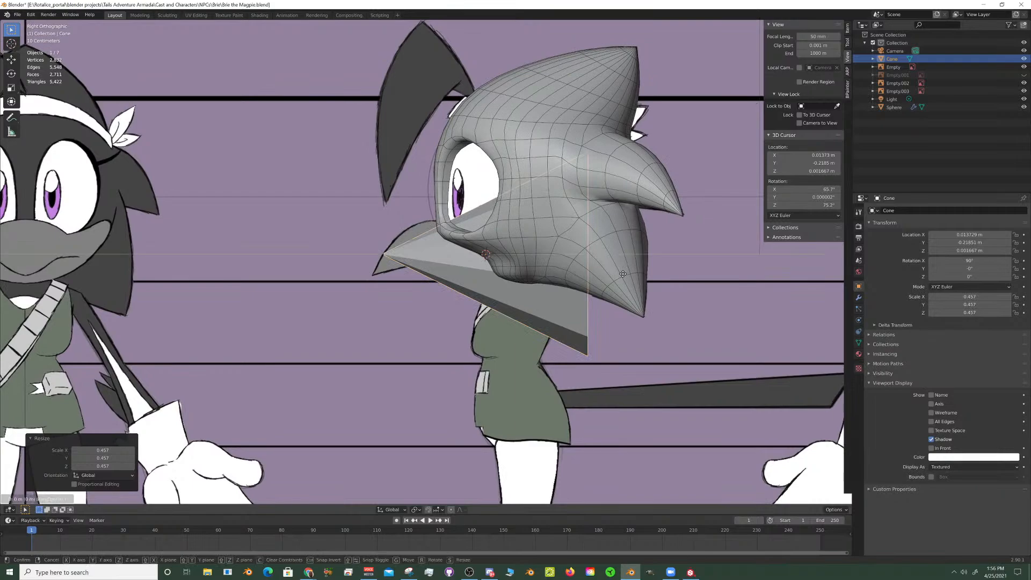
click(518, 272)
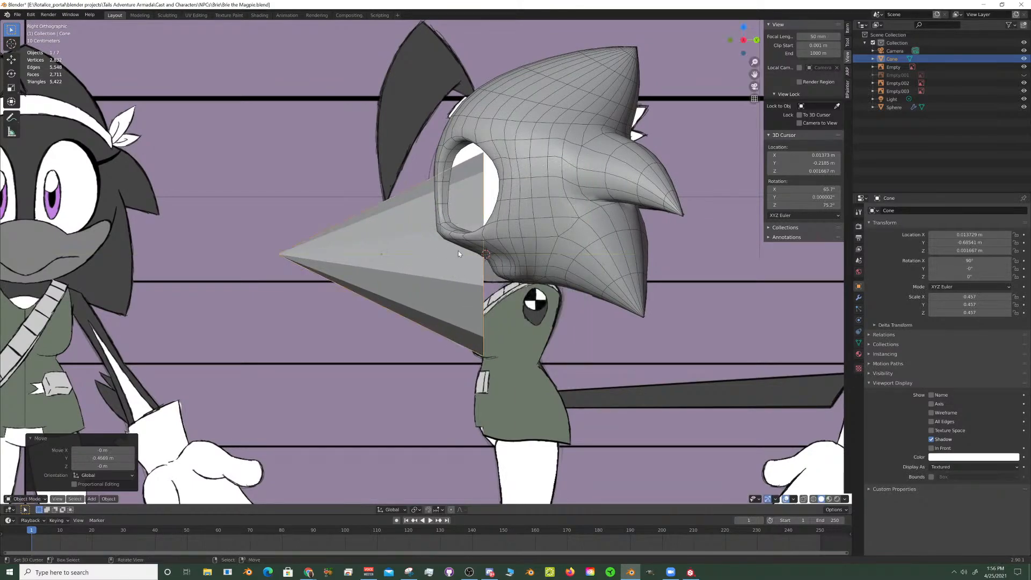
- Enter Edit Mode on the cone and add a centred lengthwise loop cut to each of its two opposite side faces
key(Tab)
scroll(458, 250, up, 2)
key(ctrl+r)
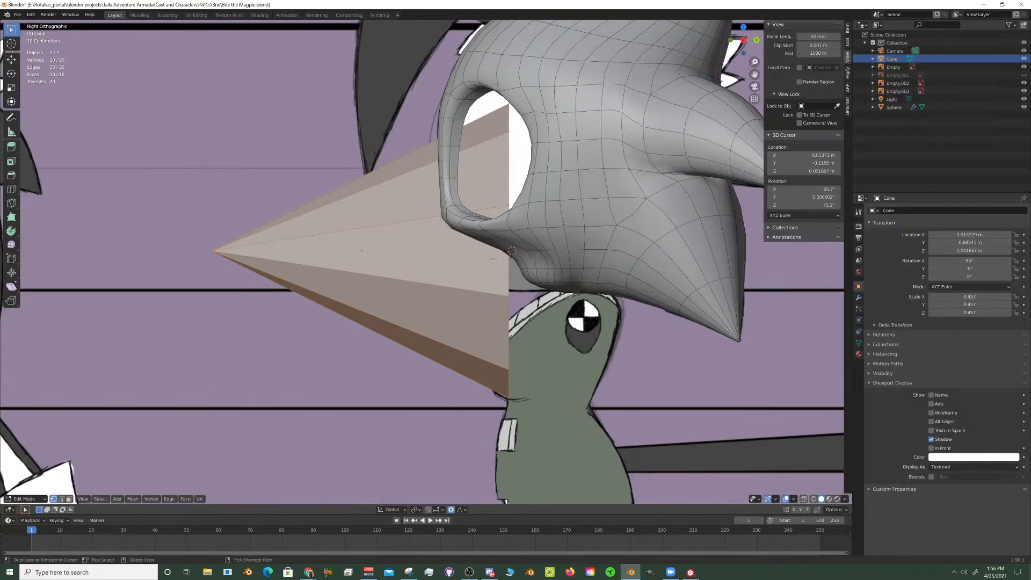
click(513, 271)
right_click(513, 272)
middle_drag(513, 271, 544, 244)
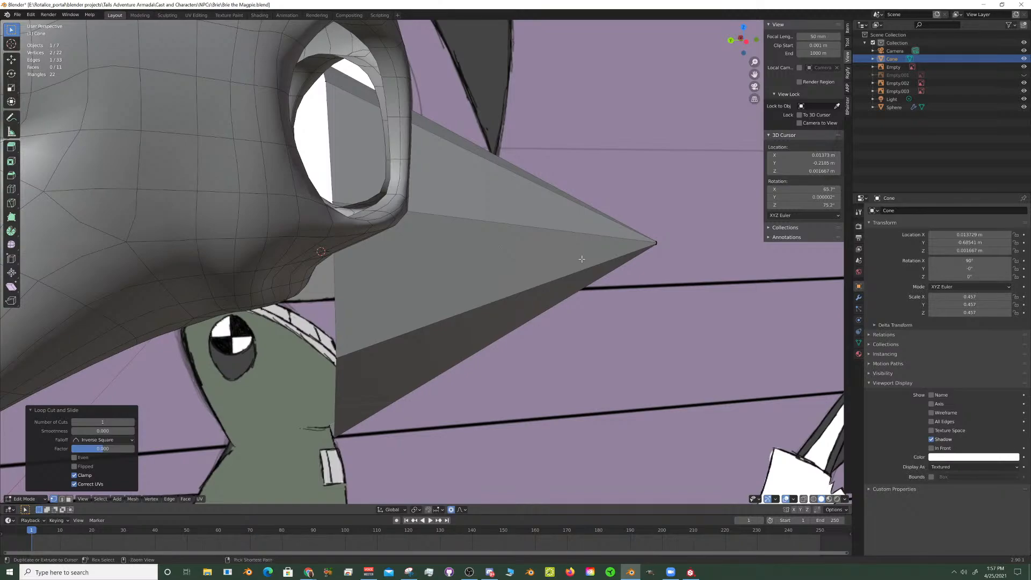
key(ctrl+r)
middle_drag(337, 281, 460, 281)
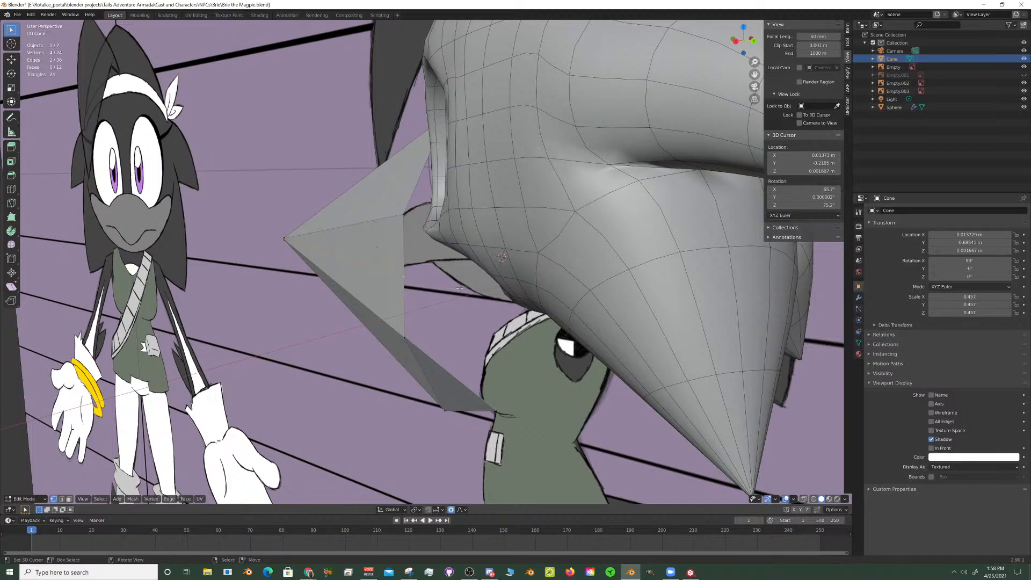
- Add three edge loops around the cone to divide it into four segments along its length
scroll(403, 246, down, 1)
middle_drag(403, 245, 465, 243)
key(ctrl+r)
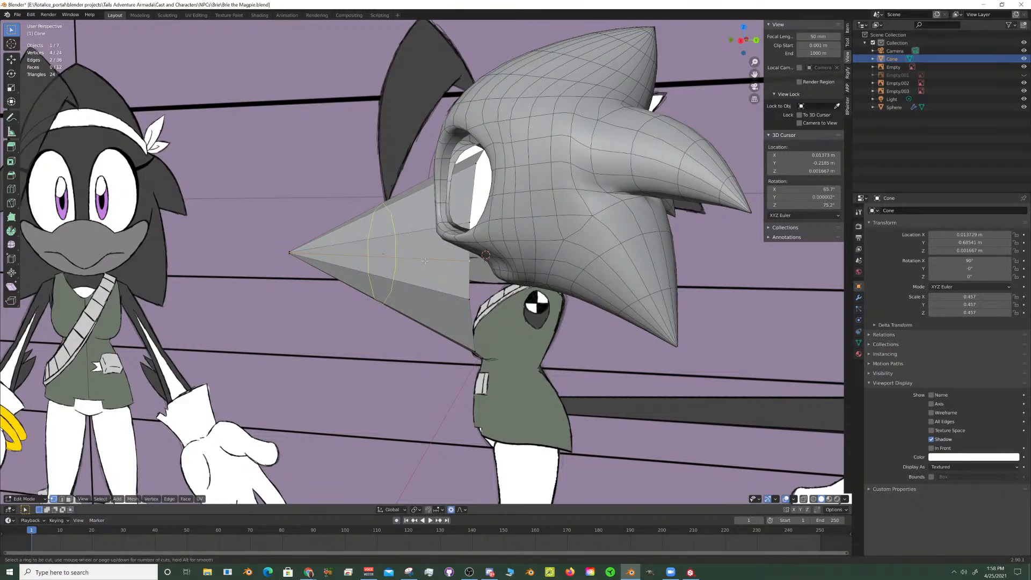
click(425, 261)
right_click(427, 264)
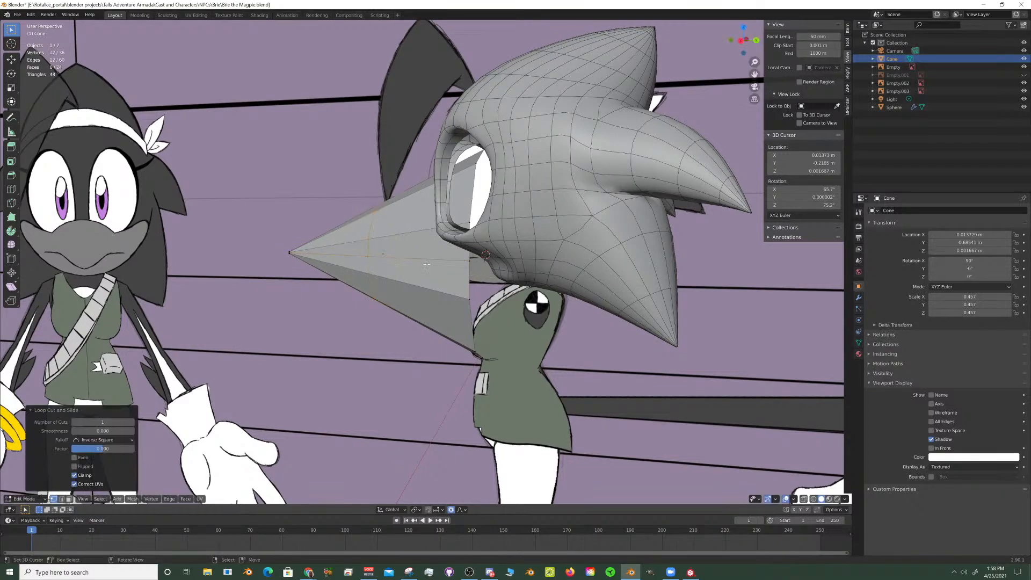
key(ctrl+r)
click(421, 263)
right_click(421, 263)
key(KP_3)
scroll(367, 271, up, 2)
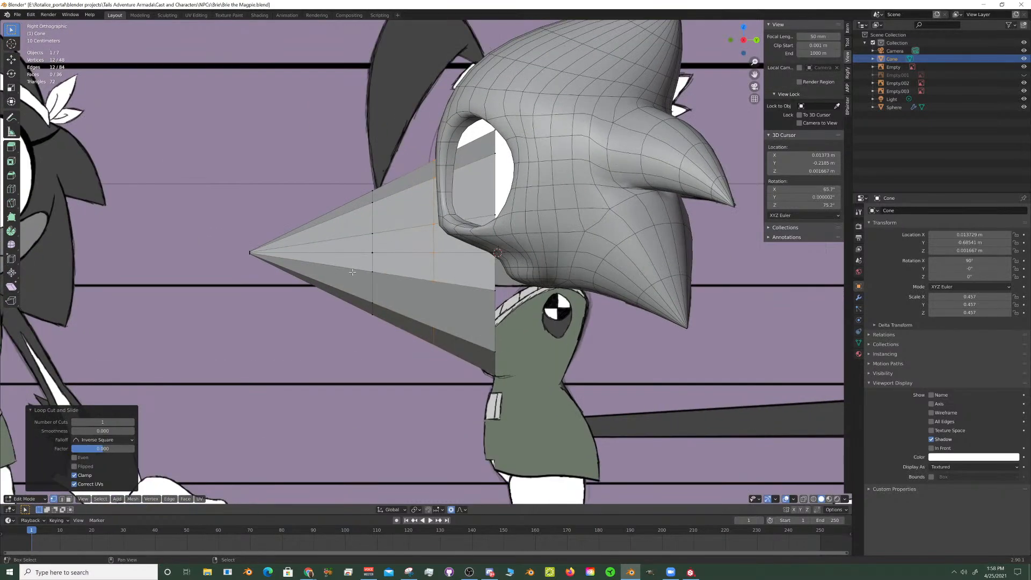
key(ctrl+r)
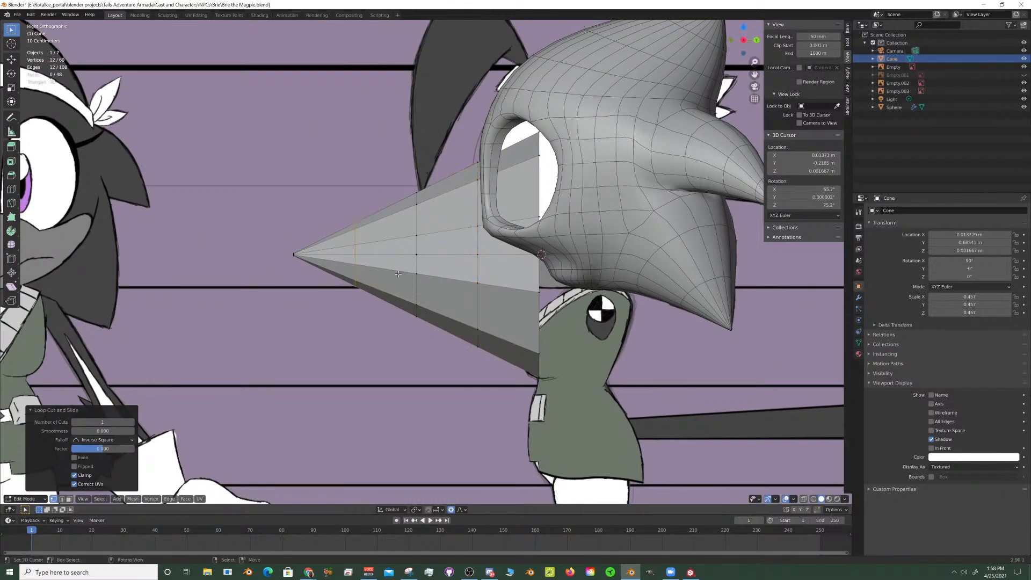
click(455, 308)
right_click(455, 308)
- Select the entire cone mesh and scale it uniformly to 0.443
scroll(478, 303, up, 2)
key(alt+a)
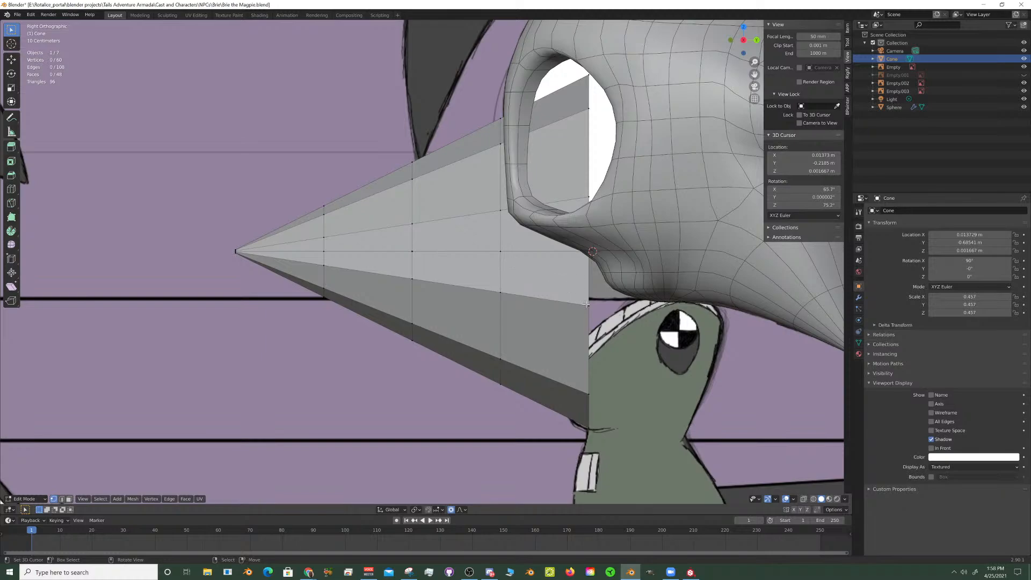
key(ctrl+l)
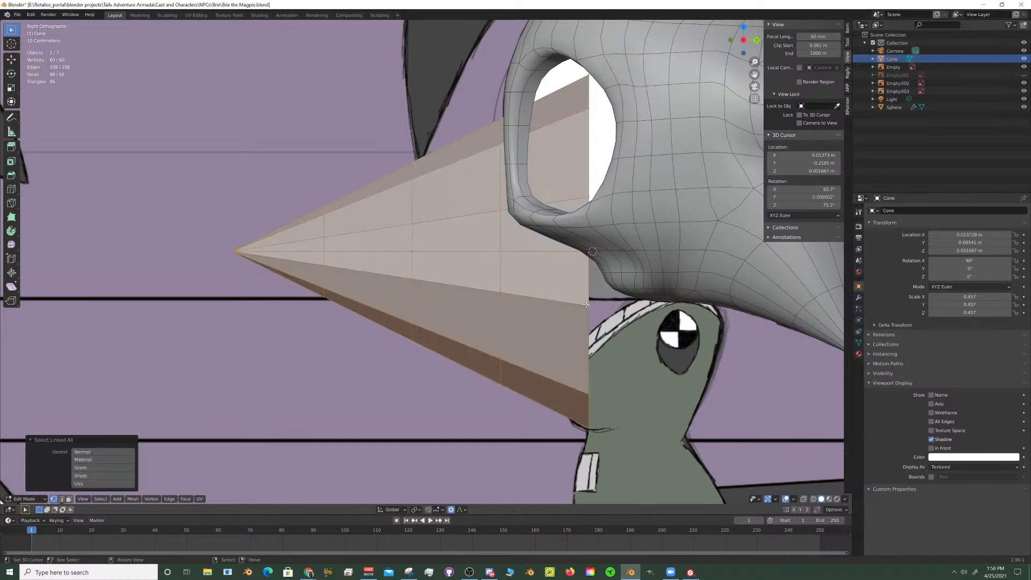
key(s)
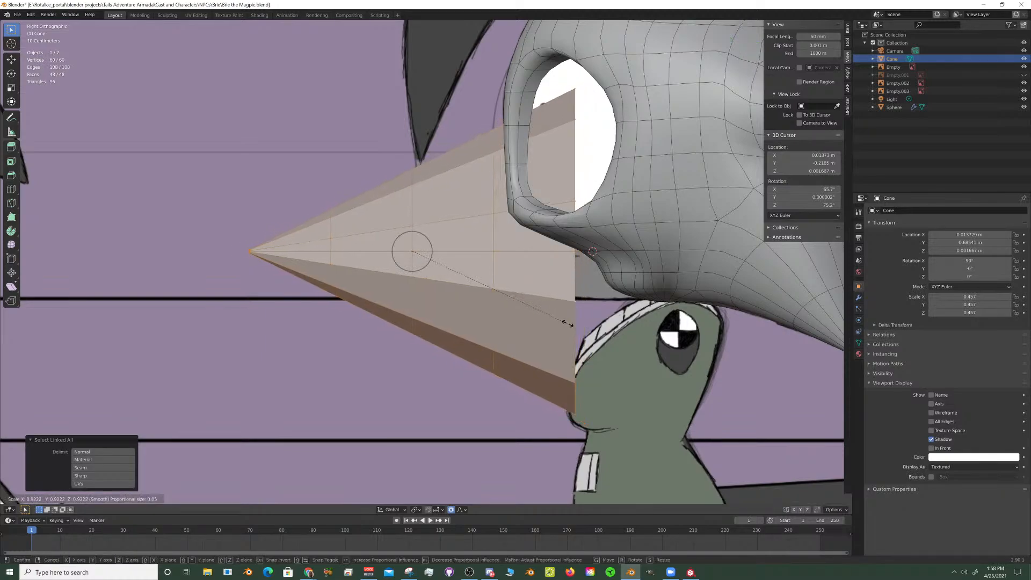
click(492, 273)
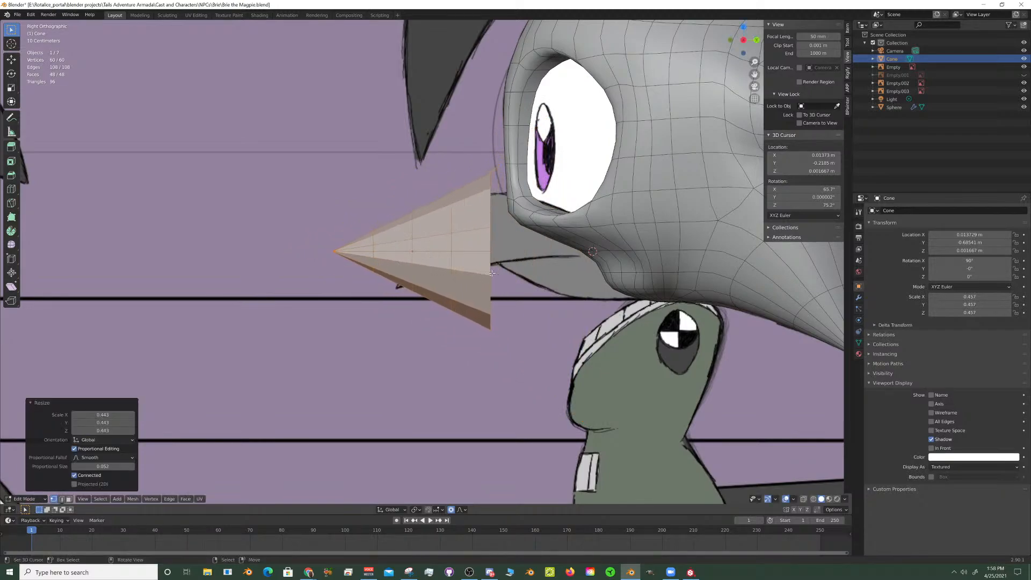
- Move the cone mesh about 0.11 m along Y toward the head and rotate it about 30 degrees around X
key(g)
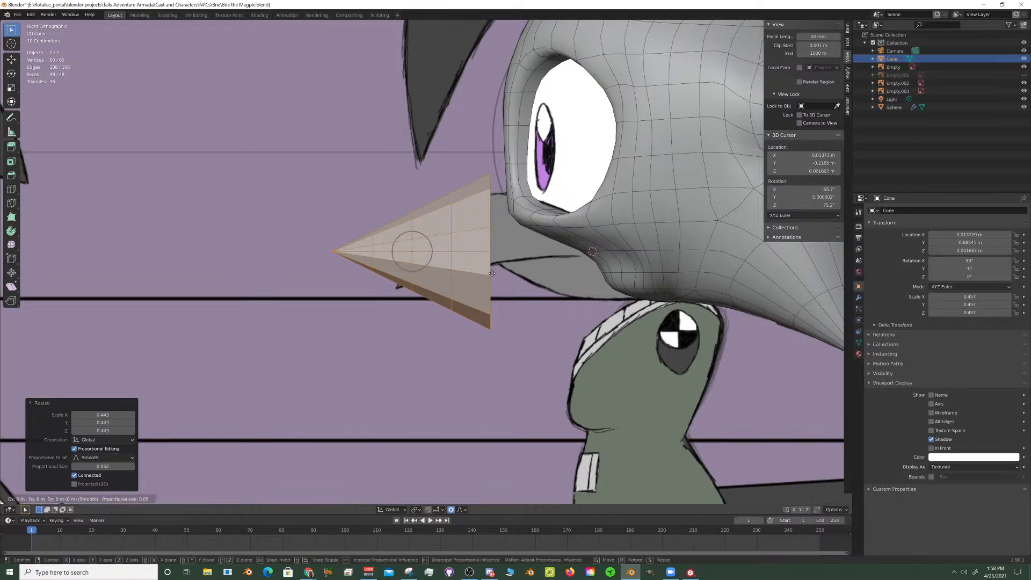
key(y)
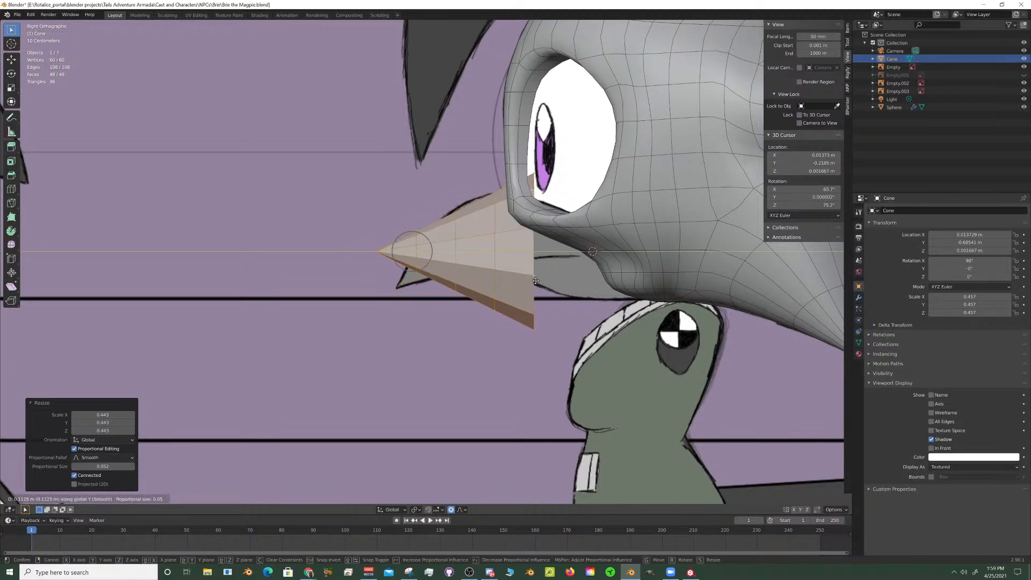
click(536, 283)
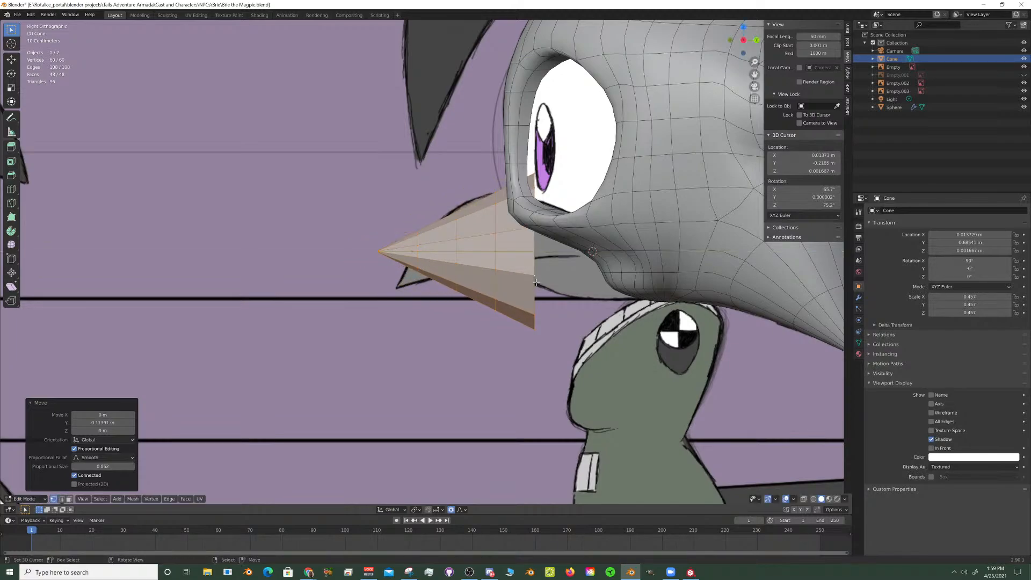
key(r)
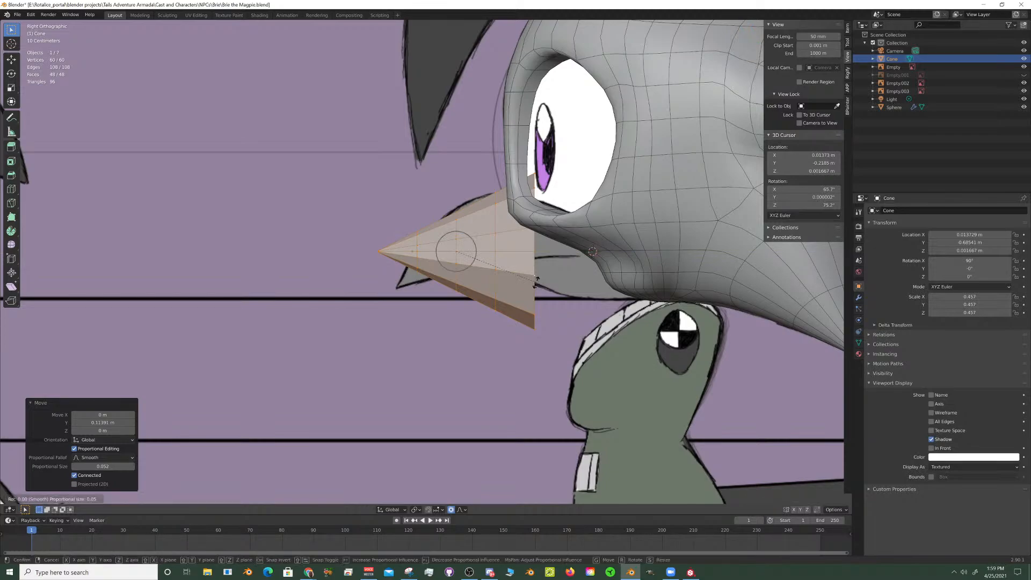
key(x)
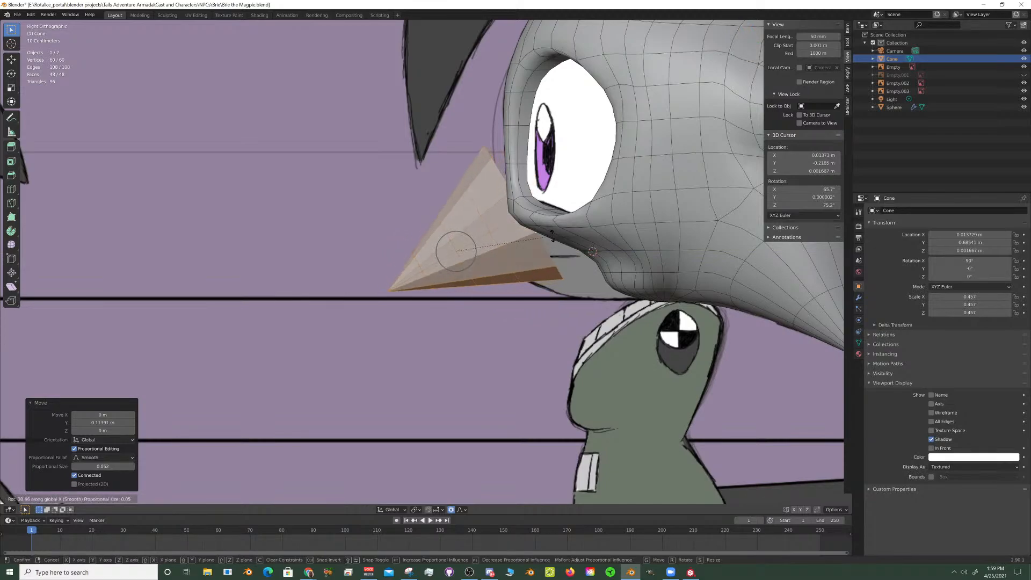
click(552, 237)
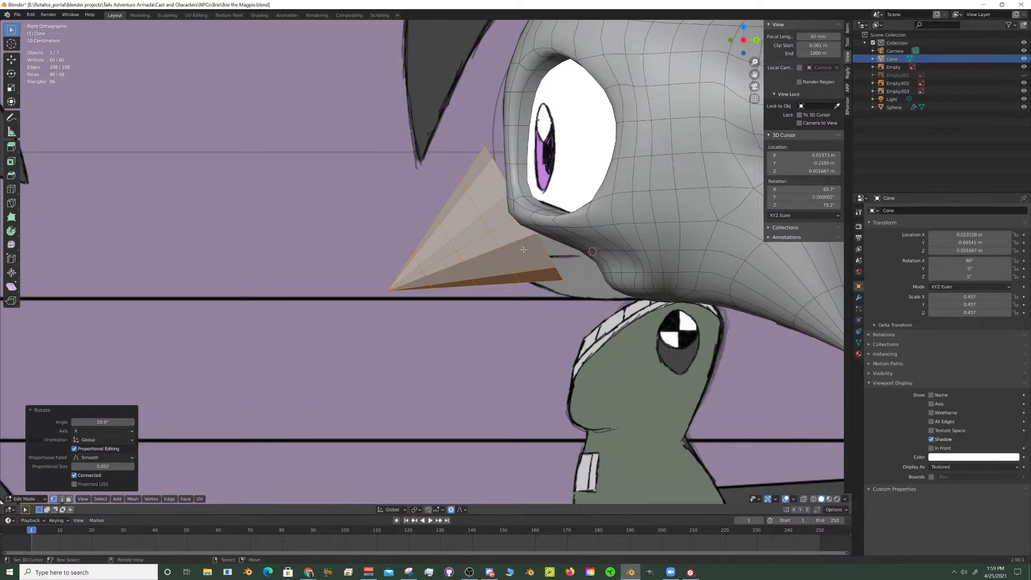
- Select the vertex ring at the cone's open base and rotate it -12 degrees around the X axis
click(550, 256)
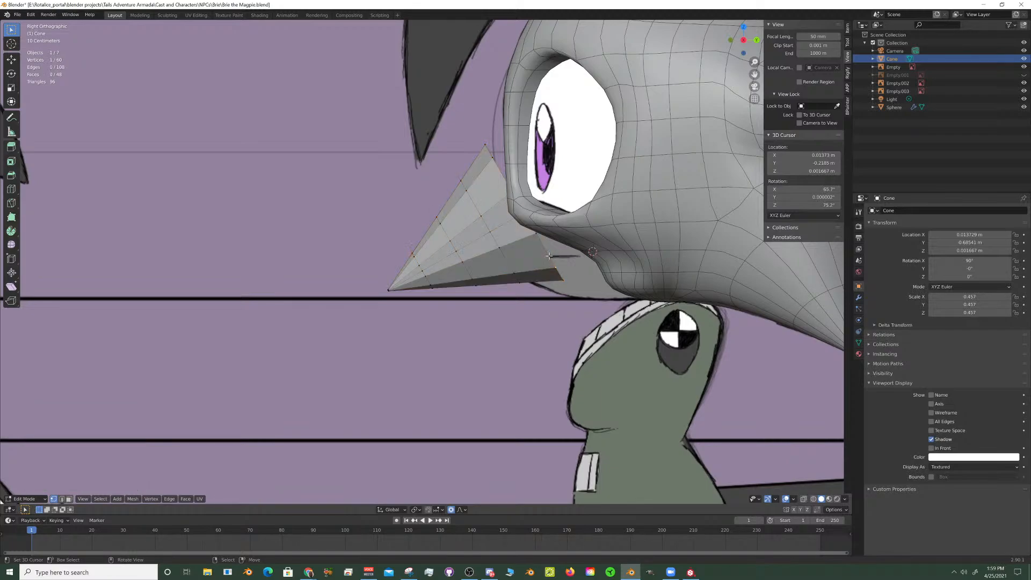
alt+click(549, 255)
alt+click(548, 256)
key(r)
key(x)
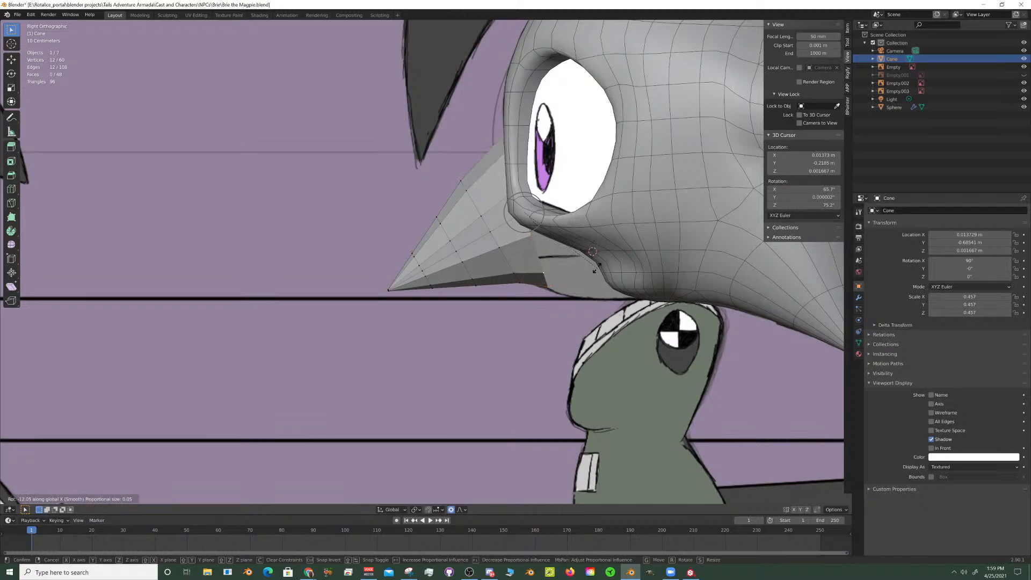
click(597, 267)
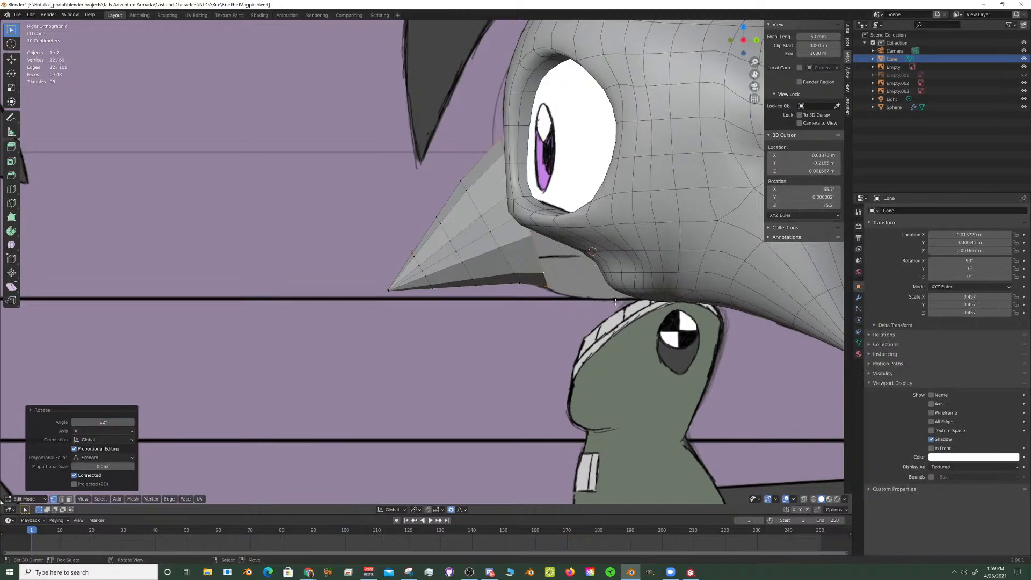
- Leave Edit Mode on the cone, select the head mesh, and disable its In Front viewport display
mouse_move(610, 292)
middle_down()
mouse_move(537, 364)
mouse_move(601, 293)
middle_up()
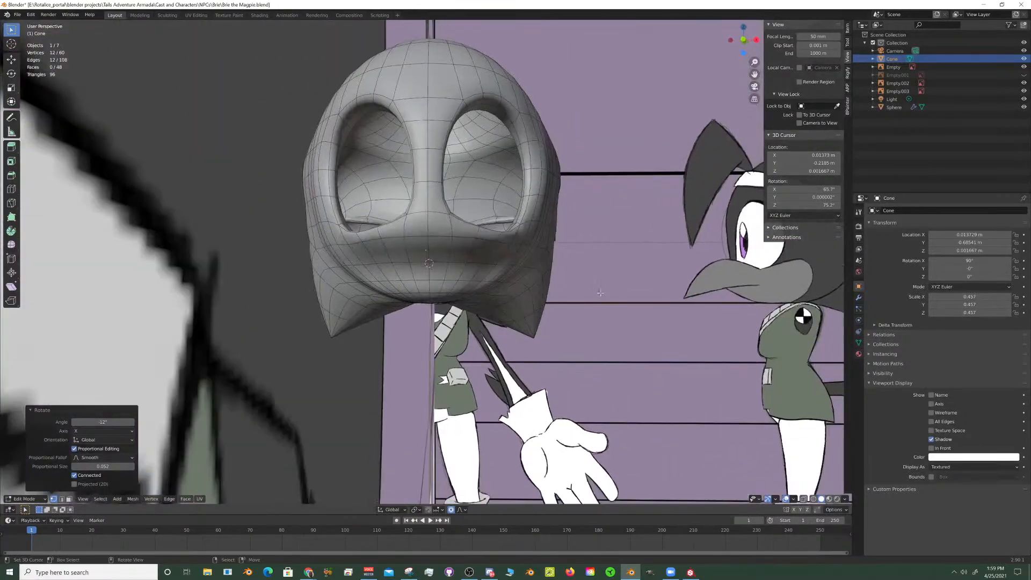
key(KP_1)
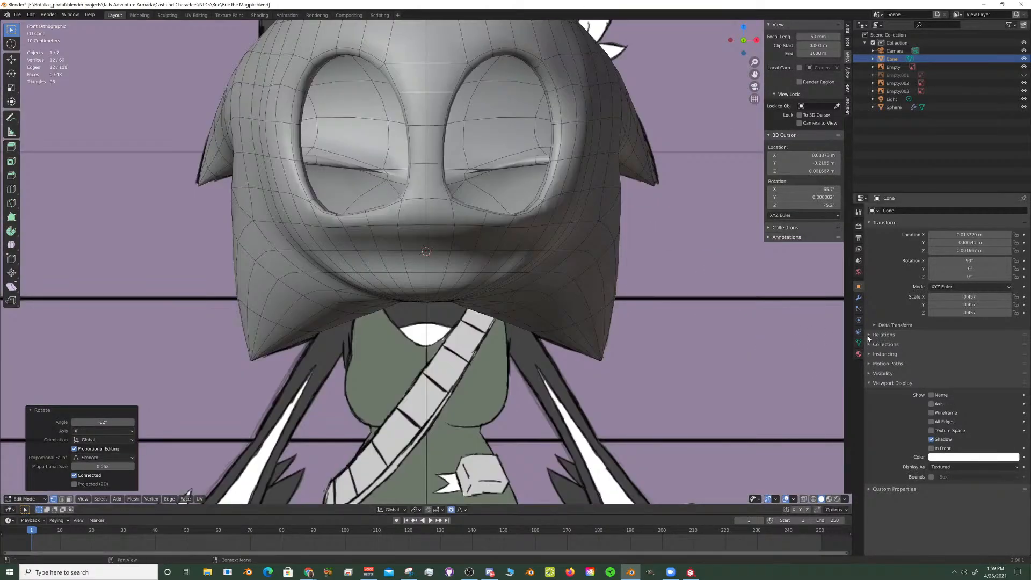
click(859, 298)
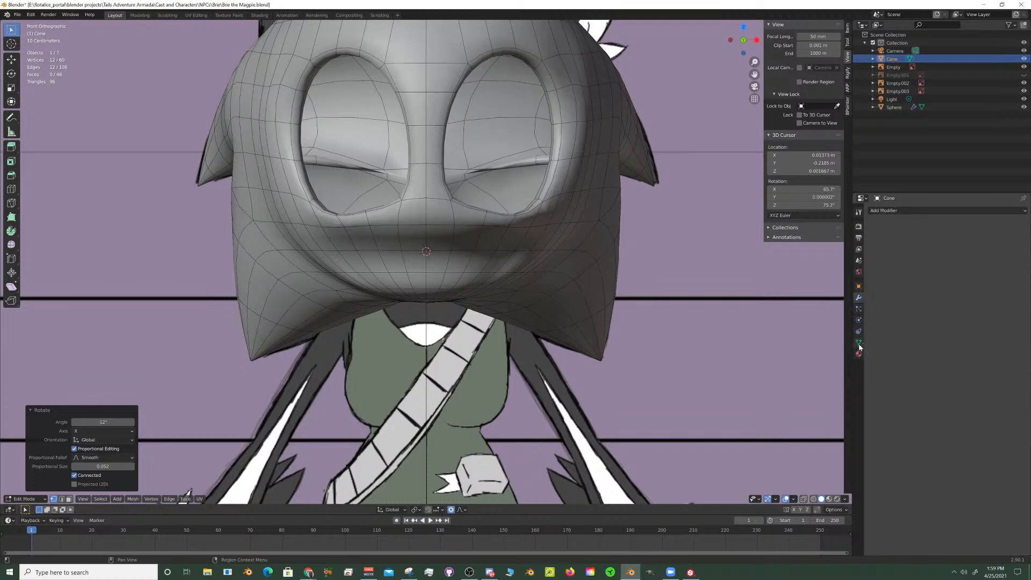
click(859, 286)
click(859, 354)
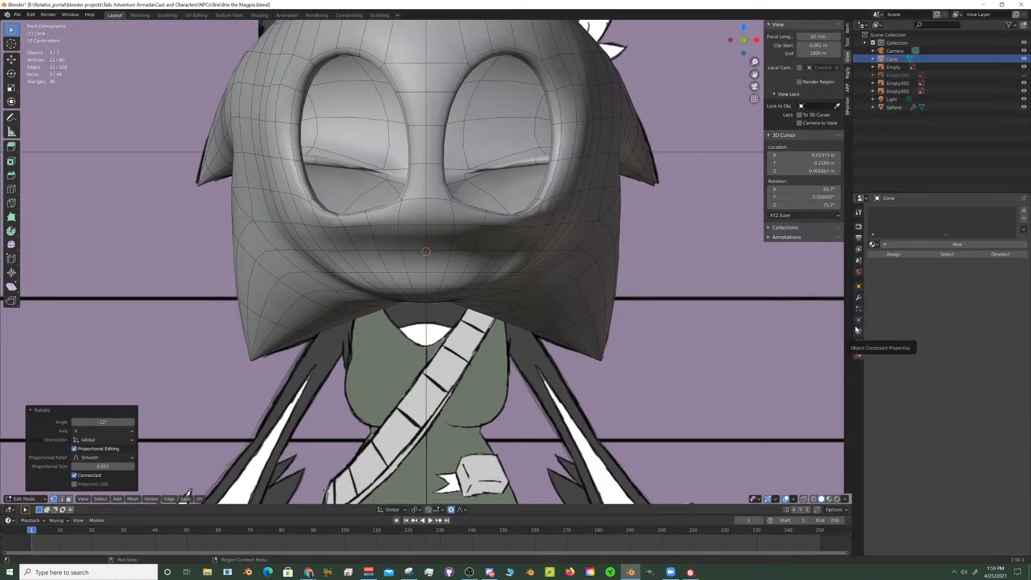
middle_drag(608, 285, 593, 293)
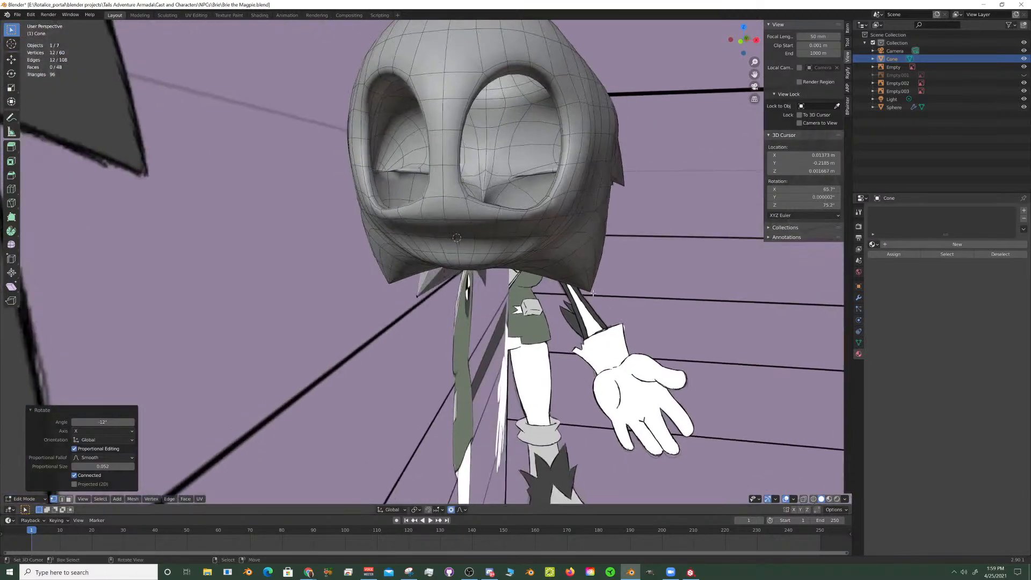
right_click(587, 210)
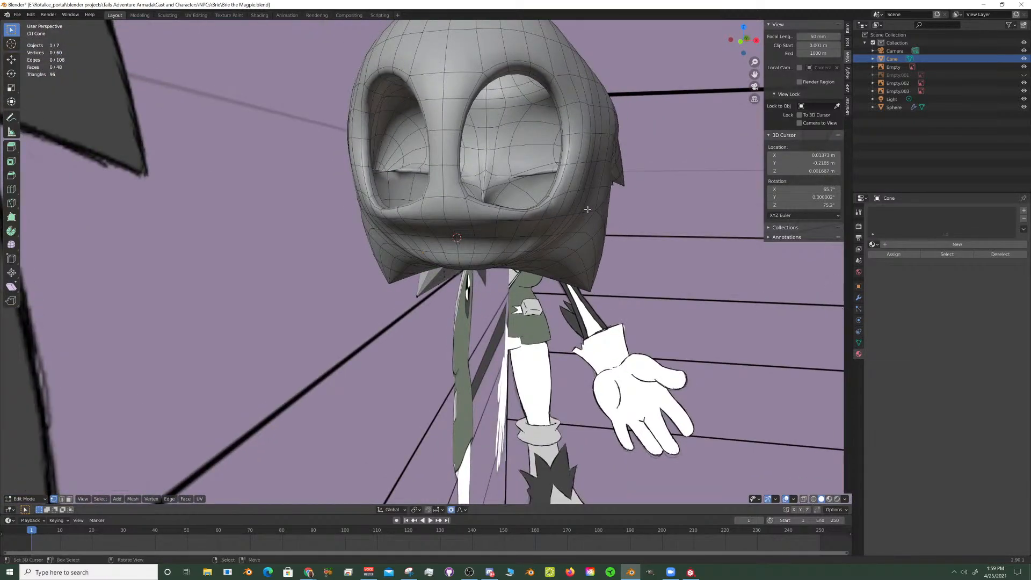
key(Tab)
right_click(589, 209)
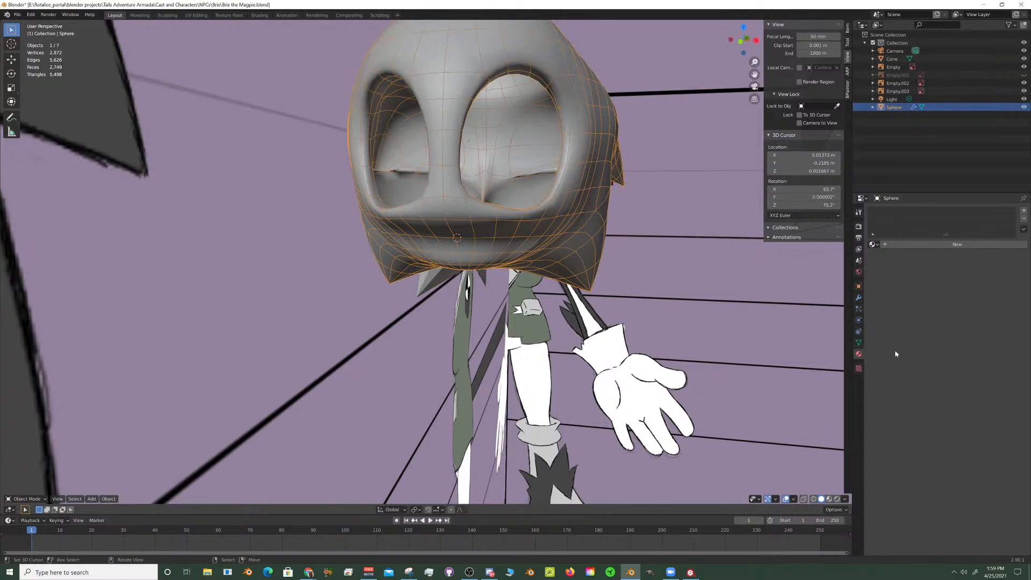
click(858, 298)
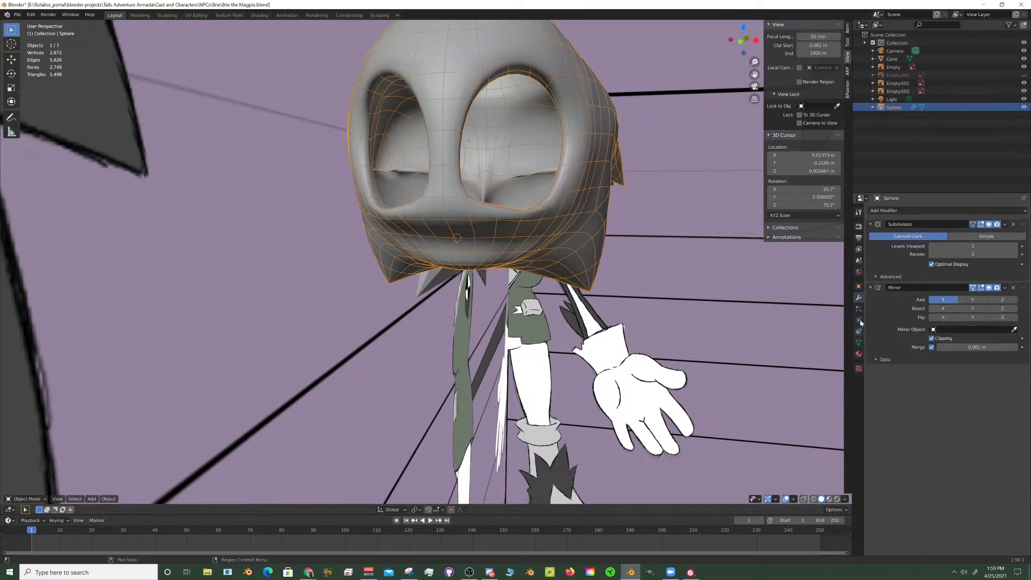
click(859, 288)
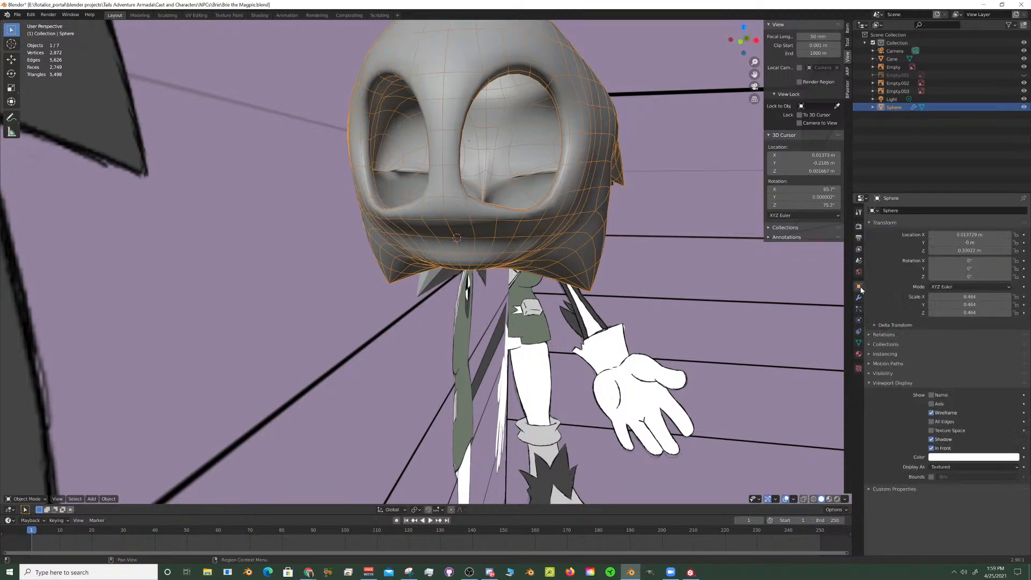
click(934, 449)
- Select the cone beak in the right side view and enter Edit Mode on it
middle_drag(617, 278, 657, 269)
scroll(654, 269, up, 1)
key(KP_3)
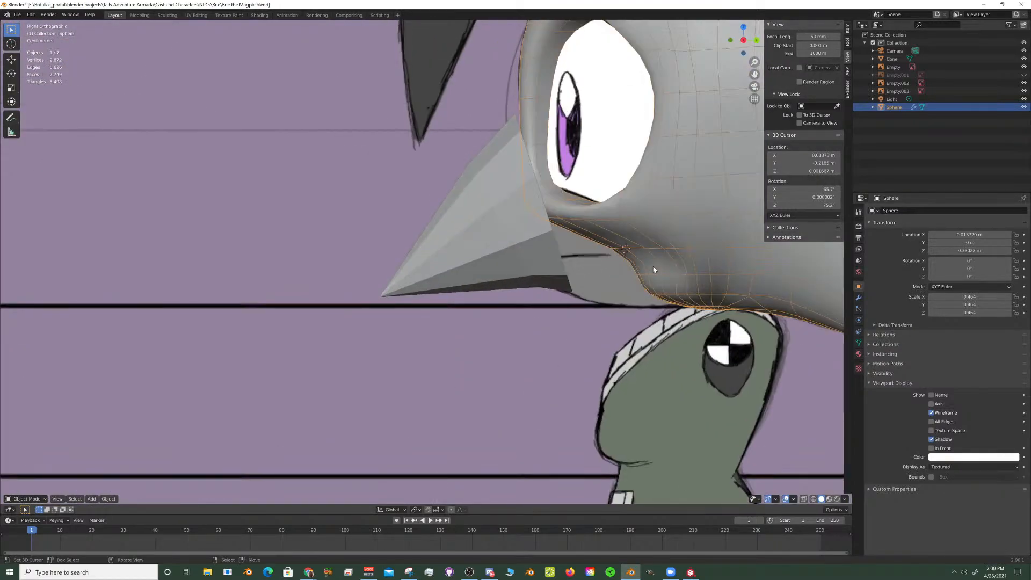
scroll(639, 264, up, 1)
scroll(627, 260, down, 1)
click(552, 236)
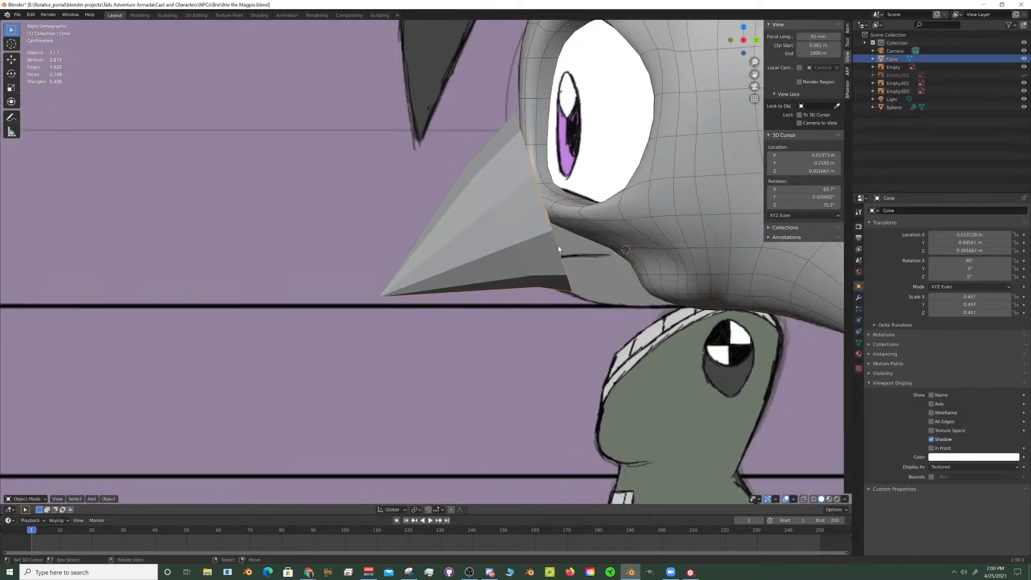
key(Tab)
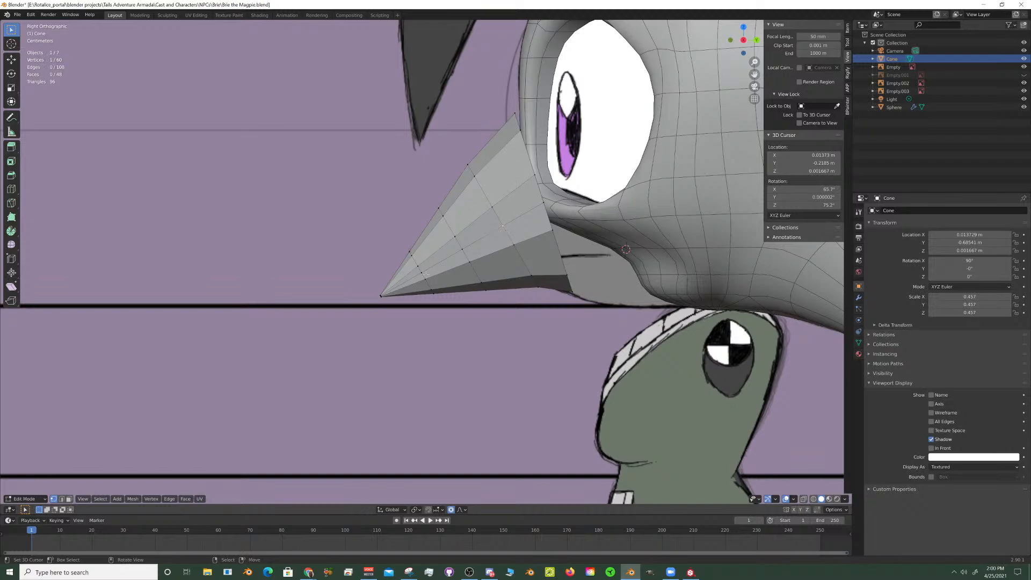
- Select the three vertex rings nearest the beak's tip and rotate them 4.64 degrees around the X axis
alt+click(481, 283)
alt+shift+click(432, 284)
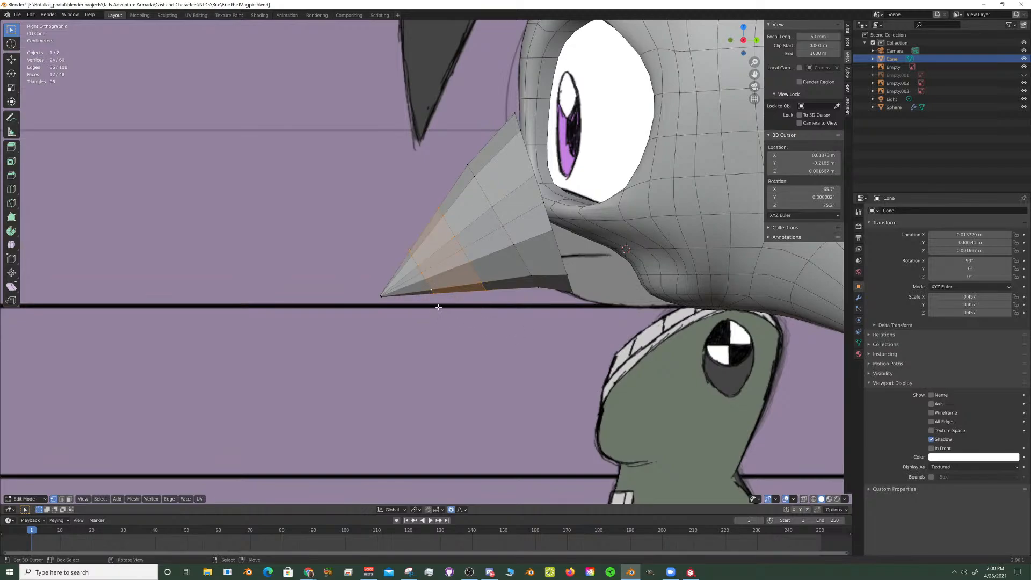
scroll(439, 307, up, 6)
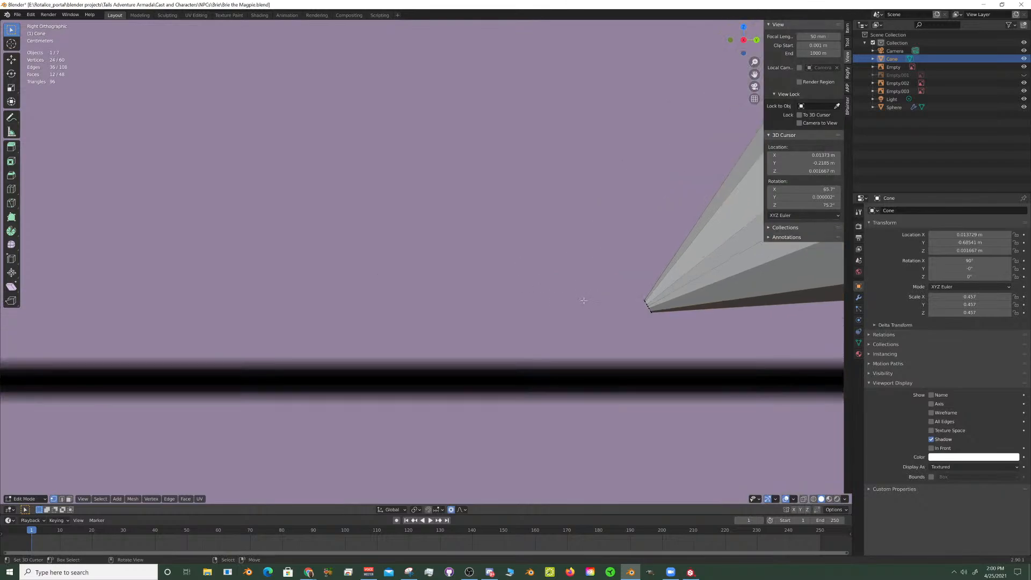
scroll(486, 322, up, 4)
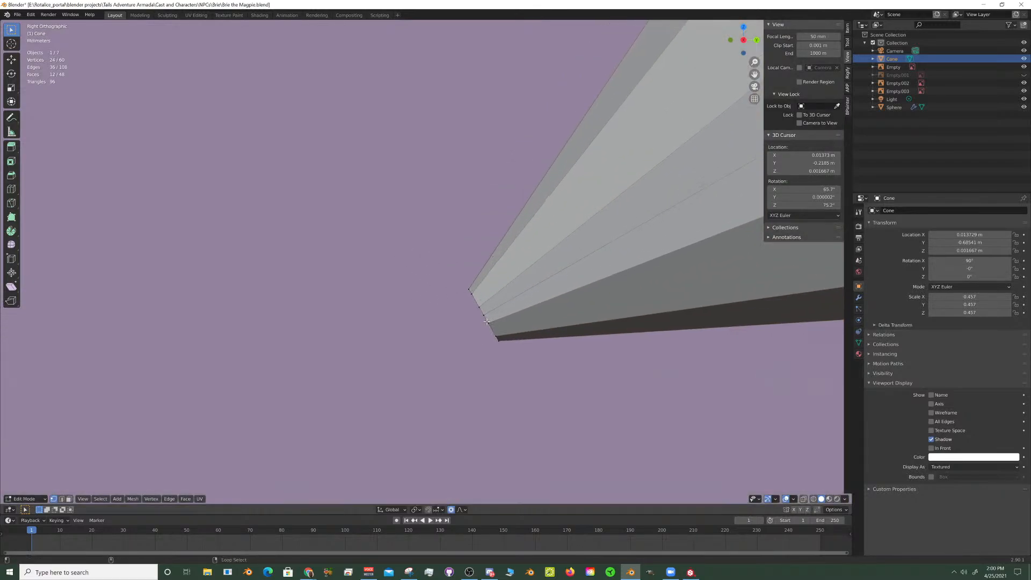
alt+shift+click(486, 322)
scroll(491, 314, down, 6)
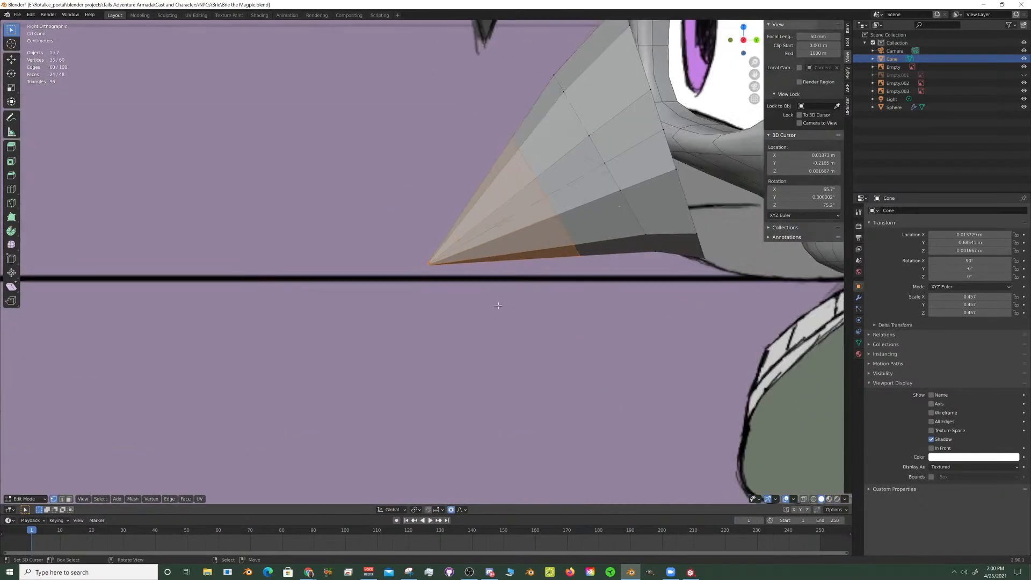
scroll(498, 305, down, 2)
key(r)
key(x)
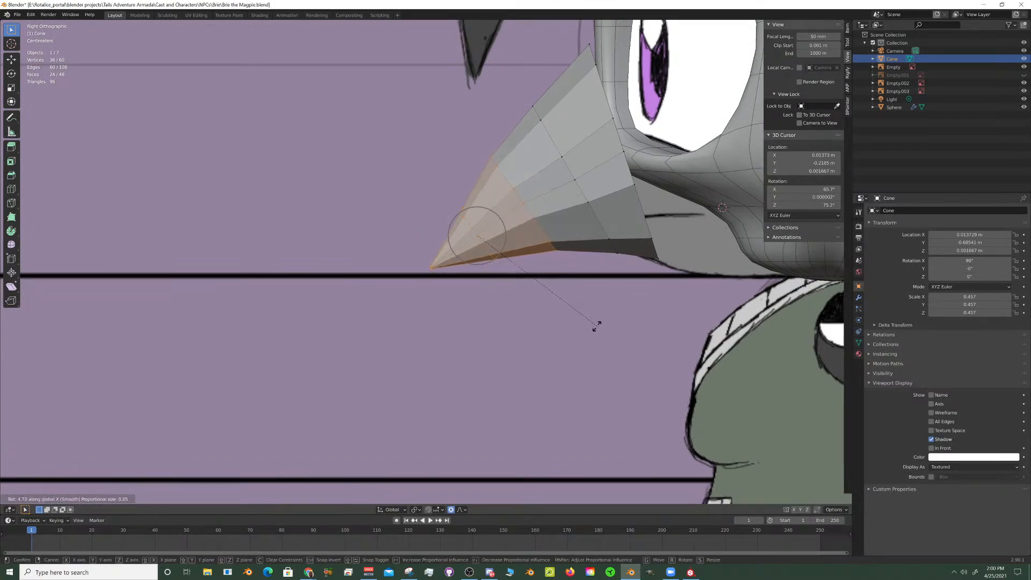
click(597, 313)
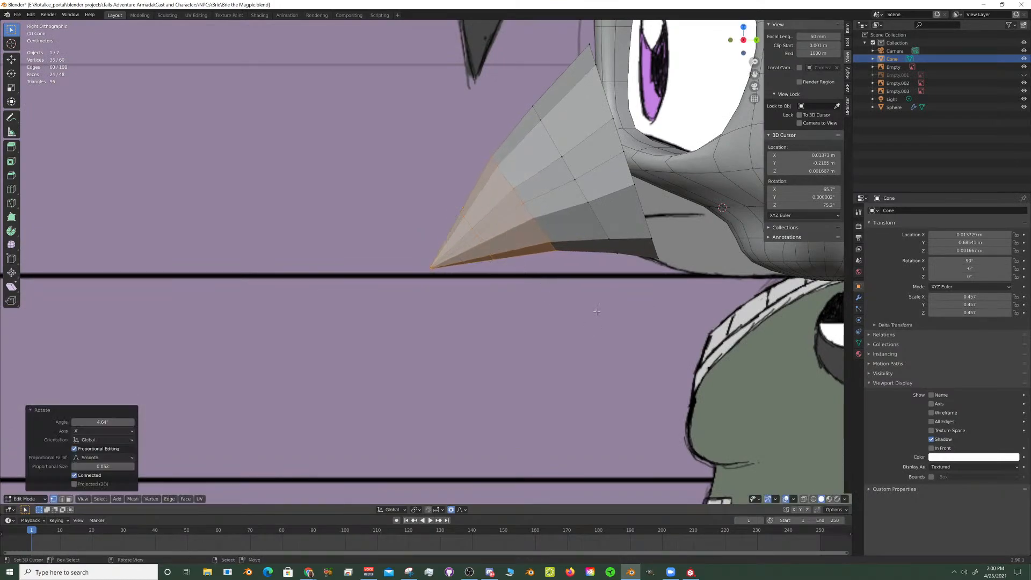
- Select the two vertex rings nearest the beak's tip and rotate them about 7.5 degrees around the X axis
alt+shift+click(532, 203)
key(r)
key(x)
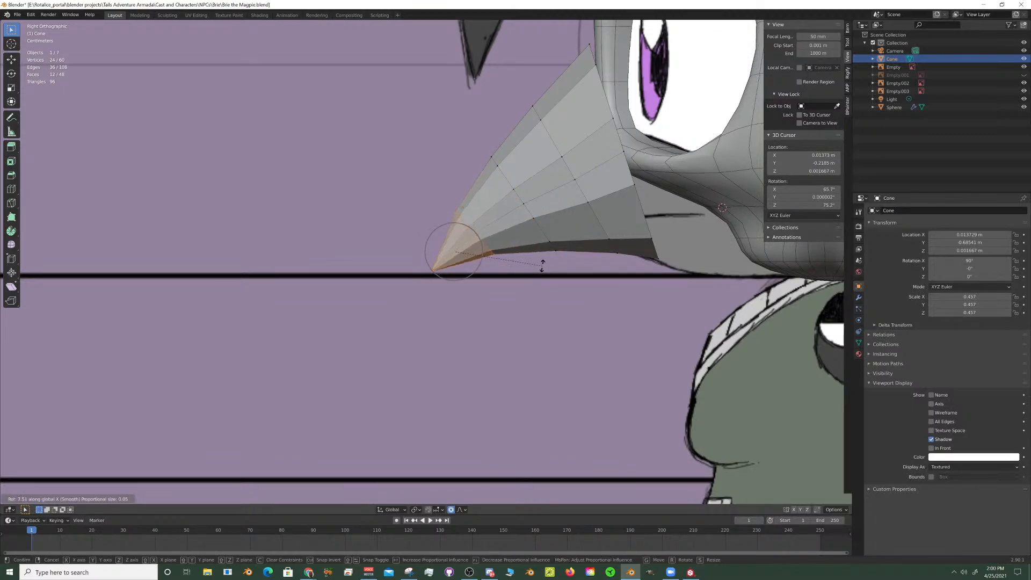
click(543, 266)
- Select the vertex ring just in front of the beak's base and rotate it 3.71 degrees, tilting its lower edge toward the tip
alt+click(601, 226)
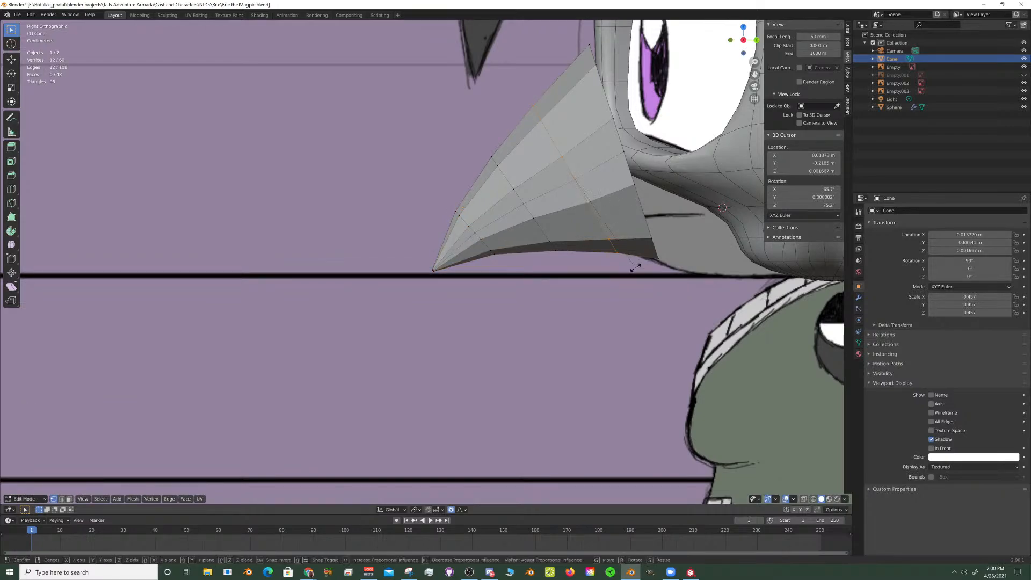
key(r)
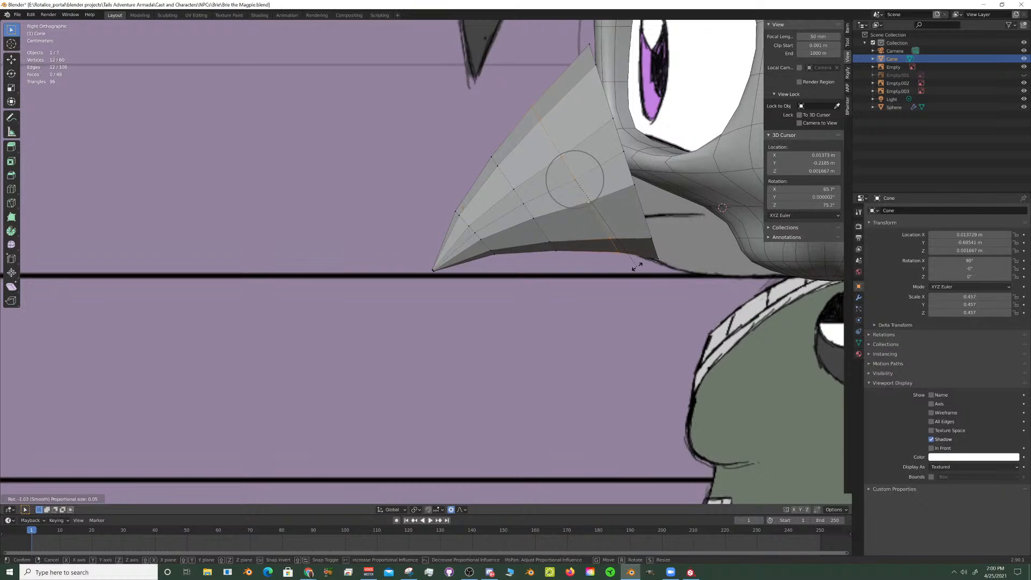
click(651, 264)
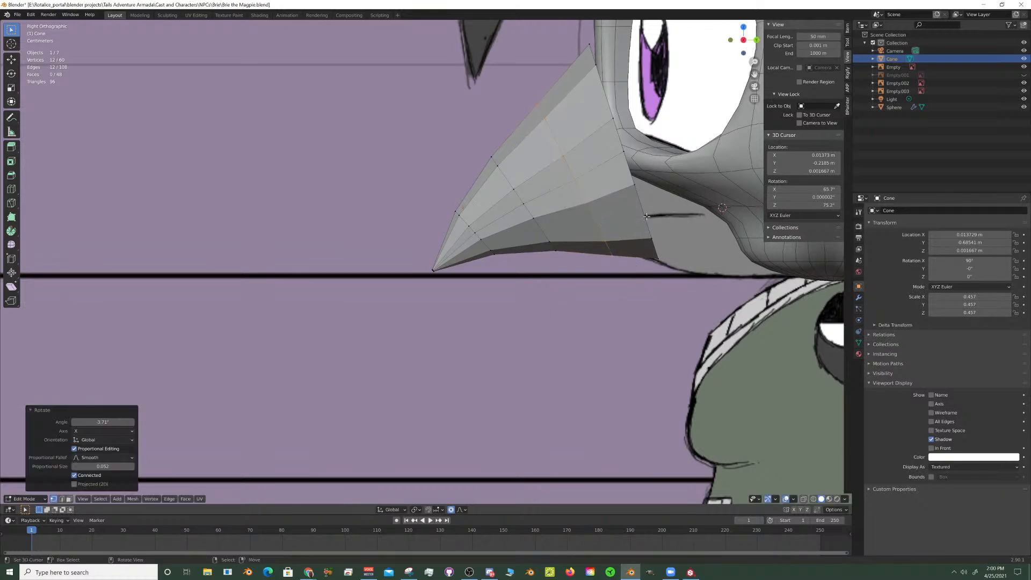
- Rotate the beak's open base ring 5.81 degrees around X, then move it down about 0.016 m and back about 0.009 m with X locked
right_click(647, 216)
alt+right_click(652, 252)
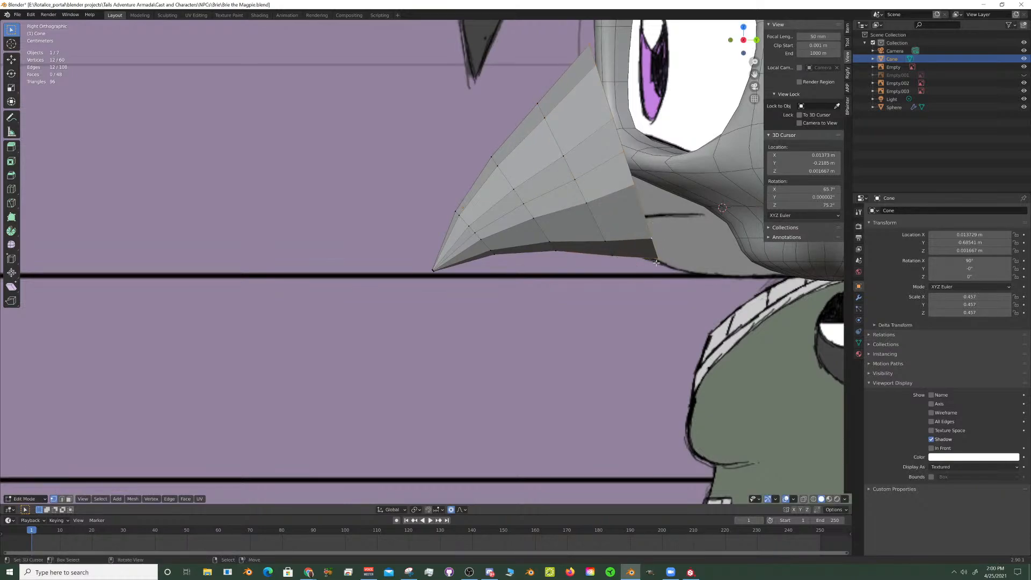
key(r)
key(x)
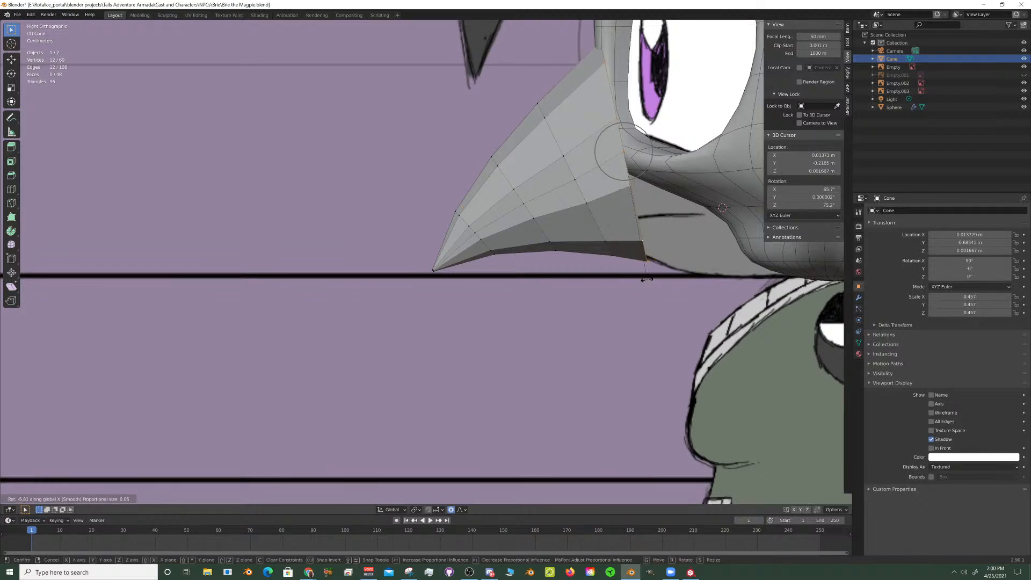
click(647, 282)
key(g)
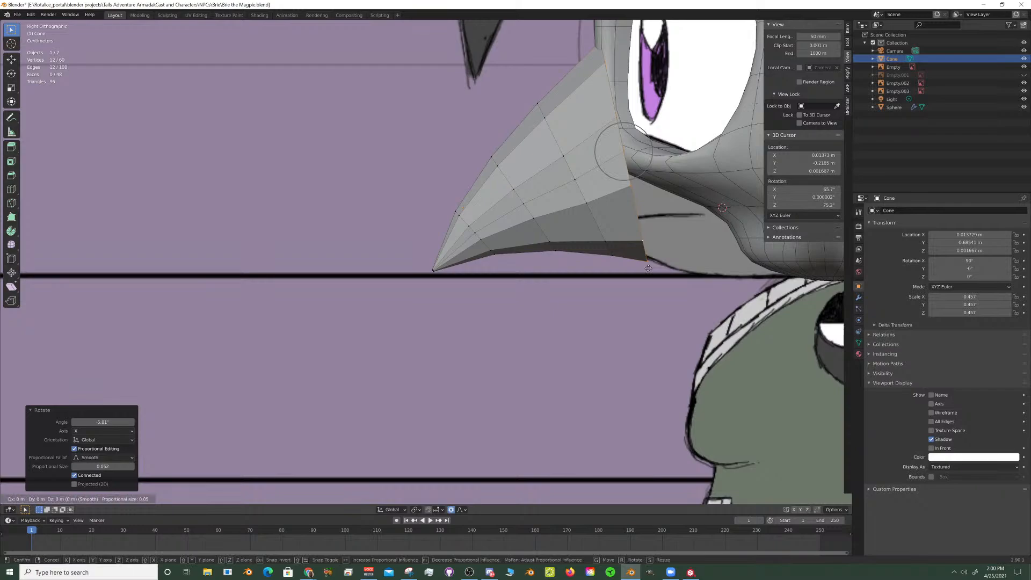
key(shift+x)
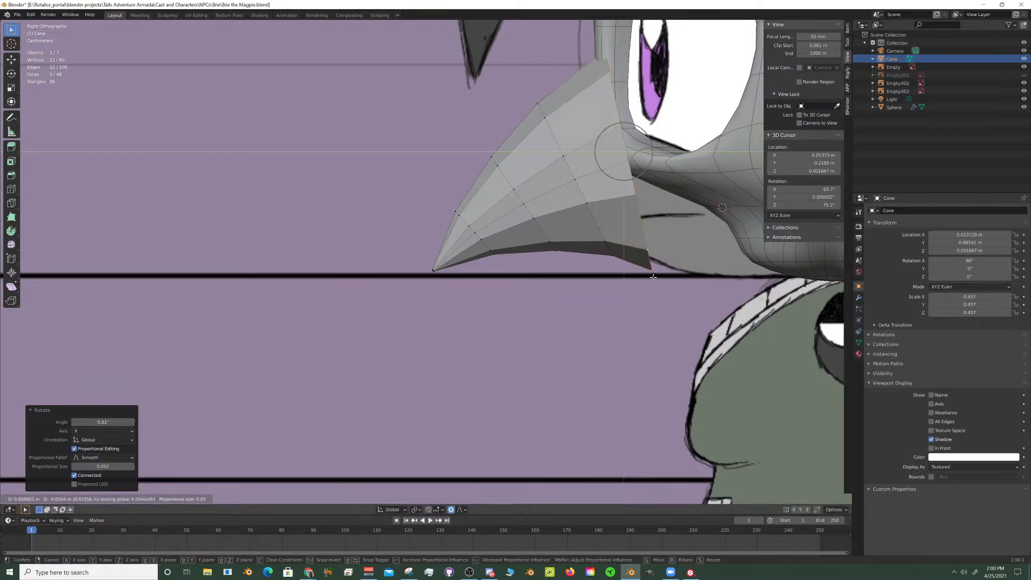
click(653, 277)
- Select the lengthwise edge loops running along both sides of the beak
middle_drag(545, 206, 632, 226)
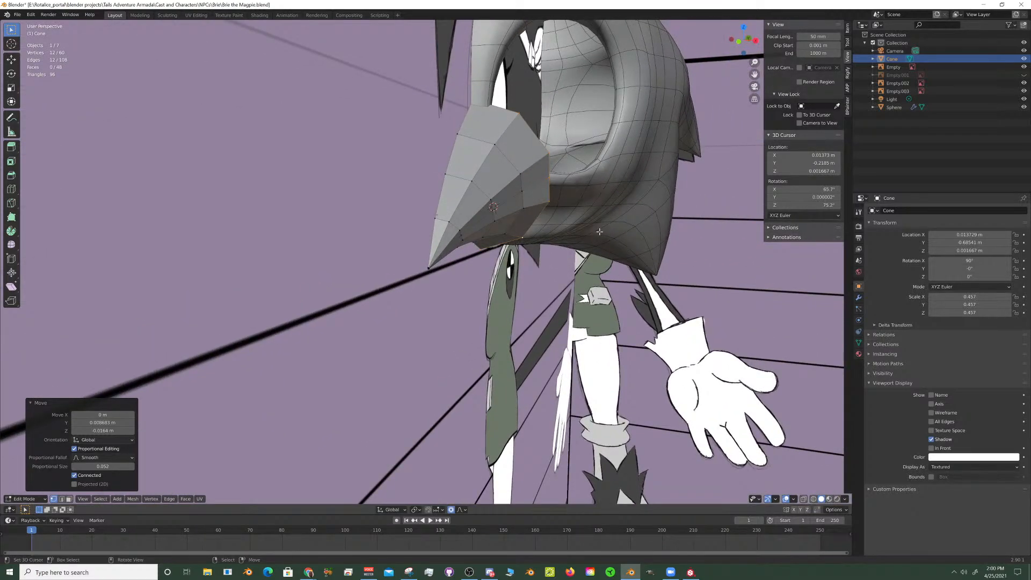
scroll(492, 210, up, 2)
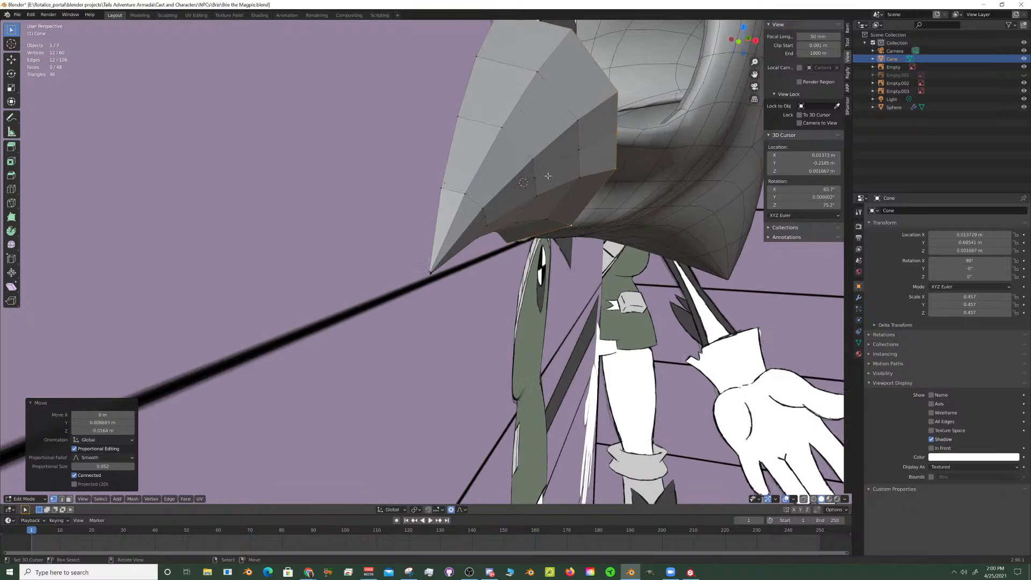
key(alt+a)
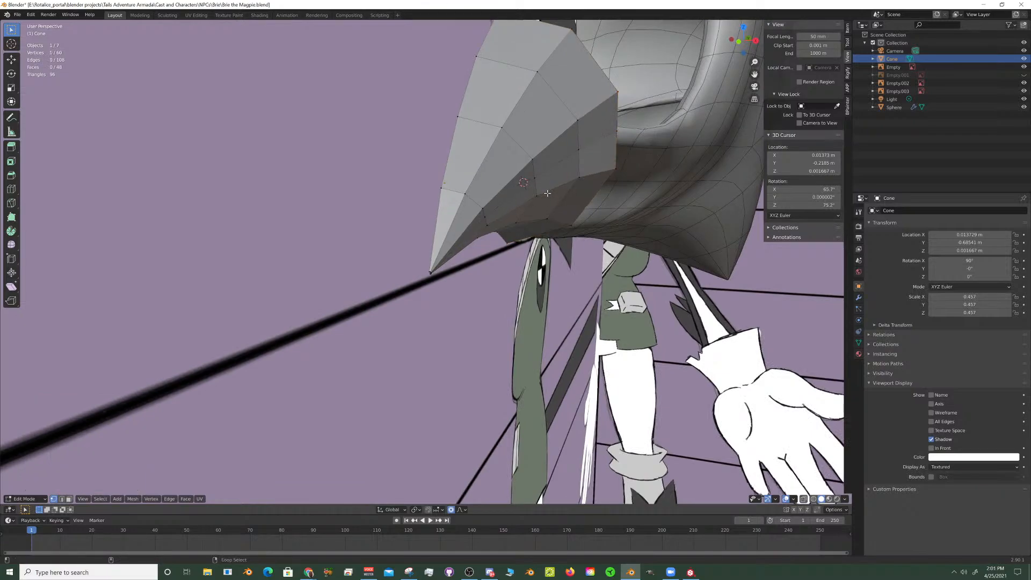
alt+click(547, 192)
middle_drag(548, 193, 682, 250)
scroll(402, 261, up, 3)
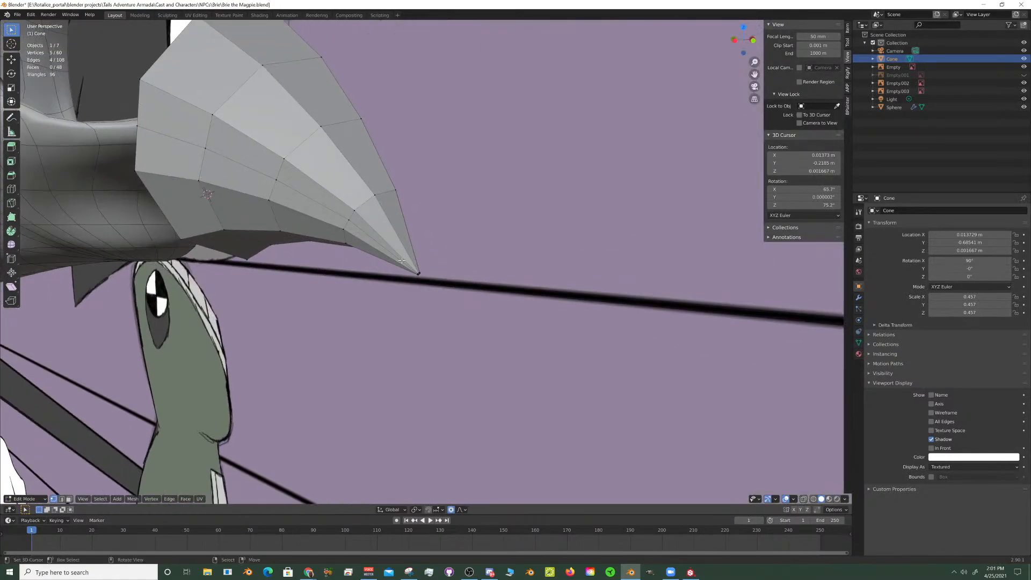
middle_drag(402, 260, 352, 279)
alt+shift+click(377, 275)
scroll(528, 257, up, 2)
shift+middle_drag(562, 258, 505, 271)
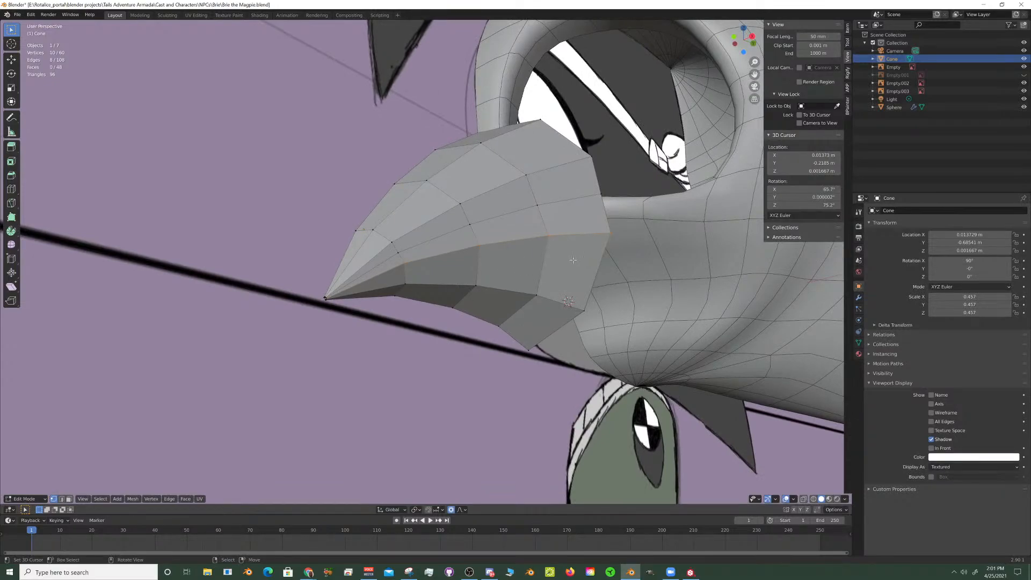
- Select the whole beak in the right side view, scale it to 0.753, and move it about -0.02 m along the Y axis
key(KP_3)
scroll(530, 266, up, 2)
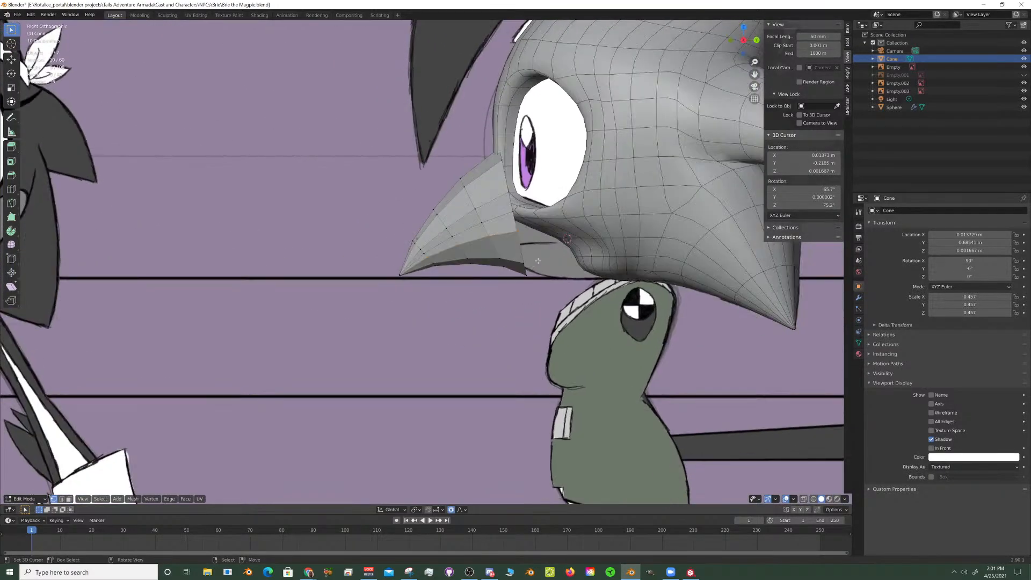
key(ctrl+l)
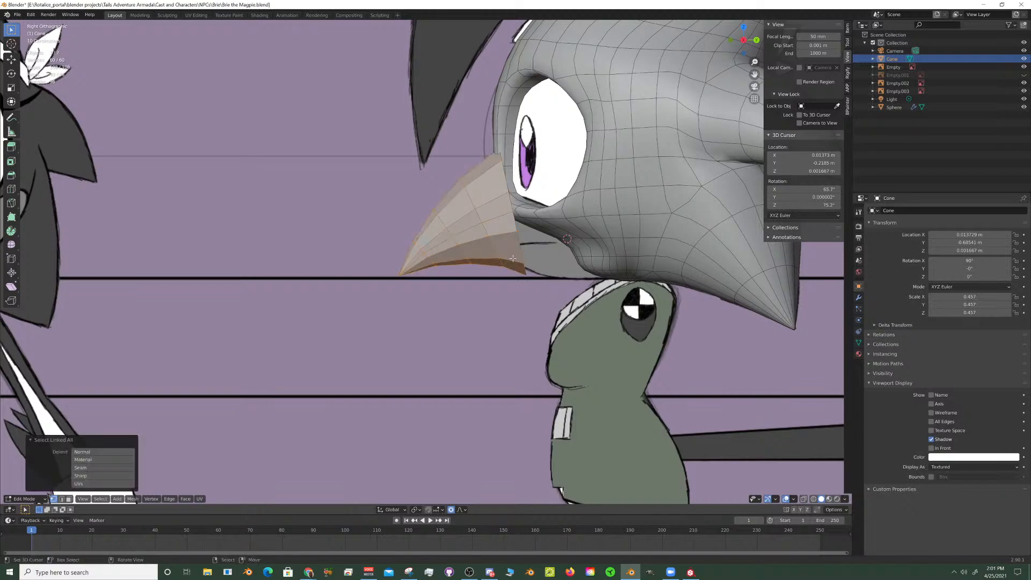
key(s)
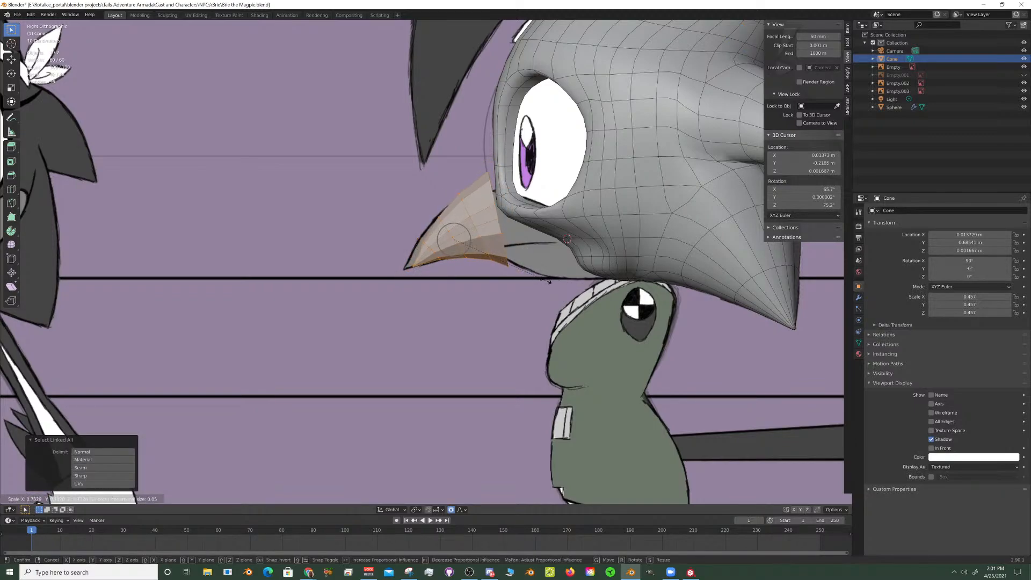
click(545, 280)
key(g)
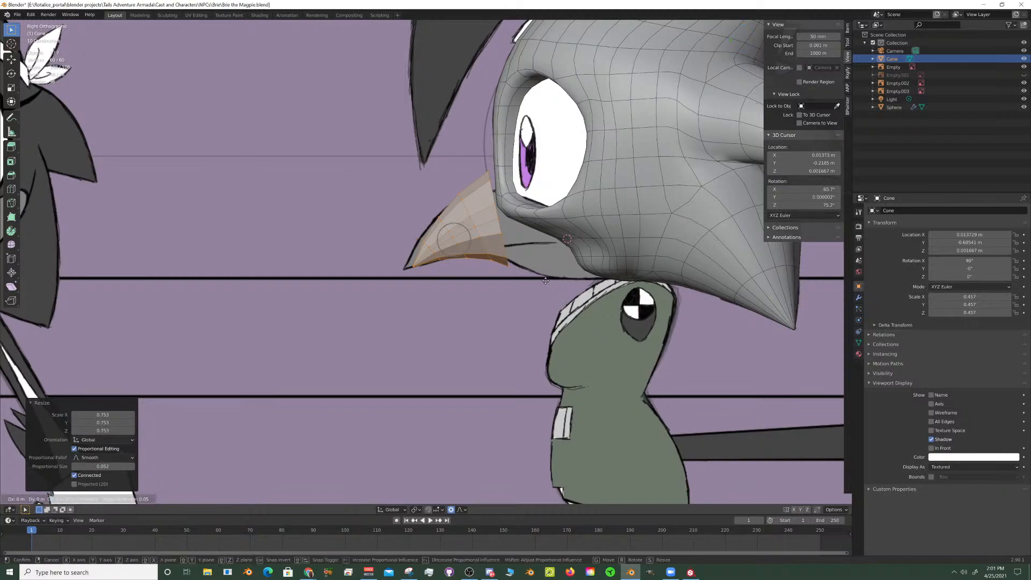
key(y)
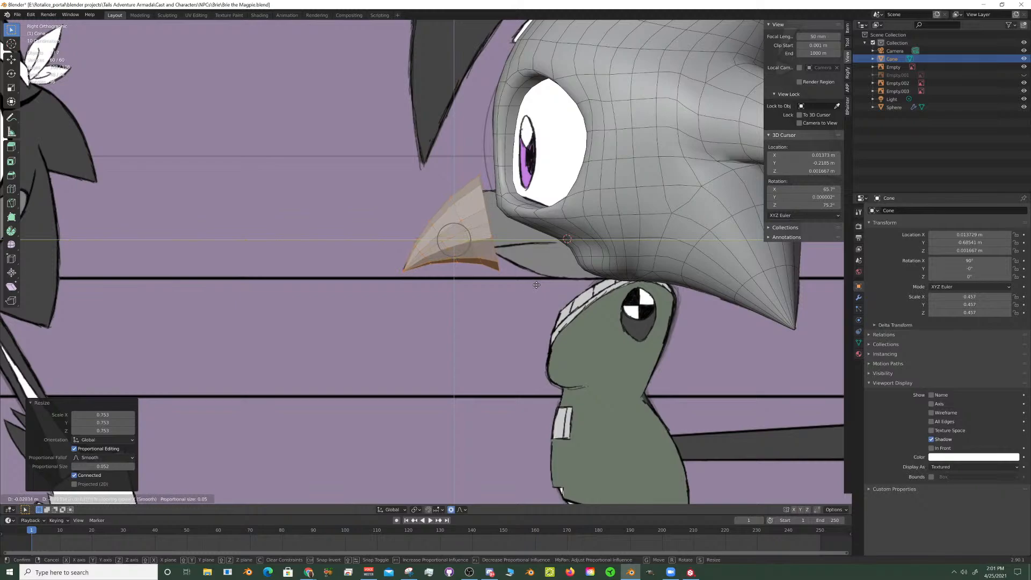
click(526, 261)
- Select the two vertex rings nearest the beak's open base and scale them to 0.874 with a proportional size of 0.084
scroll(526, 260, up, 3)
key(alt+a)
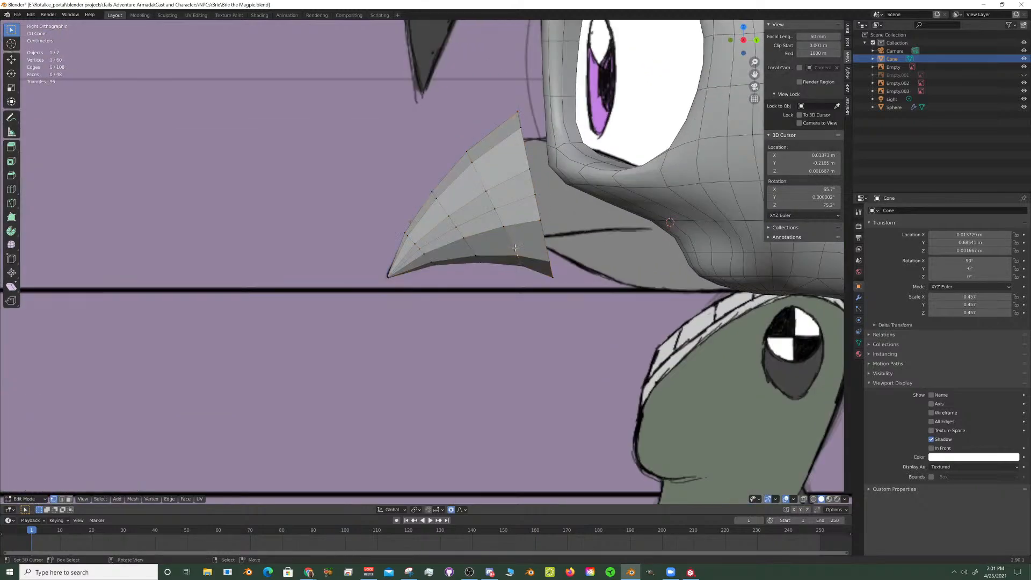
alt+right_click(513, 253)
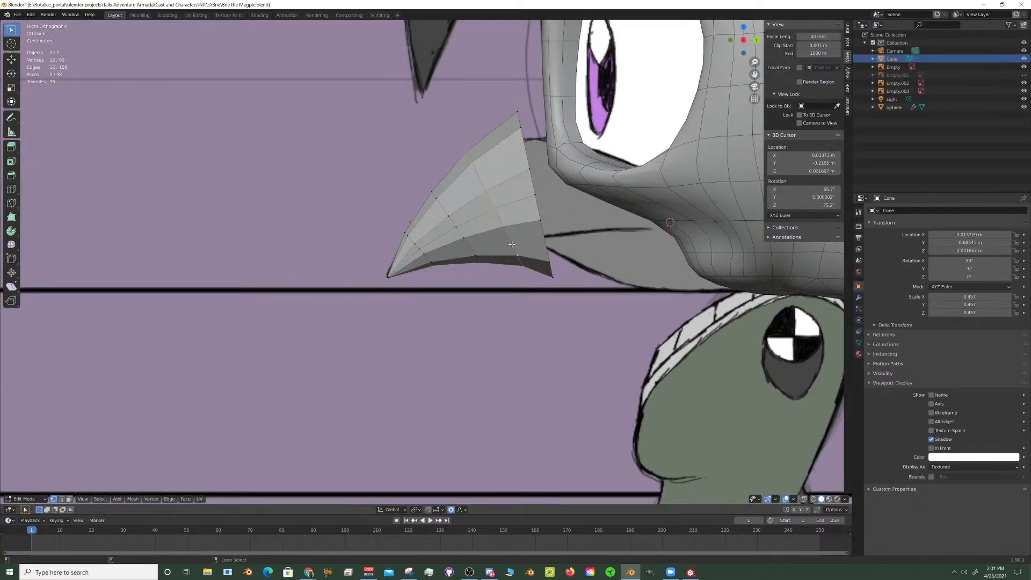
alt+shift+right_click(549, 260)
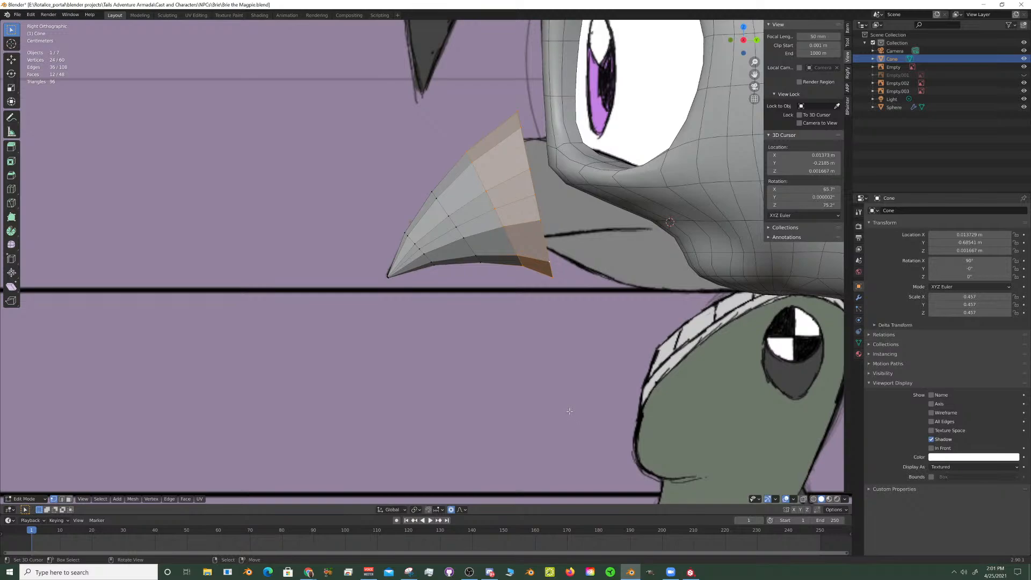
key(s)
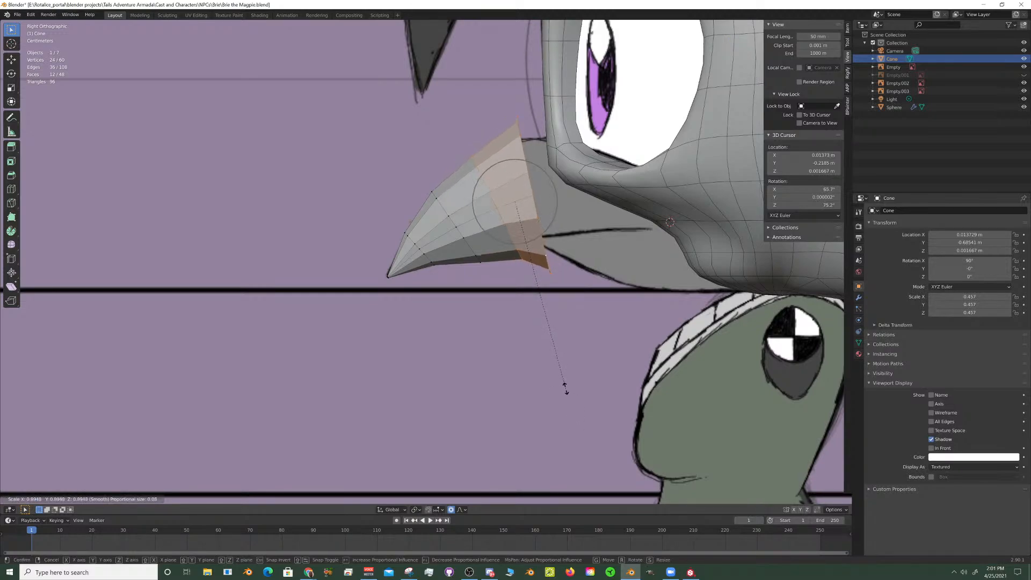
scroll(562, 381, down, 1)
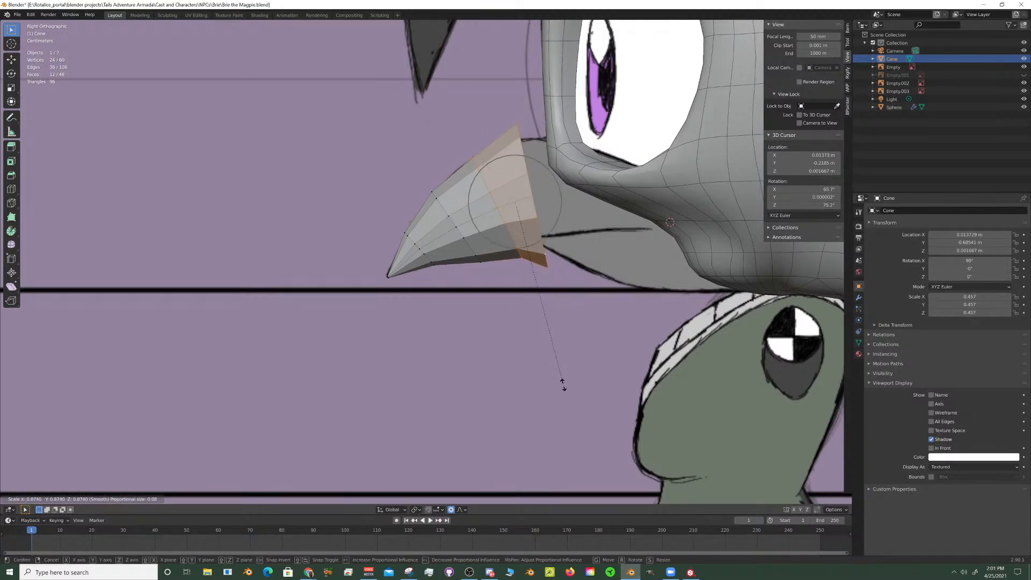
click(563, 383)
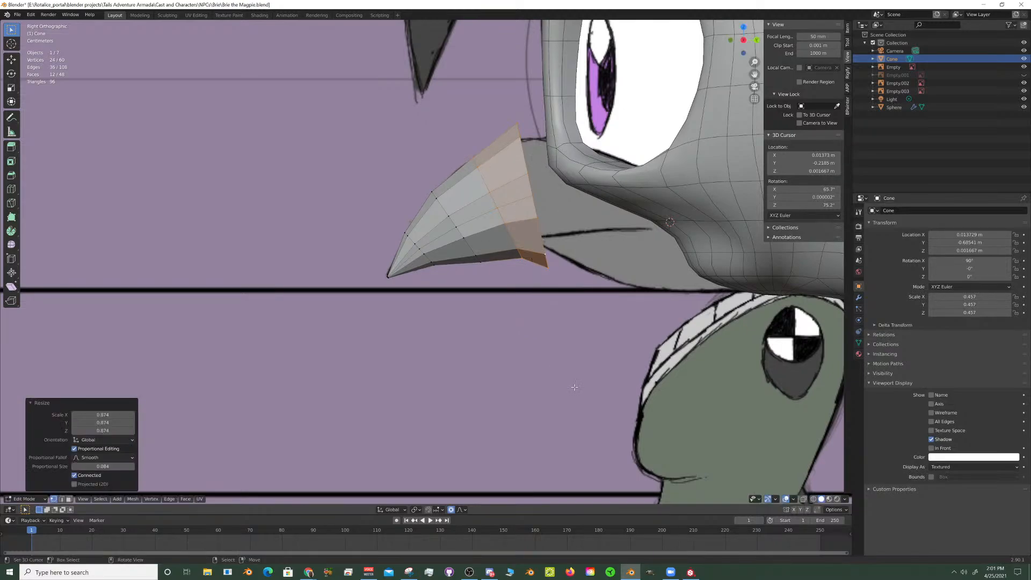
key(g)
key(shift+x)
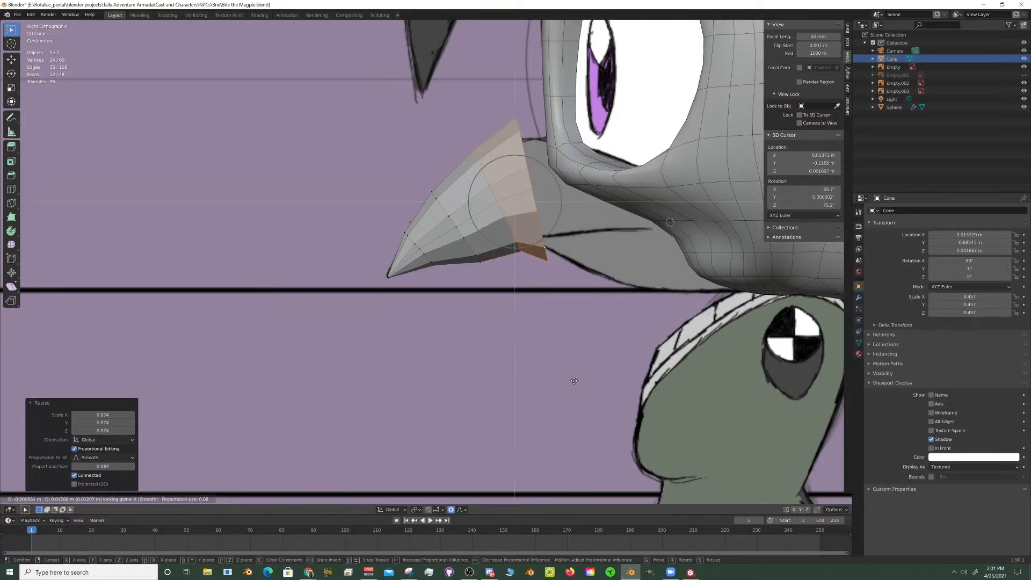
right_click(569, 383)
- Select the beak's middle vertex ring, scale it to 0.907, and move it up about 0.008 m with the X axis locked
alt+click(465, 242)
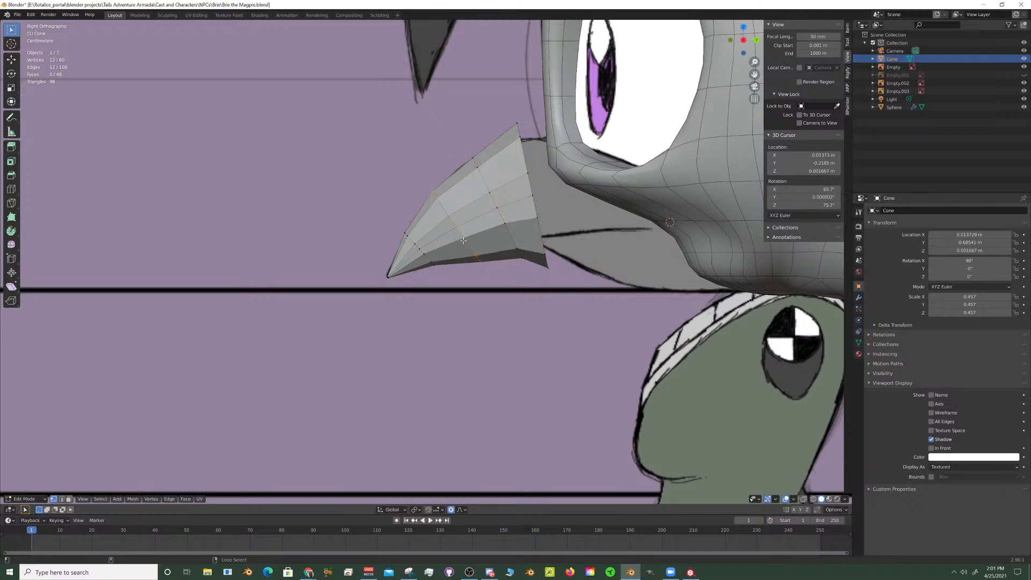
key(s)
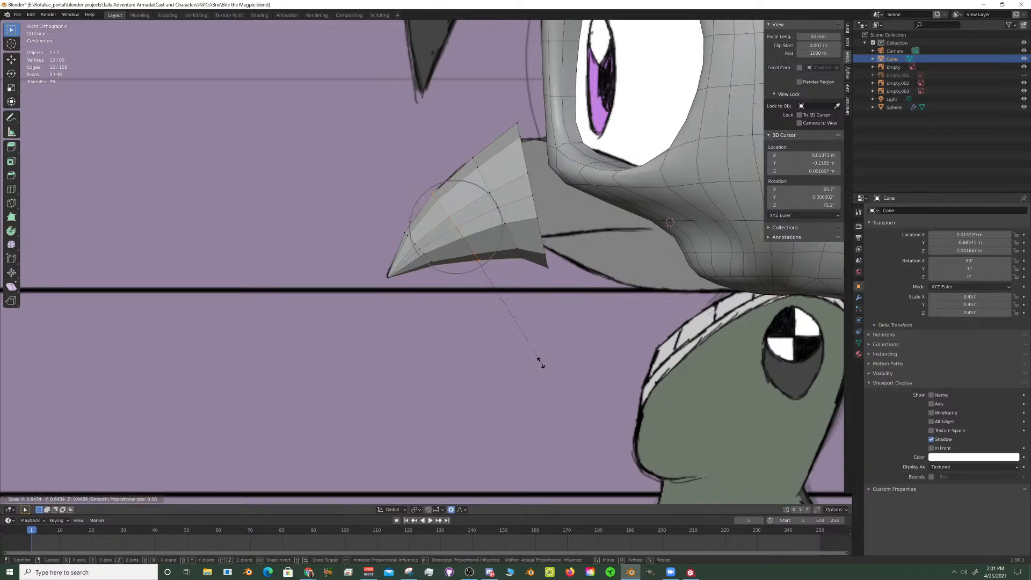
click(536, 360)
key(g)
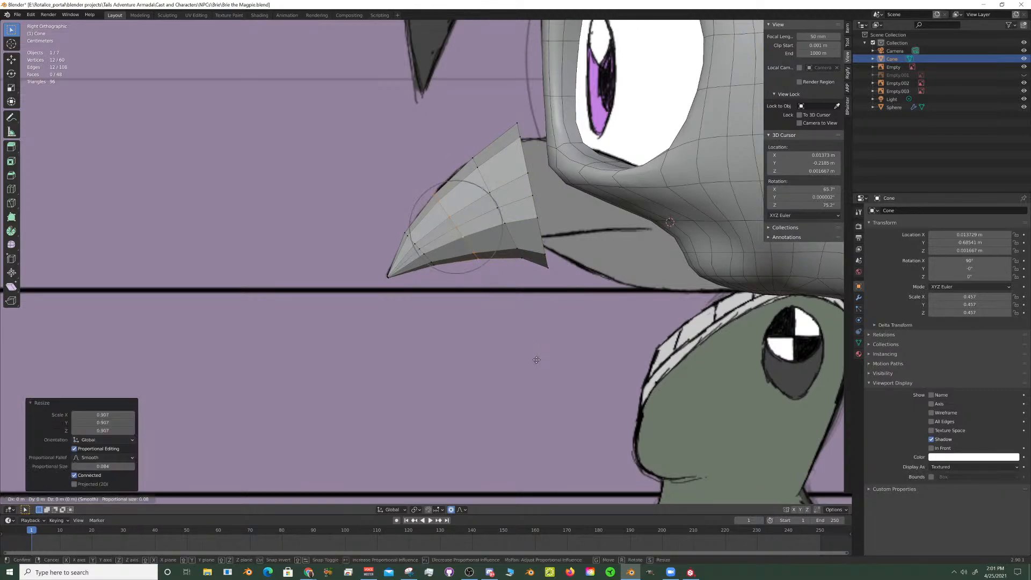
key(shift+x)
click(541, 350)
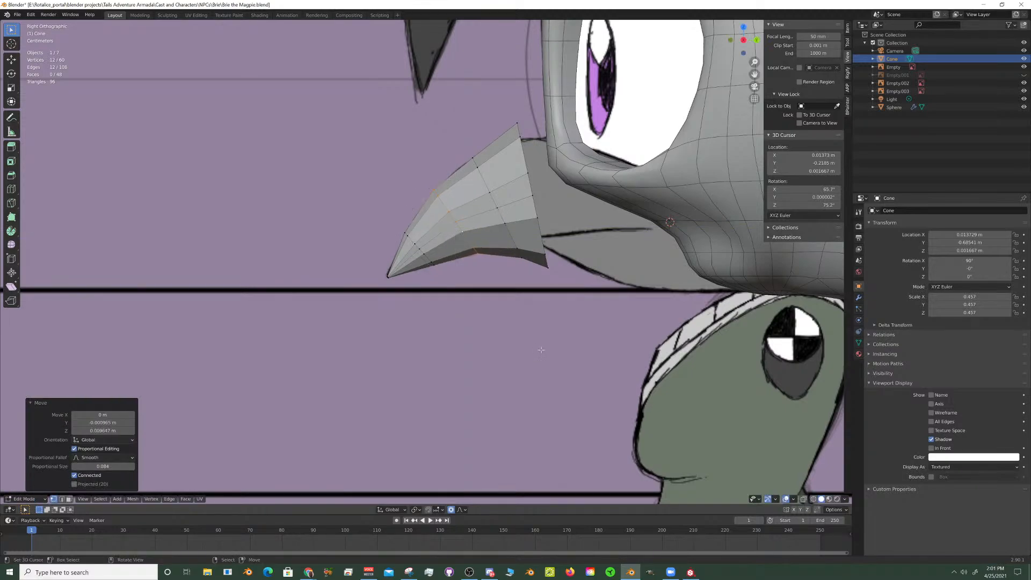
- Select both vertex rings closest to the beak's open base
alt+click(506, 222)
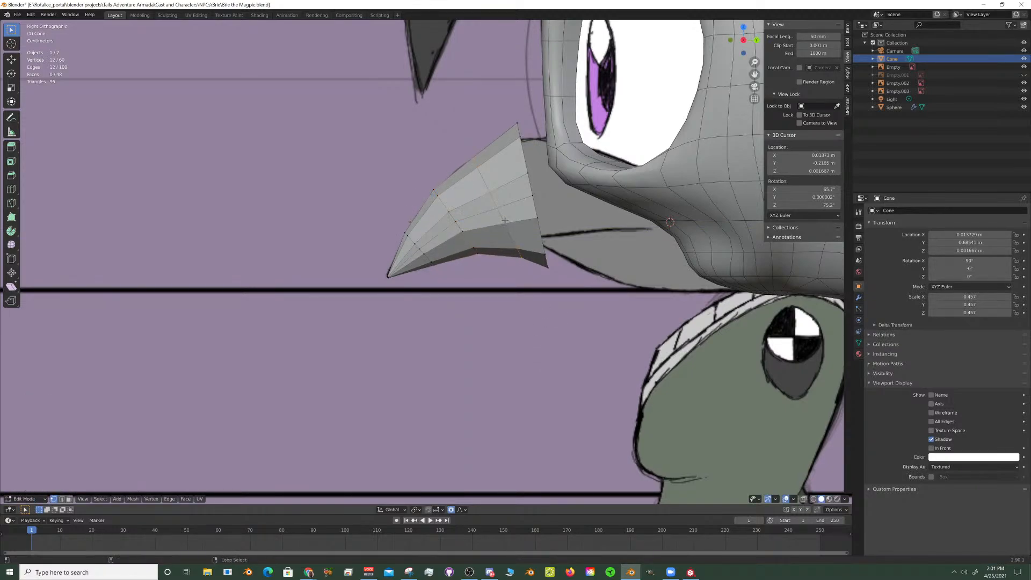
alt+click(547, 259)
alt+click(506, 225)
alt+shift+click(537, 237)
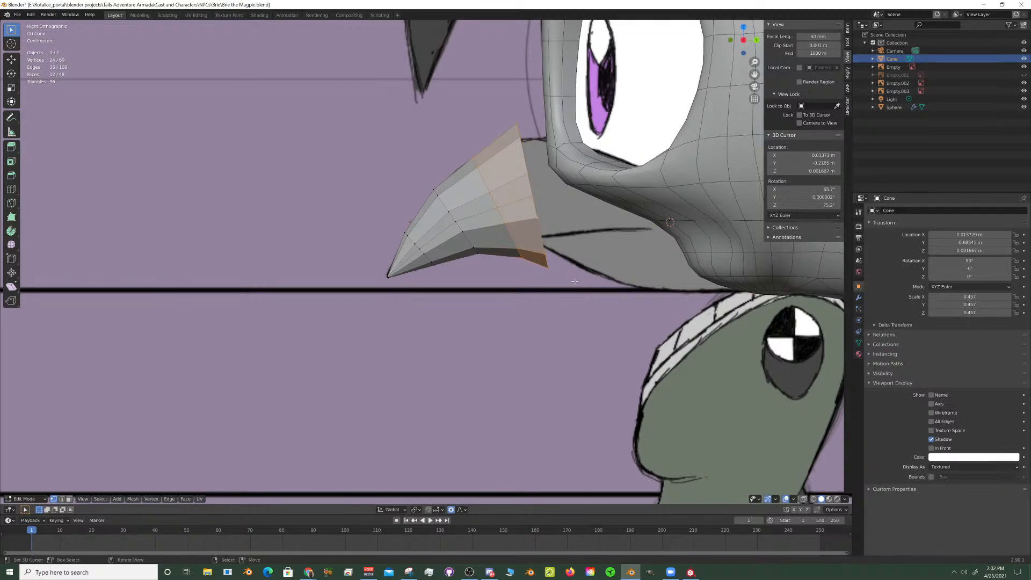
key(alt+a)
alt+click(508, 230)
scroll(532, 299, up, 3)
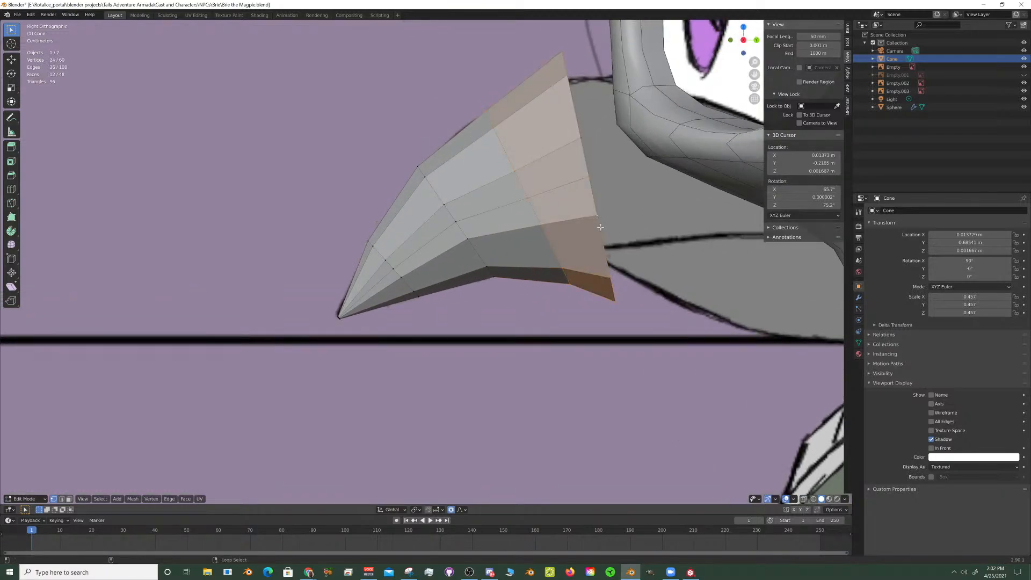
- Select only the open base ring and scale it to about 0.79 with a larger proportional editing radius
alt+shift+click(595, 230)
alt+shift+click(593, 231)
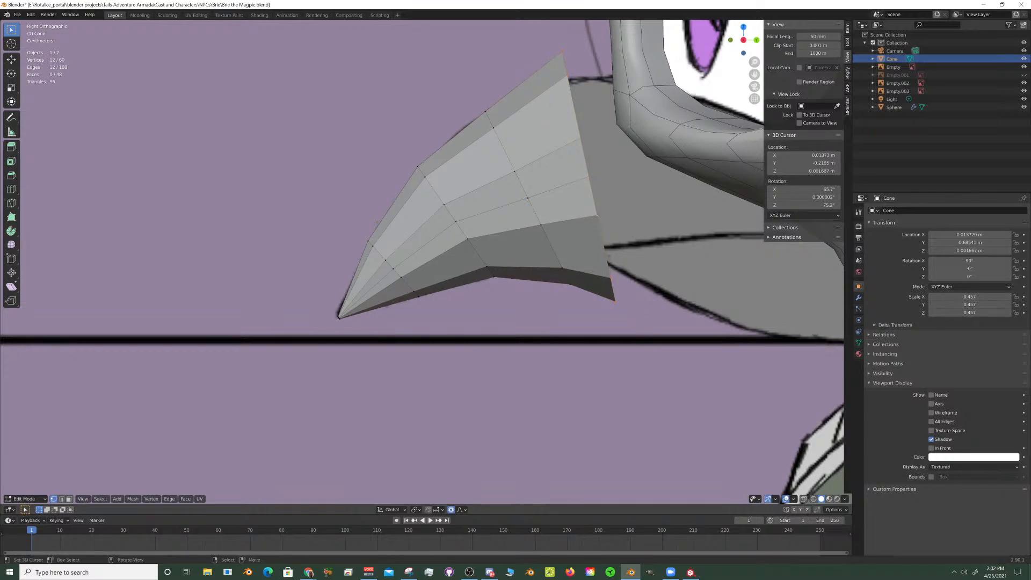
key(s)
scroll(623, 330, down, 7)
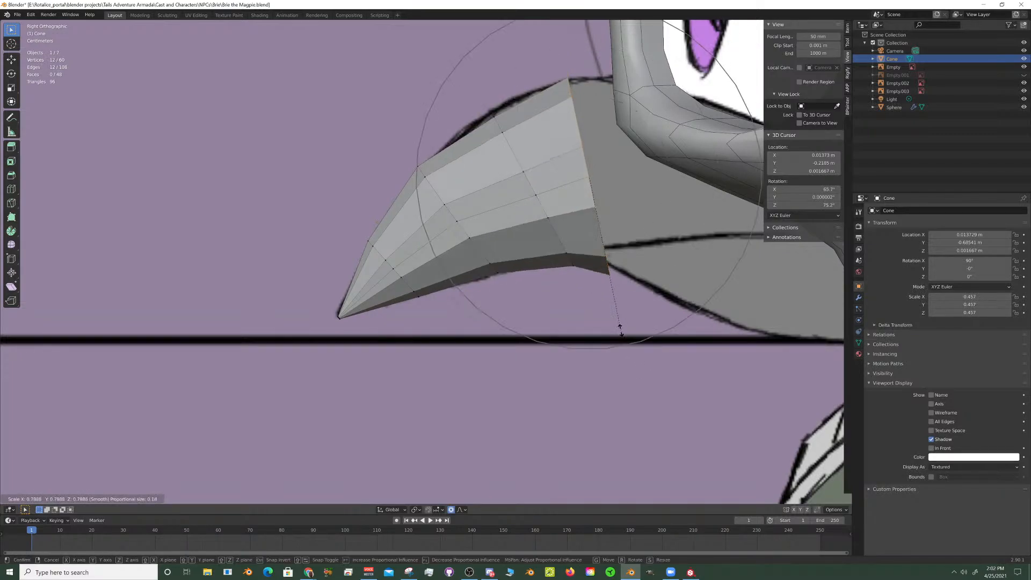
- Add the neighbouring ring to the base ring selection and move both up about 0.0075 m with the X axis locked
alt+shift+click(535, 212)
key(g)
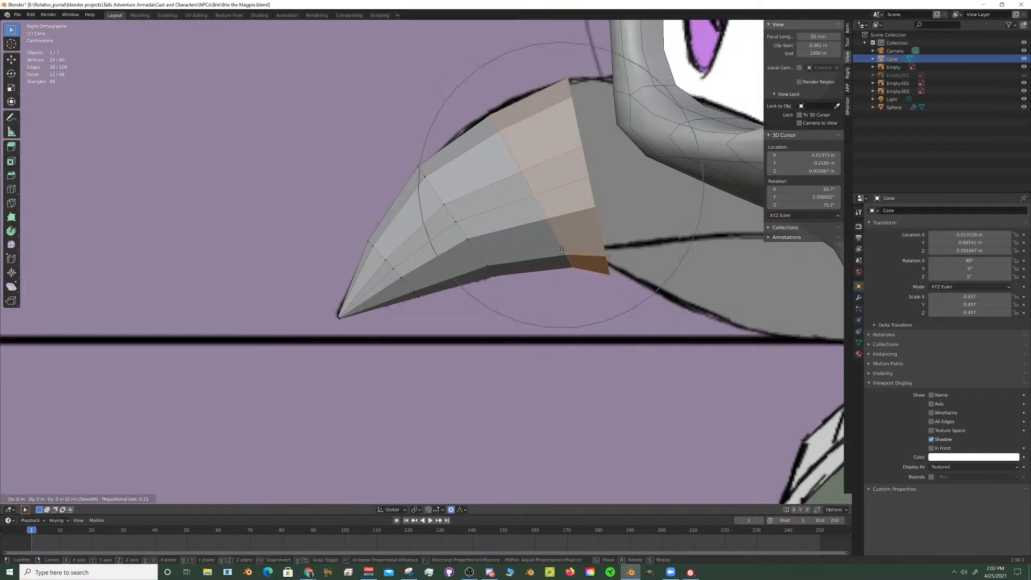
key(shift+x)
click(562, 242)
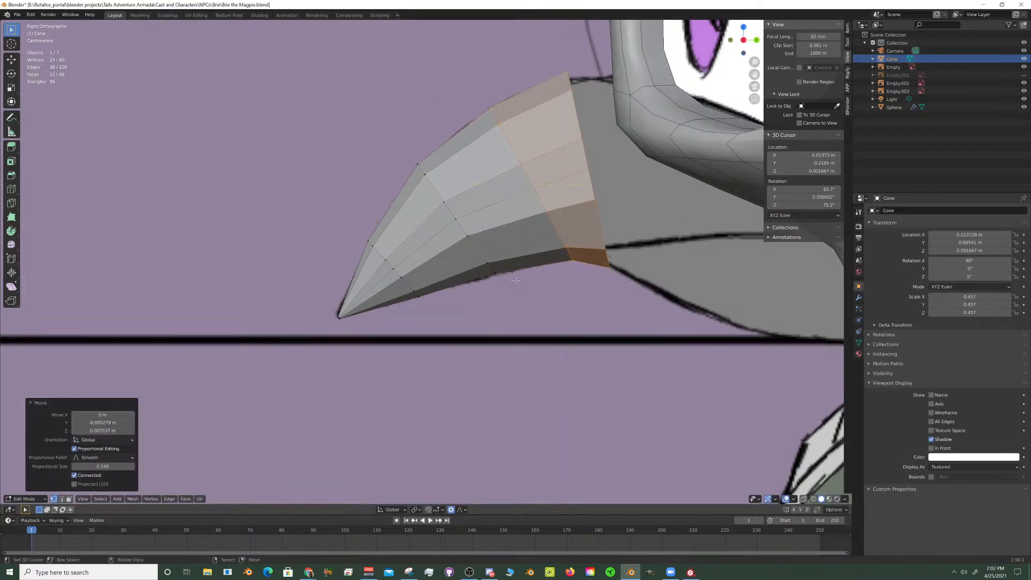
- Examine the beak's fit on the head from an angled view and in the front view
scroll(519, 272, down, 4)
scroll(519, 273, up, 4)
middle_drag(518, 273, 505, 249)
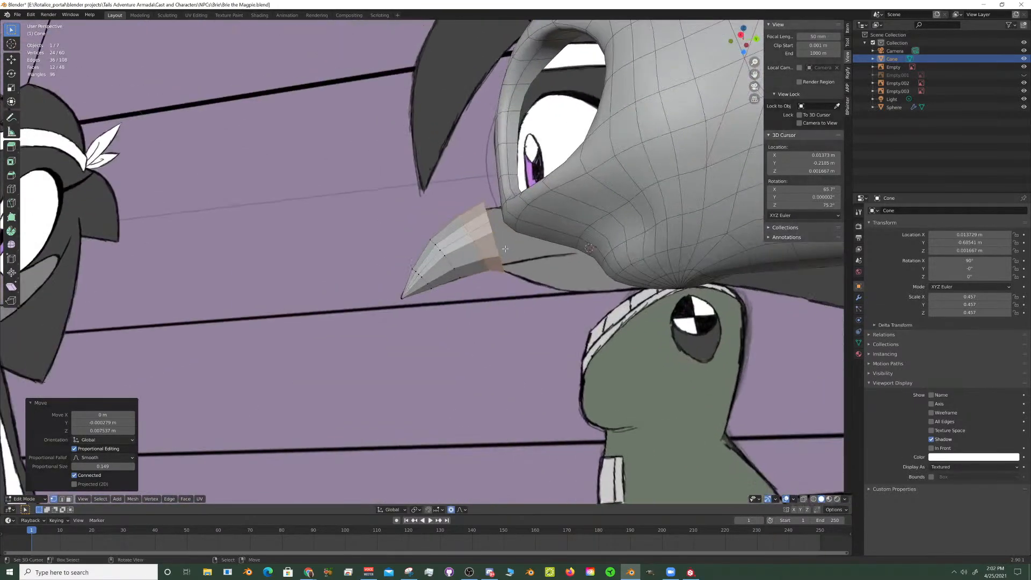
key(KP_1)
scroll(507, 245, down, 4)
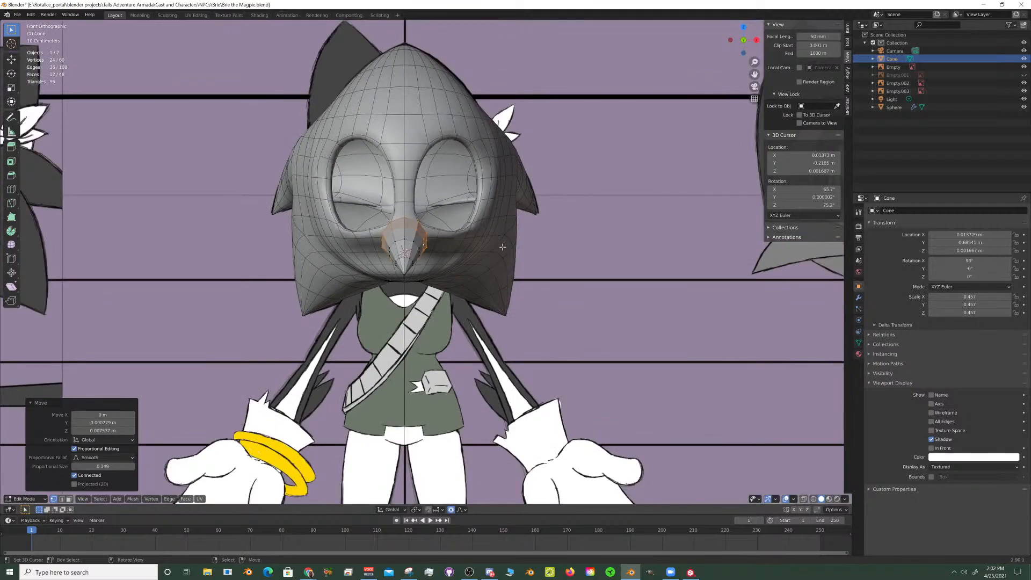
- Leave the beak's mesh editing and move the front reference drawing about -1.96 m along Y, in front of the head
key(Tab)
click(546, 229)
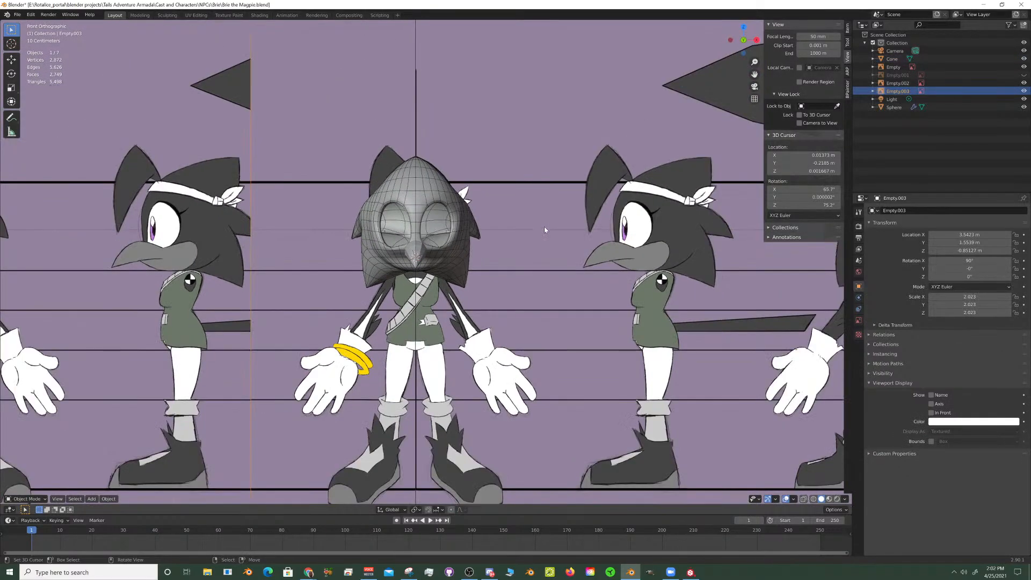
key(g)
key(y)
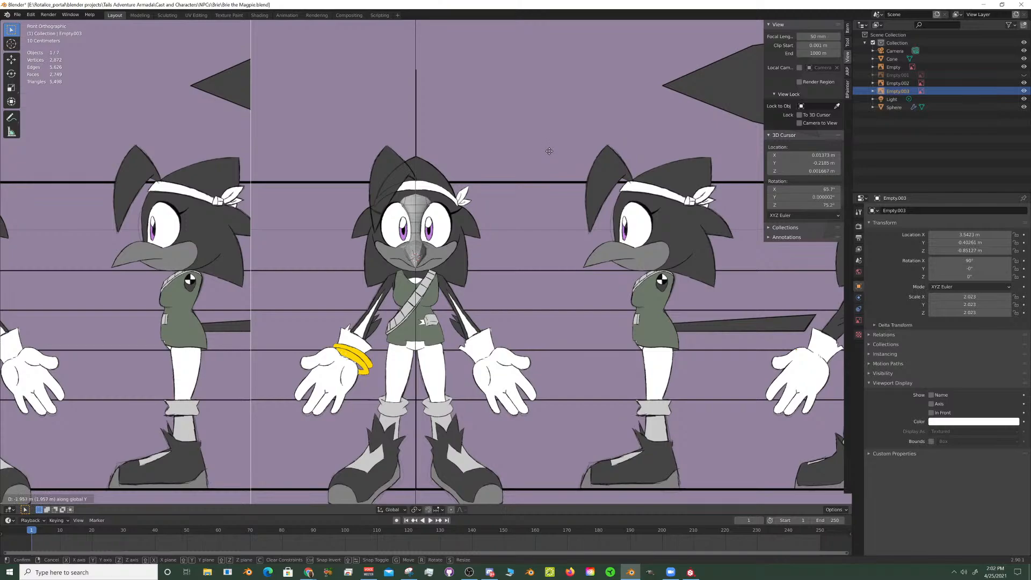
click(418, 203)
- Select the beak's open base ring and scale it along X to about 1.88 with a proportional editing size of about 0.75
scroll(417, 203, up, 9)
scroll(425, 206, up, 1)
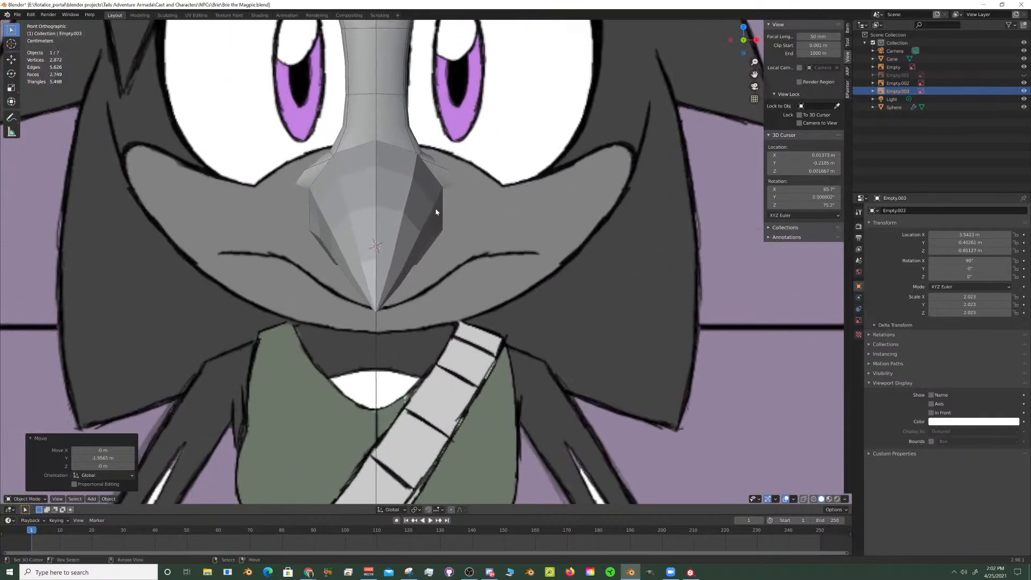
click(435, 209)
key(Tab)
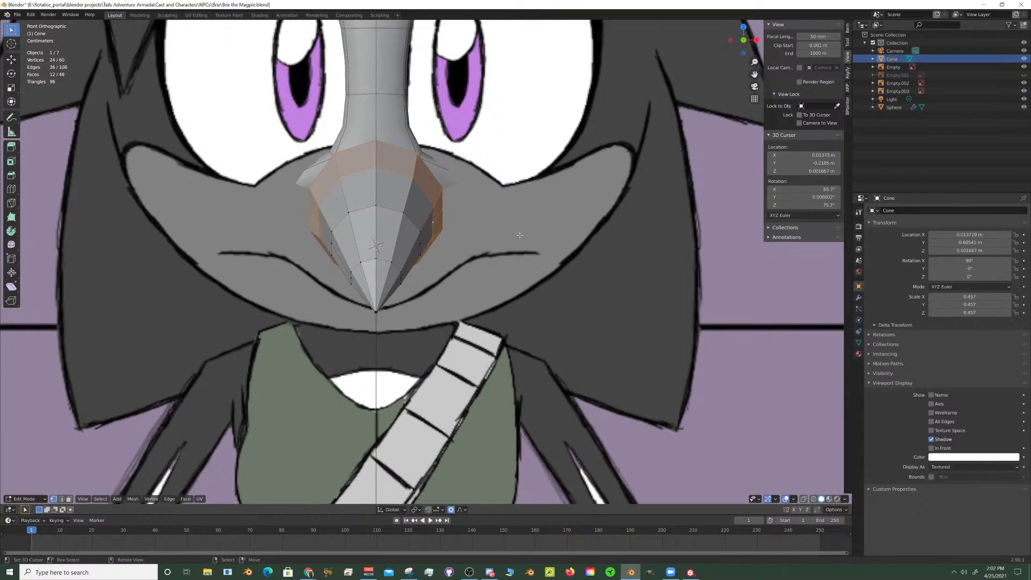
alt+click(442, 190)
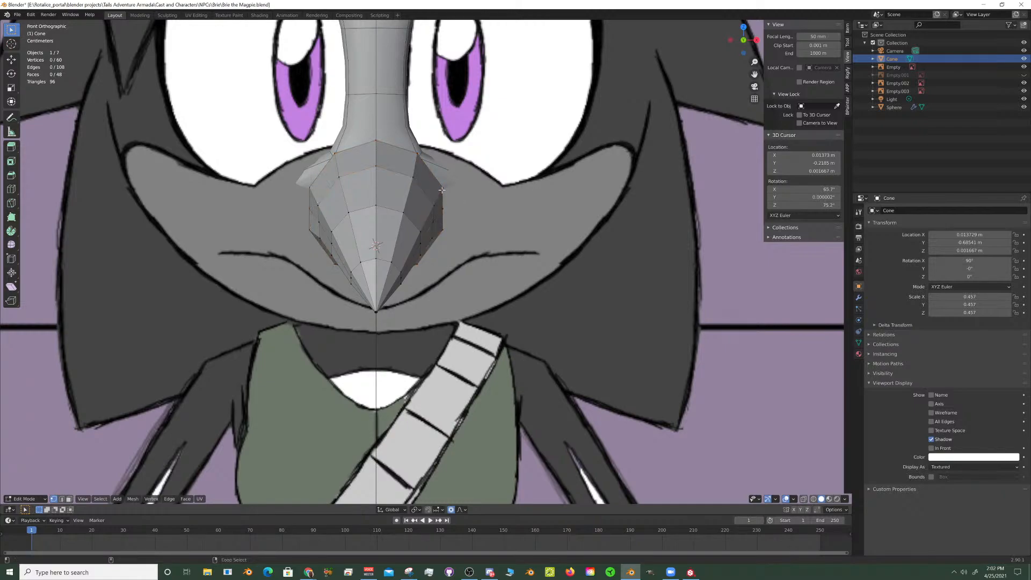
key(s)
key(x)
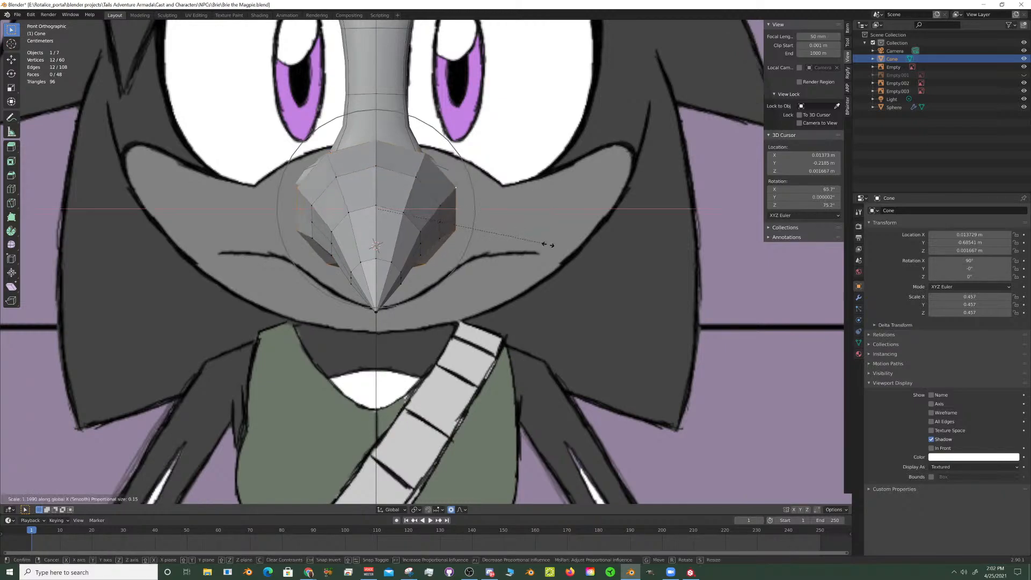
scroll(561, 252, down, 5)
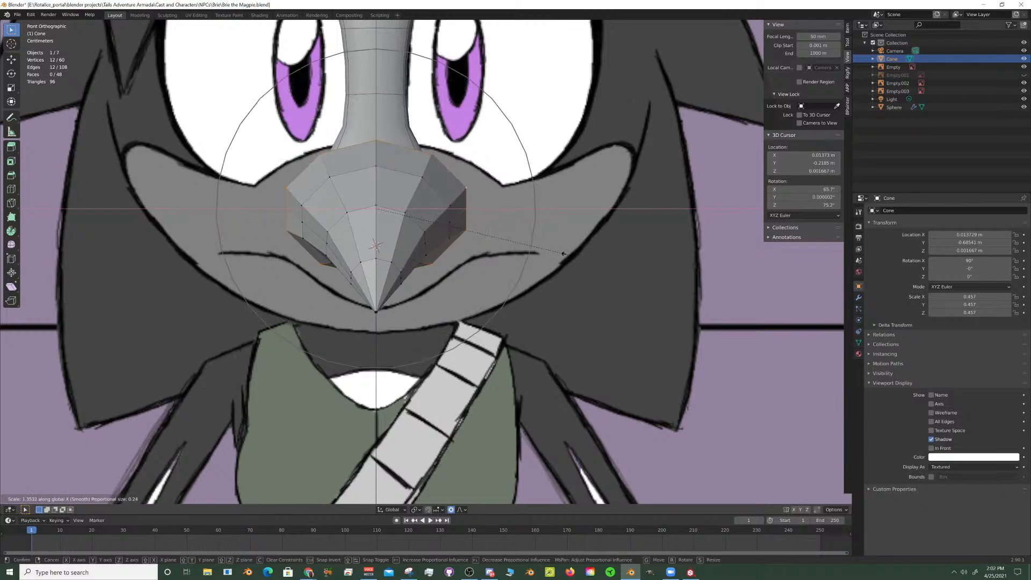
scroll(572, 256, down, 1)
scroll(583, 257, down, 1)
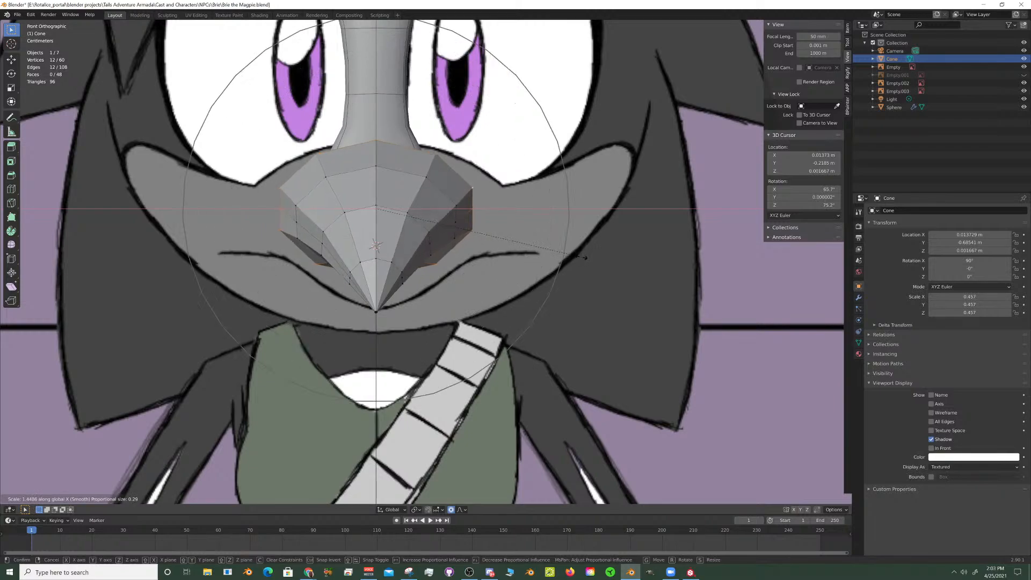
scroll(590, 258, down, 4)
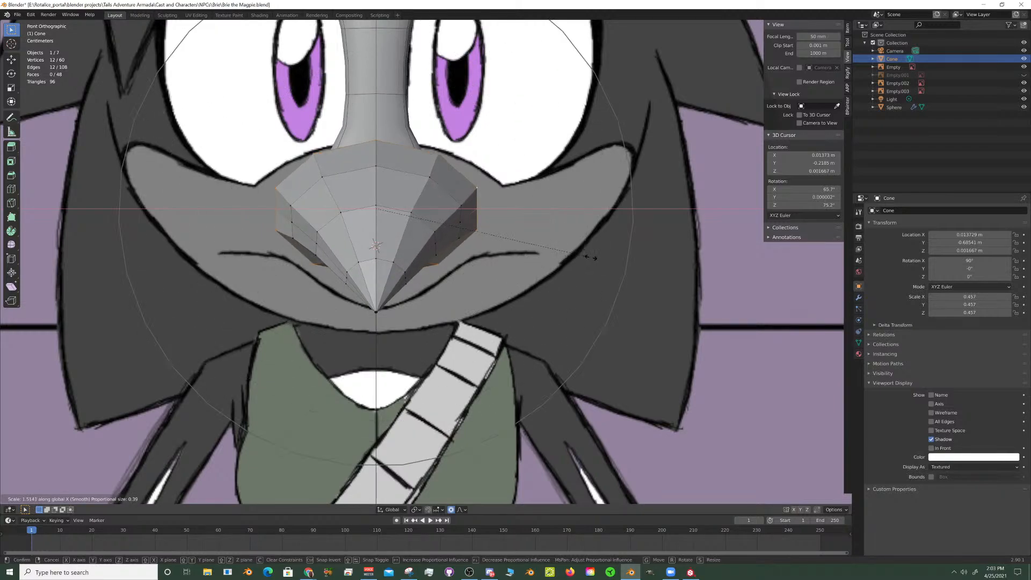
scroll(602, 261, down, 4)
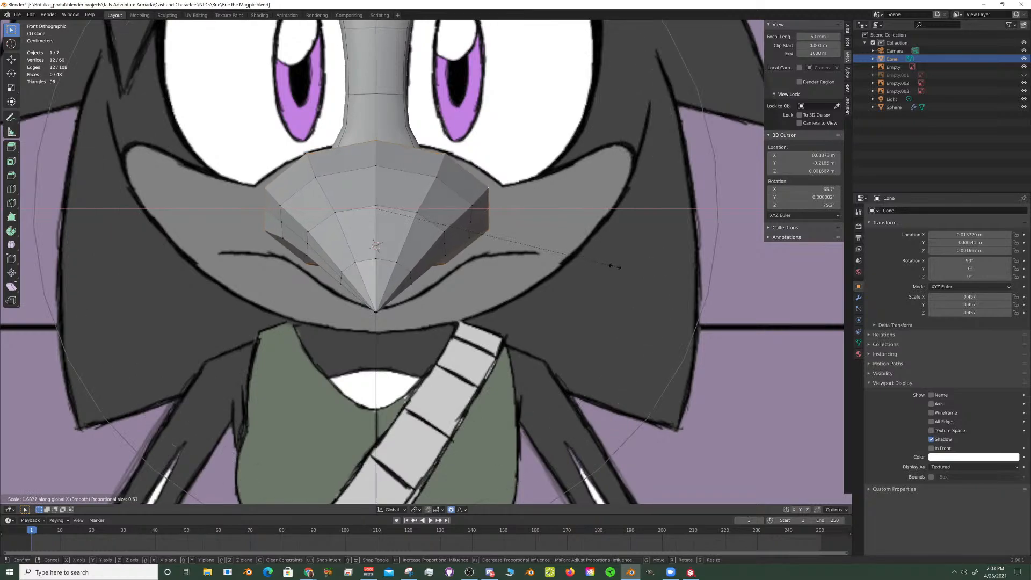
scroll(617, 265, down, 1)
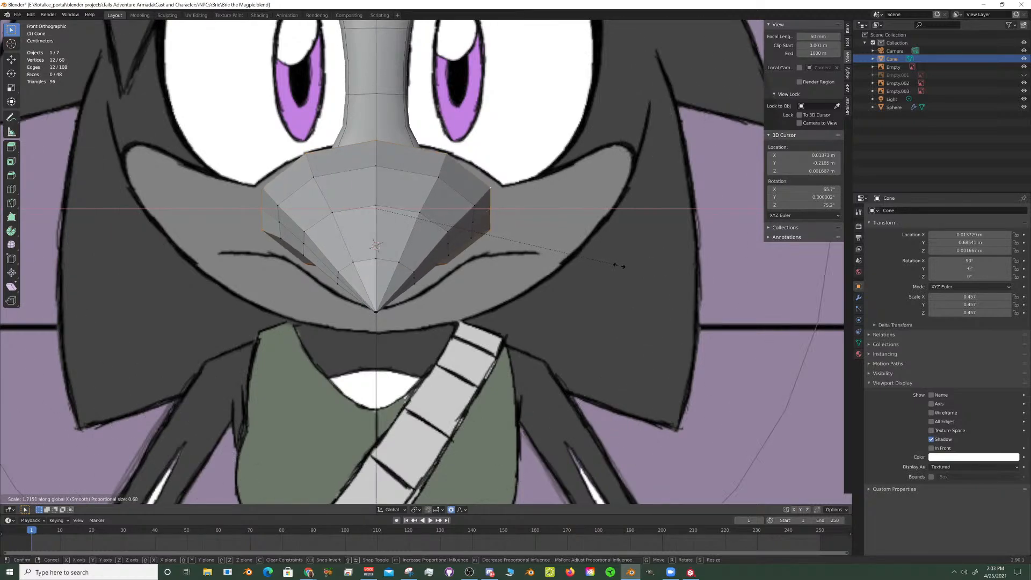
scroll(627, 271, down, 1)
click(643, 271)
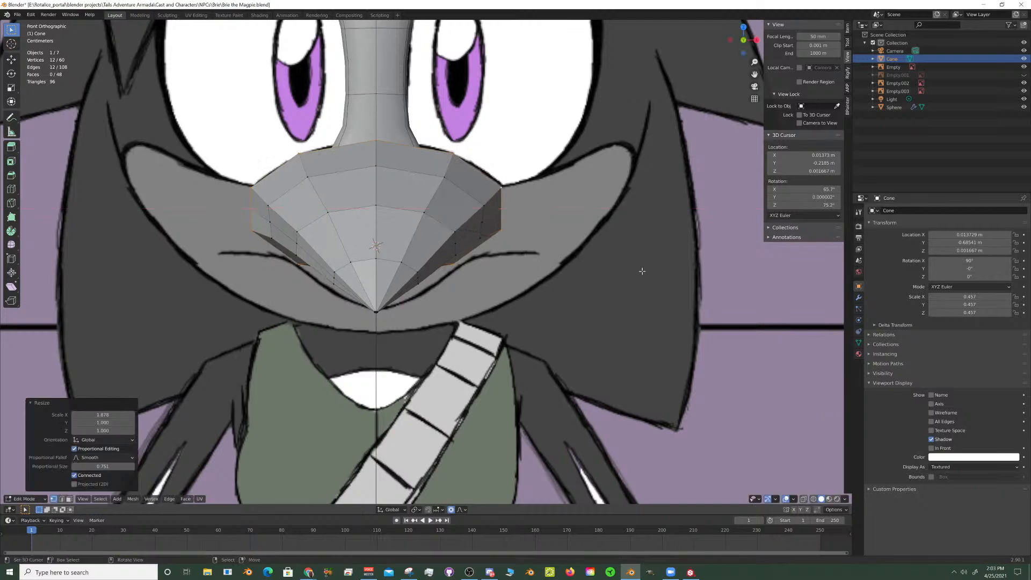
- Select the vertex ring nearest the beak's tip and scale it along X to 1.14 with a proportional editing size of 0.29
alt+click(418, 271)
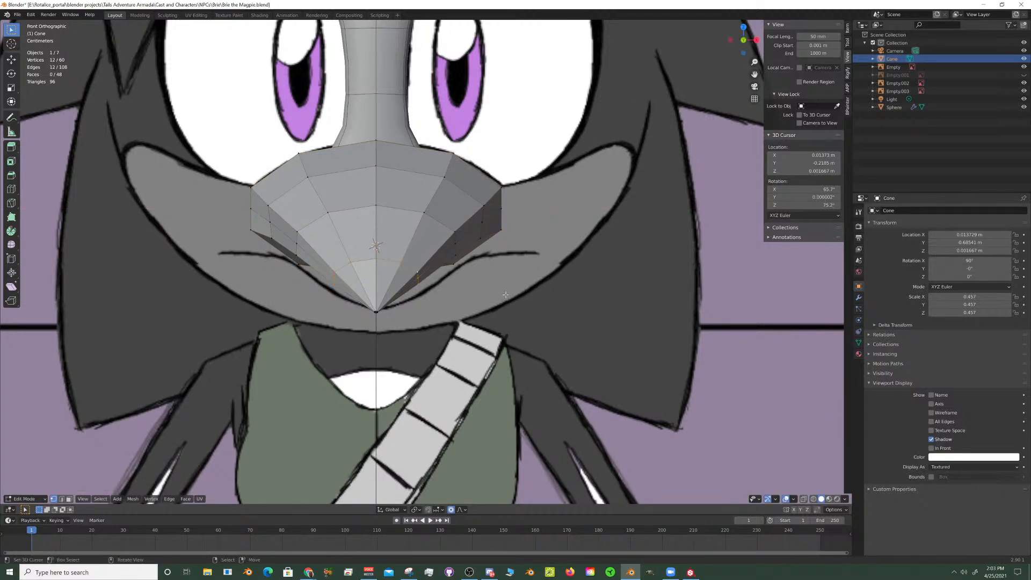
key(s)
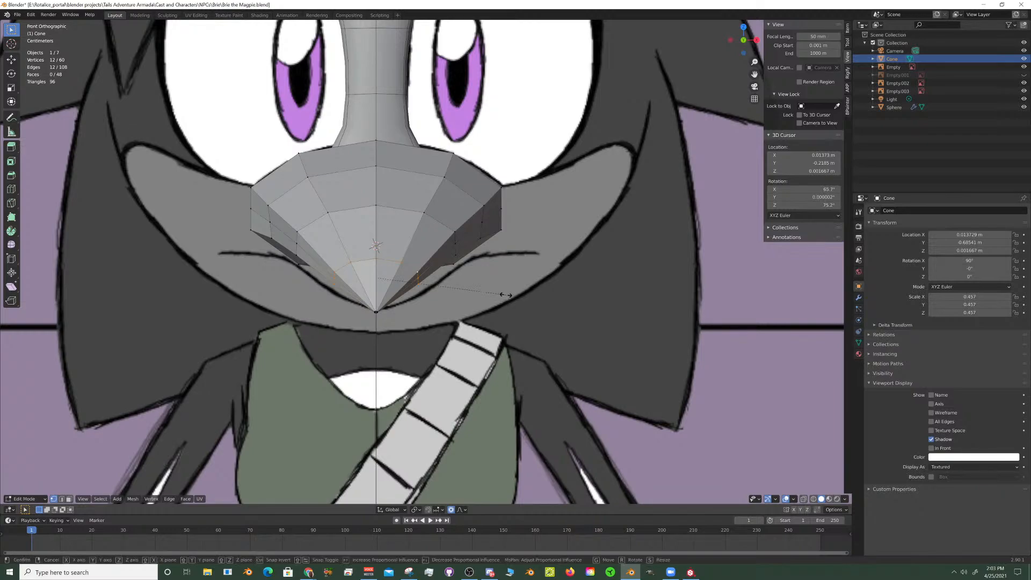
key(x)
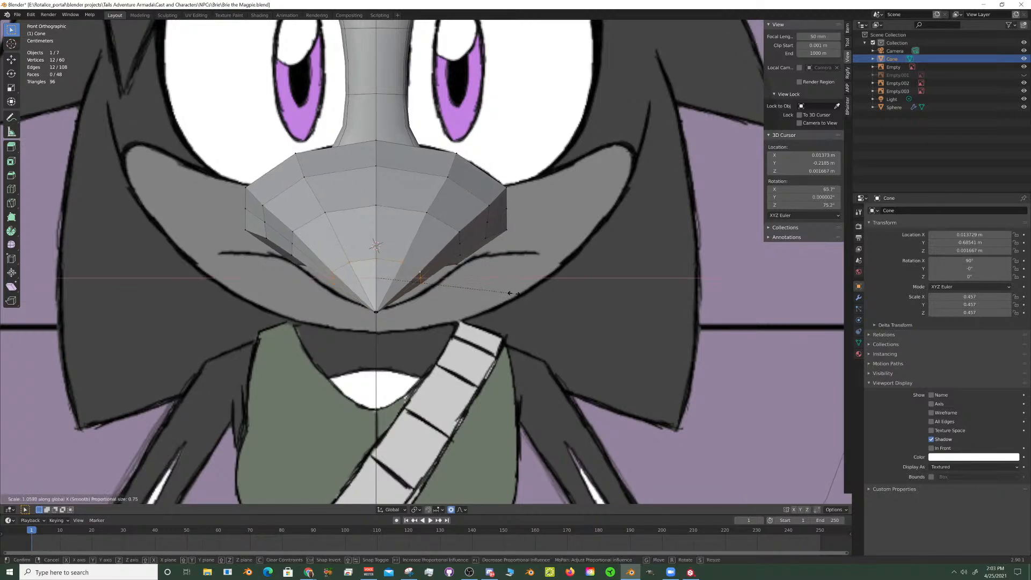
scroll(511, 295, up, 7)
scroll(524, 295, up, 3)
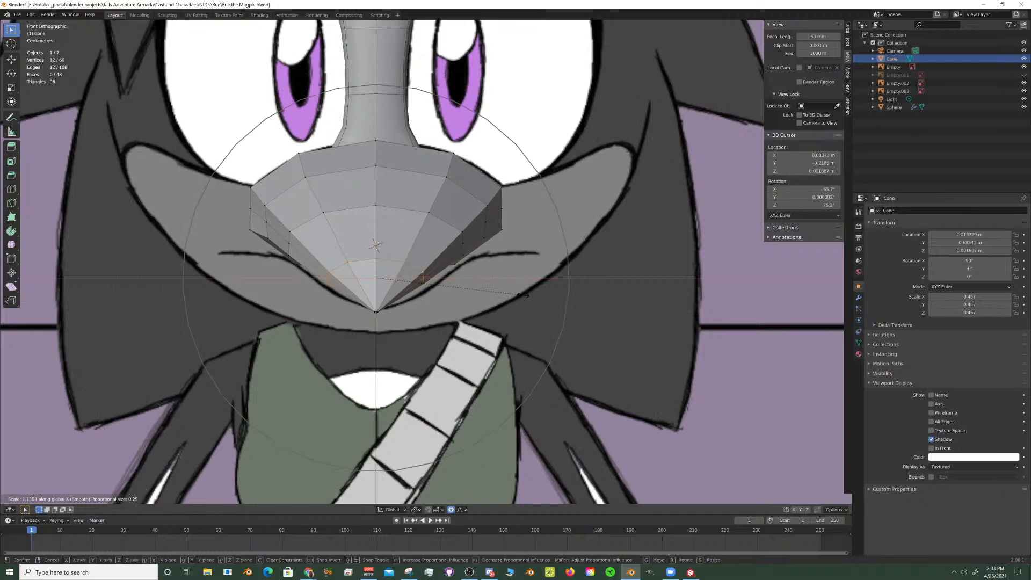
click(526, 295)
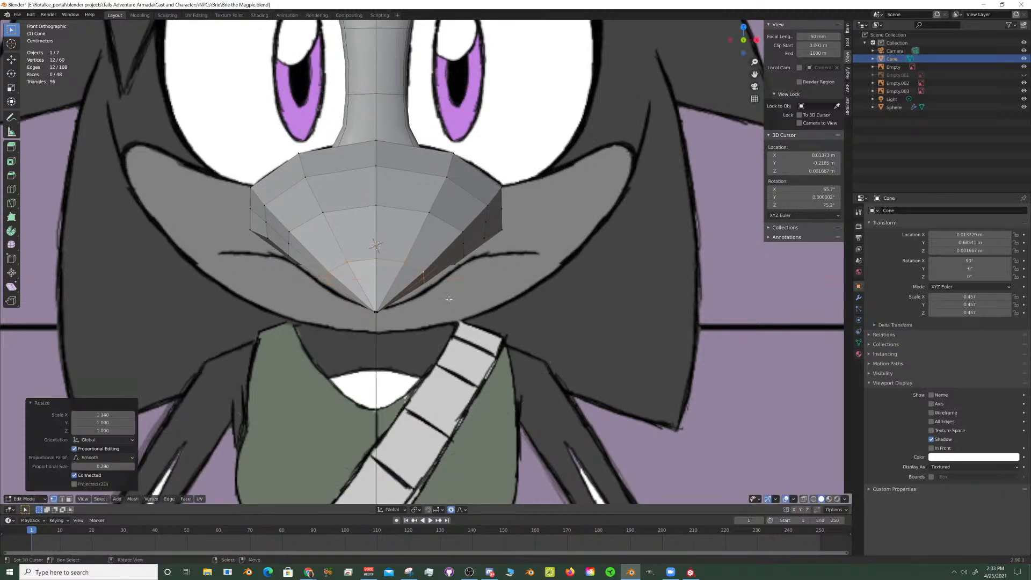
- Try to edge-slide the lengthwise edge loop on the beak's lower sides in the front view
scroll(422, 295, up, 2)
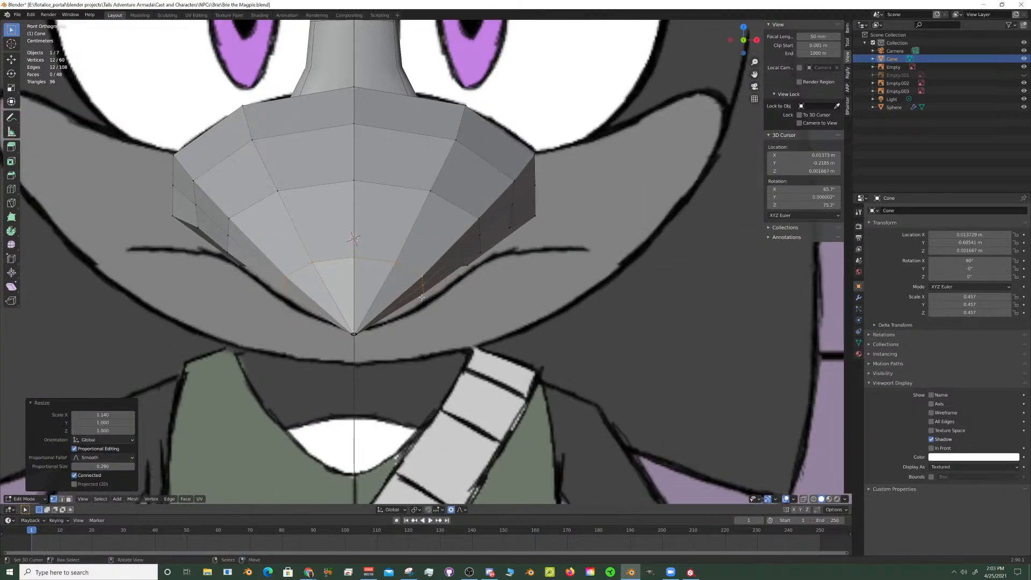
scroll(421, 292, down, 5)
middle_drag(423, 290, 400, 269)
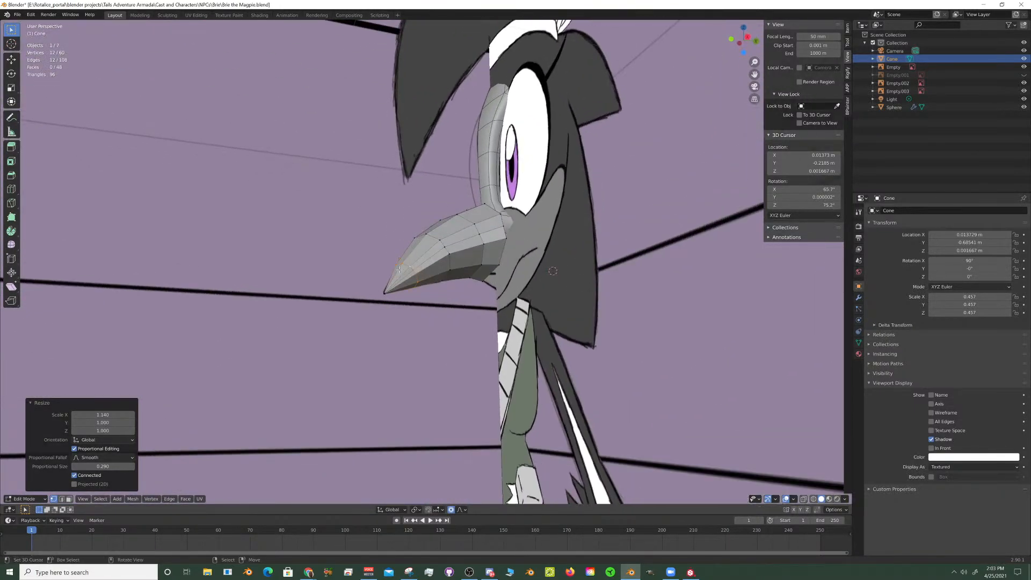
middle_drag(472, 263, 312, 237)
scroll(505, 264, up, 3)
alt+click(479, 248)
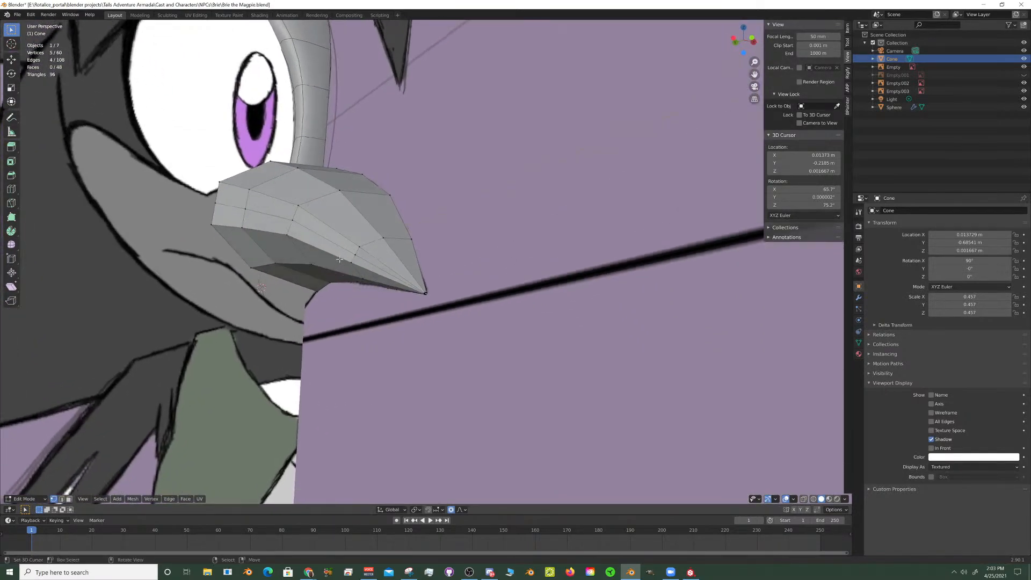
alt+shift+click(312, 237)
key(KP_1)
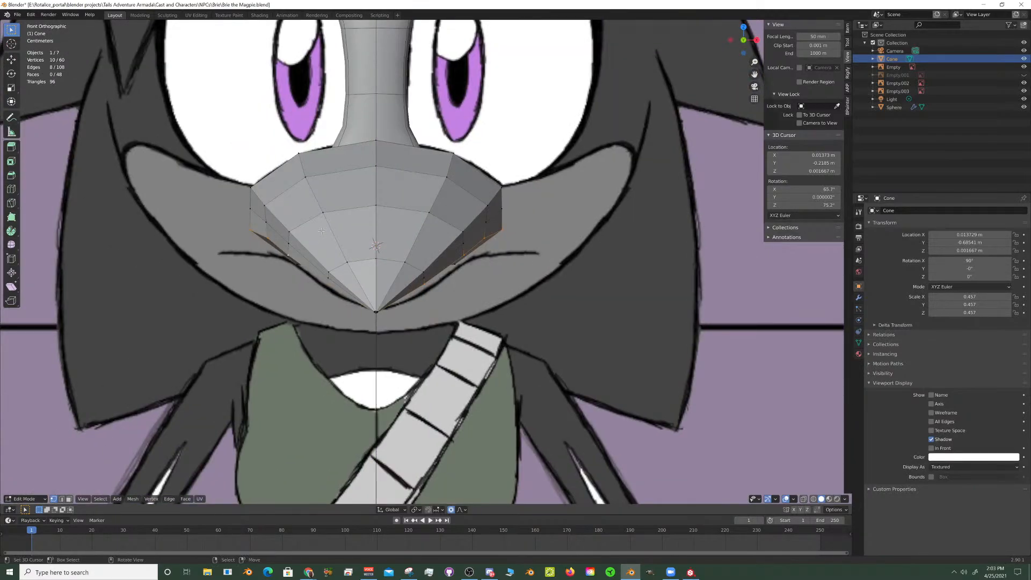
key(g)
key(g)
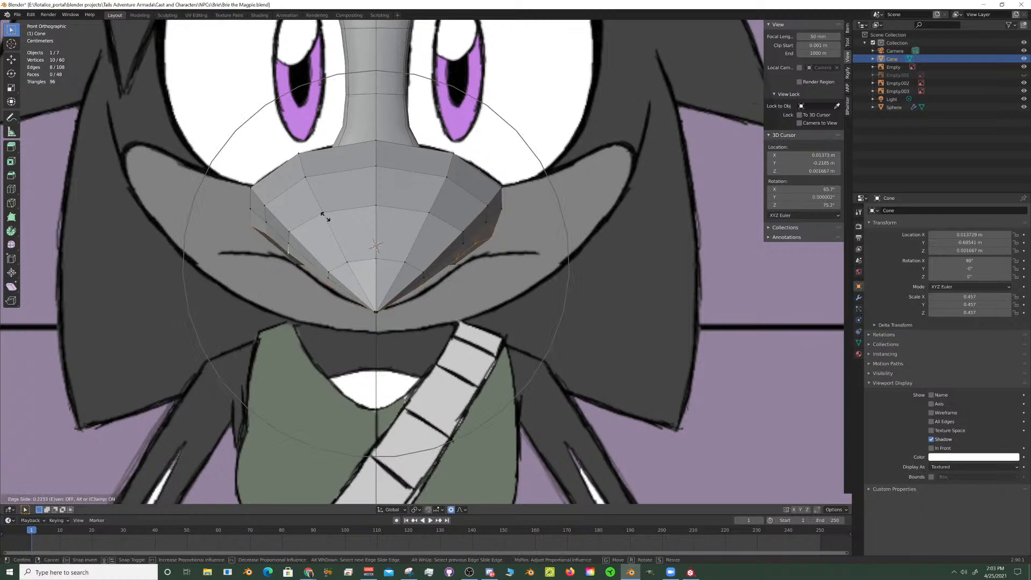
click(330, 228)
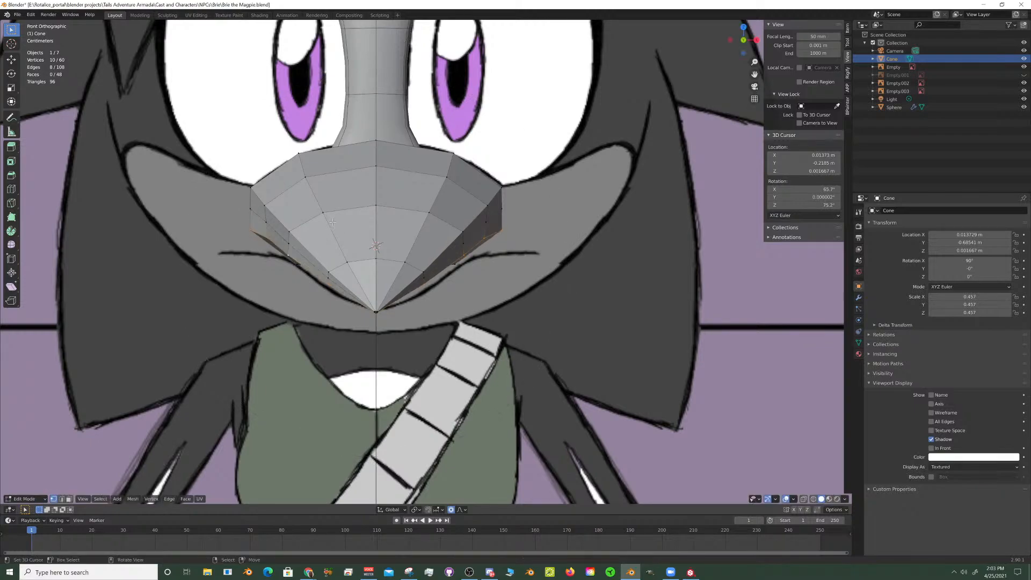
key(g)
key(g)
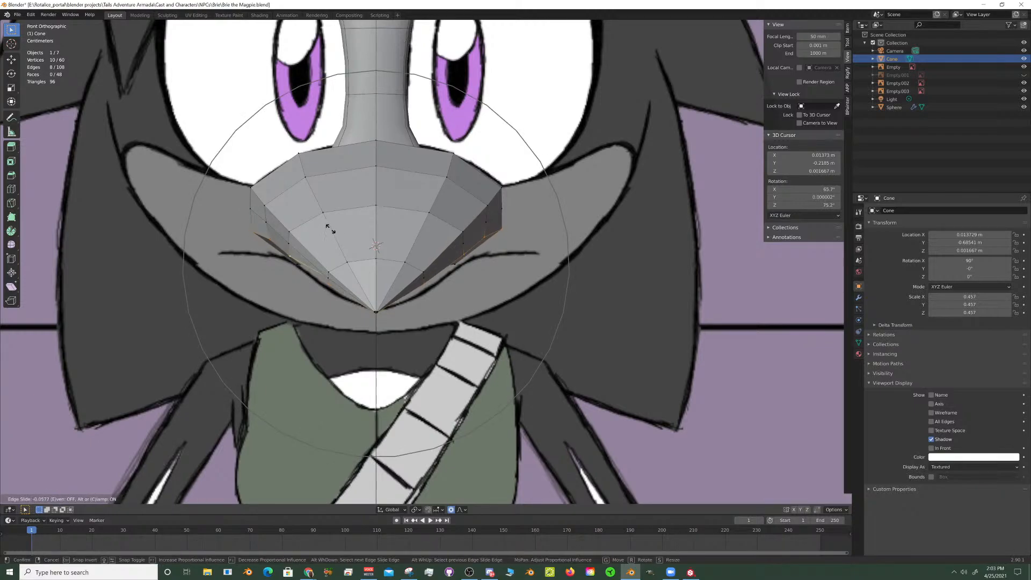
right_click(330, 219)
- Examine the beak's underside and lengthwise edges from below and against the front reference drawing
middle_drag(343, 248, 380, 233)
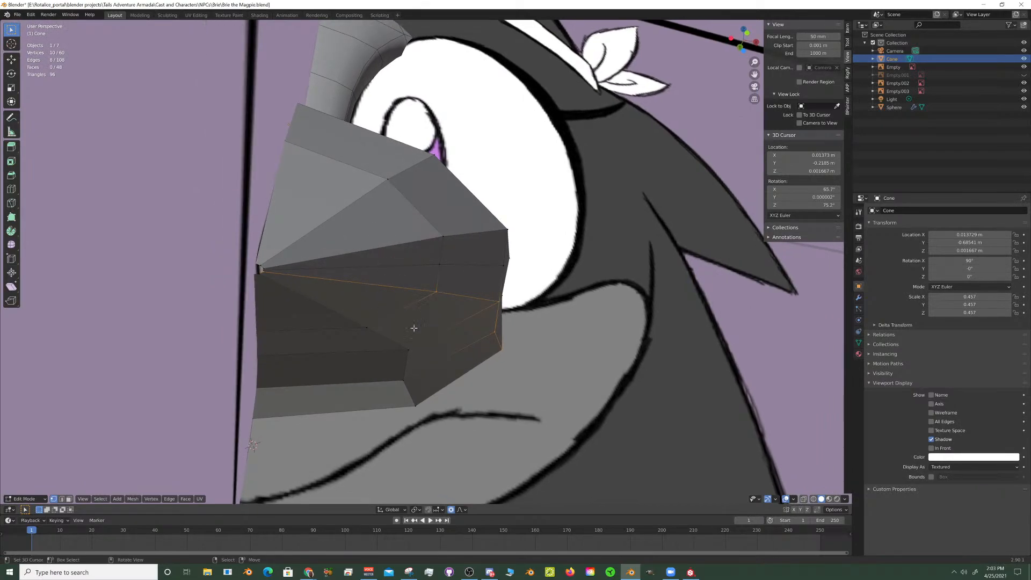
click(408, 350)
middle_drag(262, 253, 282, 264)
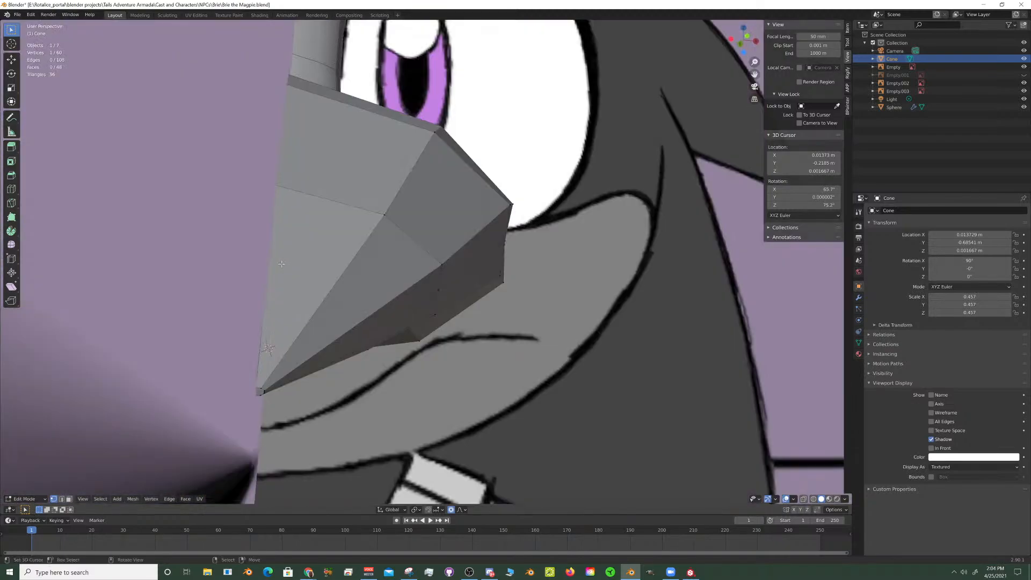
key(KP_1)
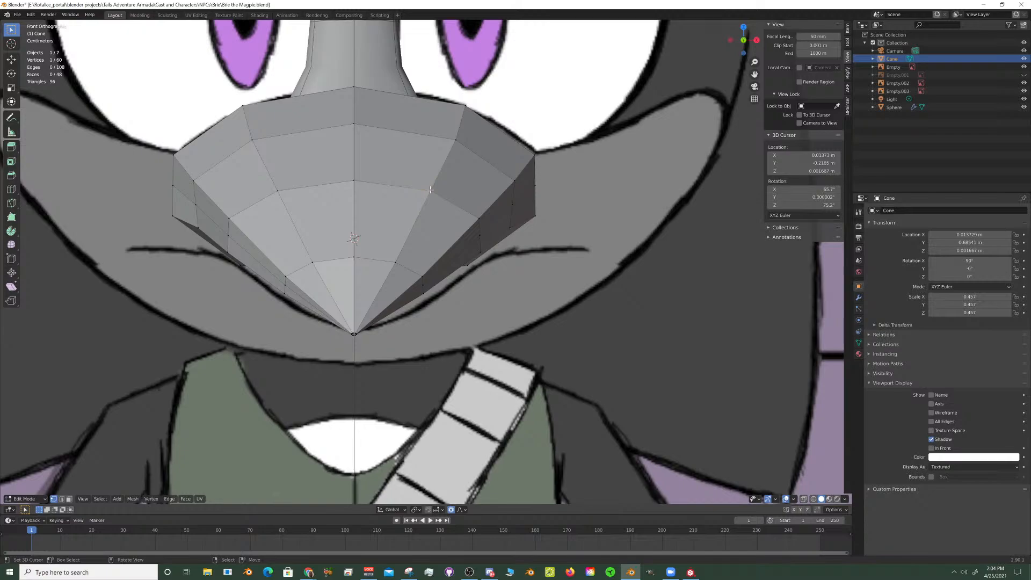
alt+click(482, 212)
middle_drag(388, 301, 405, 262)
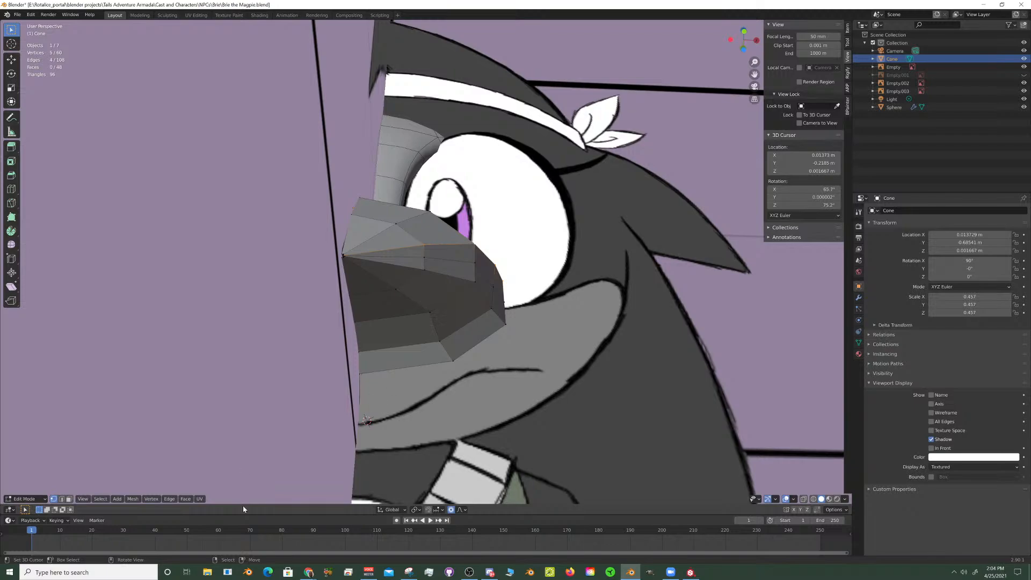
- Select the beak's entire linked mesh from one underside face and duplicate it in place
click(69, 499)
click(433, 325)
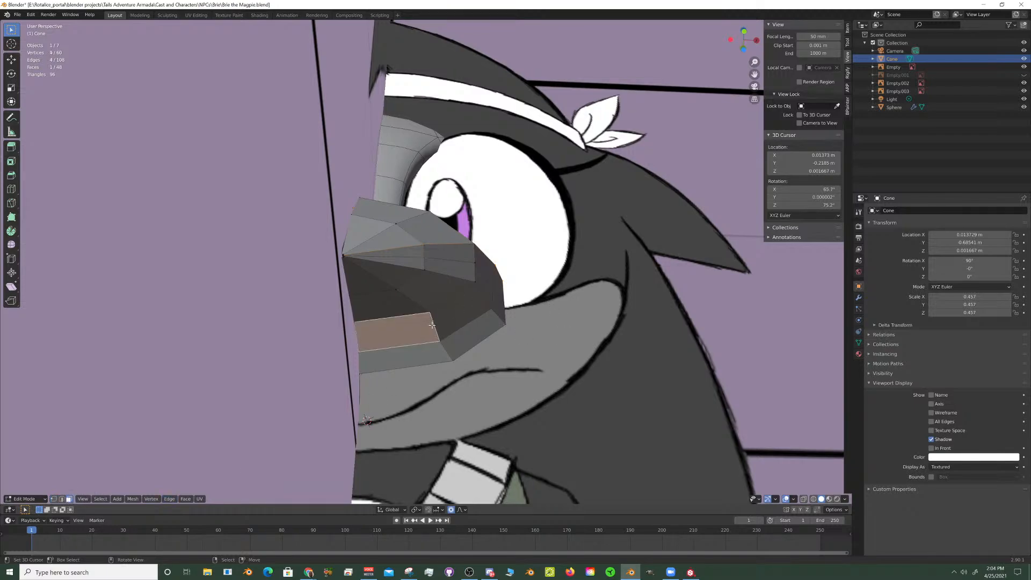
middle_drag(433, 325, 333, 343)
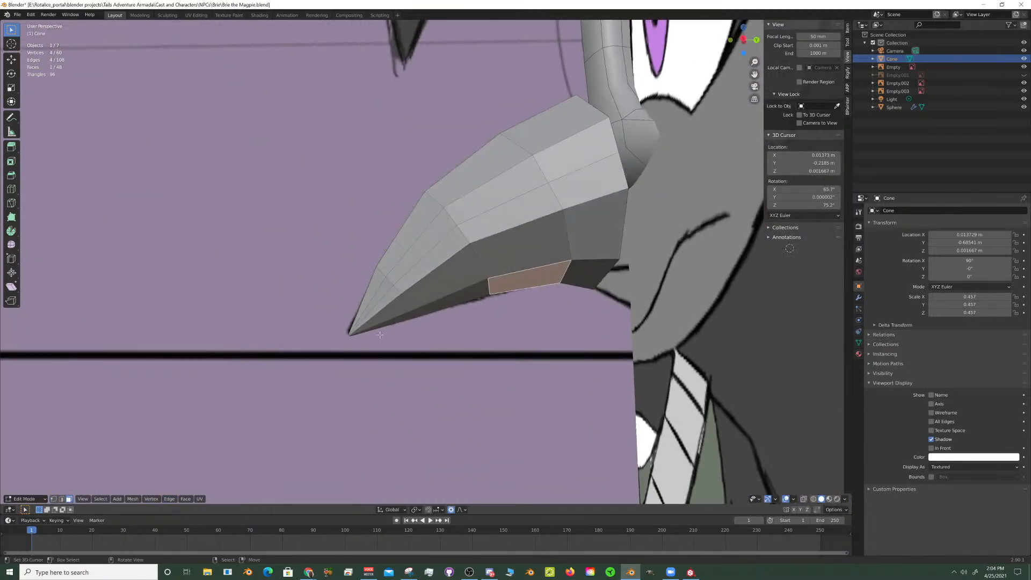
key(KP_3)
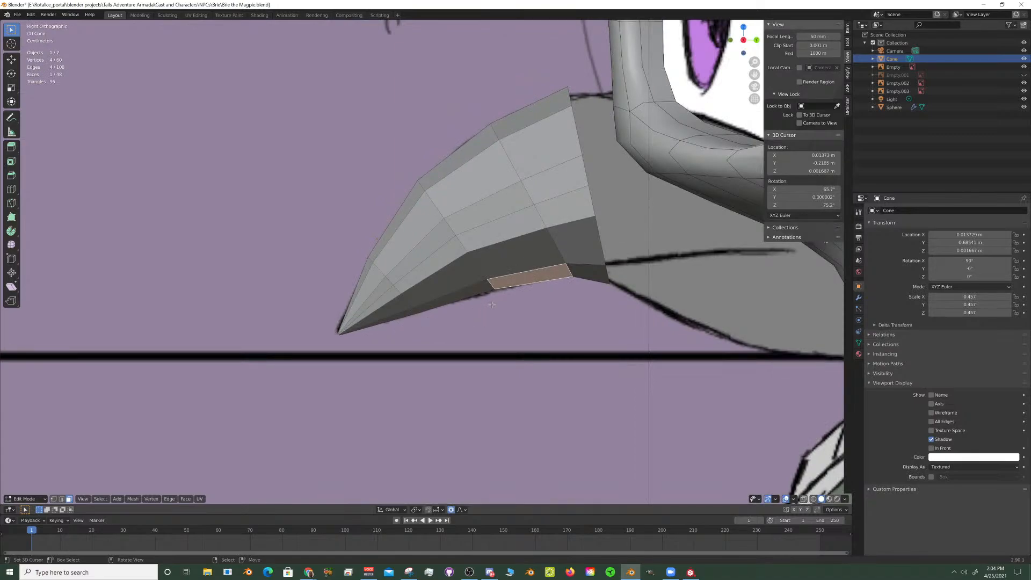
scroll(504, 285, down, 4)
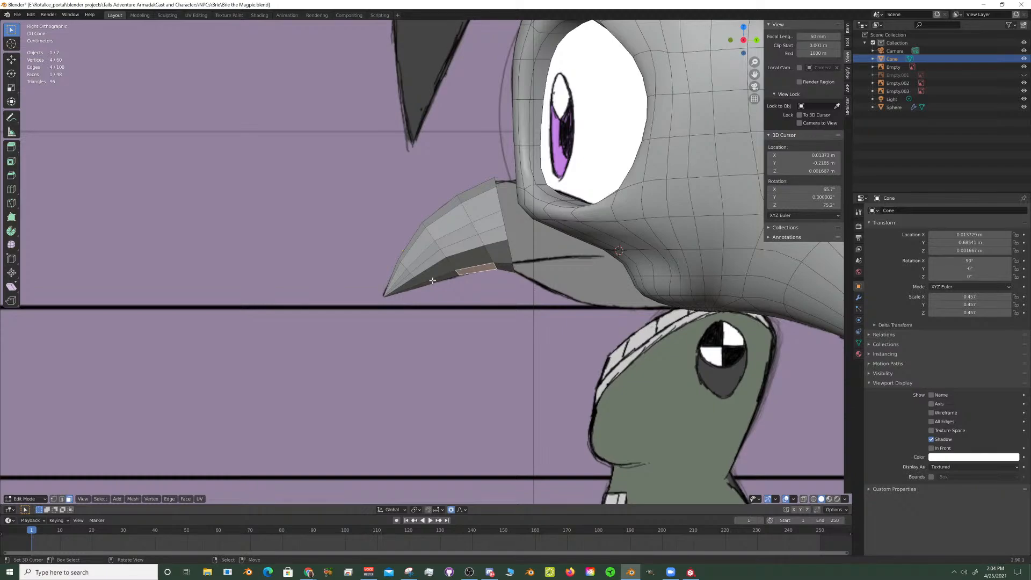
scroll(492, 274, up, 2)
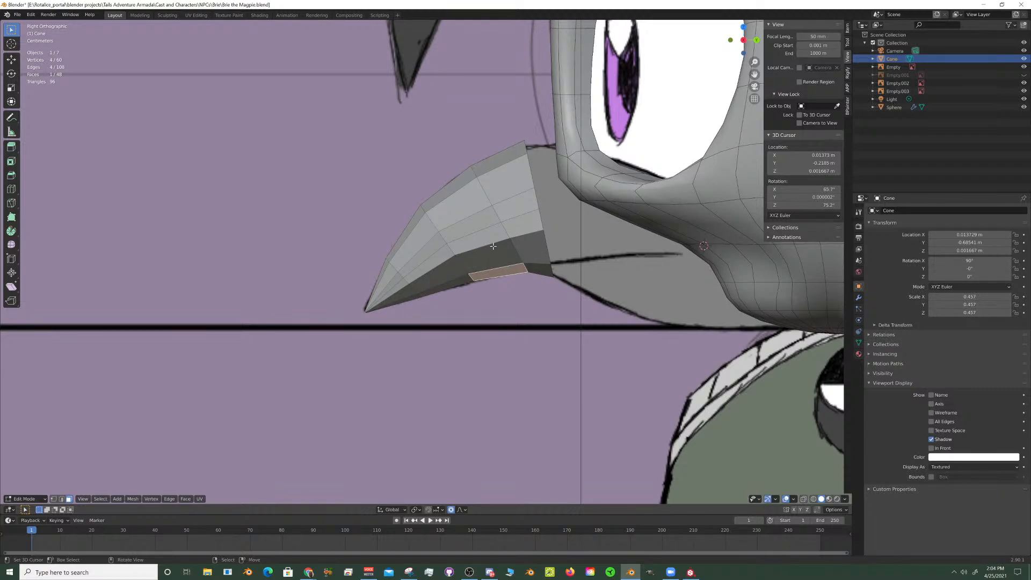
key(ctrl+l)
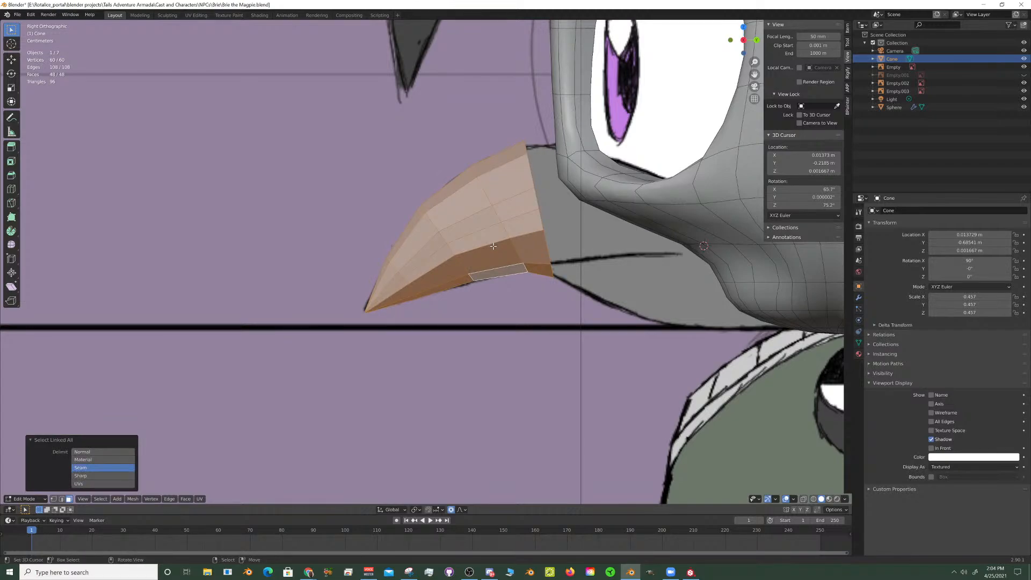
key(shift+d)
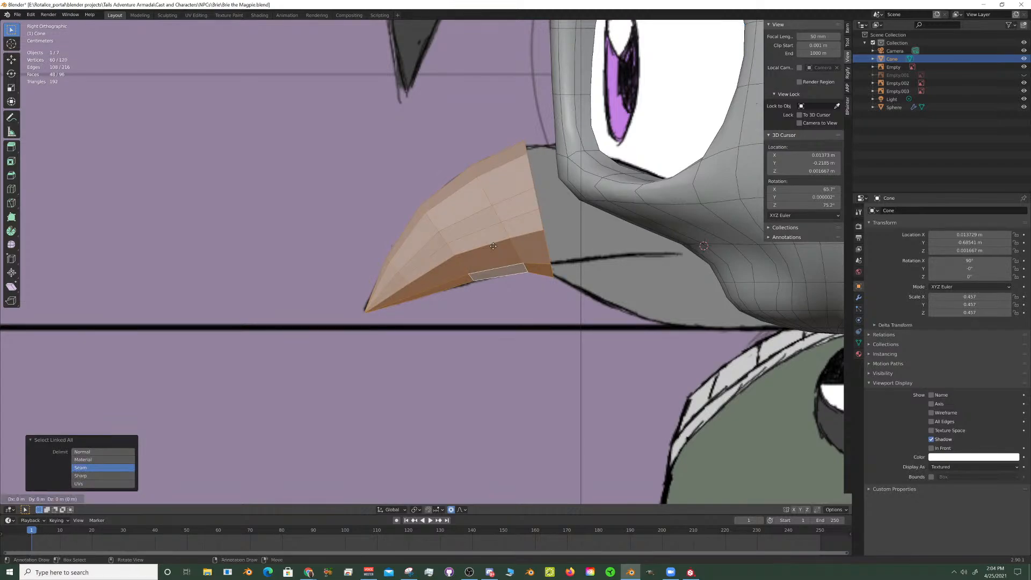
right_click(504, 249)
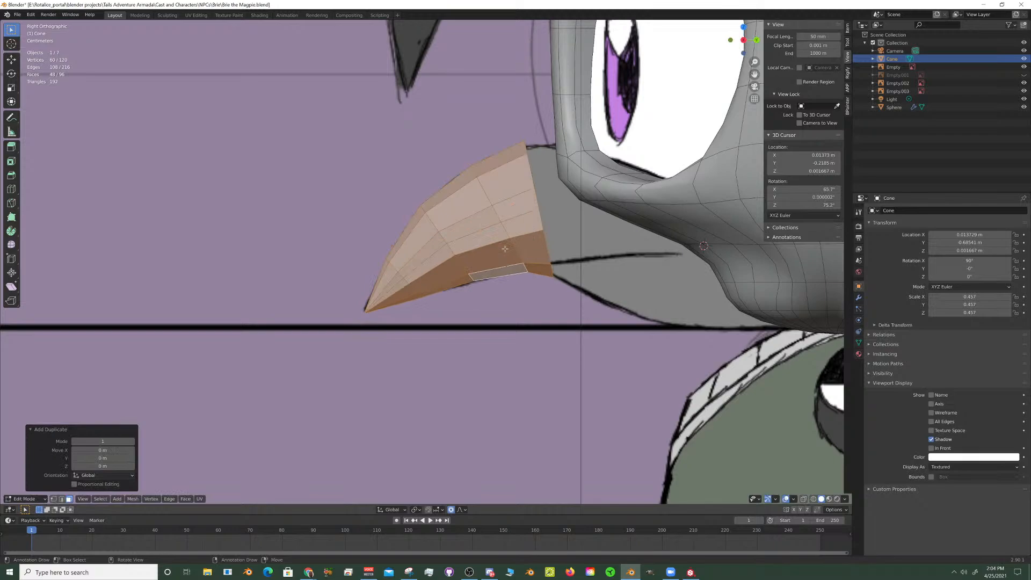
- Rotate the duplicated beak mesh 180° about the global Y axis
key(r)
key(y)
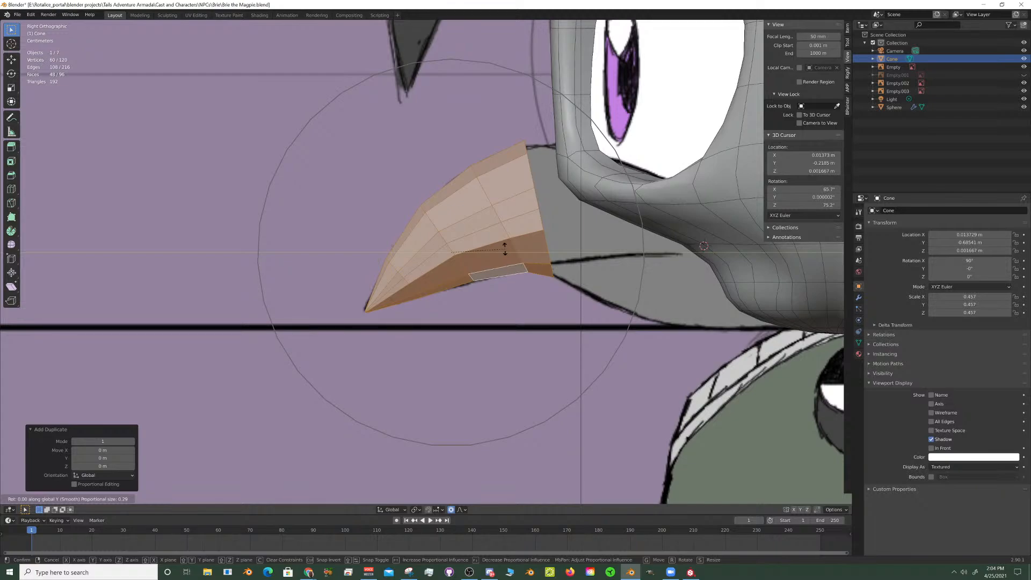
text(180)
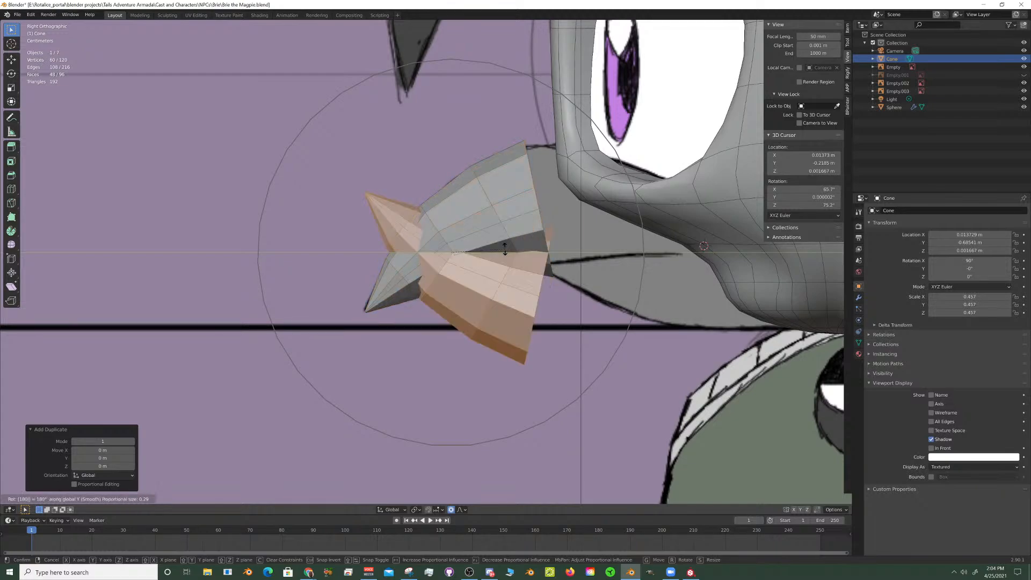
key(Return)
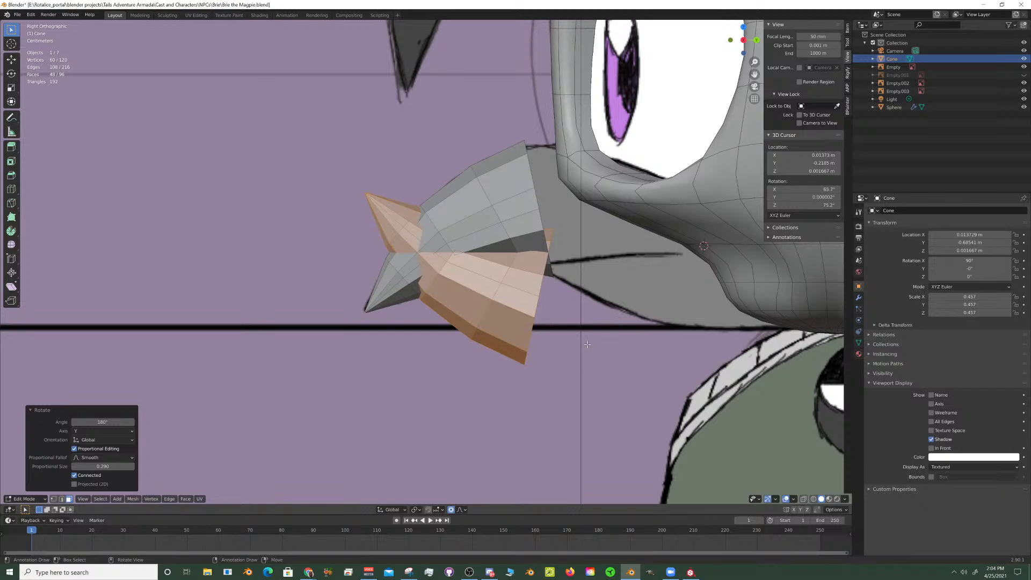
- Scale the flipped beak duplicate uniformly to about 0.725 and rotate it about 22.1° around X in the side view
key(s)
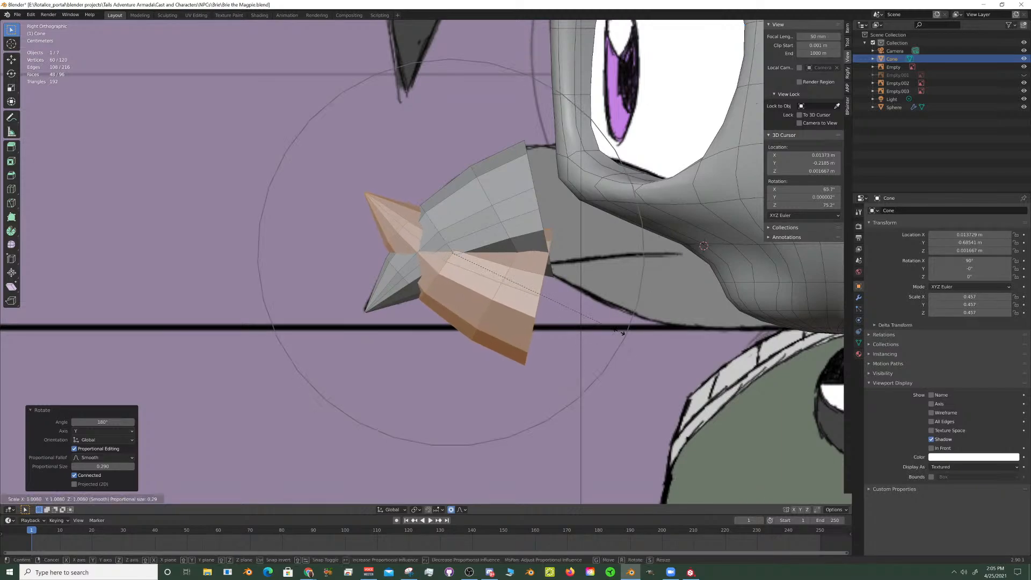
right_click(620, 325)
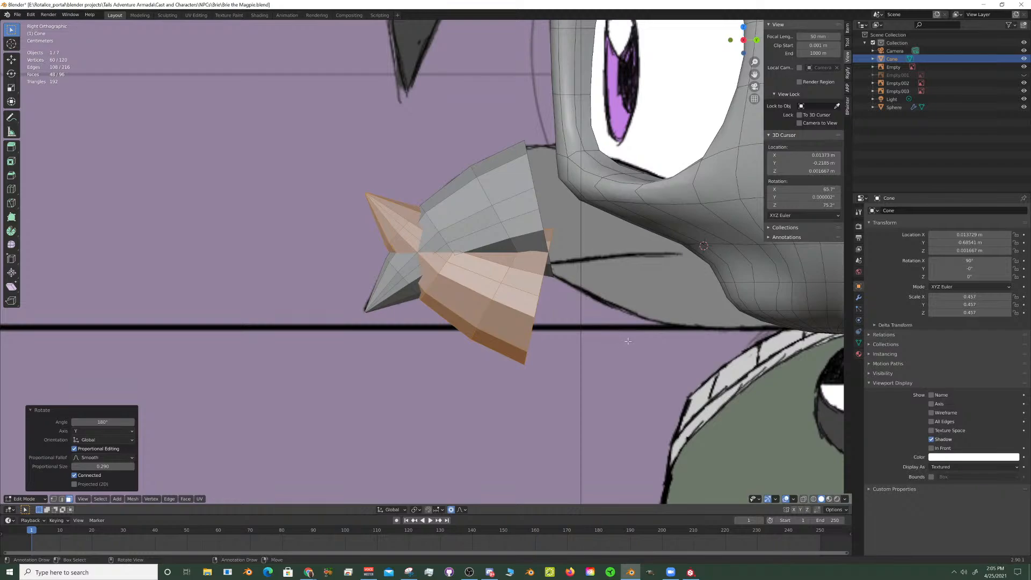
key(s)
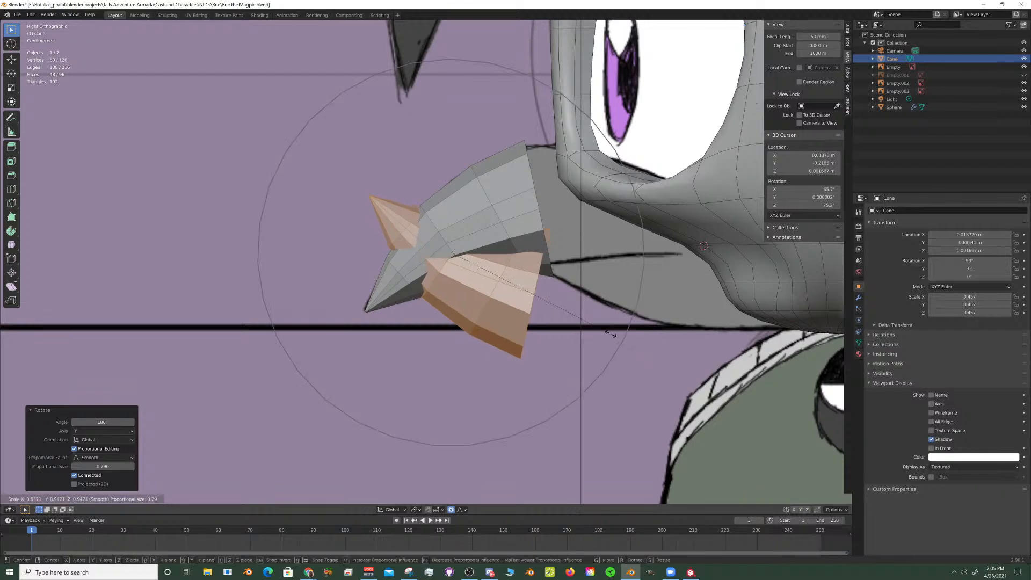
click(577, 307)
key(r)
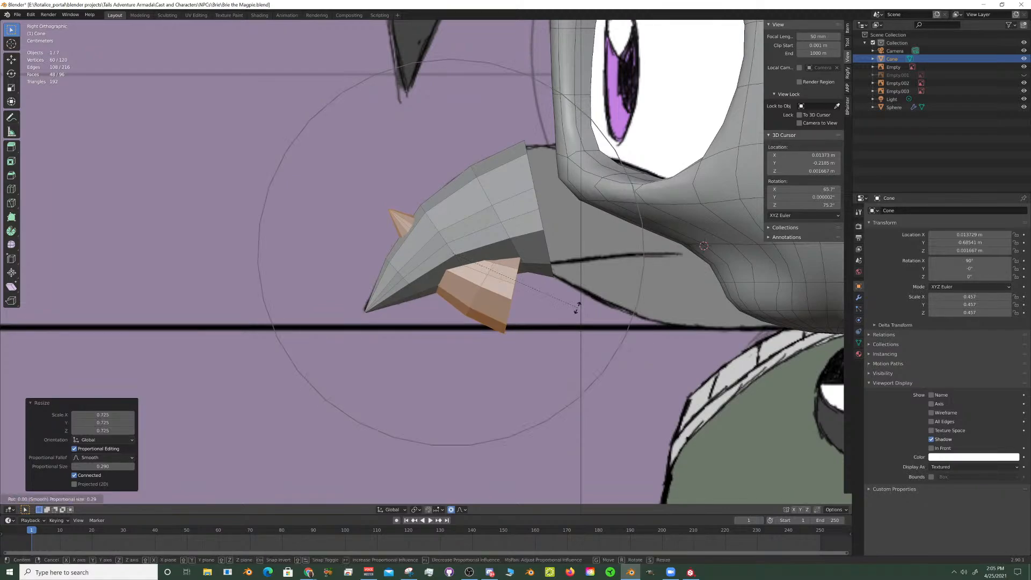
click(607, 256)
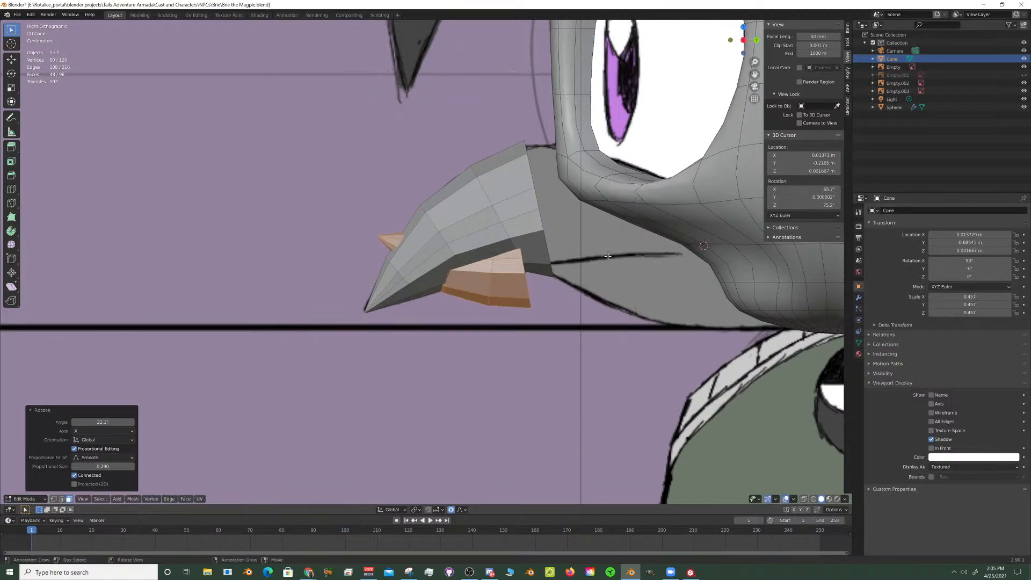
- Move the duplicate without X displacement, about 0.241 m along Y and -0.059 m along Z, under the upper beak's base
key(g)
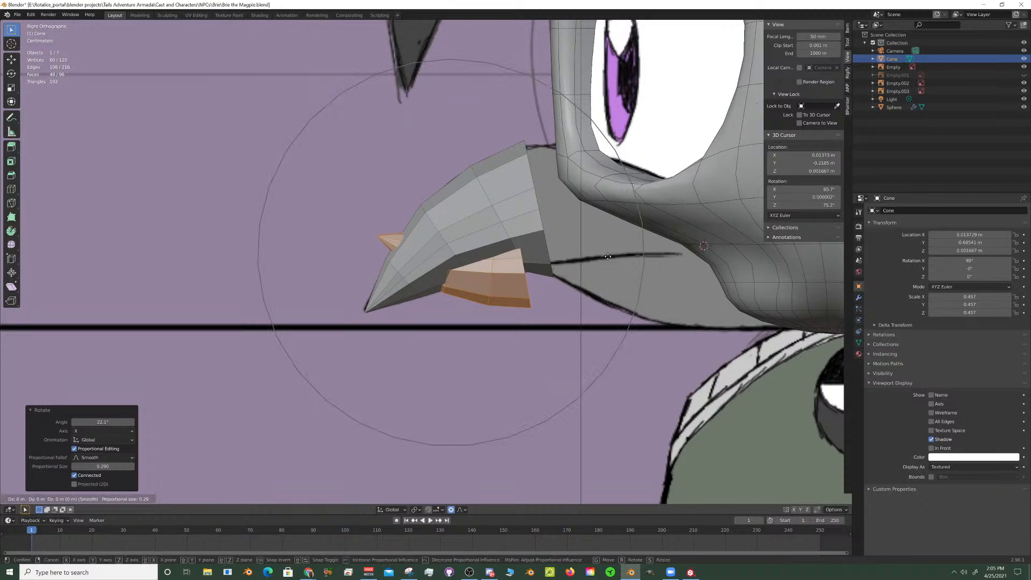
key(shift+x)
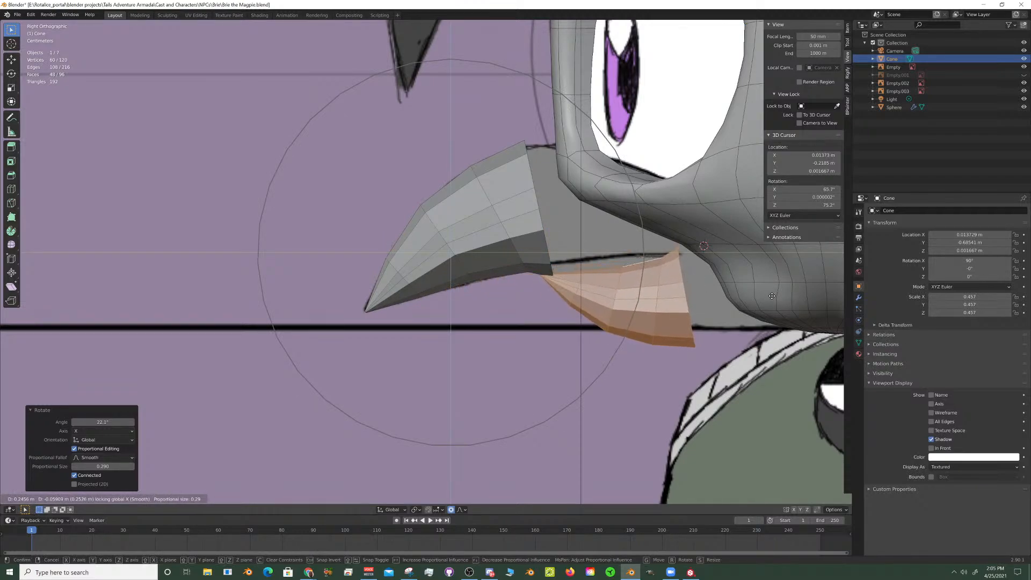
click(771, 296)
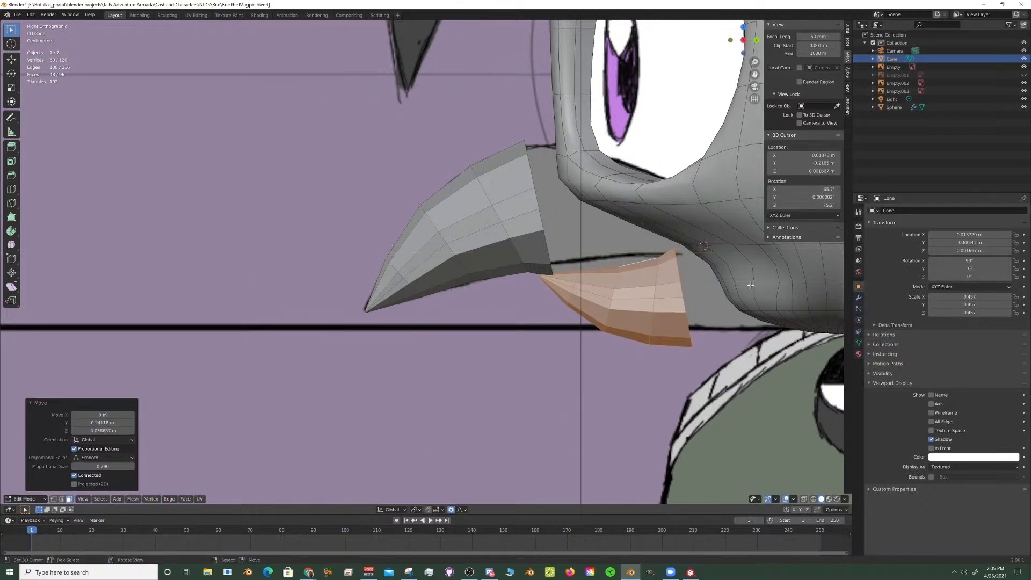
middle_drag(514, 182, 569, 161)
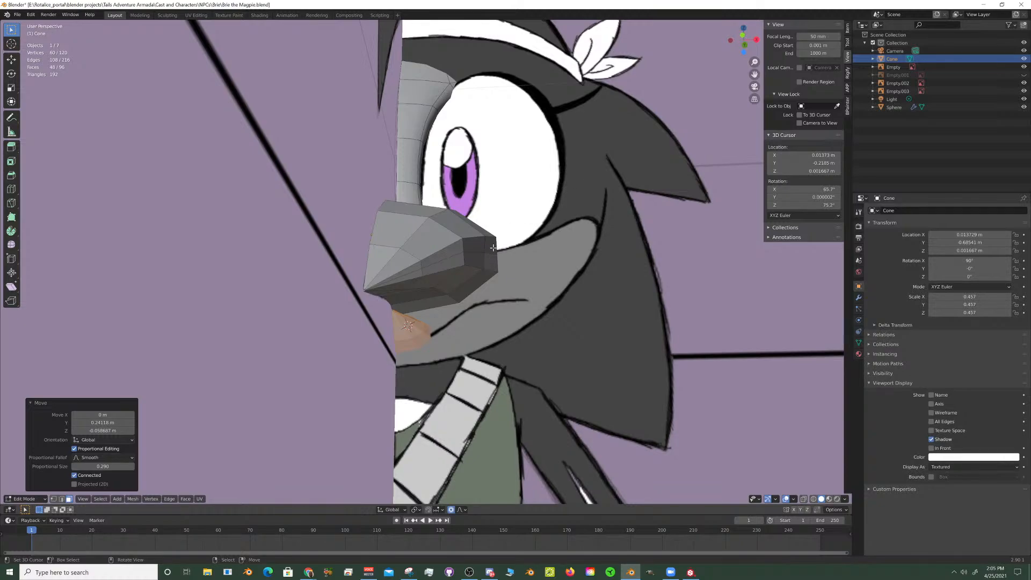
middle_drag(464, 273, 496, 280)
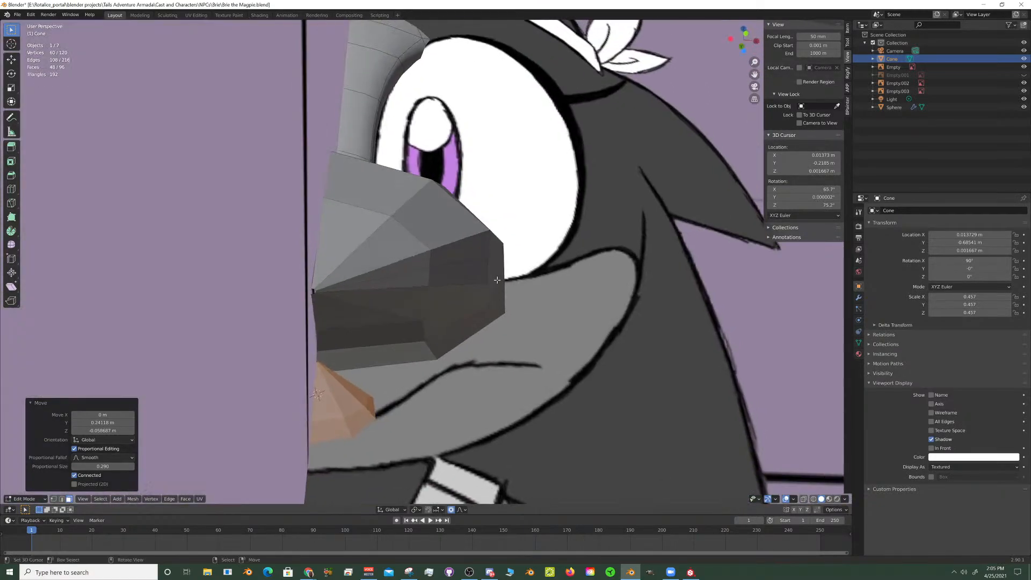
key(KP_1)
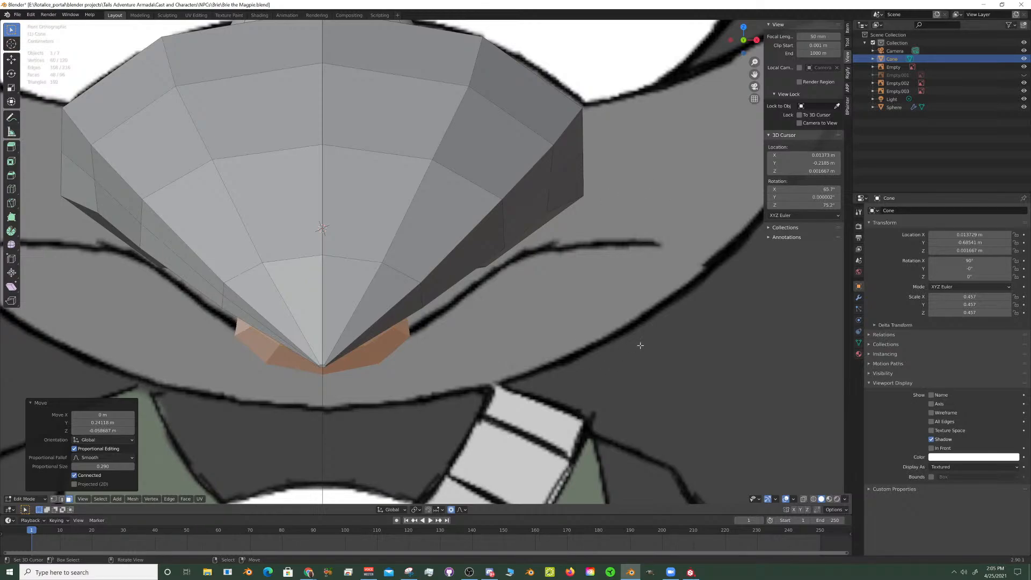
- Switch to Discord, lower the user volume of the last participant in the live-streams voice channel, and return to Blender
click(491, 572)
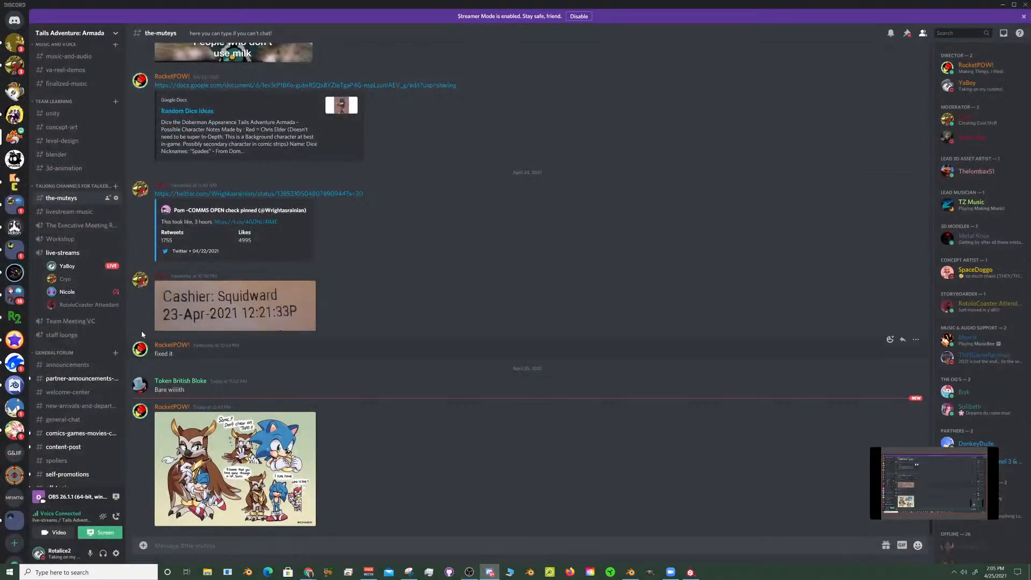
right_click(77, 305)
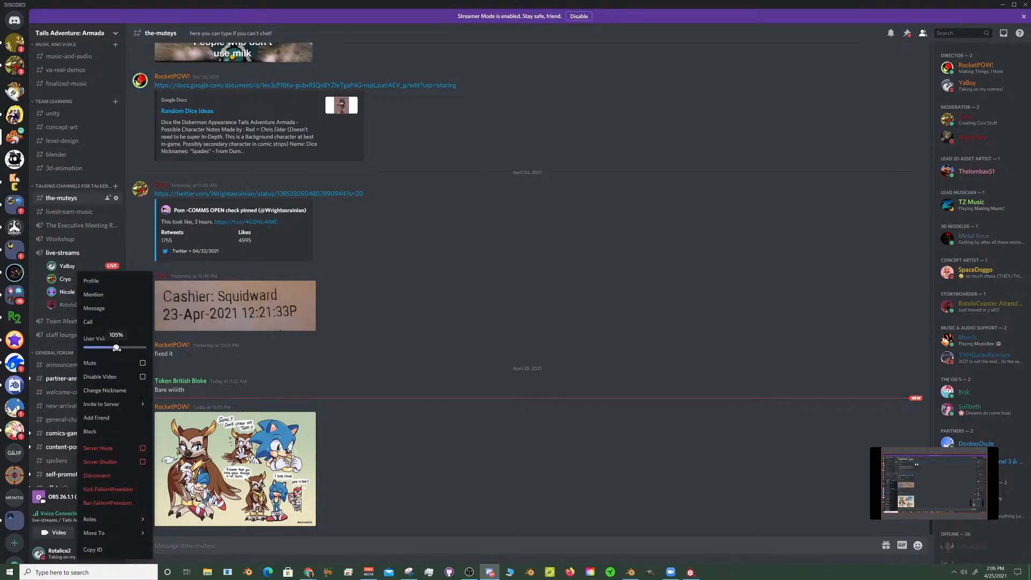
drag(112, 347, 111, 347)
click(336, 529)
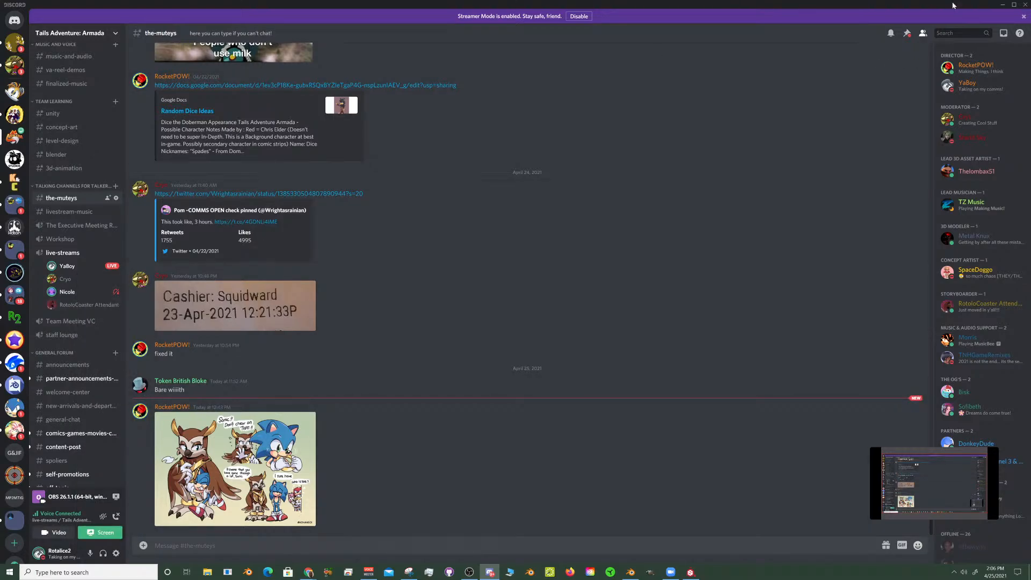
key(alt+Tab)
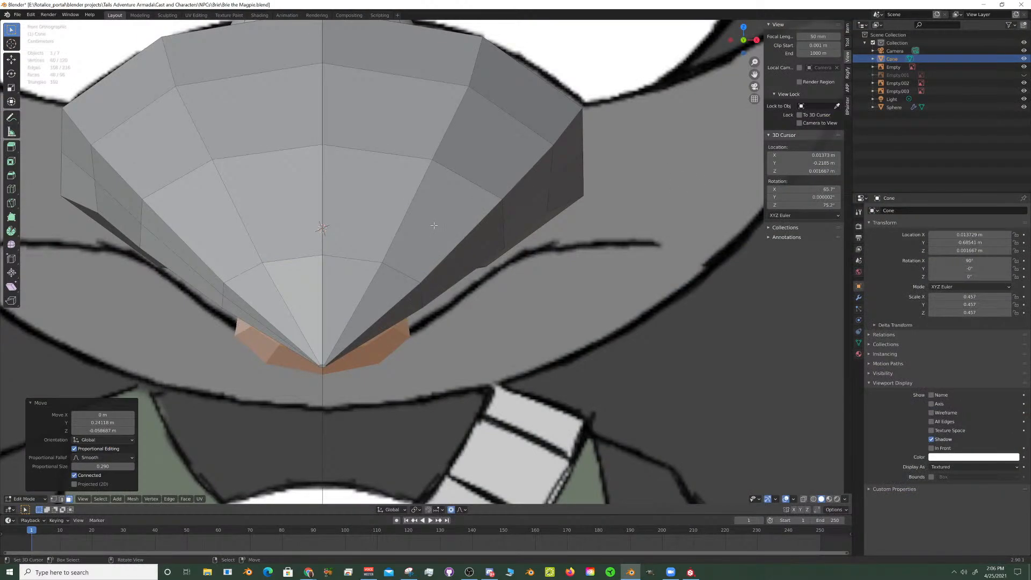
scroll(455, 237, down, 4)
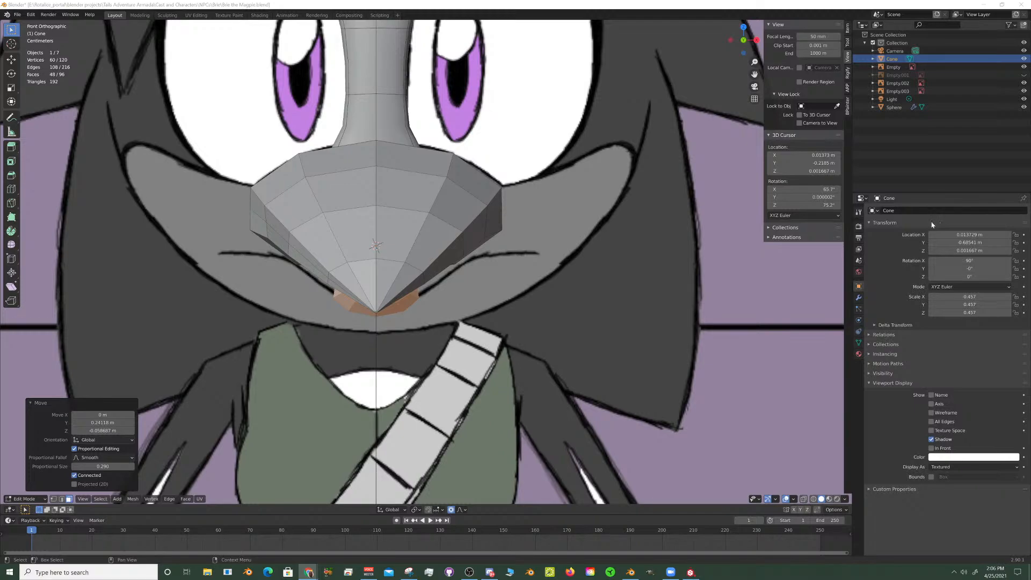
middle_drag(440, 204, 338, 194)
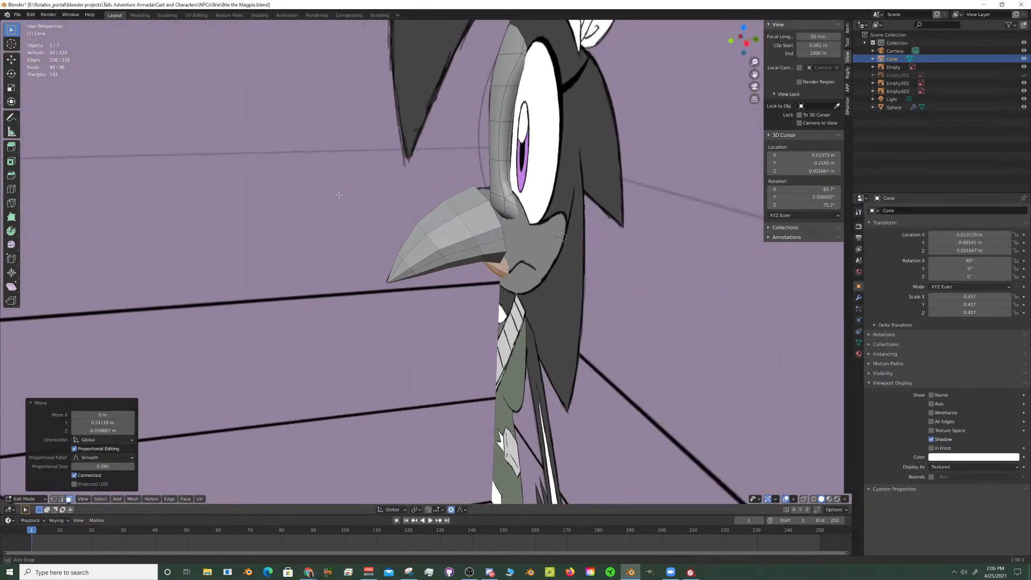
scroll(375, 198, up, 3)
key(KP_3)
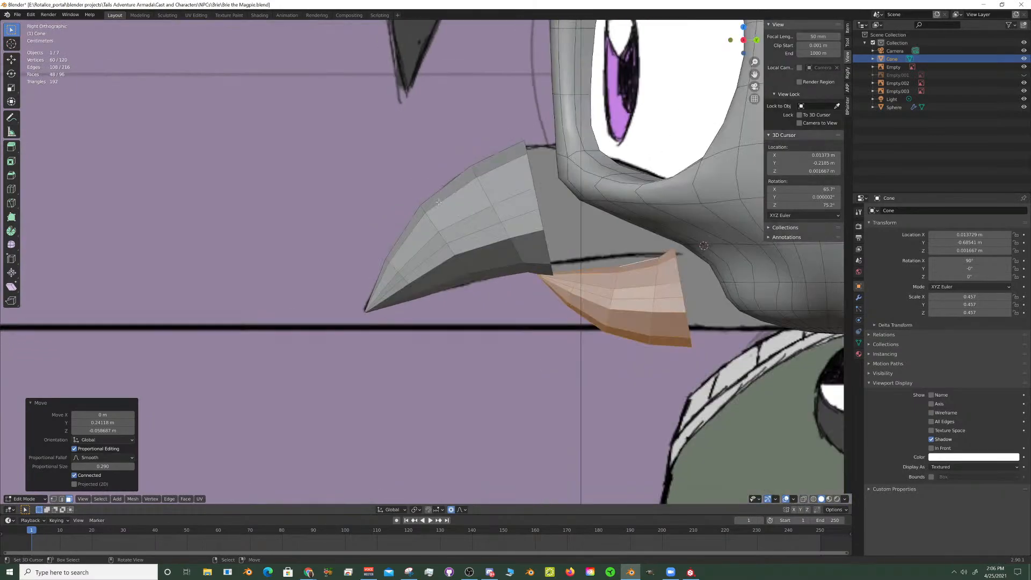
- Switch to Discord, raise the same live-streams participant's user volume, and return to the beak's side view in Blender
click(490, 572)
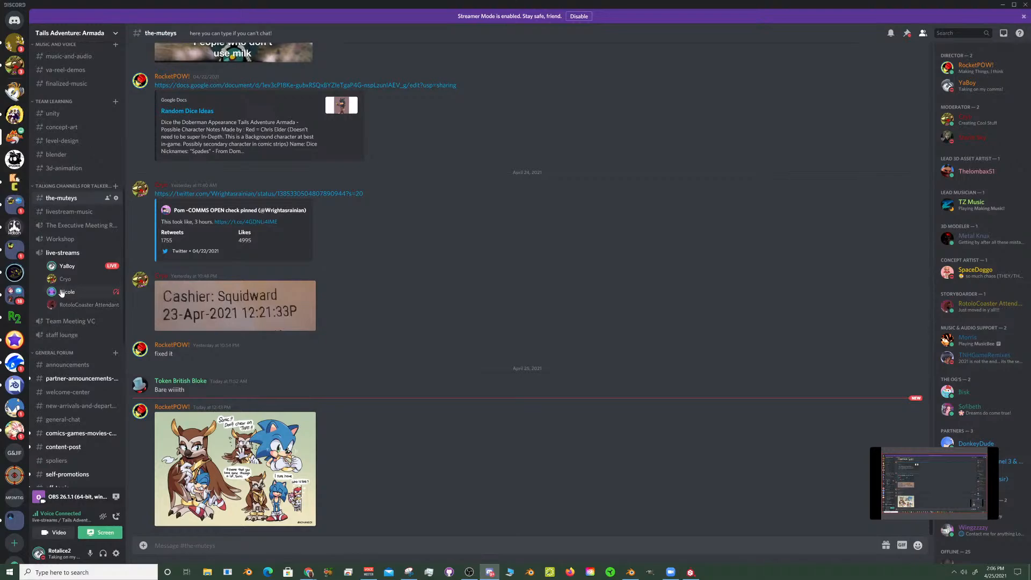
right_click(60, 305)
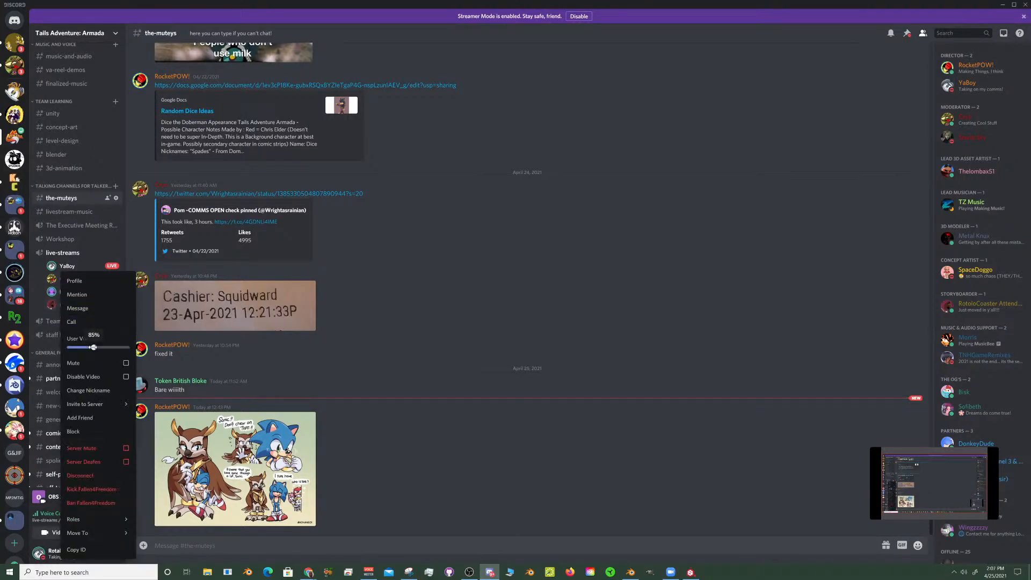
drag(94, 347, 101, 347)
click(284, 489)
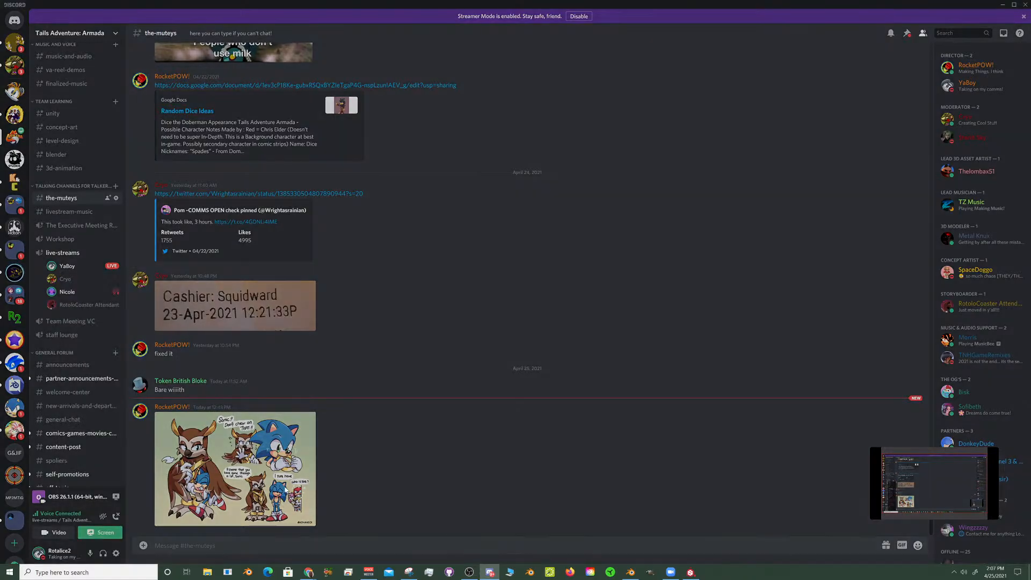
click(520, 518)
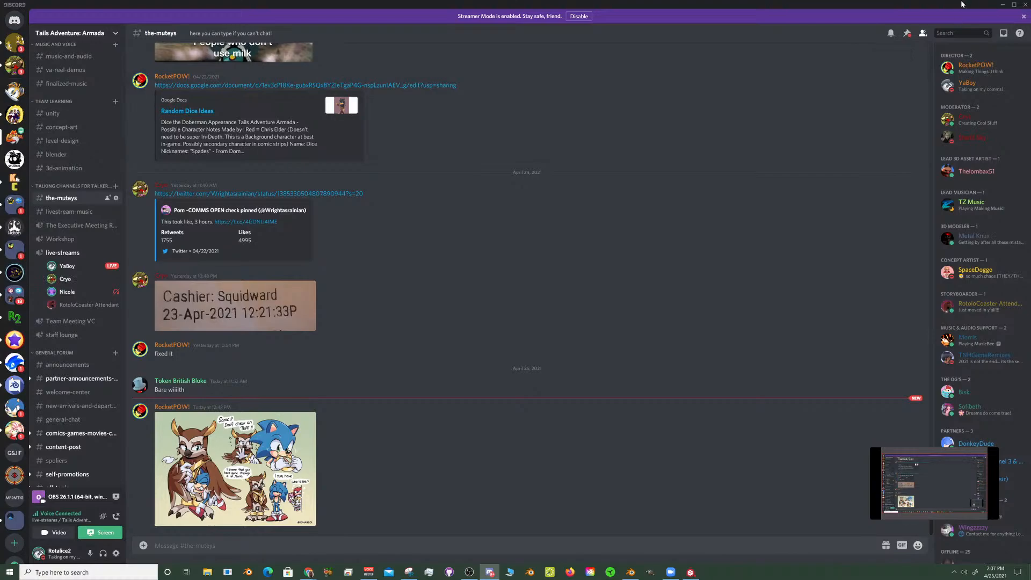
click(1002, 4)
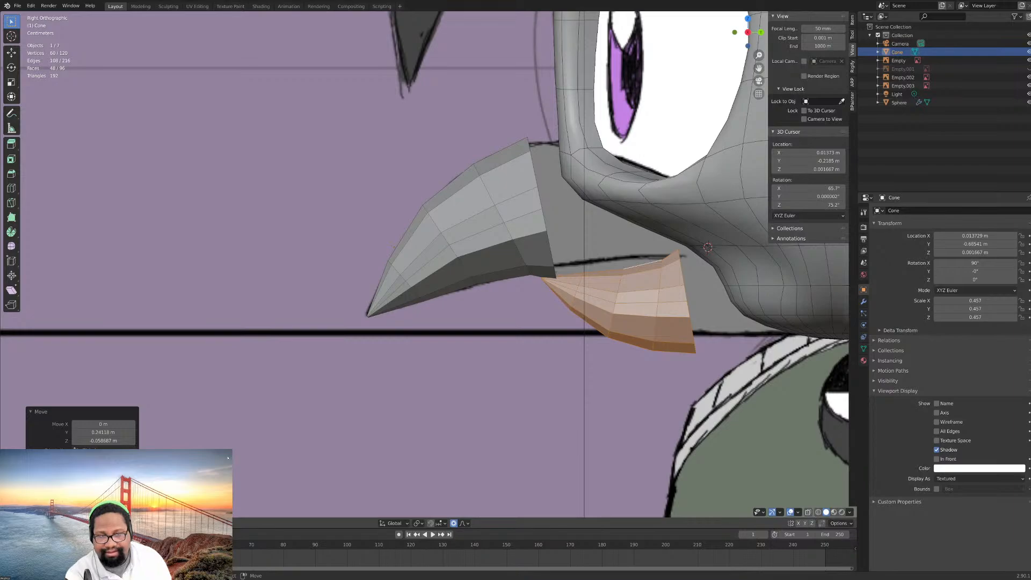
scroll(394, 247, up, 1)
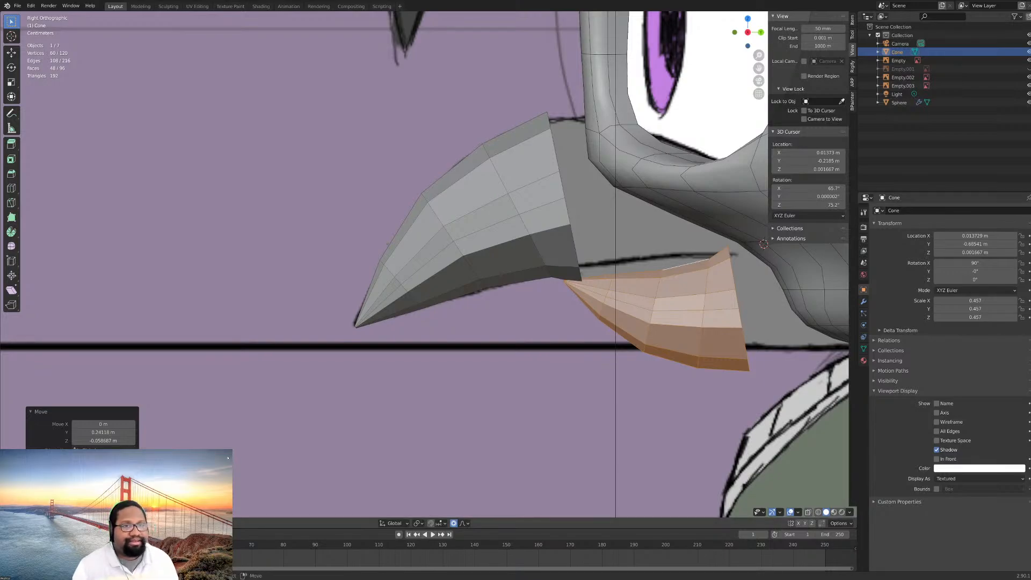
- Compare the upper and lower beak pieces with the reference drawing in the side view
scroll(428, 265, down, 3)
scroll(428, 265, up, 2)
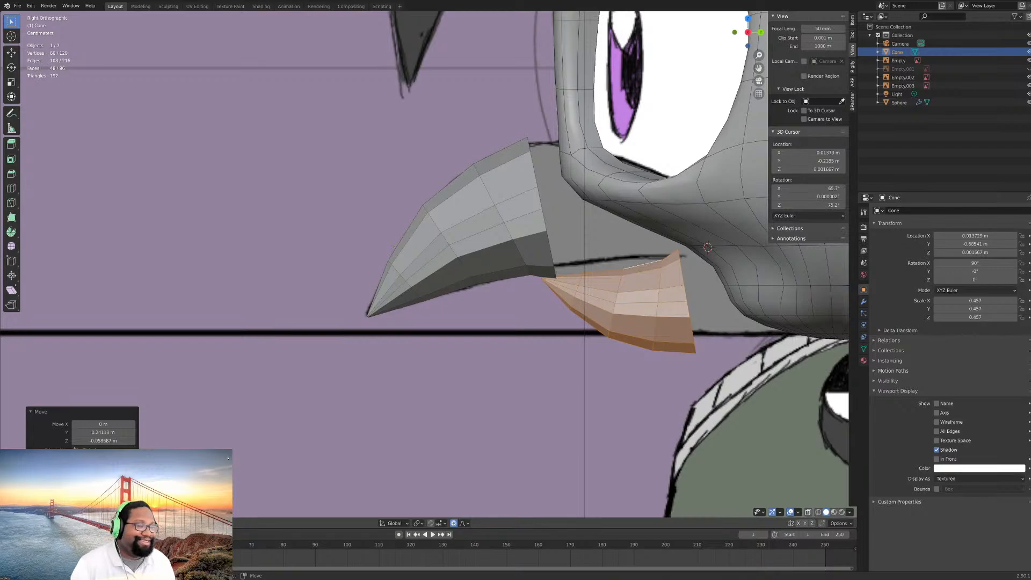
scroll(428, 265, down, 2)
scroll(429, 265, up, 2)
middle_drag(612, 135, 490, 170)
key(KP_3)
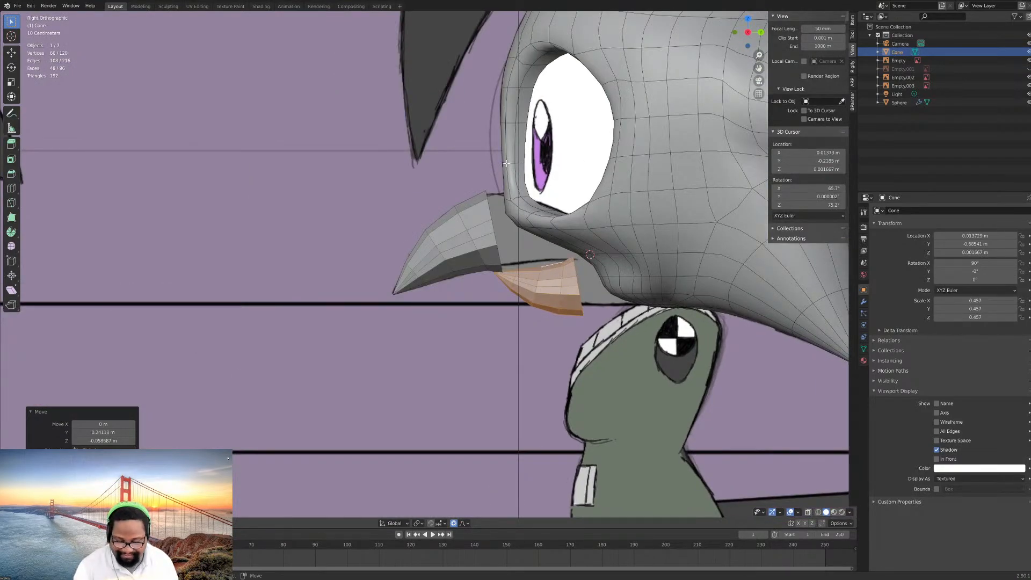
scroll(507, 165, up, 4)
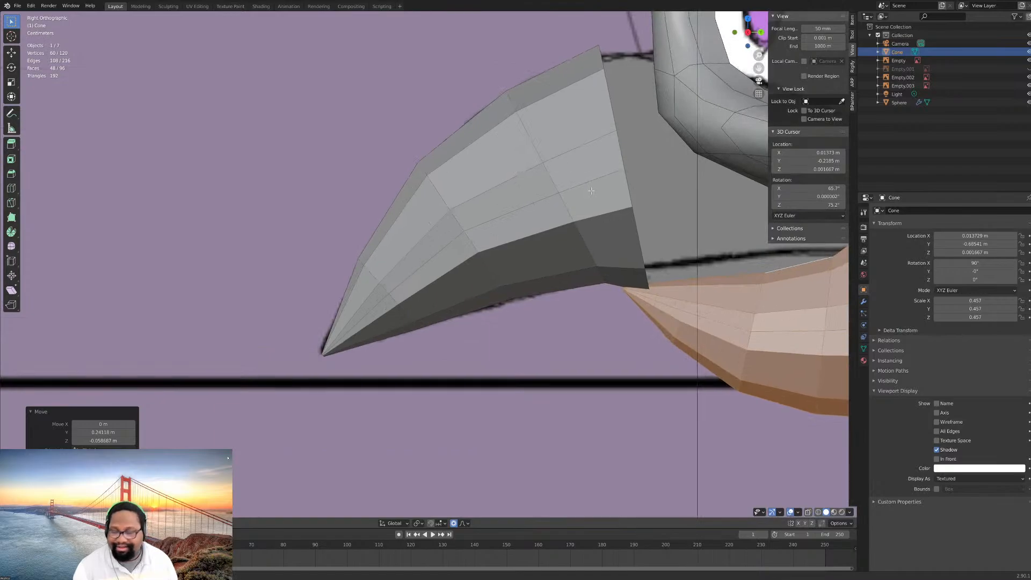
scroll(457, 204, up, 2)
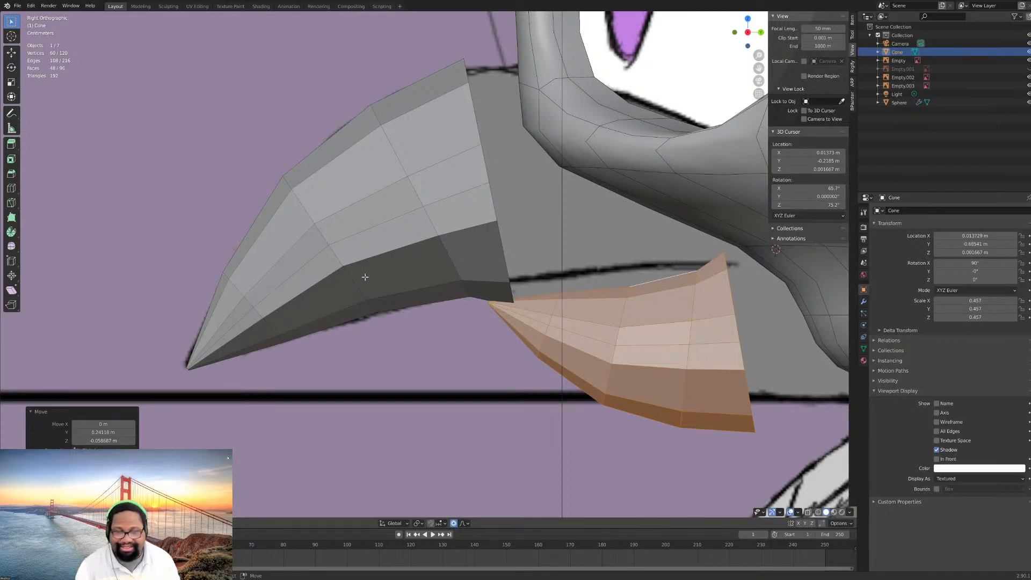
scroll(520, 297, up, 2)
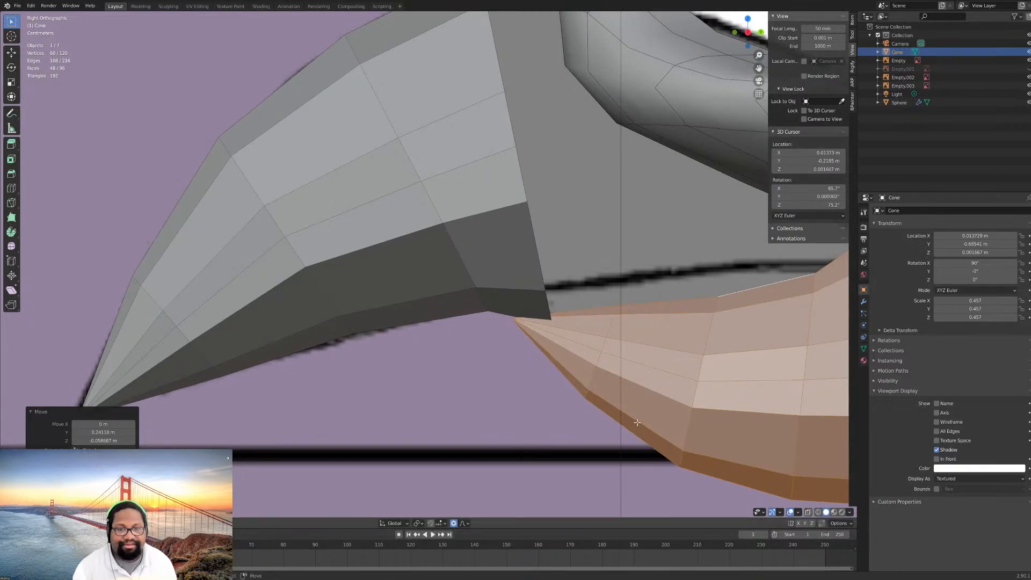
click(715, 304)
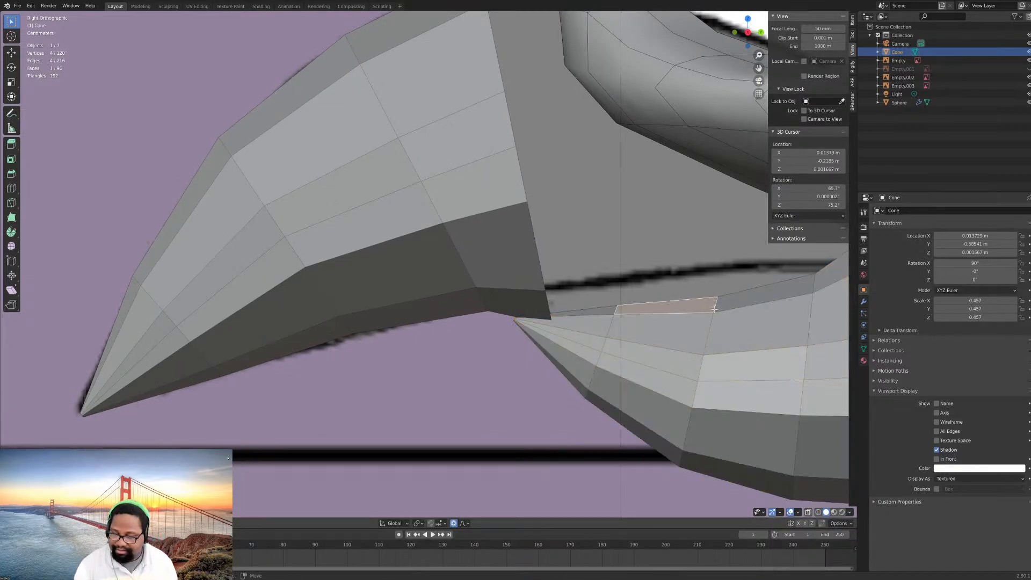
shift+middle_drag(742, 304, 677, 327)
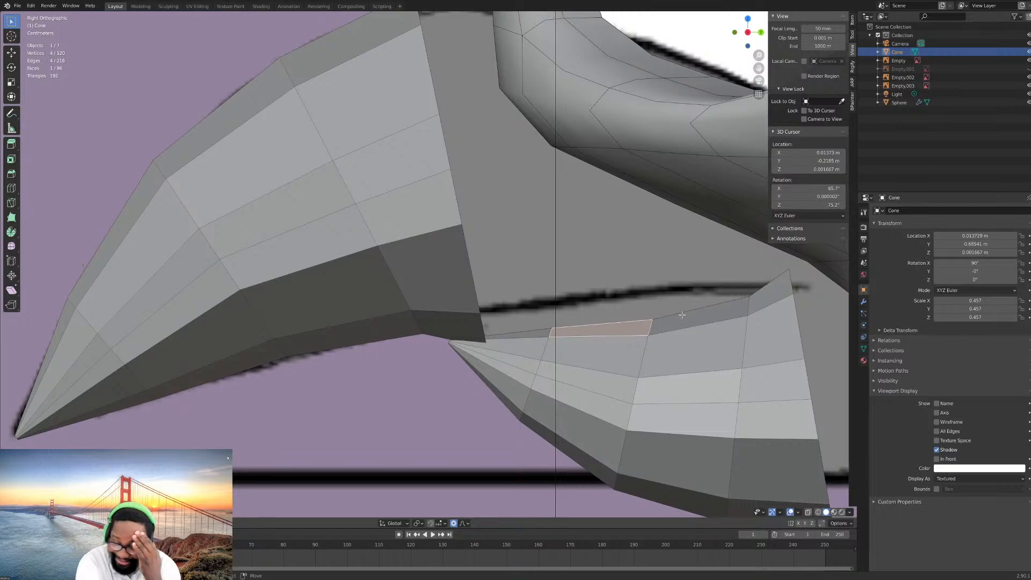
scroll(587, 300, down, 2)
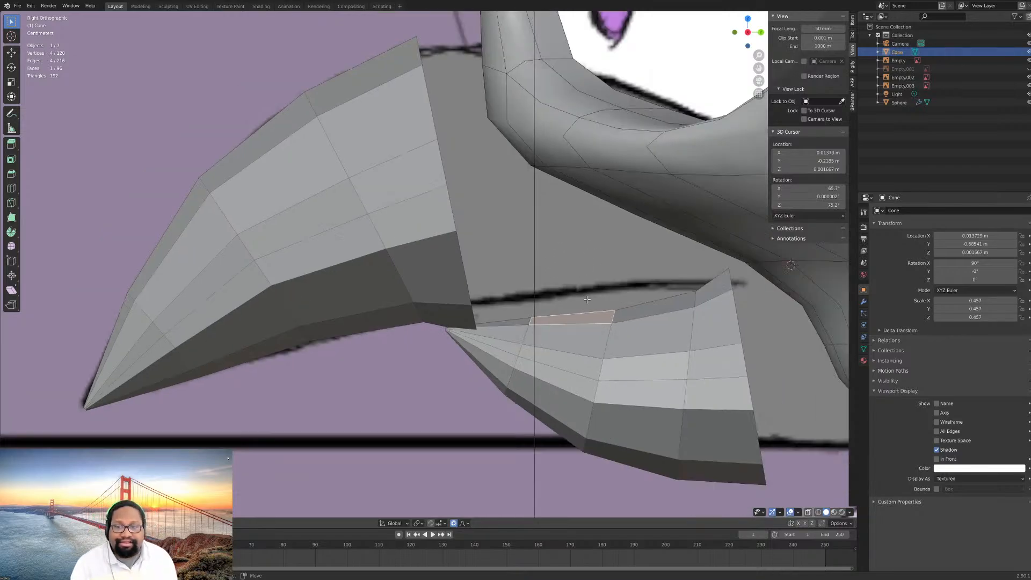
scroll(491, 281, up, 4)
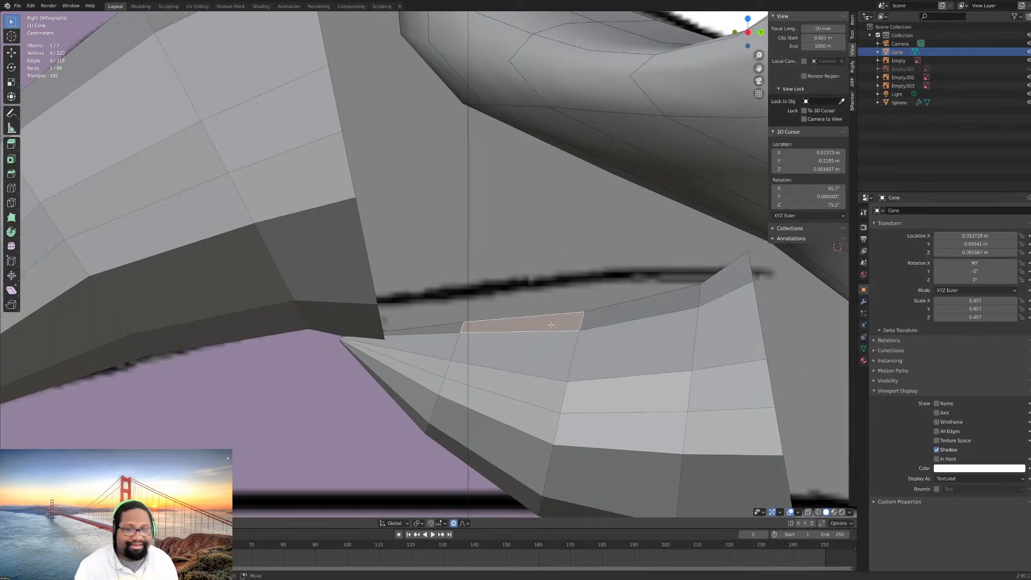
scroll(551, 324, down, 4)
scroll(483, 304, up, 3)
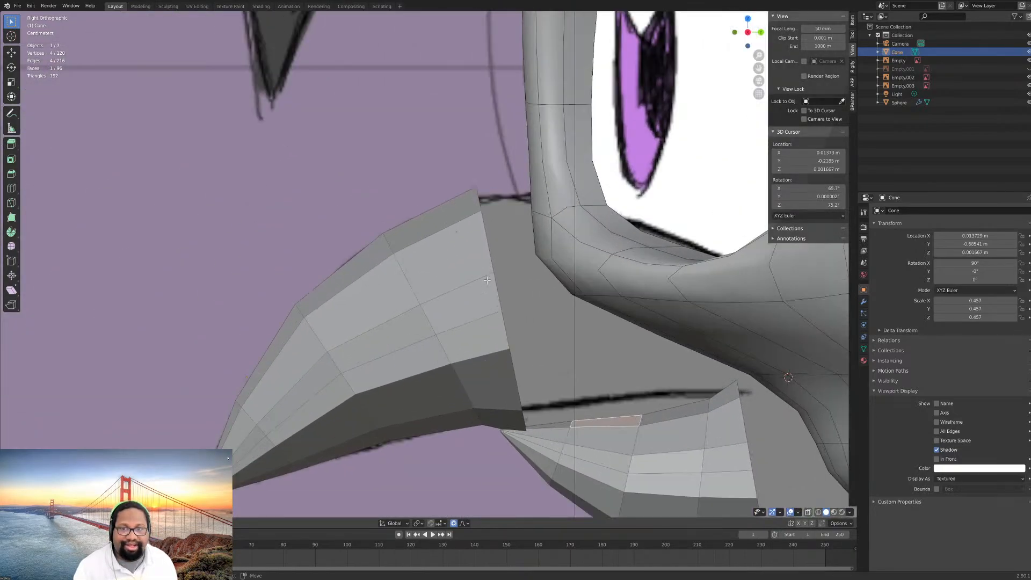
- Shift the upper beak's rear edge loop about 0.0044 m along Y and 0.0054 m along Z, and shrink it along Z without proportional editing
click(487, 280)
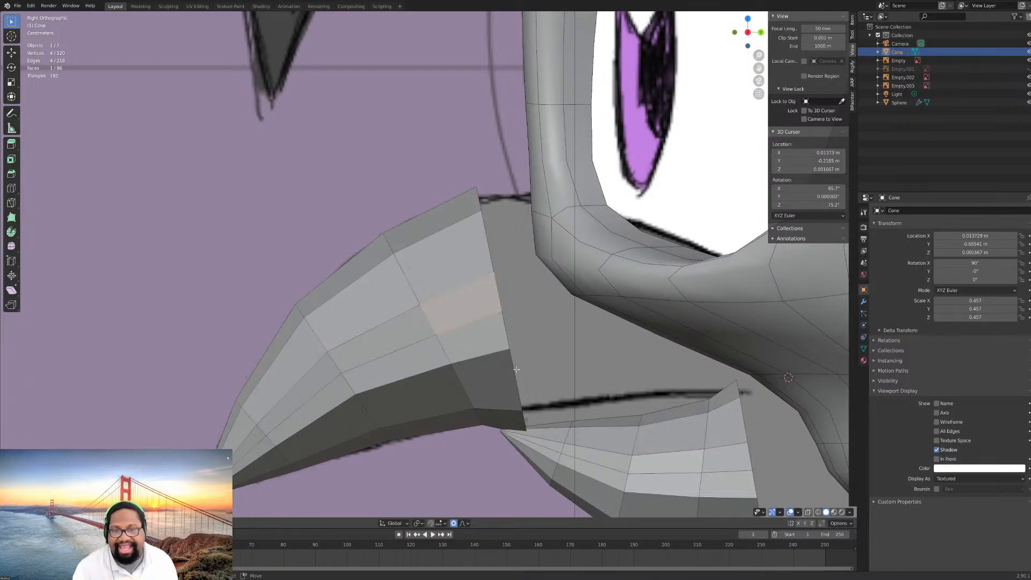
click(503, 312)
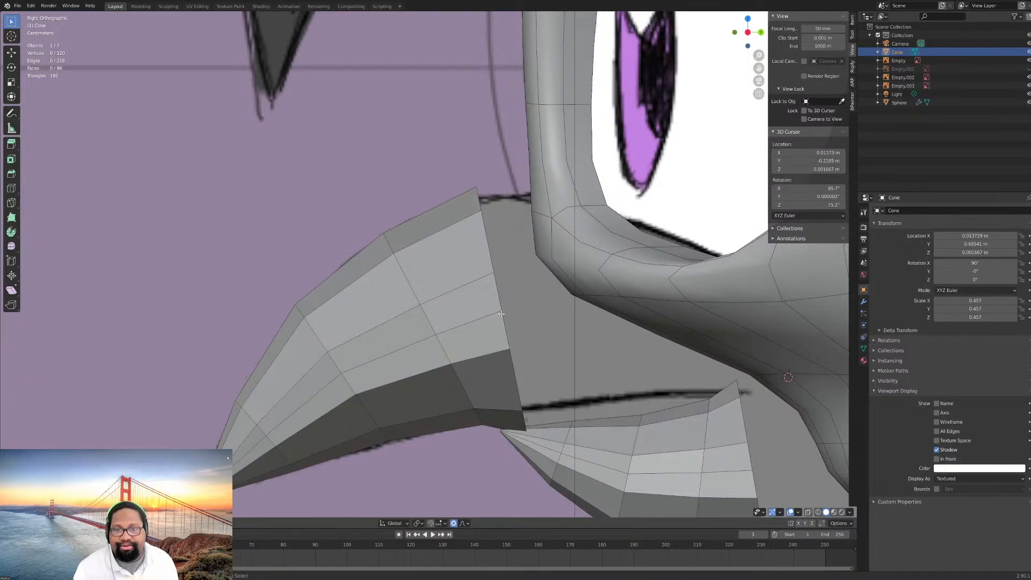
alt+click(504, 317)
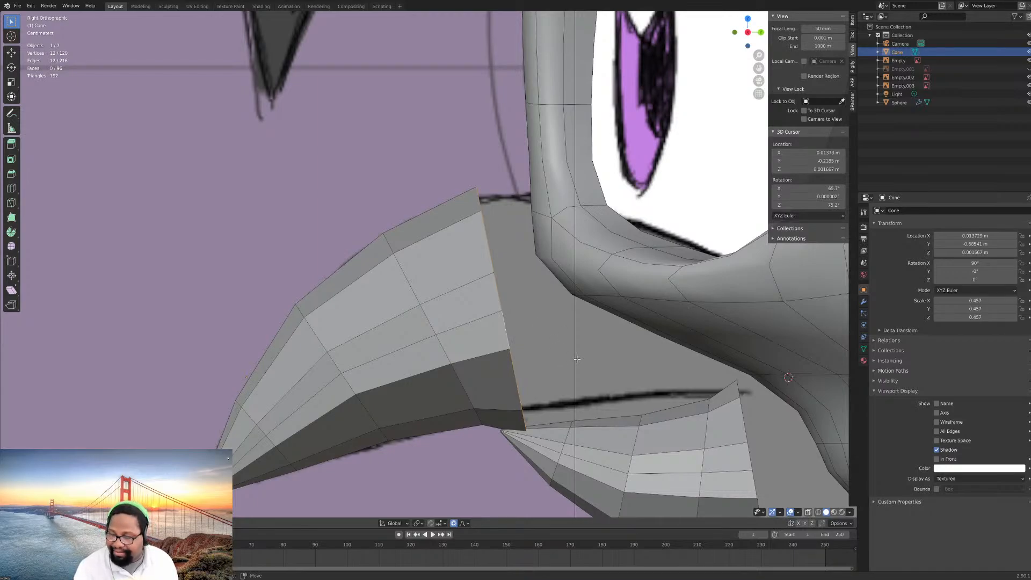
key(g)
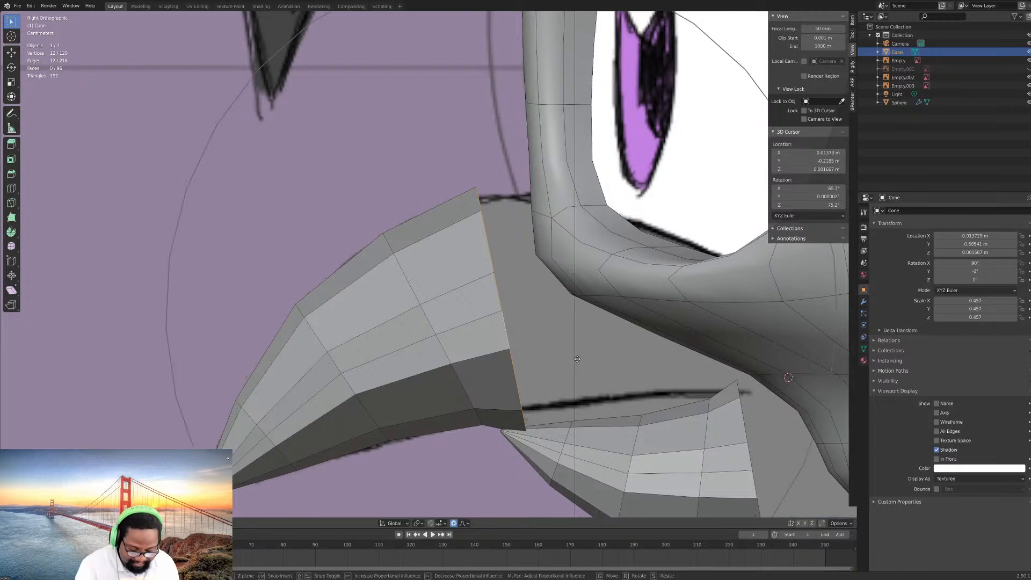
scroll(585, 351, up, 5)
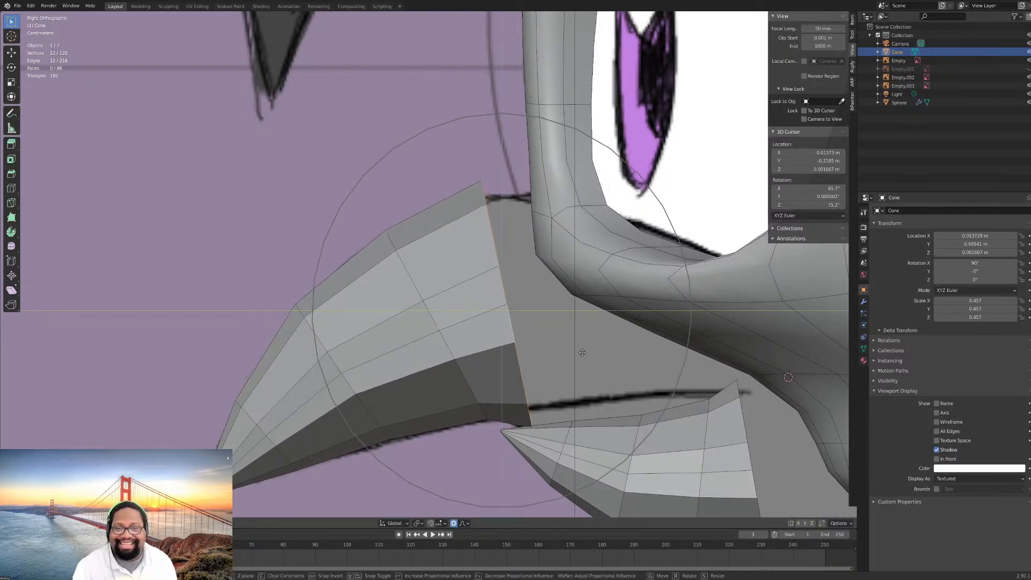
click(582, 352)
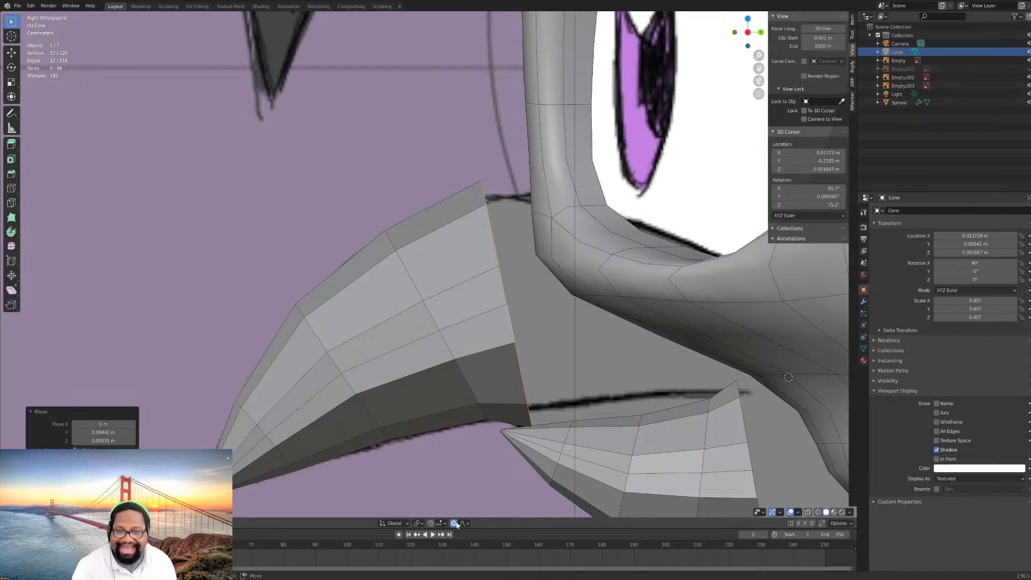
key(s)
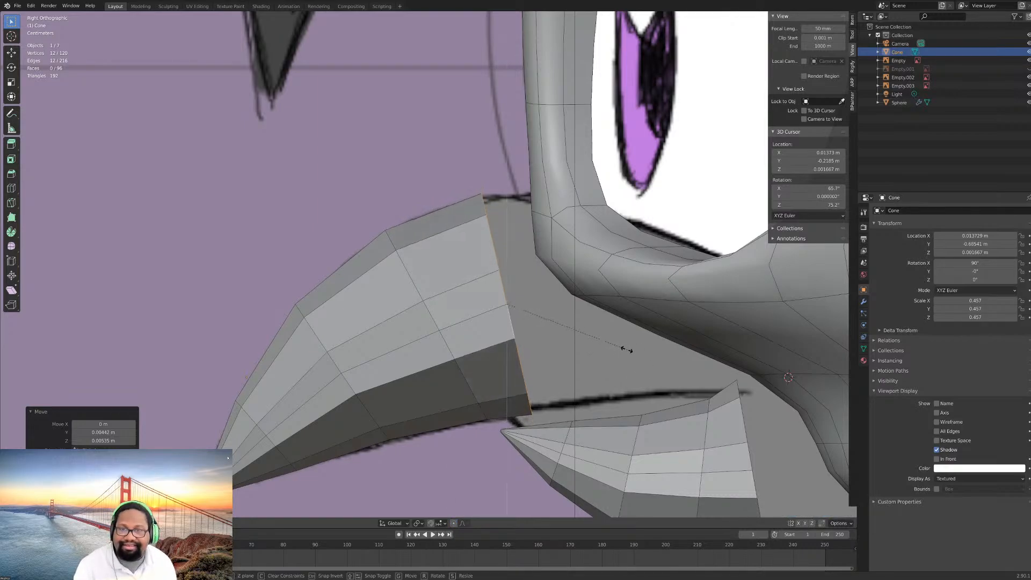
click(626, 350)
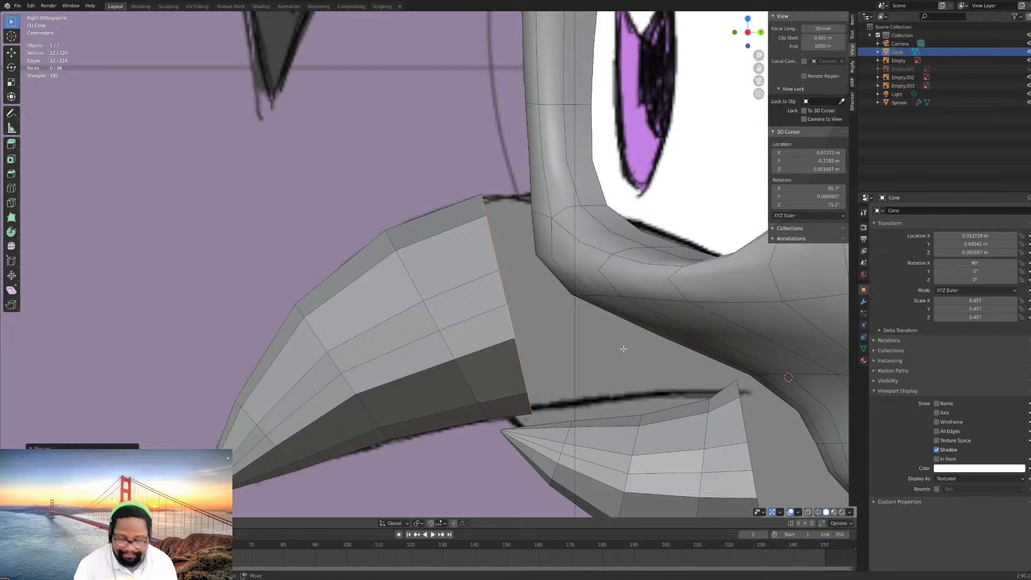
- Extrude the upper beak's rear edge loop back into the head, shrink the new loop along Z to fit the drawing, and clear the selection
key(e)
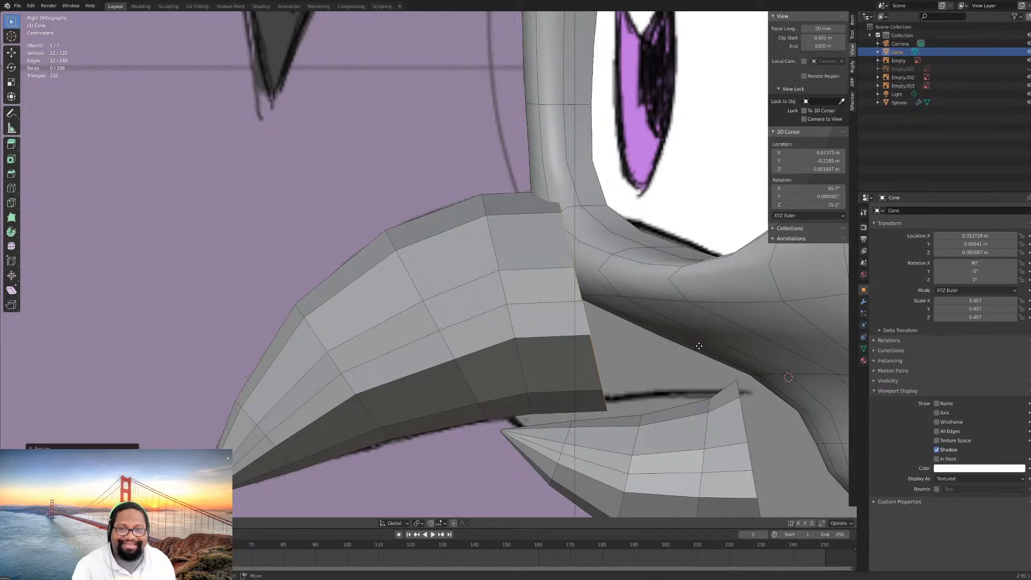
click(699, 346)
key(s)
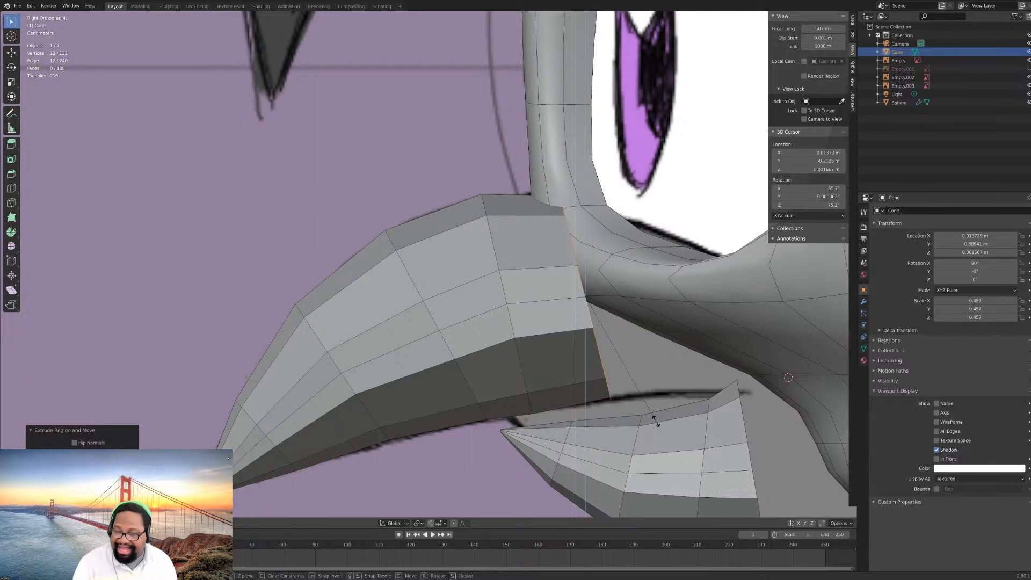
click(655, 420)
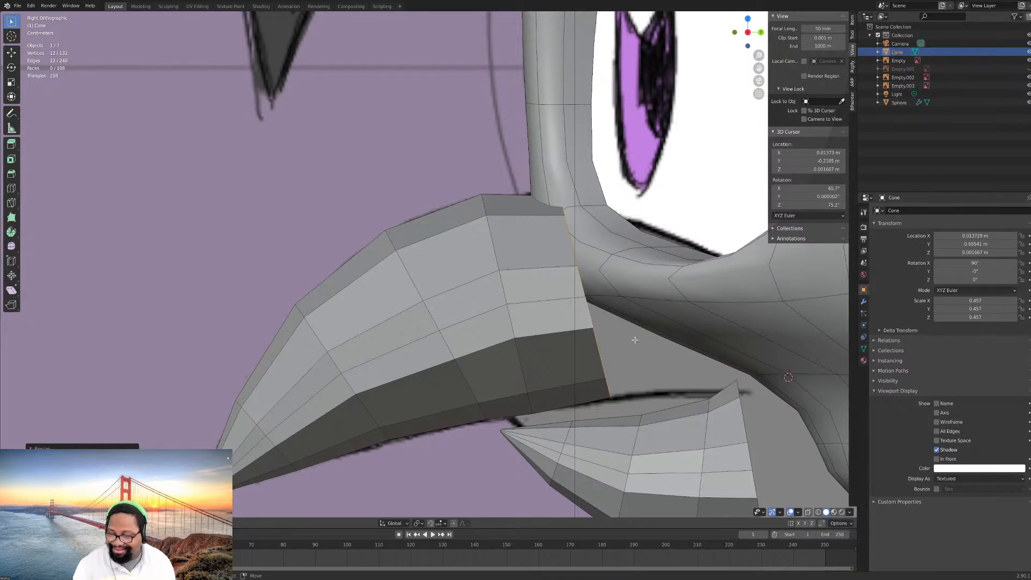
key(alt+a)
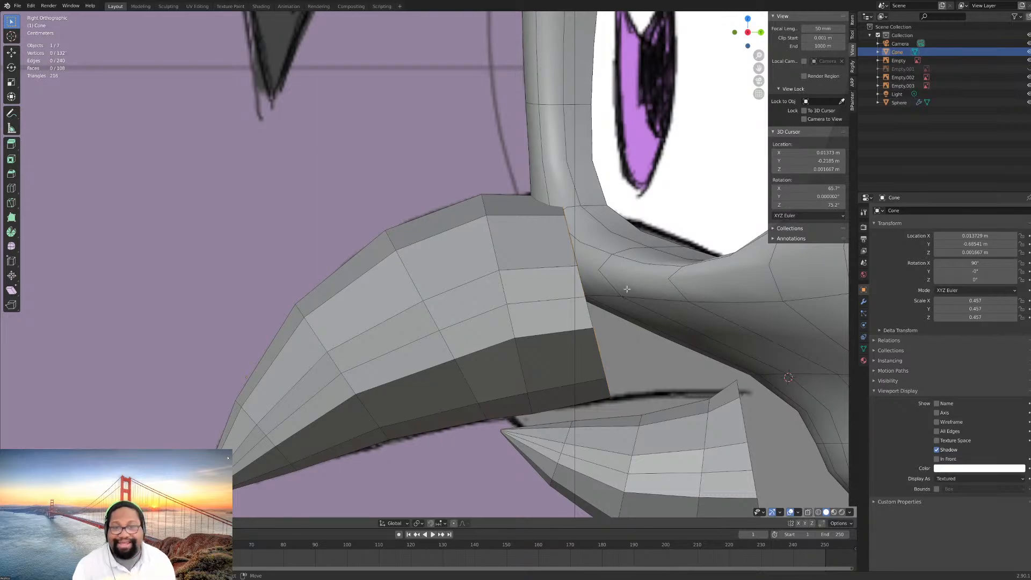
- Hide the head Sphere in Object Mode and return to editing the beak's Cone mesh
key(Tab)
click(626, 293)
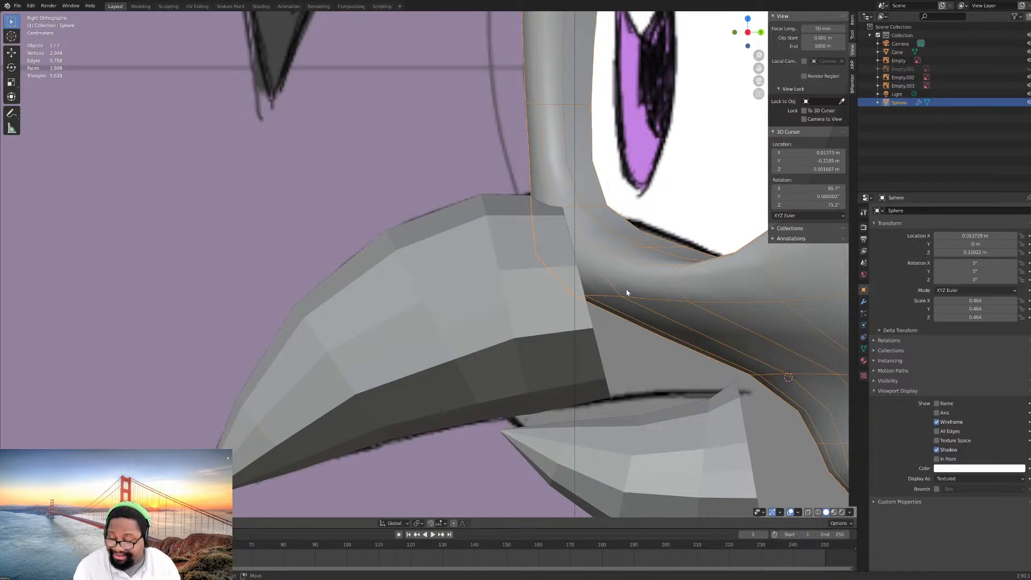
key(h)
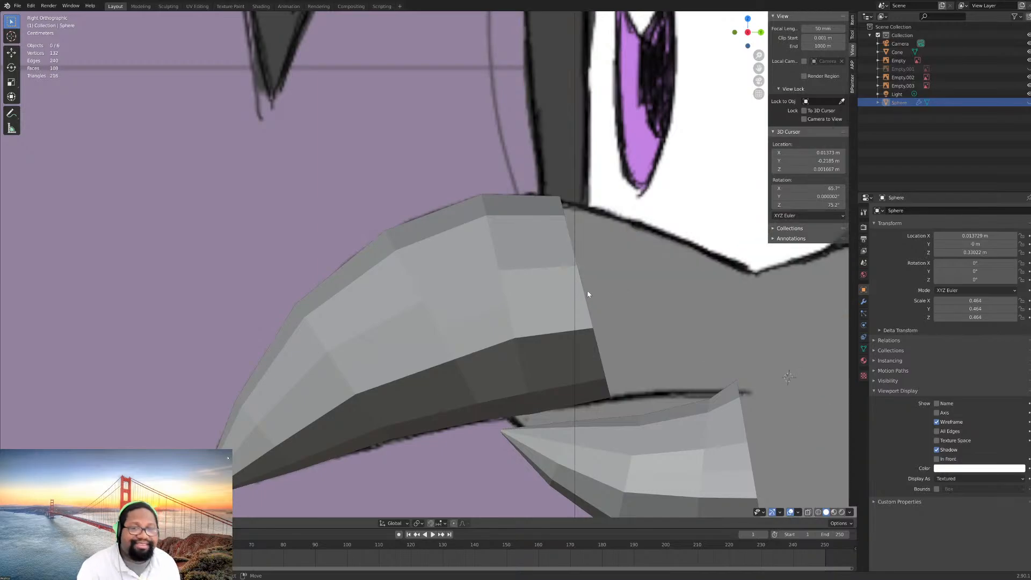
click(586, 292)
key(Tab)
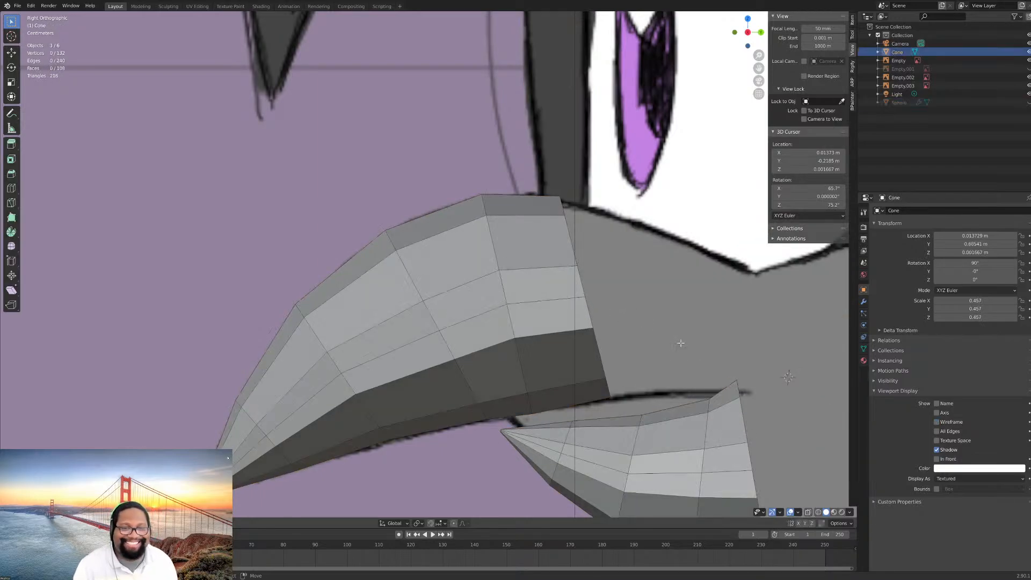
- Select the entire linked lower beak piece and raise it along Z until it slightly overlaps the upper beak's underside
shift+middle_drag(689, 351, 578, 281)
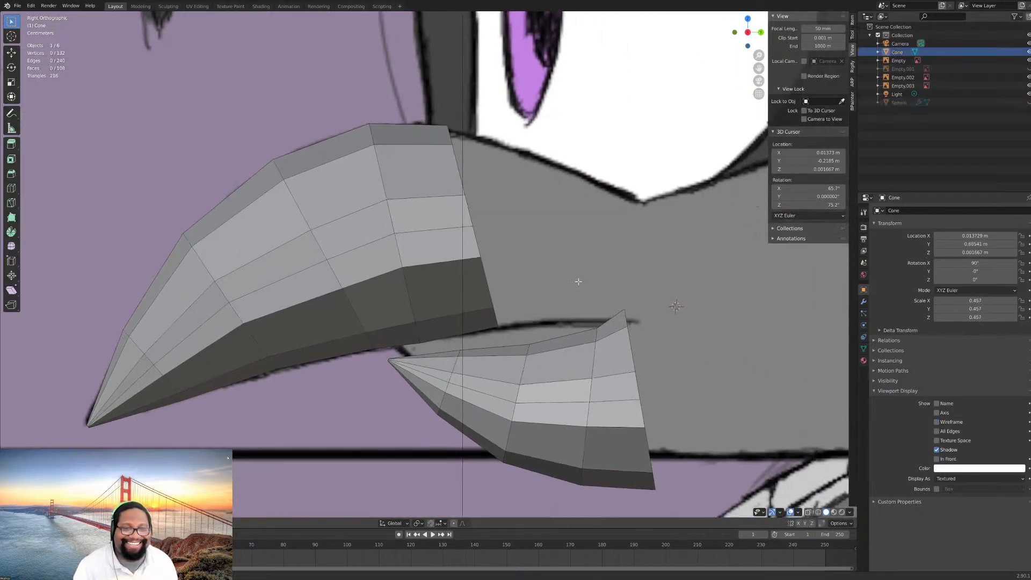
click(642, 449)
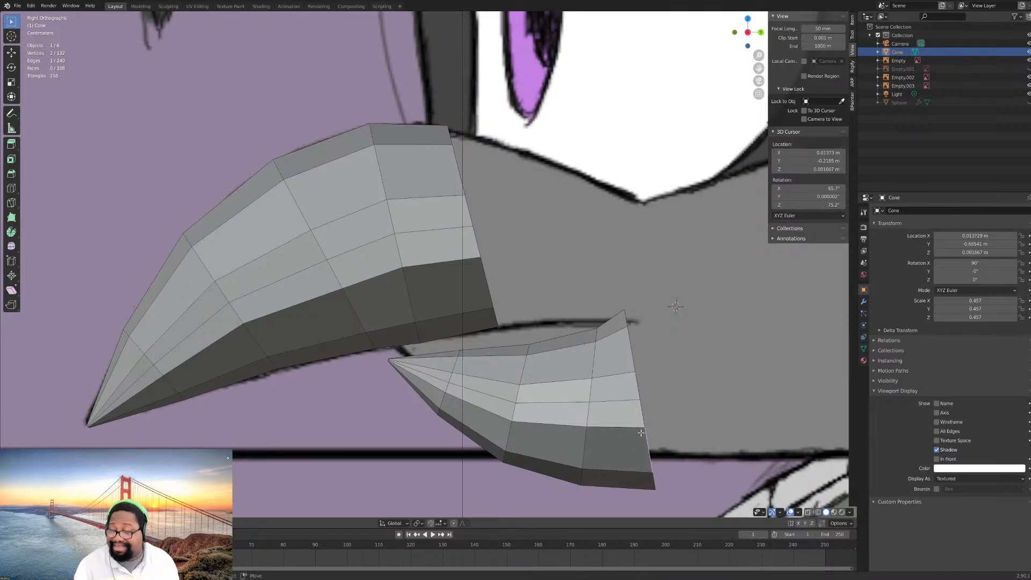
key(ctrl+l)
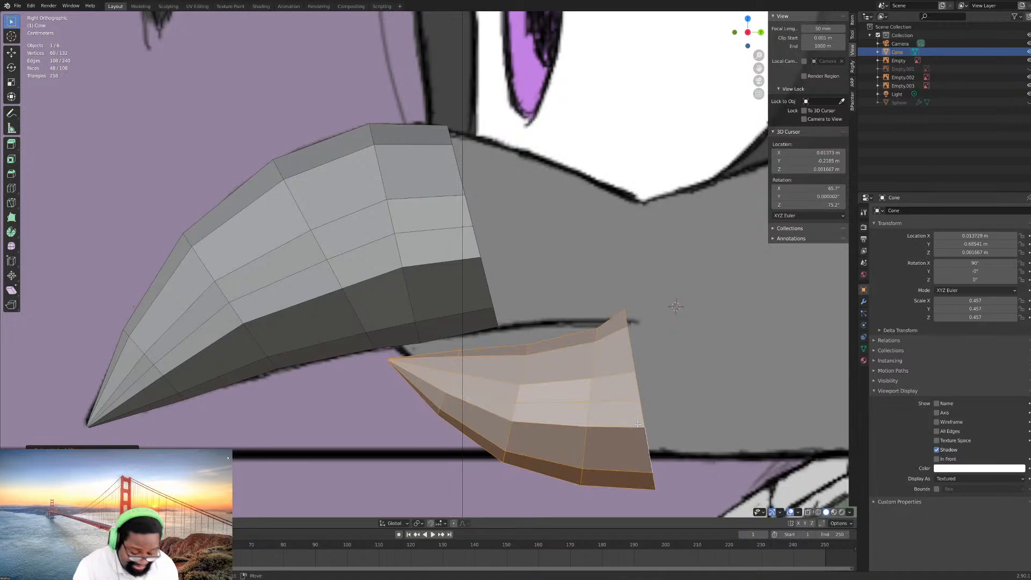
key(g)
key(z)
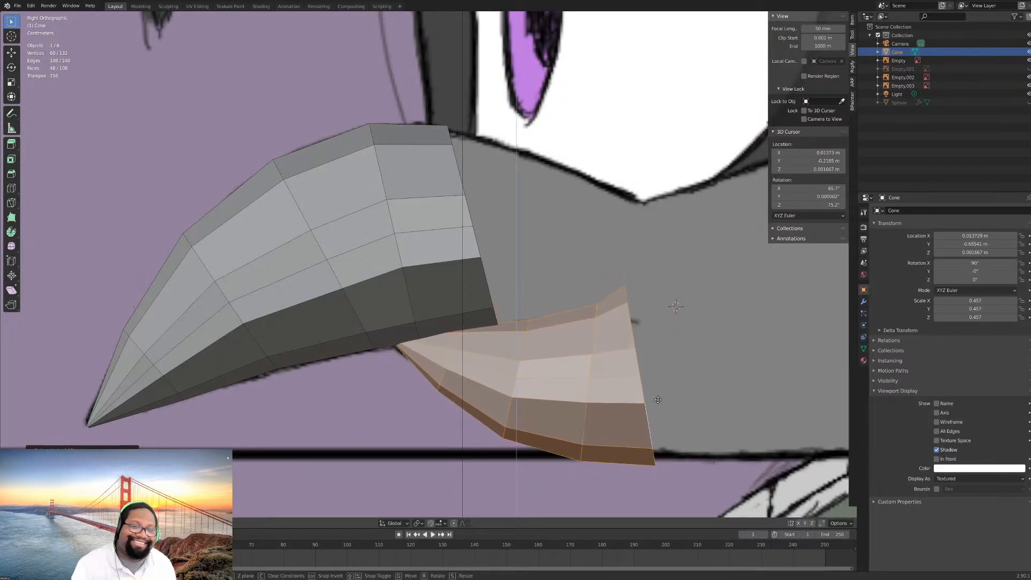
click(657, 399)
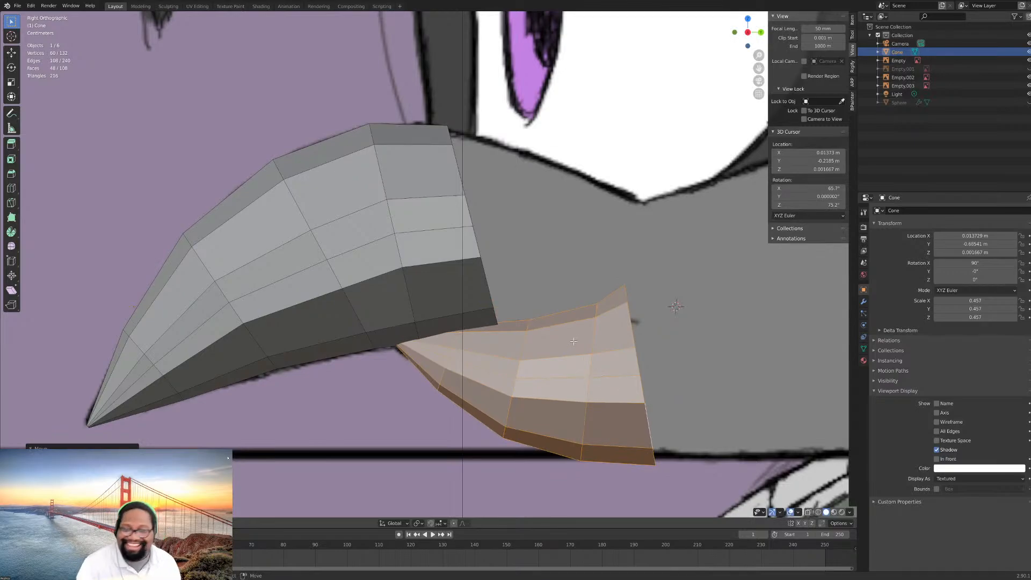
click(593, 317)
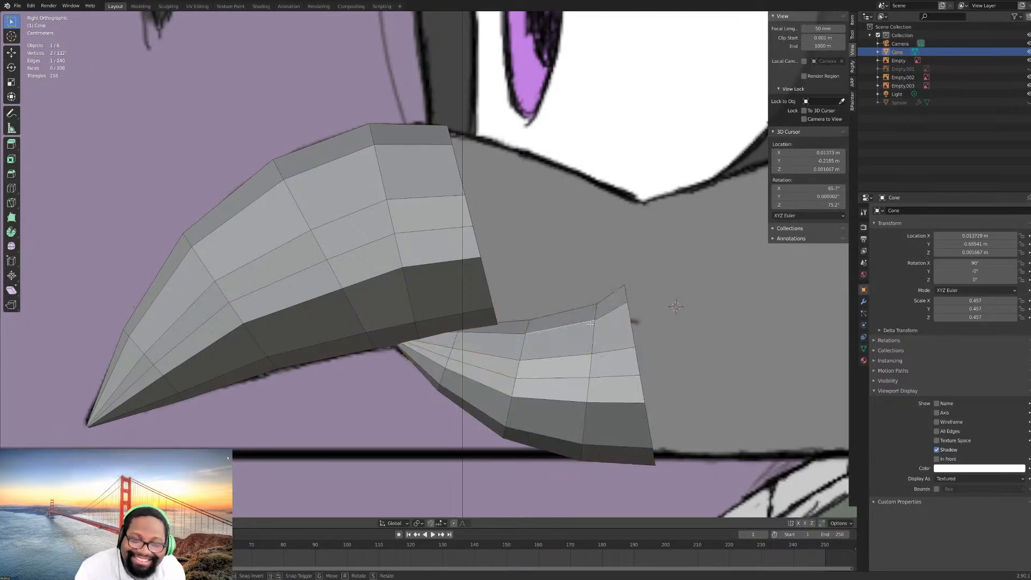
key(g)
click(594, 320)
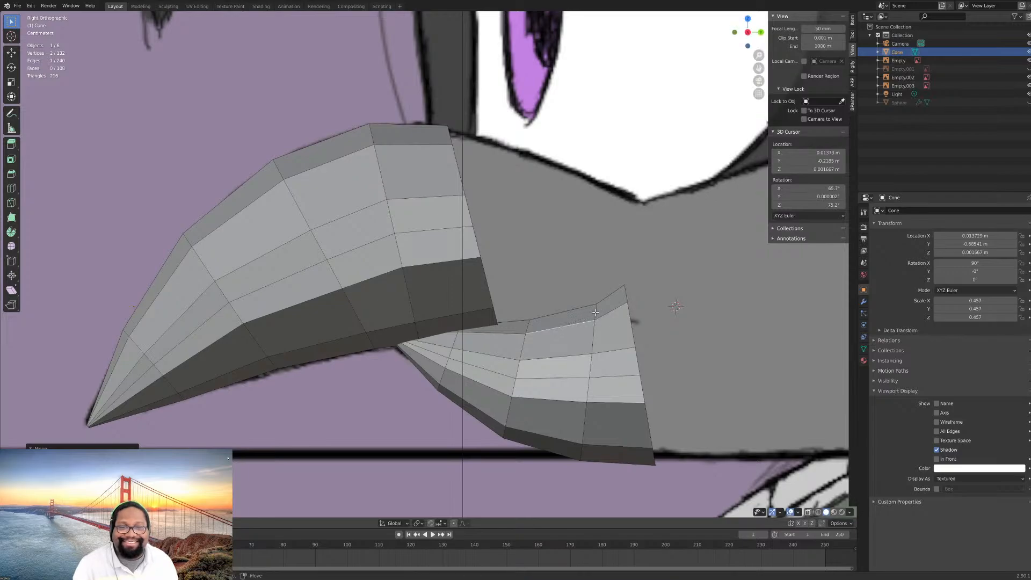
shift+click(597, 306)
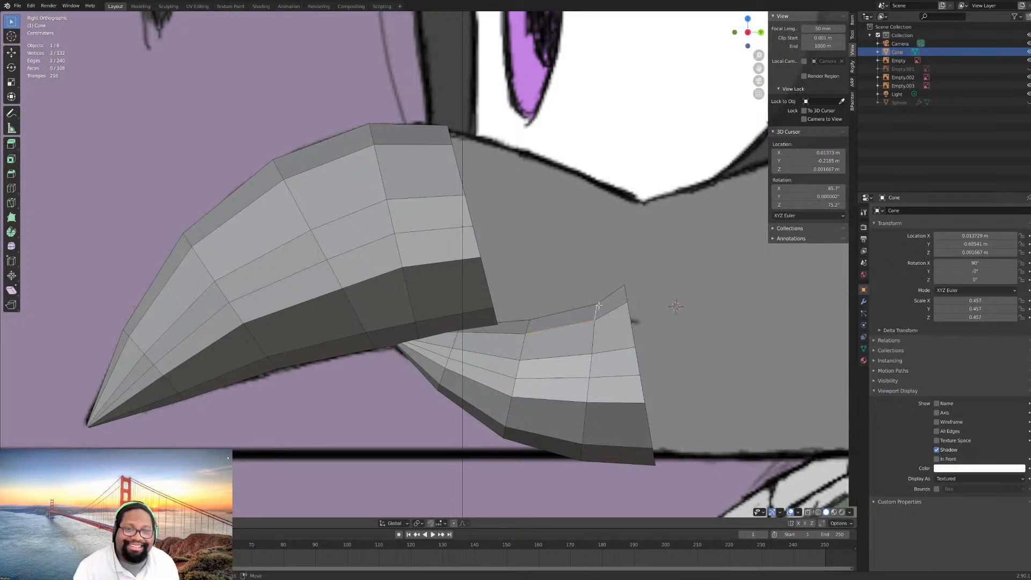
right_click(583, 307)
key(alt+a)
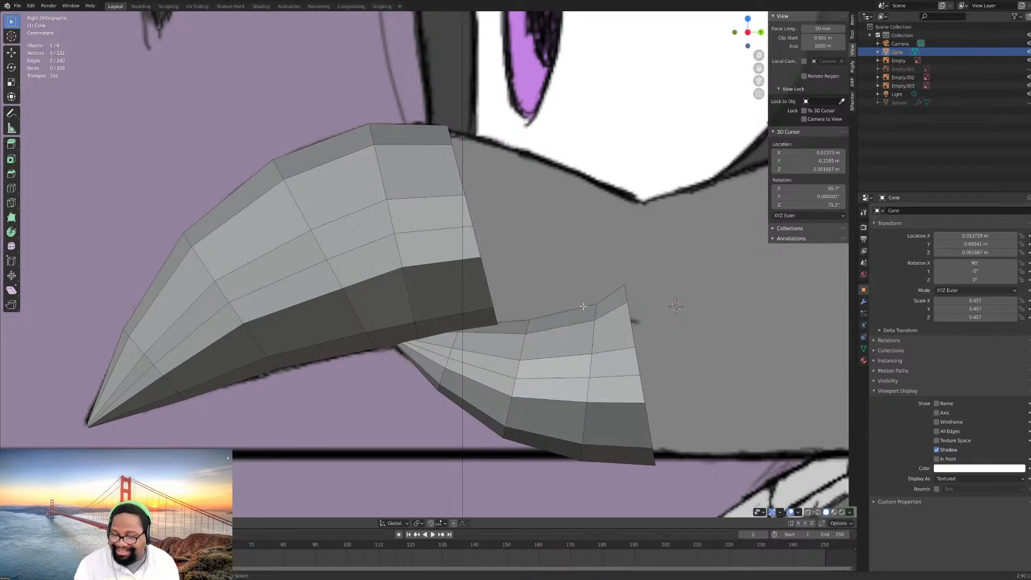
middle_drag(583, 307, 513, 338)
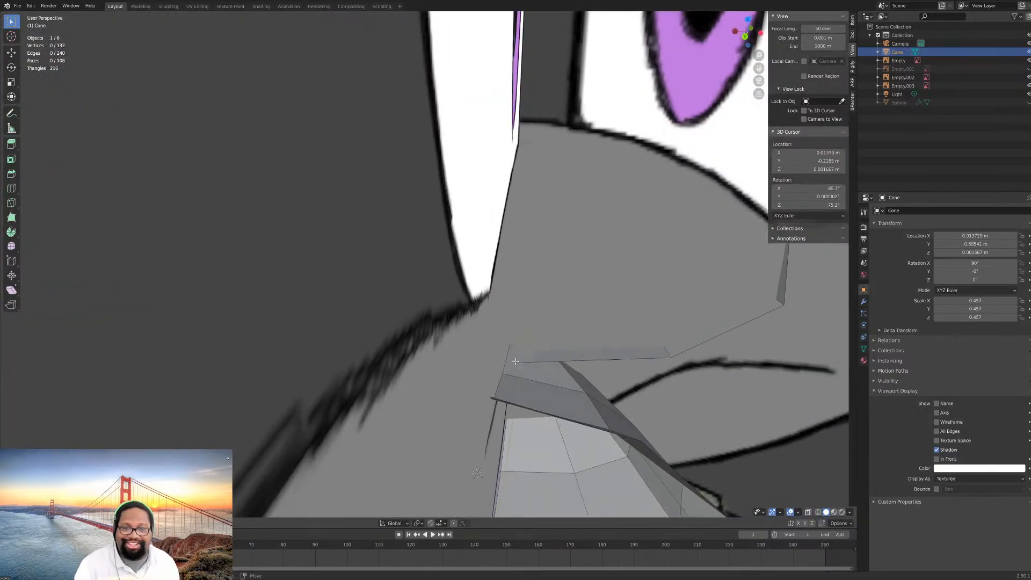
- Lower the lower beak's rear top centre edges slightly along Z toward the drawn mouth line, and select the rearmost top edge
alt+right_click(507, 362)
ctrl+alt+shift+right_click(528, 376)
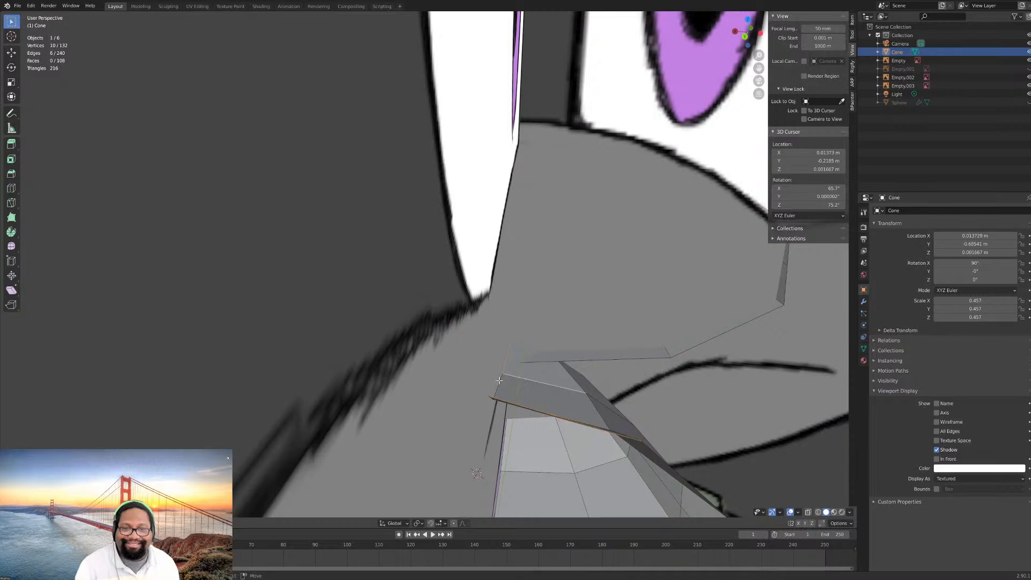
middle_drag(498, 381, 625, 336)
right_click(557, 359)
alt+right_click(514, 376)
scroll(516, 375, down, 5)
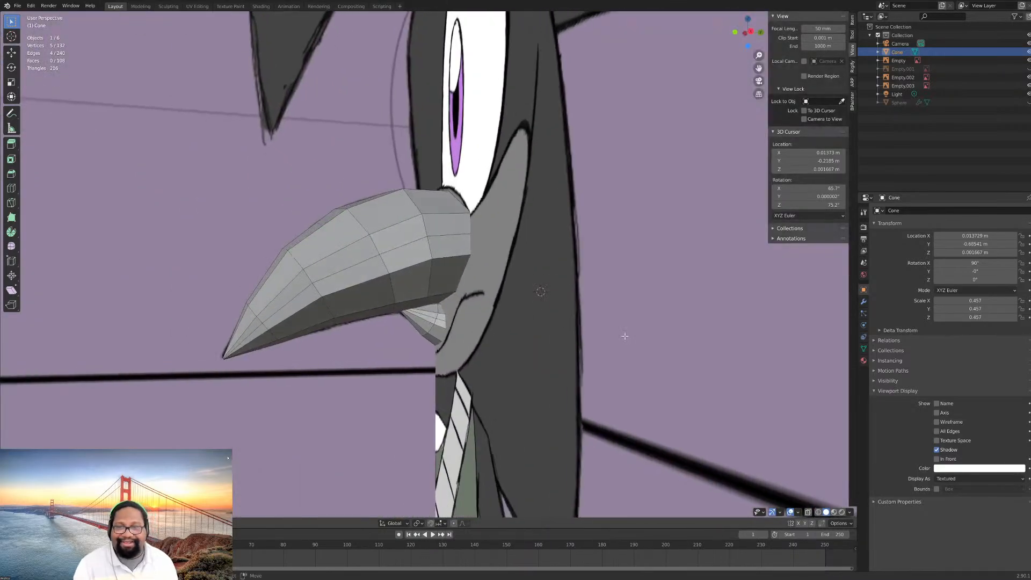
key(KP_3)
scroll(624, 336, up, 3)
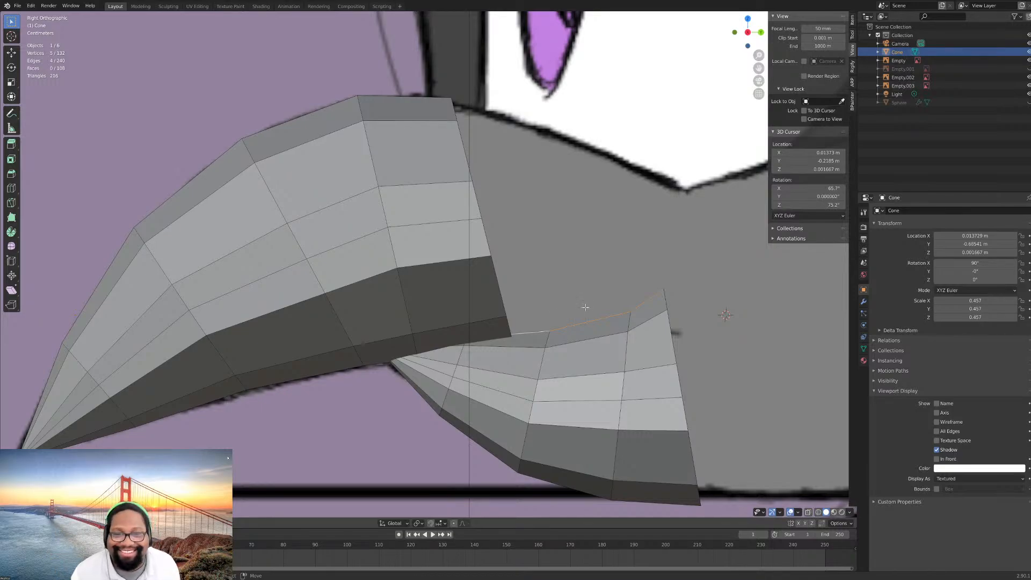
key(g)
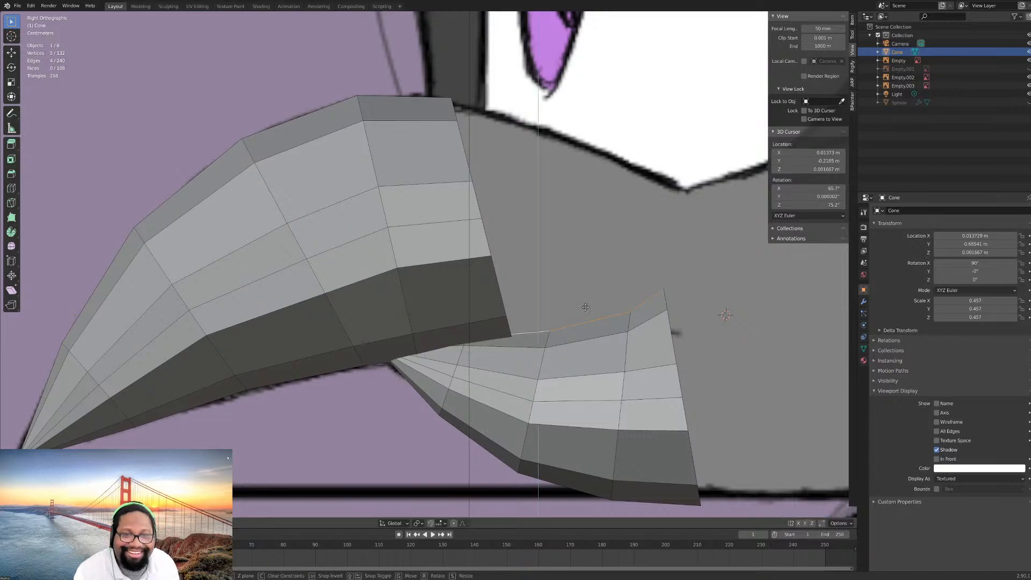
key(z)
click(587, 316)
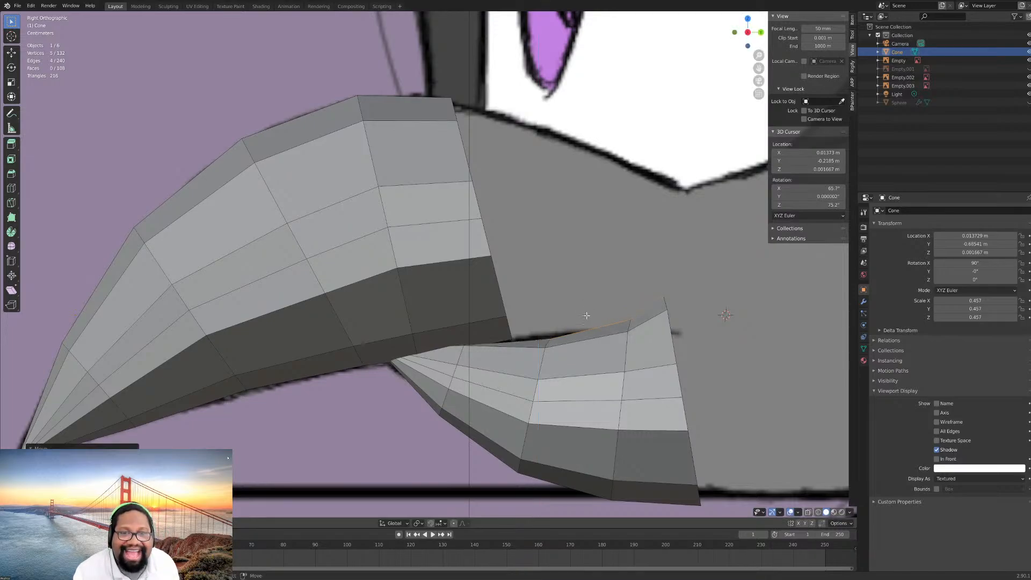
click(666, 302)
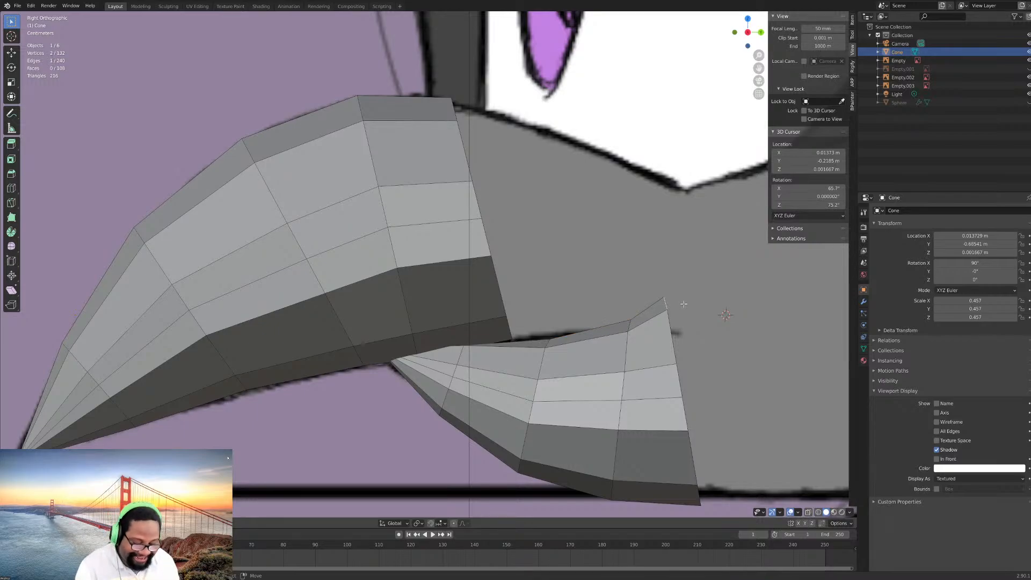
key(g)
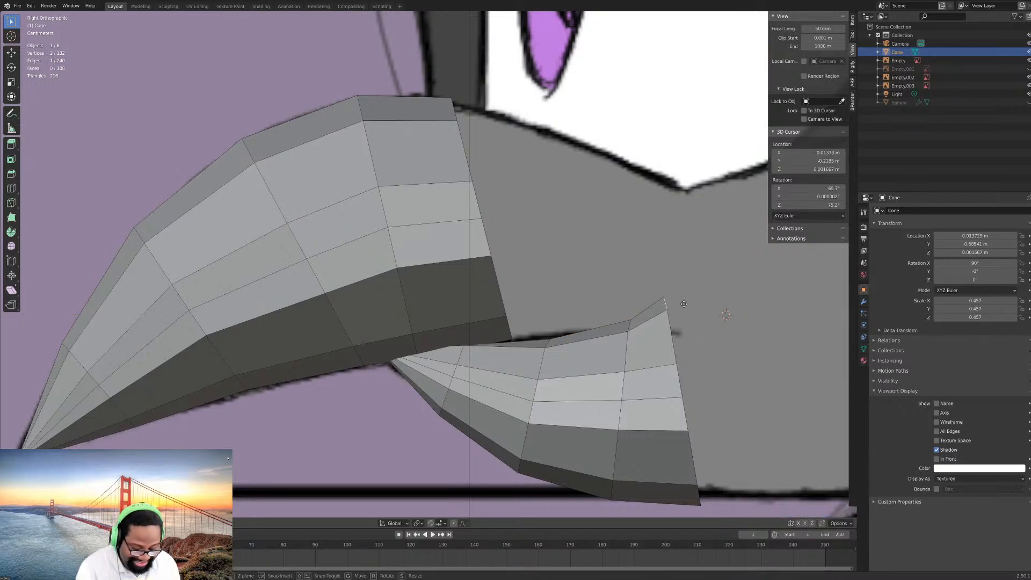
key(z)
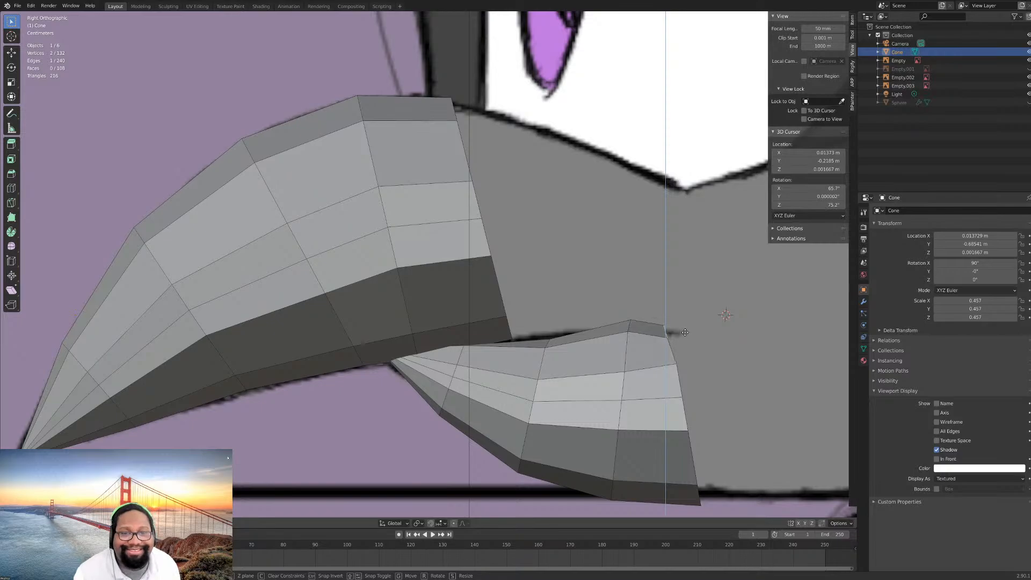
right_click(543, 418)
- Move the lower beak's rearmost top edge down to the mouth line within the YZ plane, using proportional editing with a reduced influence radius
click(454, 523)
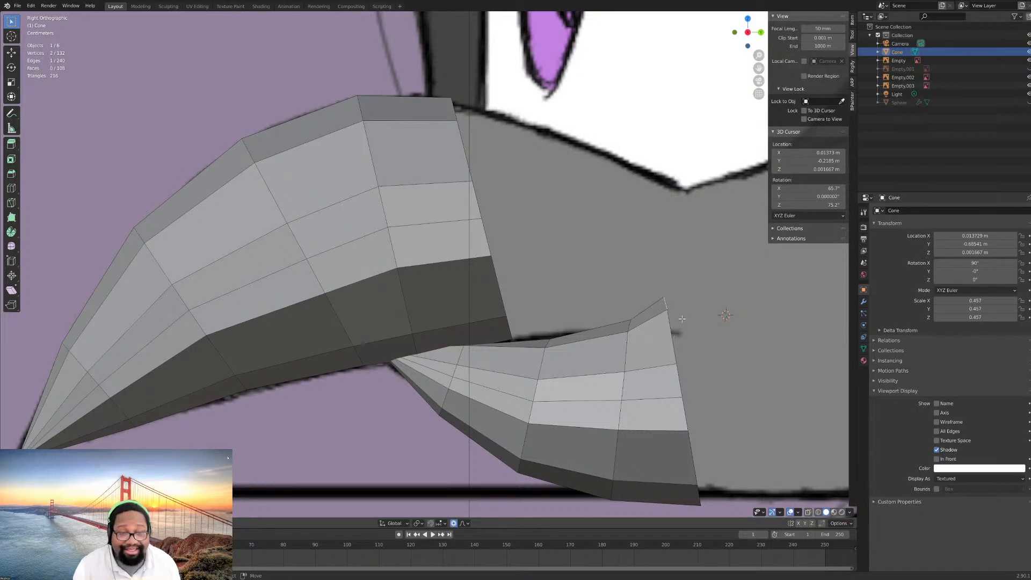
key(g)
key(shift+x)
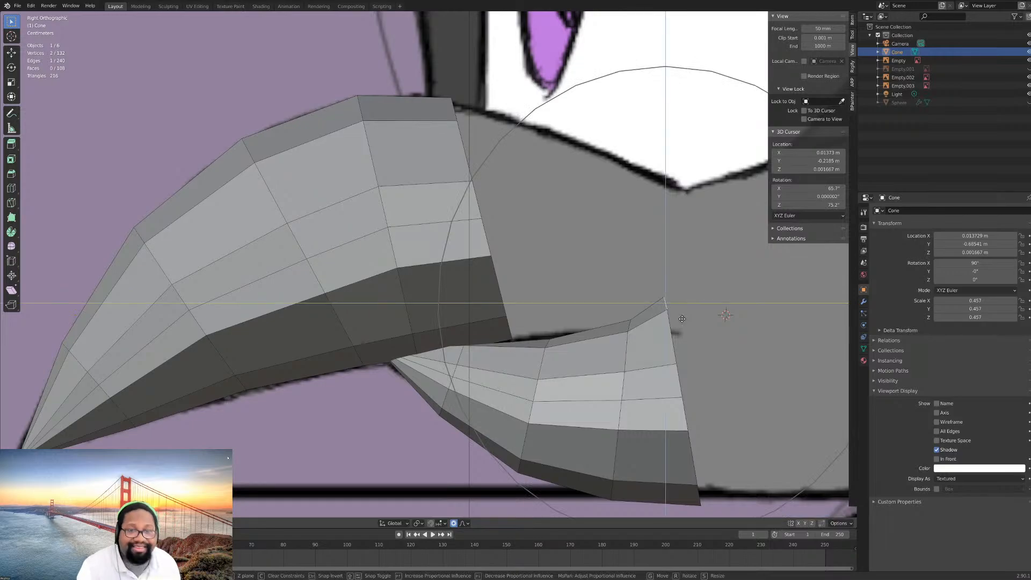
scroll(683, 322, up, 5)
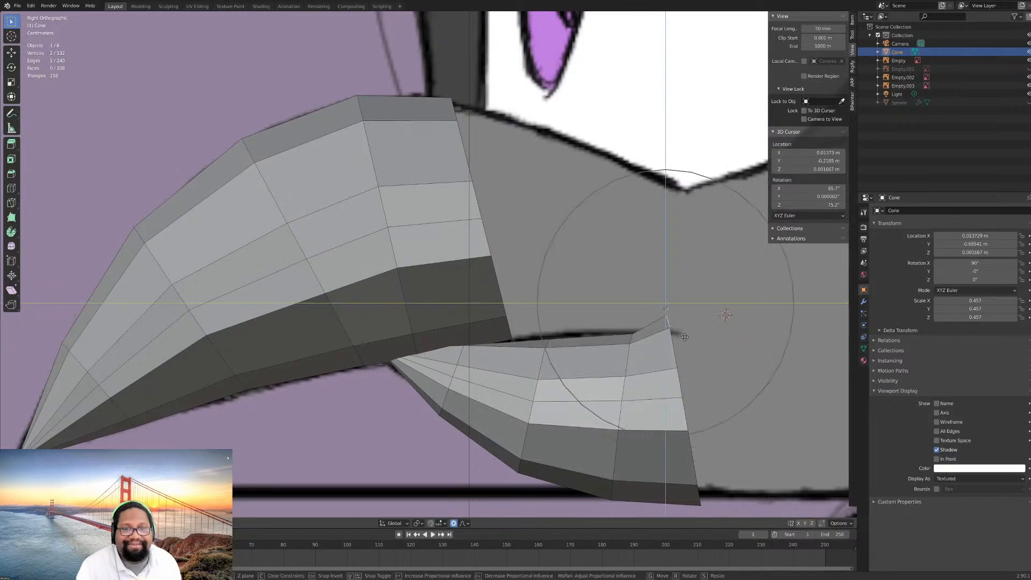
scroll(687, 341, up, 5)
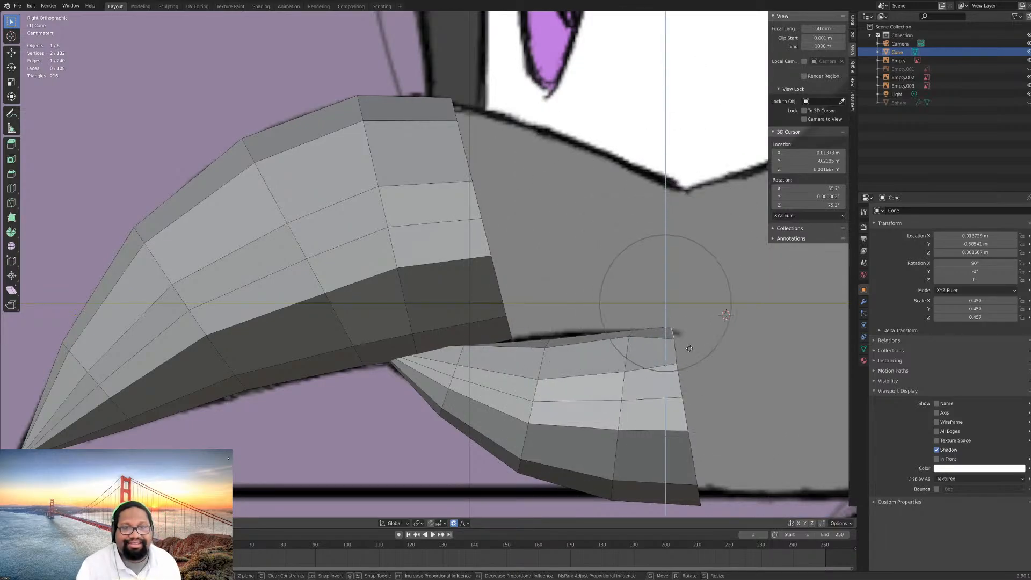
scroll(689, 350, down, 1)
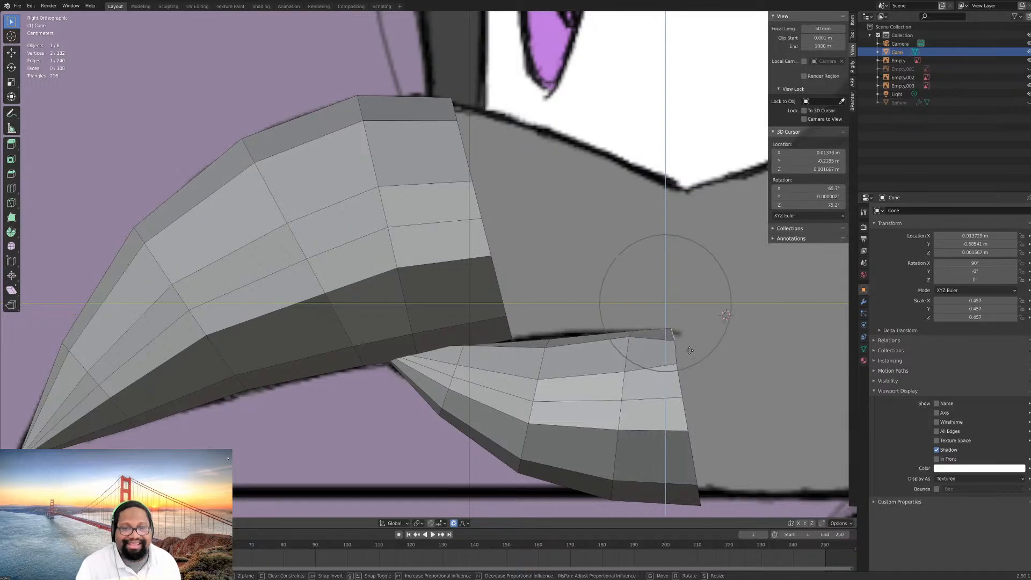
click(690, 351)
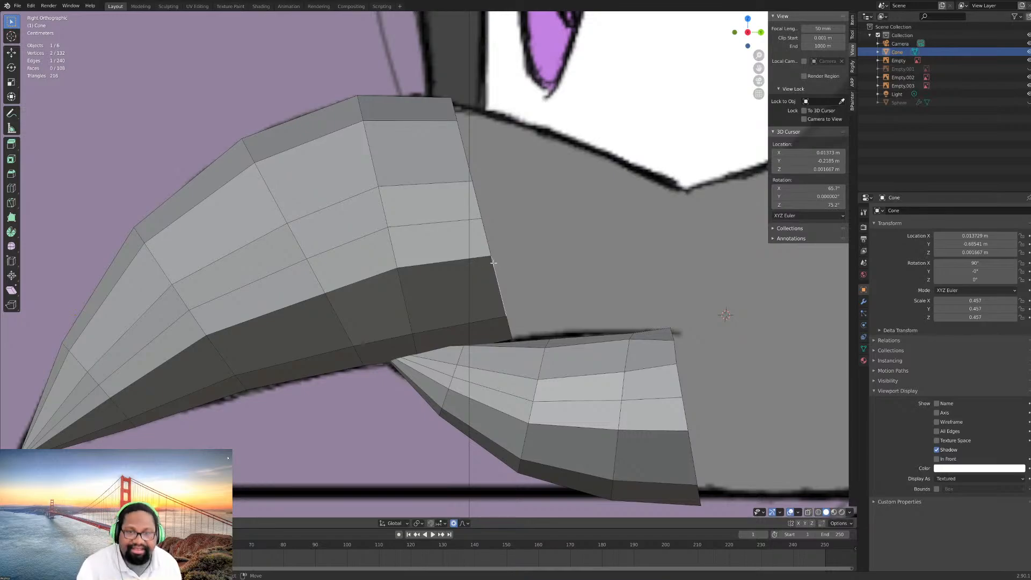
- Extrude the upper beak's rear edge loop farther back along Y and scale the new loop to 0.840 along Z
alt+click(499, 262)
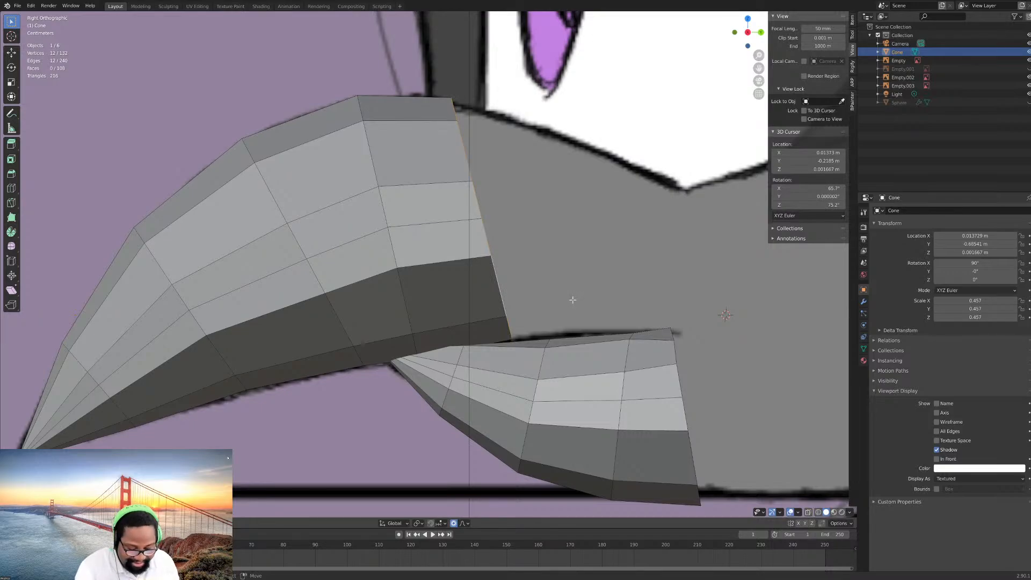
key(e)
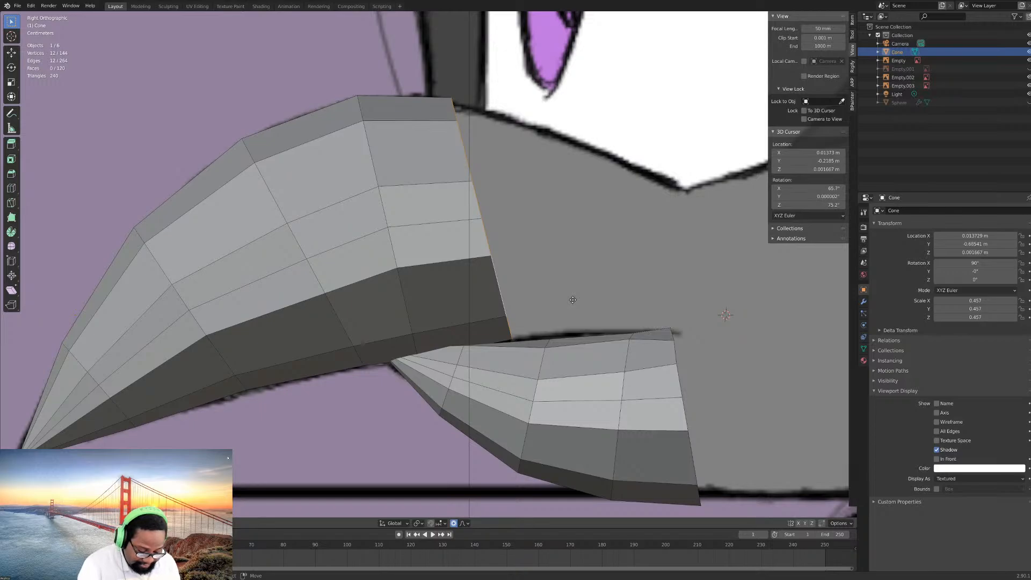
key(y)
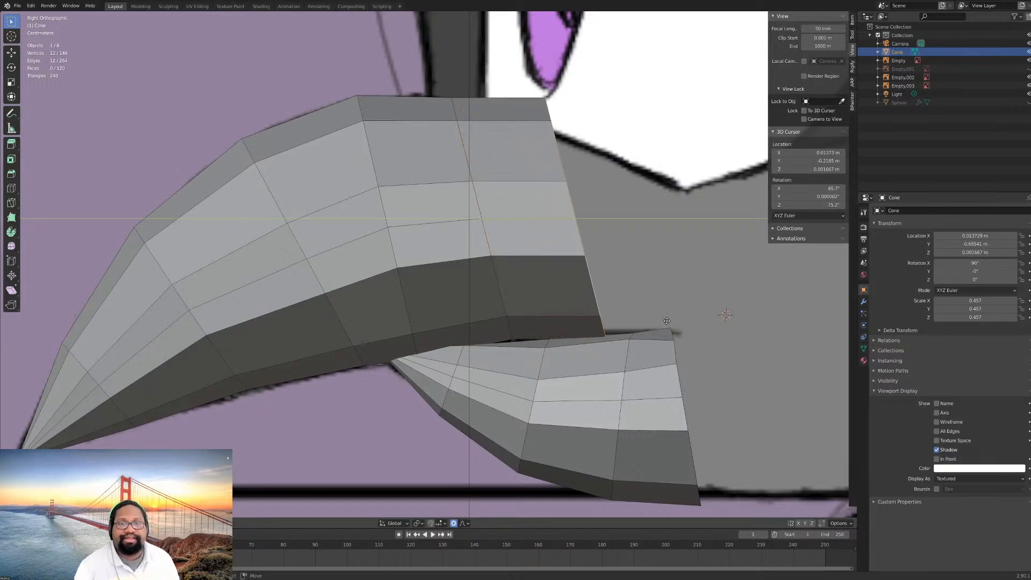
click(666, 322)
key(s)
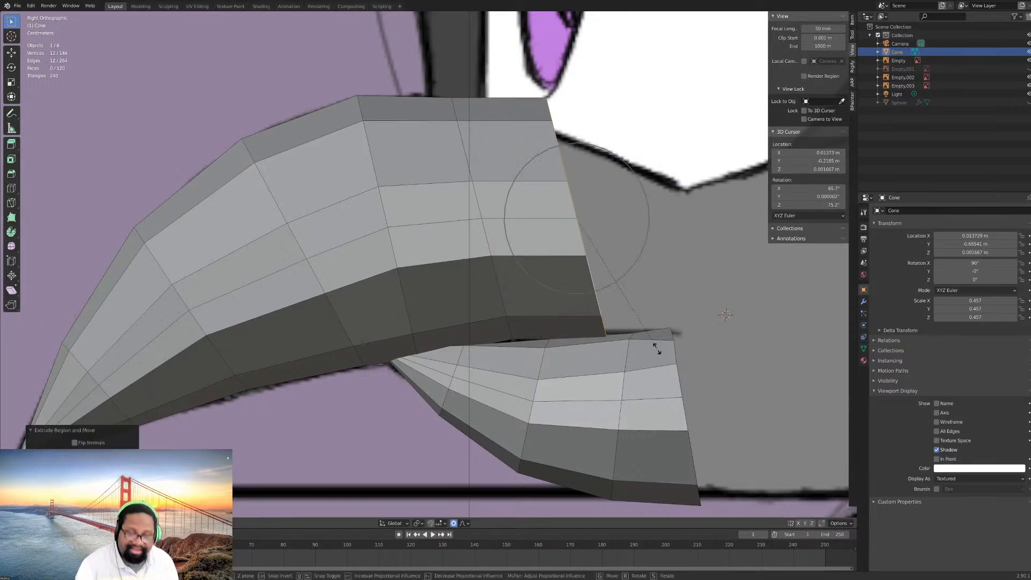
click(641, 328)
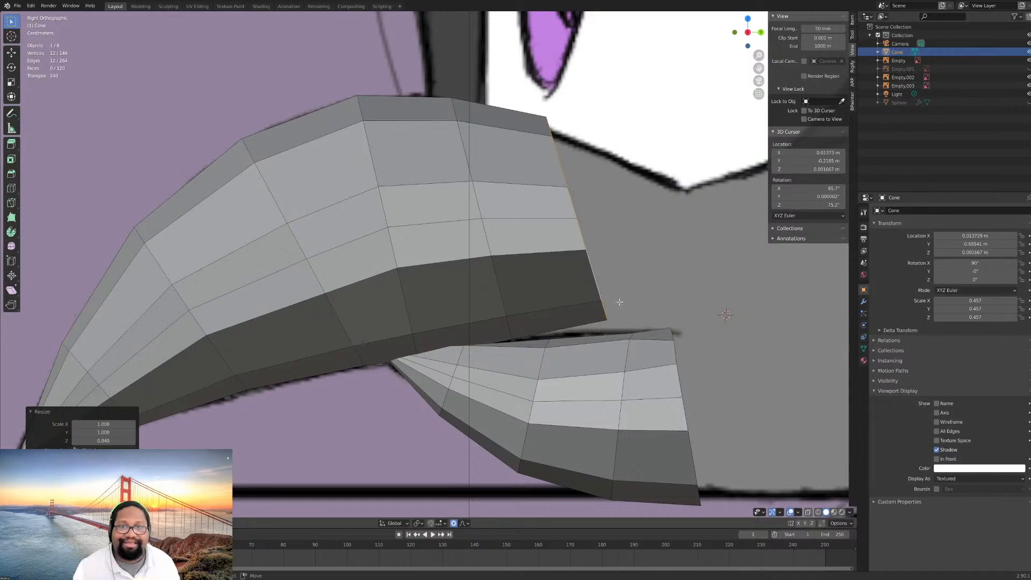
- Lower the upper beak's new rear edge loop along Z until its underside meets the drawn mouth line
key(g)
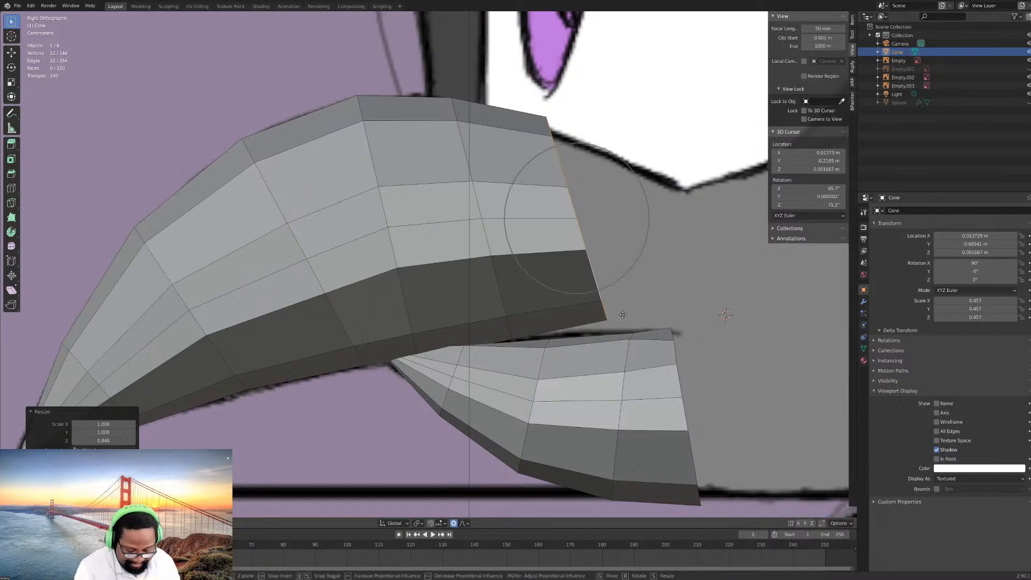
key(z)
click(624, 329)
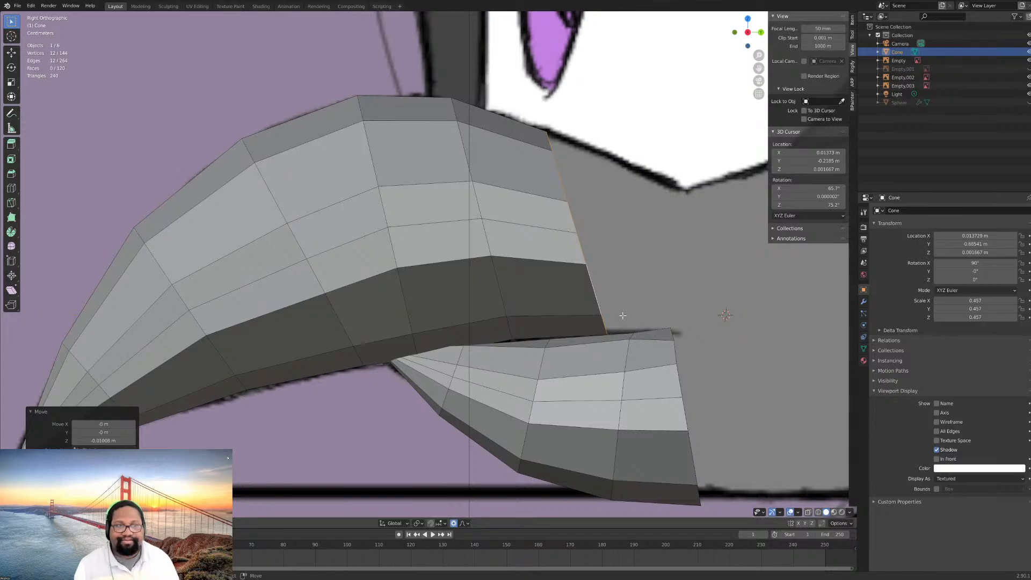
- Switch to Object Mode and examine the beak's shape and fit against the reference drawings from the side and several angles
scroll(610, 307, down, 4)
middle_drag(610, 307, 591, 207)
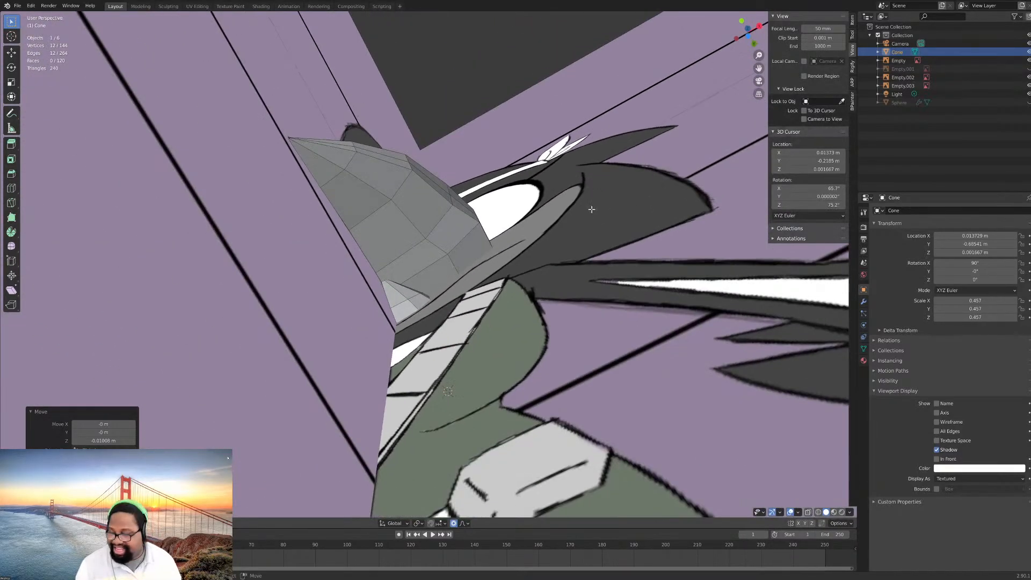
key(g)
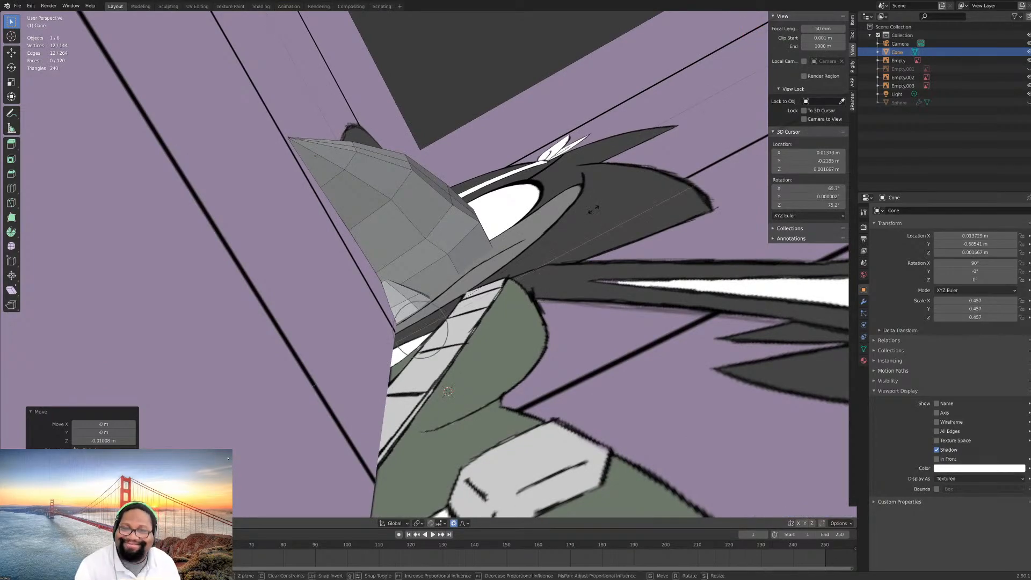
right_click(592, 219)
middle_drag(592, 219, 475, 340)
key(Tab)
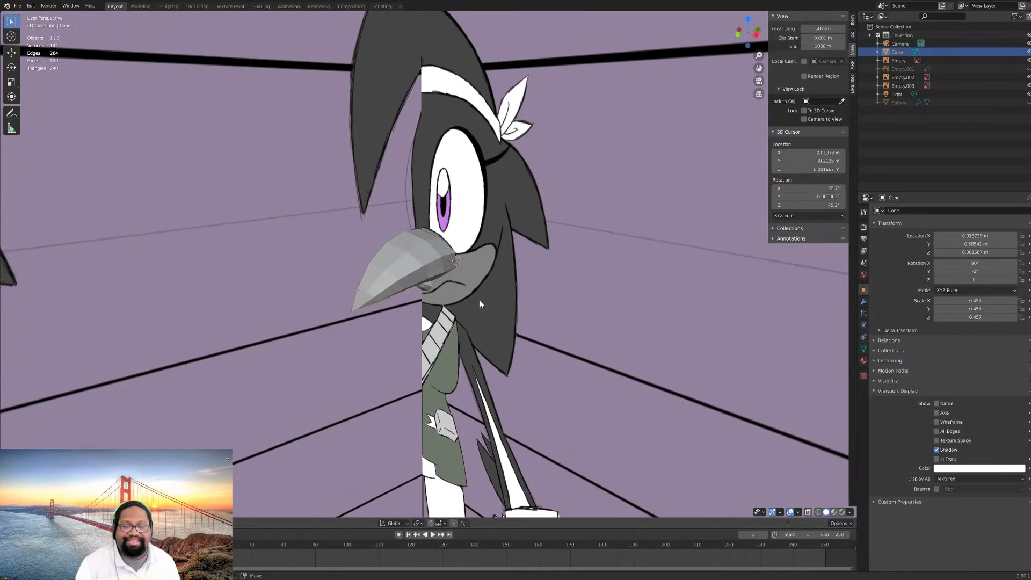
scroll(481, 304, down, 3)
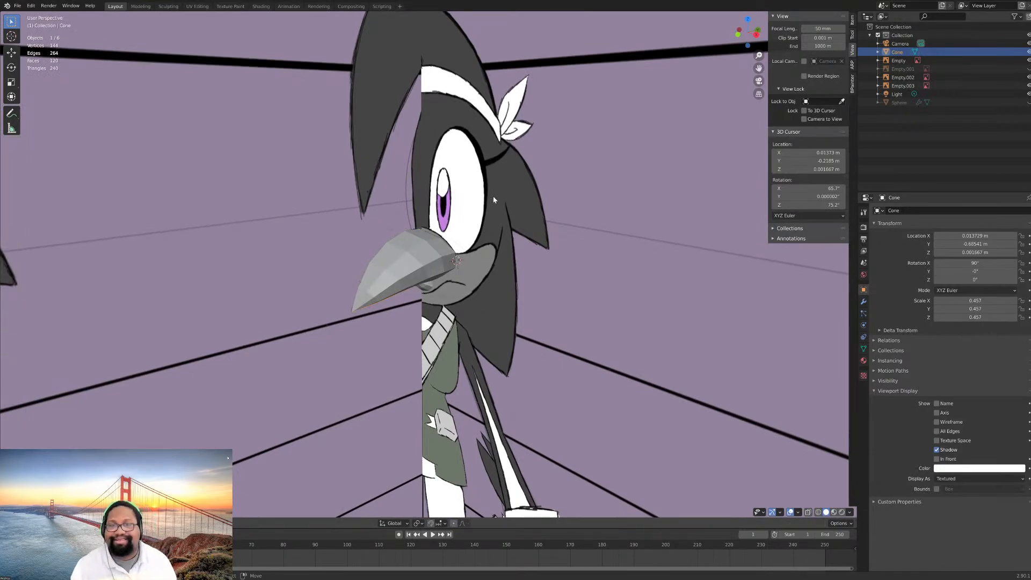
middle_drag(483, 297, 460, 230)
key(KP_3)
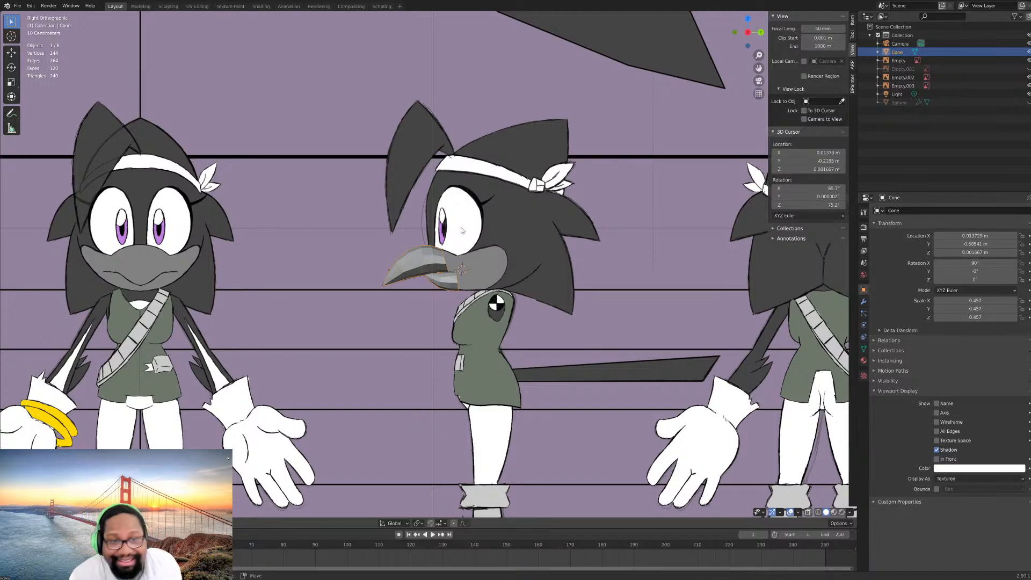
scroll(487, 215, up, 8)
middle_drag(475, 255, 435, 304)
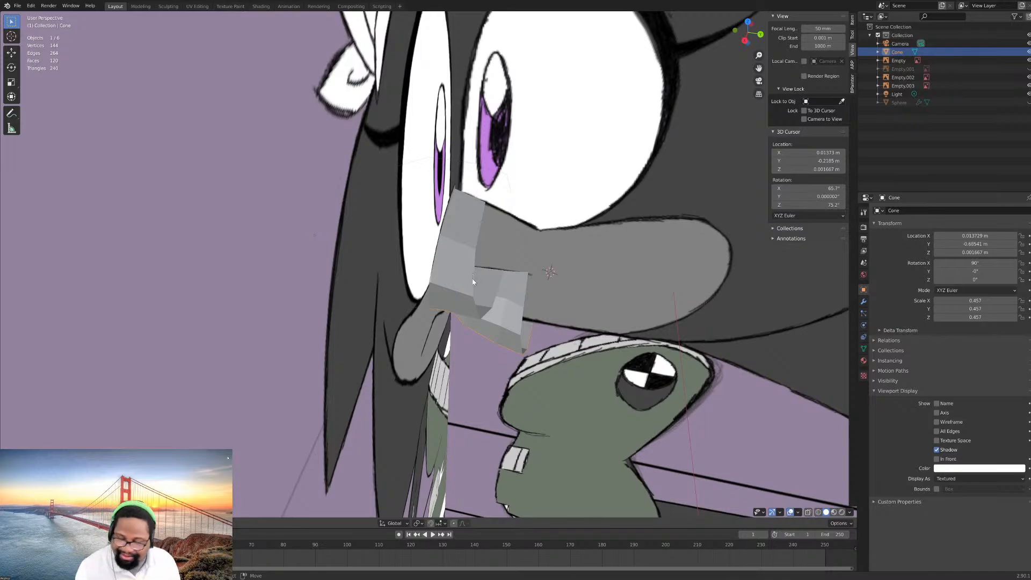
middle_drag(473, 278, 598, 258)
scroll(565, 275, down, 5)
- Save the blend file
click(18, 6)
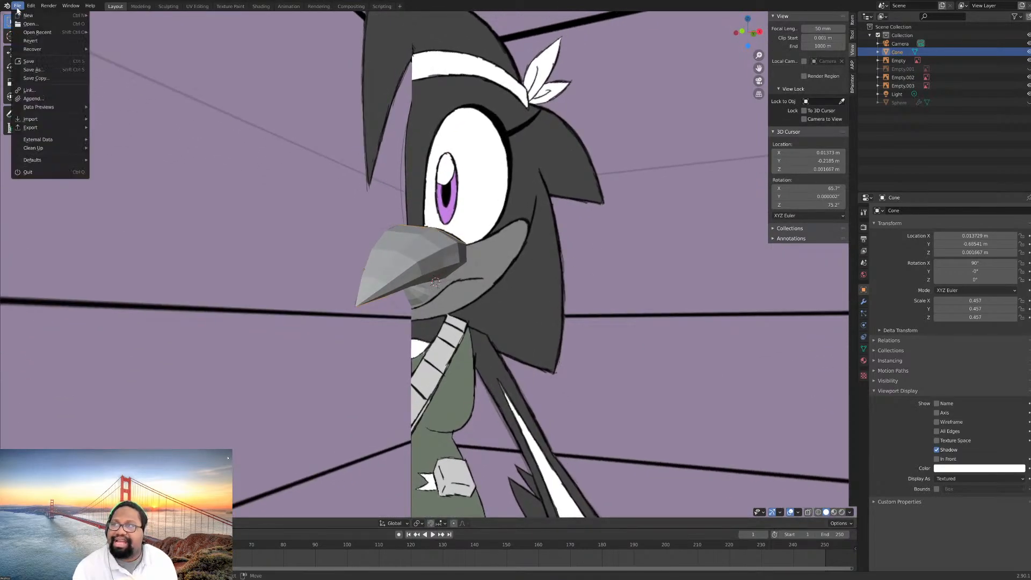
click(47, 62)
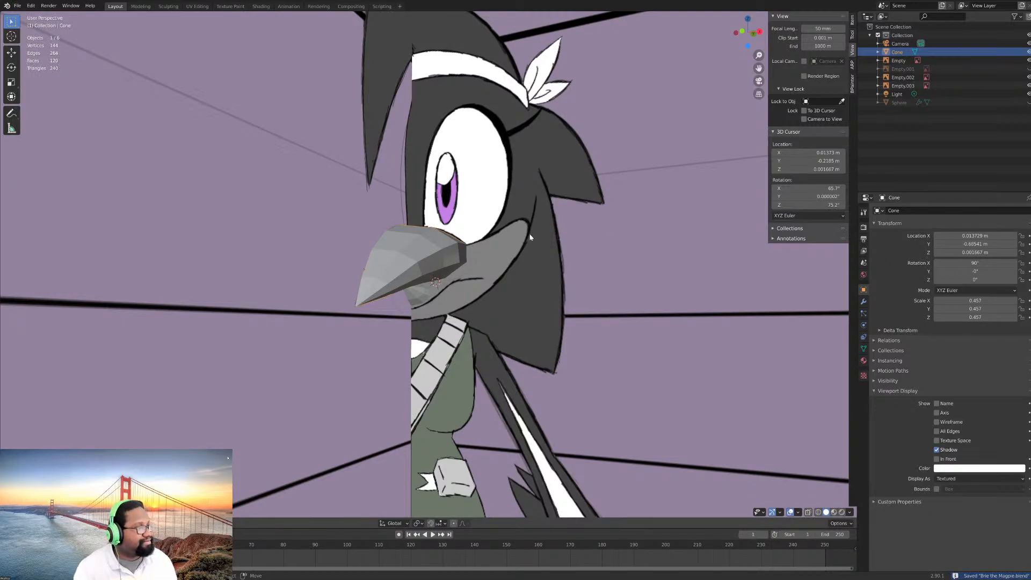
- Return to the front view and enter Edit Mode on the beak mesh
middle_drag(323, 231, 348, 251)
key(KP_1)
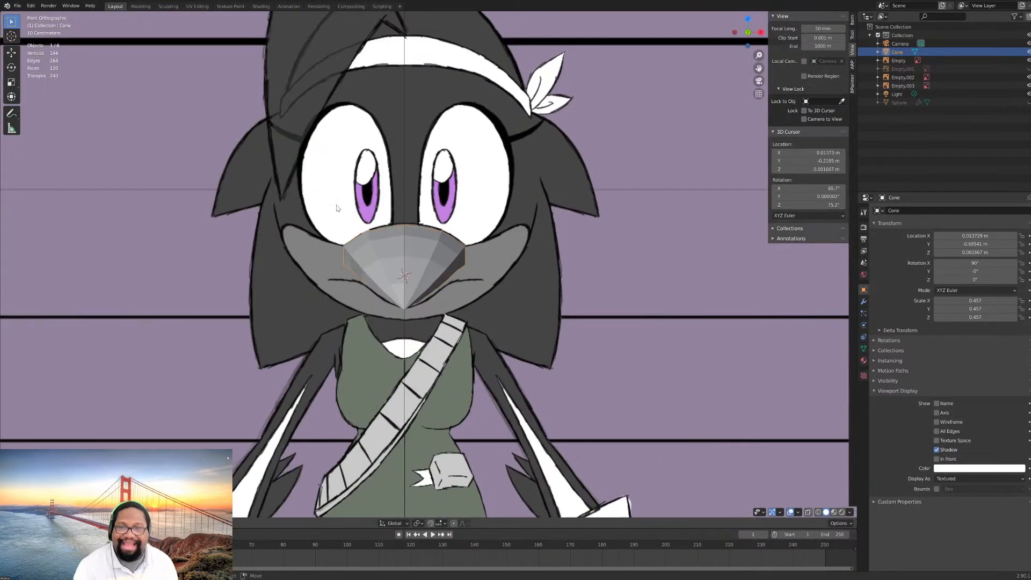
scroll(341, 211, up, 5)
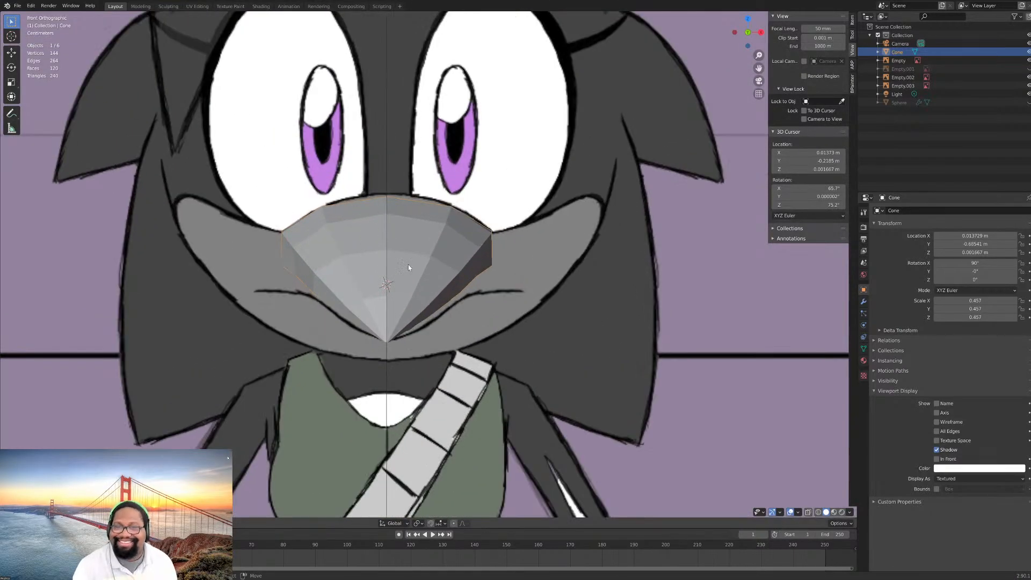
scroll(409, 267, up, 2)
key(Tab)
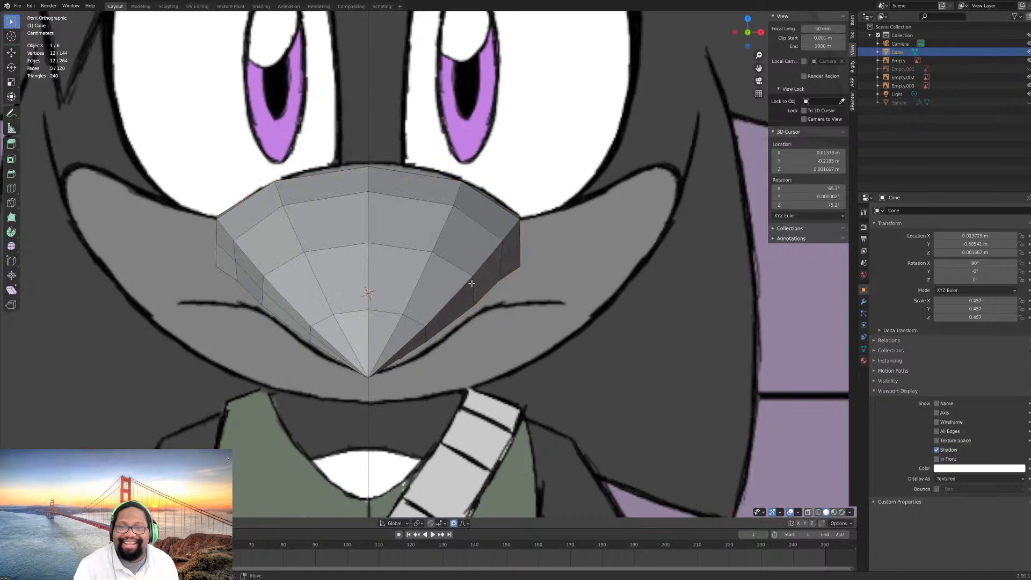
alt+click(472, 282)
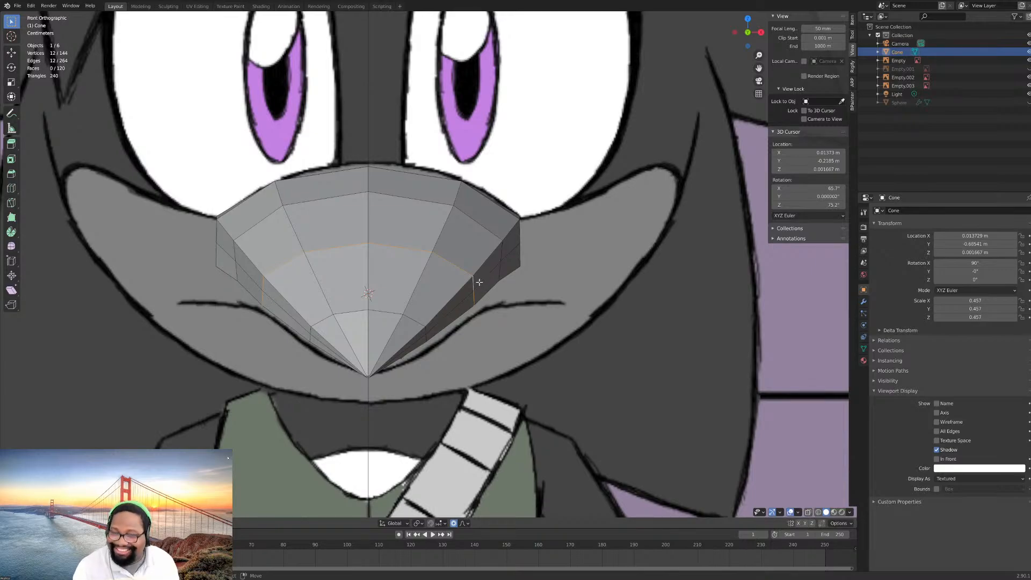
key(s)
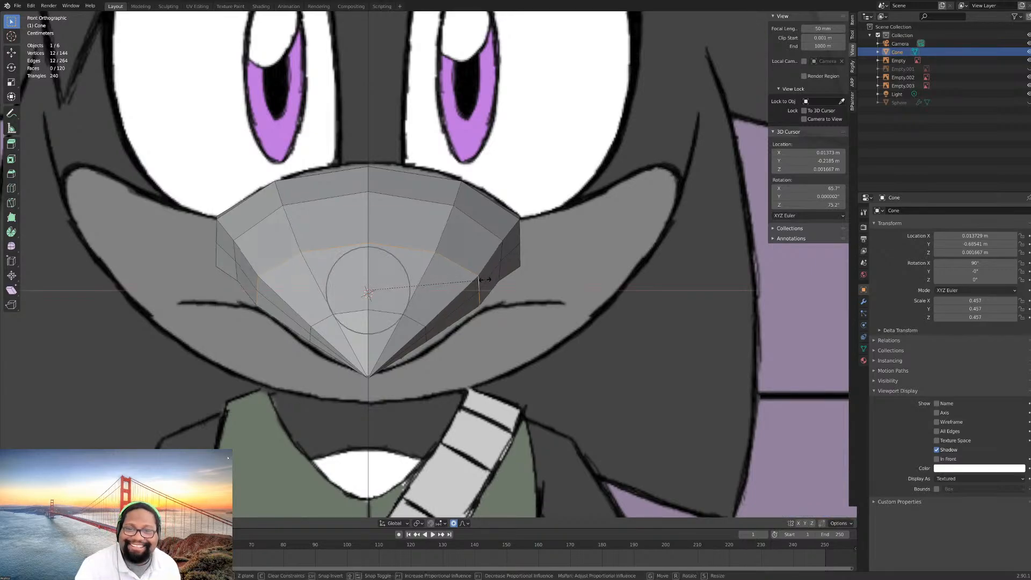
click(474, 280)
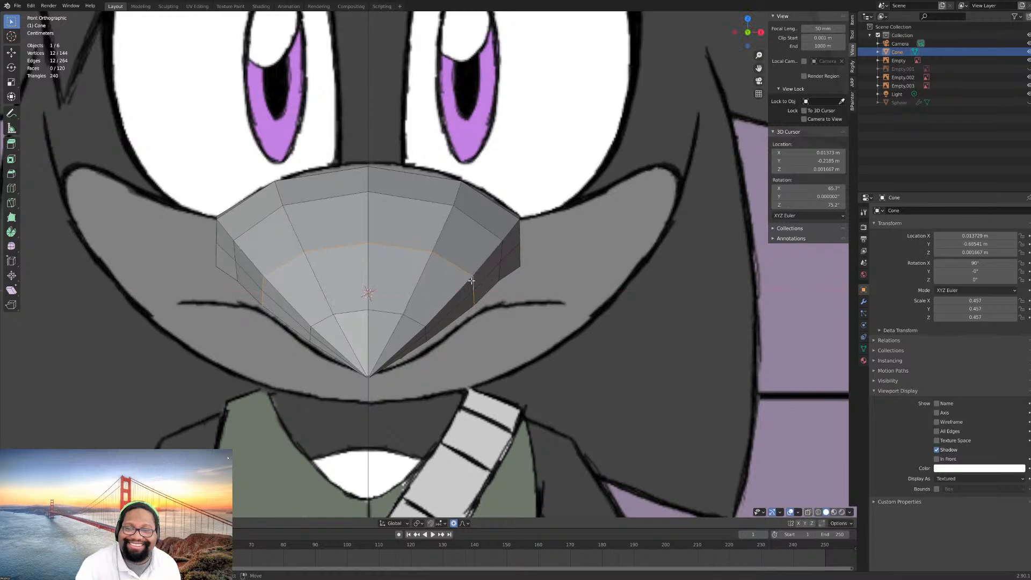
- Select the upper beak's next edge loop toward the head and save the blend file
alt+click(479, 224)
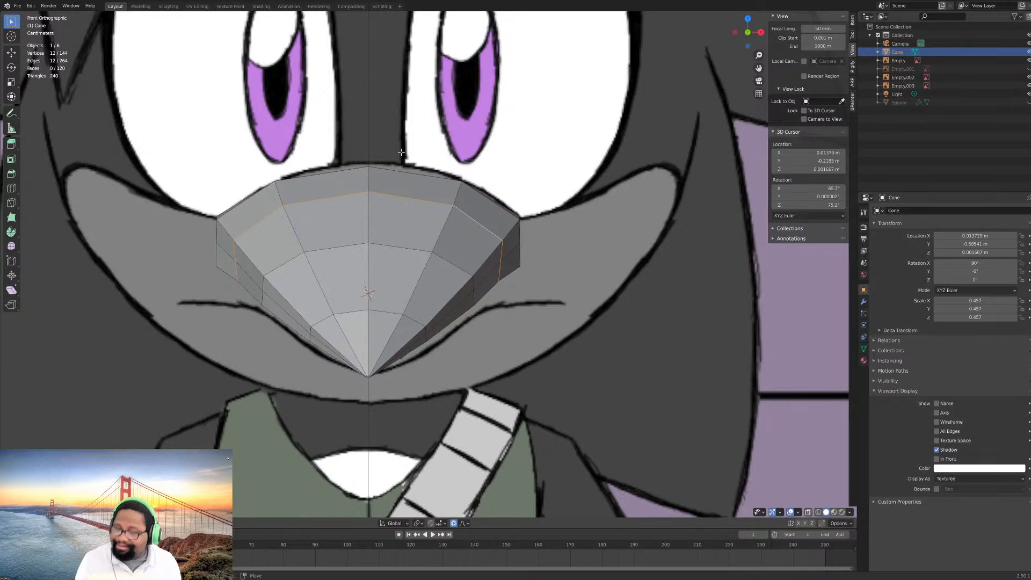
click(17, 6)
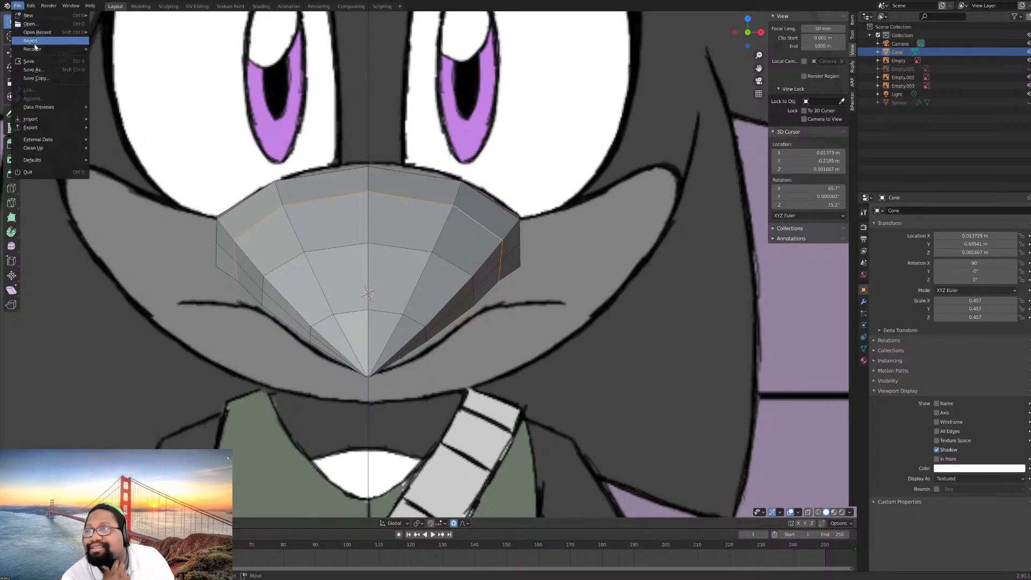
click(34, 61)
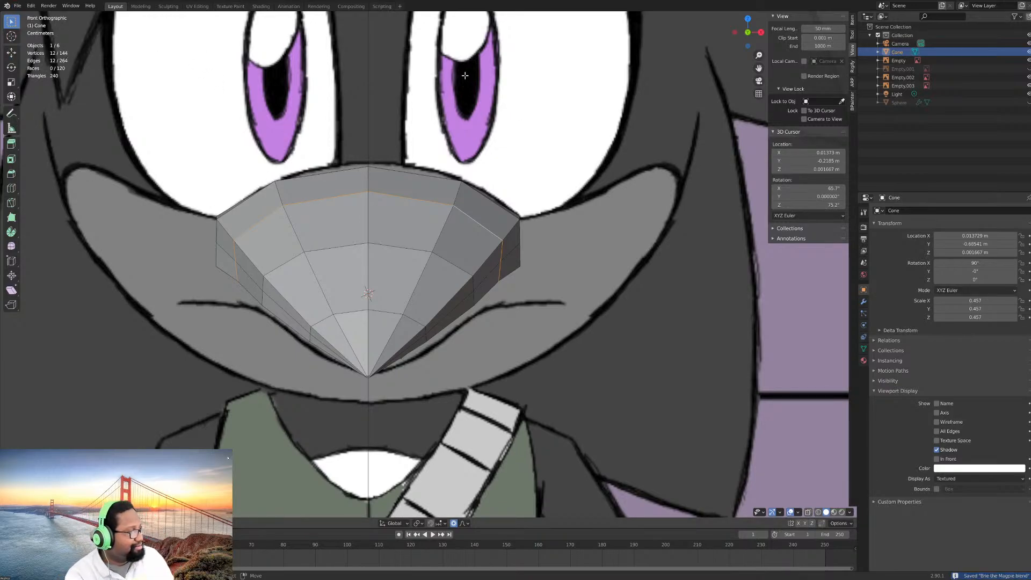
click(18, 6)
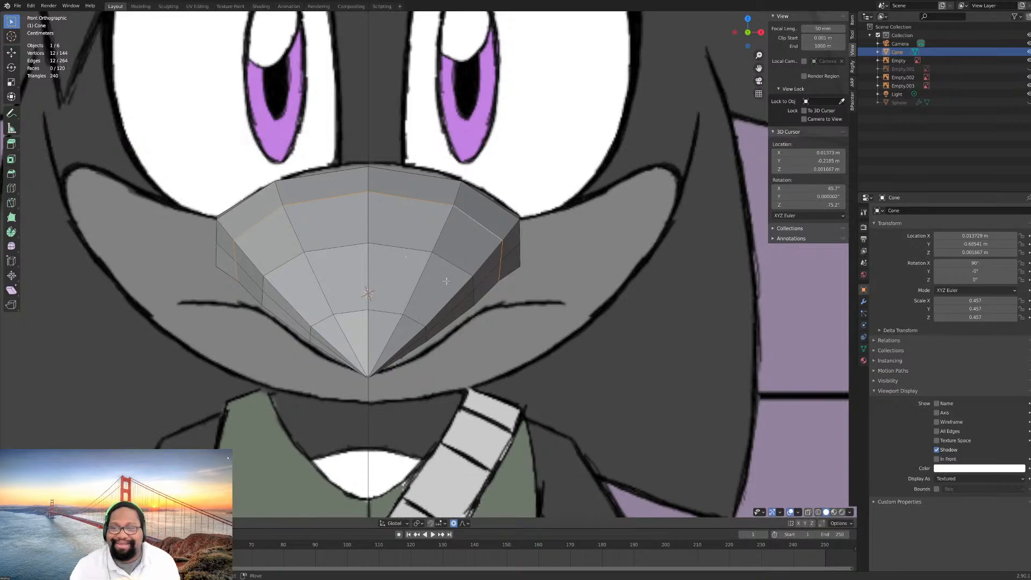
click(18, 6)
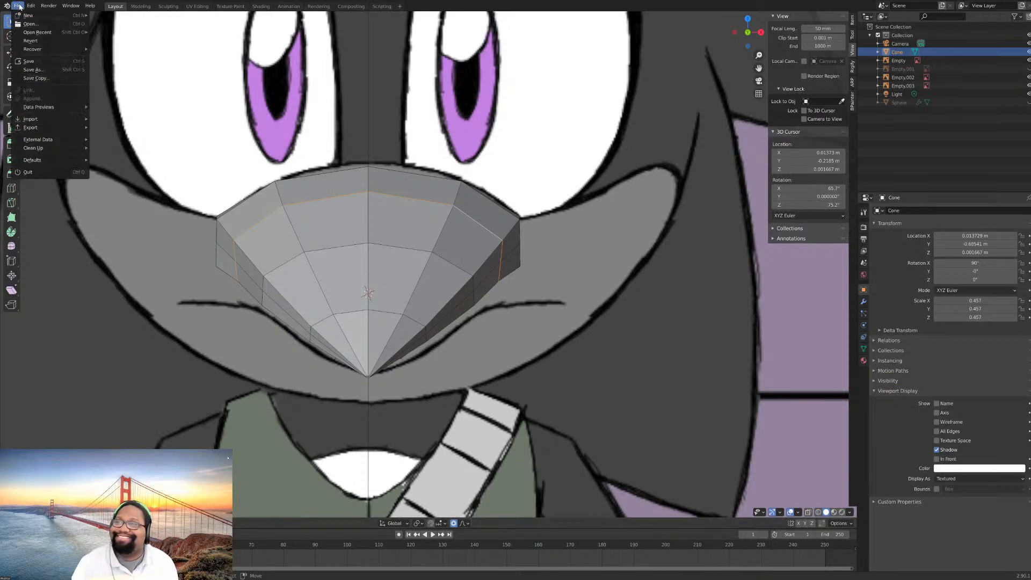
mouse_move(23, 35)
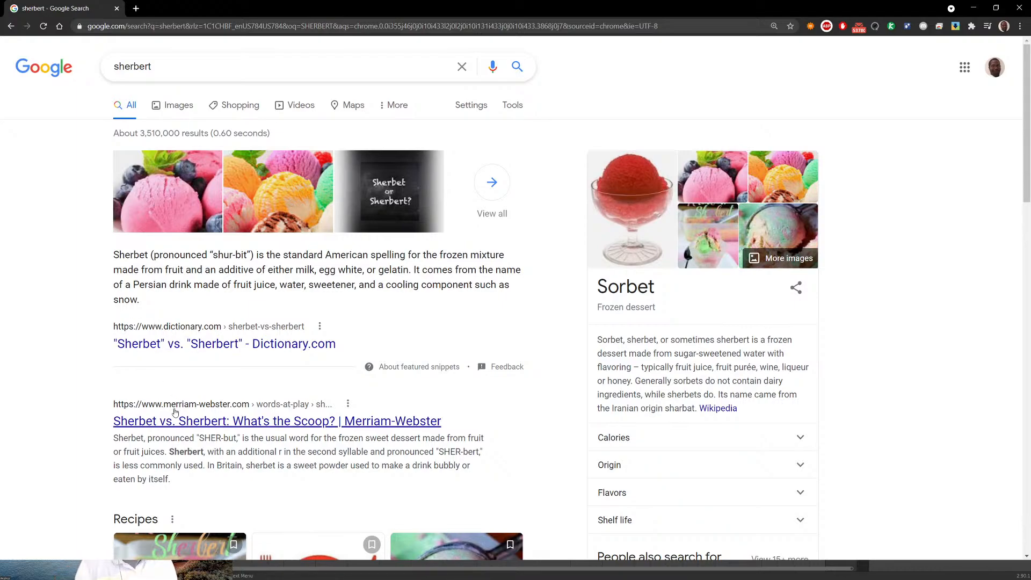
- Look through the "sherbert" search results and Merriam-Webster's "Sherbet vs. Sherbert" article, and return to Blender
scroll(135, 324, down, 3)
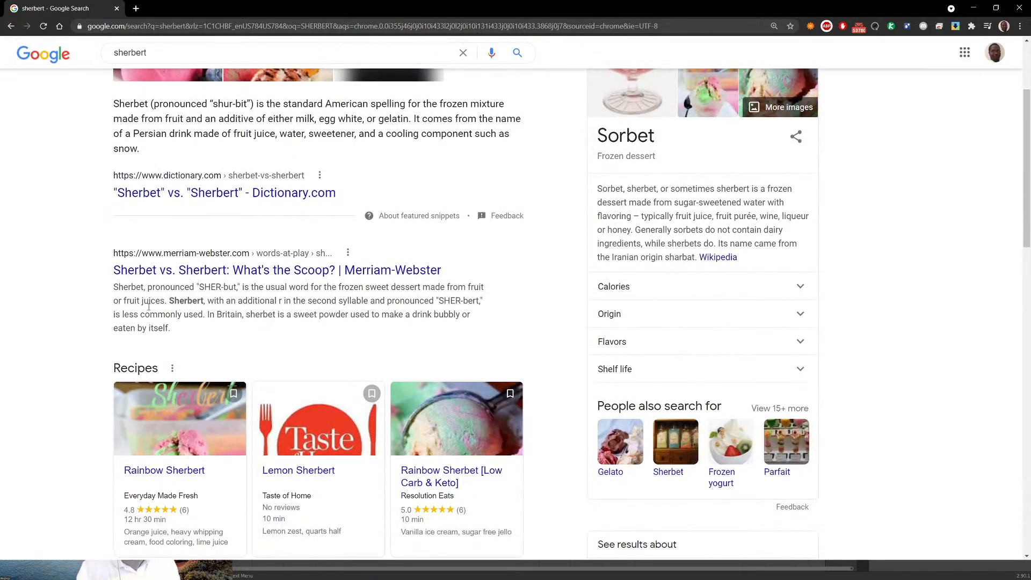
scroll(148, 307, up, 1)
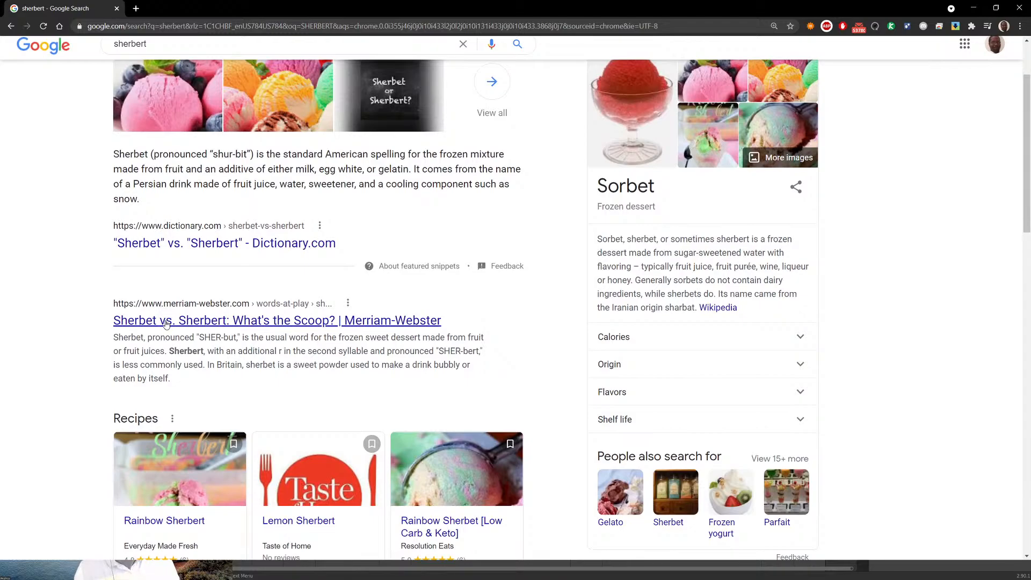
click(166, 323)
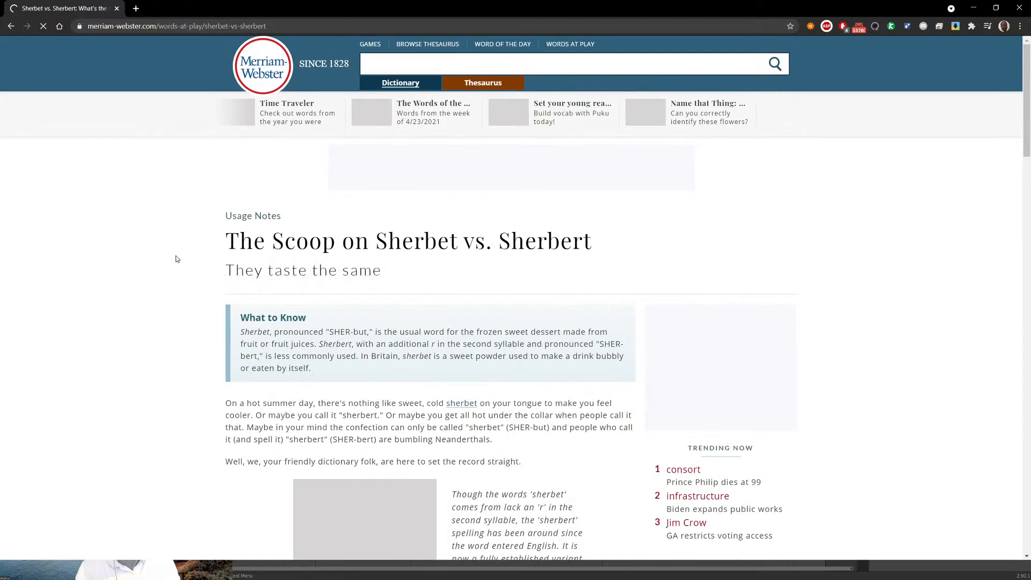
scroll(174, 258, down, 7)
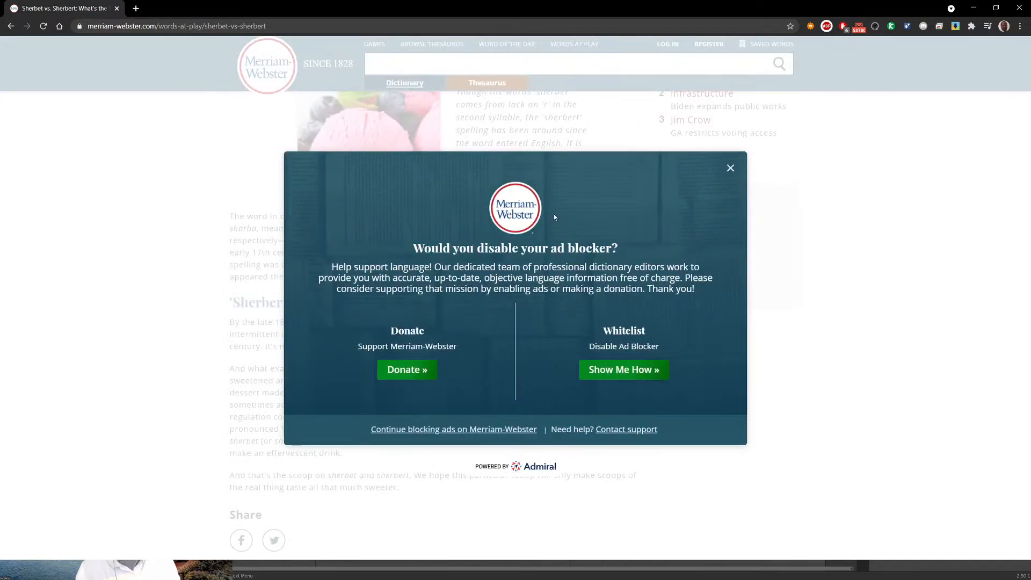
click(730, 168)
scroll(340, 269, down, 4)
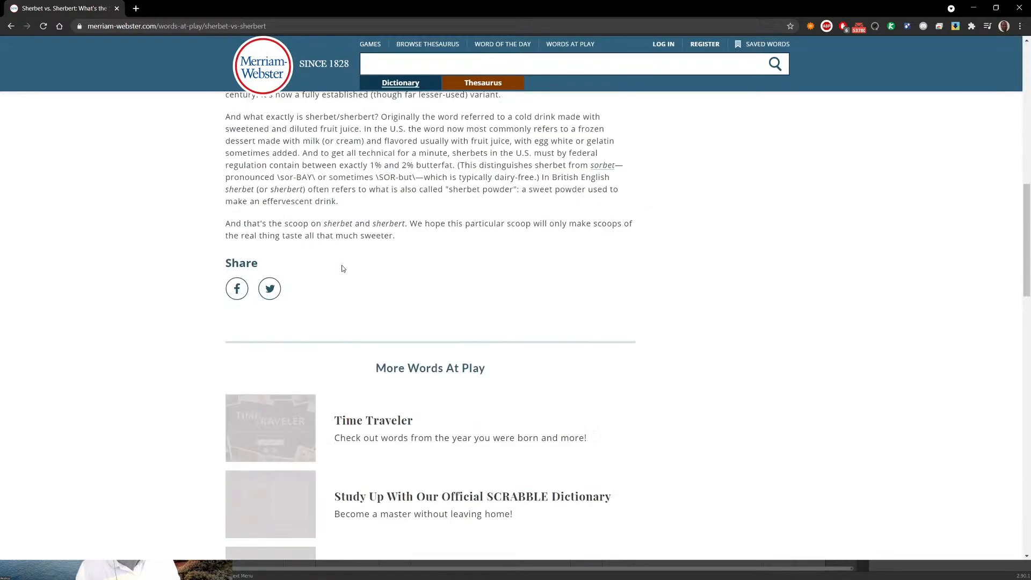
scroll(355, 272, up, 12)
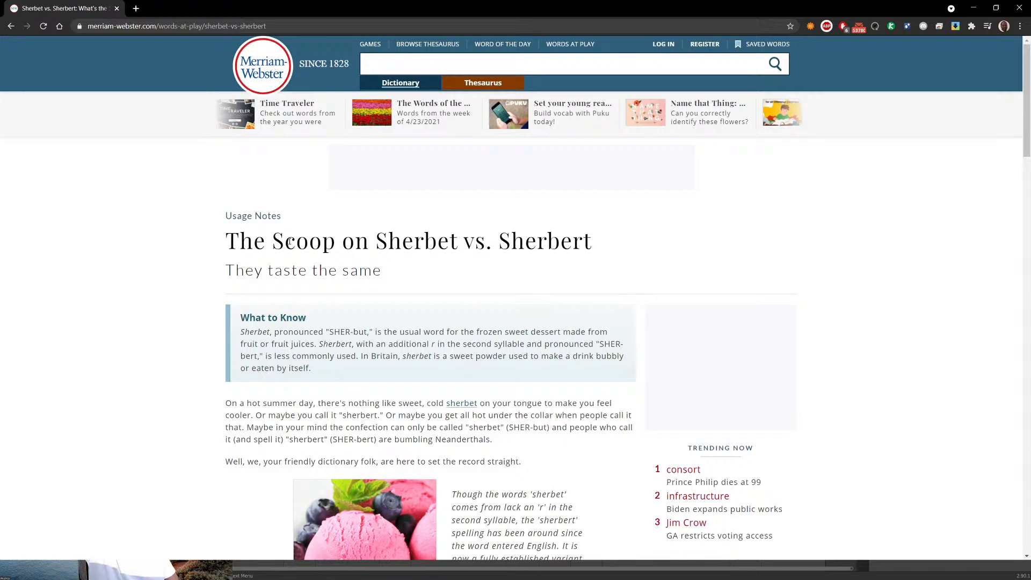
click(10, 28)
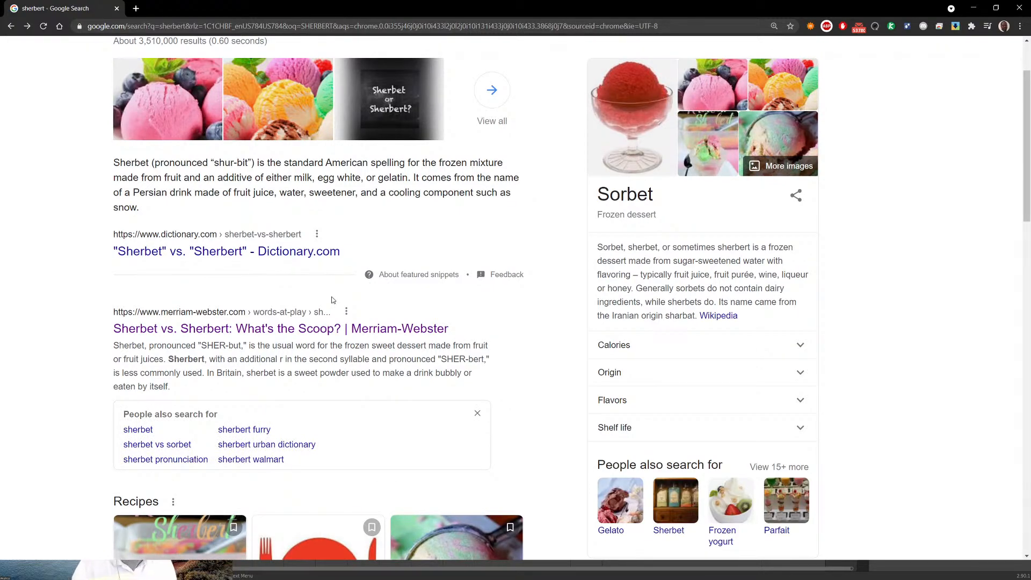
scroll(334, 300, up, 2)
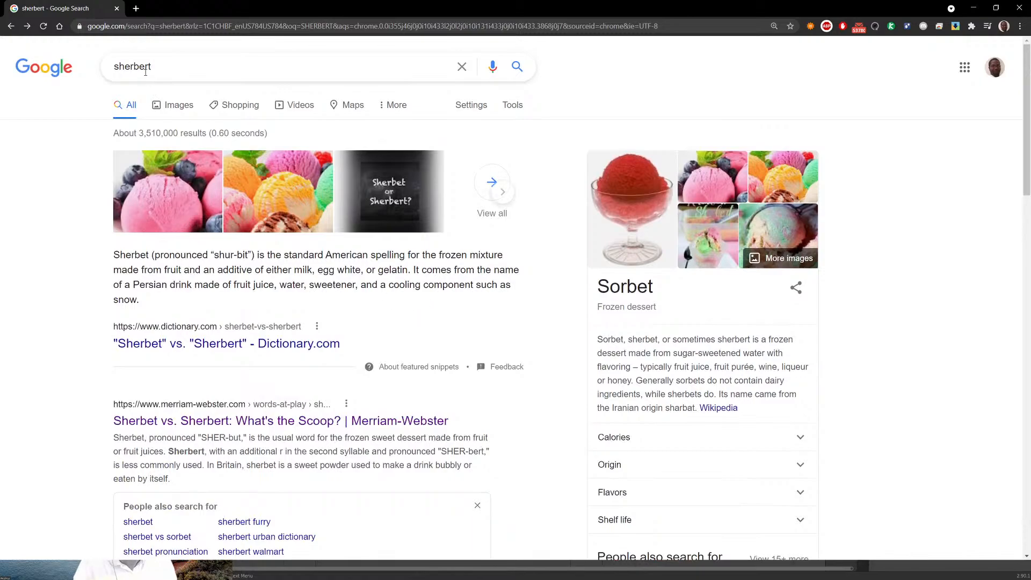
click(974, 9)
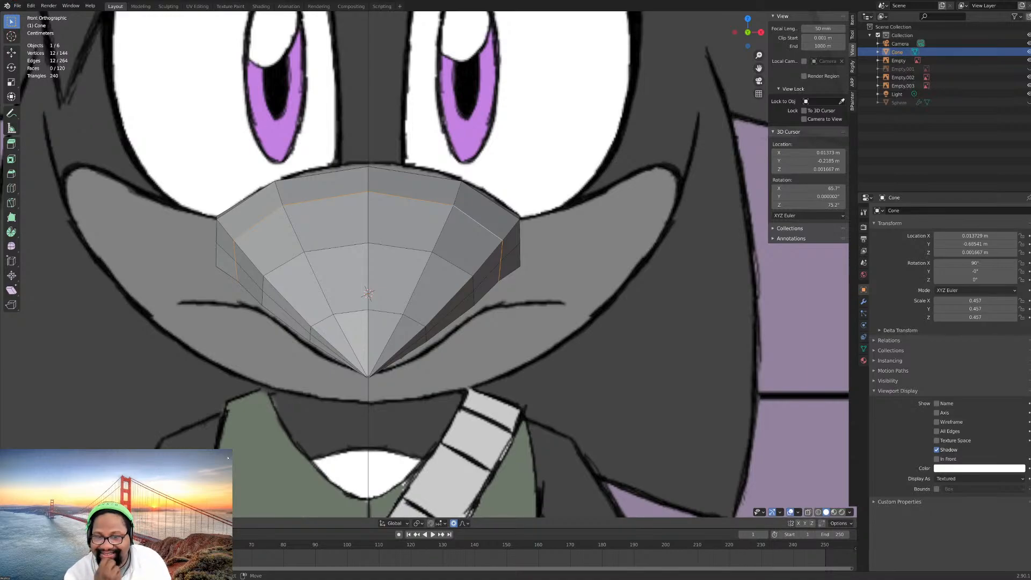
- Turn off proportional editing and save the blend file
key(shift+Tab)
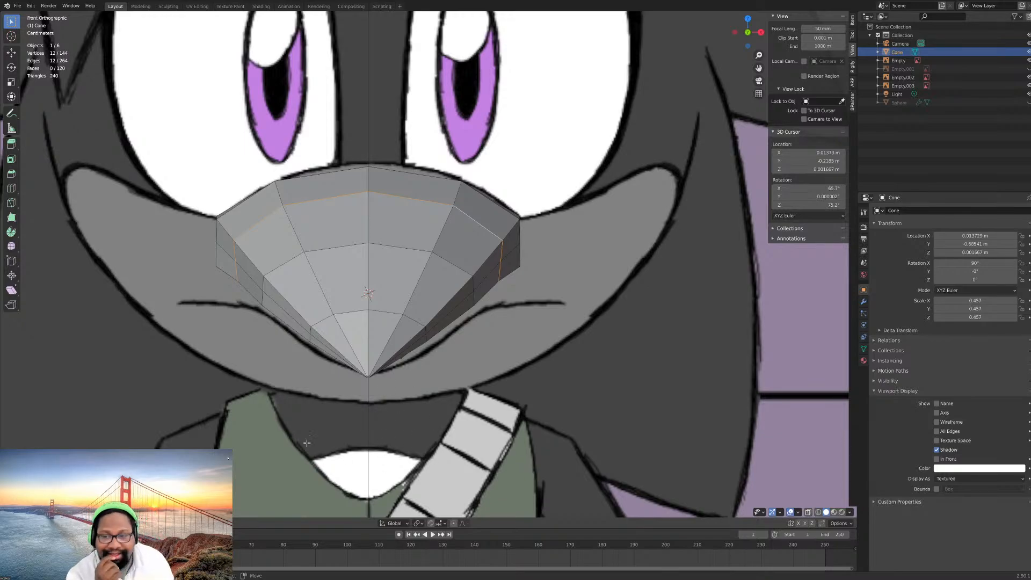
click(17, 6)
click(42, 61)
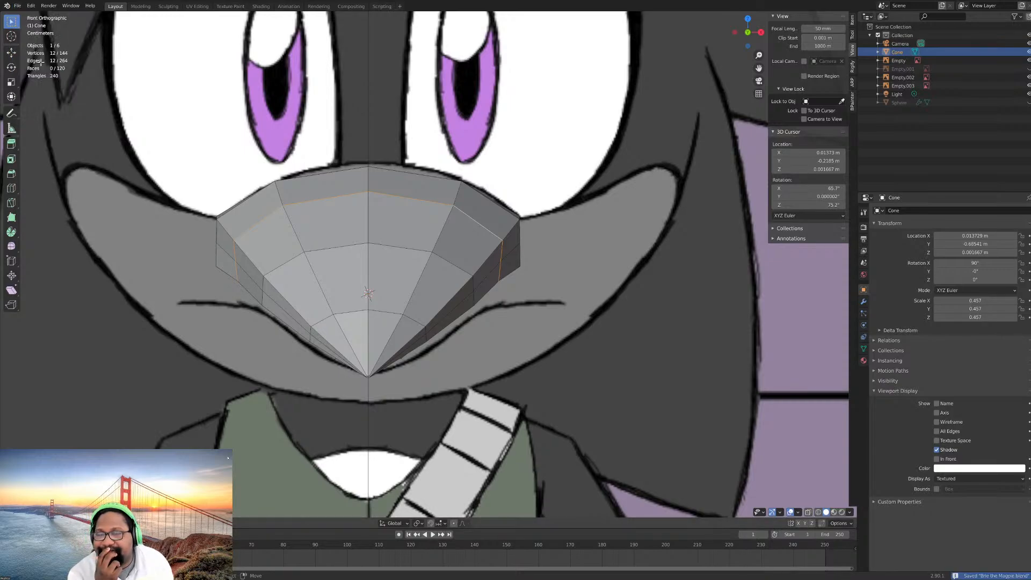